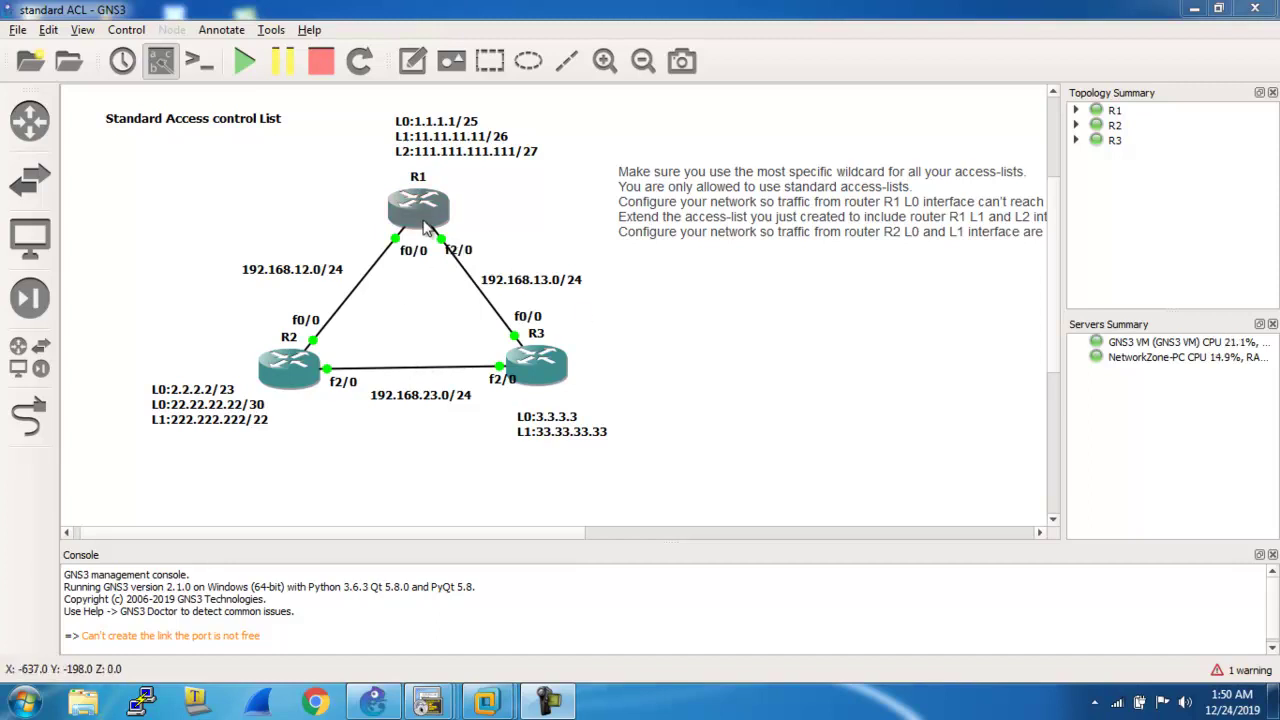
# Open the R1 console, place it beside the topology diagram, and list R1's interfaces with "show ip int br".
pyautogui.moveTo(428, 700)
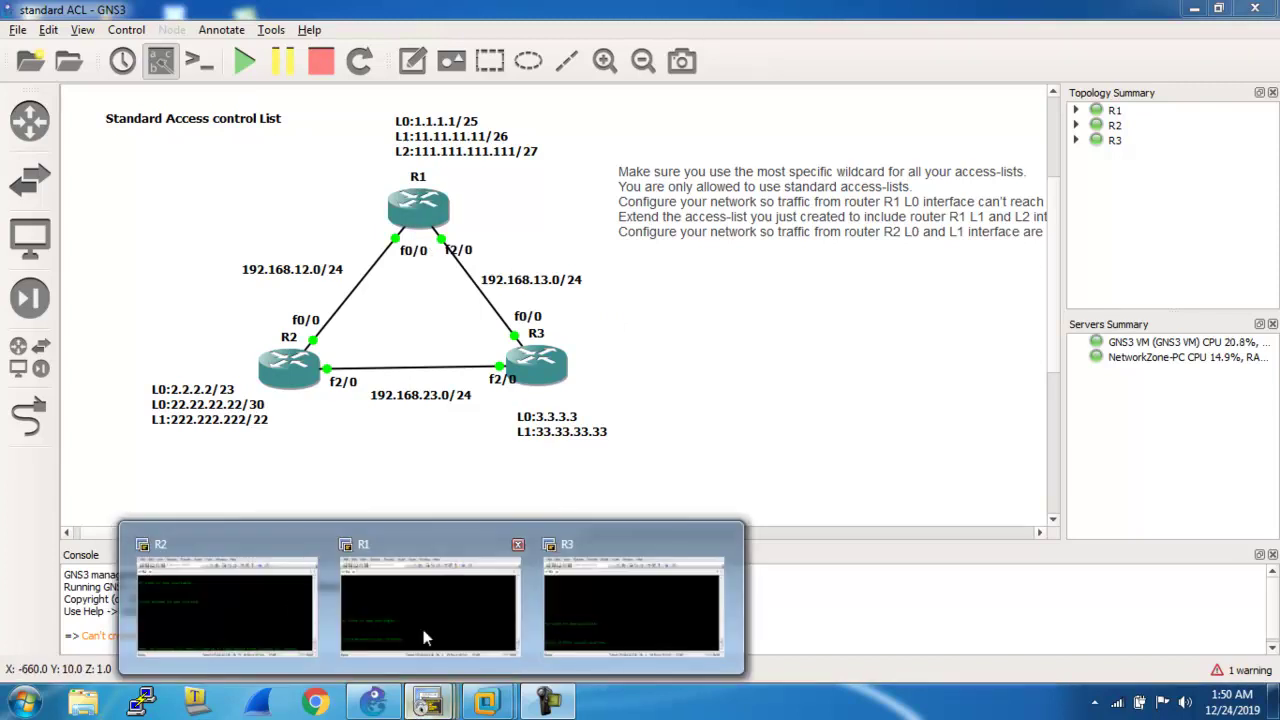
pyautogui.click(296, 602)
pyautogui.moveTo(567, 119); pyautogui.dragTo(859, 113)
pyautogui.press('Return')
pyautogui.press('Return')
pyautogui.press('Return')
pyautogui.press('Return')
pyautogui.press('Return')
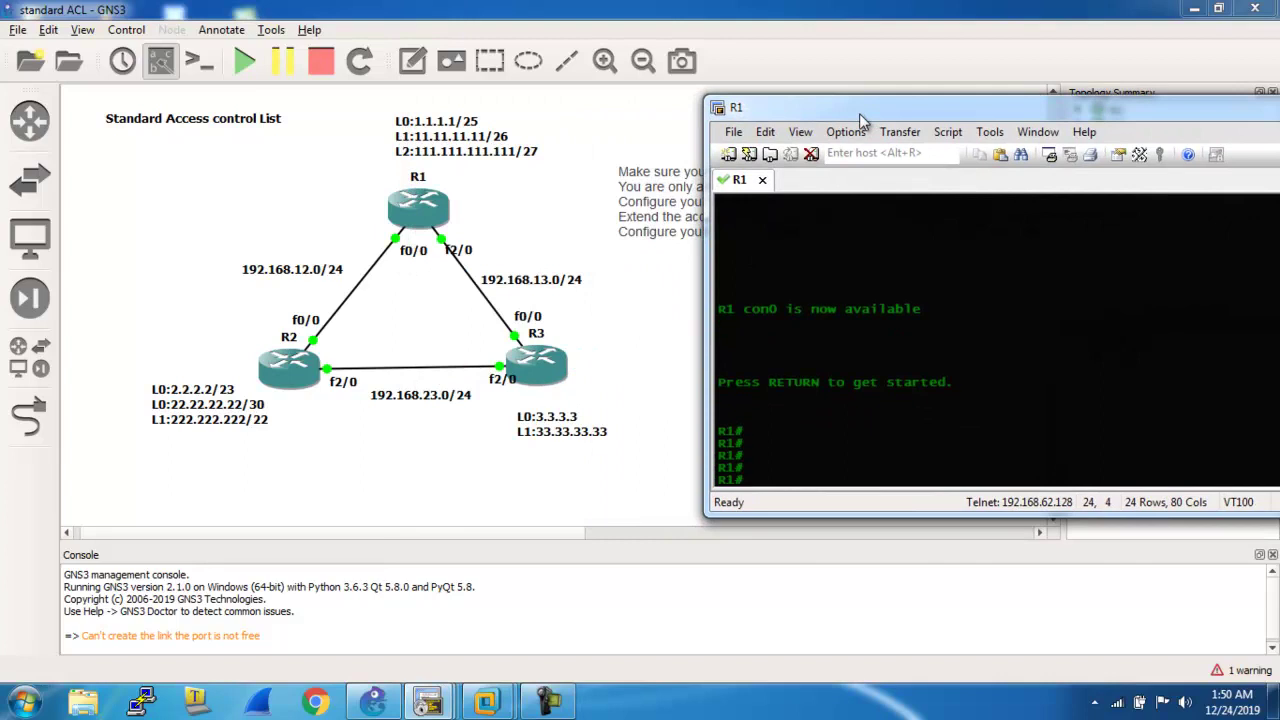
pyautogui.write('show ip int br')
pyautogui.press('Return')
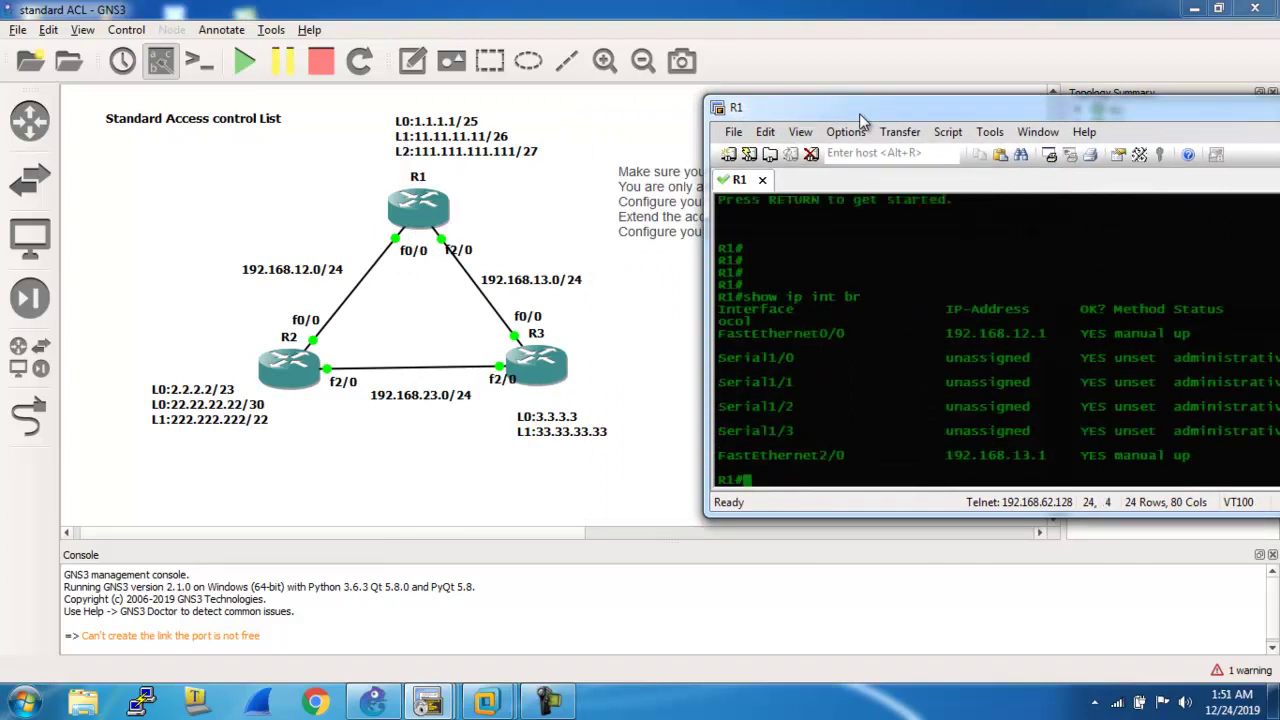
pyautogui.press('Return')
pyautogui.press('Return')
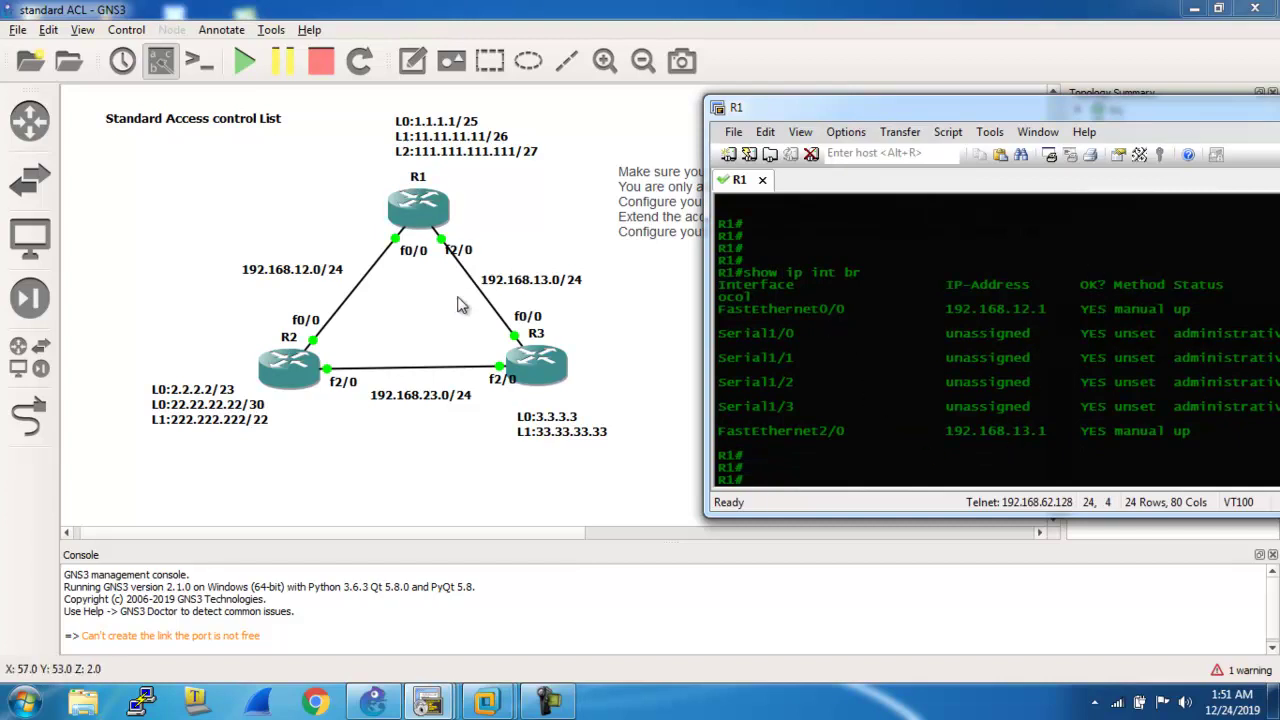
# Open the R2 console and list its interface addresses and status with "show ip int br".
pyautogui.moveTo(428, 700)
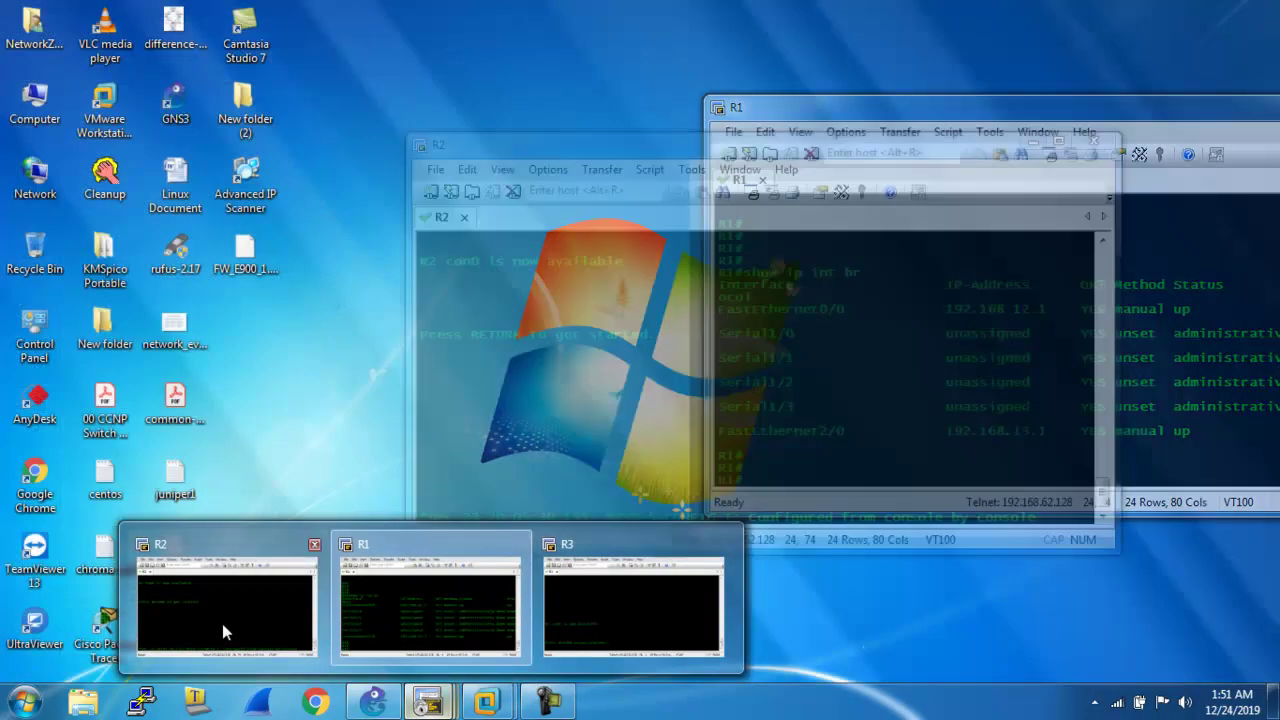
pyautogui.click(222, 623)
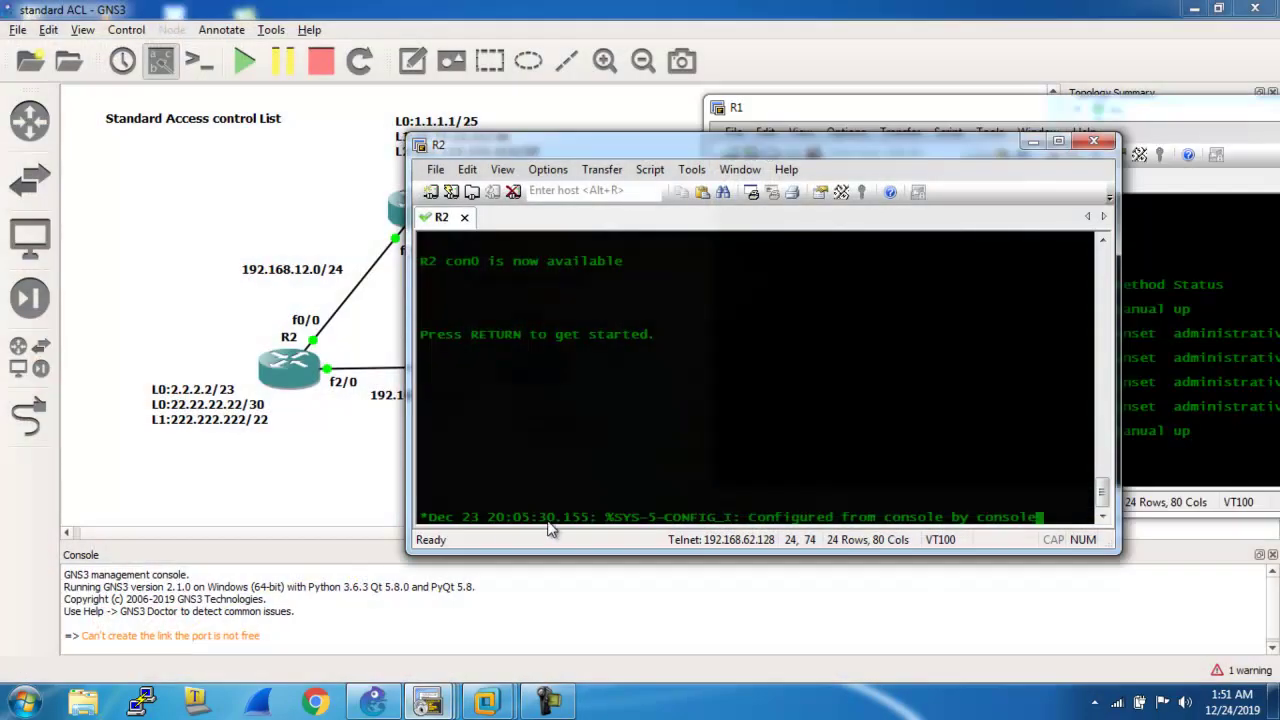
pyautogui.press('Return')
pyautogui.press('Return')
pyautogui.press('Return')
pyautogui.press('Return')
pyautogui.write('show ip in tbr')
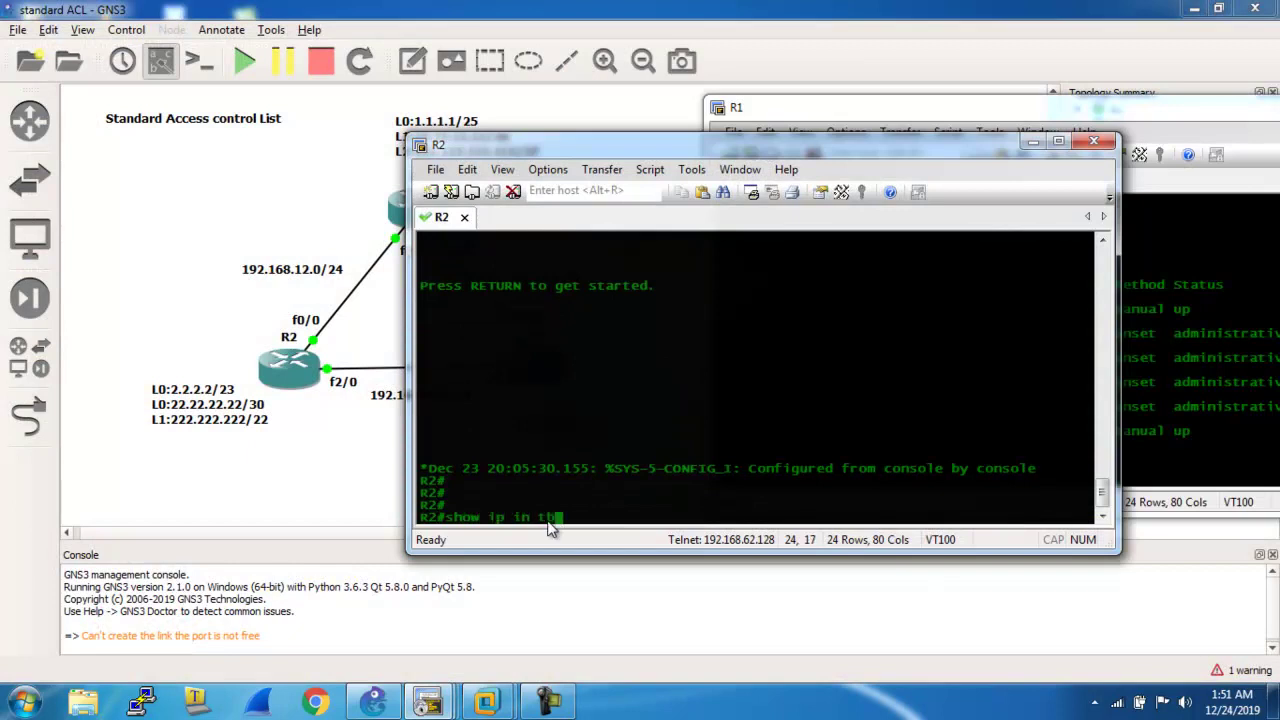
pyautogui.press('Return')
pyautogui.write('show ip int')
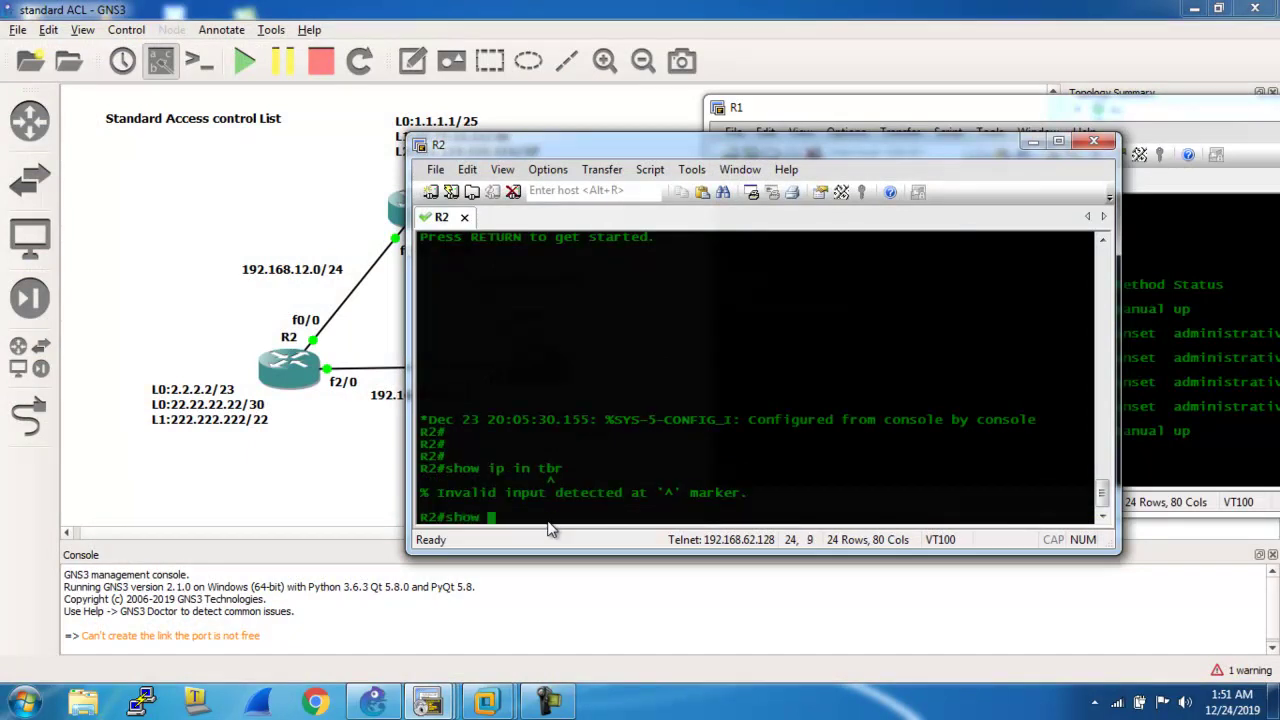
pyautogui.write(' br')
pyautogui.press('Return')
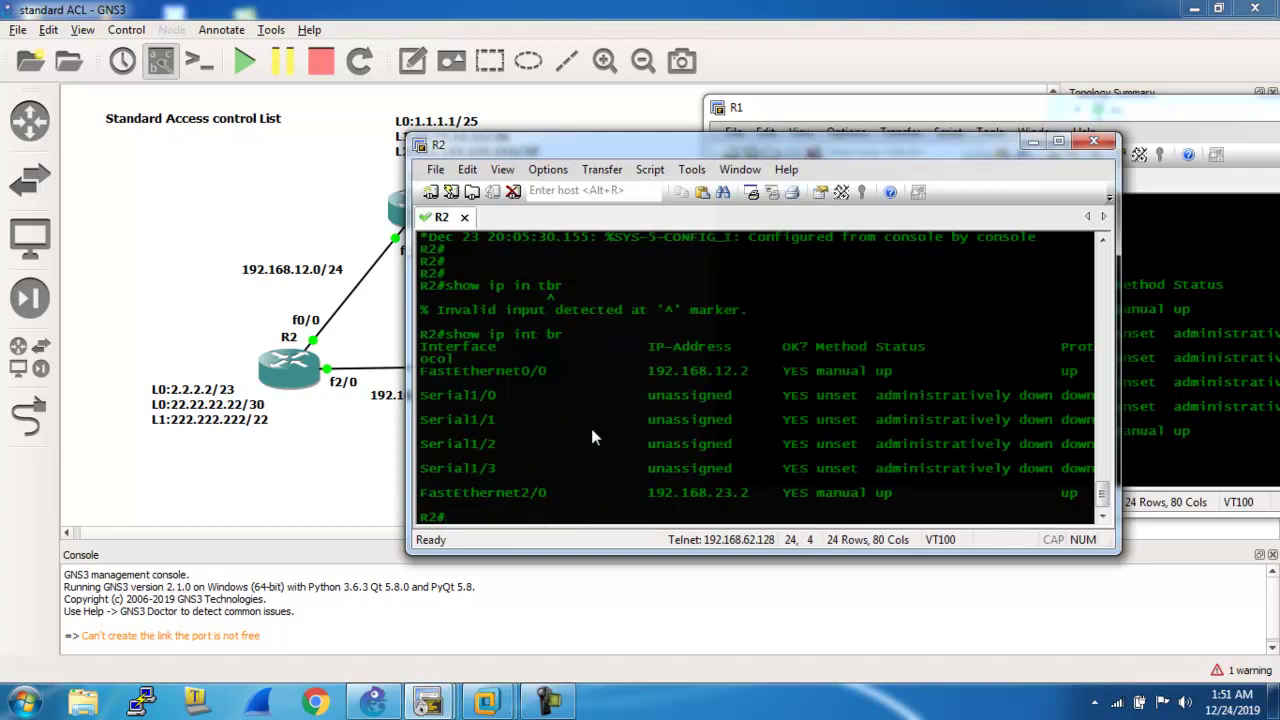
# Open the R3 console and list its interface addresses and status with "show ip int br".
pyautogui.moveTo(428, 703)
pyautogui.click(555, 624)
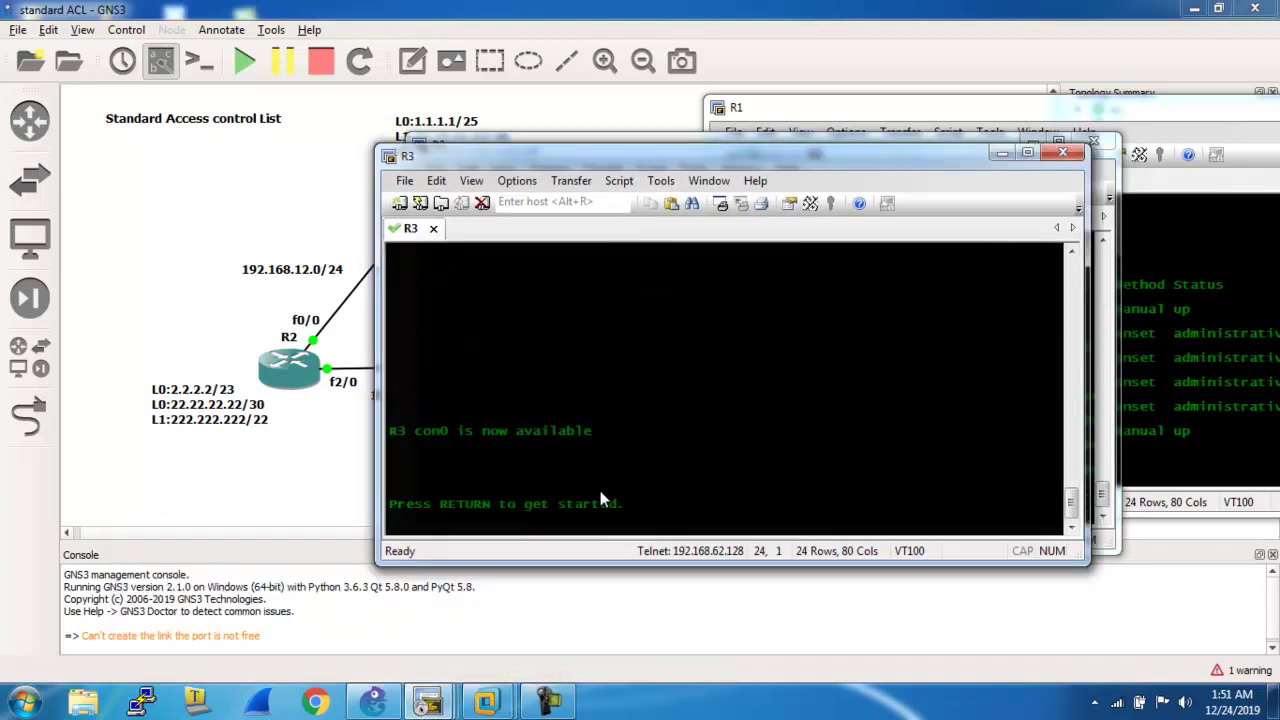
pyautogui.press('Return')
pyautogui.press('Return')
pyautogui.press('Return')
pyautogui.press('Return')
pyautogui.press('Return')
pyautogui.press('Return')
pyautogui.press('Return')
pyautogui.write('show ip in tbr')
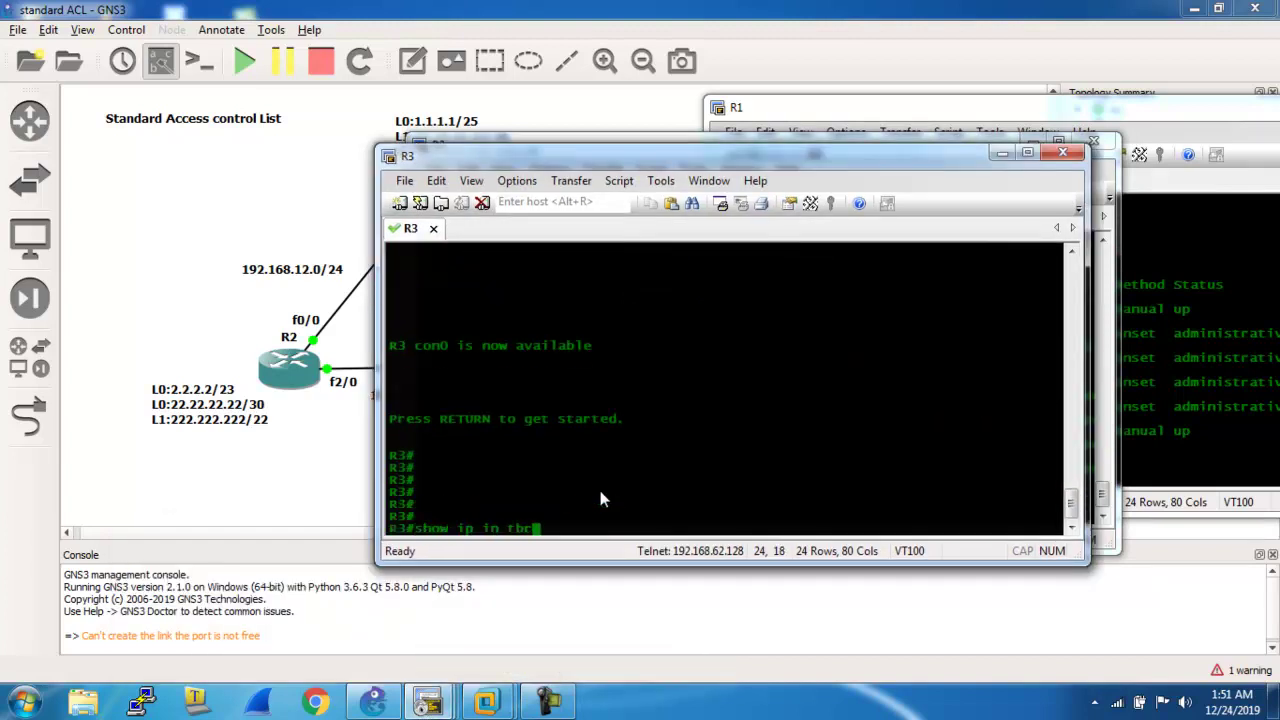
pyautogui.press('Return')
pyautogui.write('show ip int')
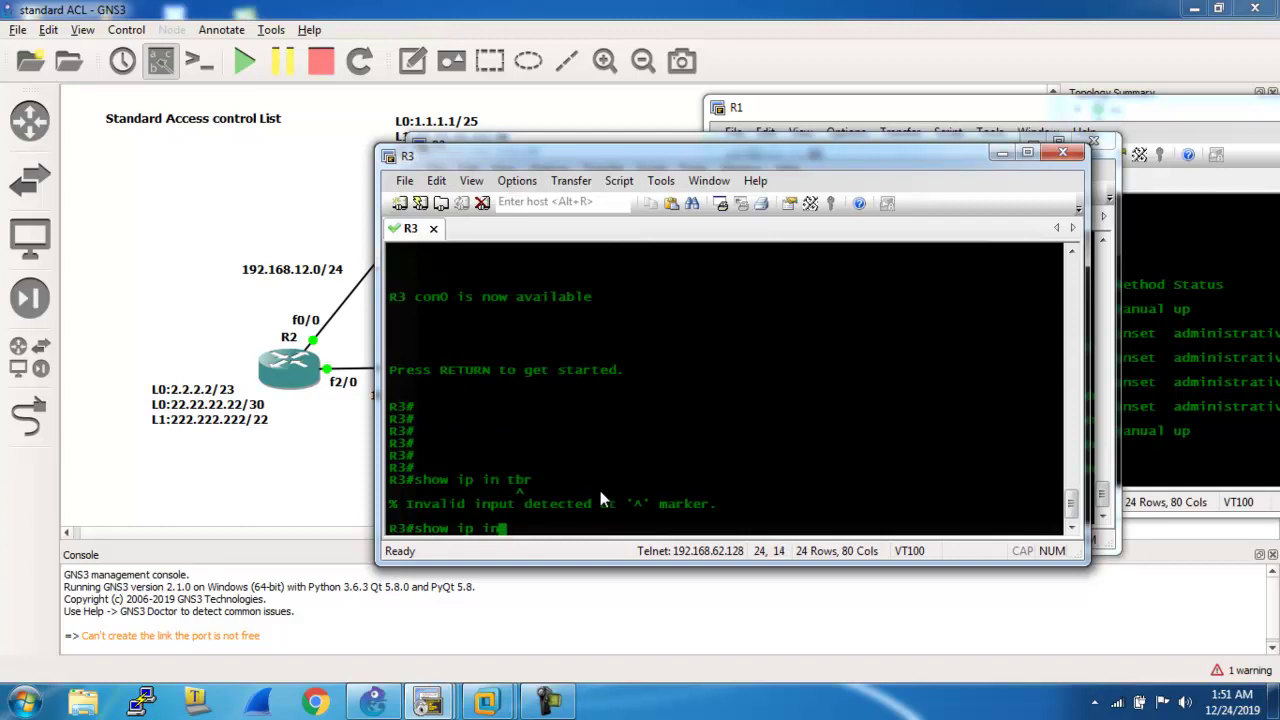
pyautogui.write(' br')
pyautogui.press('Return')
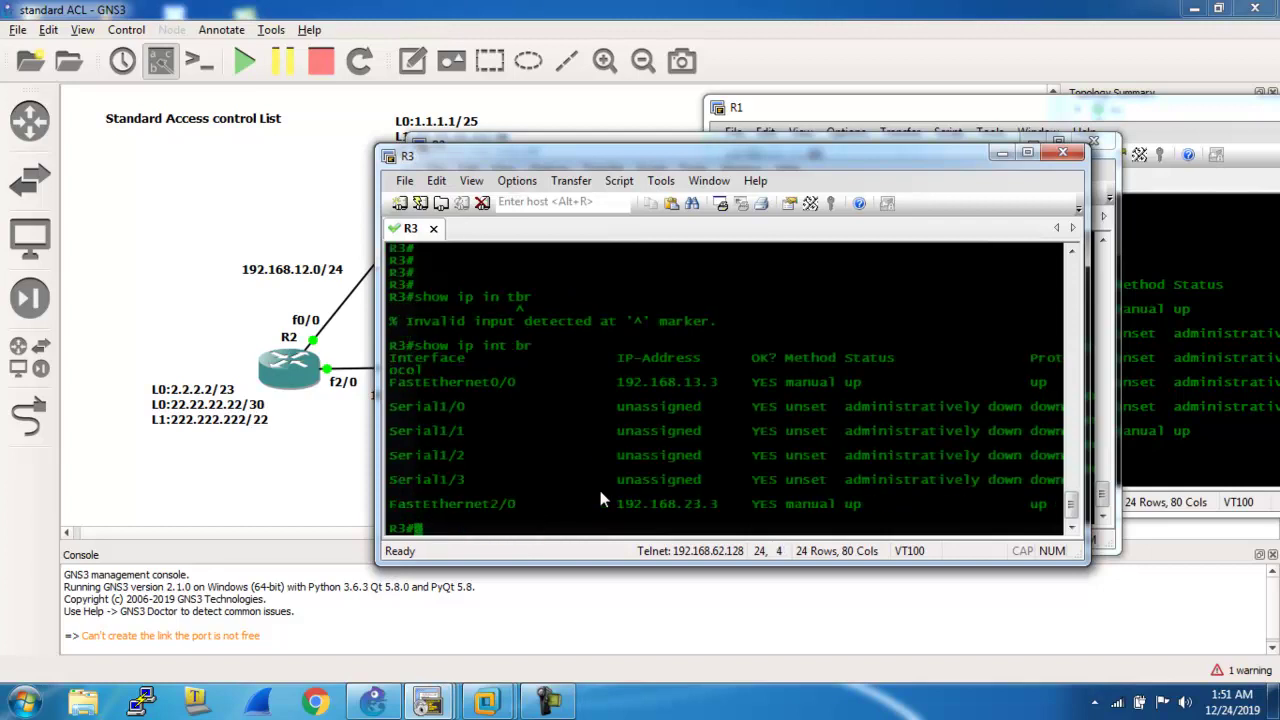
# Display the routing protocol settings on R3 with "show ip protocol".
pyautogui.write('show ip protof')
pyautogui.write('oc')
pyautogui.press('BackSpace')
pyautogui.press('BackSpace')
pyautogui.press('BackSpace')
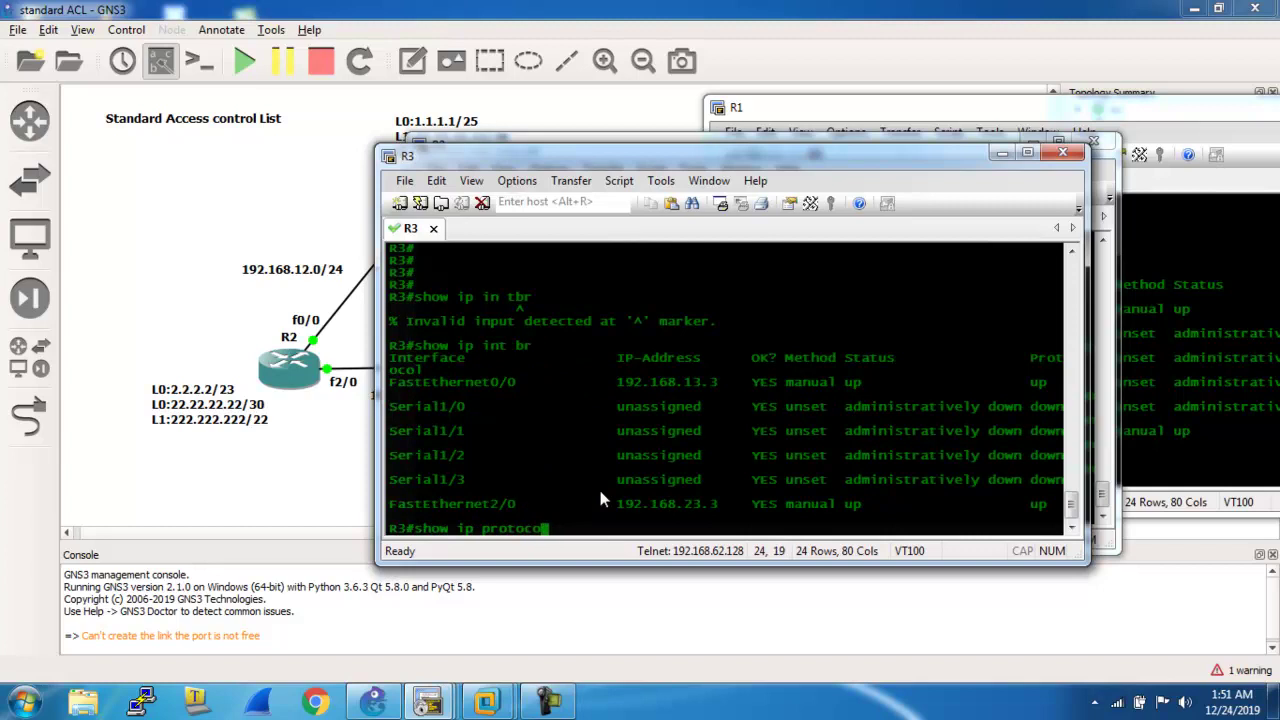
pyautogui.write('col')
pyautogui.press('Return')
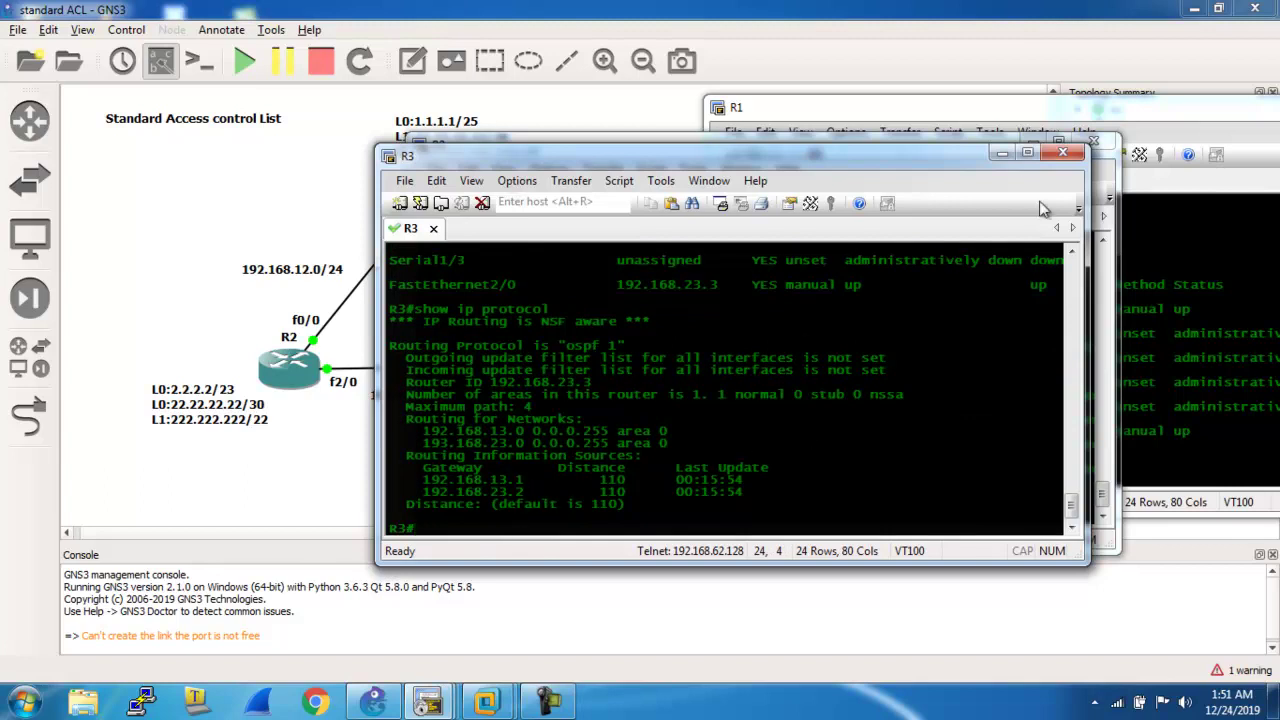
# Minimize the R3 and R2 consoles and display R1's routing protocol settings with "show ip protocol".
pyautogui.click(1002, 152)
pyautogui.click(1005, 145)
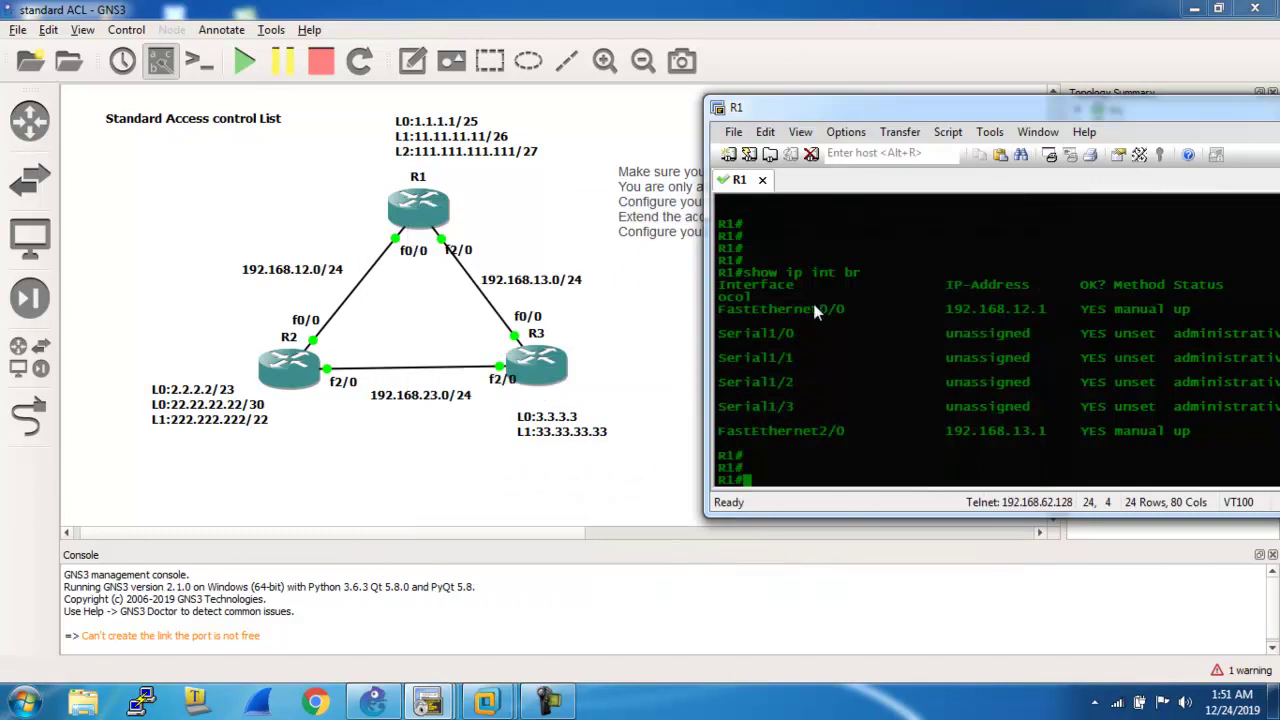
pyautogui.write('show ip protocol')
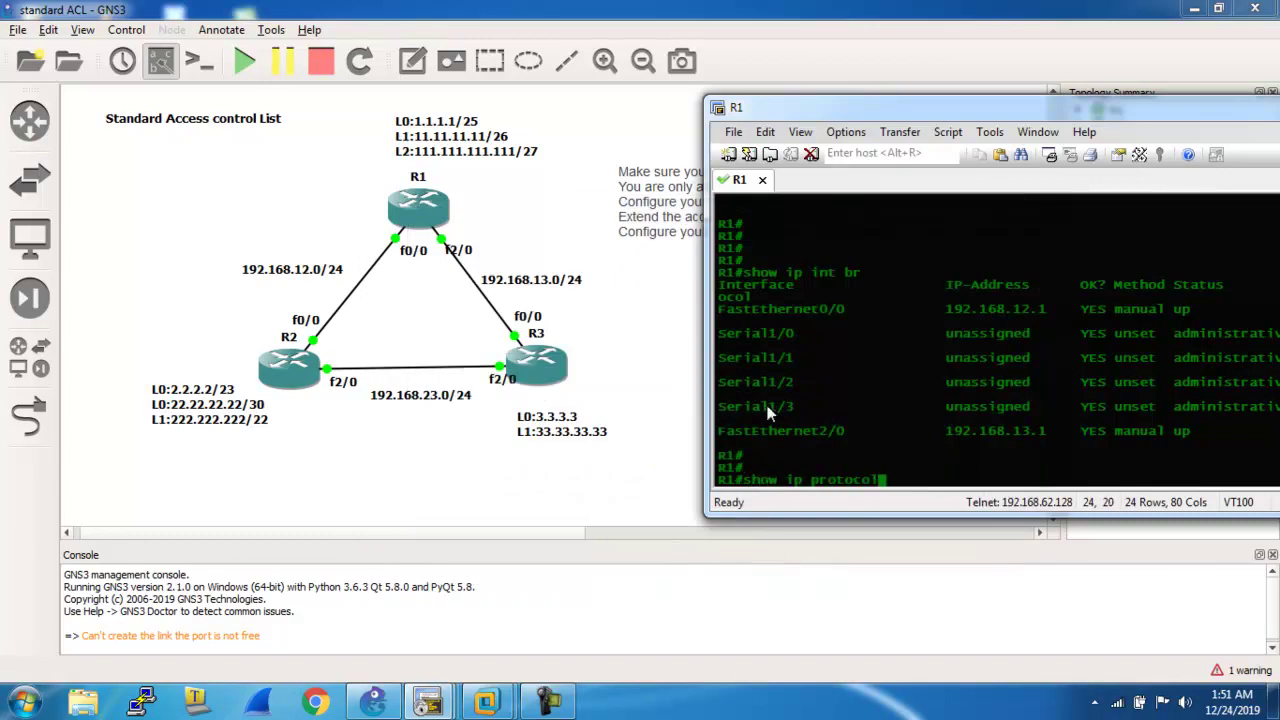
pyautogui.press('Return')
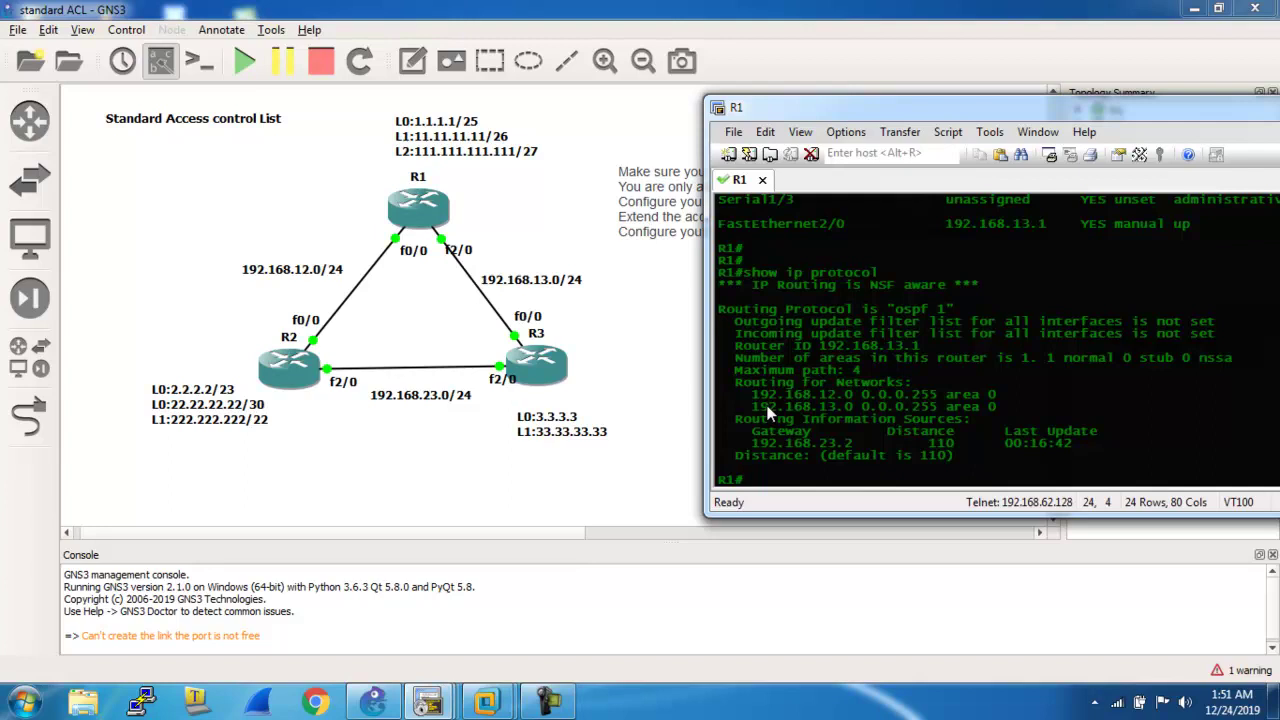
# List the OSPF neighbors of R1 with "show ip ospf neighbor".
pyautogui.write('show ip ospf nei')
pyautogui.press('Tab')
pyautogui.press('Return')
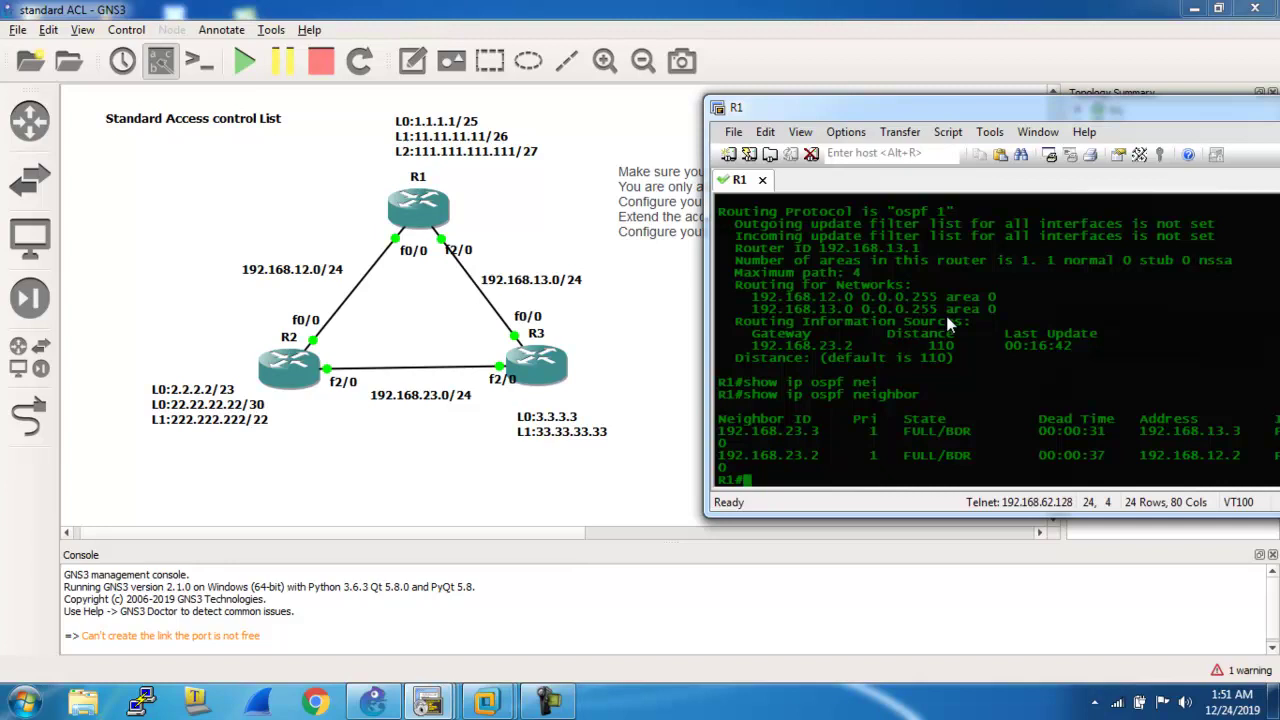
# Recheck R1's interface addresses with "show ip int br" before adding loopbacks.
pyautogui.write('ping')
pyautogui.press('BackSpace')
pyautogui.press('BackSpace')
pyautogui.press('BackSpace')
pyautogui.press('BackSpace')
pyautogui.write('show ip in tbr')
pyautogui.press('Return')
pyautogui.write('show ip int br')
pyautogui.press('Return')
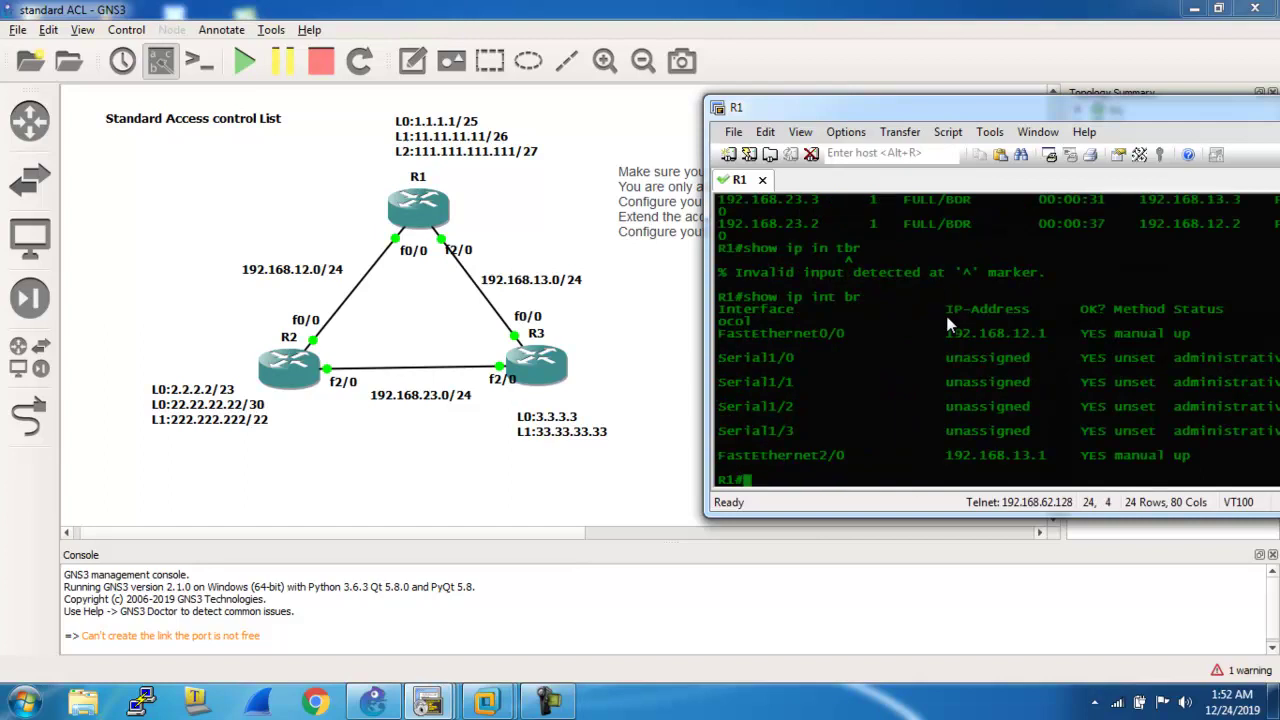
# Enter global configuration mode on R1 and create loopback interface l0.
pyautogui.write('config t')
pyautogui.press('Return')
pyautogui.write('int l0')
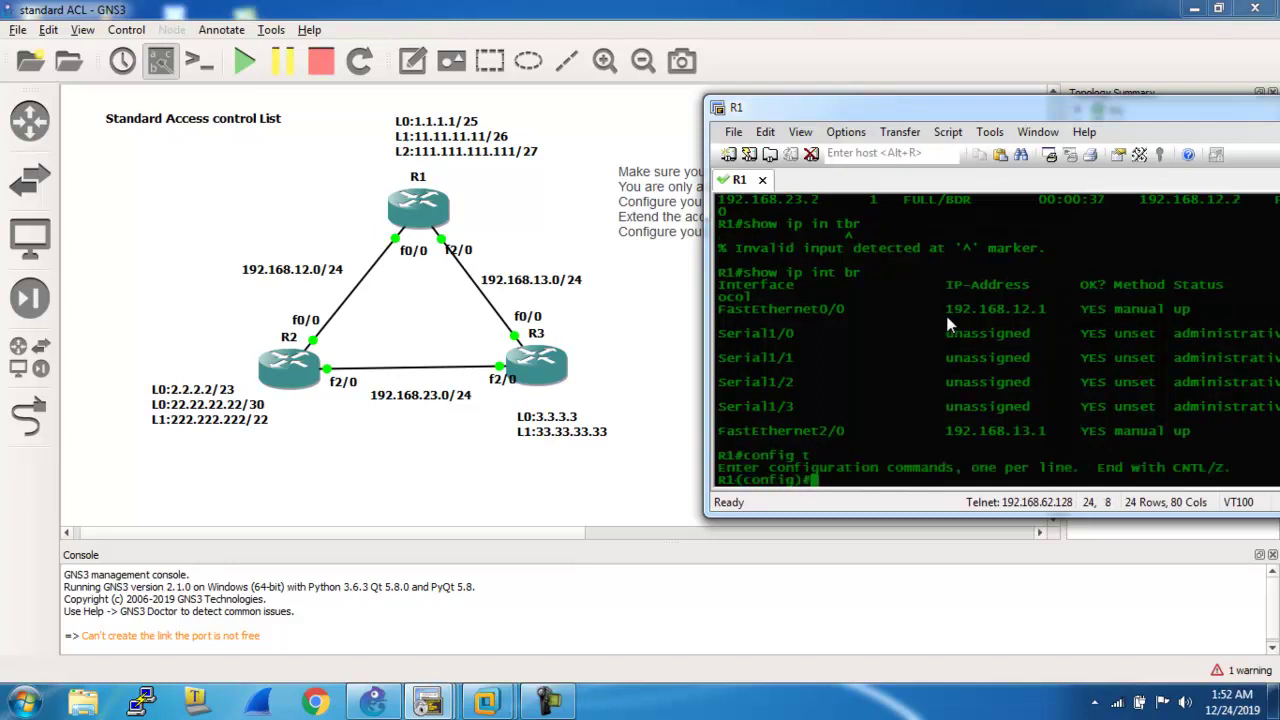
pyautogui.press('Return')
# Assign IP address 1.1.1.1 with mask 255.255.255.128 to R1's loopback 0 and exit interface configuration.
pyautogui.write('ip add')
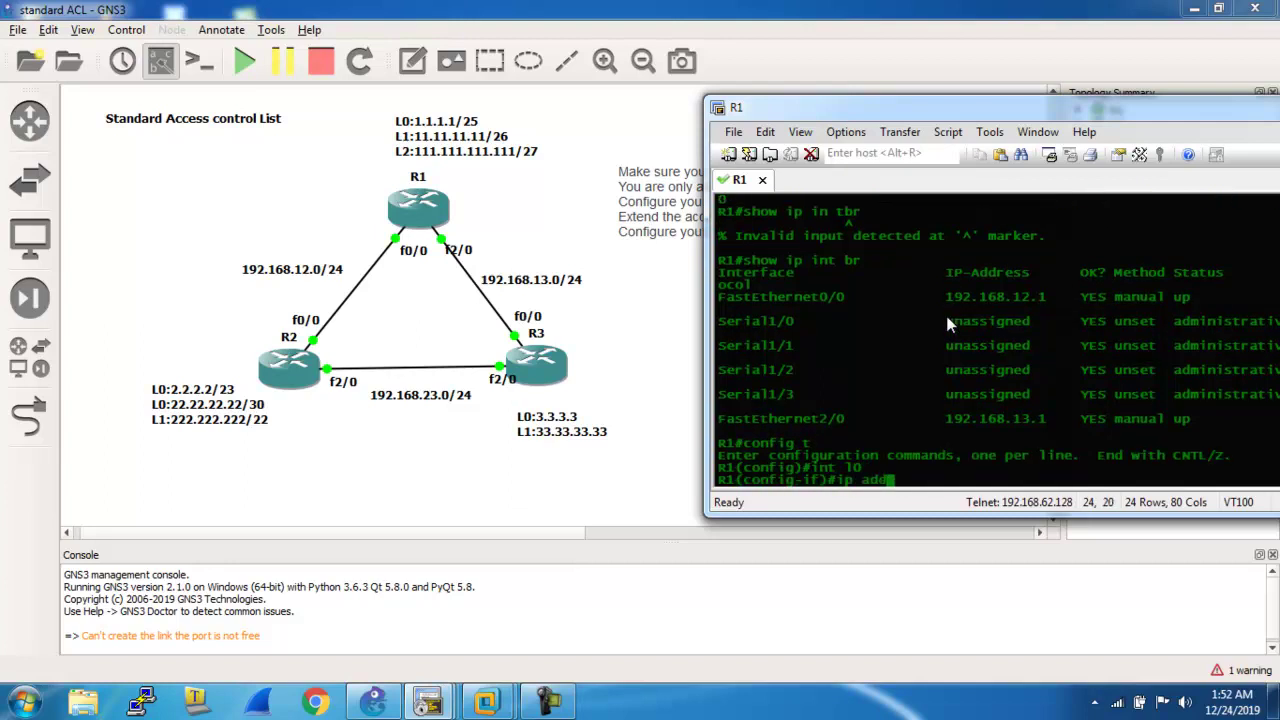
pyautogui.write(' 1.1.1.1 2')
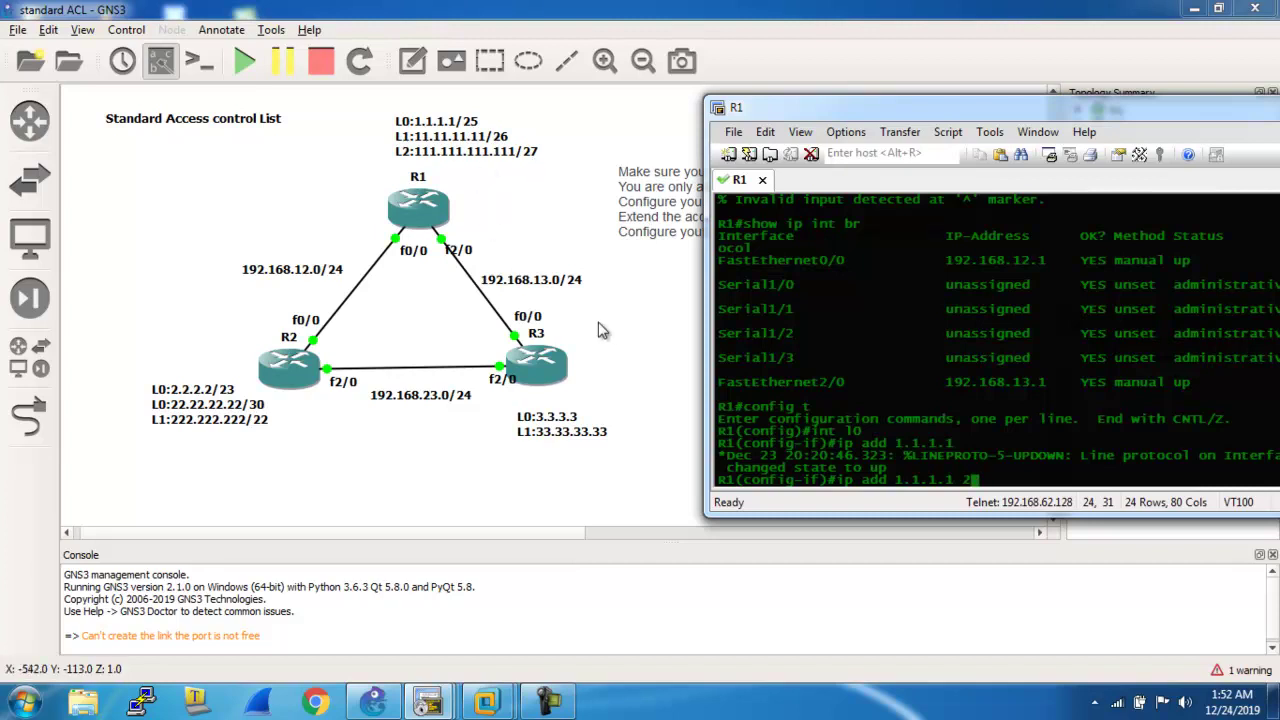
pyautogui.write('255')
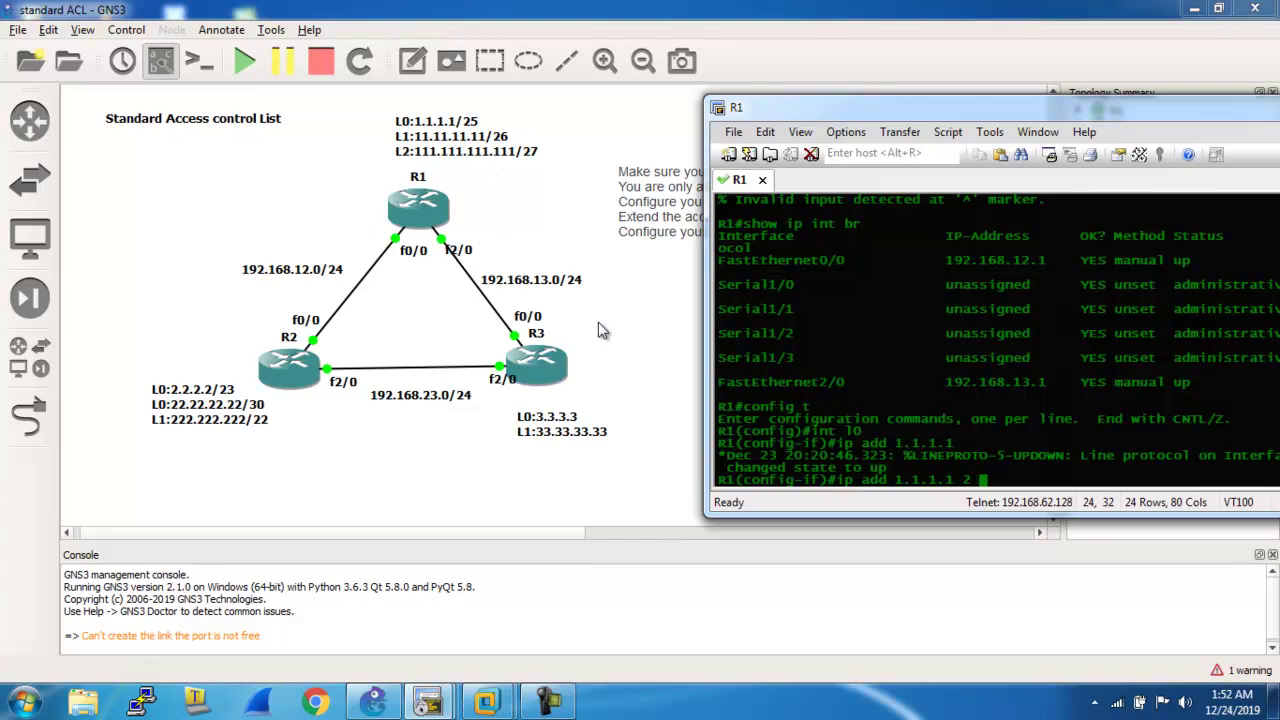
pyautogui.write('.255.255.128')
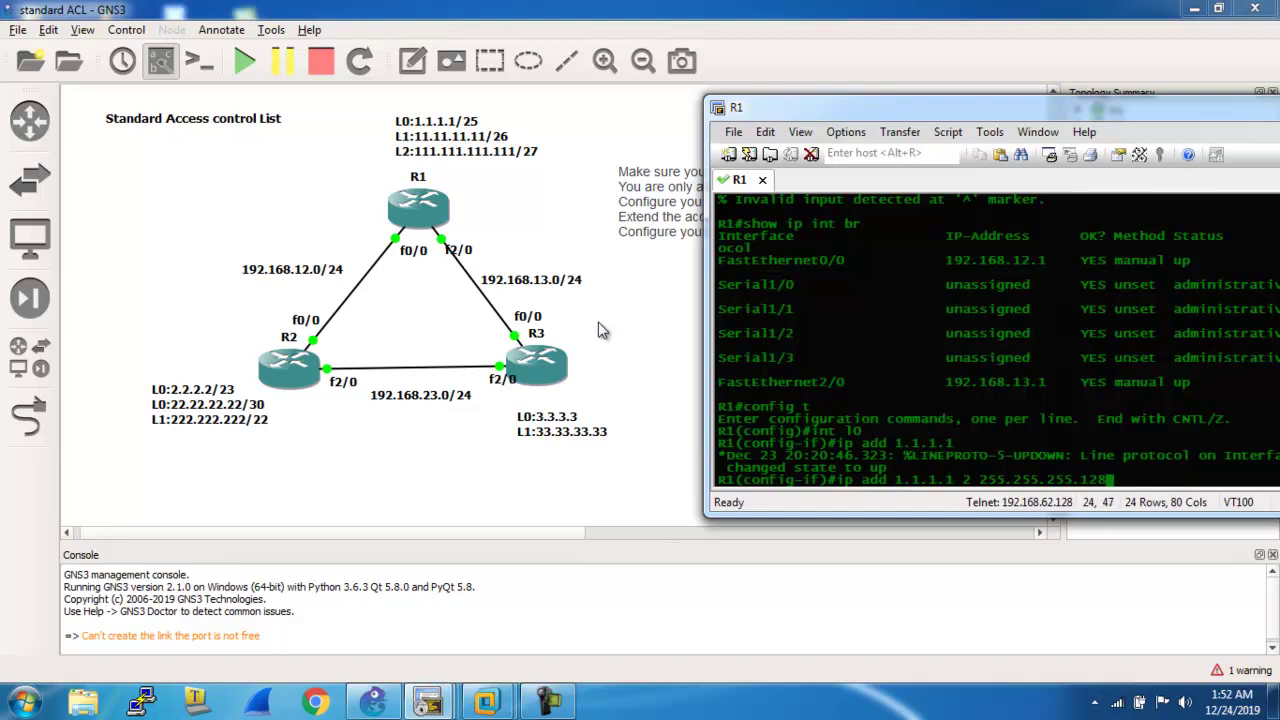
pyautogui.press('Return')
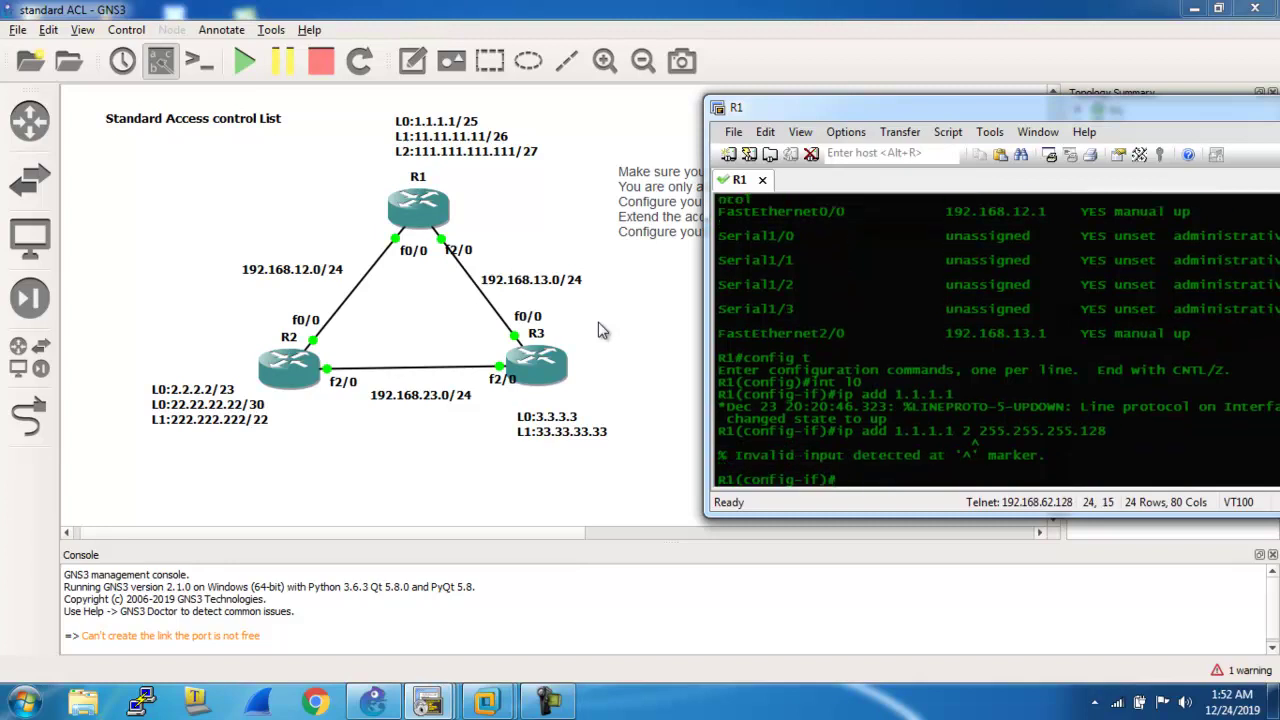
pyautogui.press('Up')
pyautogui.press('BackSpace')
pyautogui.press('BackSpace')
pyautogui.press('BackSpace')
pyautogui.press('BackSpace')
pyautogui.press('BackSpace')
pyautogui.press('BackSpace')
pyautogui.press('BackSpace')
pyautogui.press('BackSpace')
pyautogui.press('BackSpace')
pyautogui.press('BackSpace')
pyautogui.press('BackSpace')
pyautogui.press('BackSpace')
pyautogui.press('BackSpace')
pyautogui.press('BackSpace')
pyautogui.press('BackSpace')
pyautogui.press('BackSpace')
pyautogui.write('k255.')
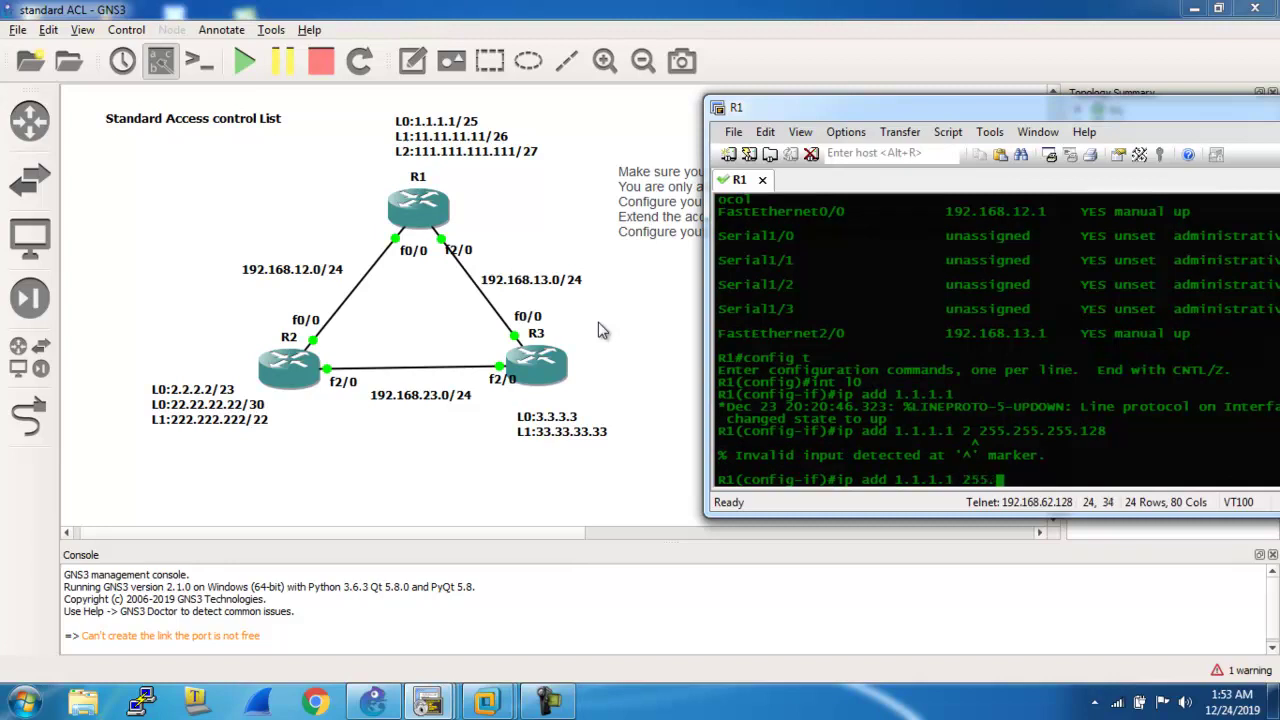
pyautogui.write('255.255.128')
pyautogui.press('Return')
pyautogui.write('exit')
pyautogui.press('Return')
# Create loopback interface l1 on R1, assign it 11.111.11.11 with mask 255.255.255.192, and exit interface configuration.
pyautogui.write('ip')
pyautogui.press('BackSpace')
pyautogui.press('BackSpace')
pyautogui.press('BackSpace')
pyautogui.write('int l1')
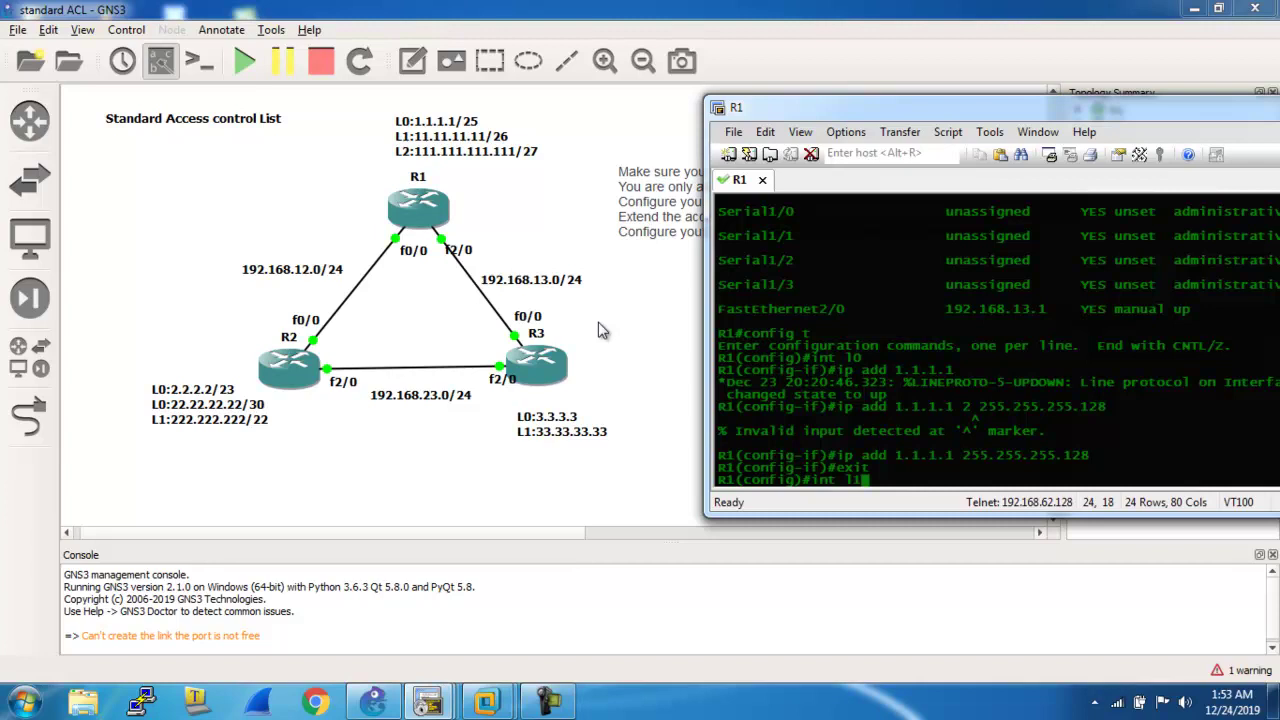
pyautogui.press('Return')
pyautogui.write('ip a')
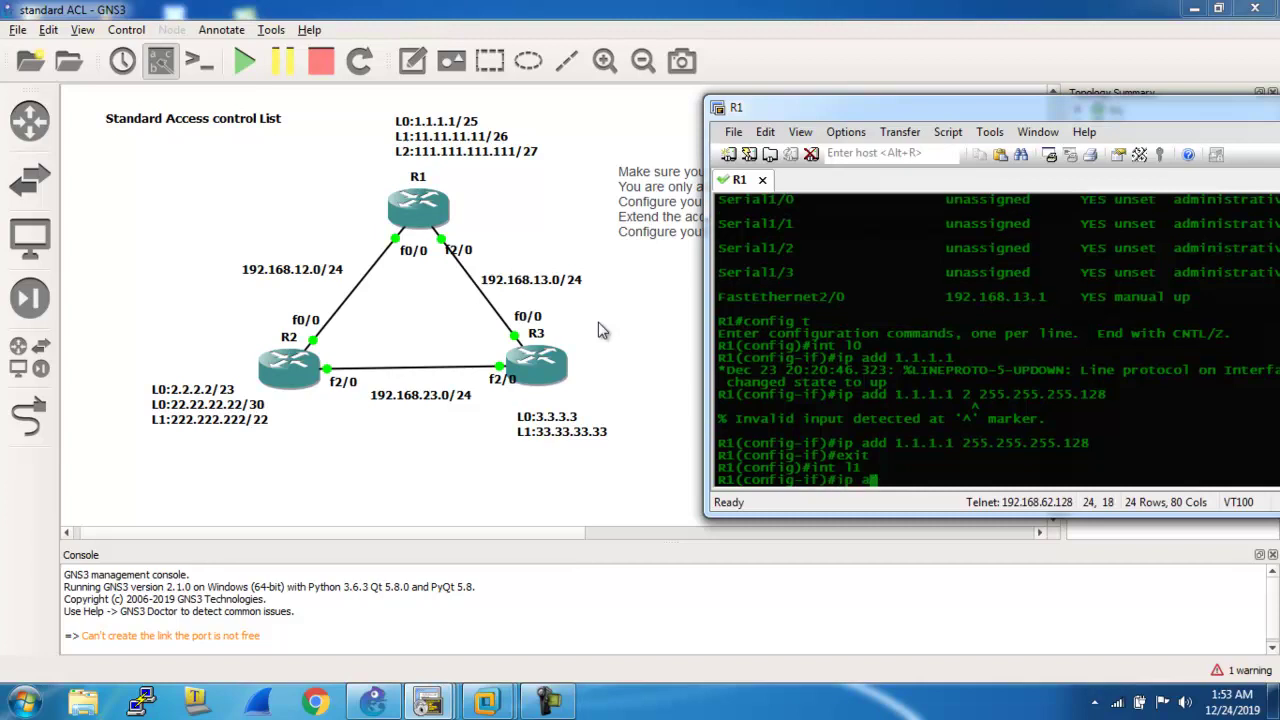
pyautogui.write('dd 11.111.1')
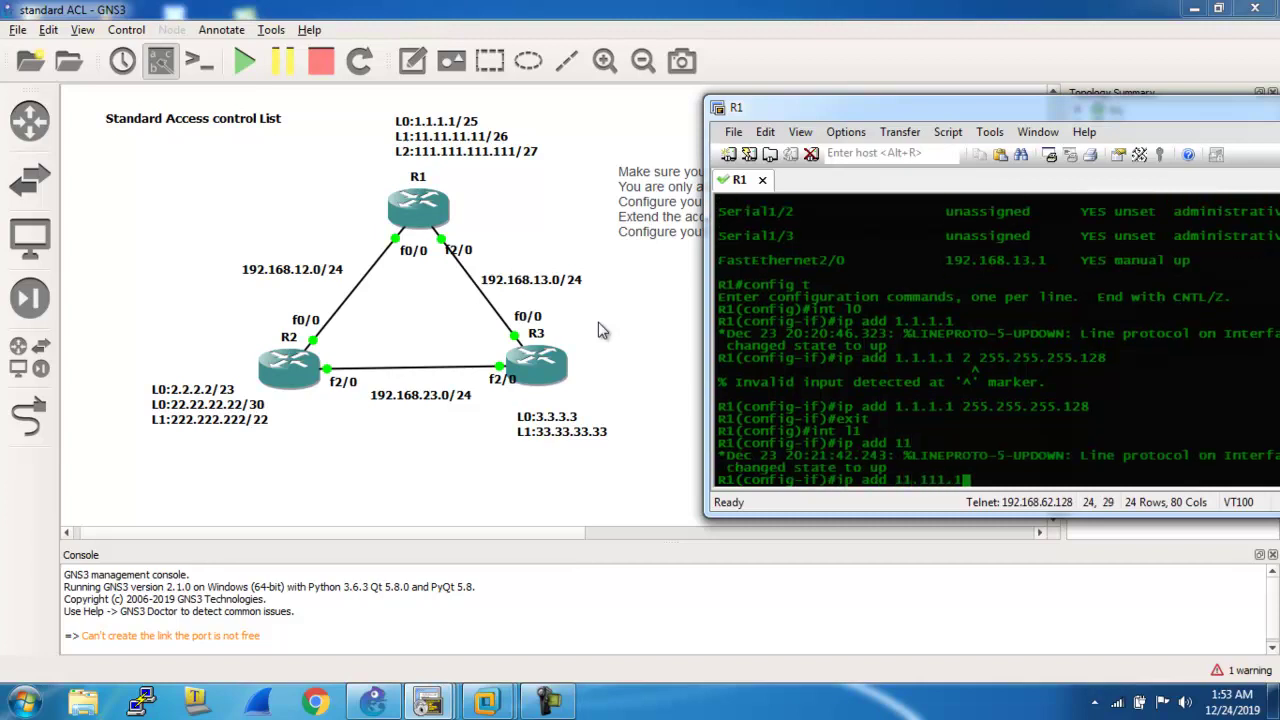
pyautogui.write('1.11 255.255.255.')
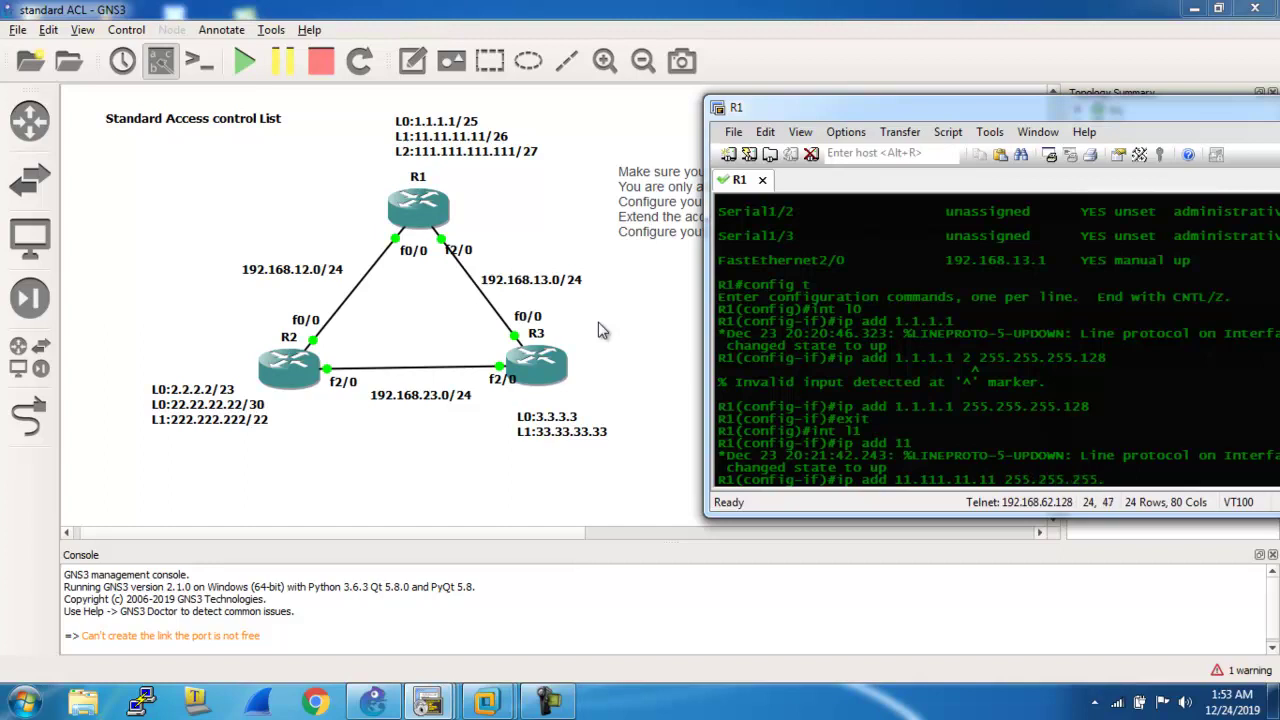
pyautogui.write('192')
pyautogui.press('Return')
pyautogui.write('exit')
pyautogui.press('Return')
# Create loopback interface l3 on R1, assign it 111.111.111.111 with mask 255.255.255.224, and exit interface configuration.
pyautogui.write('int l')
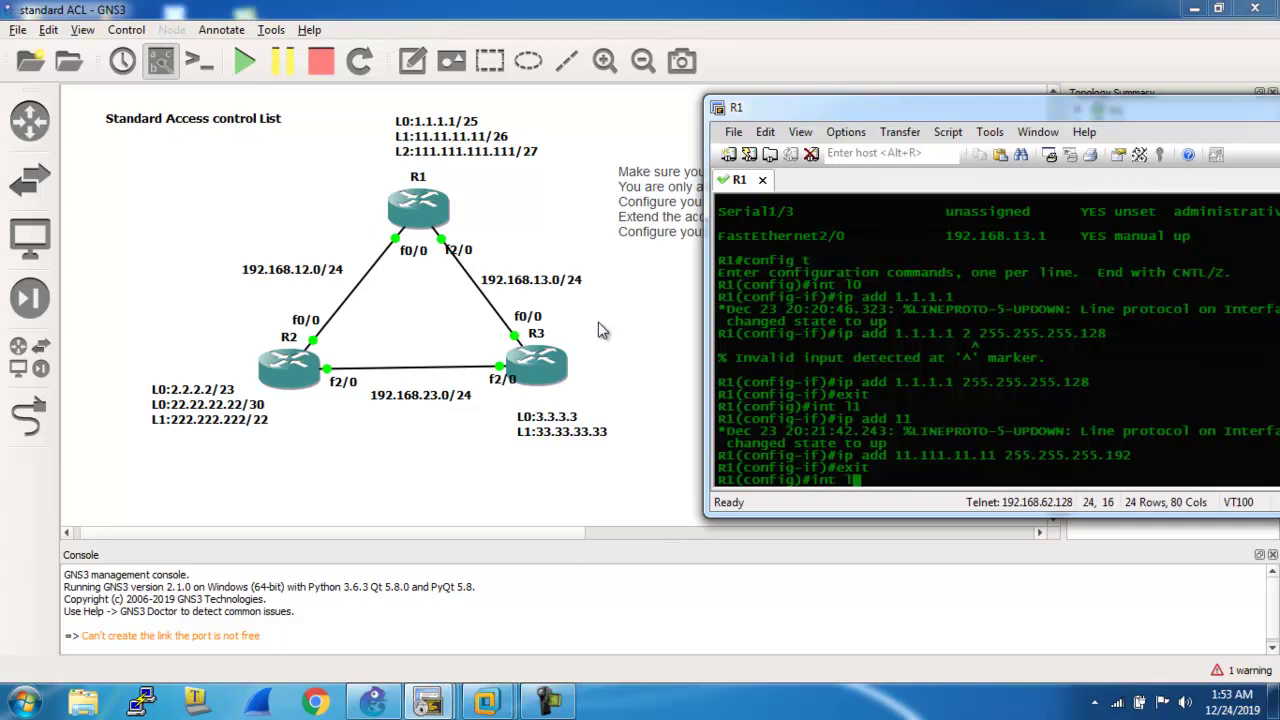
pyautogui.write('3')
pyautogui.press('Return')
pyautogui.write('ip ad')
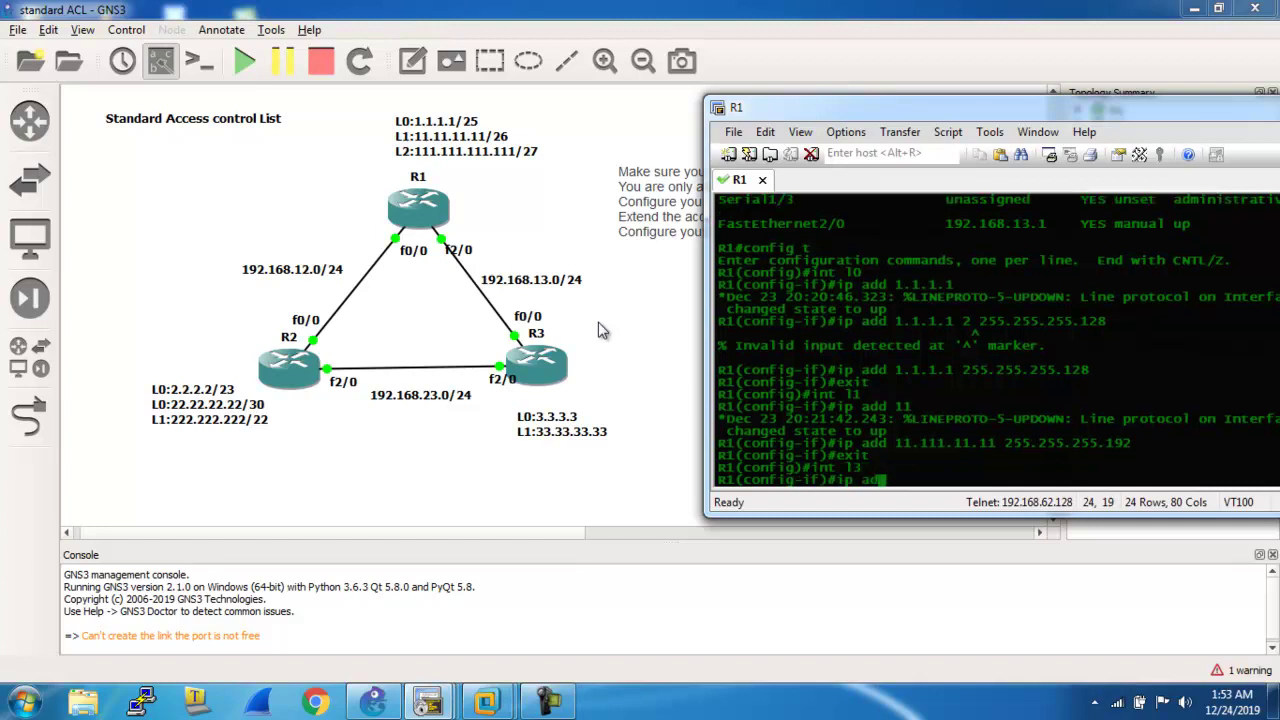
pyautogui.write('d 111.111')
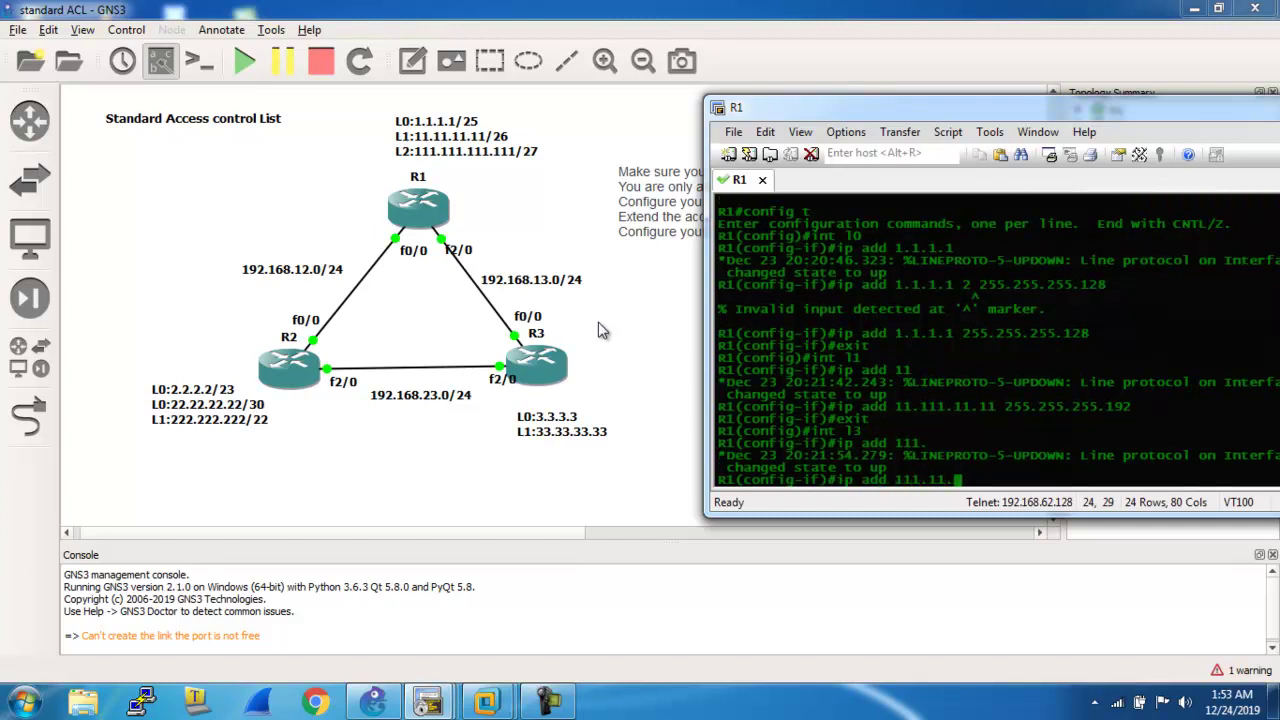
pyautogui.write('.111.111')
pyautogui.write('55.255.255.')
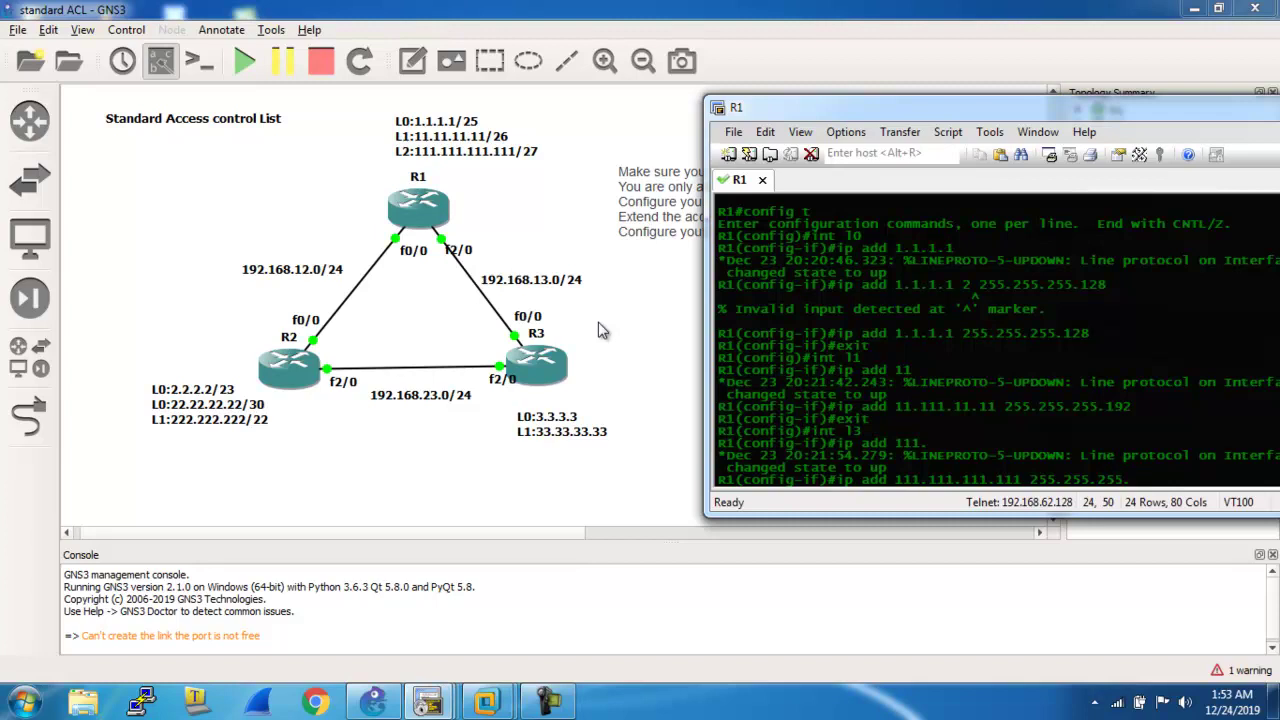
pyautogui.write('224')
pyautogui.press('Return')
pyautogui.write('exit')
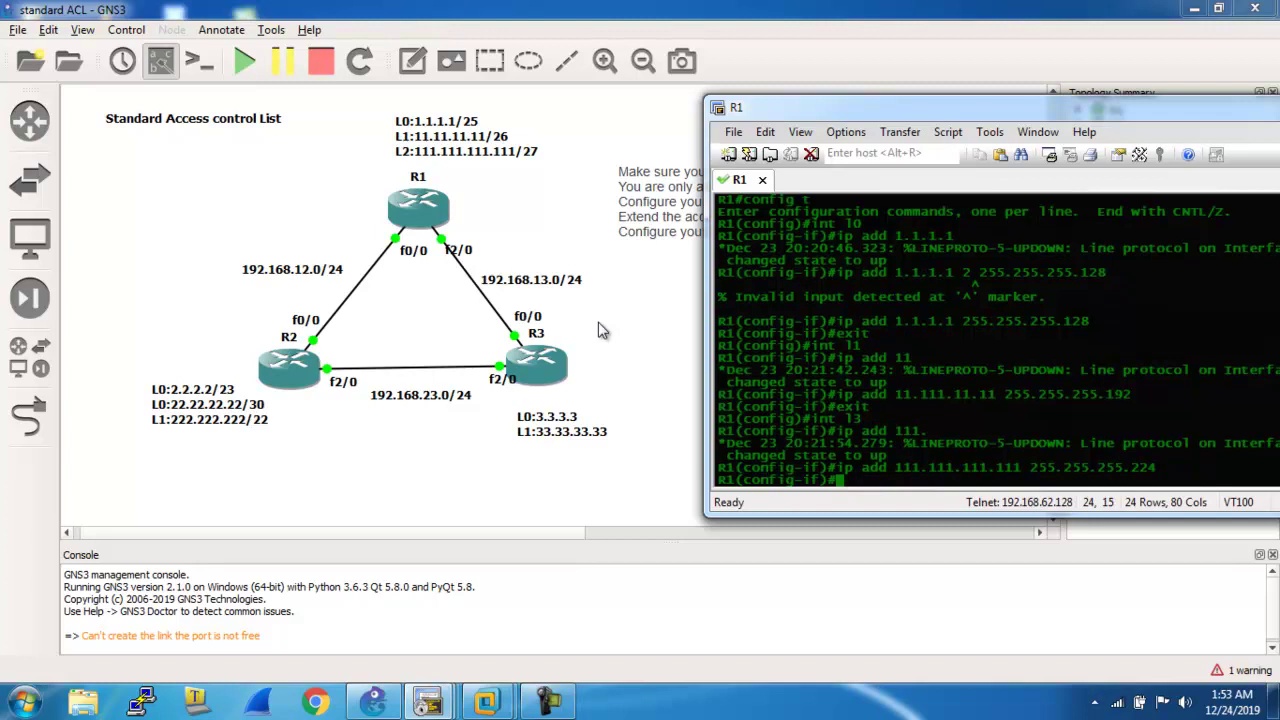
pyautogui.press('Return')
# Leave global configuration mode on R1 and save its configuration with "wr".
pyautogui.write('exit')
pyautogui.press('Return')
pyautogui.write('wr')
pyautogui.press('Return')
pyautogui.press('Return')
pyautogui.press('Return')
pyautogui.press('Return')
pyautogui.press('Return')
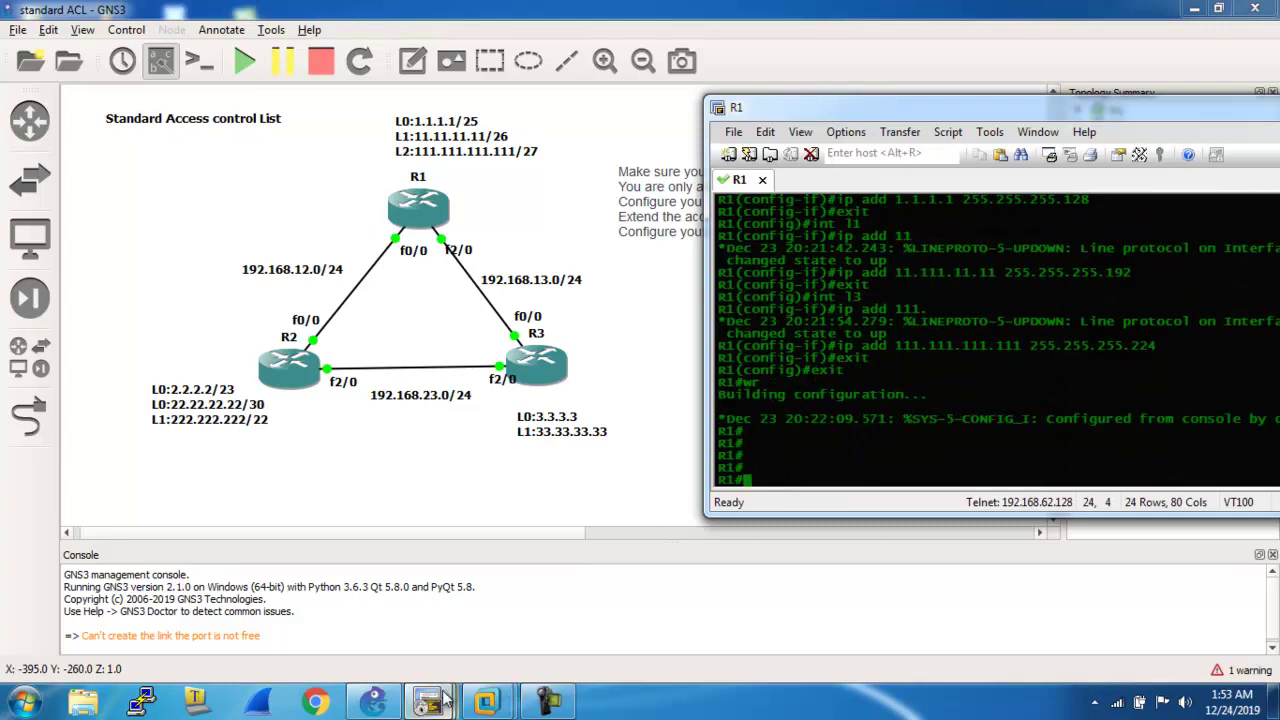
# Switch to R2's console, place it beside the topology diagram, and enter global configuration mode.
pyautogui.moveTo(437, 709)
pyautogui.click(225, 610)
pyautogui.click(1133, 113)
pyautogui.moveTo(1131, 117); pyautogui.dragTo(807, 191)
pyautogui.click(1007, 178)
pyautogui.moveTo(834, 143); pyautogui.dragTo(1125, 107)
pyautogui.write('config t')
pyautogui.press('Return')
# Create loopback interface l0 on R2, assign it 2.2.2.2 with mask 255.255.254.0, and exit interface configuration.
pyautogui.write('int l0')
pyautogui.press('Return')
pyautogui.write('ip add ')
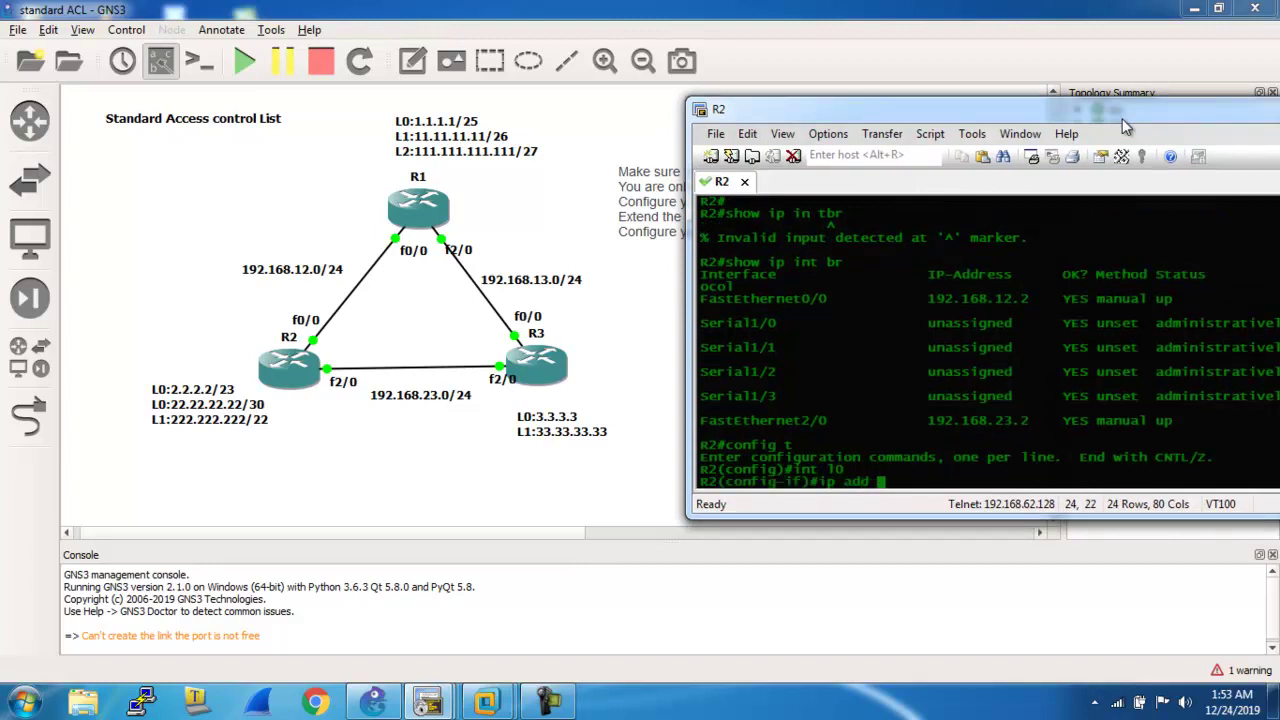
pyautogui.write('2.2.2.2 255.255')
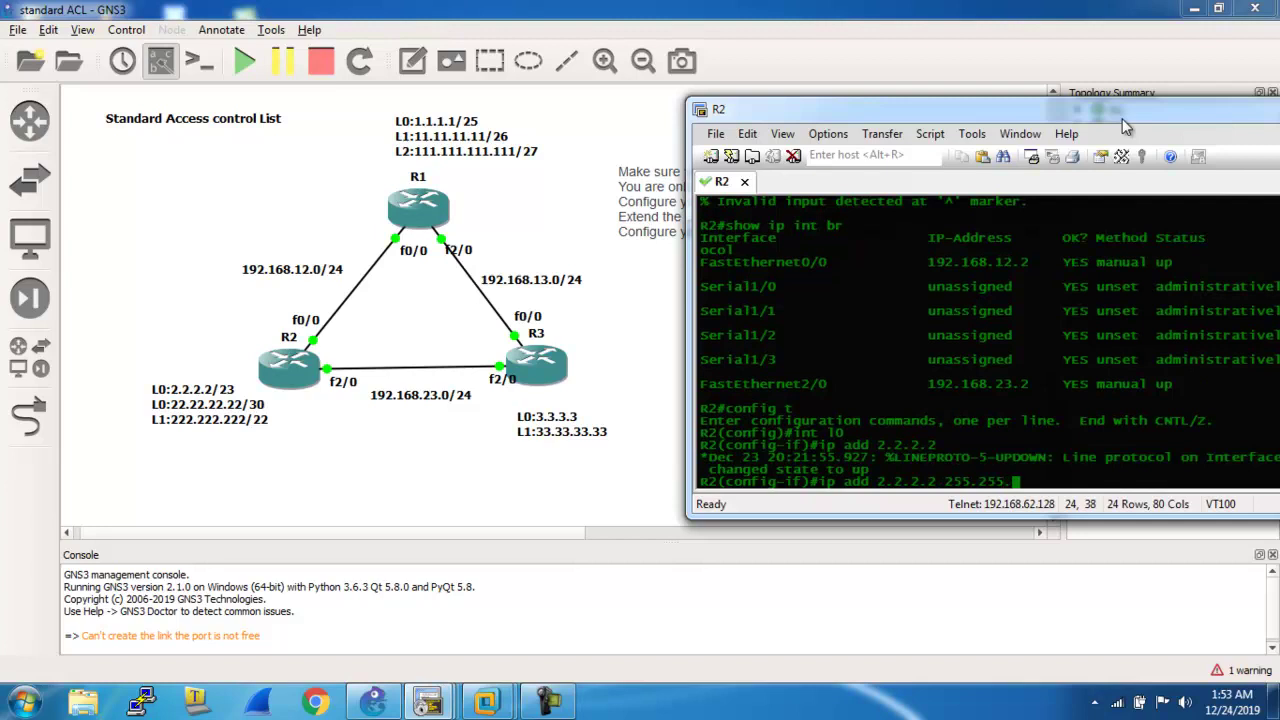
pyautogui.write('.')
pyautogui.write('254.')
pyautogui.write('2')
pyautogui.press('BackSpace')
pyautogui.write('0')
pyautogui.press('Return')
pyautogui.write('exit')
pyautogui.press('Return')
# Create loopback interface l1 on R2, assign it 222.22.22.22 with mask 255.255.255.252, and exit interface configuration.
pyautogui.write('int l1')
pyautogui.press('Return')
pyautogui.write('ip add 222.22.22.22 255.255.255.252')
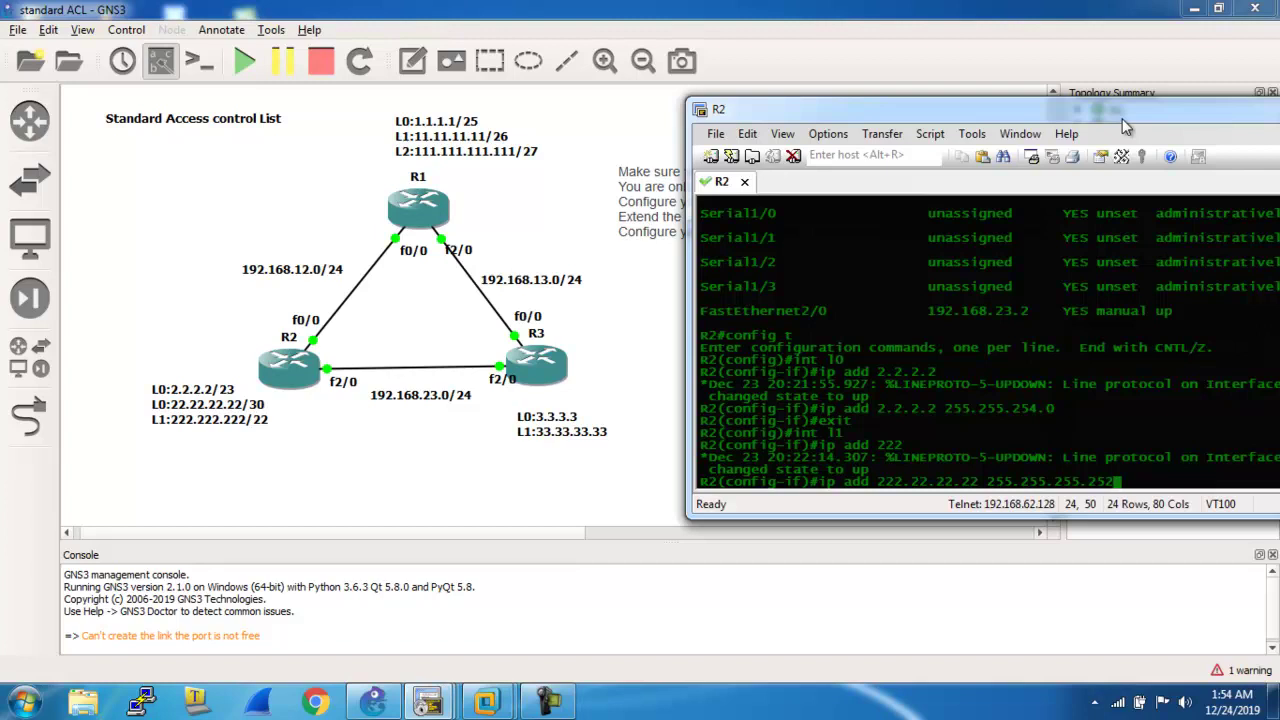
pyautogui.press('Return')
pyautogui.write('exit')
pyautogui.press('Return')
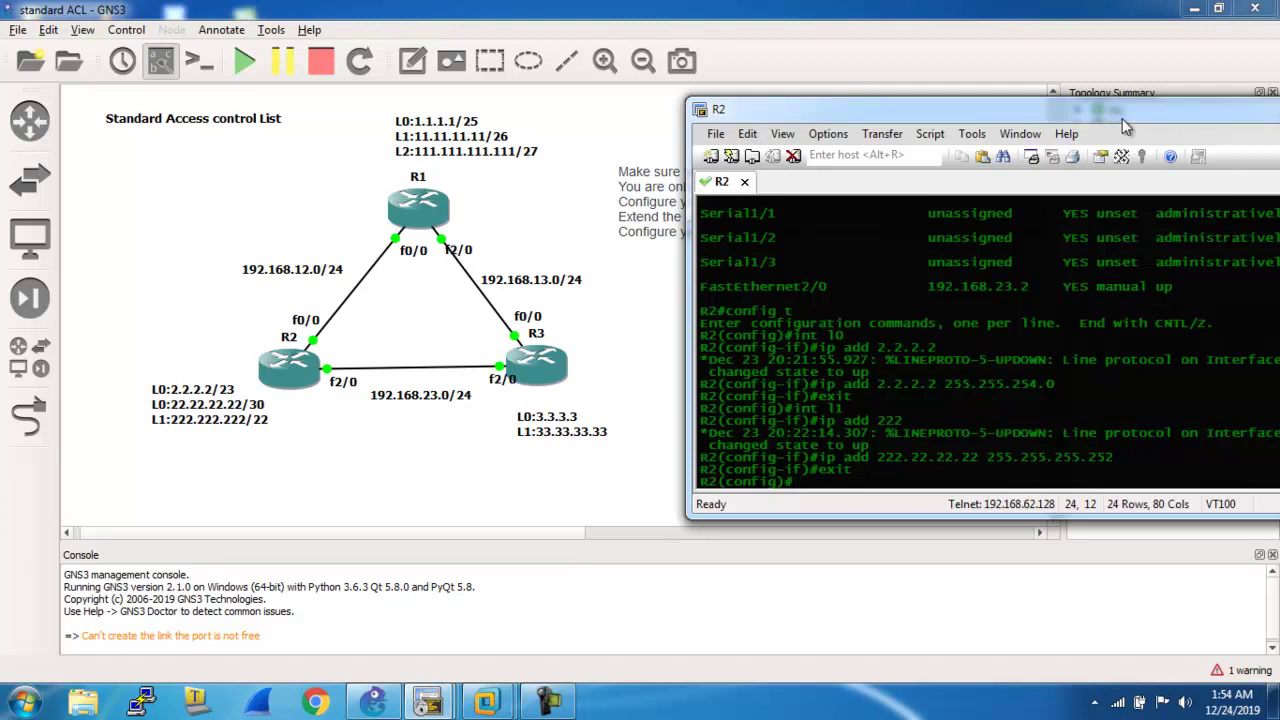
# Assign 222.222.222.222 with mask 255.255.252.0 to R2's loopback interface l1 and exit interface configuration.
pyautogui.write('int l1')
pyautogui.press('Return')
pyautogui.write('ip add 2')
pyautogui.write('22.22.')
pyautogui.write('.222.2')
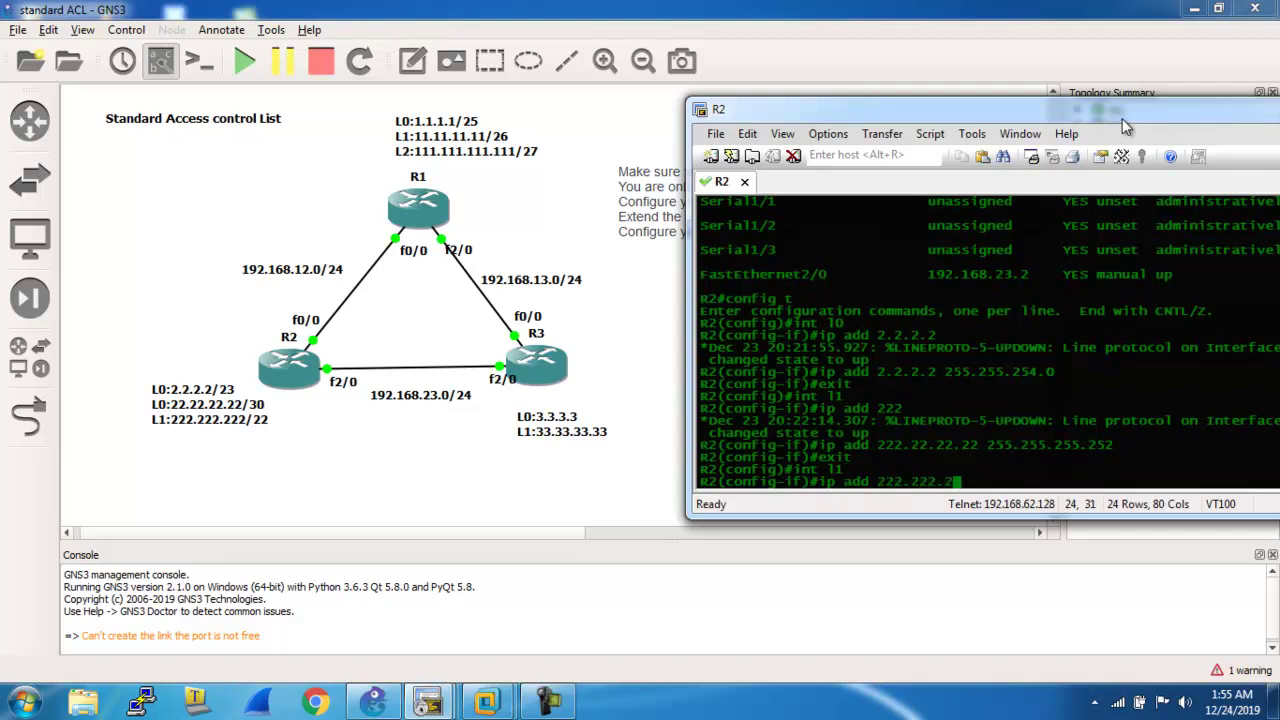
pyautogui.write('22.222 255.255.')
pyautogui.write('252.')
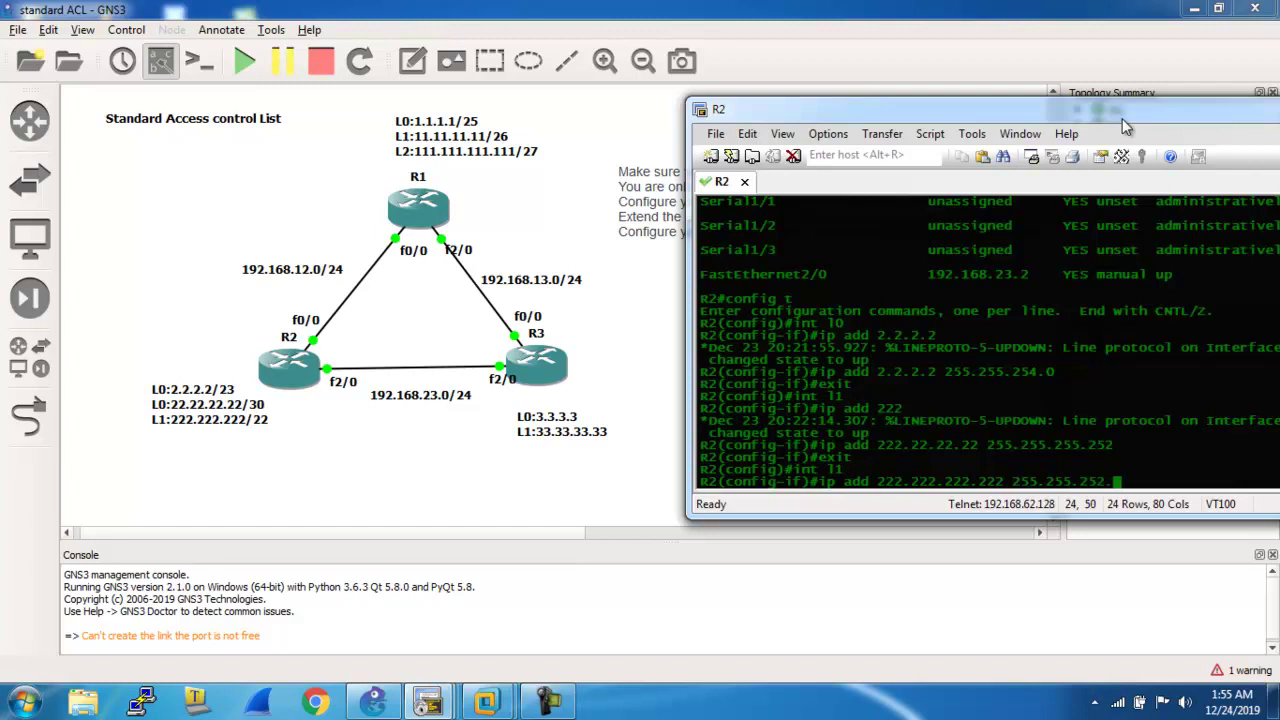
pyautogui.write('0')
pyautogui.press('Return')
pyautogui.write('exit')
pyautogui.press('Return')
# Leave global configuration mode on R2 and save its configuration with "wr".
pyautogui.write('exit')
pyautogui.press('Return')
pyautogui.write('w')
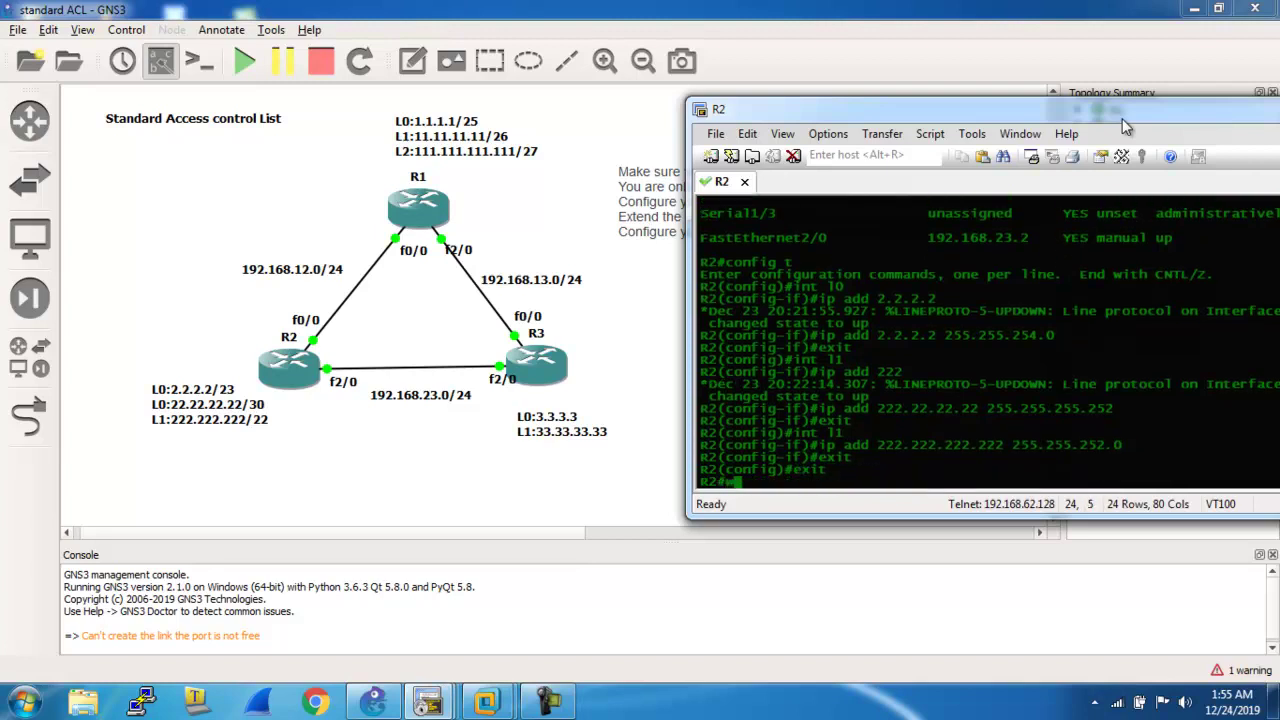
pyautogui.write('r')
pyautogui.press('Return')
pyautogui.press('Return')
pyautogui.press('Return')
pyautogui.press('Return')
pyautogui.press('Return')
pyautogui.press('Return')
pyautogui.press('Return')
pyautogui.press('Return')
pyautogui.press('Return')
pyautogui.press('Return')
pyautogui.press('Return')
pyautogui.press('Return')
pyautogui.press('Return')
pyautogui.press('Return')
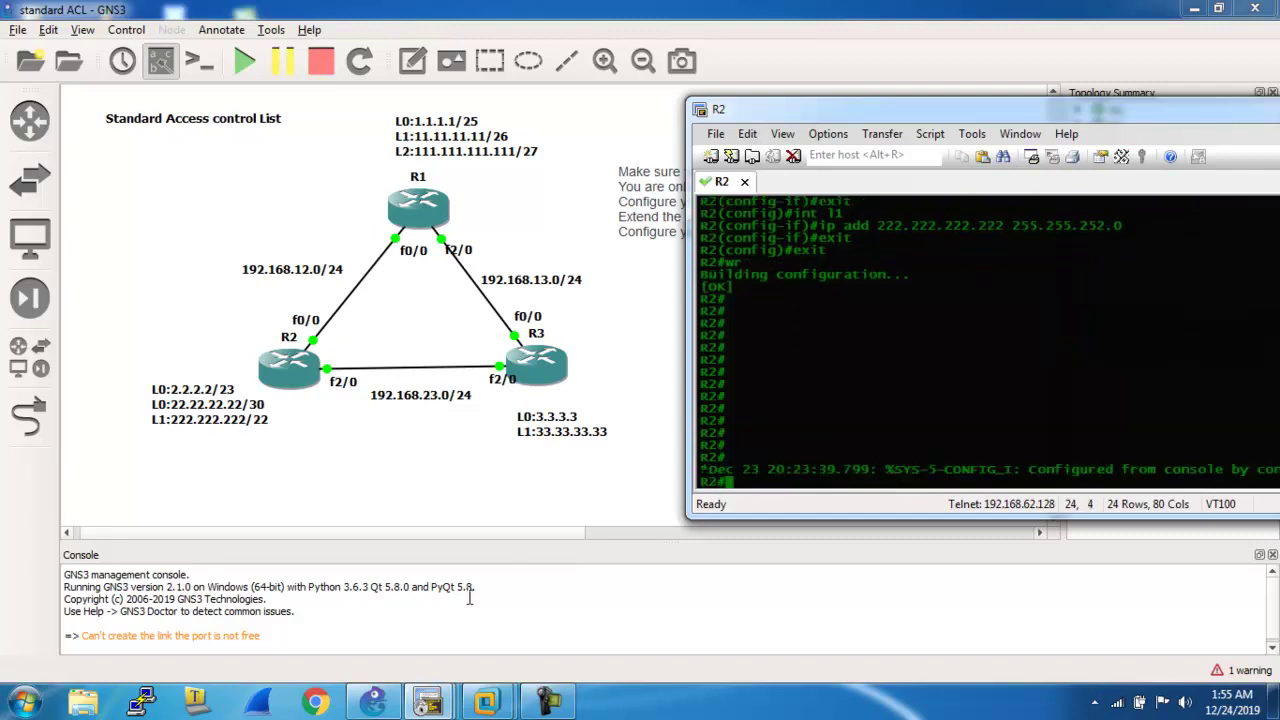
# Add prefix lengths to R3's loopback label in the GNS3 topology: /24 after 3.3.3.3 and /25 after 33.33.33.33.
pyautogui.click(573, 425)
pyautogui.doubleClick(578, 425)
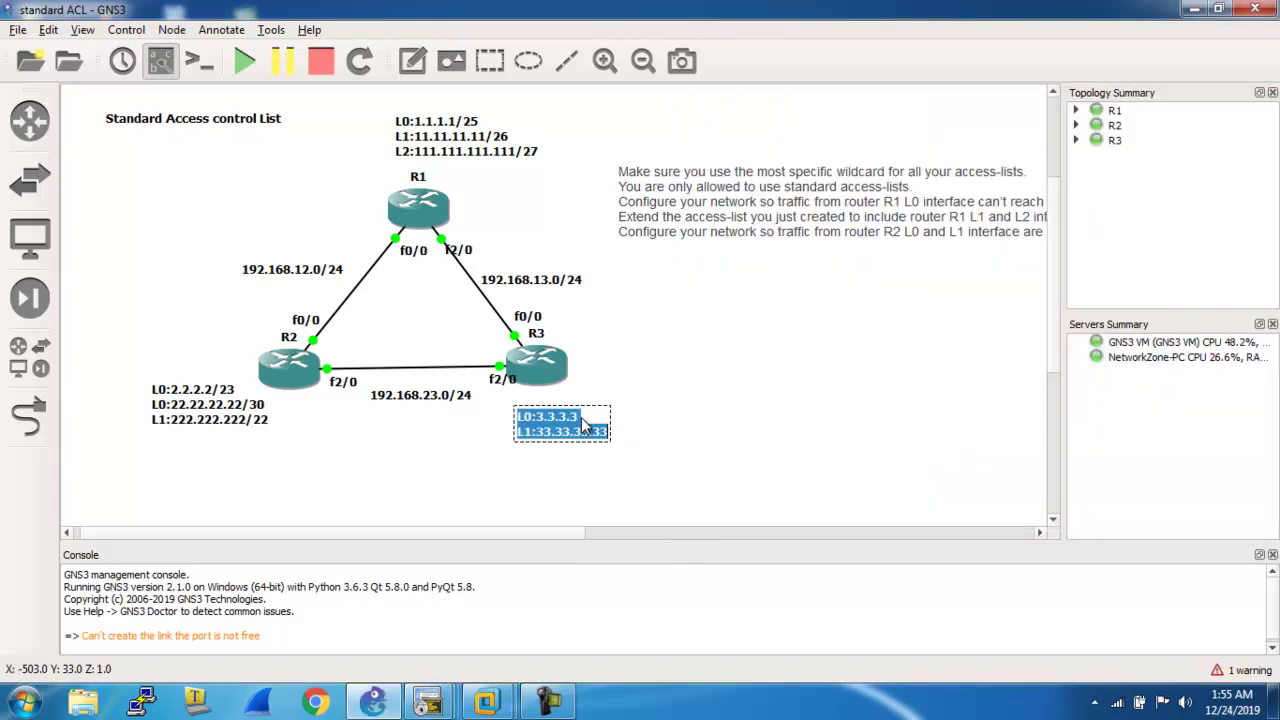
pyautogui.click(583, 425)
pyautogui.write('/24')
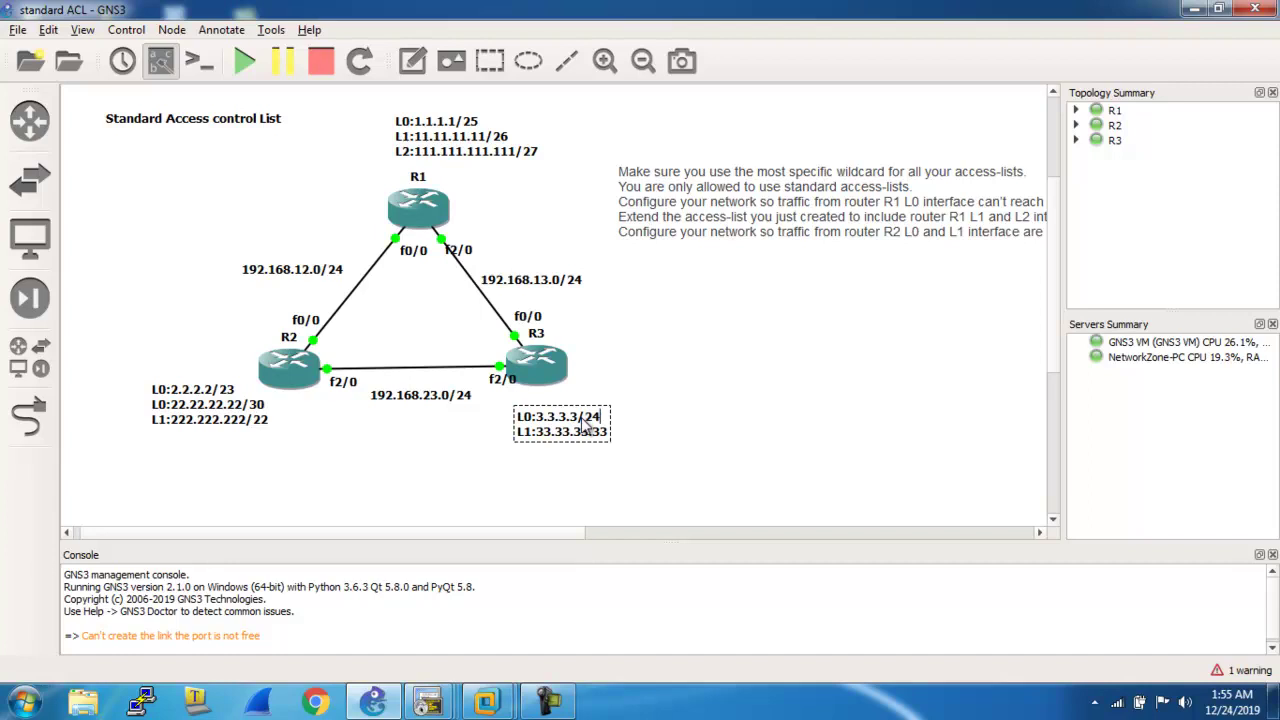
pyautogui.doubleClick(606, 434)
pyautogui.click(610, 437)
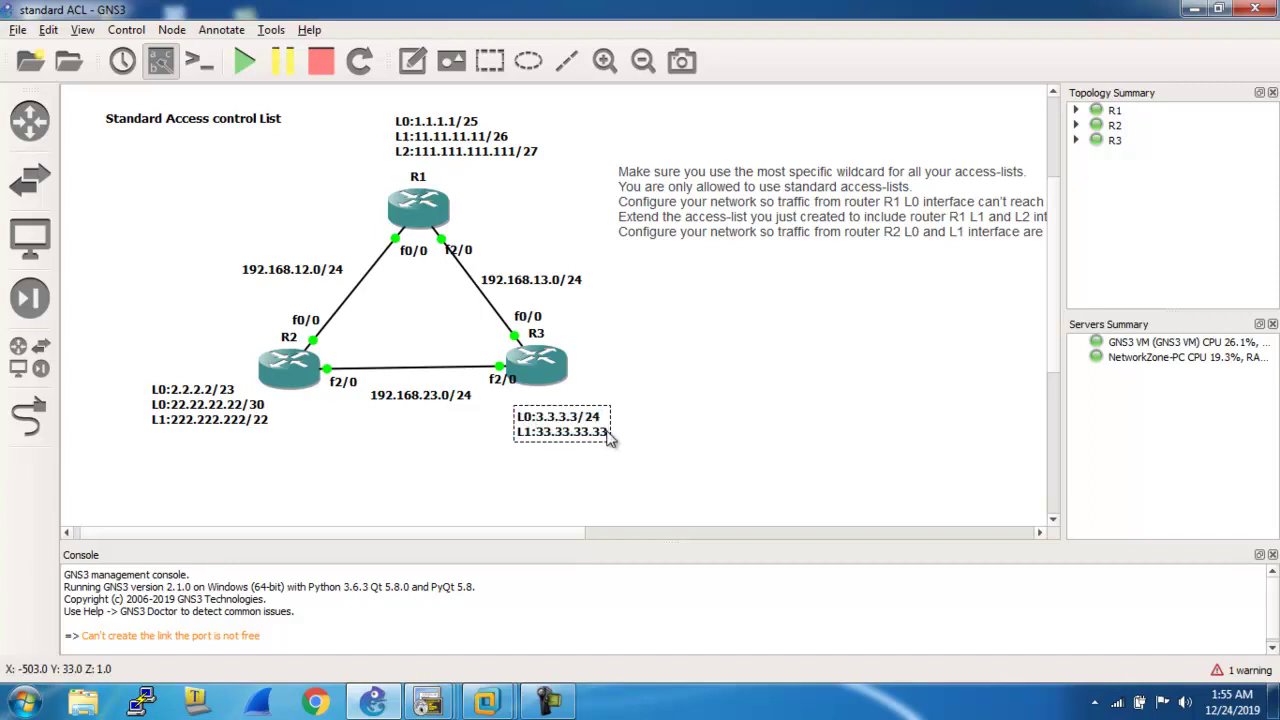
pyautogui.write('/25')
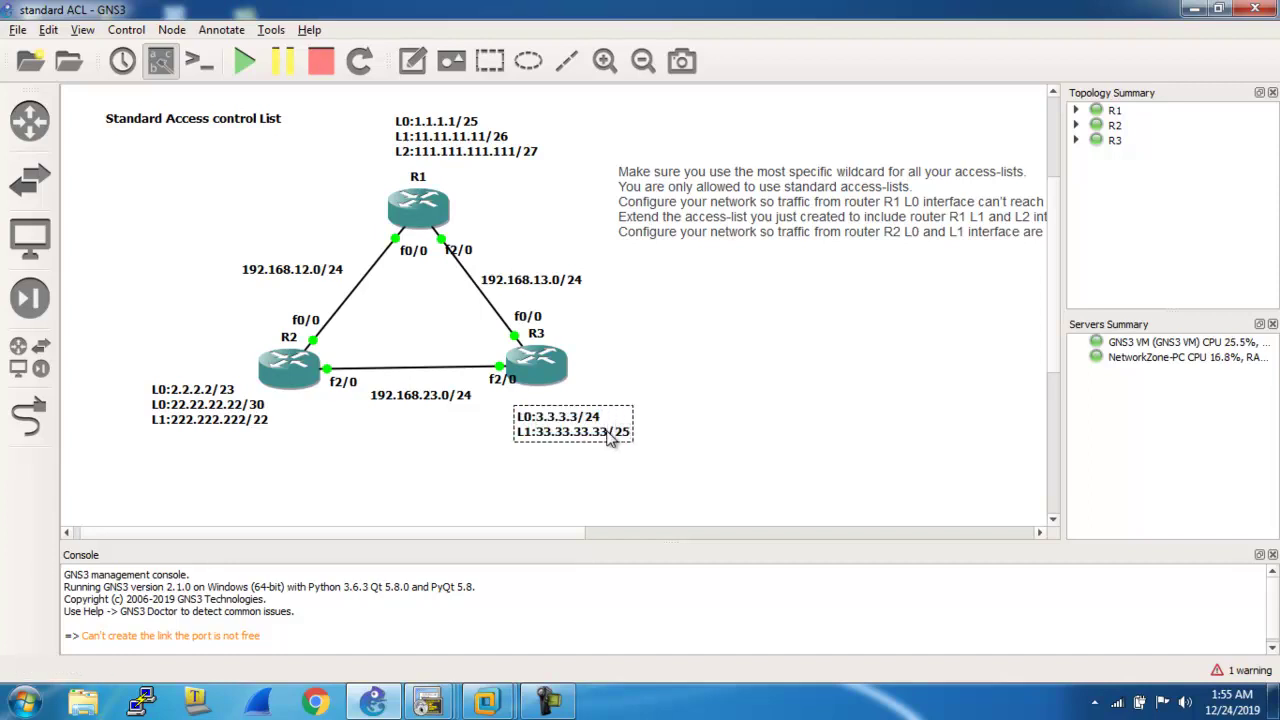
pyautogui.click(732, 414)
# Switch to R3's console, place it beside the topology diagram, and enter global configuration mode.
pyautogui.moveTo(455, 690)
pyautogui.click(581, 617)
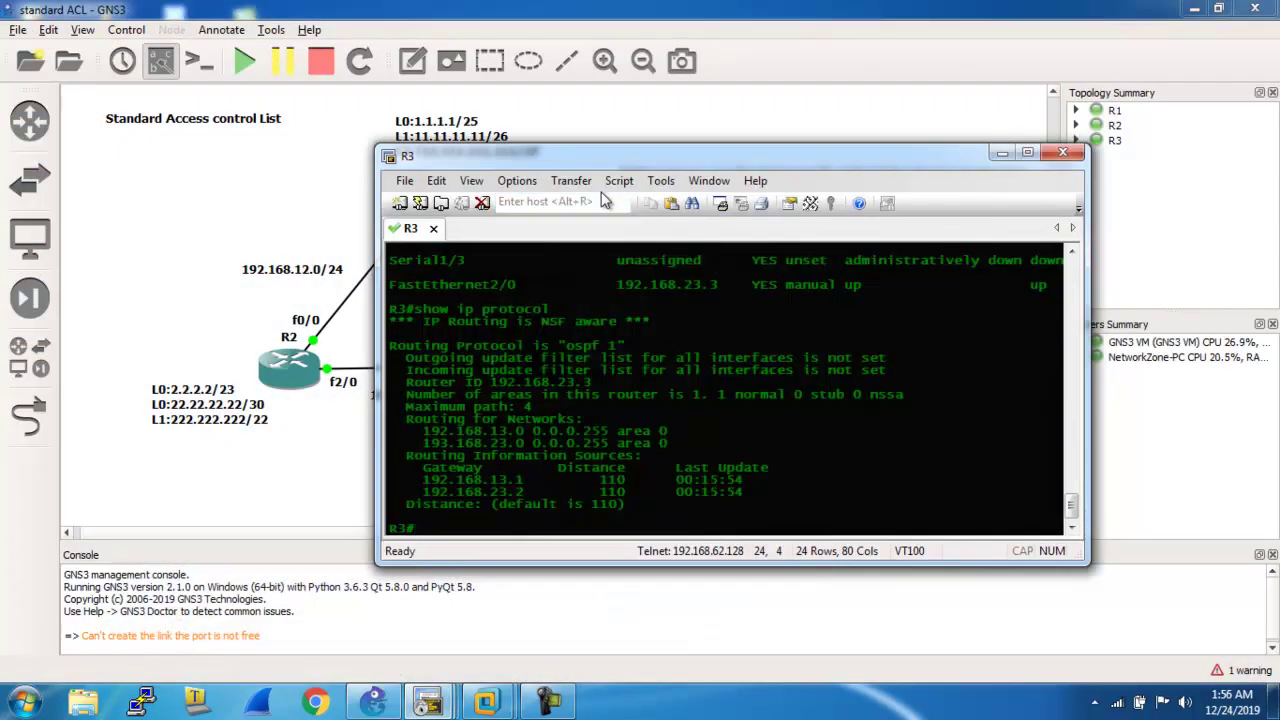
pyautogui.moveTo(568, 160); pyautogui.dragTo(890, 125)
pyautogui.write('config')
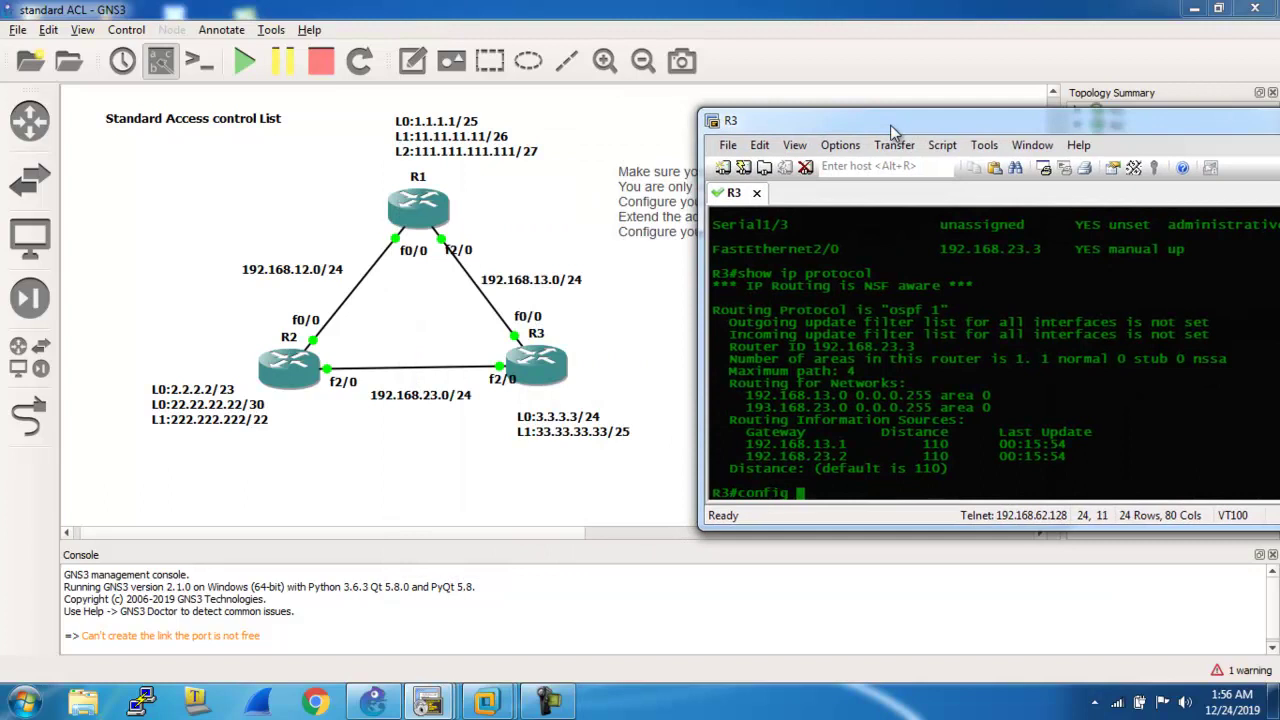
pyautogui.write(' t')
pyautogui.press('Return')
# Create loopback interface l0 on R3 and assign it 3.3.3.3 with mask 255.255.255.0.
pyautogui.write('int l0')
pyautogui.press('Return')
pyautogui.write('ip')
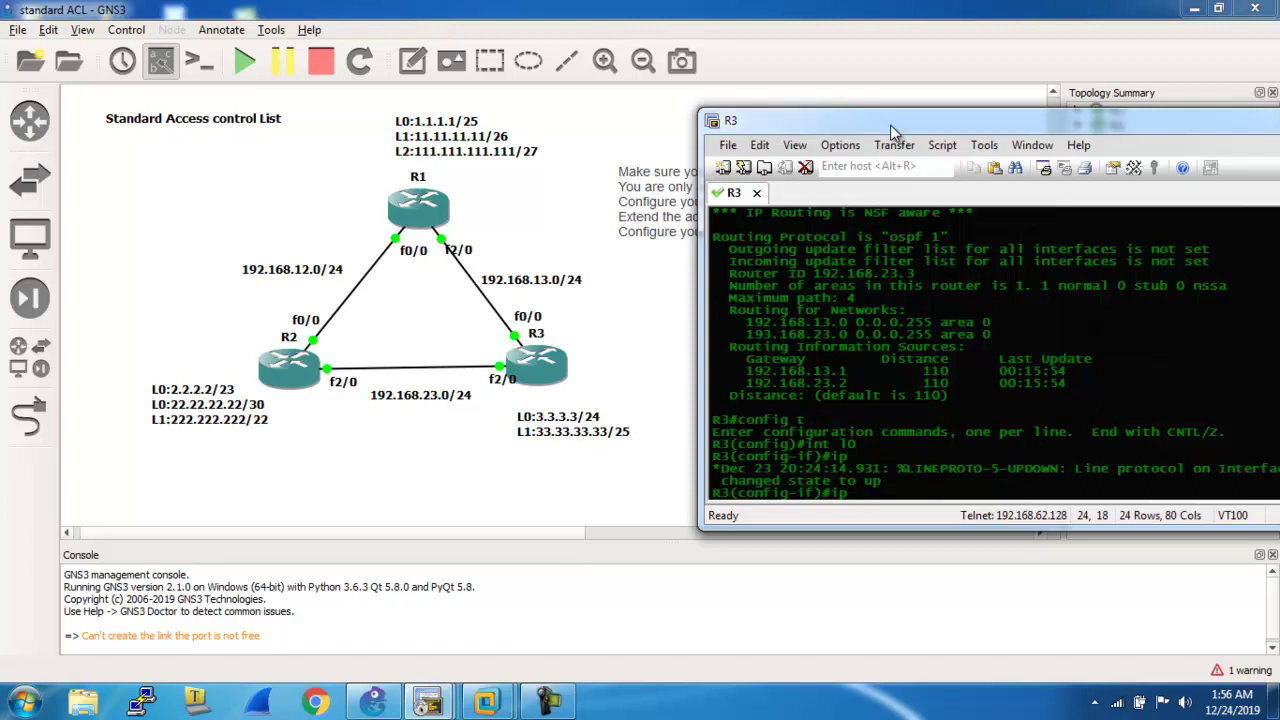
pyautogui.write('3.3.3.3 255.255.255.0')
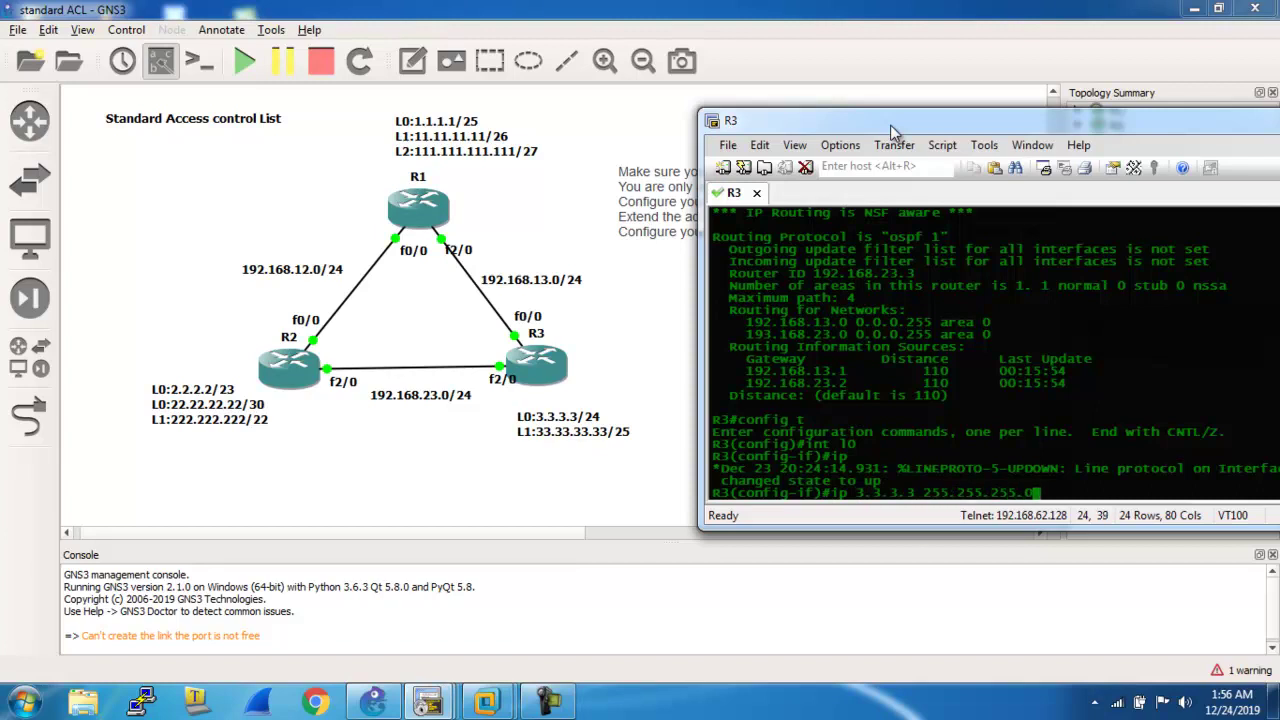
pyautogui.press('Return')
pyautogui.write('ig-if)#ip ad')
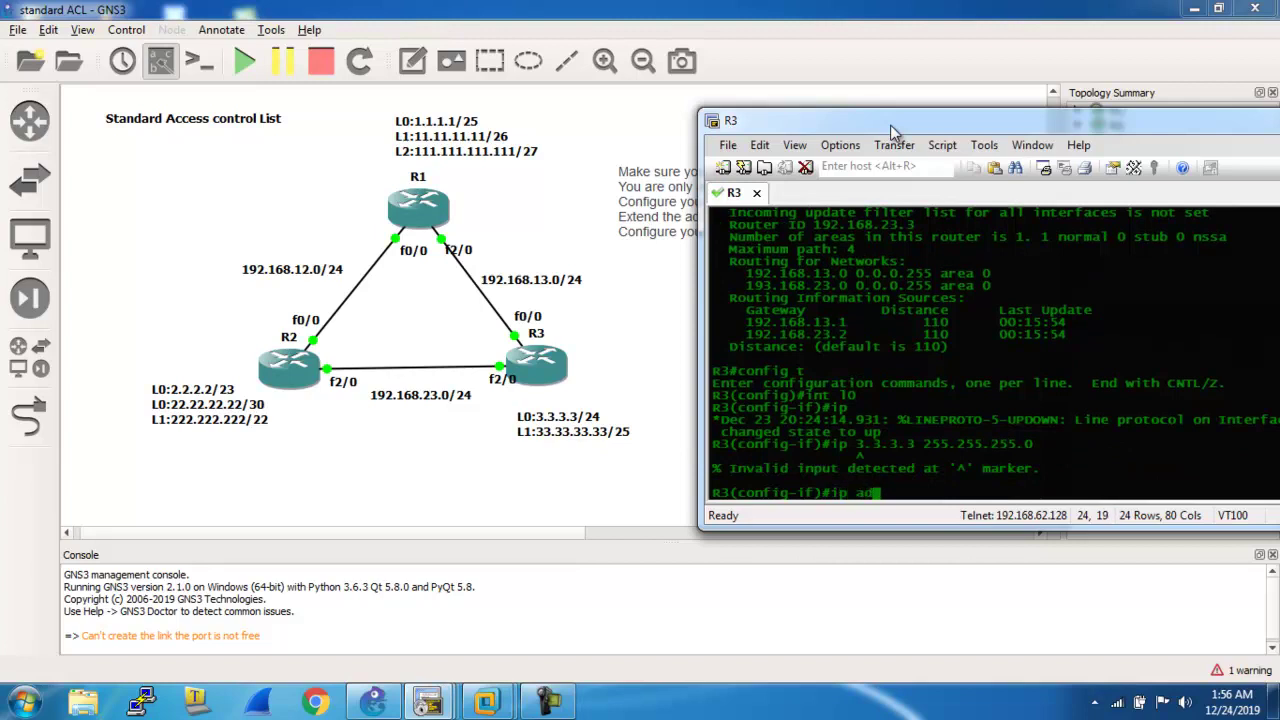
pyautogui.write('d 3.3.3.3 255.255.255.0')
pyautogui.press('Return')
# Create loopback interface l1 on R3, assign it 33.33.33.33 with mask 255.255.255.128, and exit interface configuration.
pyautogui.write('int l1')
pyautogui.press('Return')
pyautogui.write('ip add')
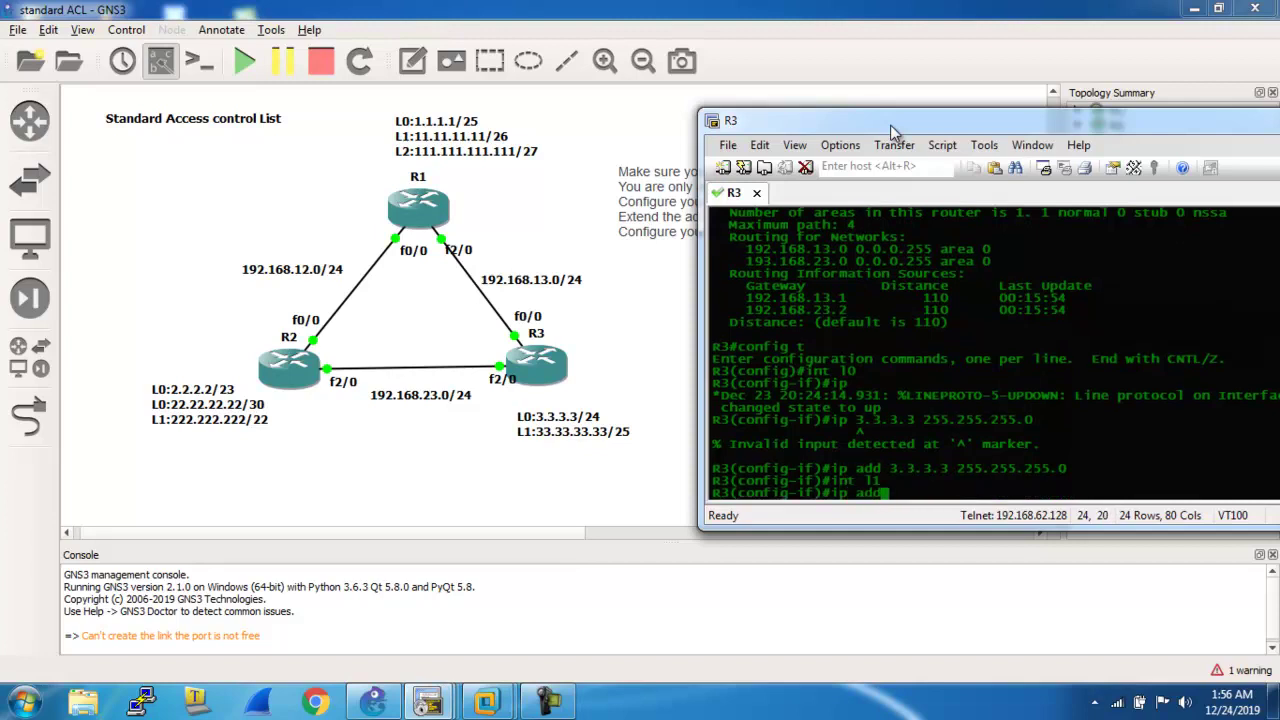
pyautogui.write(' 33.33.3')
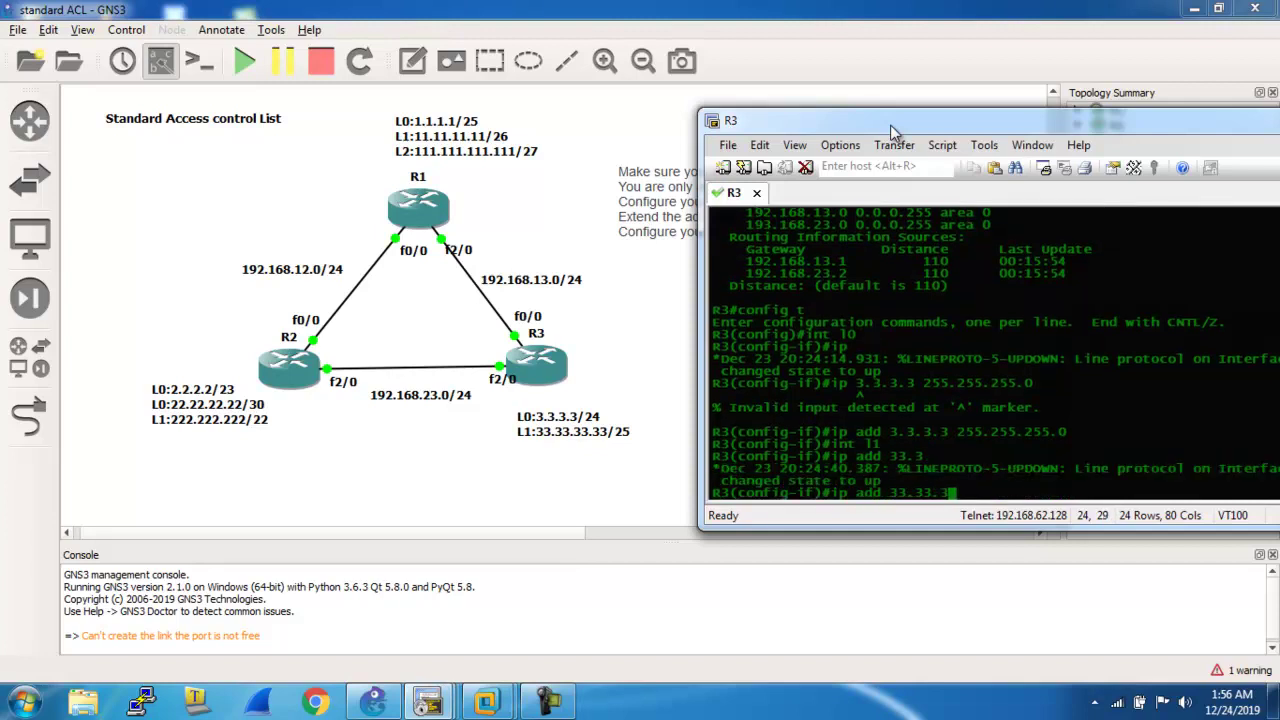
pyautogui.write('3.33 255.255.255.128')
pyautogui.press('Return')
pyautogui.write('exit')
pyautogui.press('Return')
# Leave global configuration mode on R3 and check its interface addresses with "show ip int br".
pyautogui.write('exit')
pyautogui.press('Return')
pyautogui.write('show ip int br')
pyautogui.press('Return')
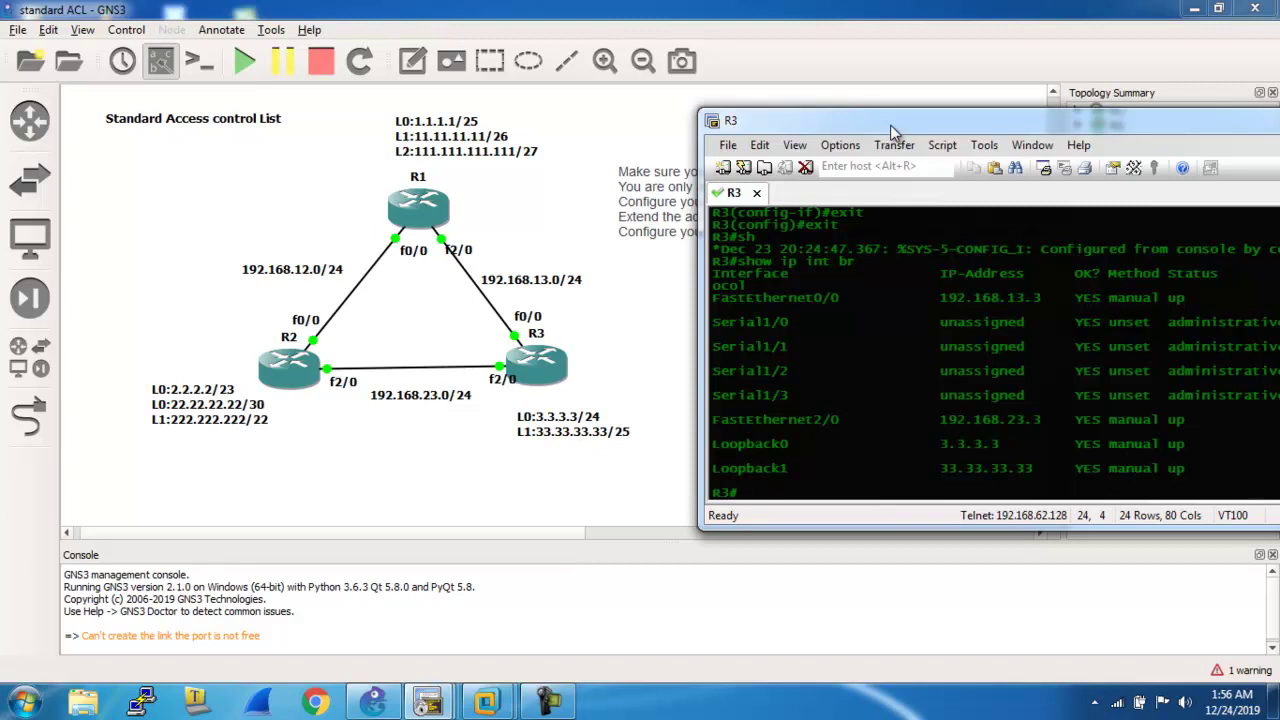
# Return to the GNS3 topology and read through the access-list requirements written beside the routers.
pyautogui.press('alt')
pyautogui.press('alt')
pyautogui.click(587, 303)
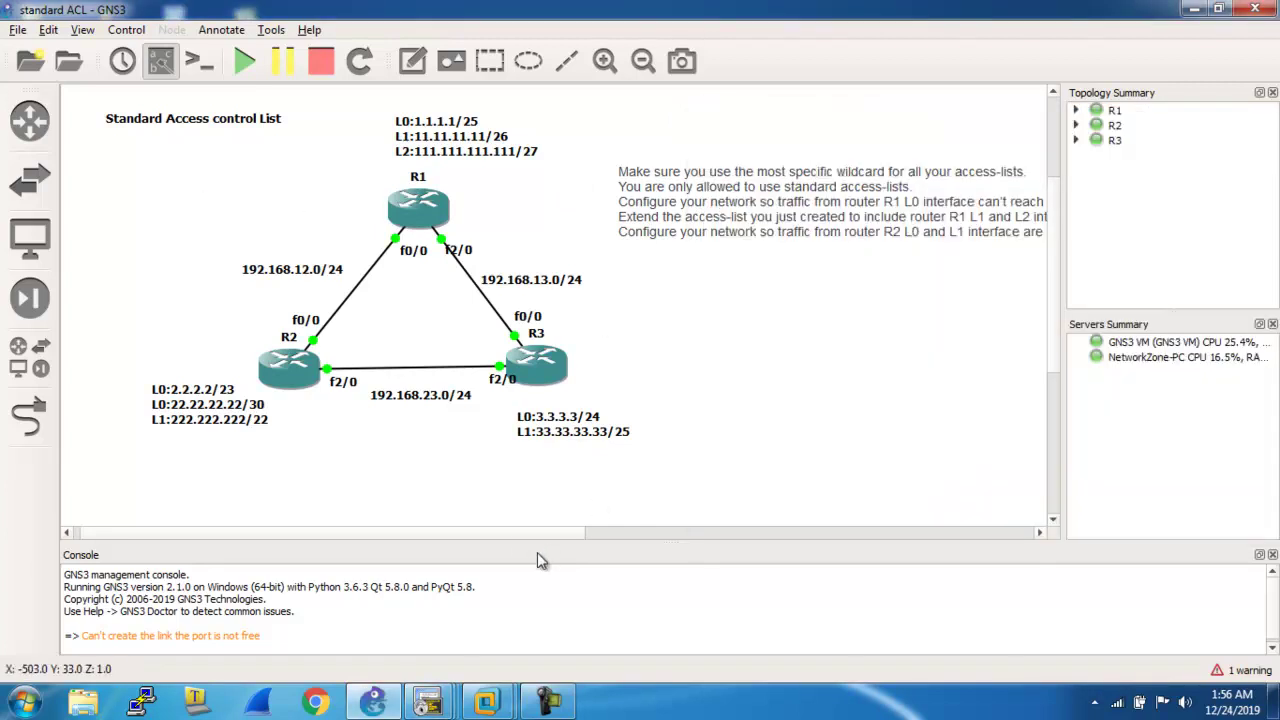
pyautogui.moveTo(513, 535); pyautogui.dragTo(542, 535)
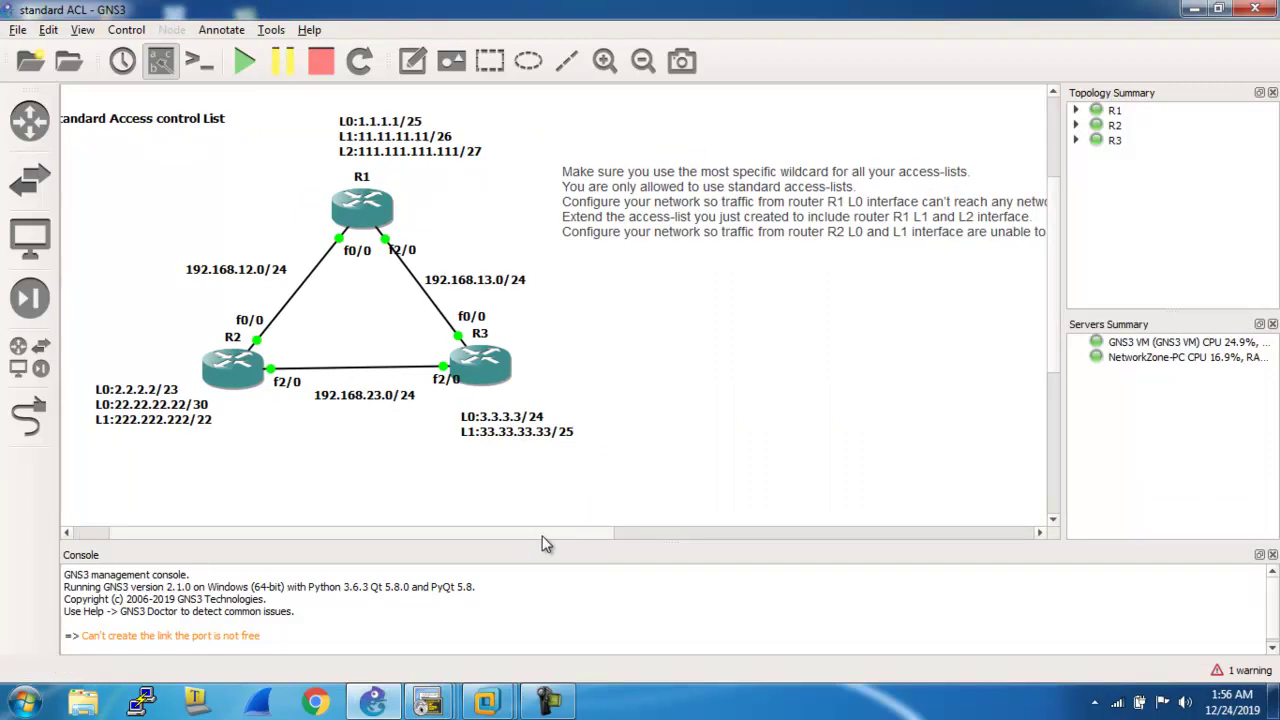
pyautogui.moveTo(542, 543); pyautogui.dragTo(577, 540)
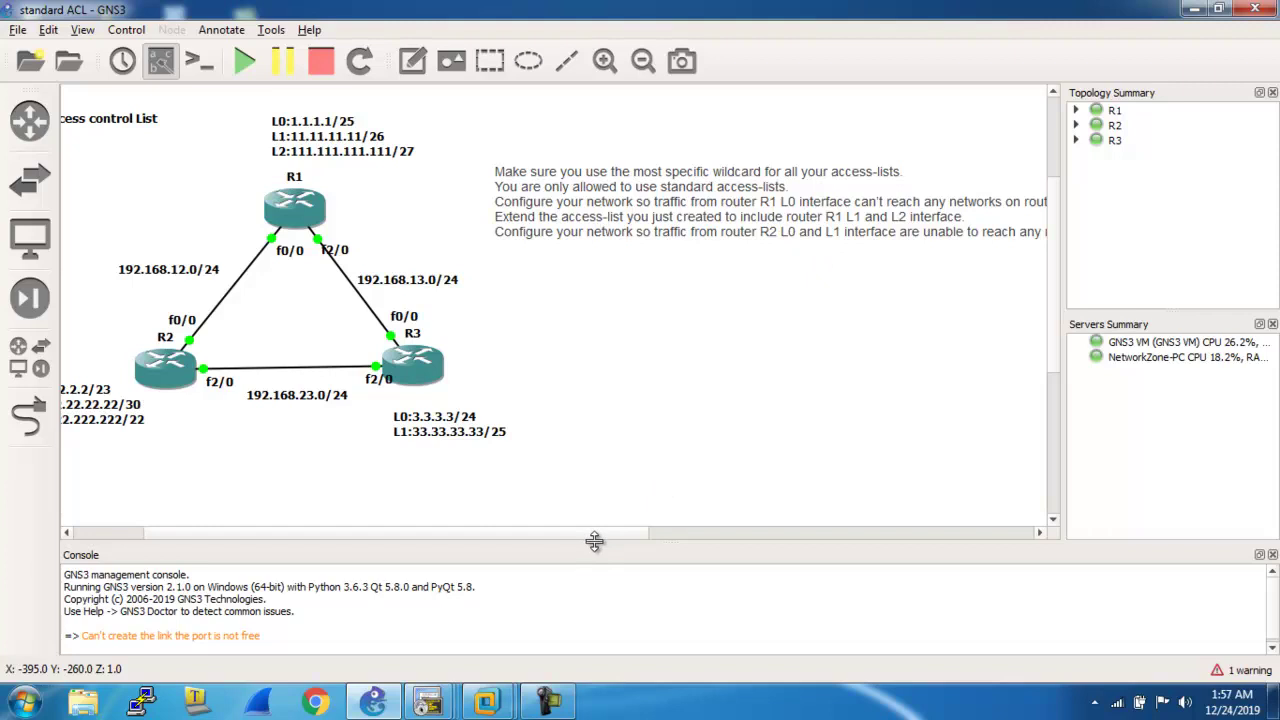
pyautogui.moveTo(594, 538)
pyautogui.mouseDown()
pyautogui.moveTo(716, 537)
pyautogui.moveTo(551, 531)
pyautogui.mouseUp()
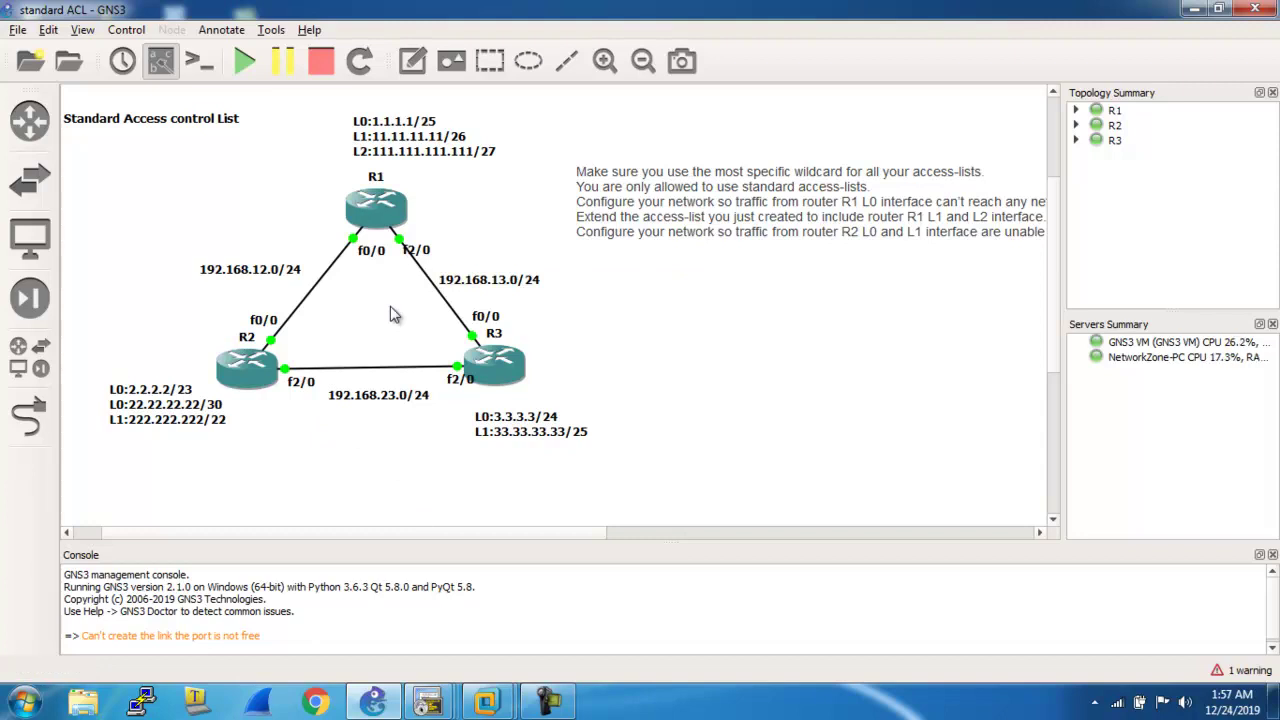
# Switch to R2's console and check its interface addresses with "show ip int br".
pyautogui.moveTo(425, 703)
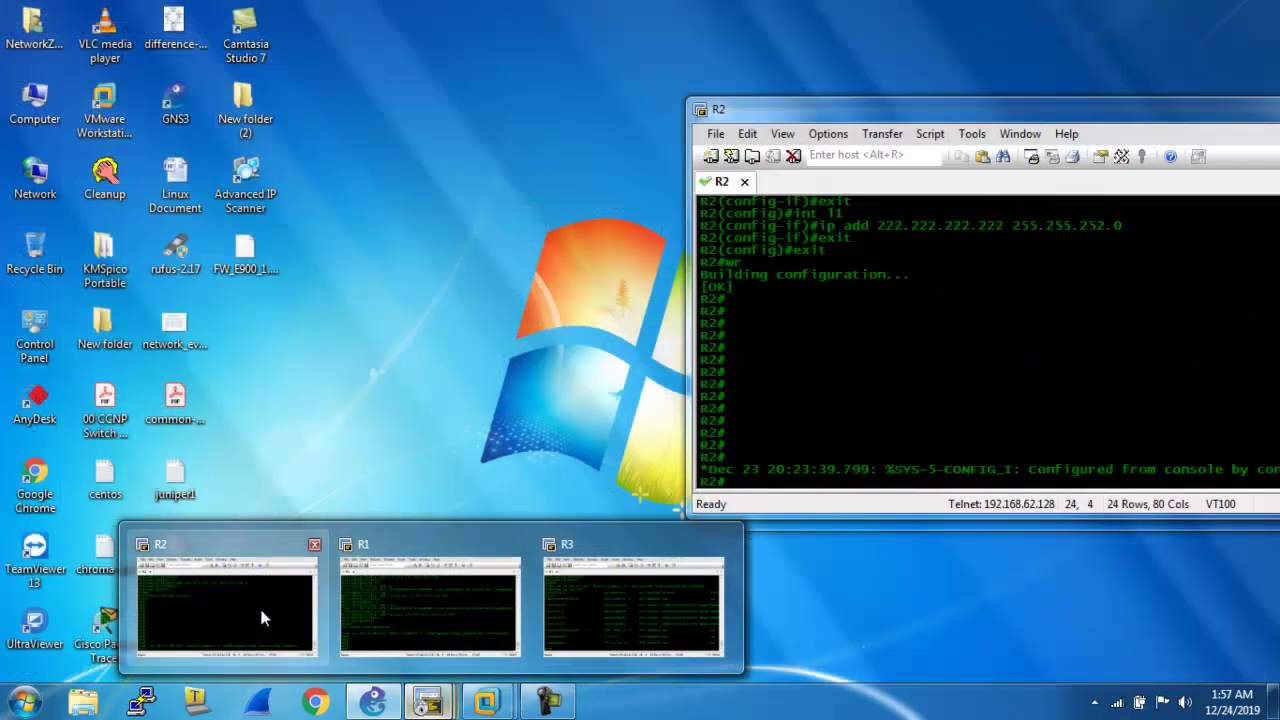
pyautogui.moveTo(524, 628)
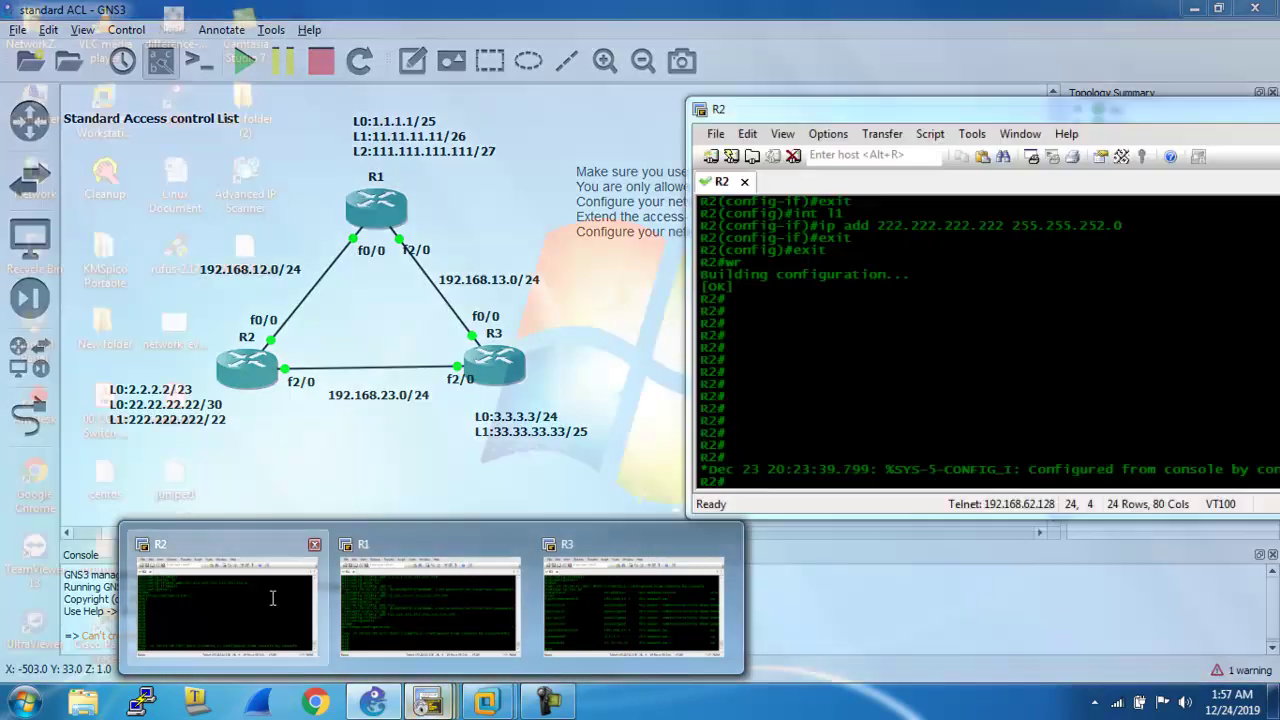
pyautogui.click(272, 597)
pyautogui.write('shwo')
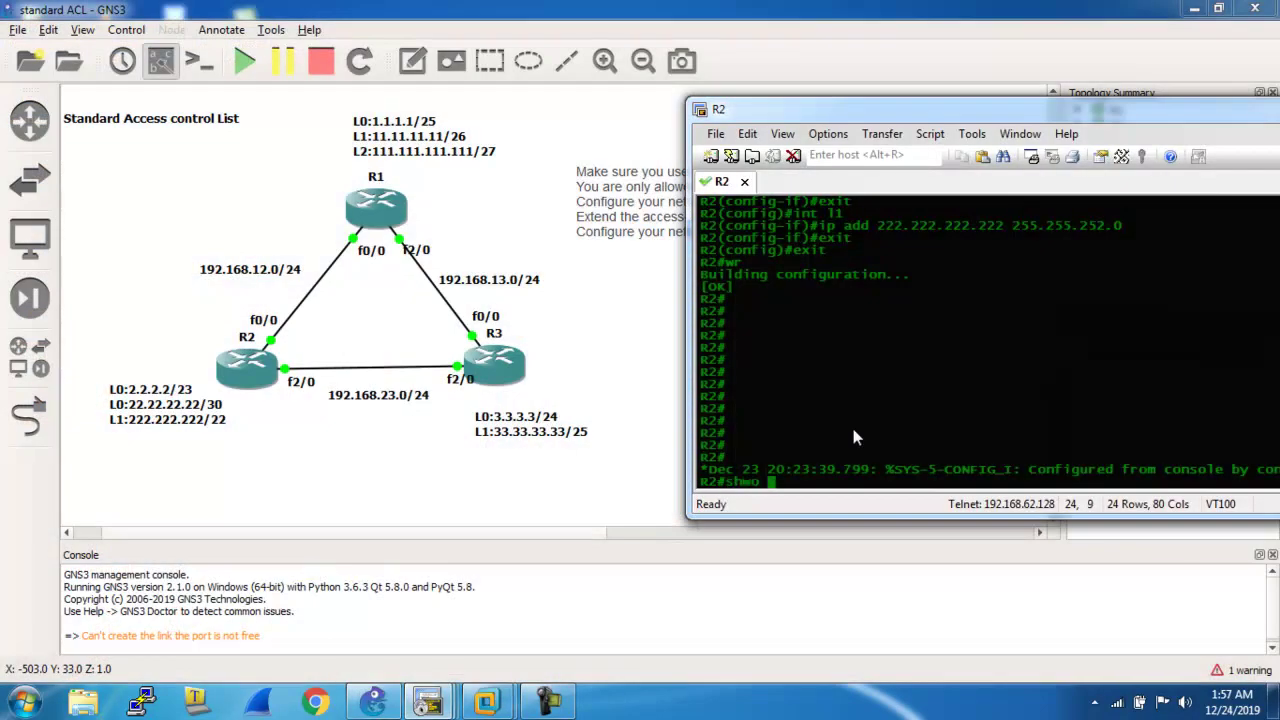
pyautogui.press('BackSpace')
pyautogui.press('BackSpace')
pyautogui.press('BackSpace')
pyautogui.write('ow ip int br')
pyautogui.press('Return')
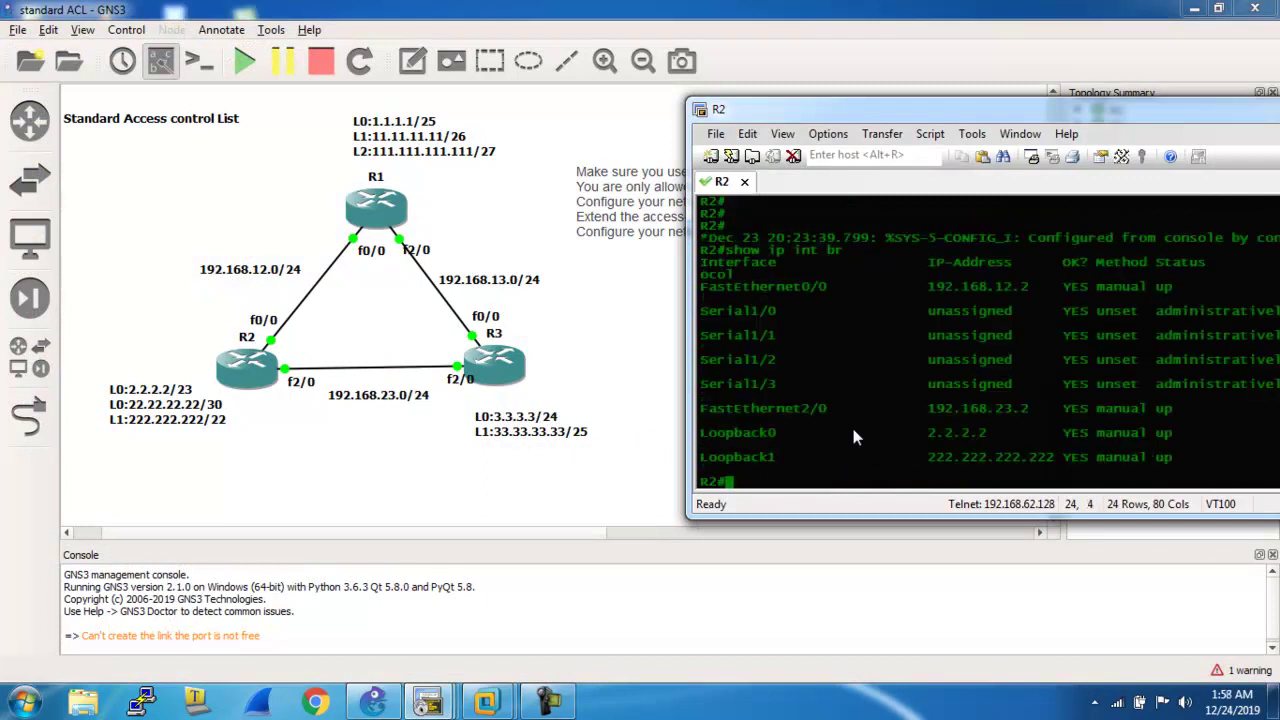
# List the OSPF-enabled interfaces on R2 with "show ip ospf int br".
pyautogui.write('show ip ospf int ')
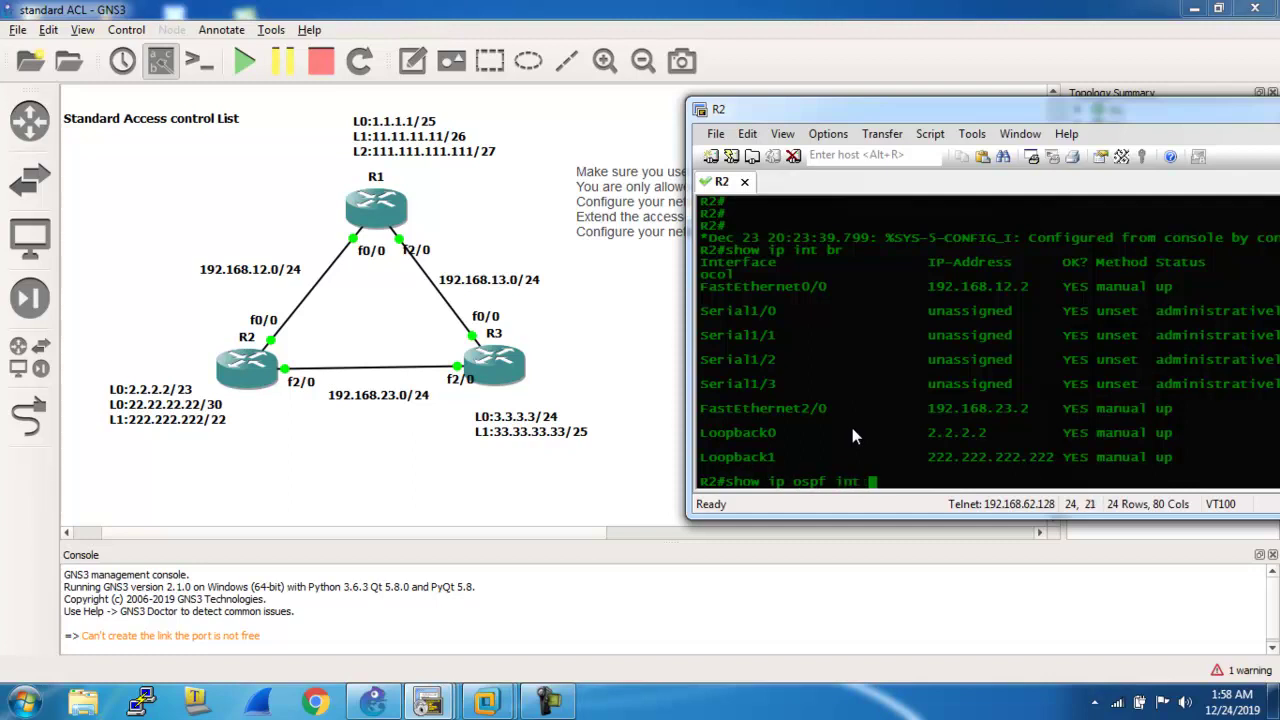
pyautogui.write('br')
pyautogui.press('Return')
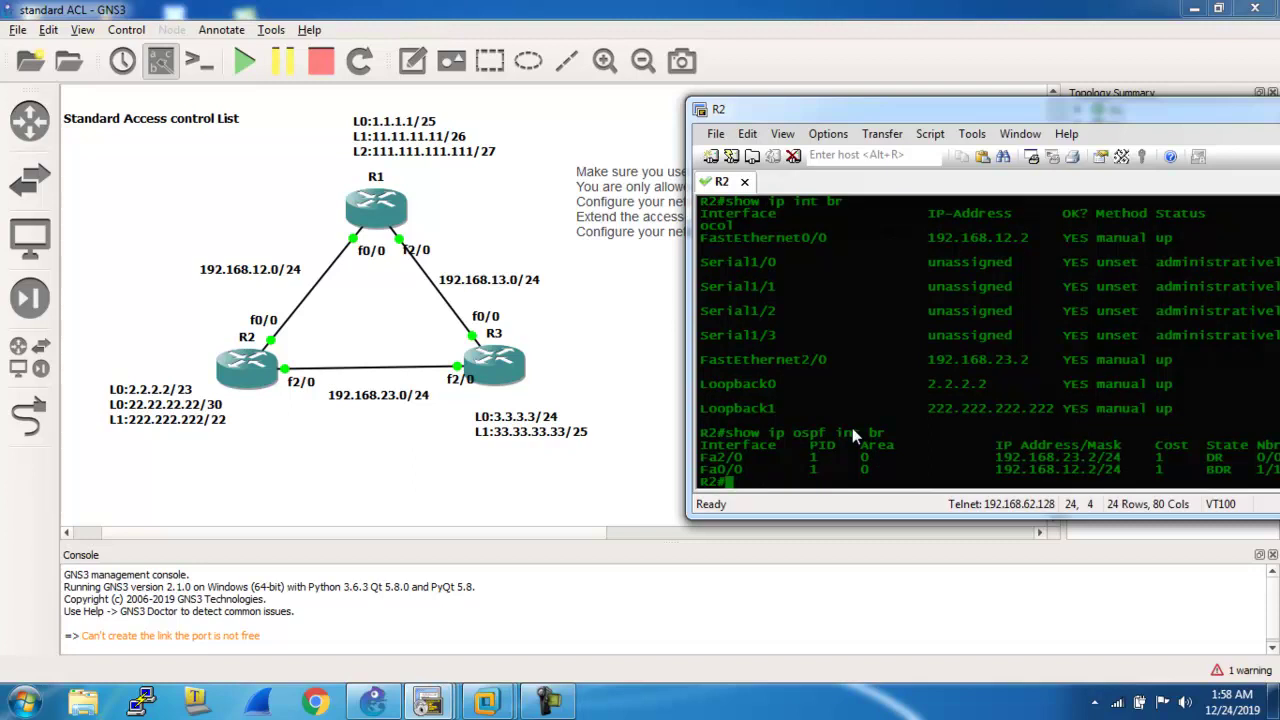
# Enter configuration mode on R2 and enable OSPF process 1 in area 0 on loopback interface l0.
pyautogui.write('config t')
pyautogui.press('Return')
pyautogui.write('int ')
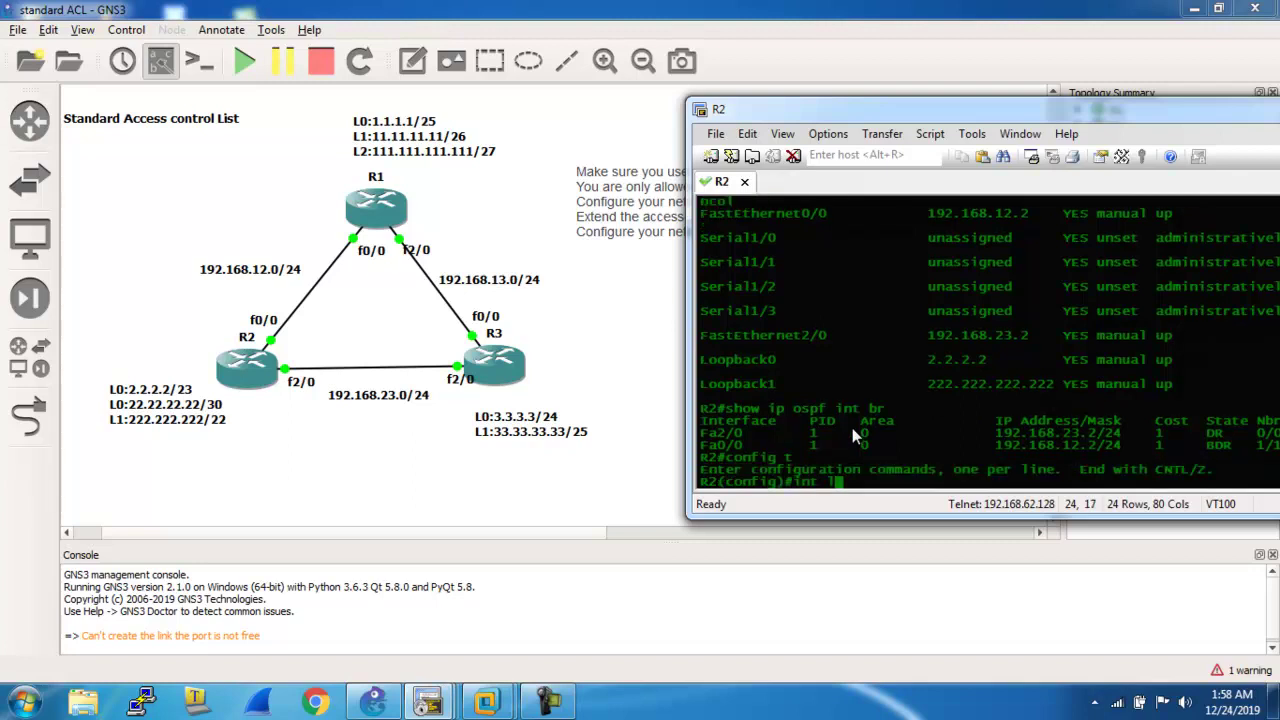
pyautogui.write('l0')
pyautogui.press('Return')
pyautogui.write('ip ad')
pyautogui.press('BackSpace')
pyautogui.press('BackSpace')
pyautogui.press('BackSpace')
pyautogui.press('BackSpace')
pyautogui.press('BackSpace')
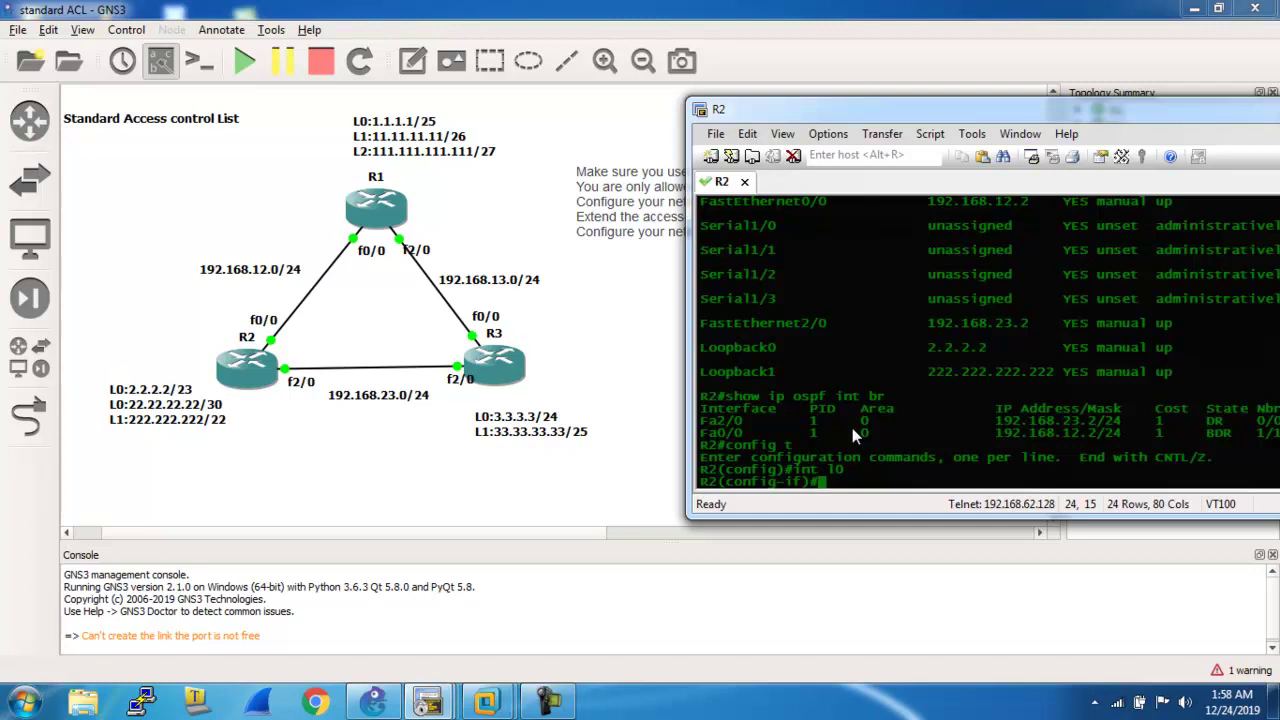
pyautogui.write('ip ospf 1 area 0')
pyautogui.press('Return')
# Leave interface and global configuration mode on R2 and save the configuration with "wr".
pyautogui.write('exit')
pyautogui.press('Return')
pyautogui.write('exit')
pyautogui.press('Return')
pyautogui.write('wr')
pyautogui.press('Return')
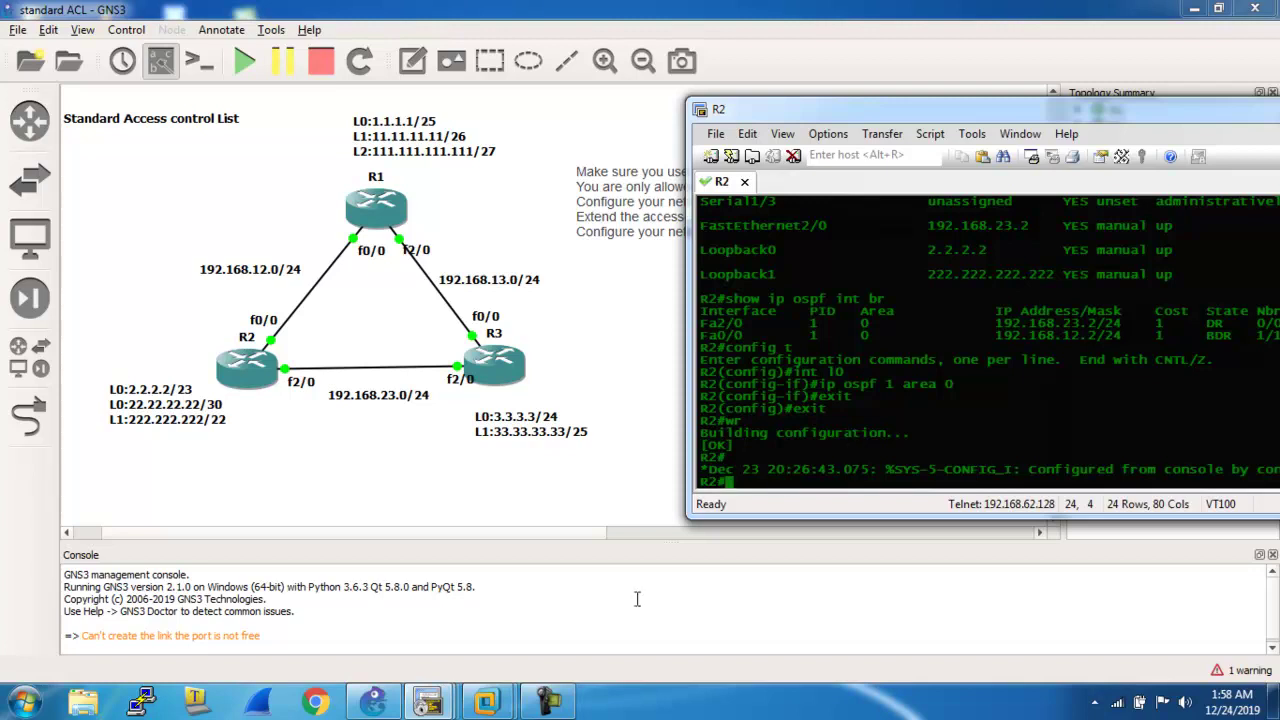
# Switch to R3's console and check its OSPF neighbors and routes with "show ip ospf nei" and "show ip ospf route".
pyautogui.moveTo(455, 700)
pyautogui.click(599, 603)
pyautogui.write('show ip ospf nei')
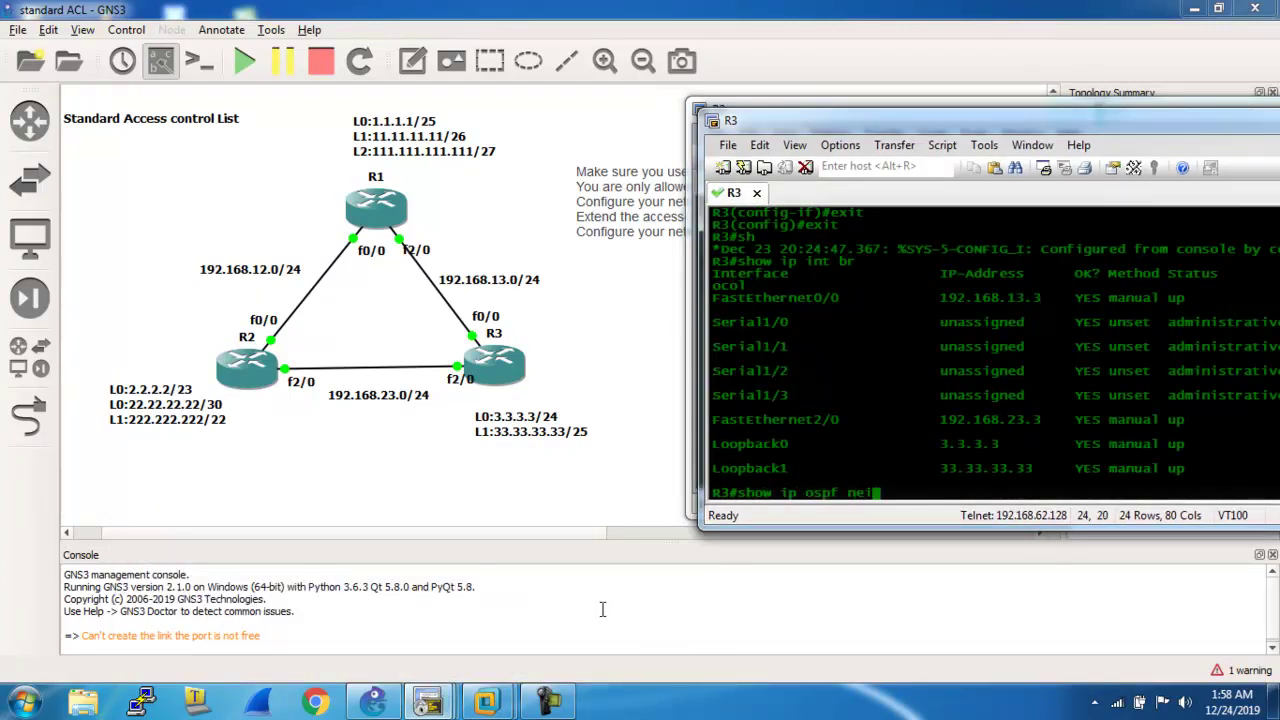
pyautogui.press('Return')
pyautogui.write('show ip osp')
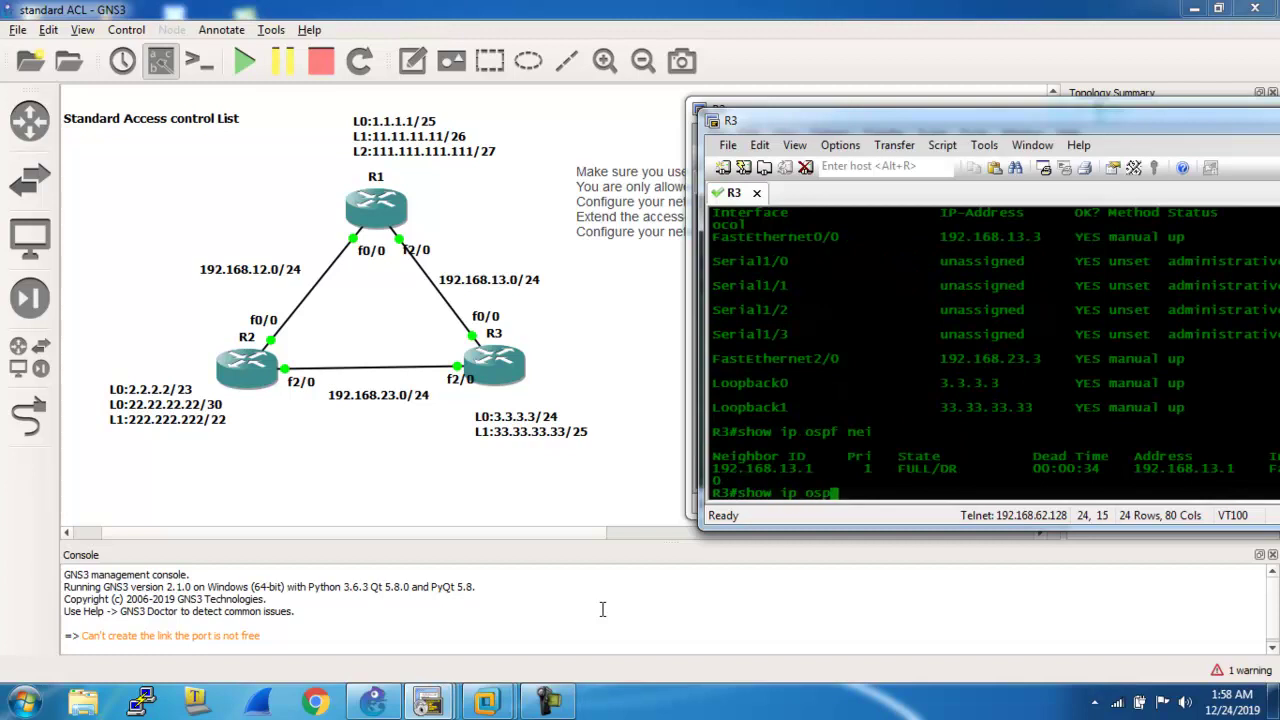
pyautogui.write('f route')
pyautogui.press('Return')
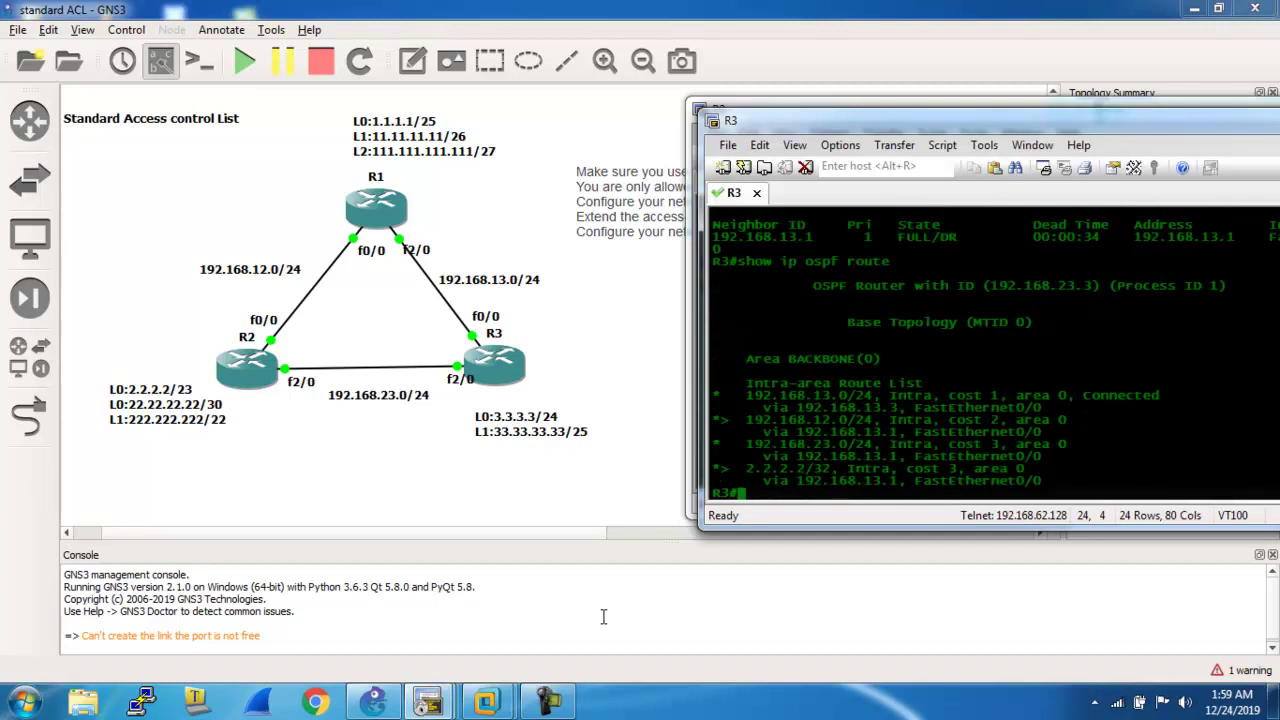
# Display the OSPF link-state database on R3 with "show ip ospf database".
pyautogui.press('Return')
pyautogui.press('Return')
pyautogui.press('Return')
pyautogui.write('show i')
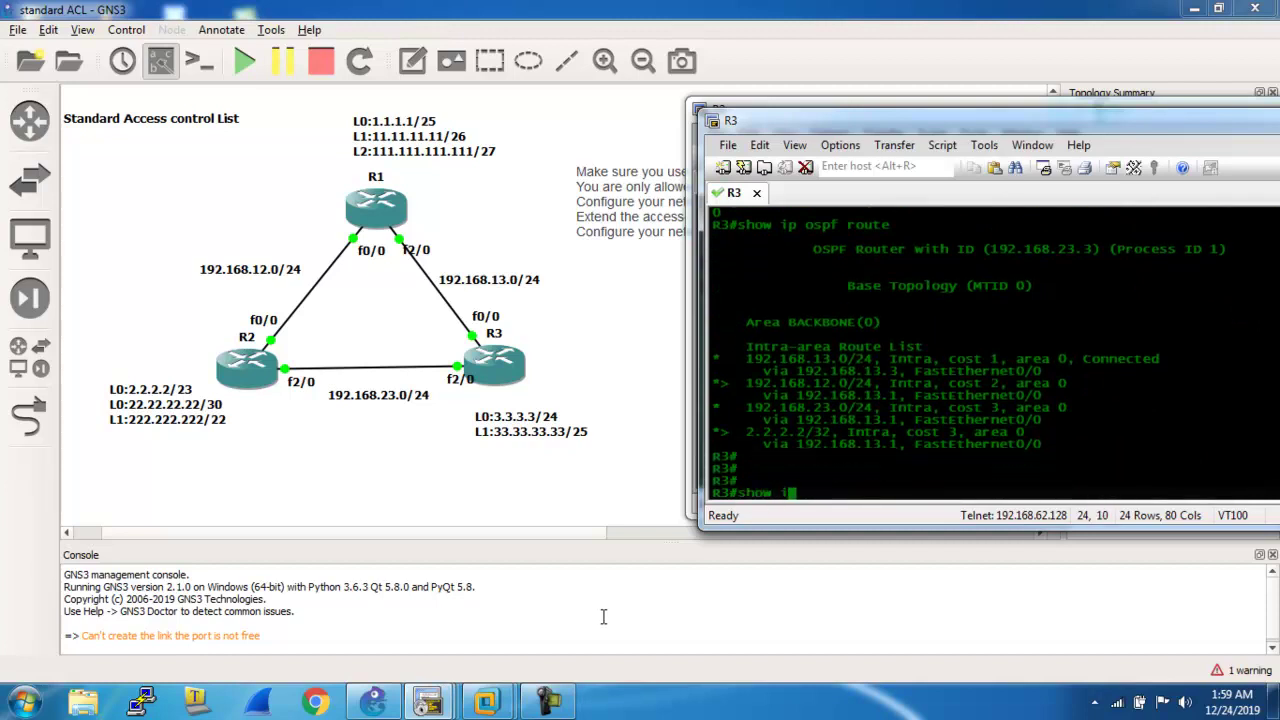
pyautogui.write('p oppf dat')
pyautogui.press('Tab')
pyautogui.press('BackSpace')
pyautogui.press('BackSpace')
pyautogui.press('BackSpace')
pyautogui.press('BackSpace')
pyautogui.press('BackSpace')
pyautogui.press('BackSpace')
pyautogui.press('BackSpace')
pyautogui.write('spf data')
pyautogui.press('Tab')
pyautogui.press('Return')
pyautogui.press('Return')
pyautogui.press('Return')
pyautogui.press('Return')
pyautogui.press('Return')
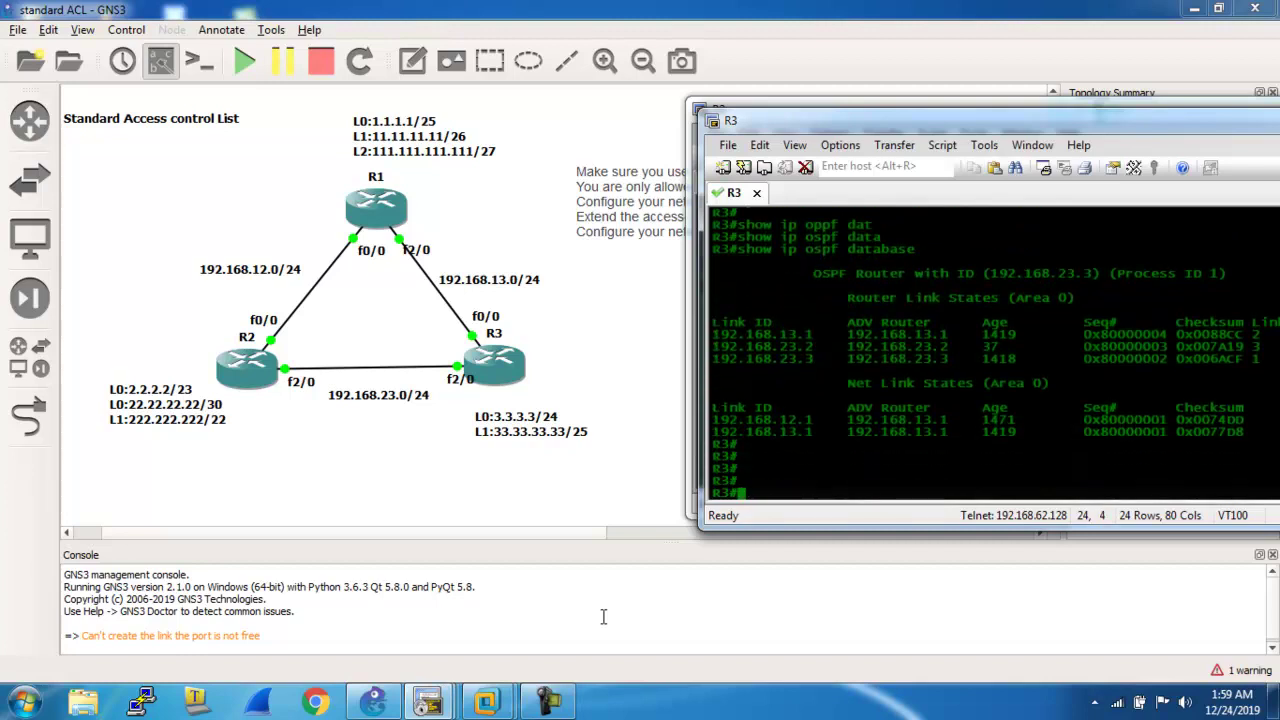
pyautogui.write('sh')
# Switch to R1's console and check its interfaces with "show ip ospf int br" and "show ip int br".
pyautogui.moveTo(490, 703)
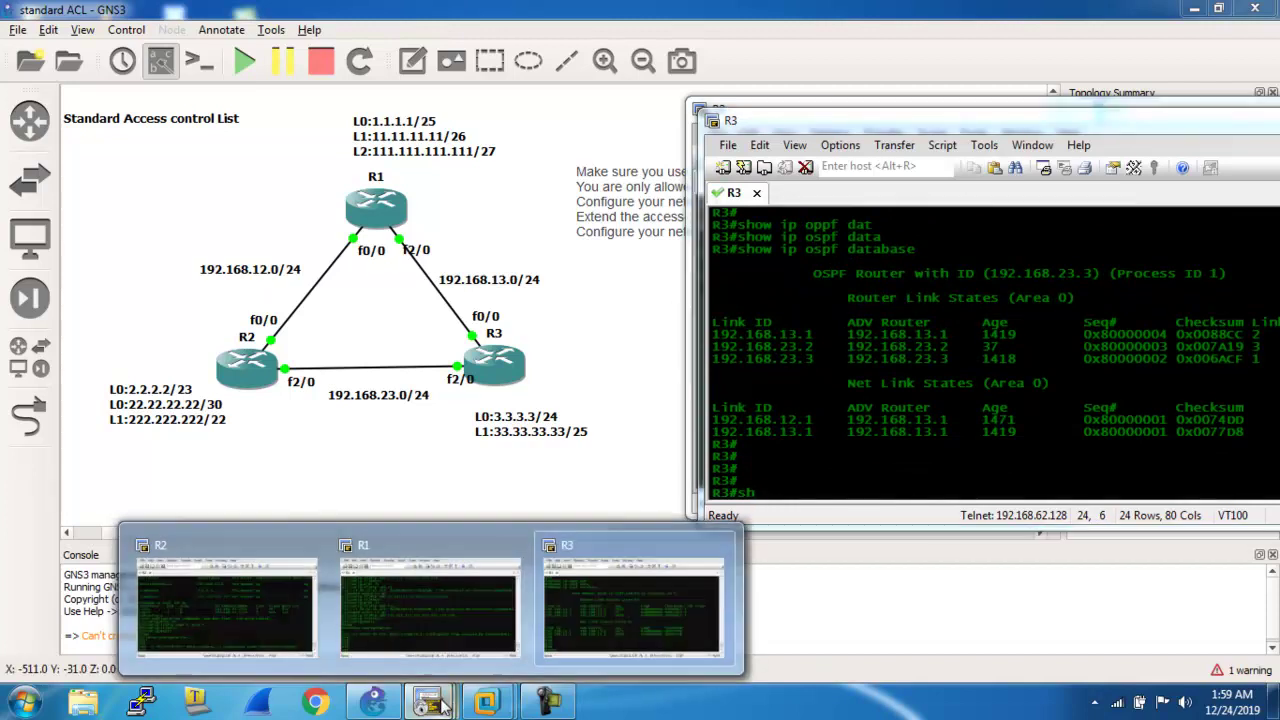
pyautogui.click(400, 620)
pyautogui.moveTo(551, 189); pyautogui.dragTo(764, 184)
pyautogui.write('show ip ')
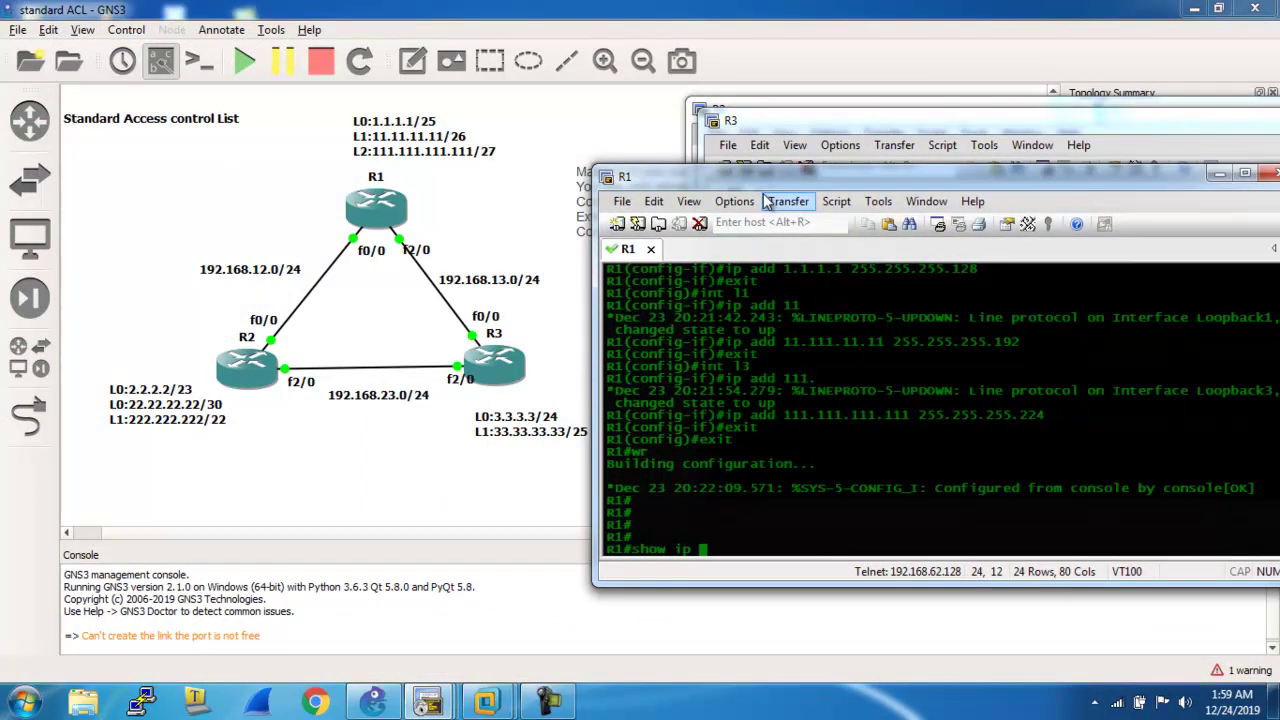
pyautogui.write('ospf int br')
pyautogui.press('Return')
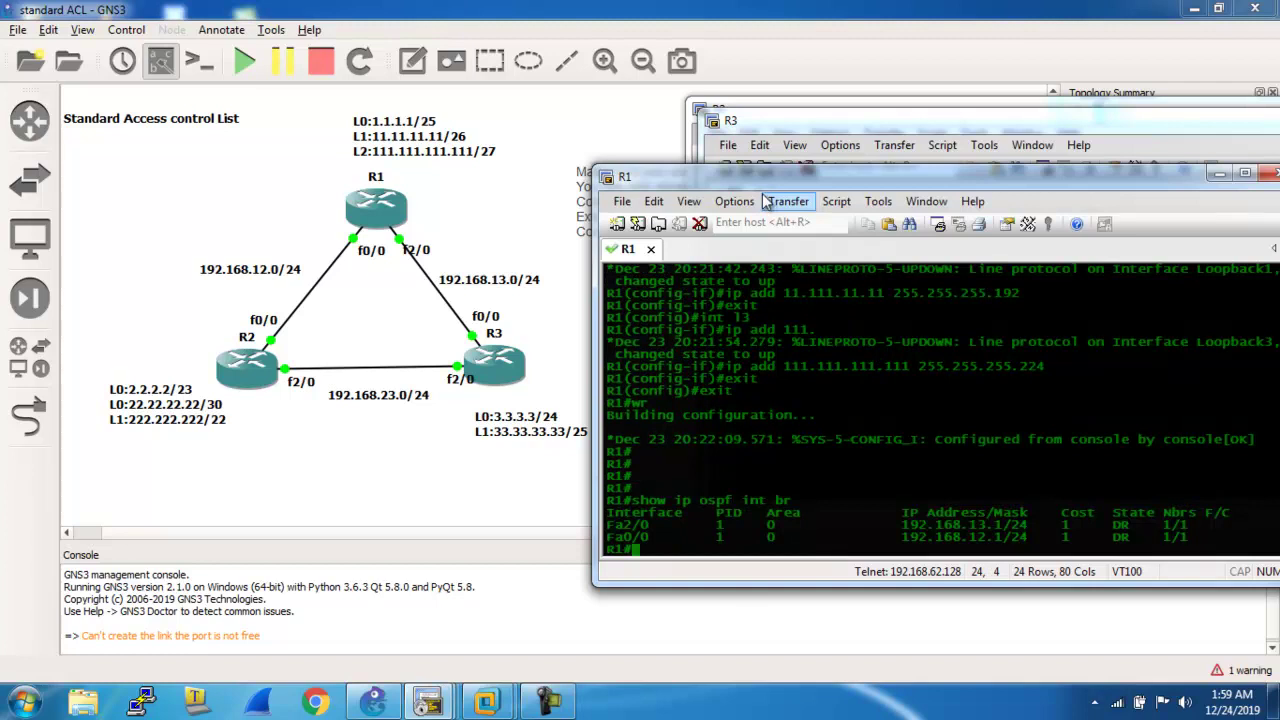
pyautogui.write('show ip int br')
pyautogui.press('Return')
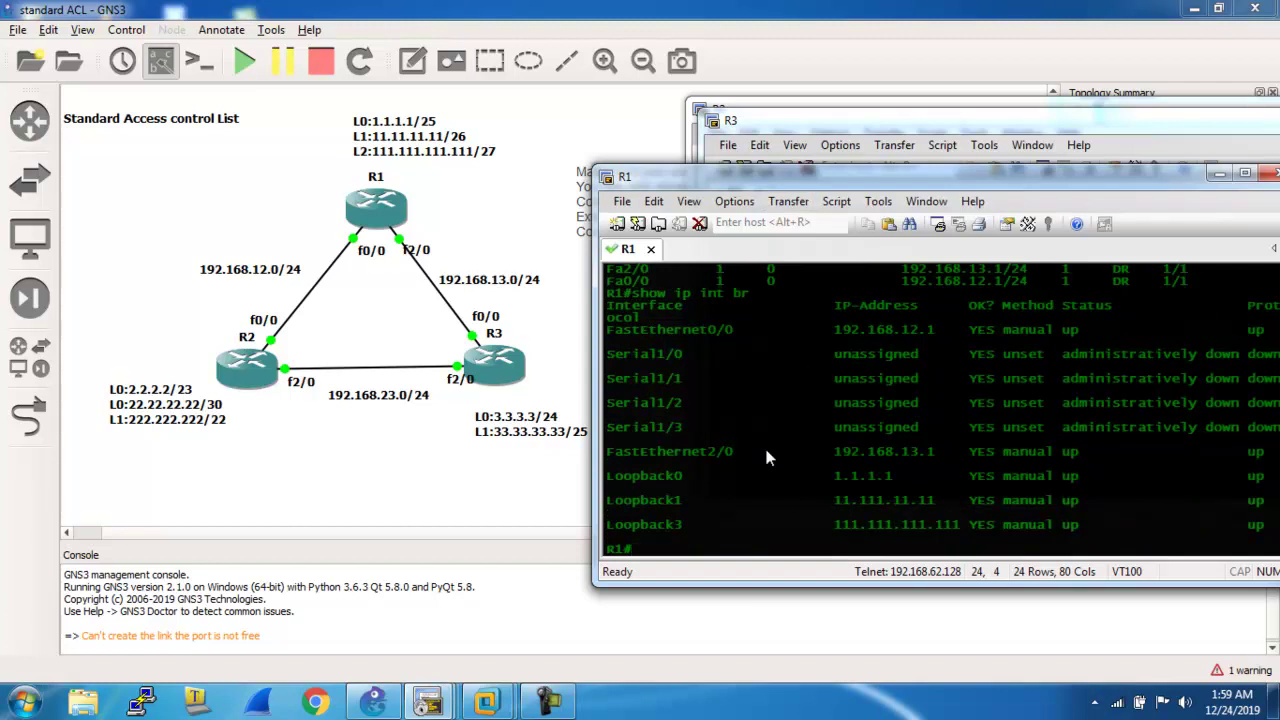
# Return to R3's console, display its IP routing table, and ping 1.1.1.1.
pyautogui.write('show ip')
pyautogui.press('BackSpace')
pyautogui.press('BackSpace')
pyautogui.press('BackSpace')
pyautogui.press('BackSpace')
pyautogui.click(770, 132)
pyautogui.write('sh')
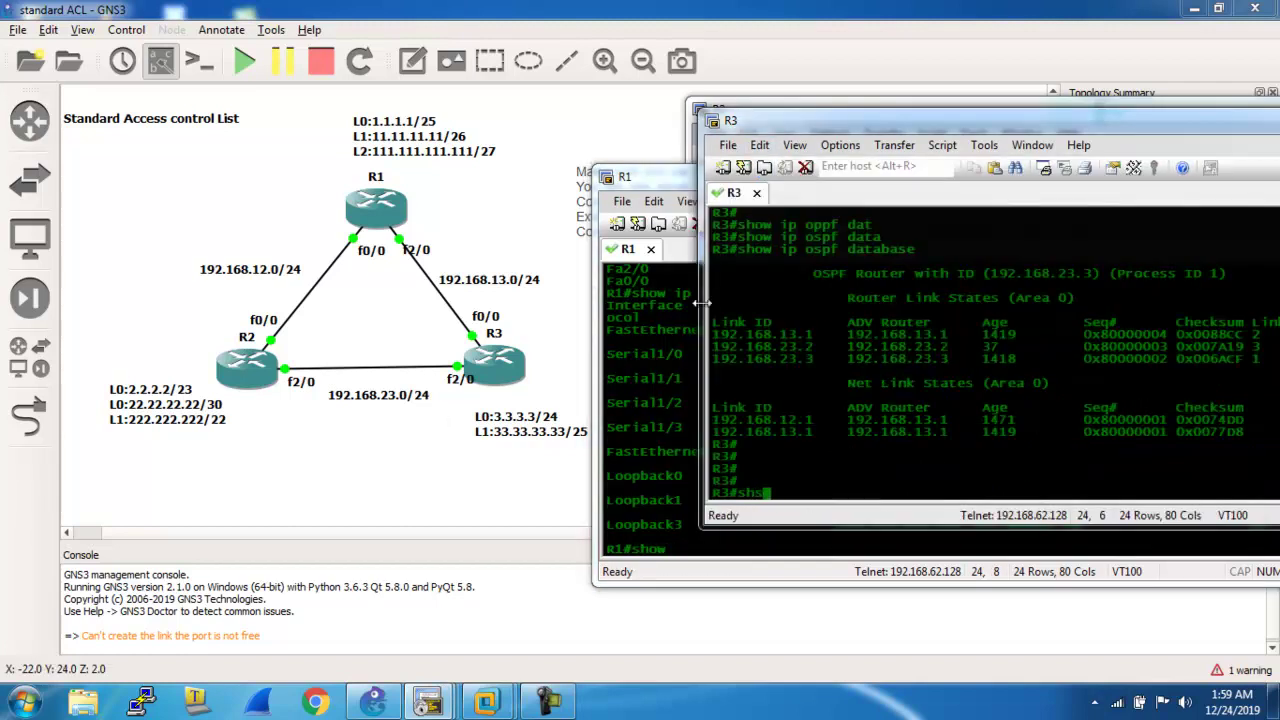
pyautogui.write('ow ip ooute')
pyautogui.press('Return')
pyautogui.press('Return')
pyautogui.press('Return')
pyautogui.press('Return')
pyautogui.write('ping 1.1.1.1')
pyautogui.press('Return')
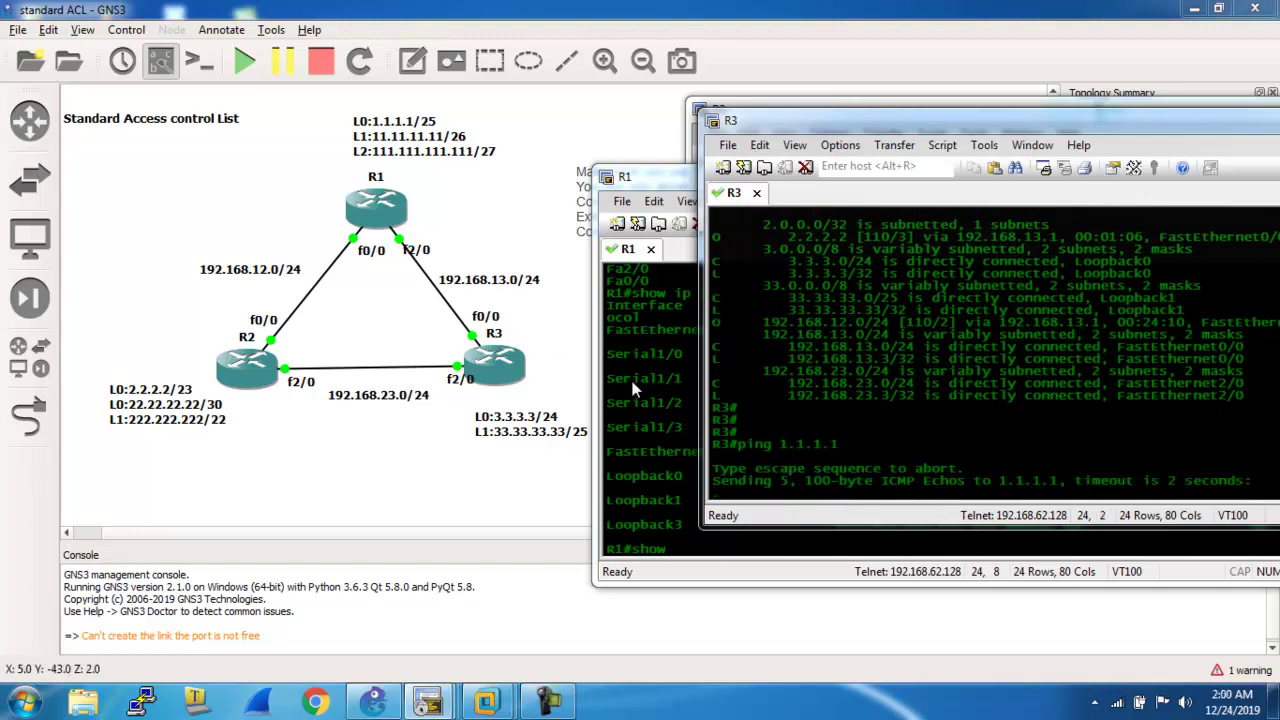
# Switch back to R1's console and page through its running configuration, from the loopback interfaces to the OSPF section.
pyautogui.click(637, 405)
pyautogui.click(626, 596)
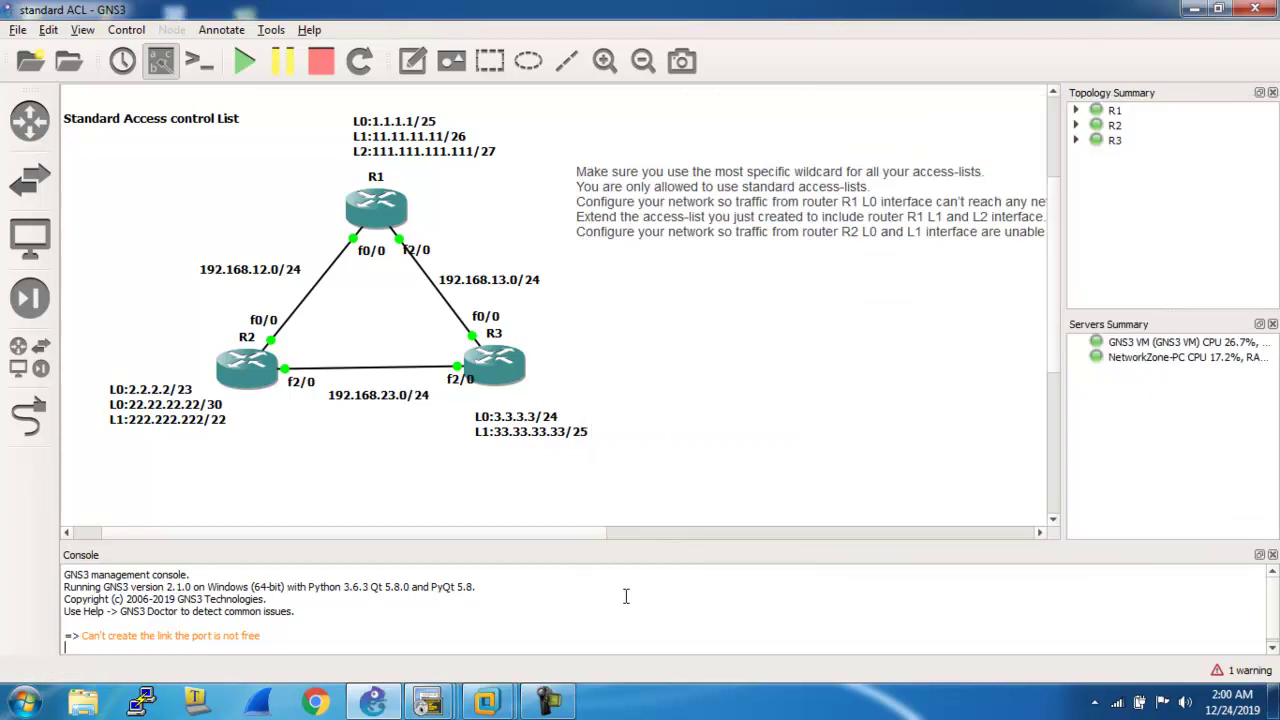
pyautogui.hotkey('alt', 'Tab')
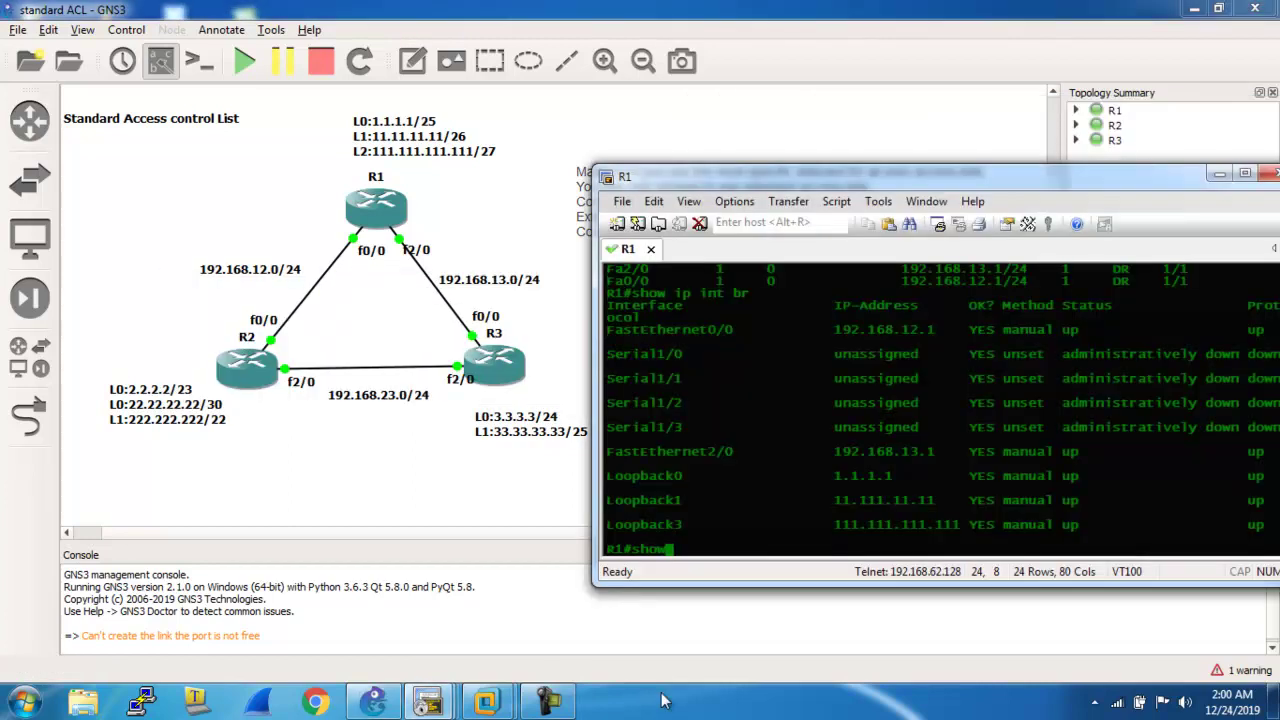
pyautogui.press('BackSpace')
pyautogui.press('BackSpace')
pyautogui.press('BackSpace')
pyautogui.press('BackSpace')
pyautogui.write('show')
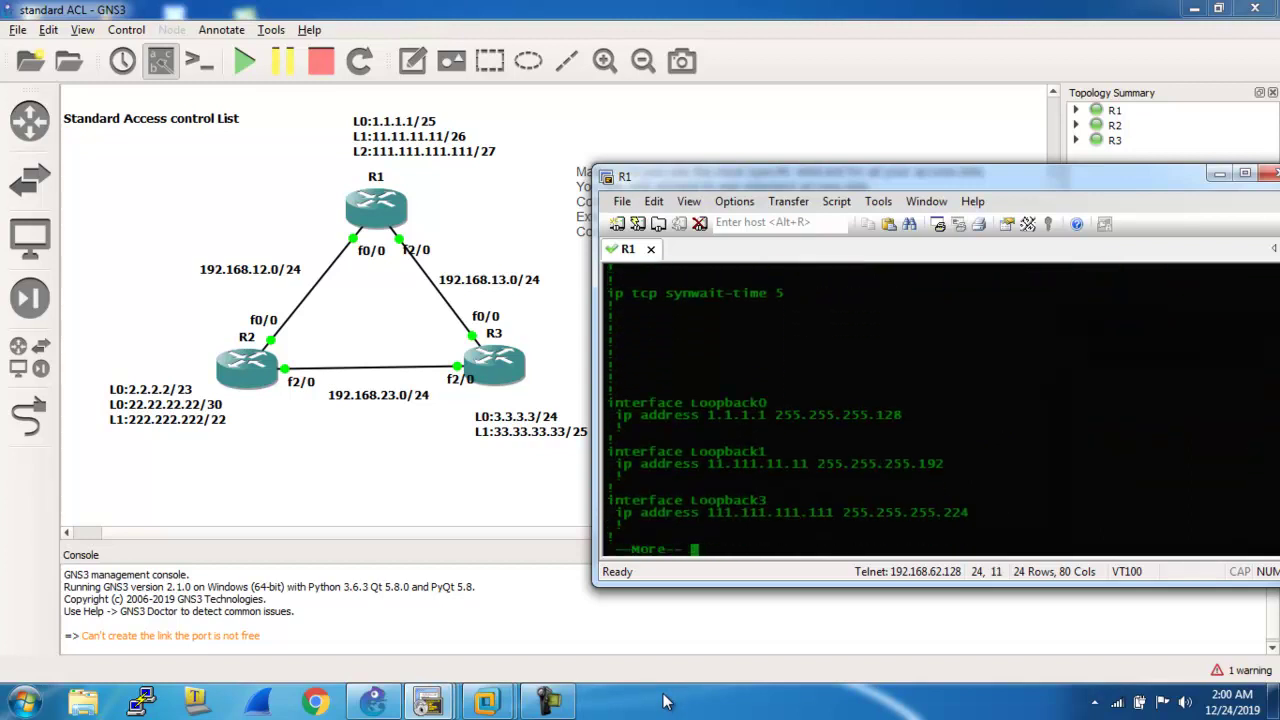
pyautogui.press('Return')
pyautogui.press('Return')
pyautogui.press('Return')
pyautogui.press('Return')
pyautogui.press('Return')
pyautogui.press('Return')
pyautogui.press('Return')
pyautogui.press('Return')
pyautogui.press('Return')
pyautogui.press('Return')
pyautogui.press('Return')
pyautogui.press('Return')
pyautogui.press('Return')
pyautogui.press('Return')
pyautogui.press('Return')
pyautogui.press('Return')
pyautogui.press('Return')
pyautogui.press('Return')
pyautogui.press('Return')
pyautogui.press('Return')
pyautogui.press('Return')
pyautogui.press('Return')
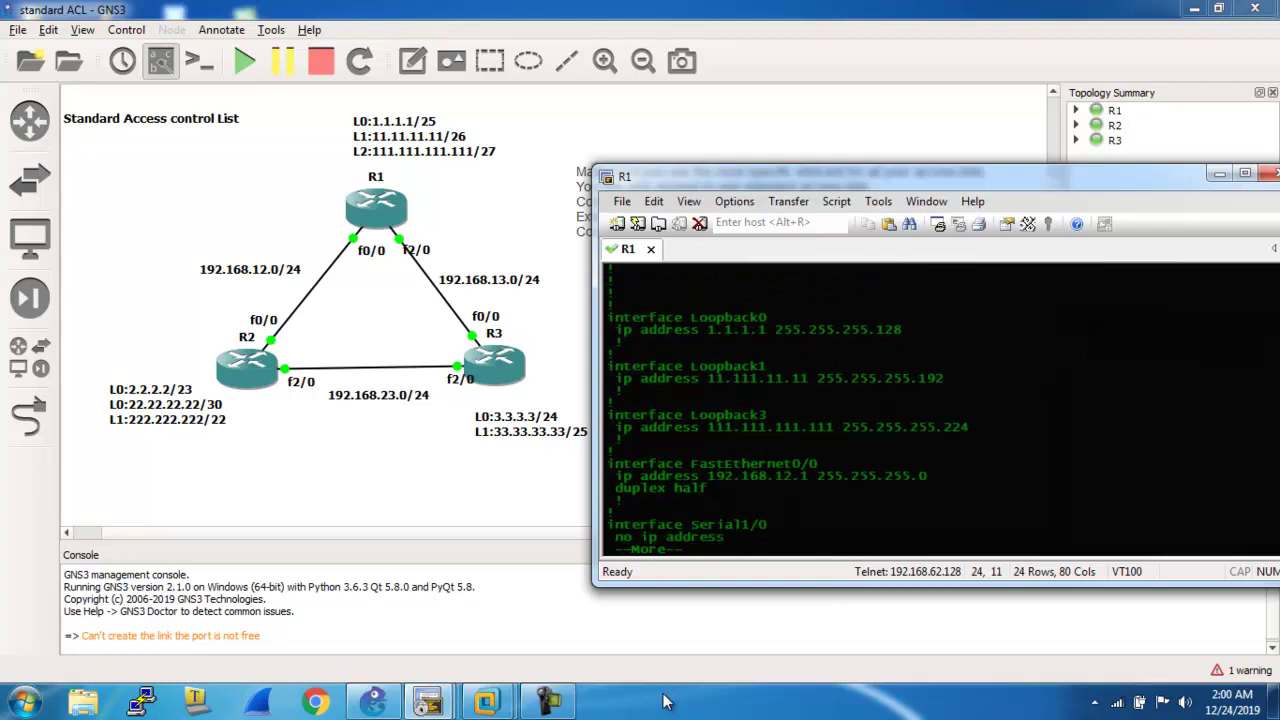
pyautogui.press('Return')
pyautogui.press('Return')
pyautogui.press('Return')
pyautogui.press('Return')
pyautogui.press('Return')
pyautogui.press('Return')
pyautogui.press('Return')
pyautogui.press('Return')
pyautogui.press('Return')
pyautogui.press('Return')
pyautogui.press('Return')
pyautogui.press('Return')
pyautogui.press('Return')
pyautogui.press('Return')
pyautogui.press('Return')
pyautogui.press('Return')
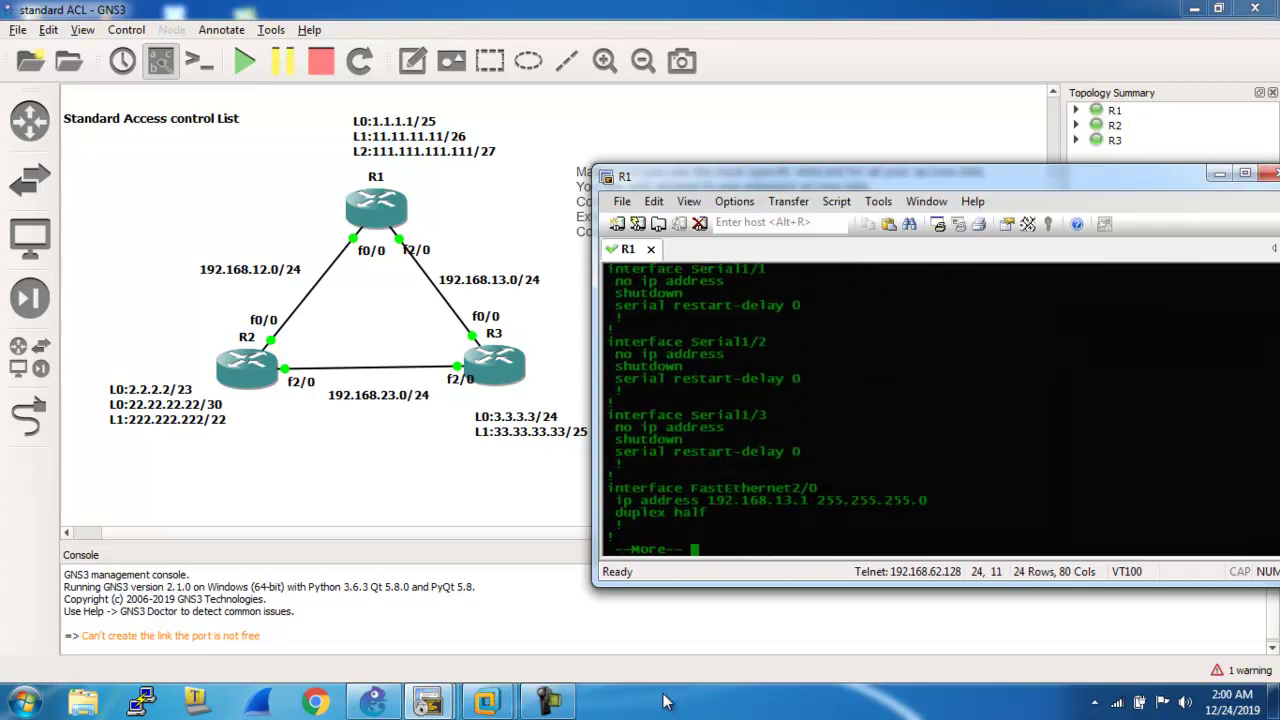
pyautogui.press('Return')
pyautogui.press('Return')
pyautogui.press('Return')
pyautogui.press('Return')
pyautogui.press('Return')
pyautogui.press('Return')
pyautogui.press('Return')
pyautogui.press('Return')
pyautogui.press('Return')
pyautogui.press('Return')
pyautogui.press('Return')
pyautogui.press('Return')
pyautogui.press('Return')
pyautogui.press('Return')
pyautogui.press('Return')
pyautogui.press('Return')
pyautogui.press('Return')
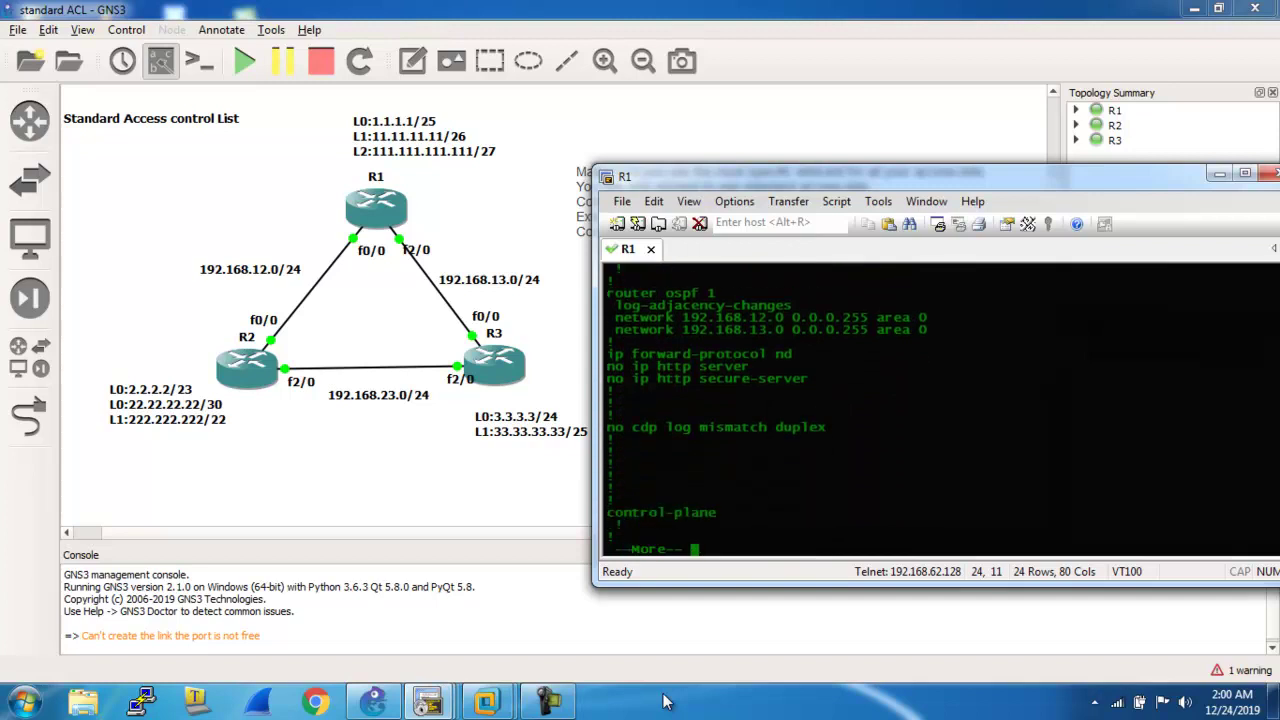
# Quit the configuration listing on R1, enter configuration mode, and enable OSPF process 1 in area 0 on loopback interface l0.
pyautogui.write('qconfig t')
pyautogui.press('Return')
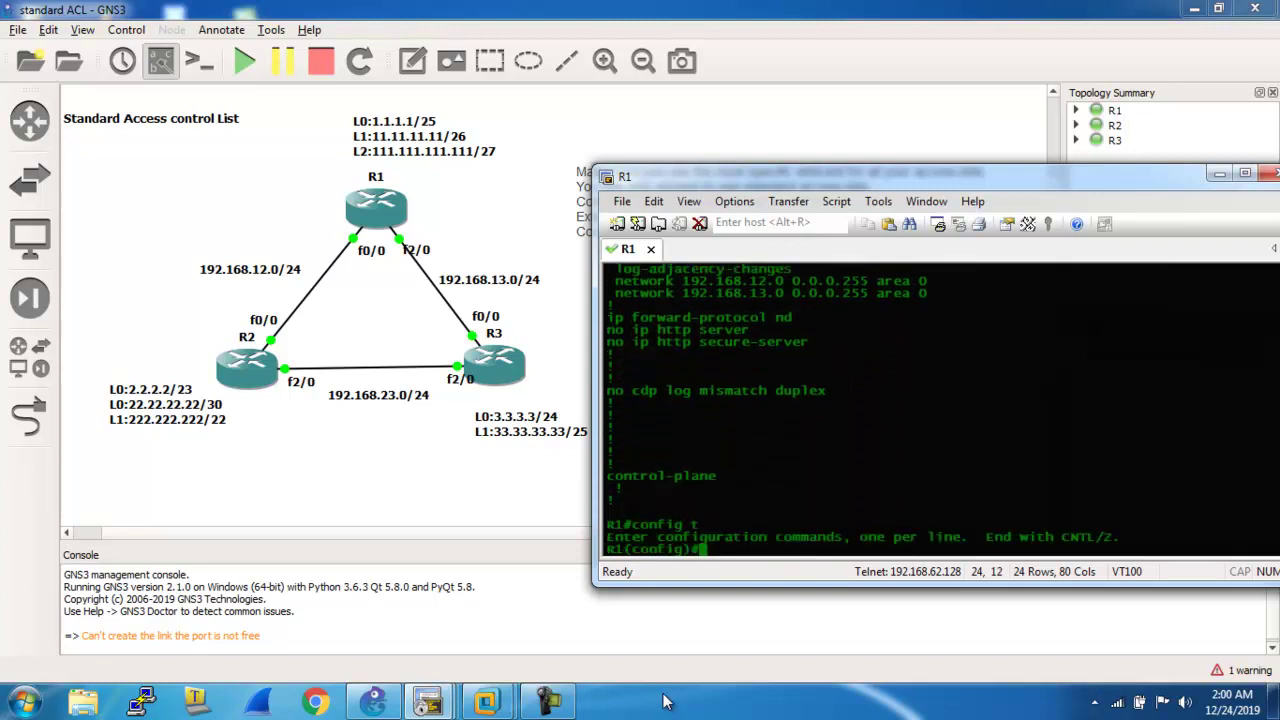
pyautogui.write('int l0')
pyautogui.press('Return')
pyautogui.write('ip ospf ')
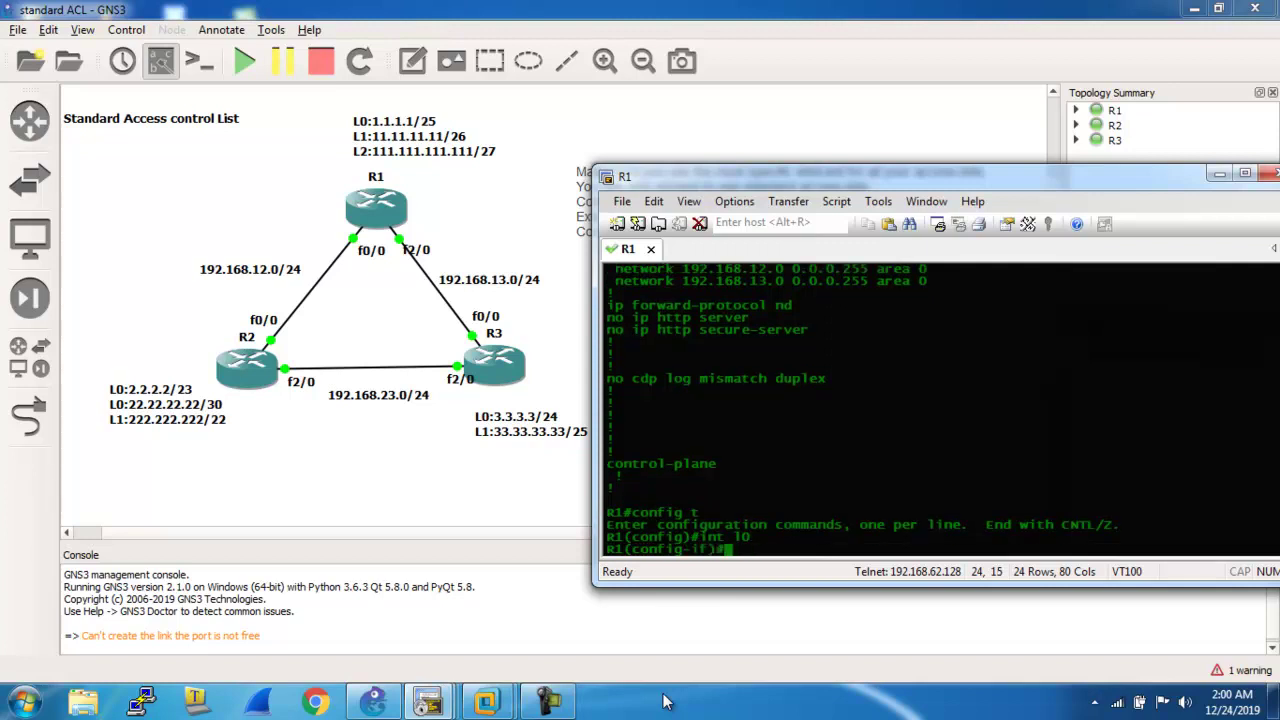
pyautogui.write('1 area 0 ?')
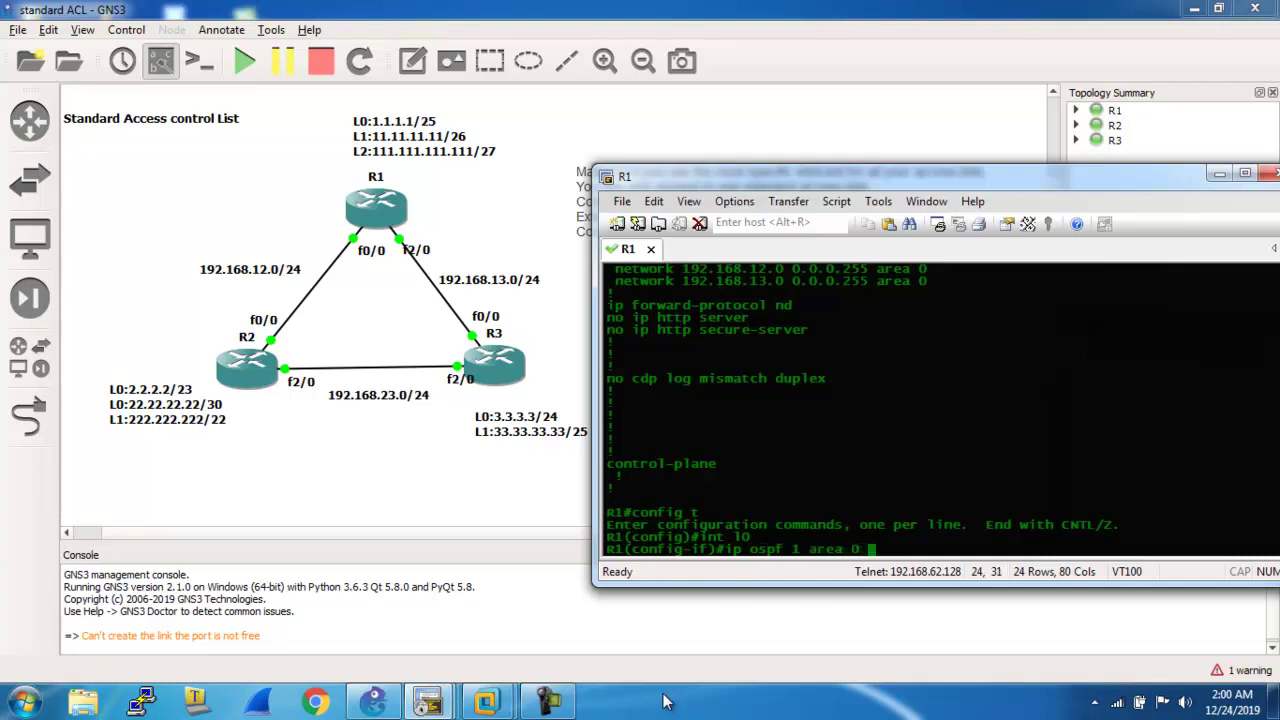
pyautogui.press('Return')
# Leave interface and global configuration mode on R1 and save the configuration with "wr".
pyautogui.write('exit')
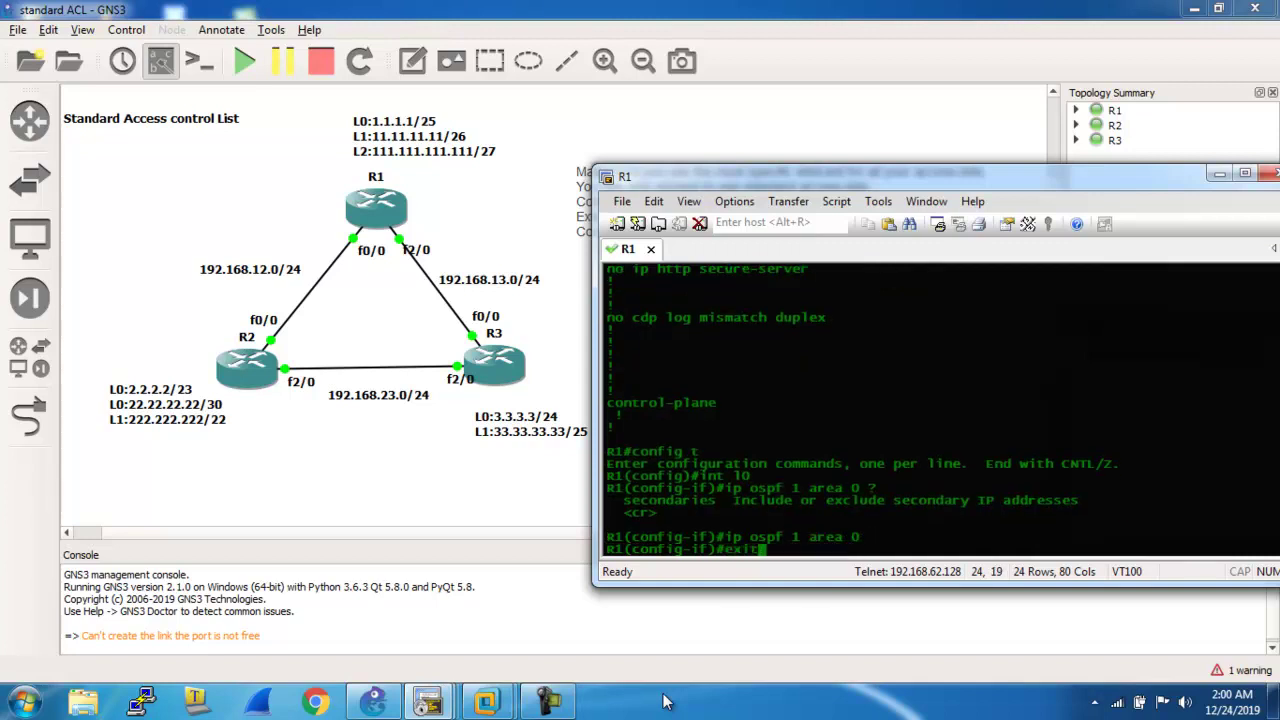
pyautogui.press('Return')
pyautogui.write('exit')
pyautogui.press('Return')
pyautogui.write('wr')
pyautogui.press('Return')
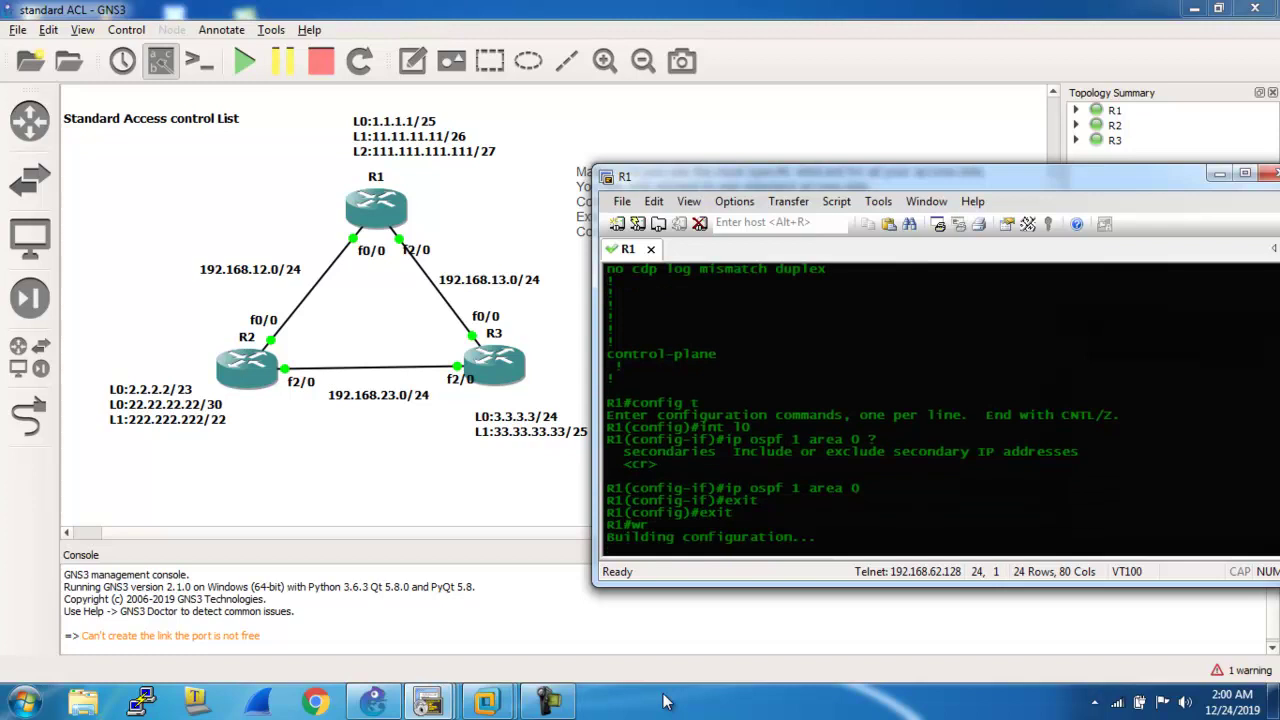
# Display R1's OSPF interface summary with "show ip ospf int br" and highlight the Lo0 row.
pyautogui.press('Return')
pyautogui.press('Return')
pyautogui.press('Return')
pyautogui.press('Return')
pyautogui.press('Return')
pyautogui.press('Return')
pyautogui.press('Return')
pyautogui.press('Return')
pyautogui.press('Return')
pyautogui.press('Return')
pyautogui.write('show i')
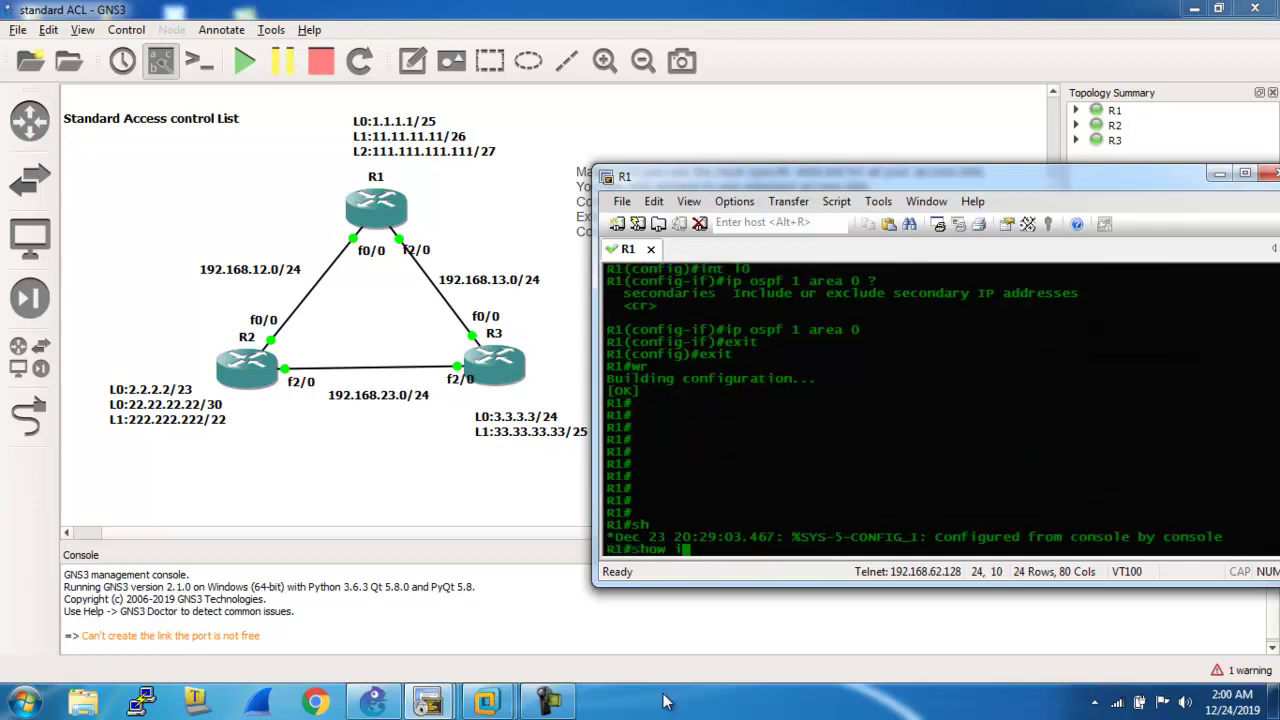
pyautogui.write('p ospf int br')
pyautogui.press('Return')
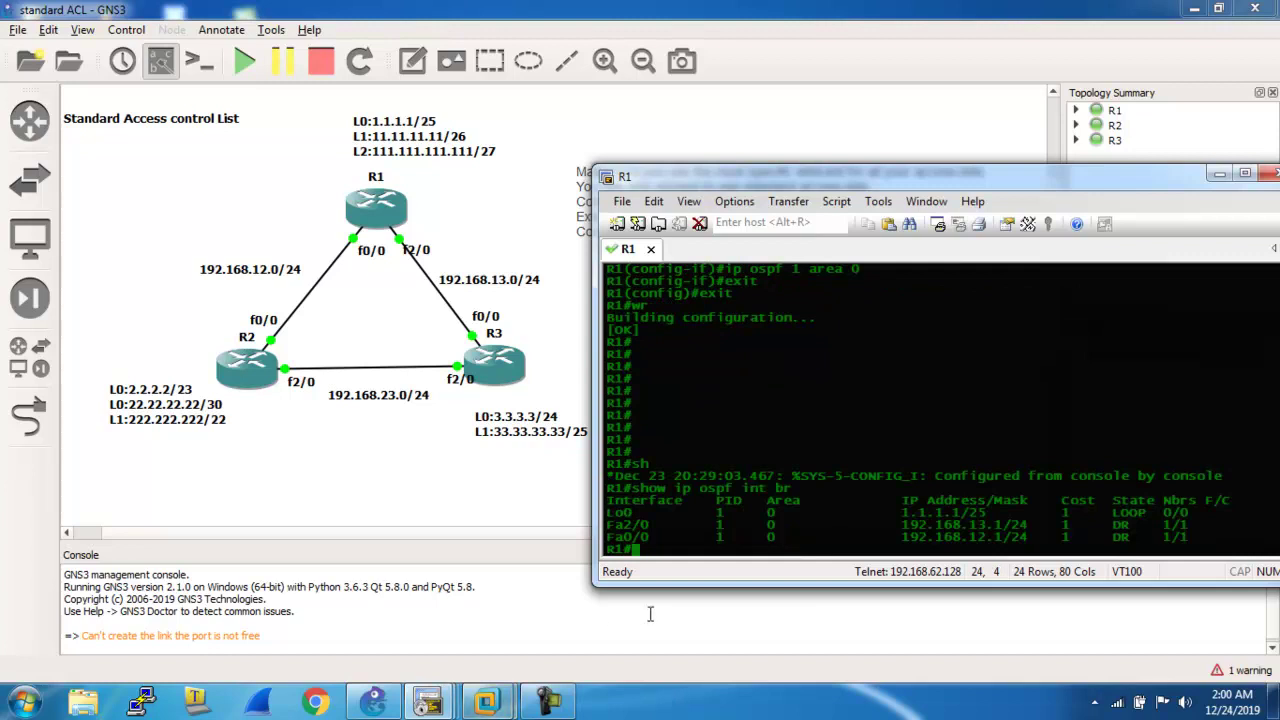
pyautogui.moveTo(618, 514); pyautogui.dragTo(855, 520)
pyautogui.moveTo(942, 509); pyautogui.dragTo(1130, 520)
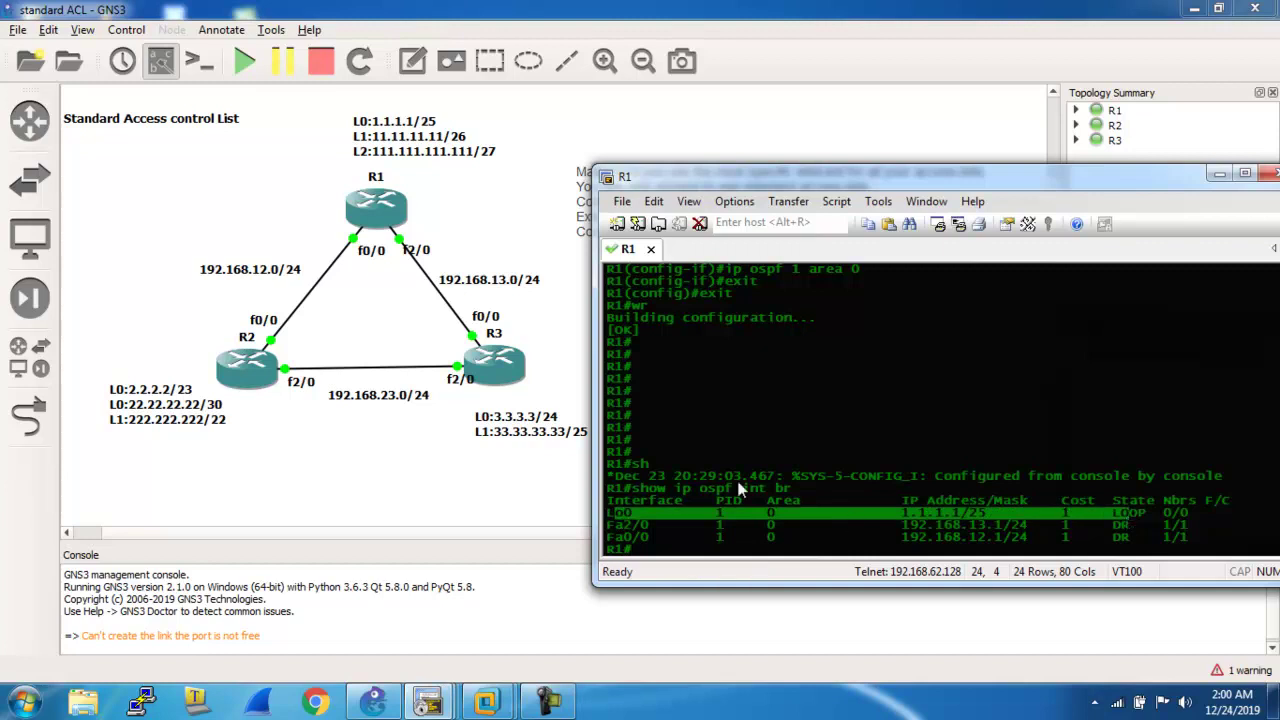
pyautogui.click(668, 553)
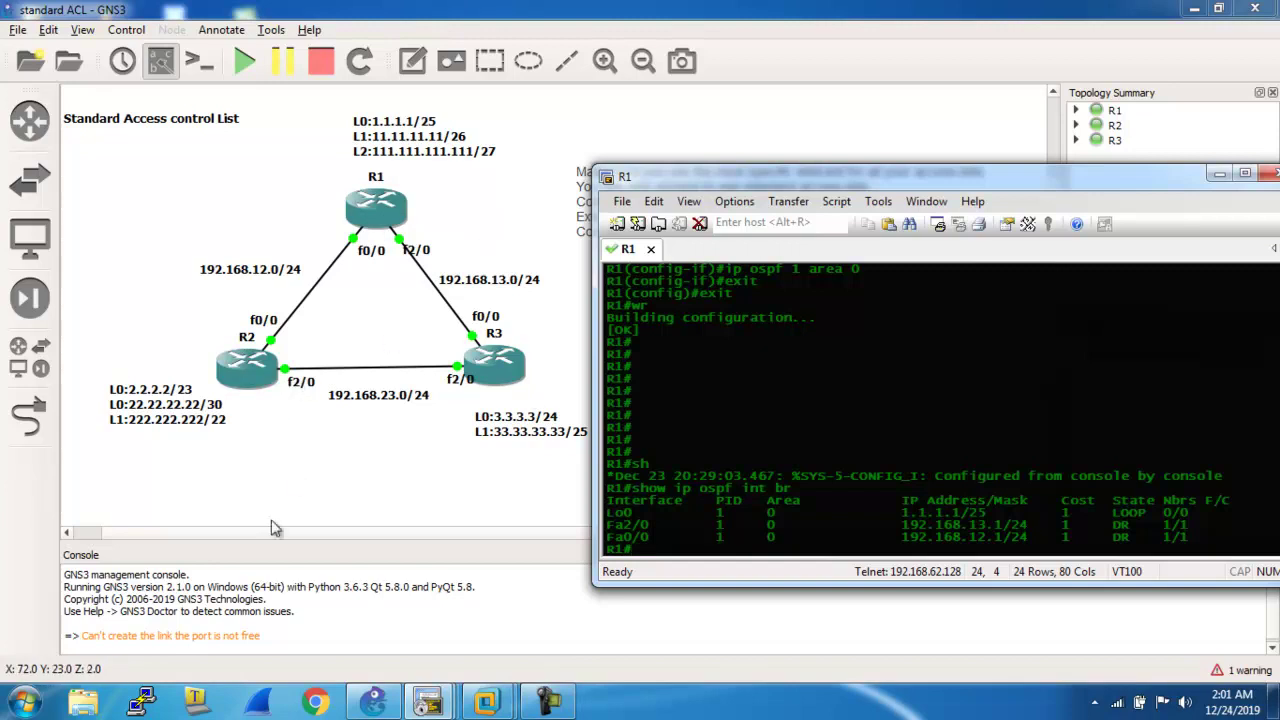
# Switch to R2's console, enter configuration mode, and enable OSPF process 1 in area 0 on loopback l0.
pyautogui.moveTo(428, 702)
pyautogui.click(274, 604)
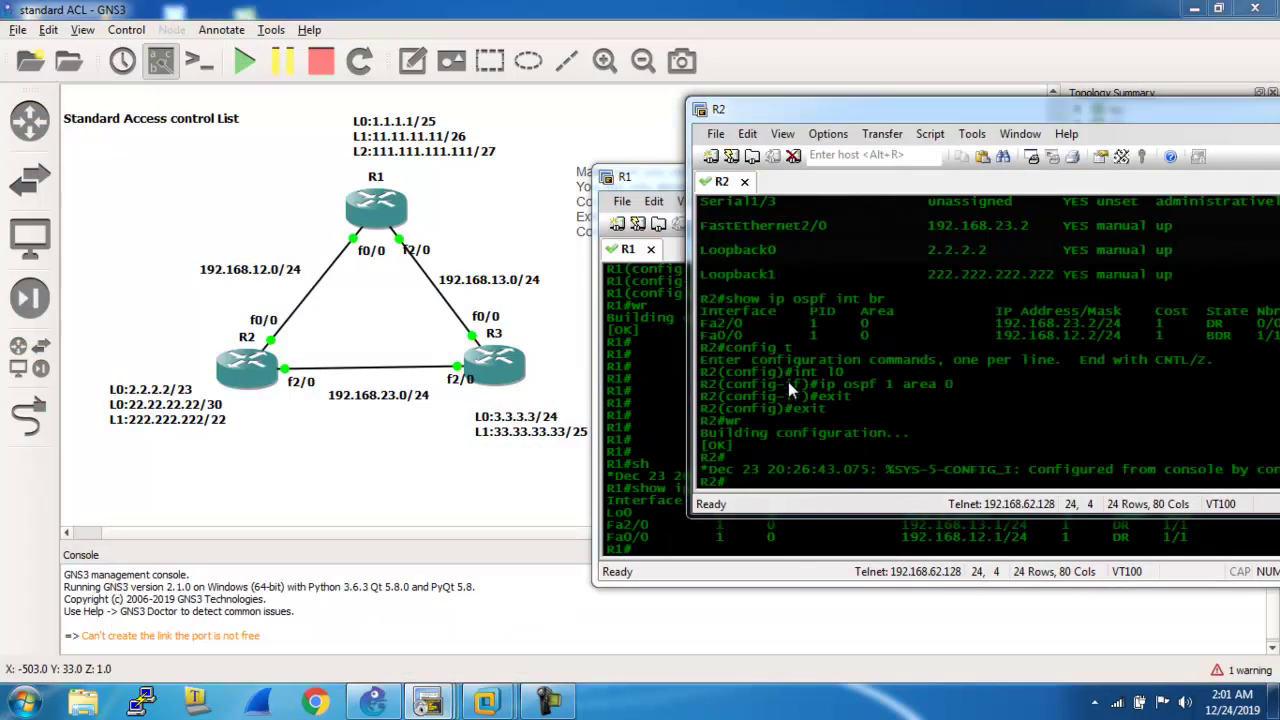
pyautogui.write('config t')
pyautogui.press('Return')
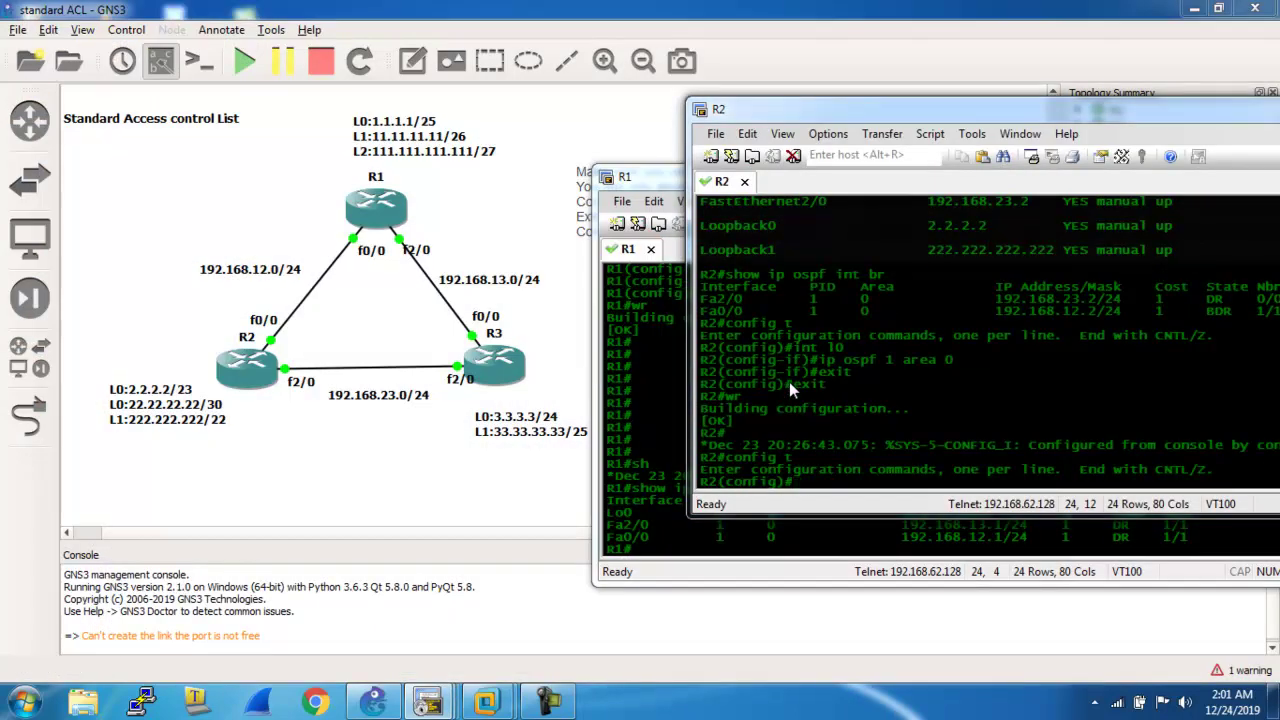
pyautogui.write('int lo')
pyautogui.press('Return')
pyautogui.write('ip as')
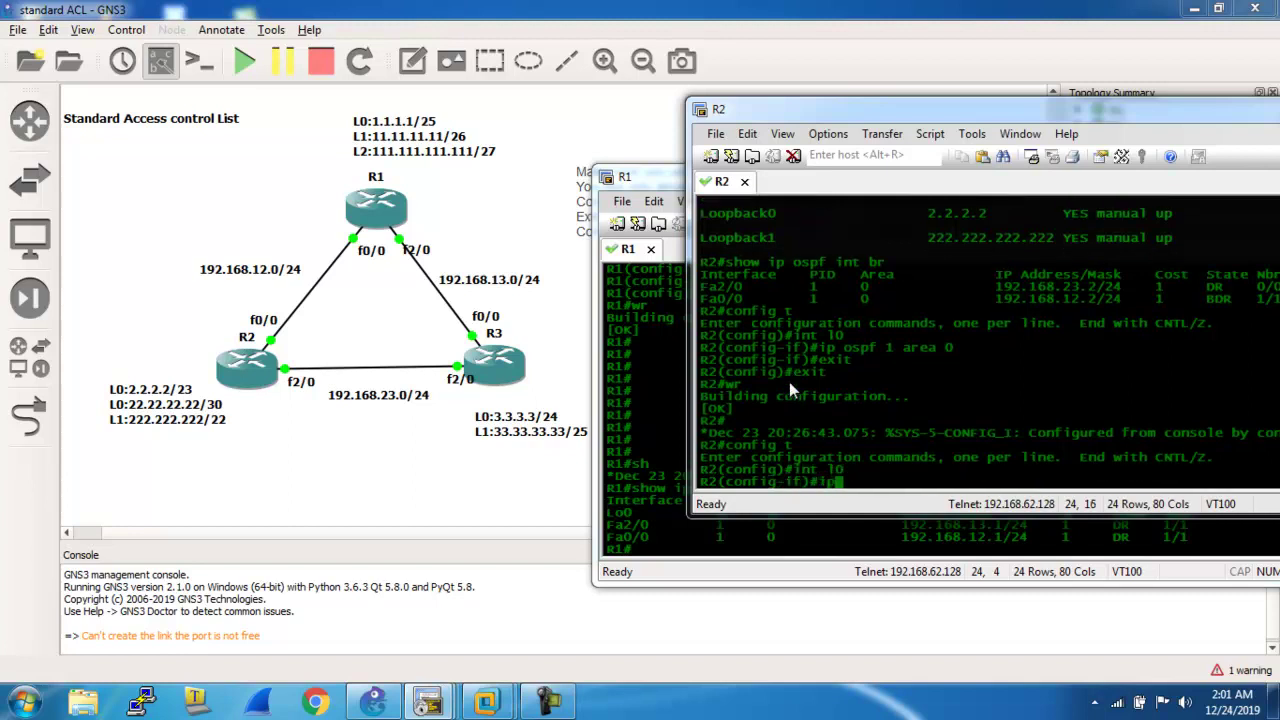
pyautogui.press('BackSpace')
pyautogui.press('BackSpace')
pyautogui.write('ospf 1 area 0o')
pyautogui.press('Return')
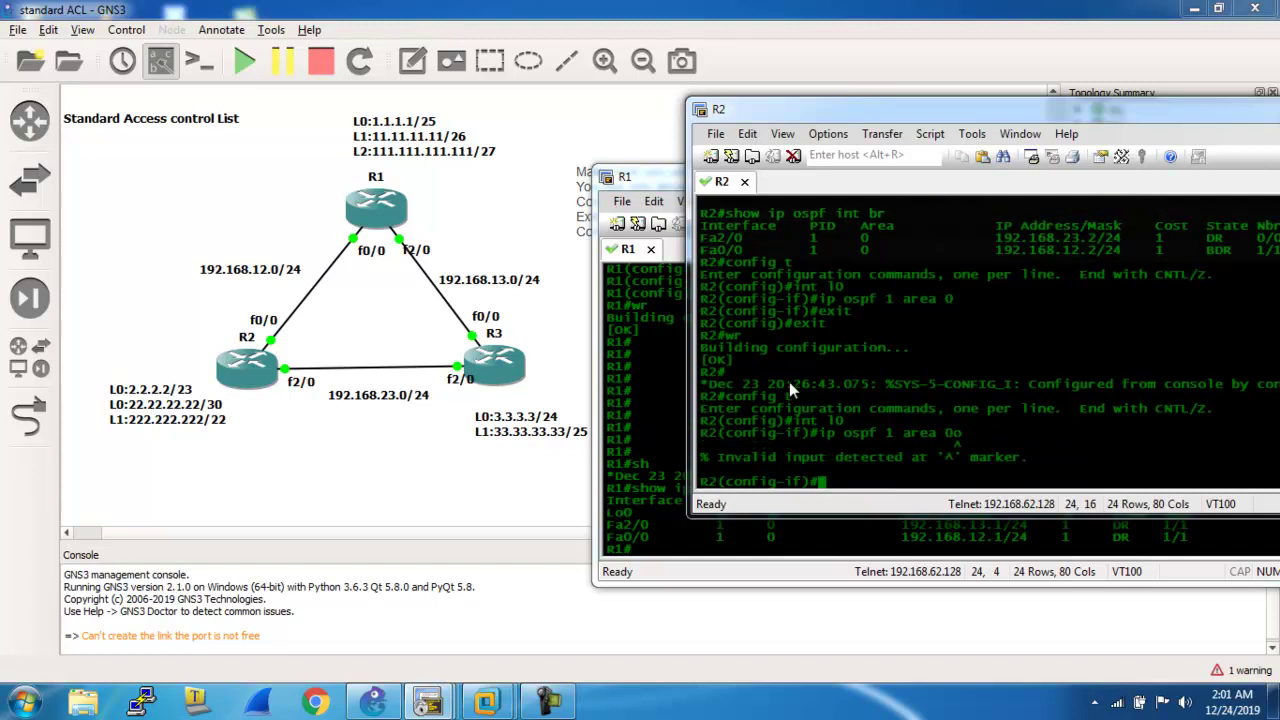
pyautogui.press('Up')
pyautogui.press('BackSpace')
pyautogui.press('Return')
# Enable OSPF process 1 in area 0 on R2's loopback l1.
pyautogui.write('int ')
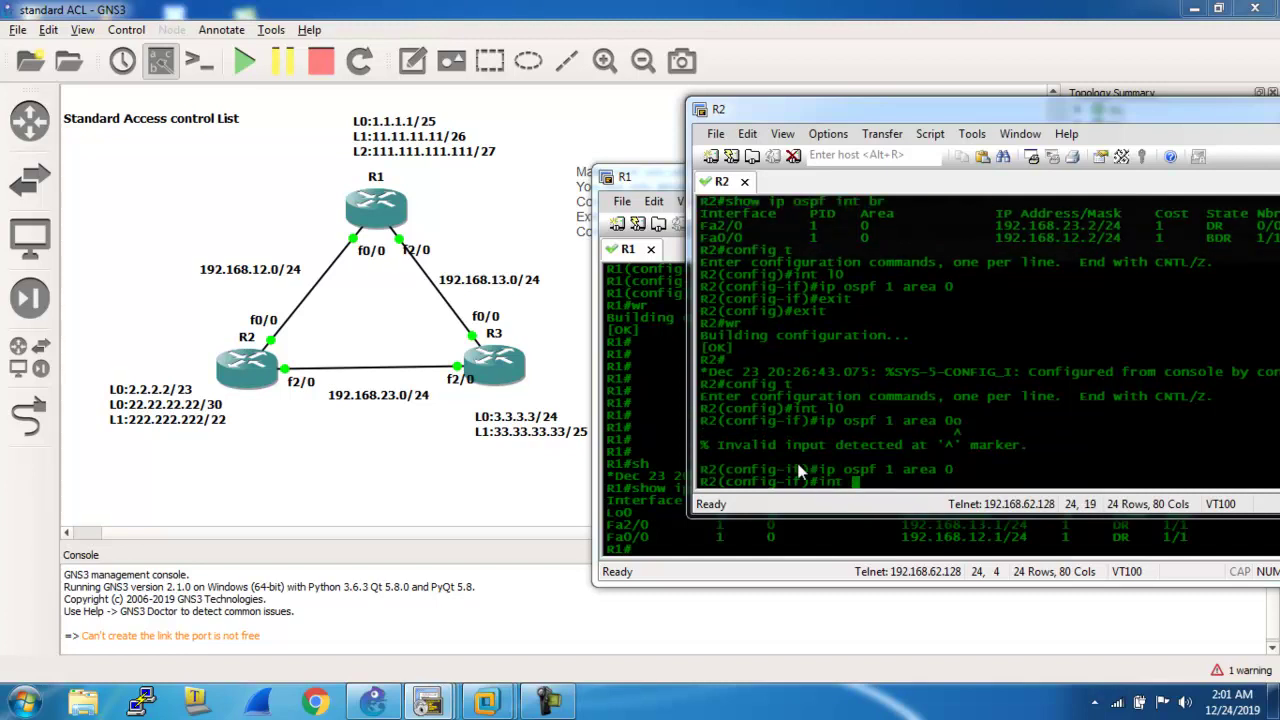
pyautogui.write('l1')
pyautogui.press('Return')
pyautogui.write('ip ospf 1 area 0')
pyautogui.press('Return')
# Create loopback l2 on R2, enable OSPF process 2 in area 0 on it, and leave configuration mode.
pyautogui.write('int l')
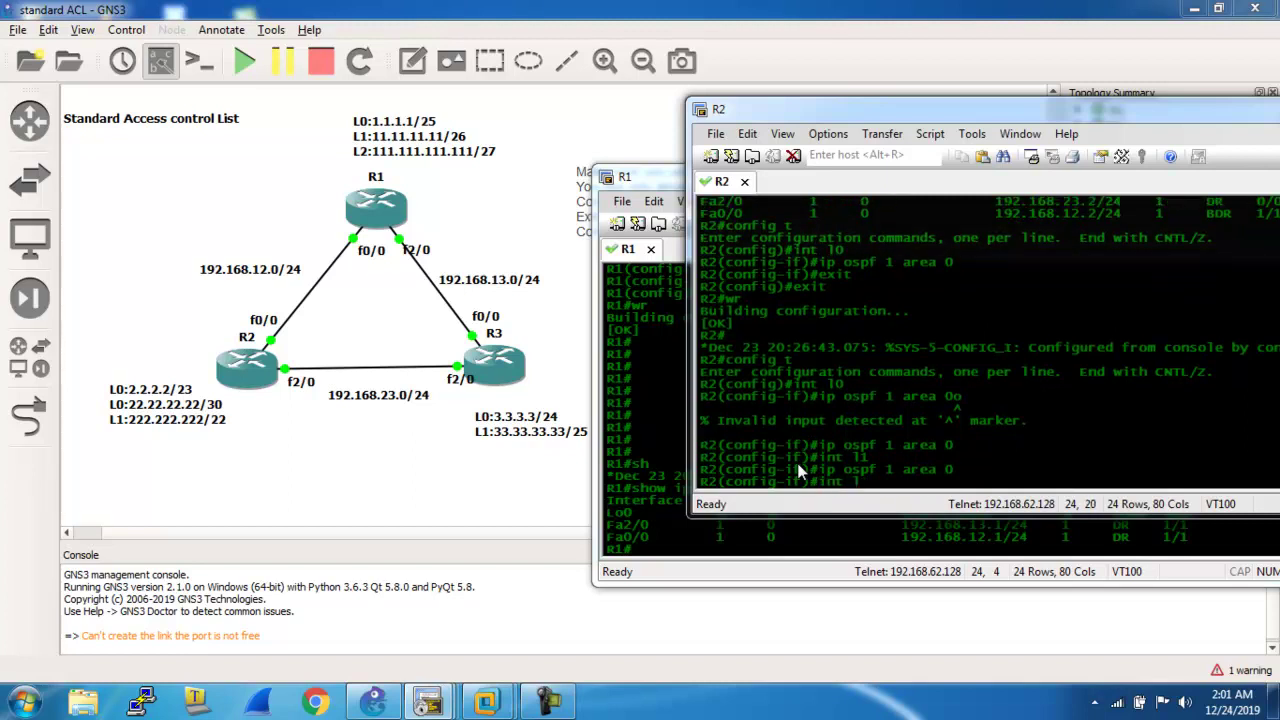
pyautogui.write('2')
pyautogui.press('Return')
pyautogui.write('ip ospf ')
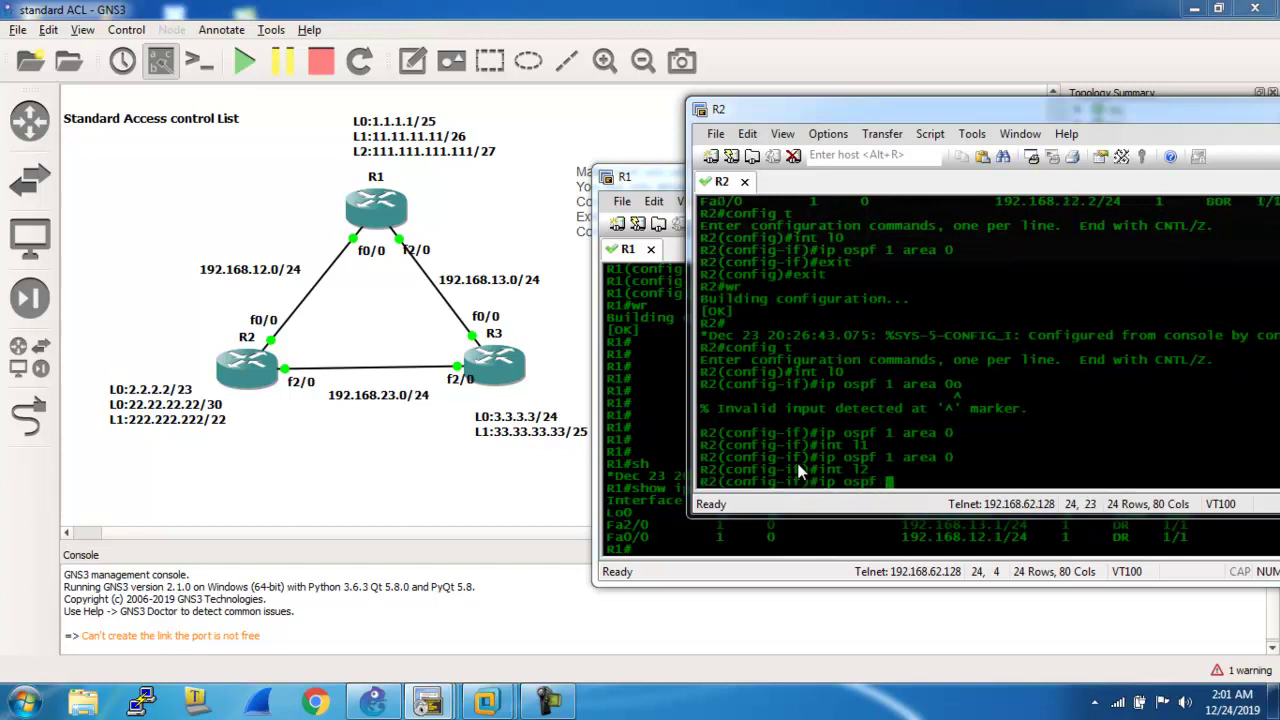
pyautogui.write('2 area 0')
pyautogui.press('Return')
pyautogui.write('exit')
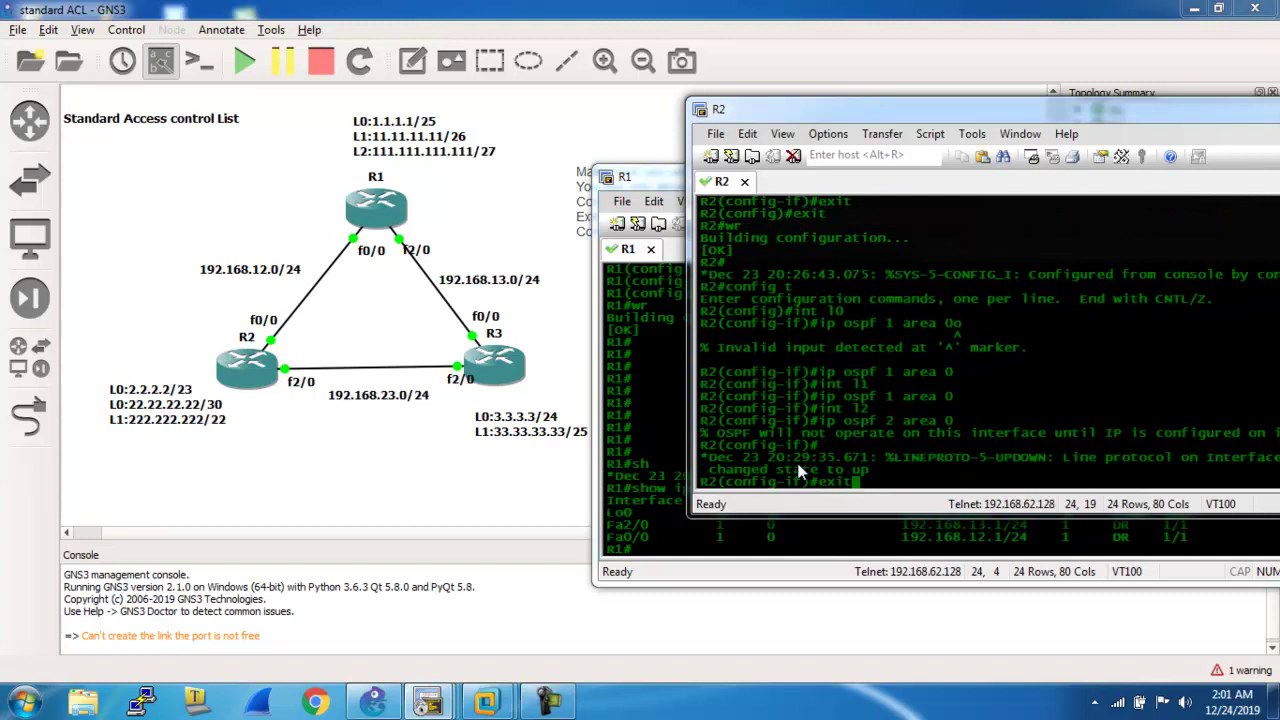
pyautogui.press('Return')
pyautogui.press('Return')
pyautogui.press('Return')
pyautogui.write('exit')
pyautogui.press('Return')
# List R2's interface addresses and status with "show ip int br".
pyautogui.write('show ip int br')
pyautogui.press('Return')
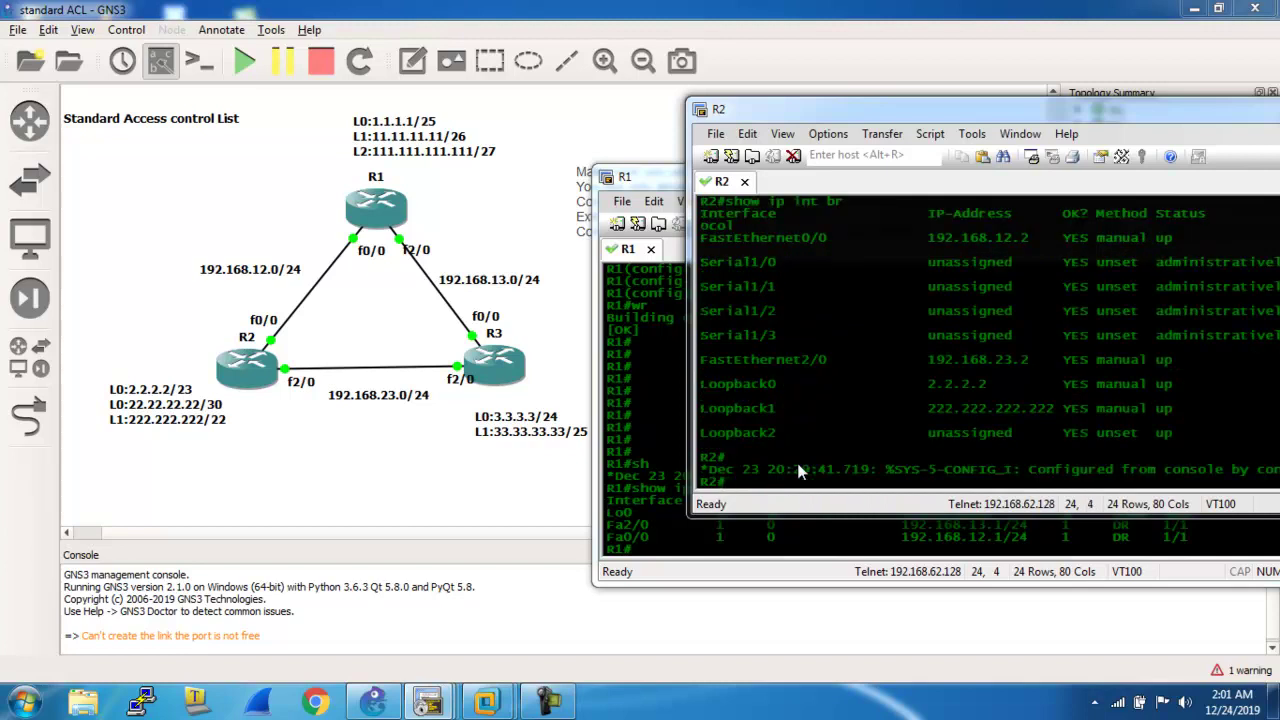
pyautogui.press('Return')
pyautogui.press('Return')
pyautogui.press('Return')
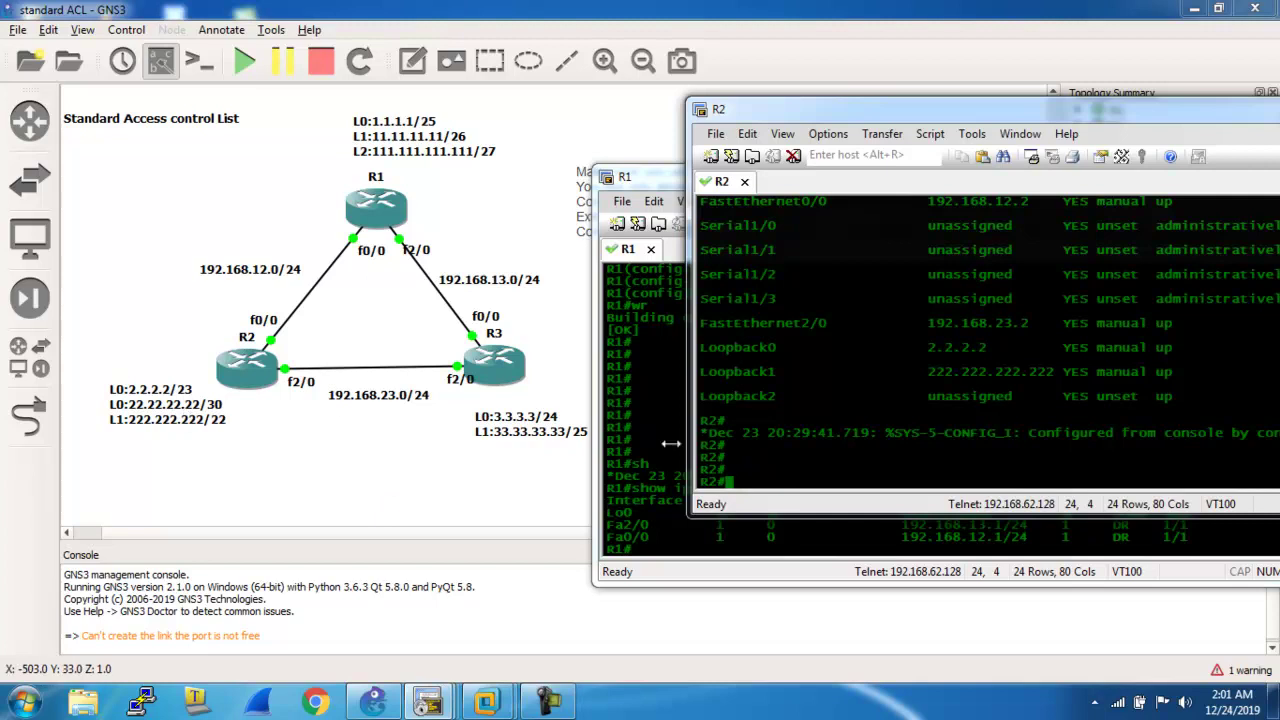
# Assign IP address 22.22.22.22 with mask 255.255.255.252 to R2's loopback l2 and leave configuration mode.
pyautogui.write('config t')
pyautogui.press('Return')
pyautogui.write('int l2')
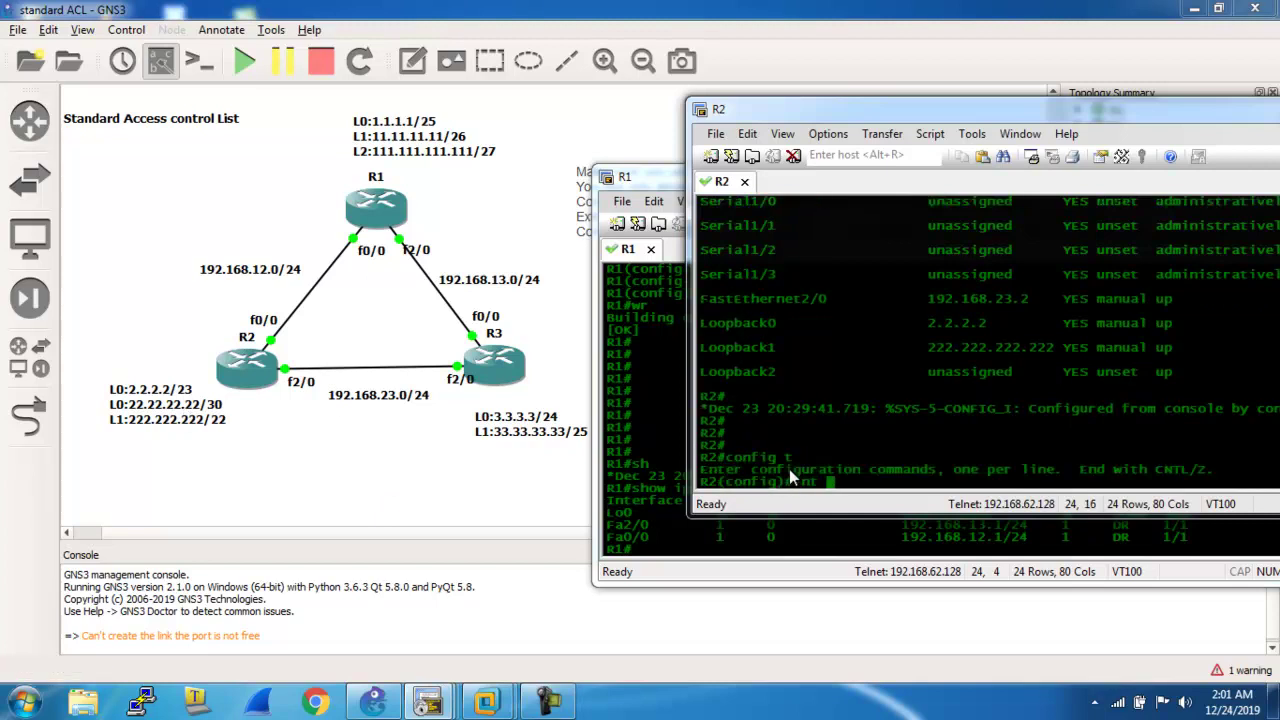
pyautogui.press('Return')
pyautogui.write('ip add 2')
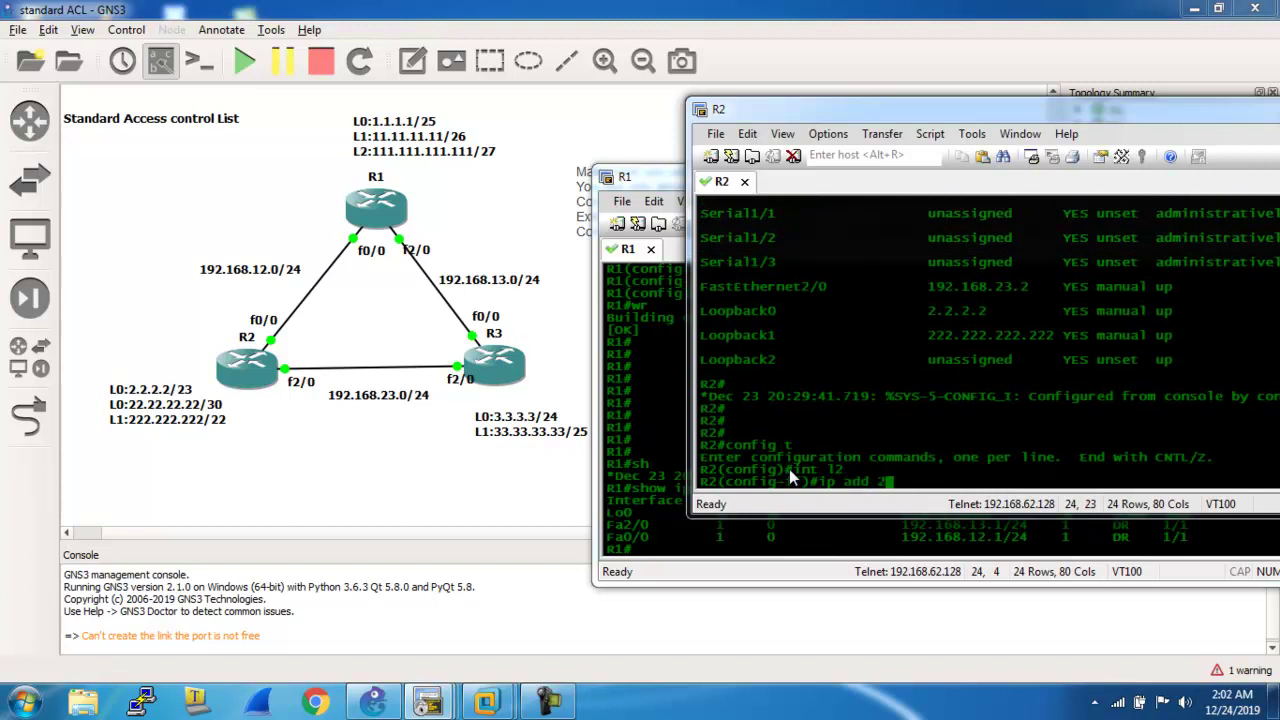
pyautogui.write('2.22.22.22 255.255.255.252')
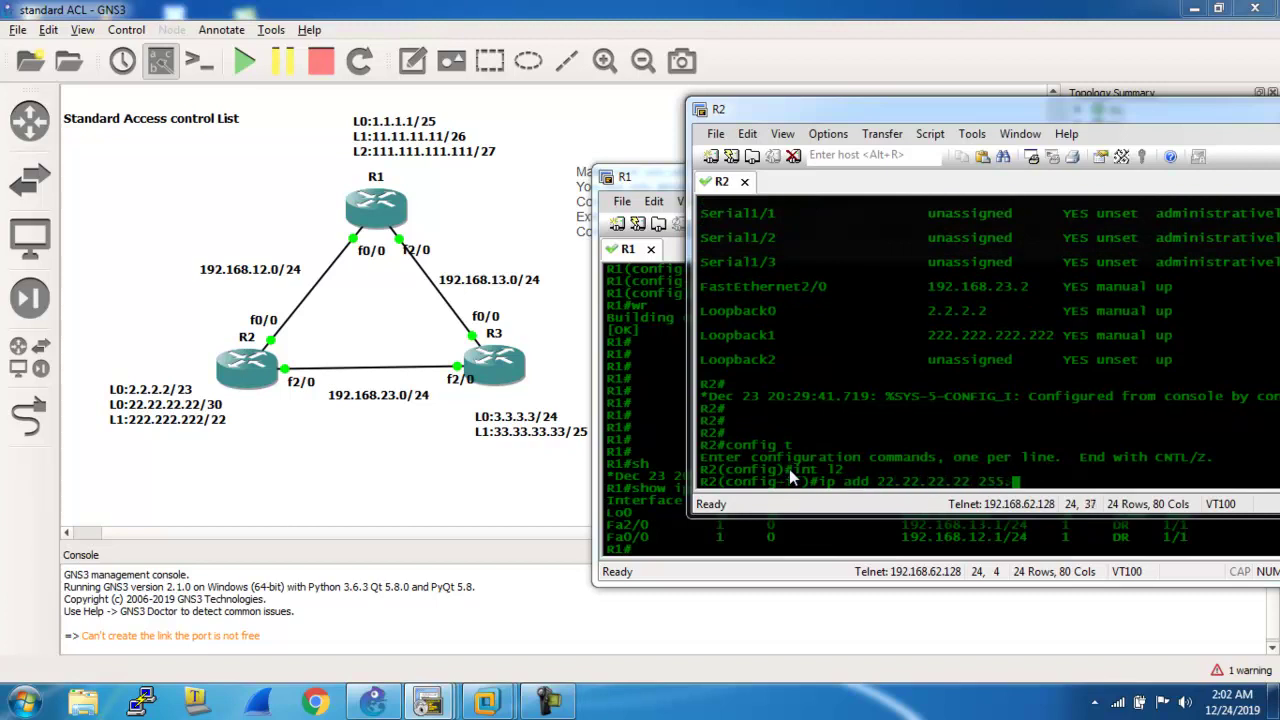
pyautogui.press('Return')
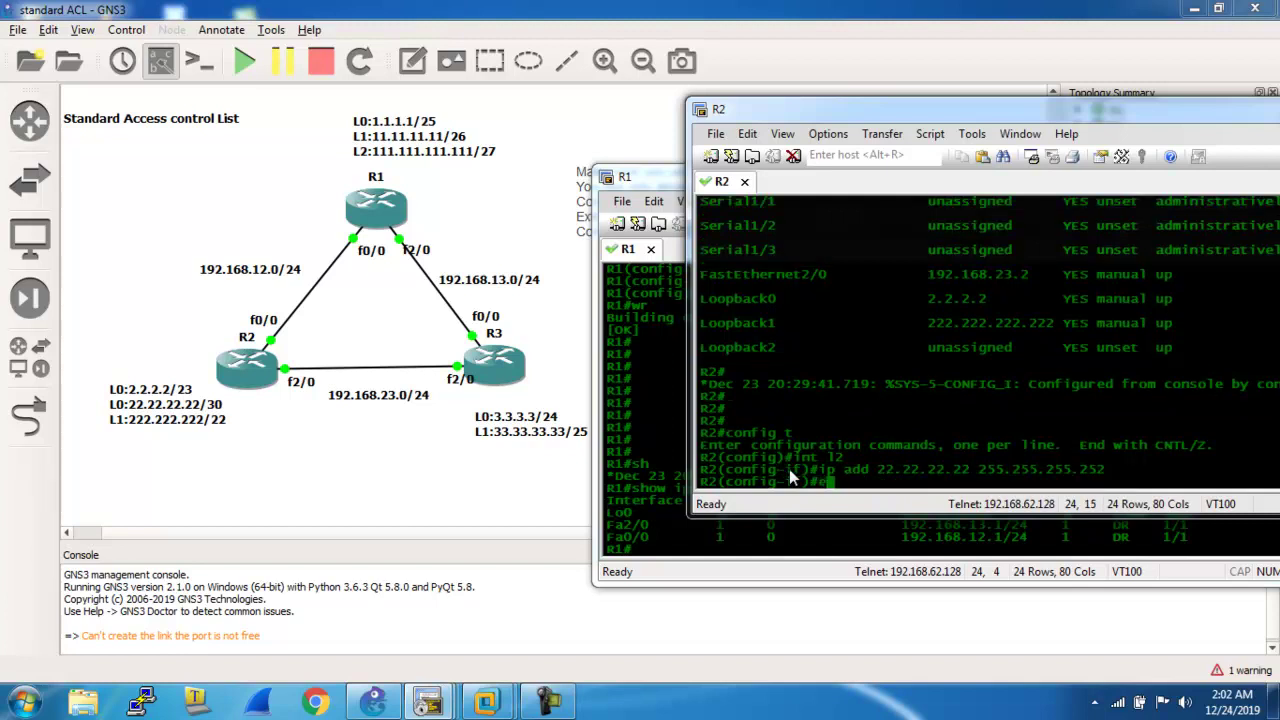
pyautogui.write('exit')
pyautogui.press('Return')
pyautogui.write('exit')
pyautogui.press('Return')
# Check R2's interface addresses with "show ip int br" and its OSPF interfaces with "show ip ospf int br".
pyautogui.write('show ip int br')
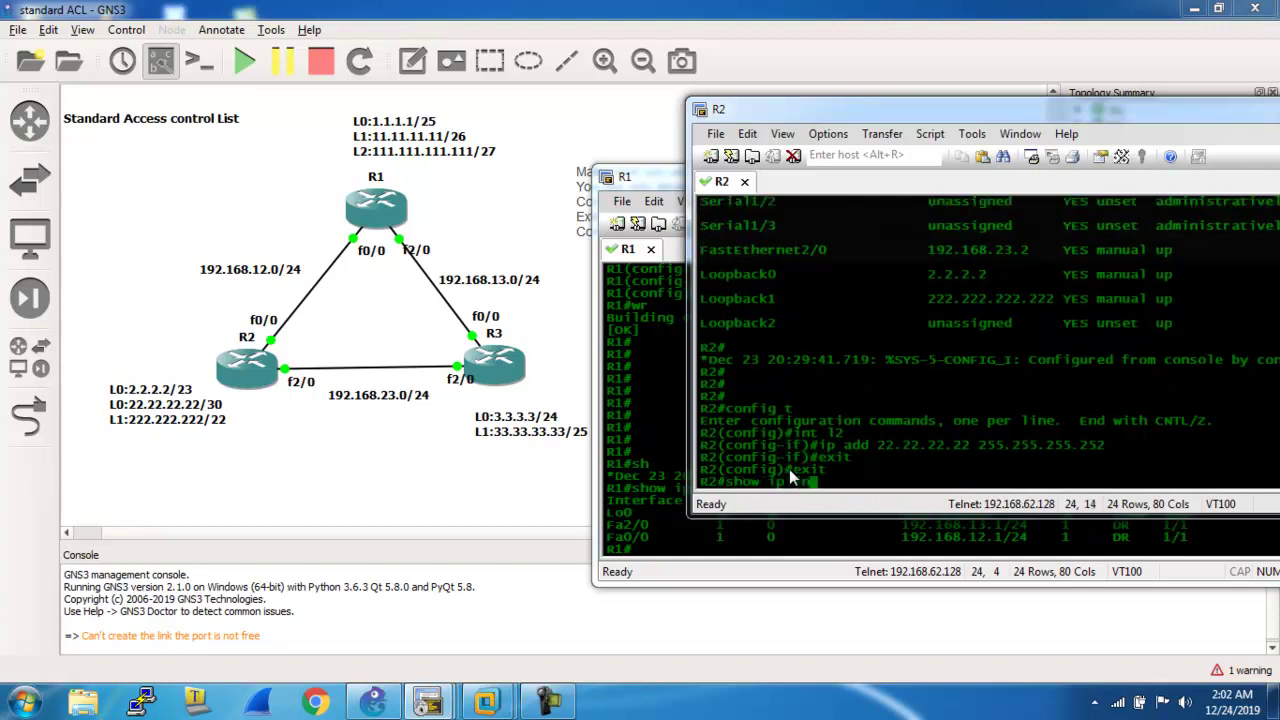
pyautogui.press('Return')
pyautogui.write('show ip ospf it br')
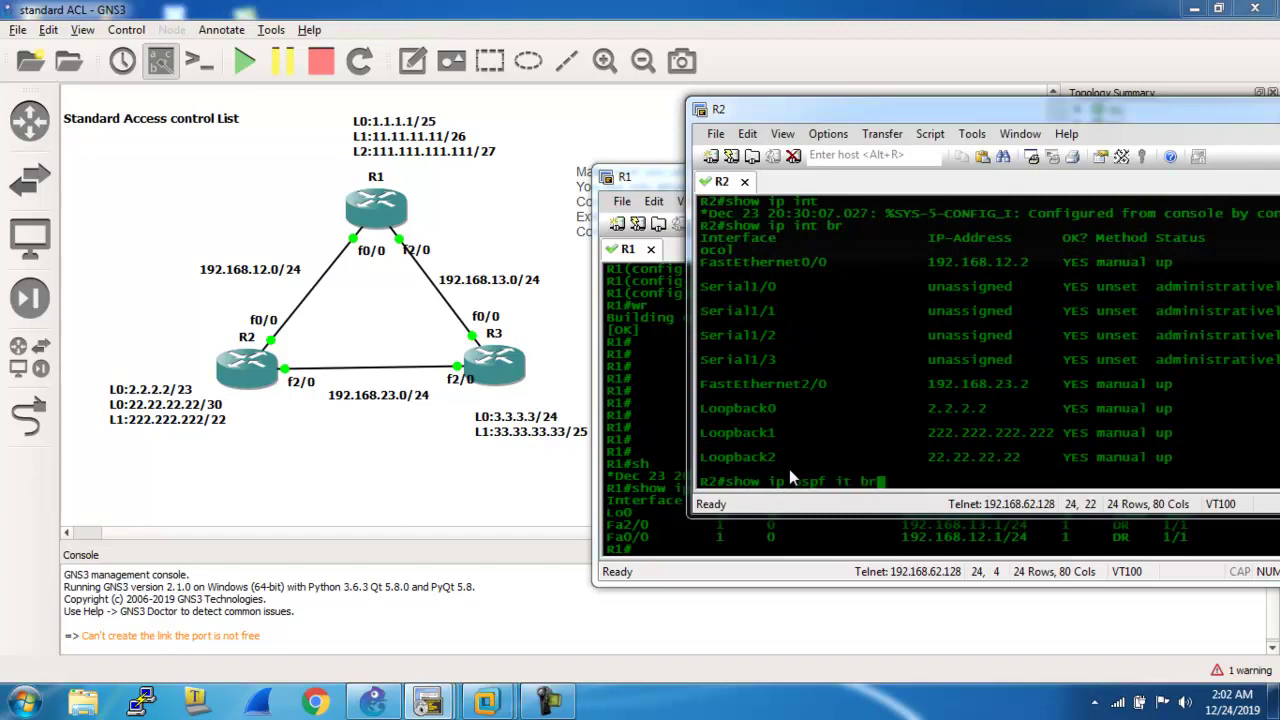
pyautogui.press('Return')
pyautogui.write('show')
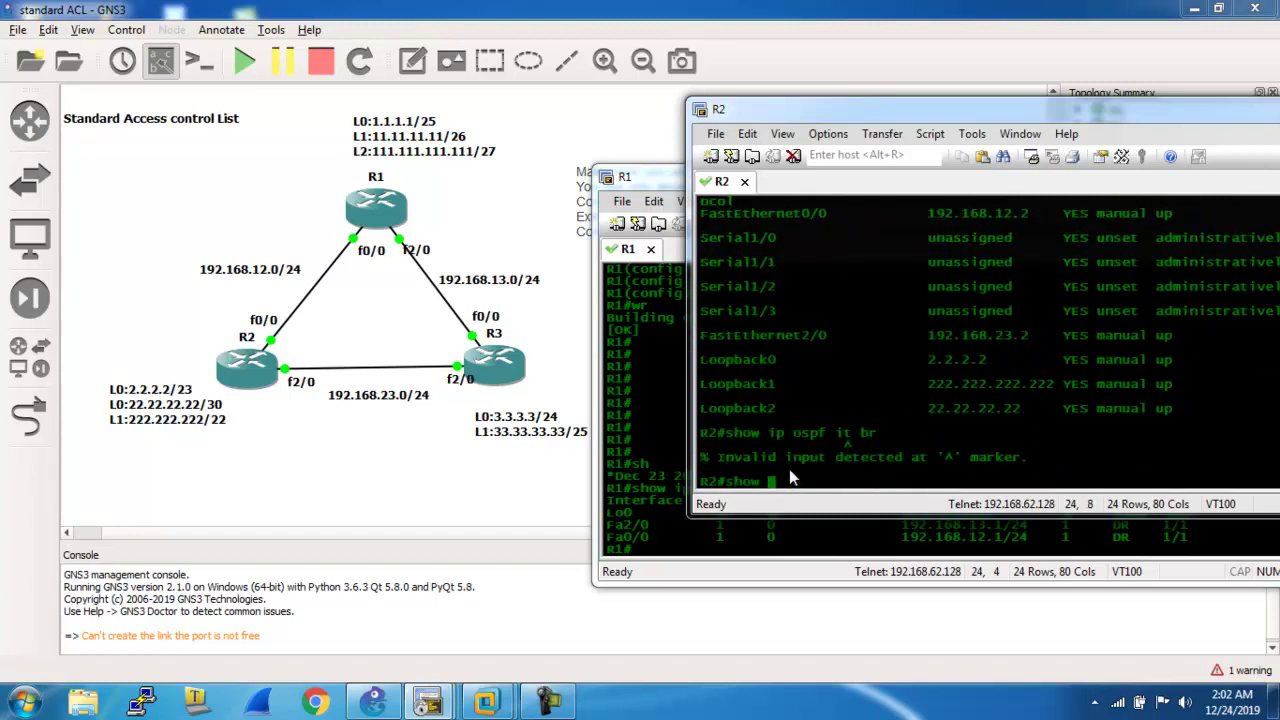
pyautogui.write(' ip ospf int br')
pyautogui.press('Return')
pyautogui.press('Return')
pyautogui.press('Return')
pyautogui.press('Return')
pyautogui.press('Return')
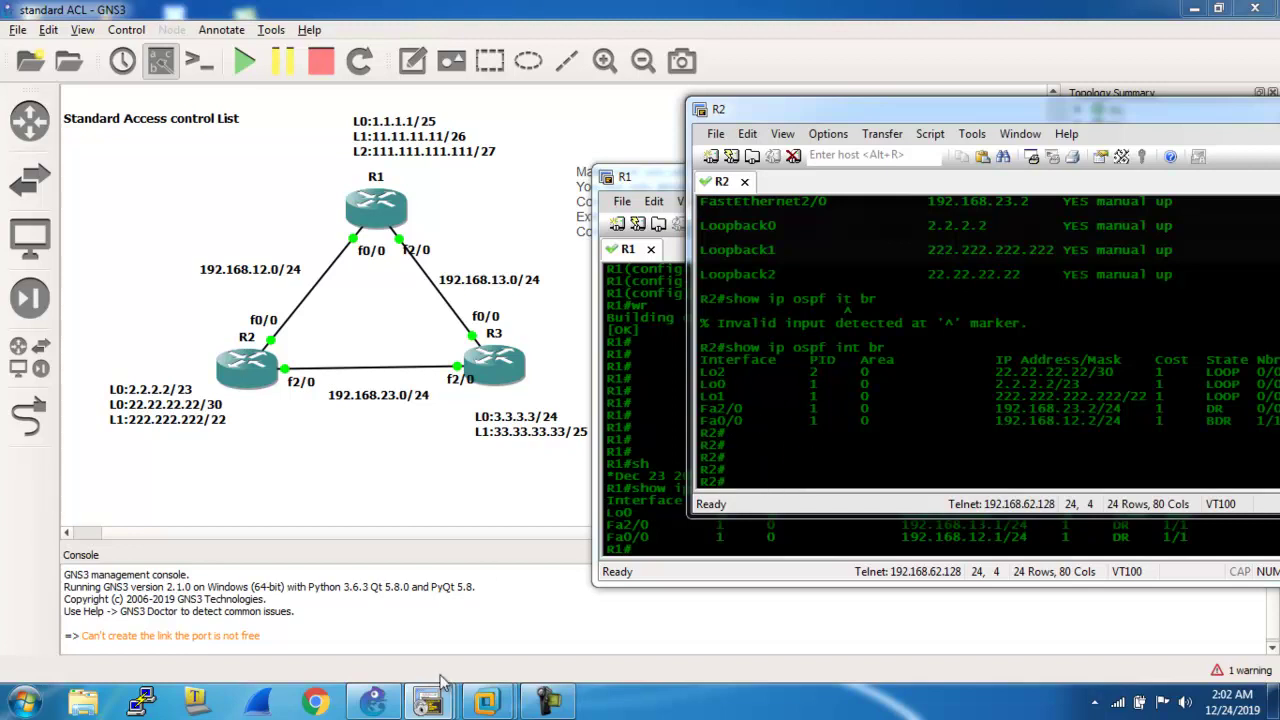
# Switch to R3's console, enter configuration mode, and try the command "do show int br".
pyautogui.moveTo(427, 702)
pyautogui.click(587, 650)
pyautogui.write('config t')
pyautogui.press('Return')
pyautogui.write('int')
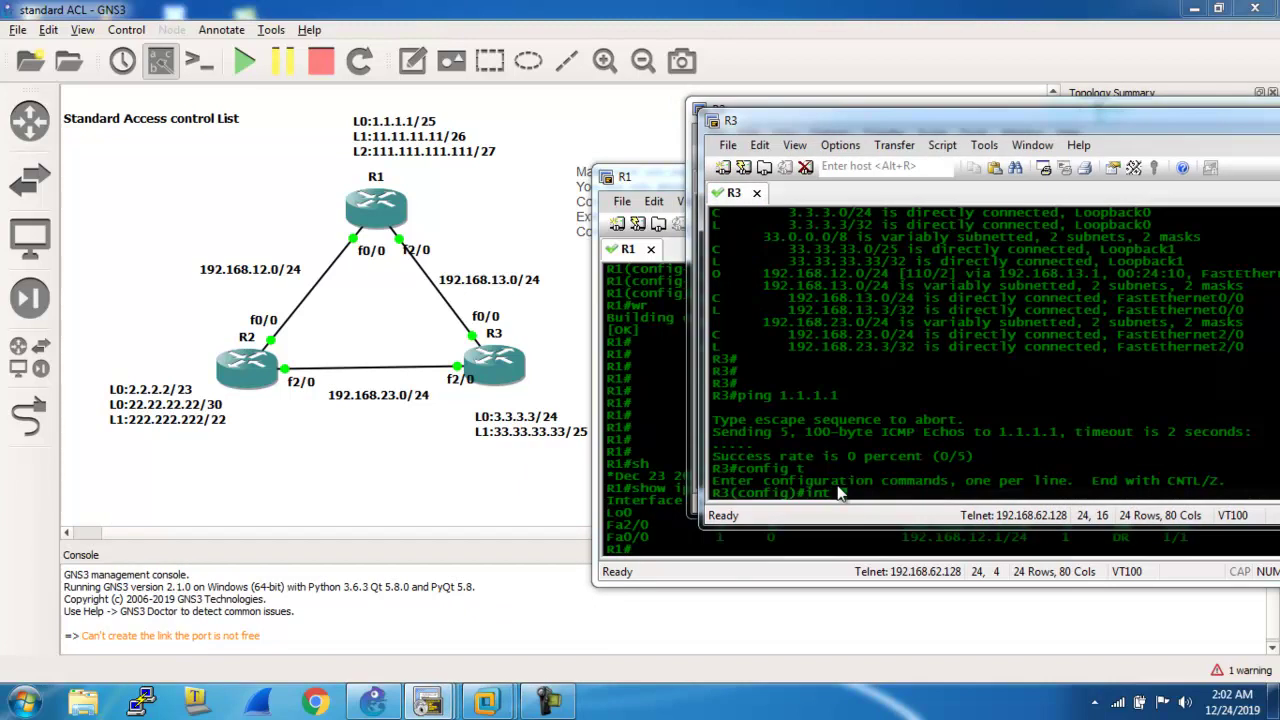
pyautogui.press('BackSpace')
pyautogui.press('BackSpace')
pyautogui.write('do show int br')
pyautogui.press('Return')
# List R3's interface addresses and status from configuration mode with "do show ip int br".
pyautogui.write('s')
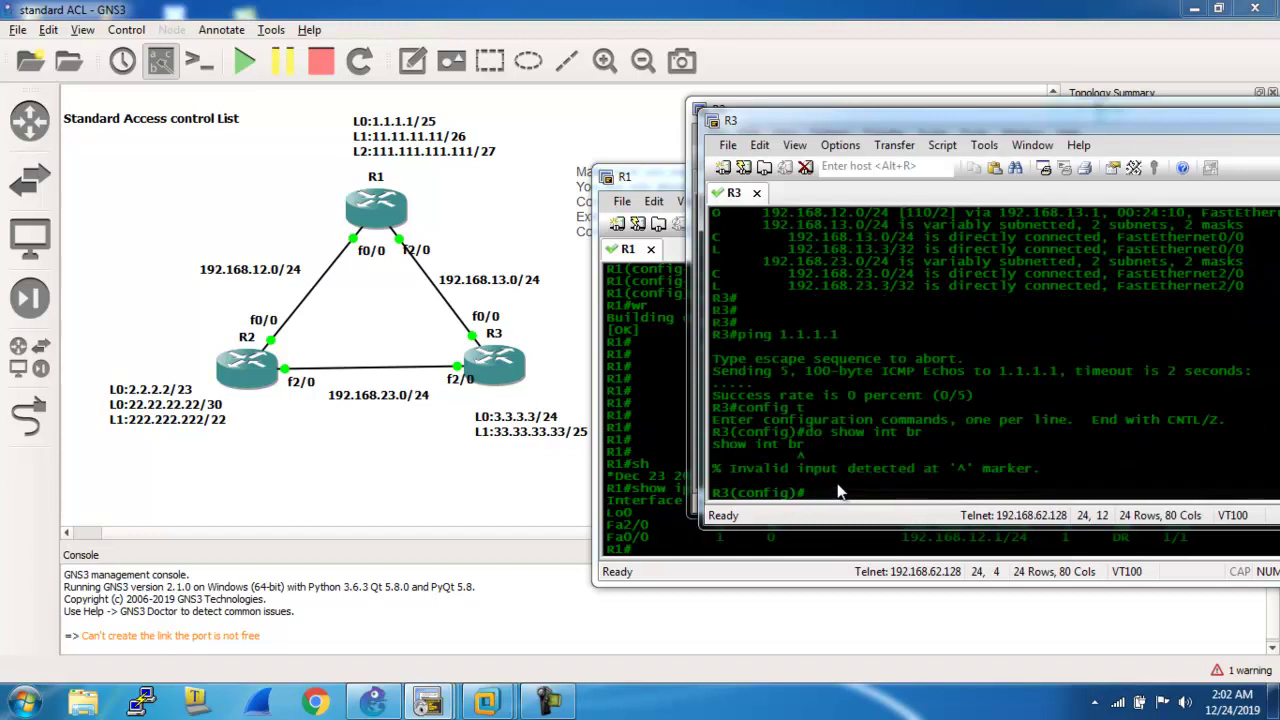
pyautogui.press('BackSpace')
pyautogui.write('do show in')
pyautogui.press('BackSpace')
pyautogui.press('BackSpace')
pyautogui.write('ip int br')
pyautogui.press('Return')
pyautogui.press('Return')
pyautogui.press('Return')
pyautogui.press('Return')
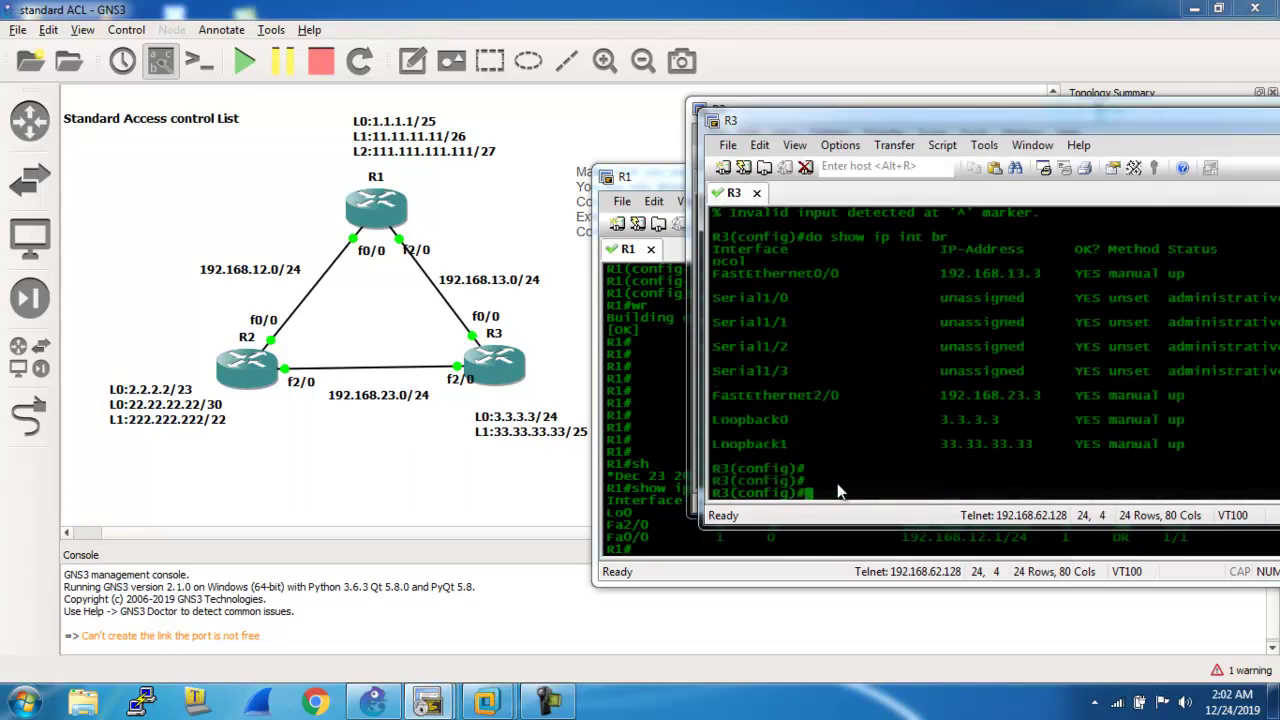
# Try "do show ospf int br" on R3, leave configuration mode, and try "show ip int ospf br".
pyautogui.write('do show')
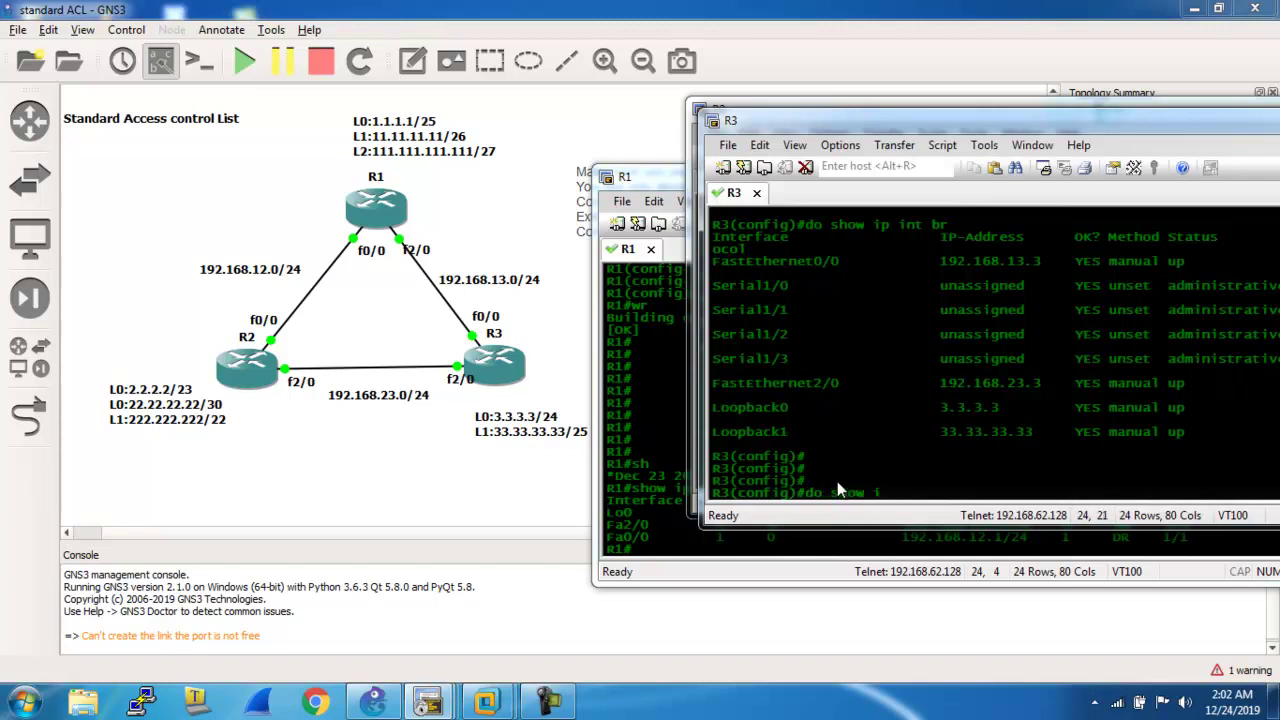
pyautogui.write('i')
pyautogui.press('BackSpace')
pyautogui.write('ospf int br')
pyautogui.press('Return')
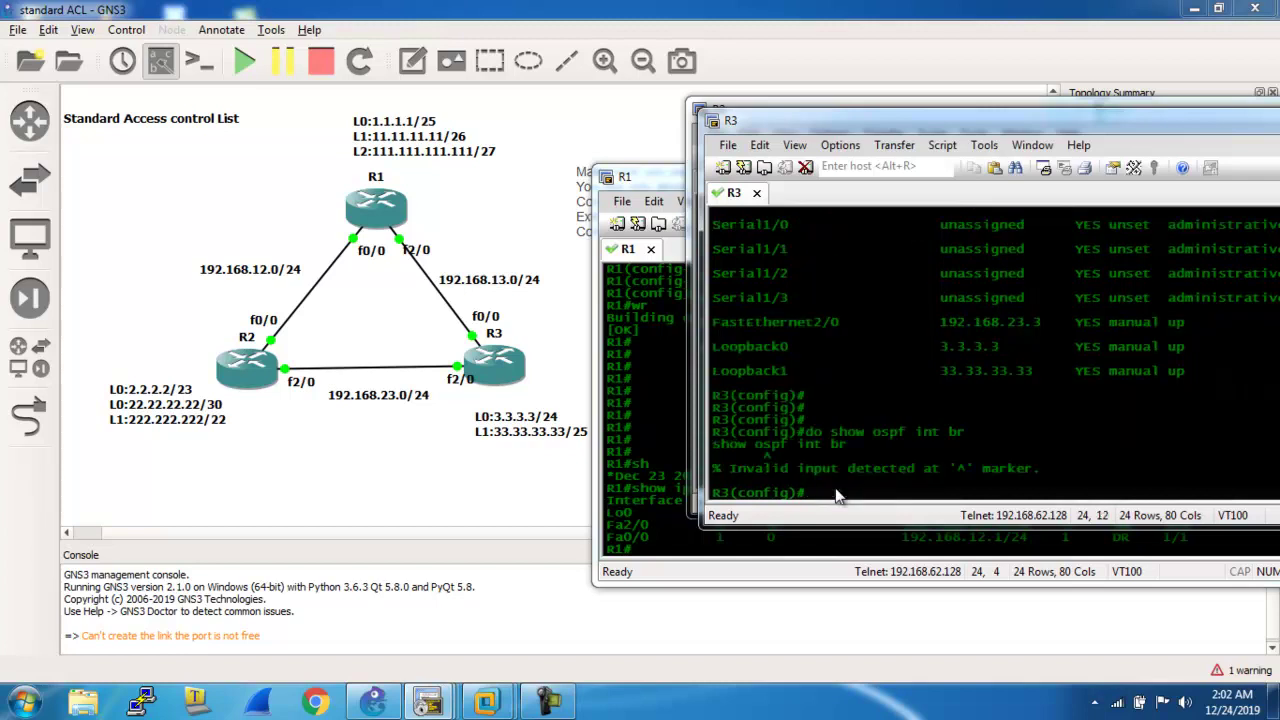
pyautogui.write('exit')
pyautogui.press('Return')
pyautogui.write('show ip ')
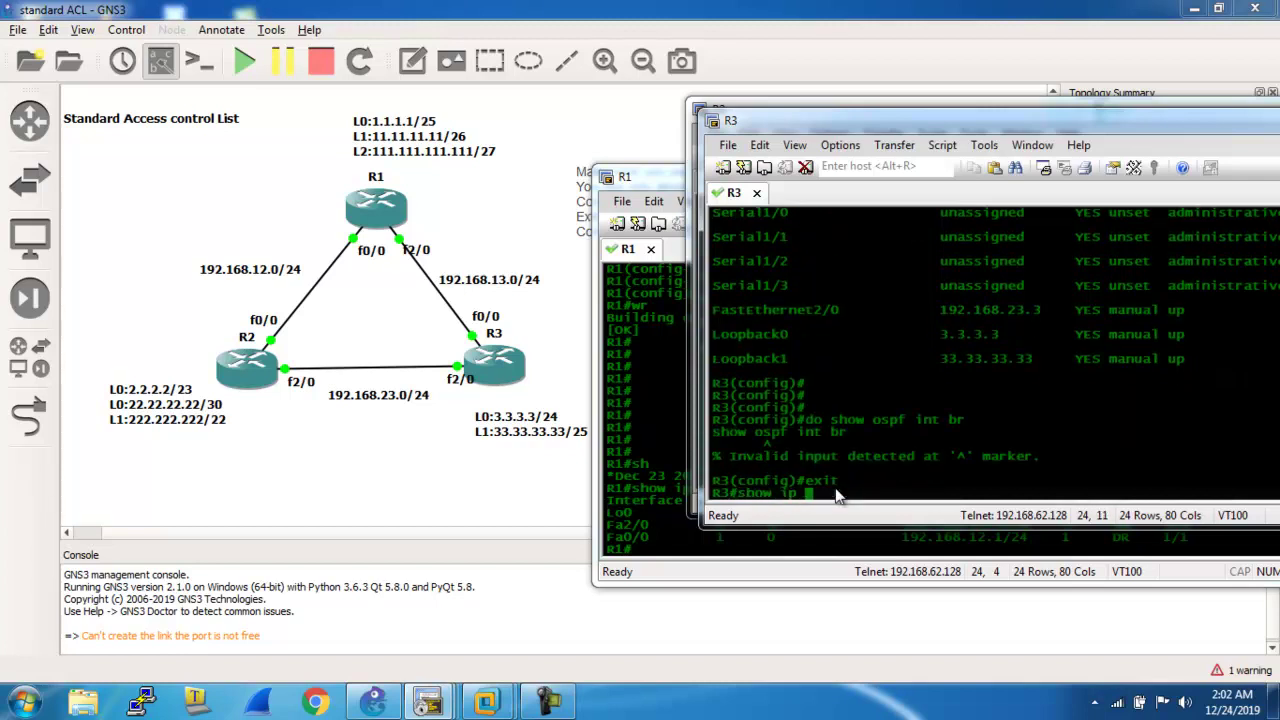
pyautogui.write('int ospf br')
pyautogui.press('Return')
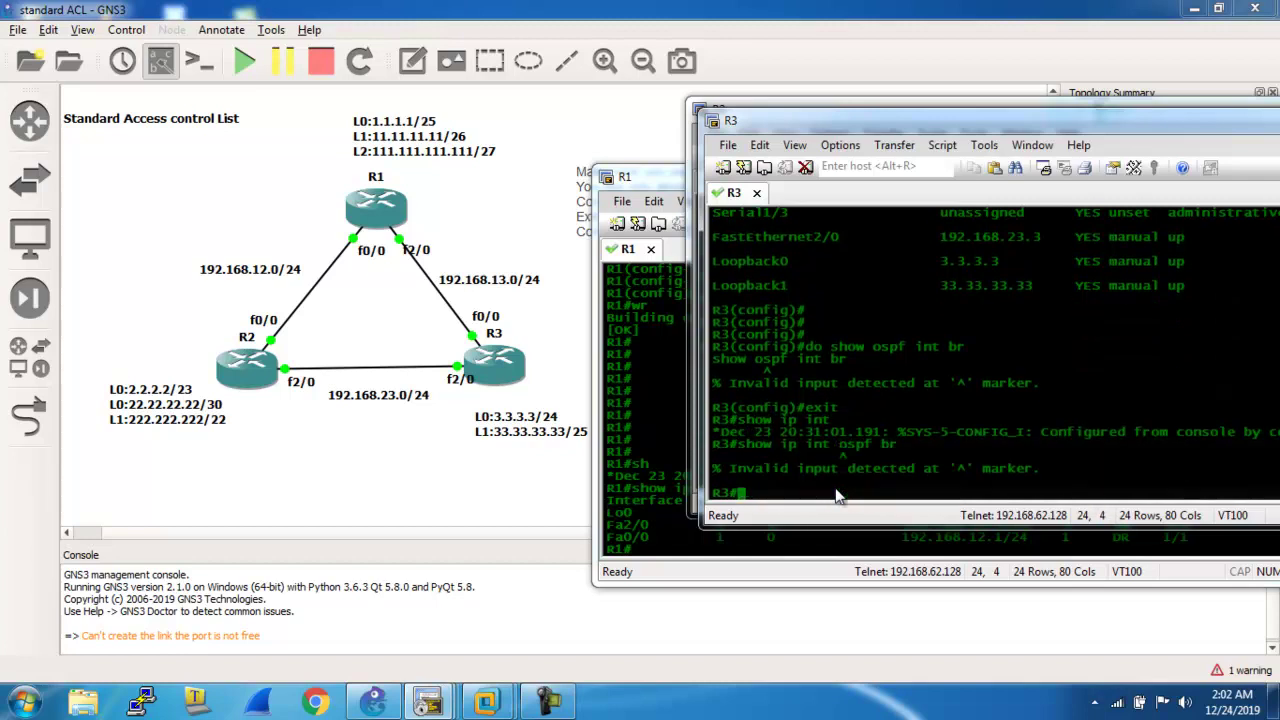
# Display R3's detailed OSPF interface information with "show ip ospf int".
pyautogui.write('show ip ospf int')
pyautogui.press('Return')
pyautogui.press('Return')
pyautogui.press('Return')
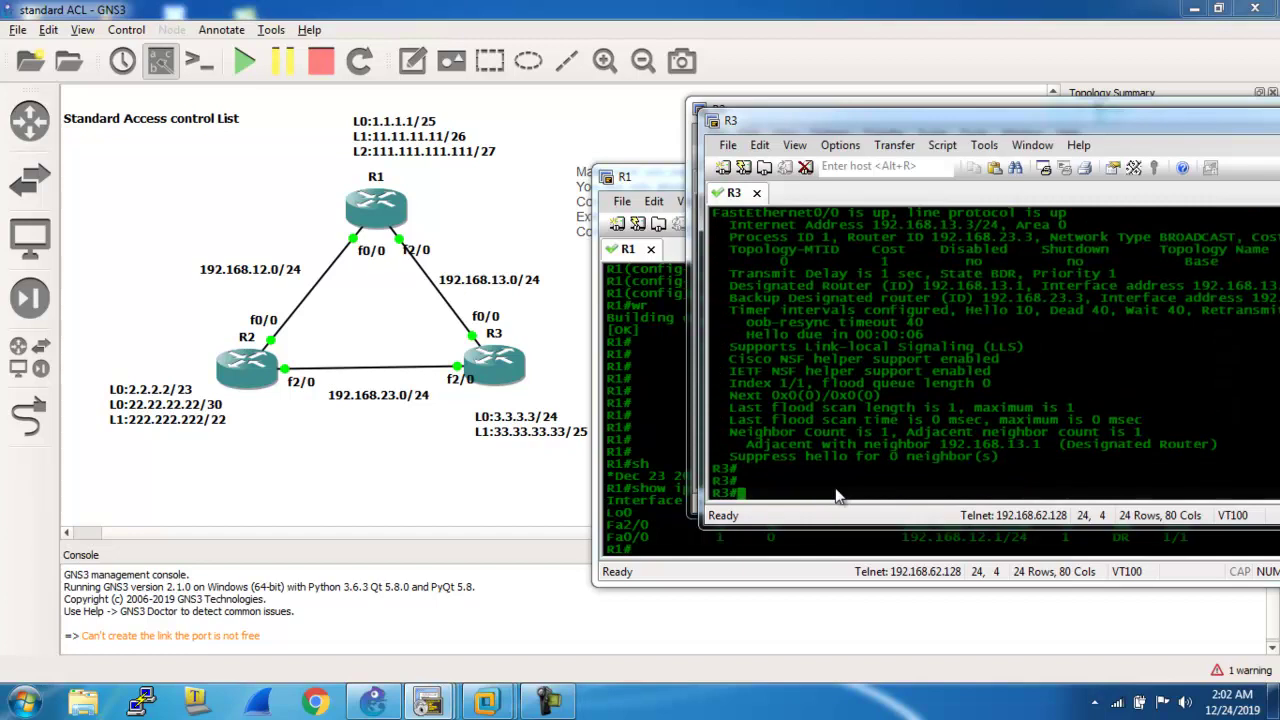
# Enter configuration mode on R3 and enable OSPF process 1 in area 0 on loopback l0.
pyautogui.write('aonfig t')
pyautogui.press('Return')
pyautogui.write('int')
pyautogui.press('BackSpace')
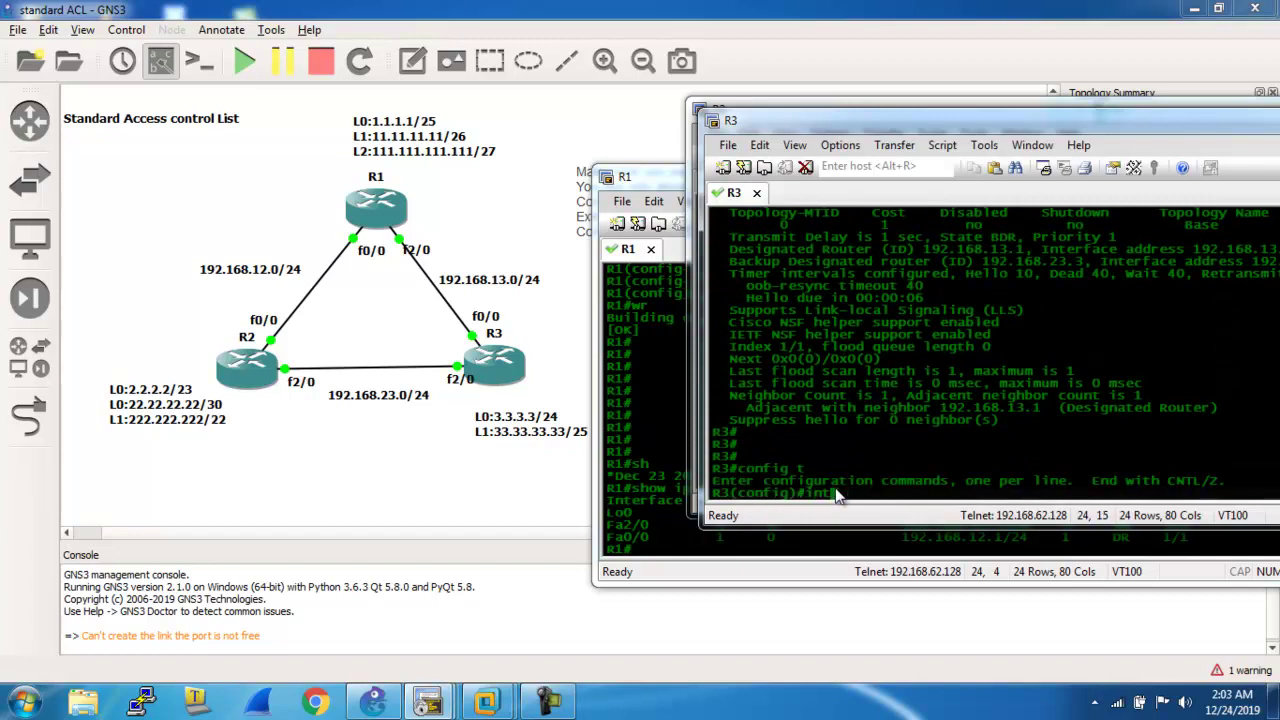
pyautogui.write('lo-')
pyautogui.press('Return')
pyautogui.write('int ')
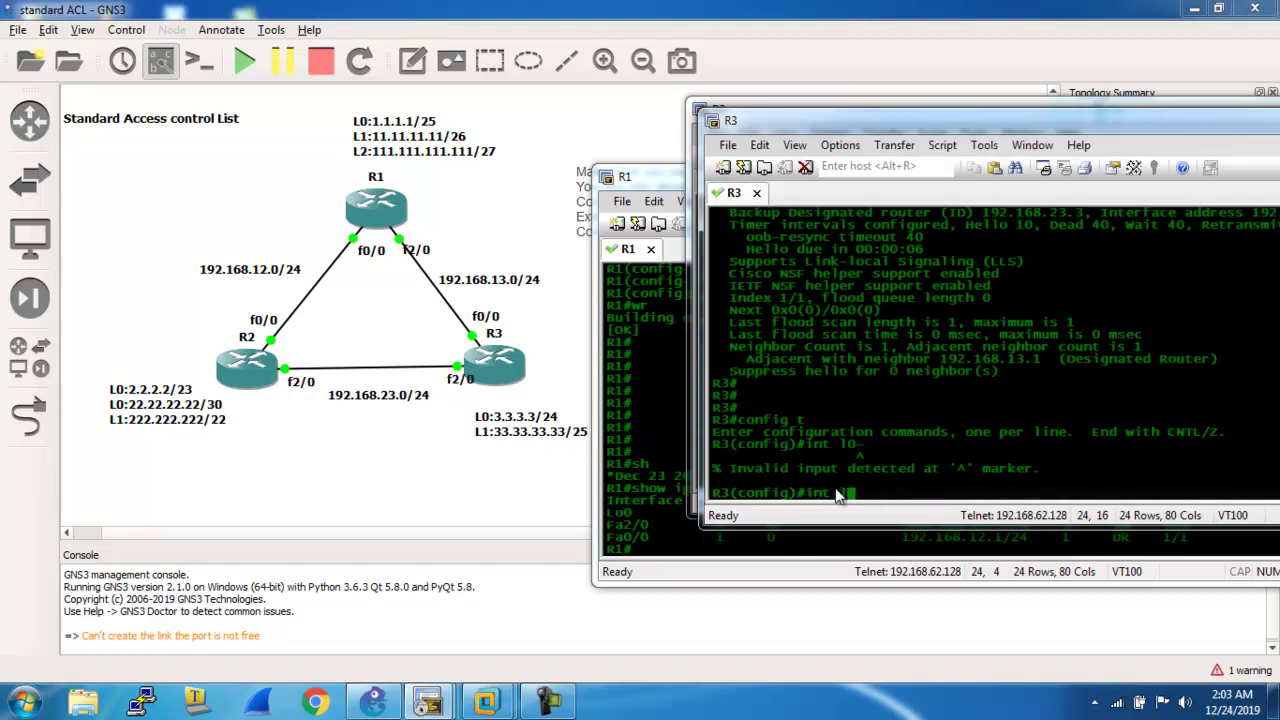
pyautogui.write('lo')
pyautogui.press('Return')
pyautogui.write('ip ospf 2')
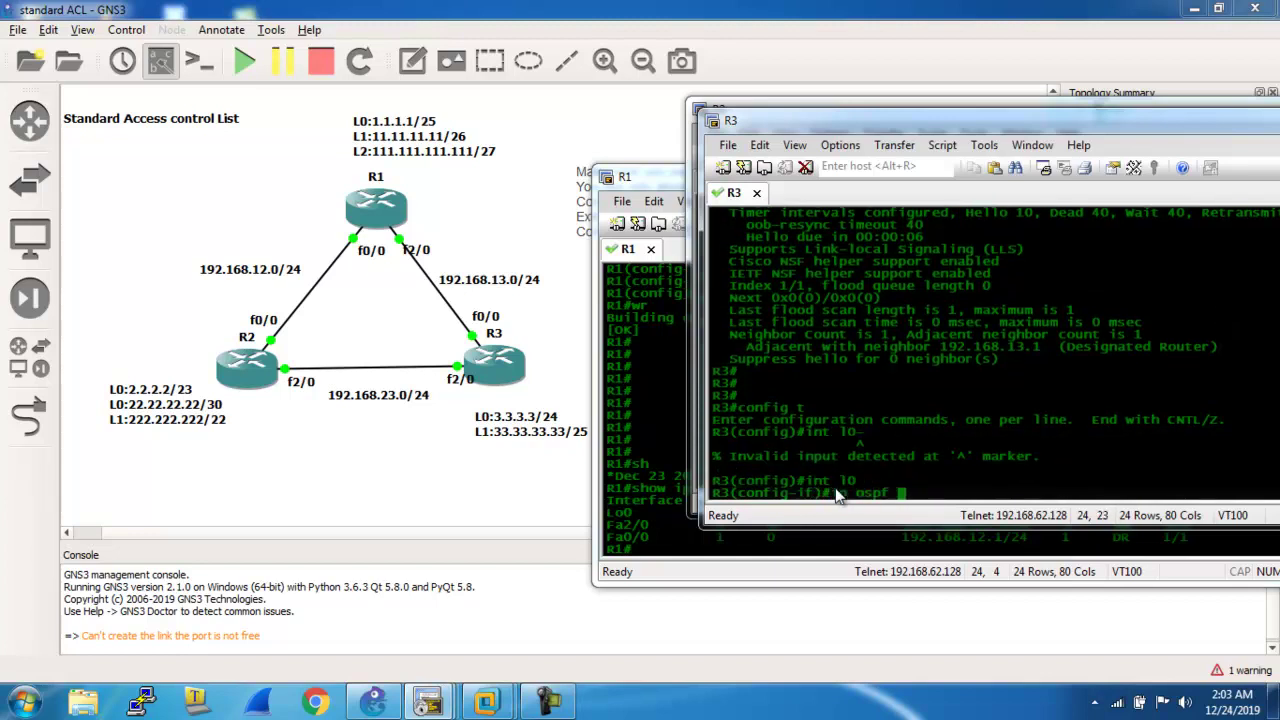
pyautogui.press('BackSpace')
pyautogui.press('BackSpace')
pyautogui.press('BackSpace')
pyautogui.write('1 area 0')
pyautogui.press('Return')
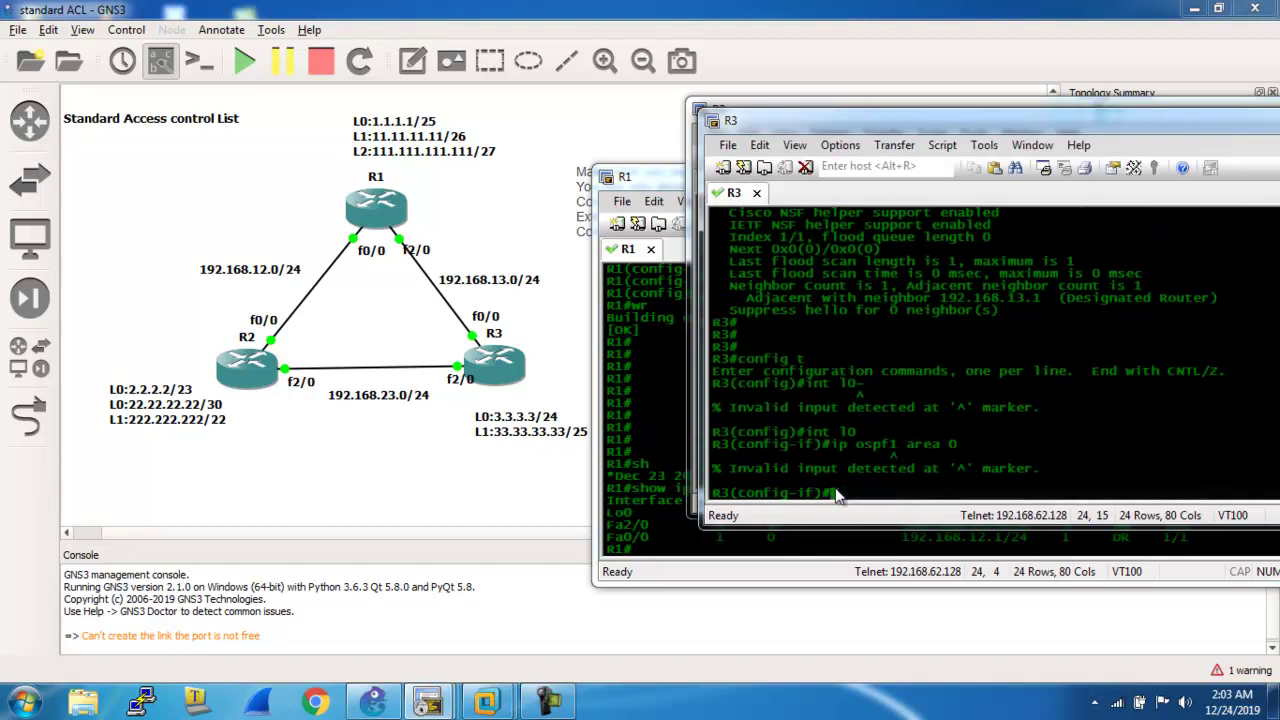
pyautogui.write('ip ospf 1 area 0')
pyautogui.press('Return')
pyautogui.write('exit')
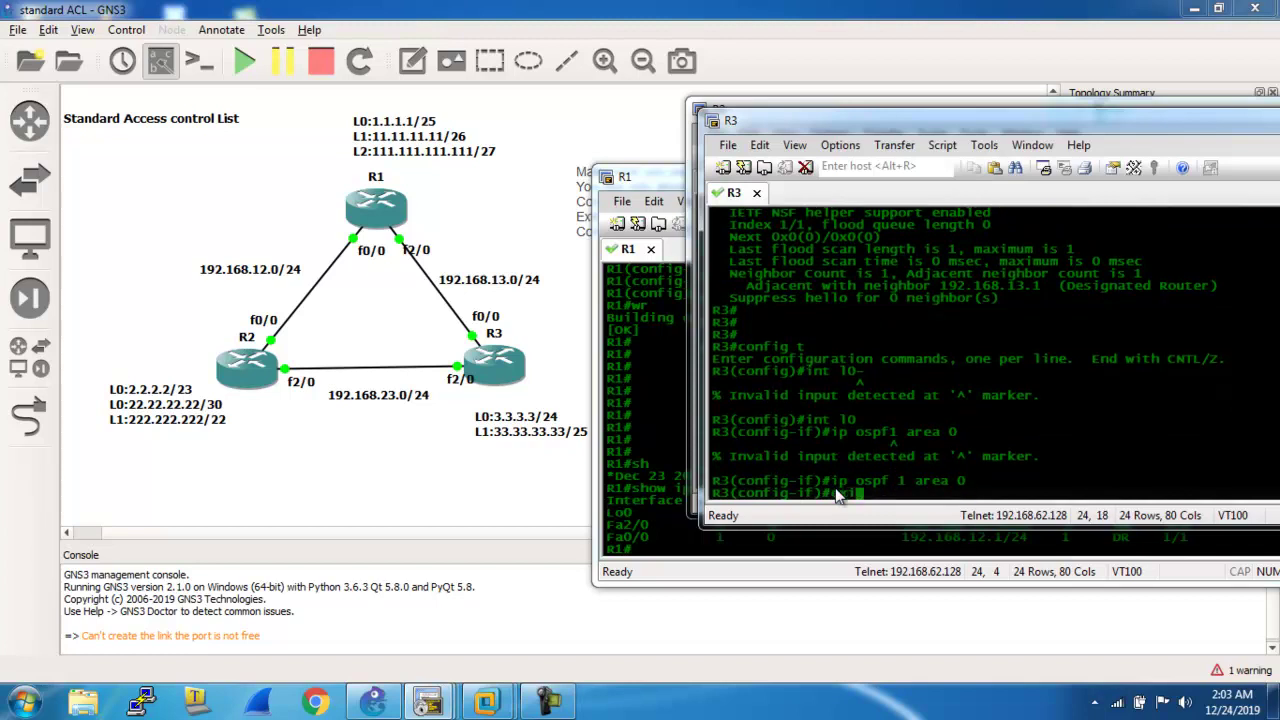
# Enable OSPF process 1 in area 0 on R3's loopback l1 and leave configuration mode.
pyautogui.press('Return')
pyautogui.write('int l')
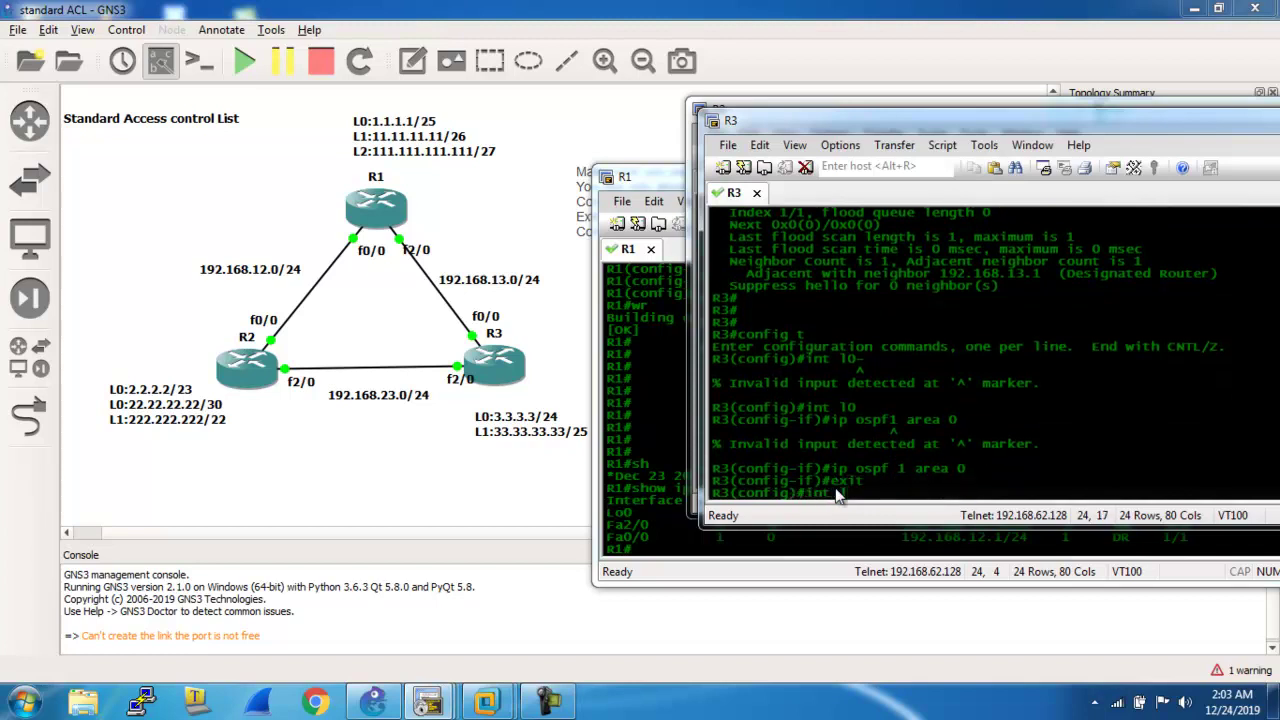
pyautogui.write('1')
pyautogui.press('Return')
pyautogui.write('ip ospf 1 a')
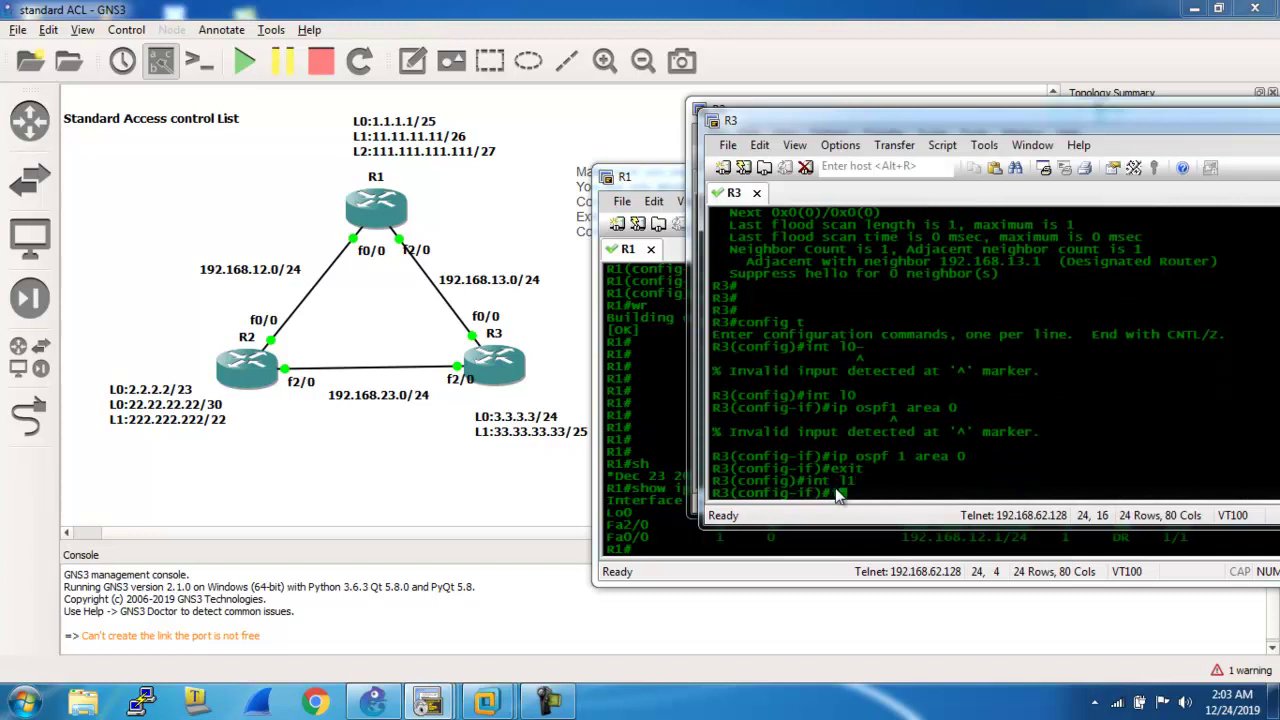
pyautogui.write('rea 0')
pyautogui.press('Return')
pyautogui.write('exit')
pyautogui.press('Return')
pyautogui.write('exit')
pyautogui.press('Return')
# Display R3's brief list of OSPF-enabled interfaces with "show ip ospf int br".
pyautogui.write('show ip ospf r')
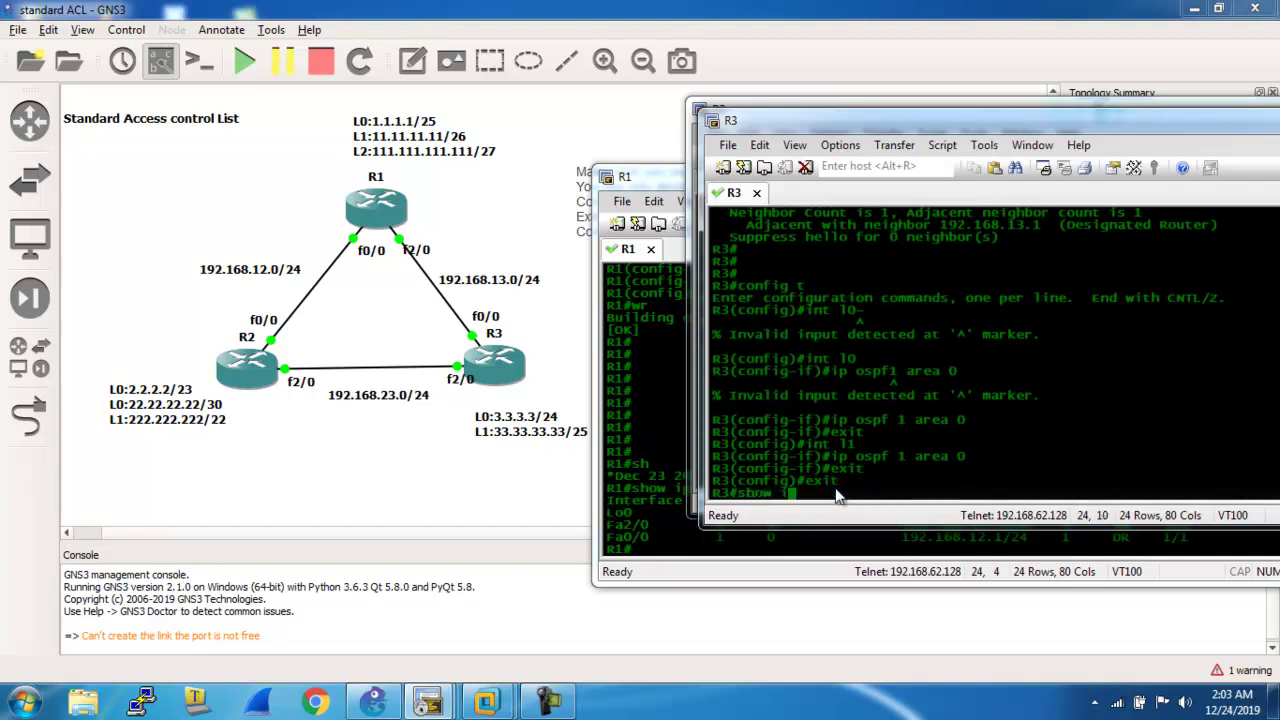
pyautogui.press('Return')
pyautogui.write('show ip ')
pyautogui.write('int ospf')
pyautogui.write('show ip ospf int')
pyautogui.write(' br')
pyautogui.press('Return')
pyautogui.press('Return')
pyautogui.press('Return')
pyautogui.press('Return')
pyautogui.press('Return')
pyautogui.press('Return')
pyautogui.press('Return')
pyautogui.press('Return')
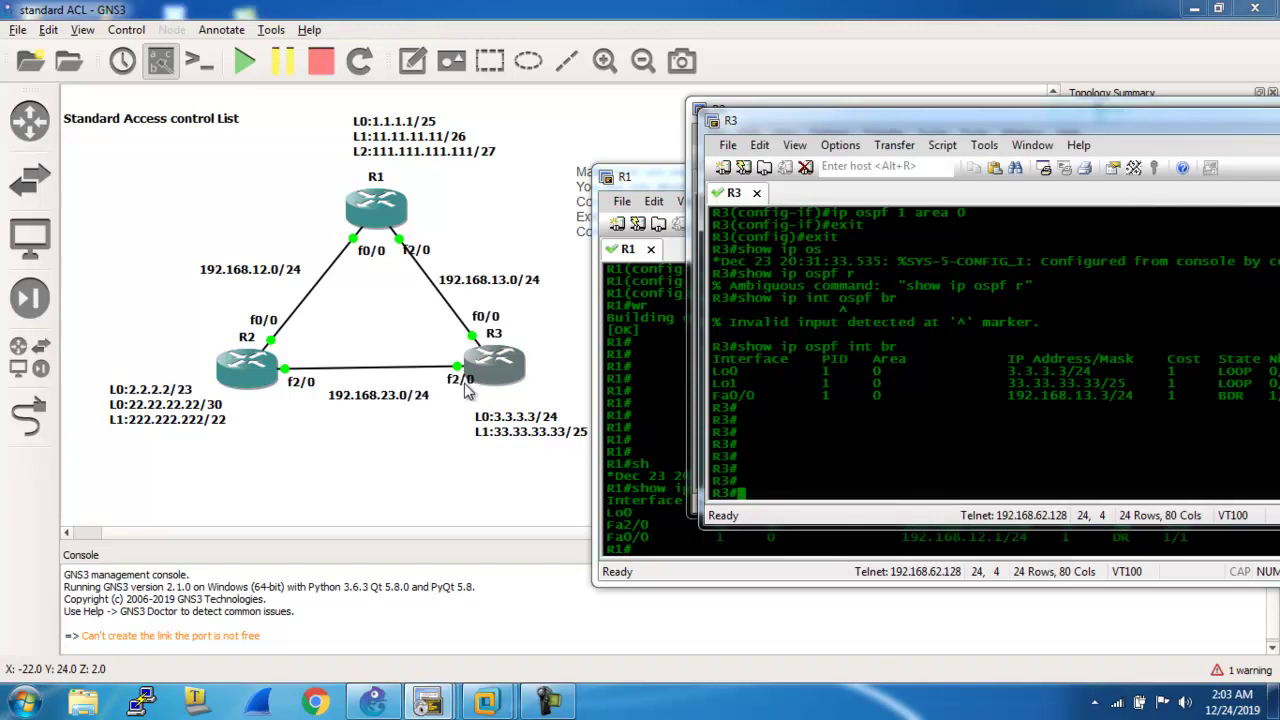
# Enter global configuration mode on R3.
pyautogui.write('config t')
pyautogui.press('Return')
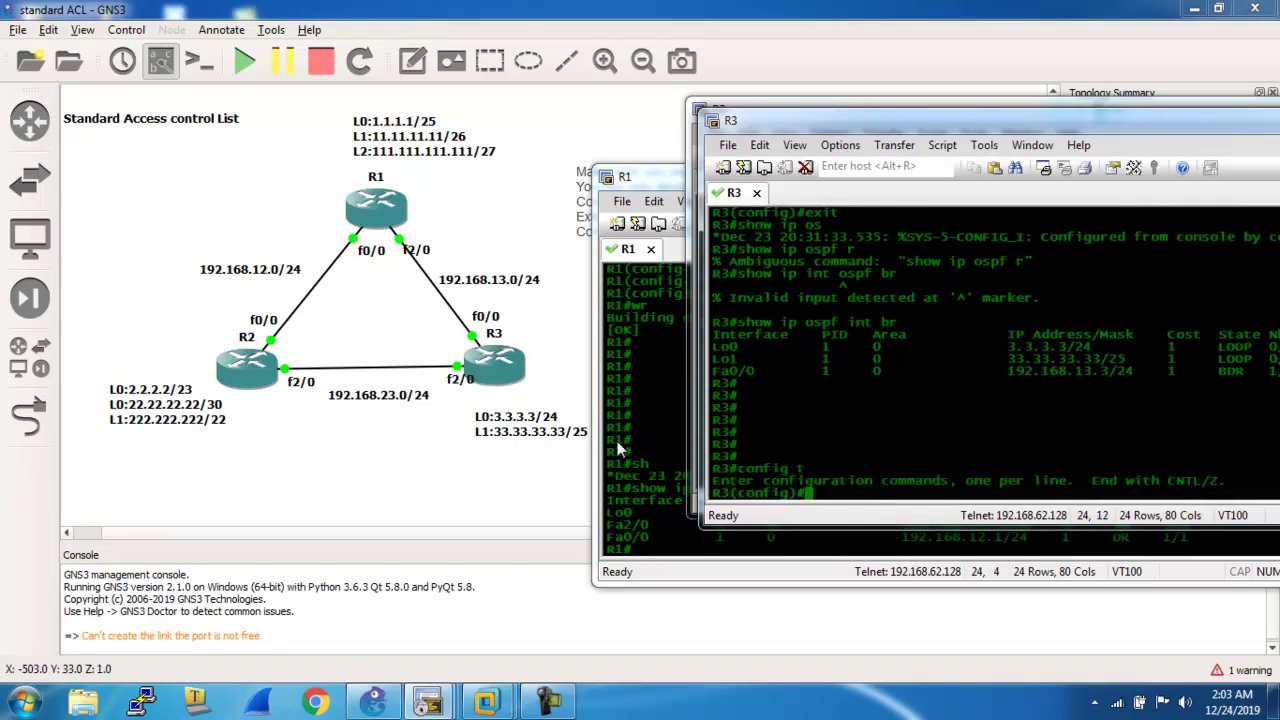
pyautogui.write('int fa20')
pyautogui.press('Return')
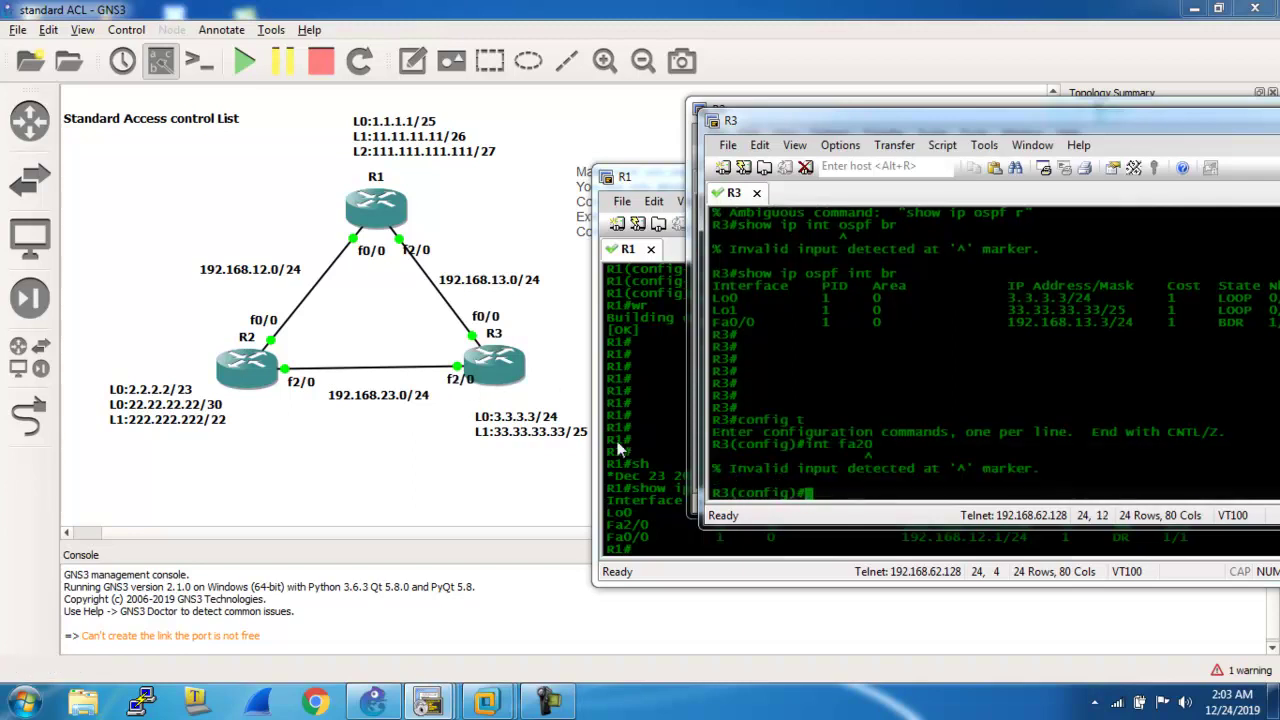
pyautogui.write('int fa2/0')
pyautogui.press('Return')
pyautogui.write('ip ospf')
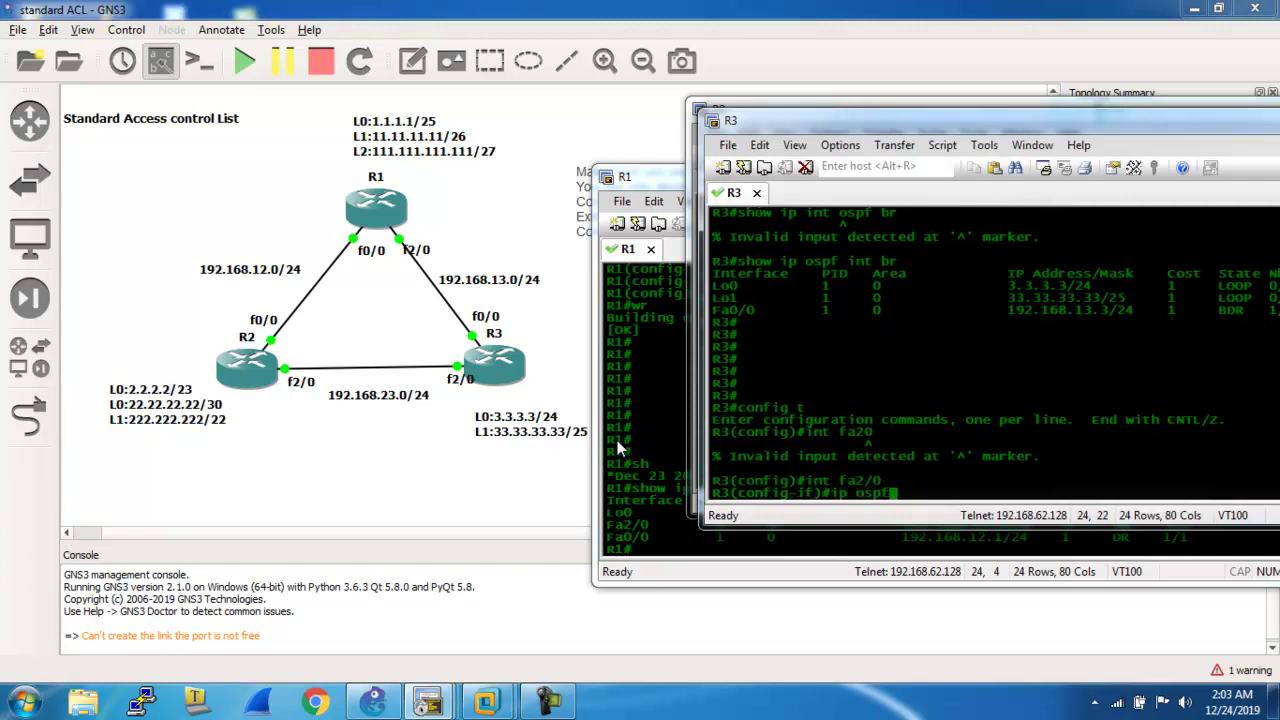
pyautogui.press('BackSpace')
pyautogui.press('BackSpace')
pyautogui.press('BackSpace')
pyautogui.press('BackSpace')
pyautogui.press('BackSpace')
pyautogui.press('BackSpace')
pyautogui.press('BackSpace')
pyautogui.write('exit')
pyautogui.press('Return')
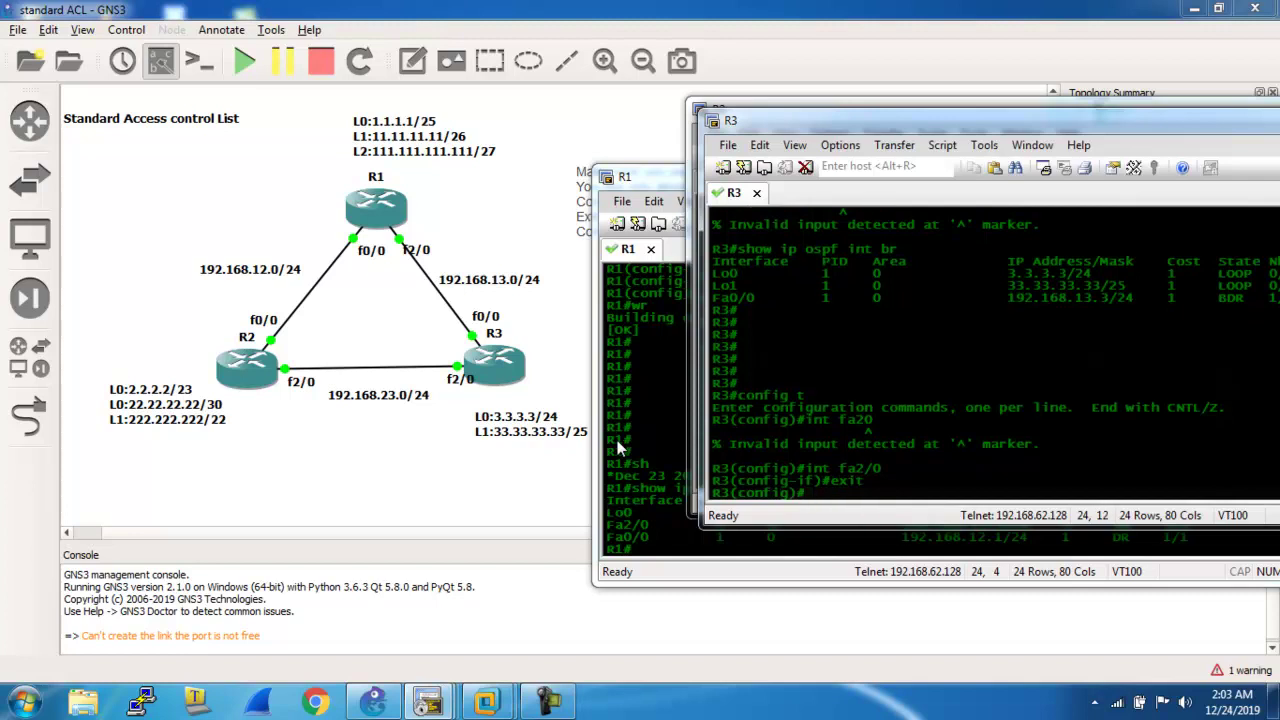
pyautogui.write('router ospf 2')
pyautogui.press('Return')
pyautogui.write('exit')
pyautogui.press('Return')
pyautogui.write('no router ospf 2')
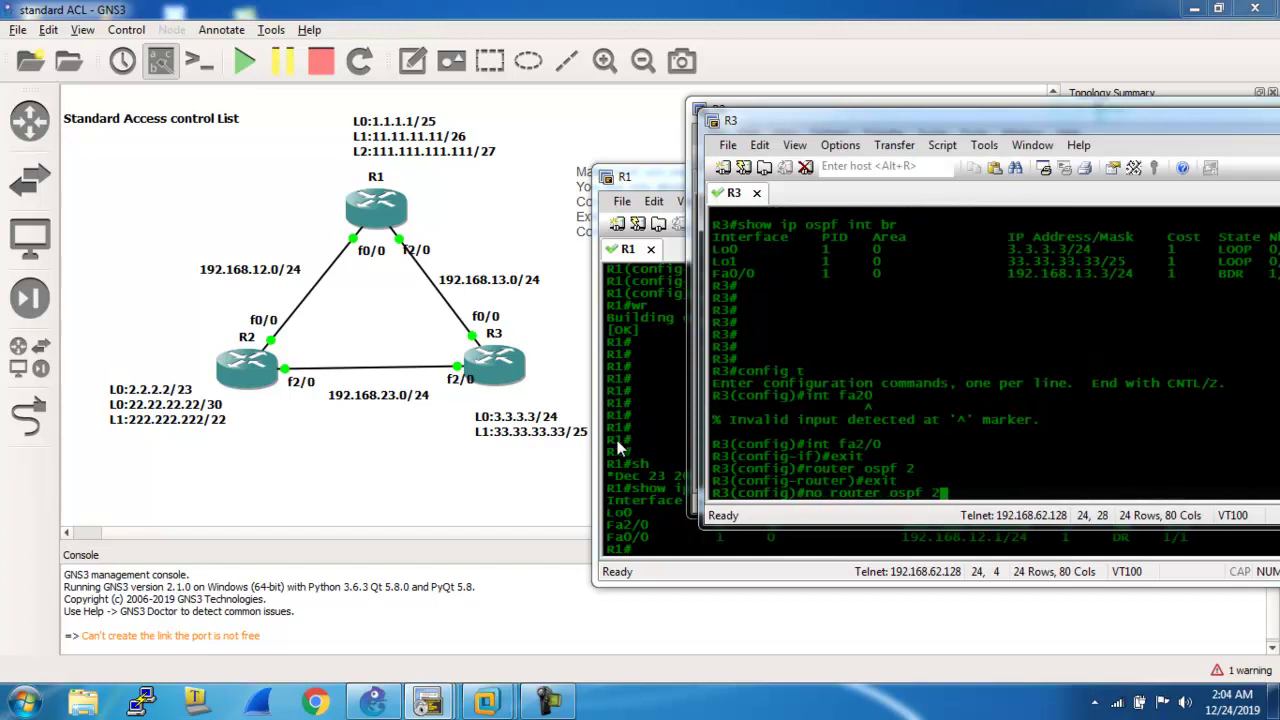
pyautogui.press('Return')
# Advertise network 192.168.23.0 with wildcard 0.0.0.255 in area 0 under OSPF process 1 on R3.
pyautogui.write('router ospf 1')
pyautogui.press('Return')
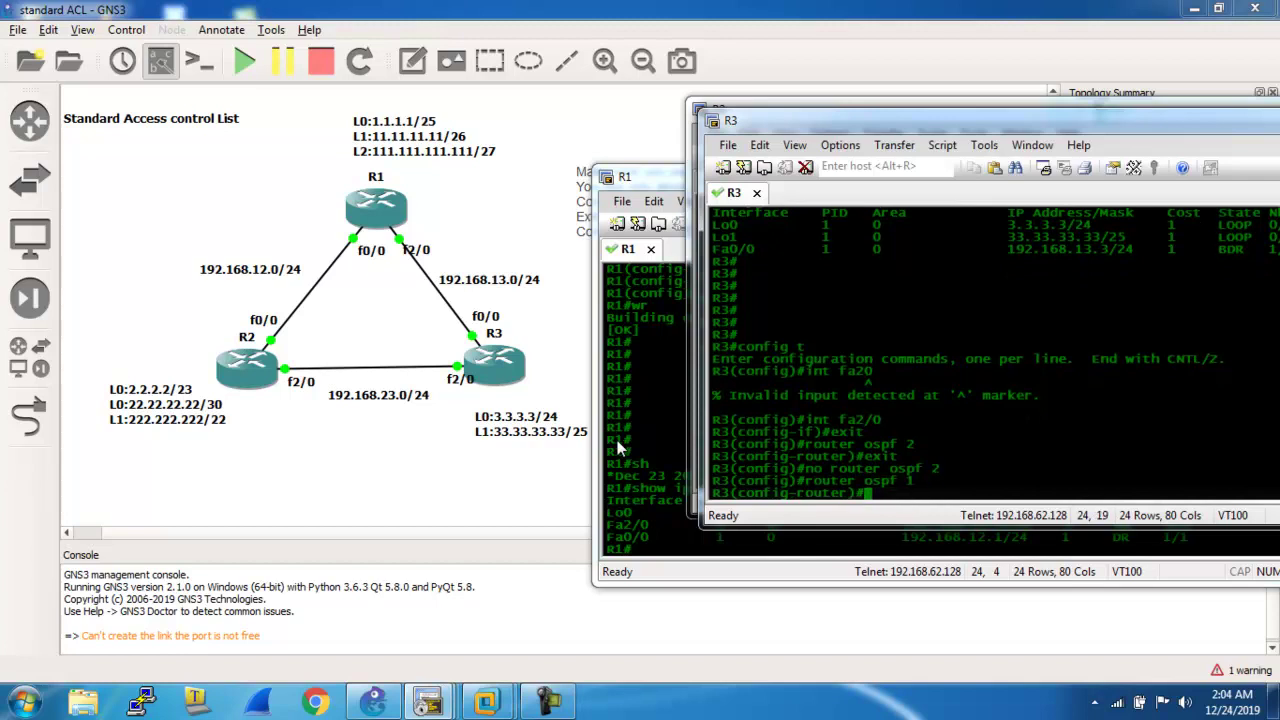
pyautogui.write('net')
pyautogui.press('Tab')
pyautogui.write('192.168')
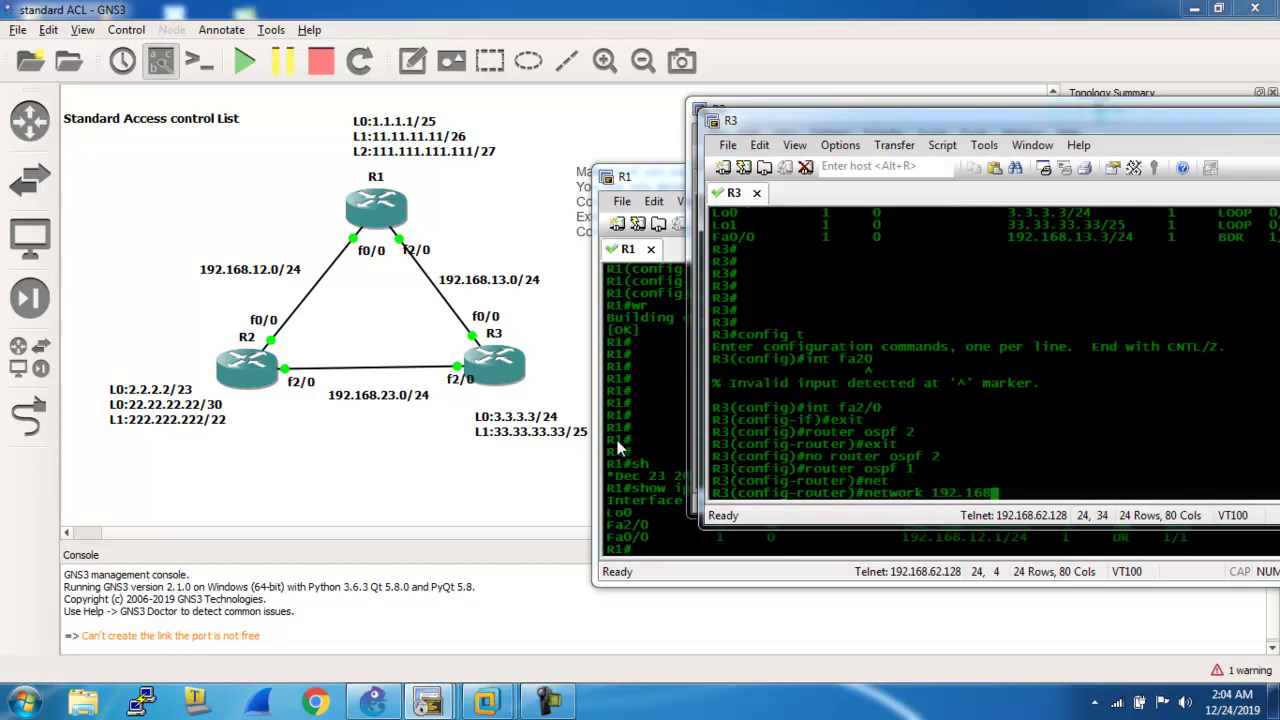
pyautogui.write('.23.0 0.0.0.255 area 0')
pyautogui.press('Return')
pyautogui.write('exit')
pyautogui.press('Return')
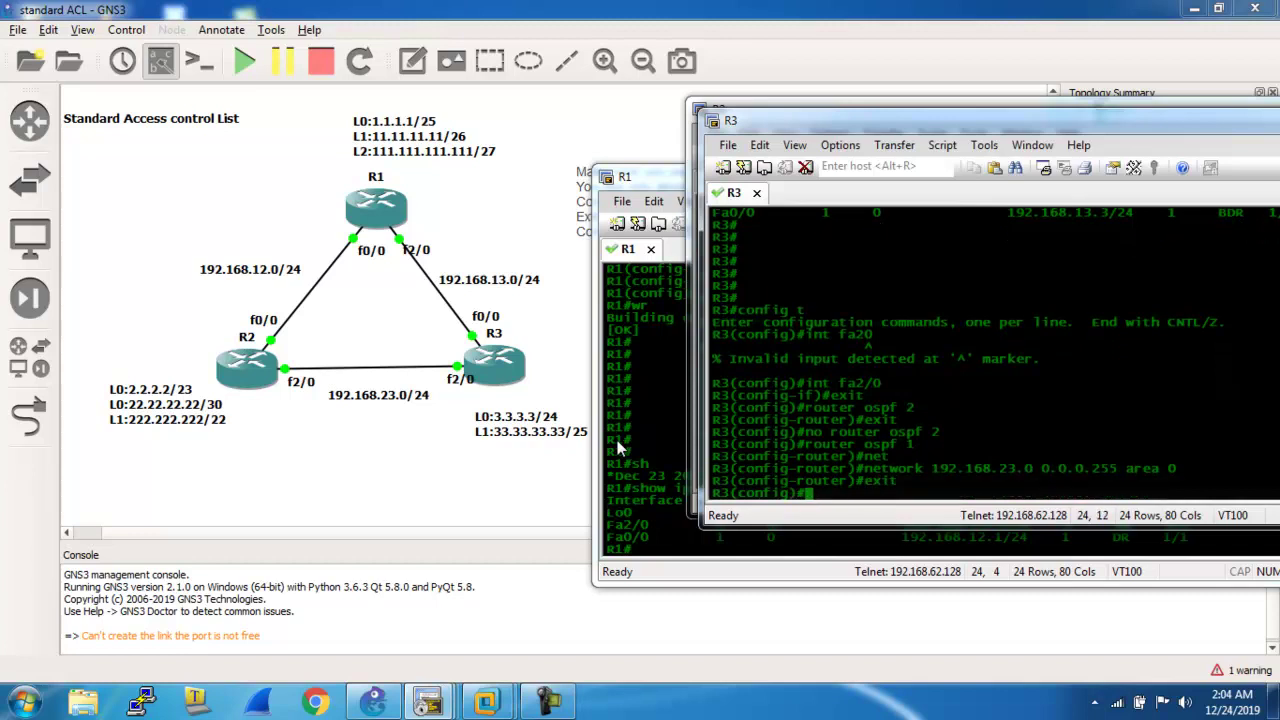
# Leave configuration mode on R3 and save the router's configuration with "wr".
pyautogui.write('exit')
pyautogui.press('Return')
pyautogui.write('wr')
pyautogui.press('Return')
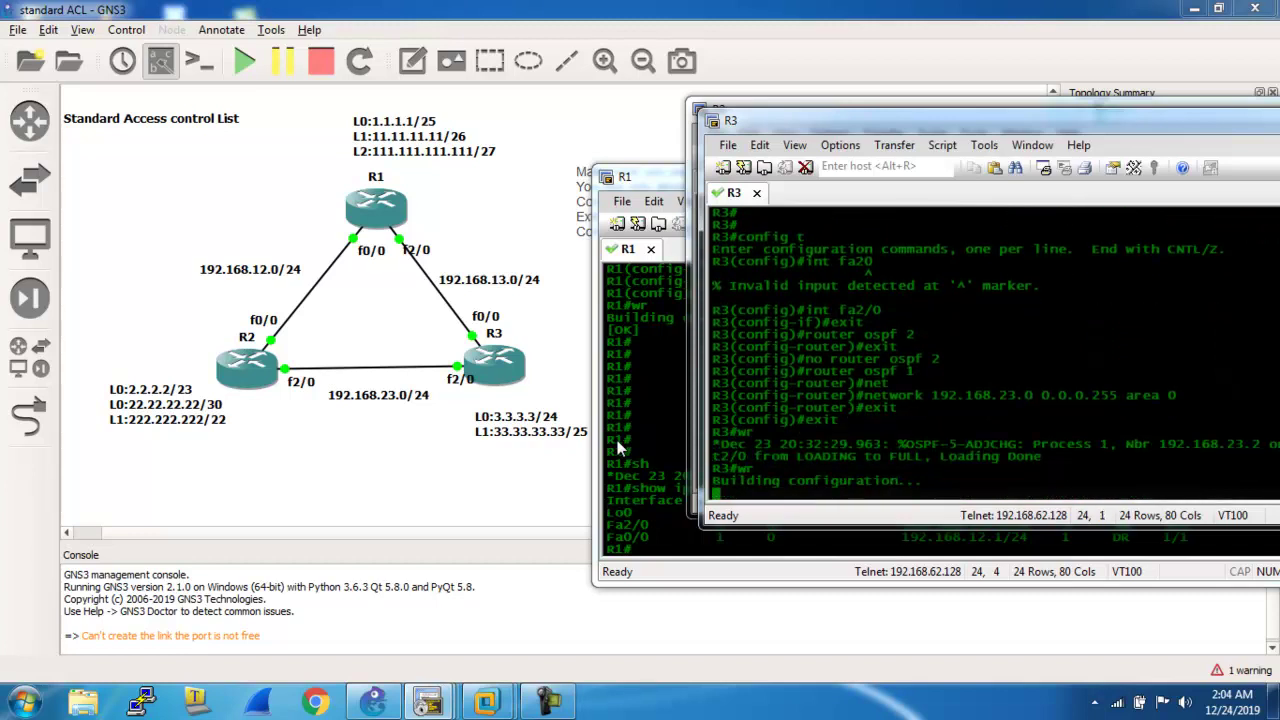
pyautogui.press('Return')
pyautogui.press('Return')
pyautogui.press('Return')
pyautogui.press('Return')
pyautogui.press('Return')
pyautogui.press('Return')
pyautogui.press('Return')
pyautogui.press('Return')
pyautogui.press('Return')
pyautogui.press('Return')
pyautogui.press('Return')
pyautogui.press('Return')
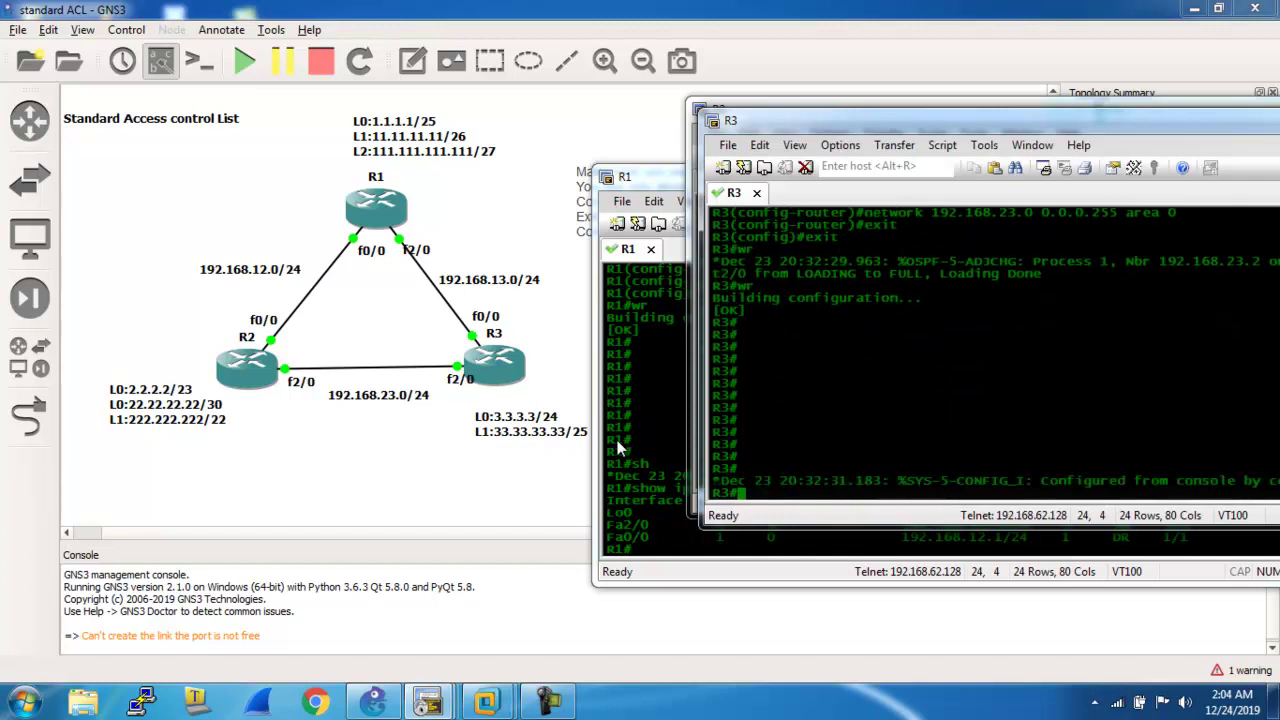
pyautogui.write('s')
pyautogui.press('BackSpace')
pyautogui.write('wr')
pyautogui.press('Return')
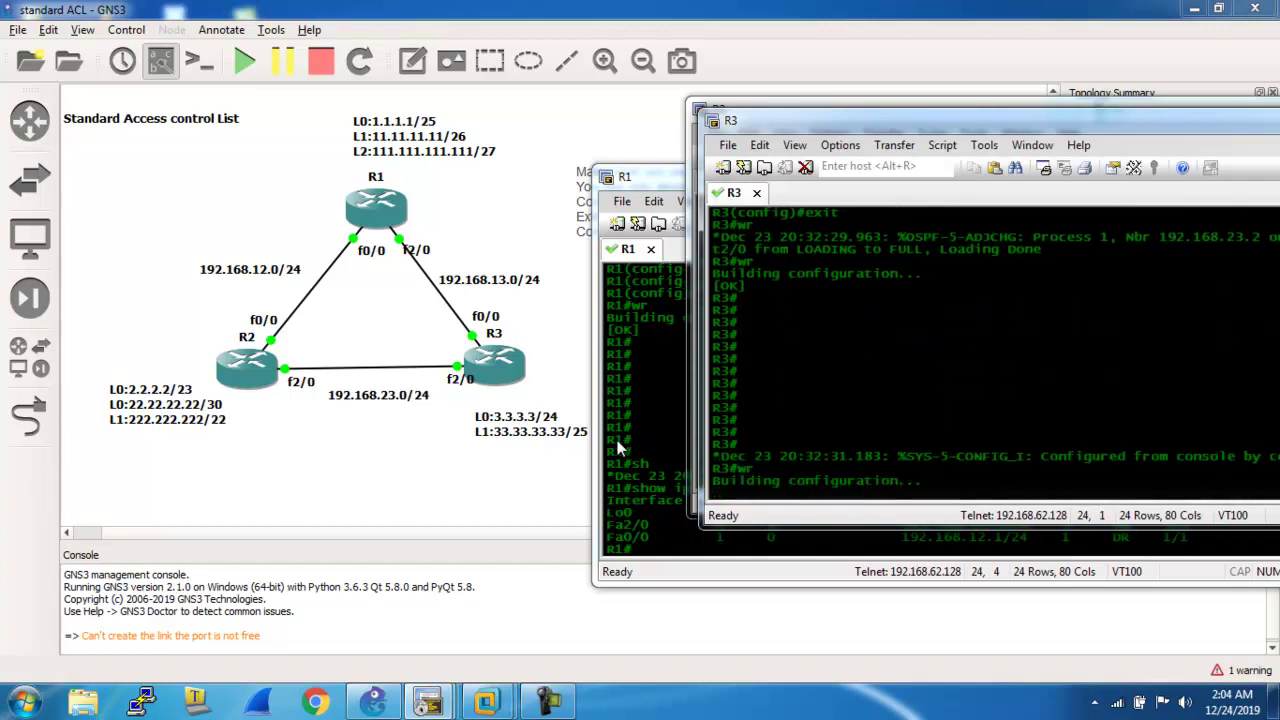
pyautogui.press('Return')
pyautogui.press('Return')
pyautogui.press('Return')
# Check R3's OSPF interfaces again with "show ip ospf int br".
pyautogui.write('show ip ospf int ')
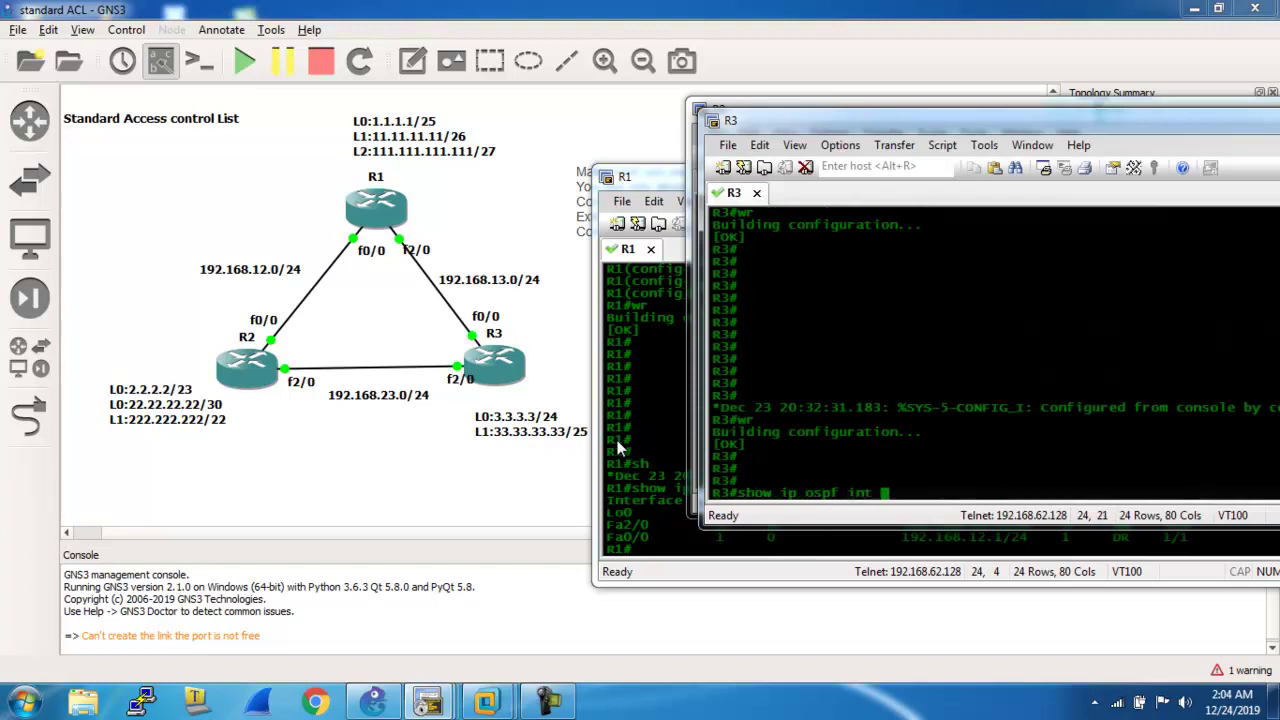
pyautogui.write('br')
pyautogui.press('Return')
pyautogui.press('Return')
pyautogui.press('Return')
pyautogui.press('Return')
pyautogui.press('Return')
pyautogui.press('Return')
# Ping R1's loopback 1.1.1.1 and R2's loopback 2.2.2.2 from R3.
pyautogui.write('ping 1.1.1.1')
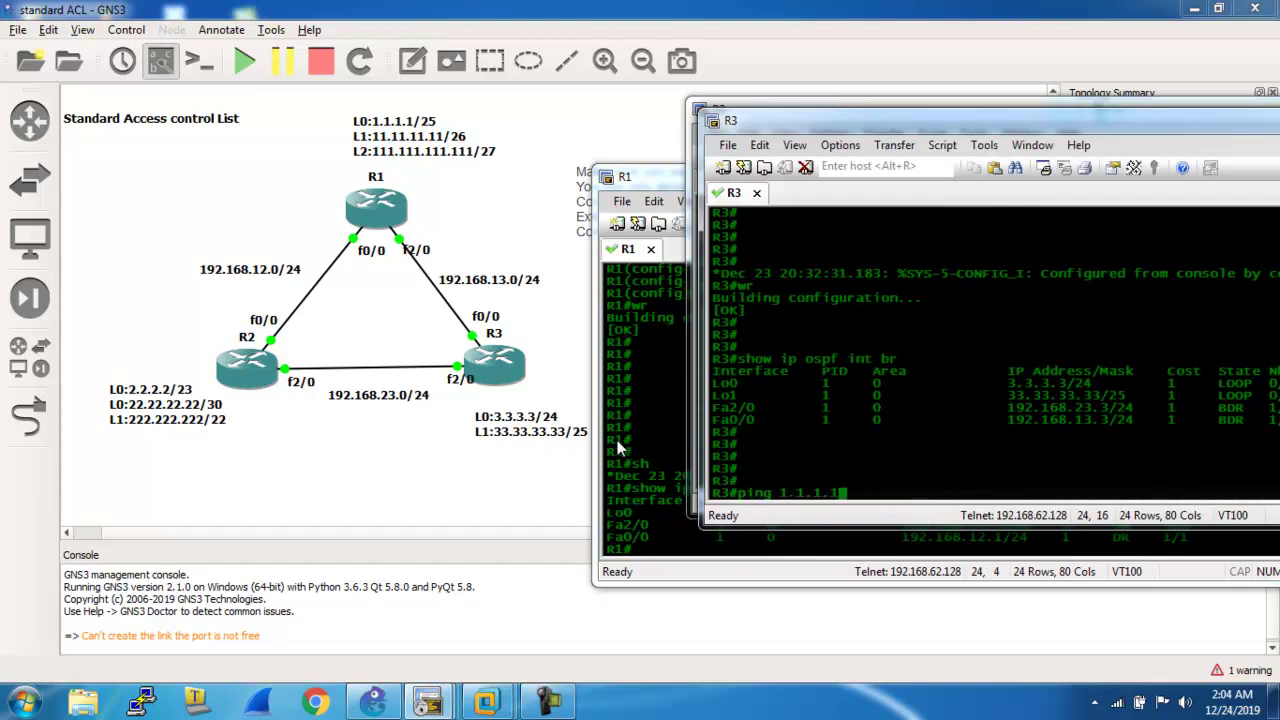
pyautogui.press('Return')
pyautogui.write('ping 2.2.2.2')
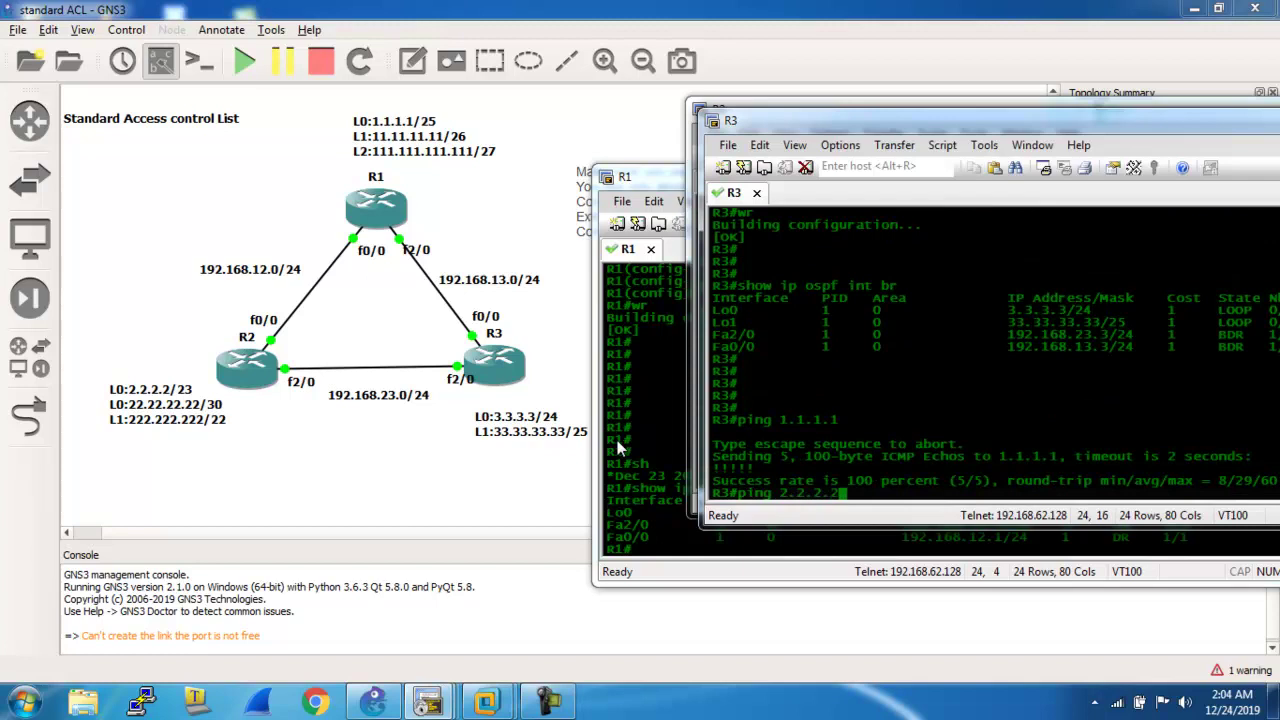
pyautogui.press('Return')
# Display R3's OSPF neighbors with "show ip ospf neighbor".
pyautogui.write('show ip ospf nie')
pyautogui.press('Tab')
pyautogui.press('BackSpace')
pyautogui.press('BackSpace')
pyautogui.write('ei')
pyautogui.press('Tab')
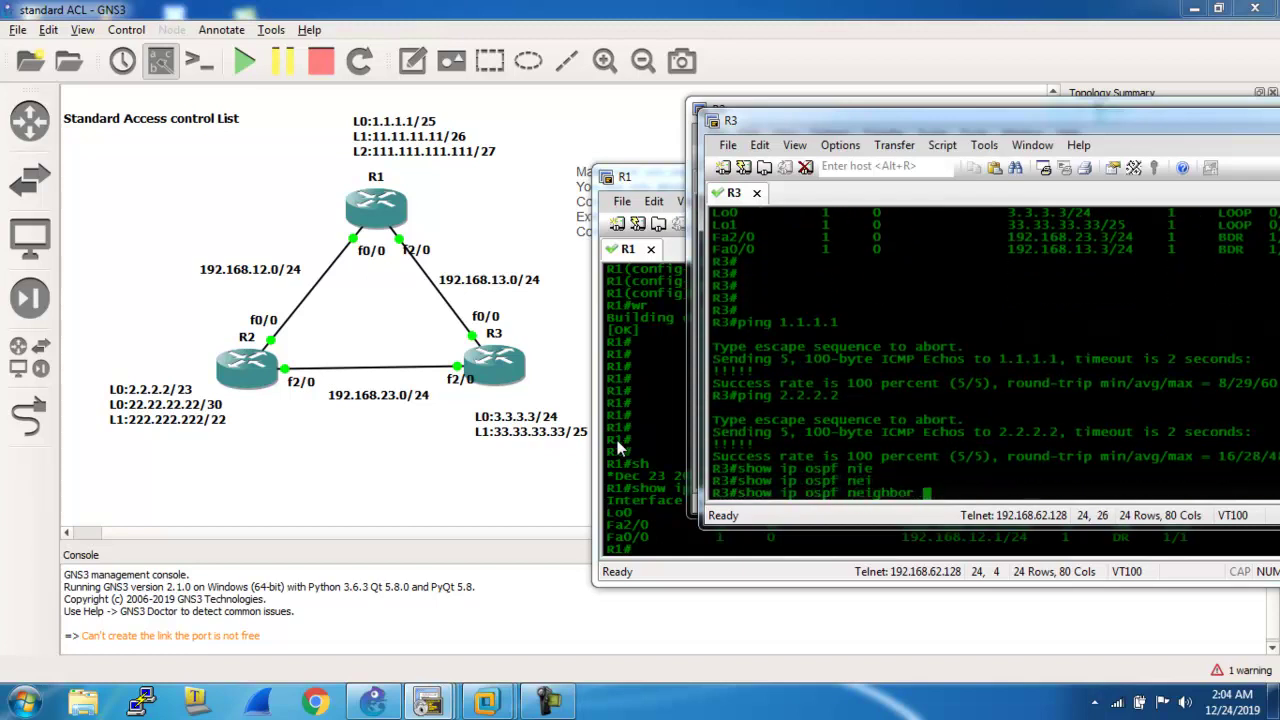
pyautogui.press('Return')
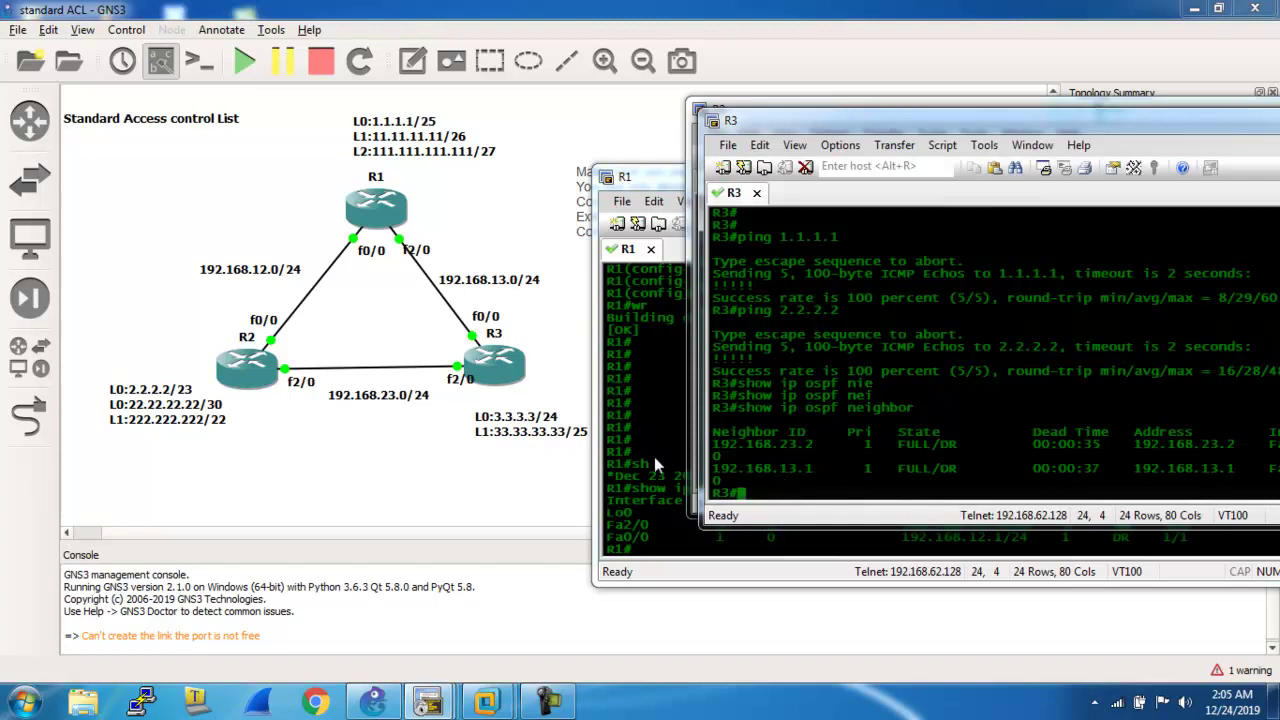
# Minimize the R3, R2 and R1 console windows and read the access-list tasks beside the topology.
pyautogui.moveTo(982, 123); pyautogui.dragTo(681, 159)
pyautogui.click(1025, 153)
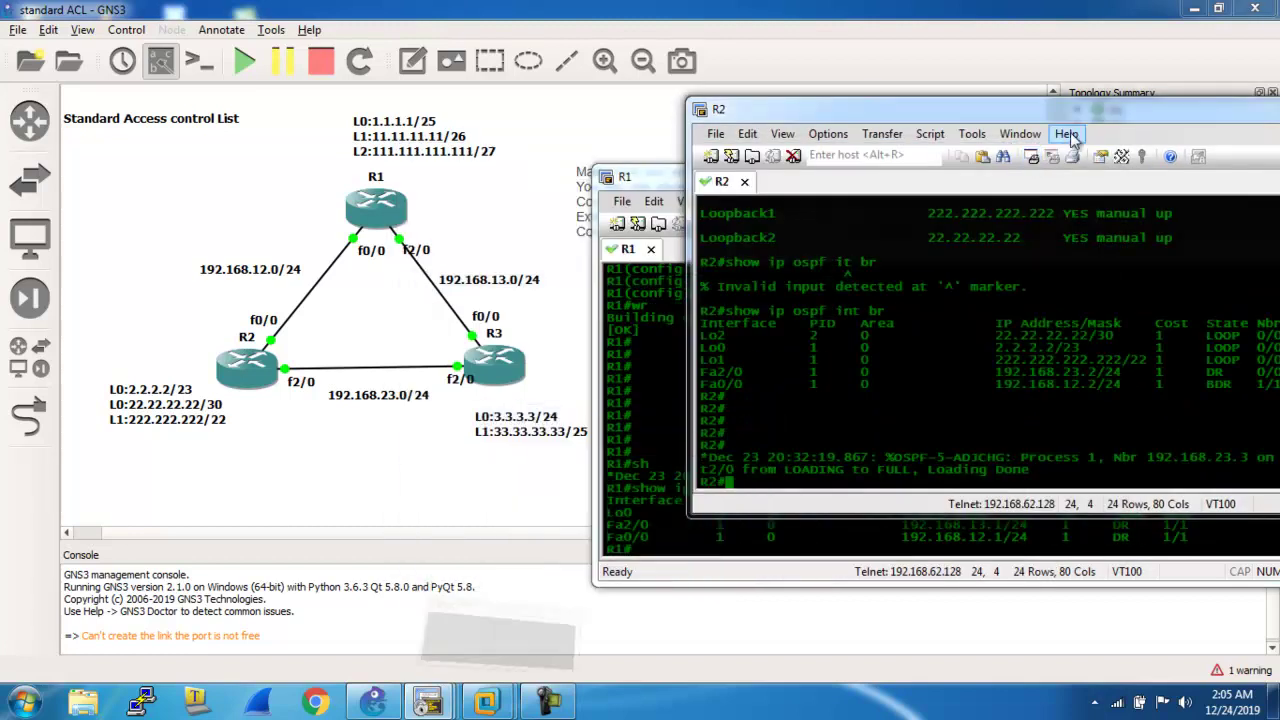
pyautogui.moveTo(1147, 120); pyautogui.dragTo(815, 147)
pyautogui.click(981, 133)
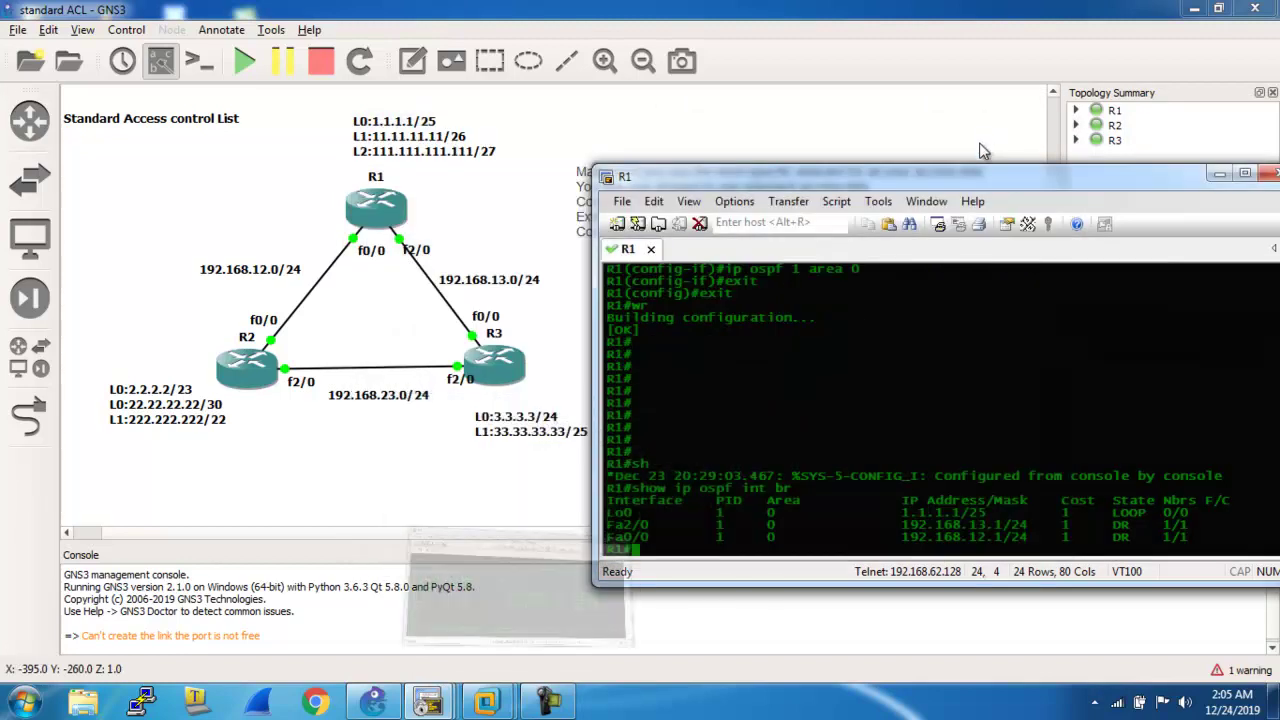
pyautogui.moveTo(1079, 168); pyautogui.dragTo(855, 167)
pyautogui.click(989, 159)
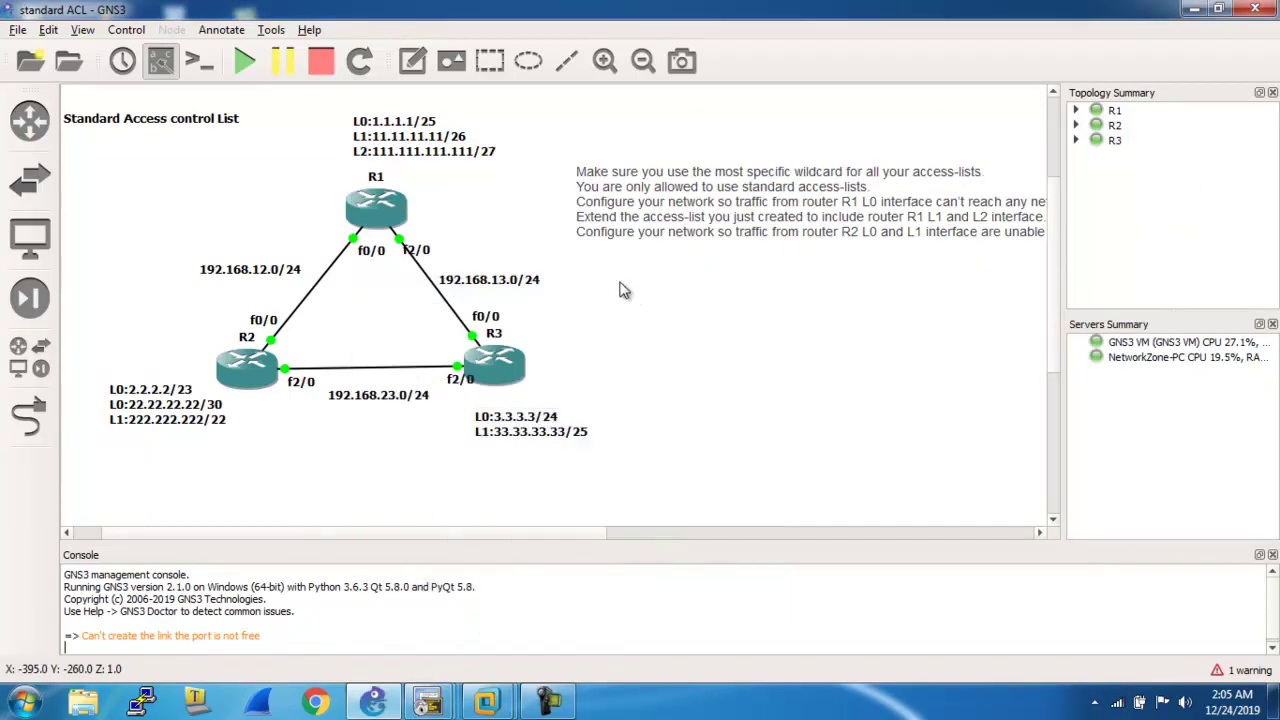
pyautogui.click(582, 628)
pyautogui.click(505, 598)
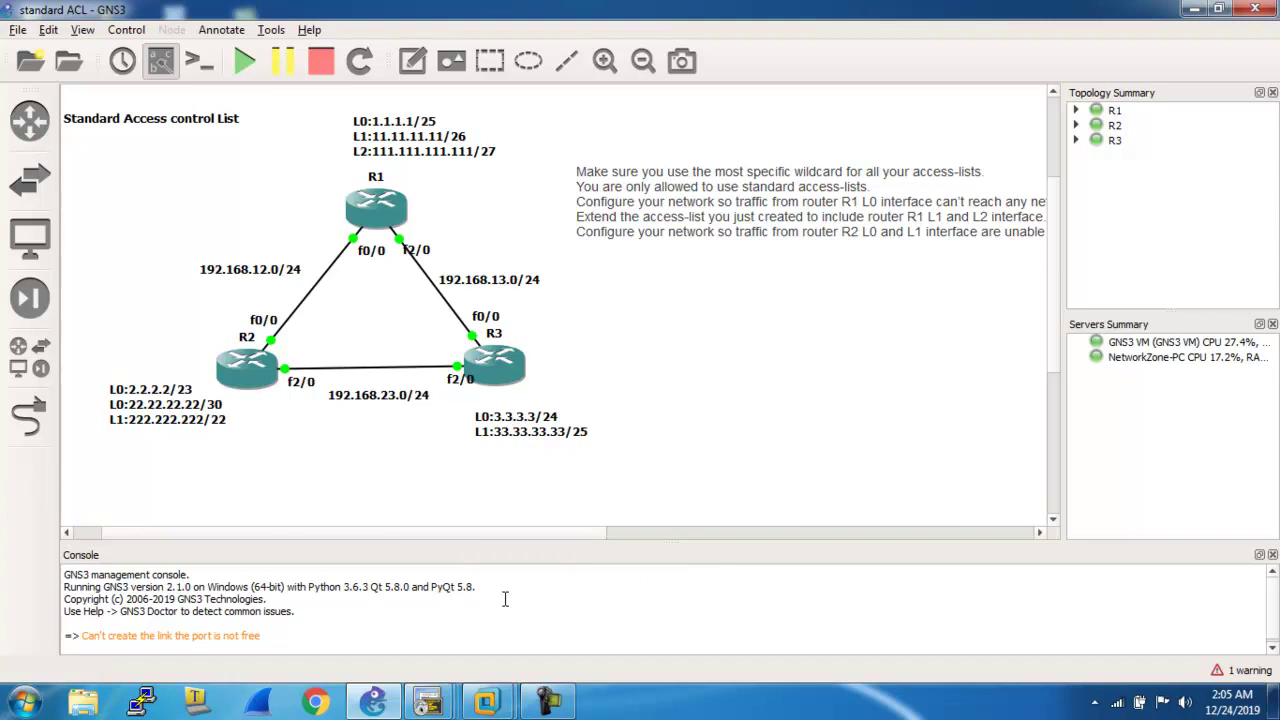
# Reopen the R2 console, move it clear of the topology diagram, and enter global configuration mode.
pyautogui.click(427, 702)
pyautogui.click(197, 622)
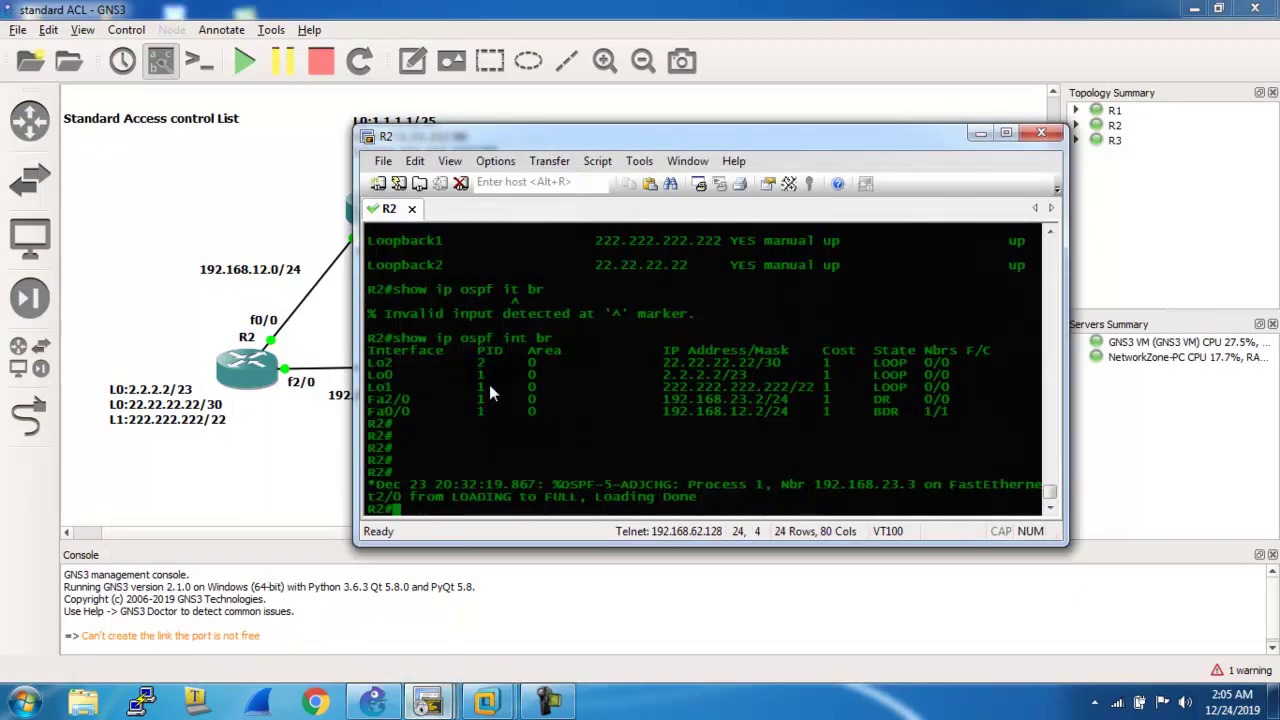
pyautogui.moveTo(601, 149); pyautogui.dragTo(851, 143)
pyautogui.write('config t')
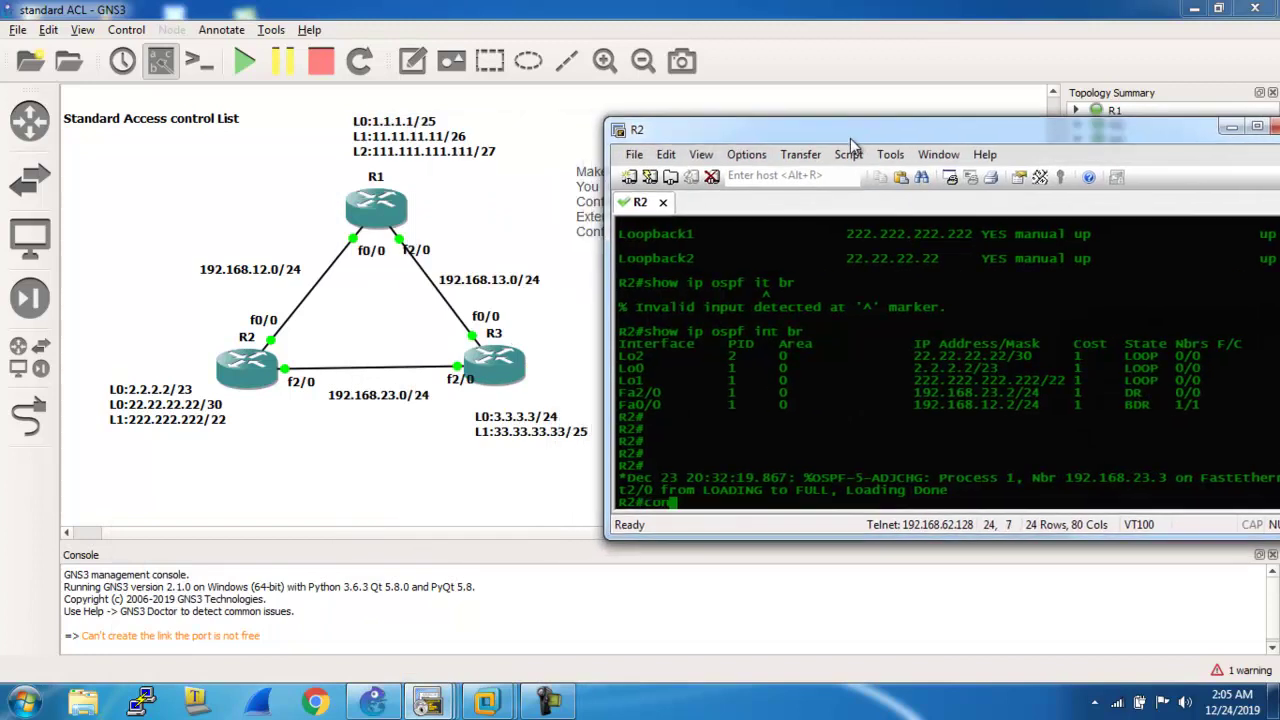
pyautogui.press('Return')
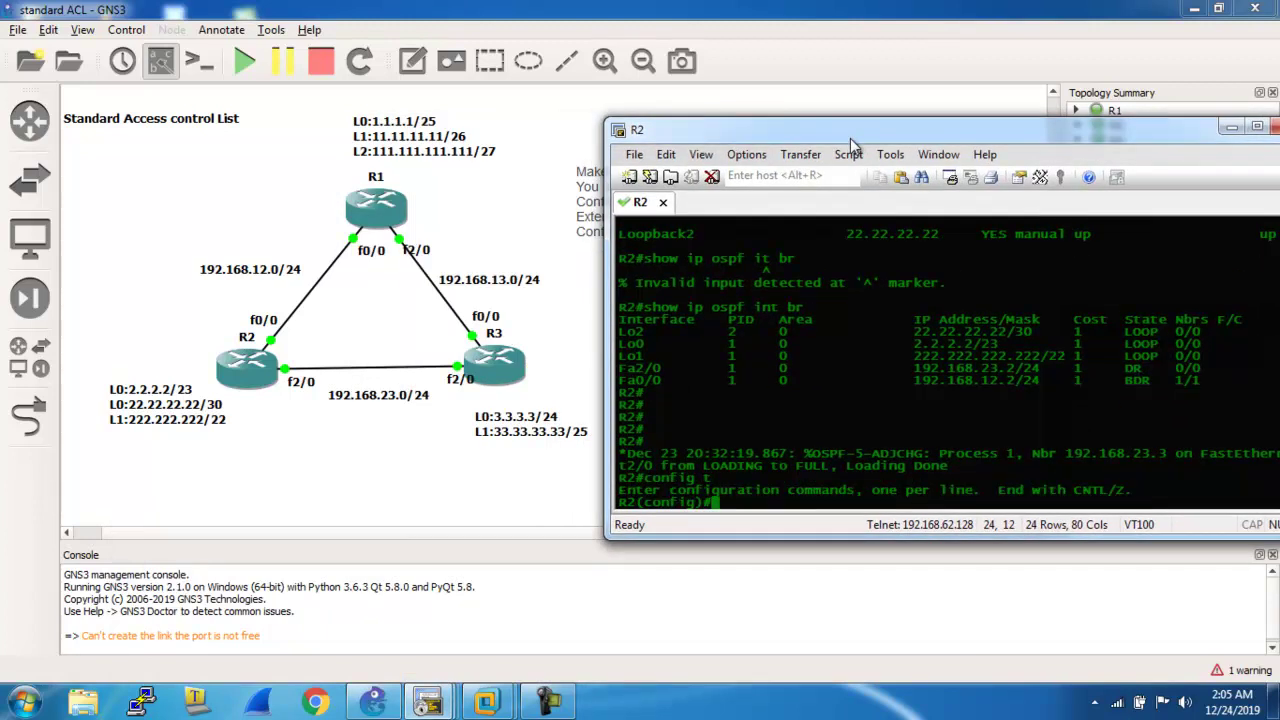
# List the available access-list types and number ranges on R2 with "access-list ?".
pyautogui.write('acces')
pyautogui.press('Tab')
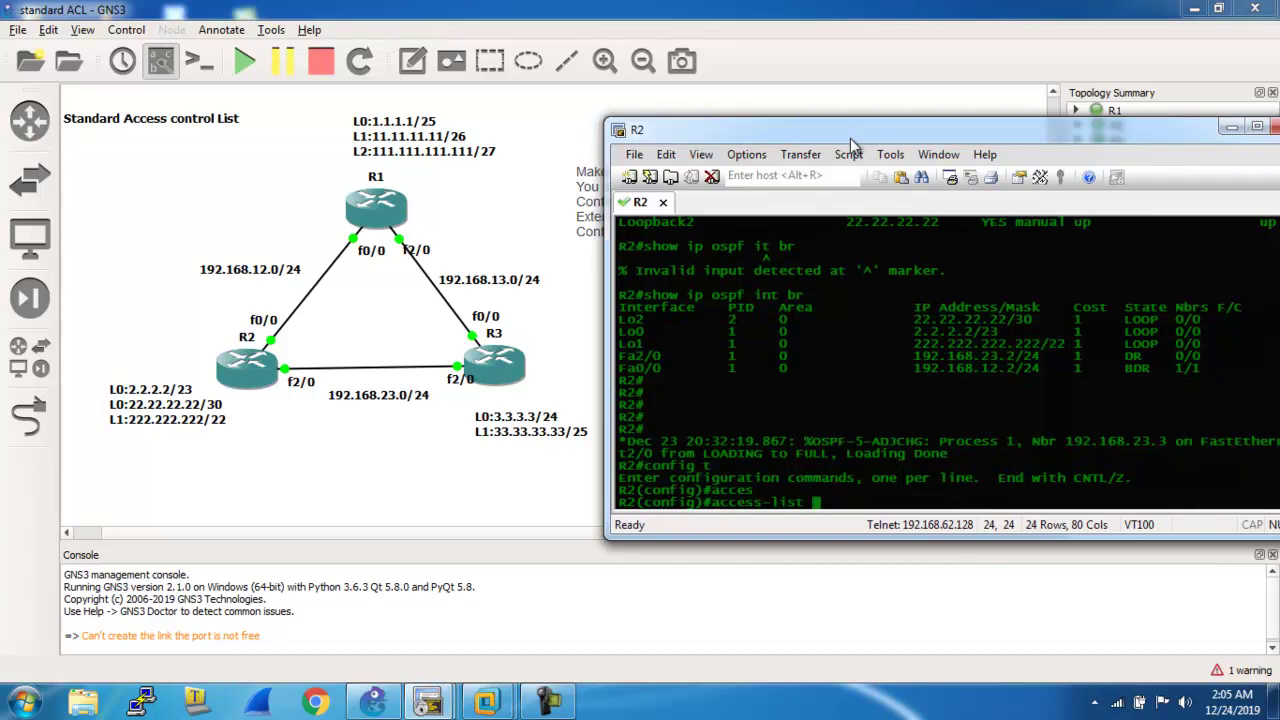
pyautogui.write('1')
pyautogui.press('BackSpace')
pyautogui.press('BackSpace')
pyautogui.write('?')
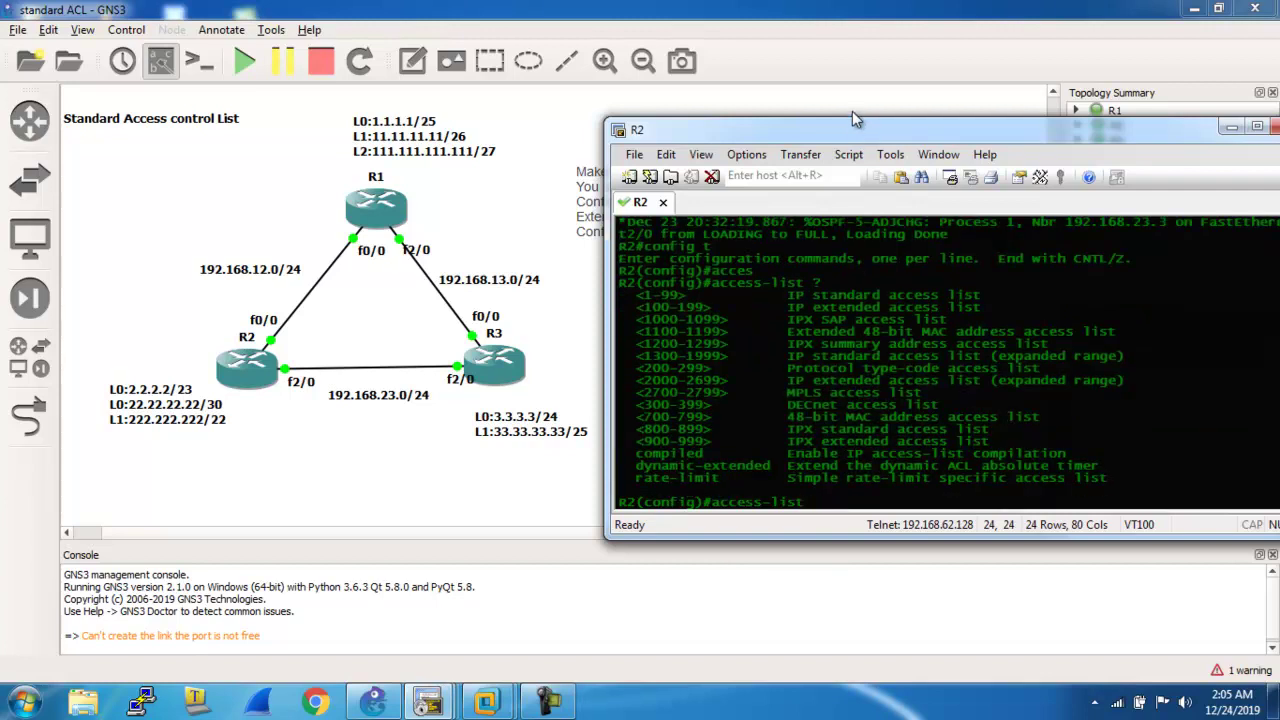
# Try to complete "access-list 1 sta" on R2, list the "access-list 1 ?" options, and discard the command.
pyautogui.write('1 st')
pyautogui.press('Tab')
pyautogui.write('a')
pyautogui.press('Tab')
pyautogui.press('BackSpace')
pyautogui.press('BackSpace')
pyautogui.press('BackSpace')
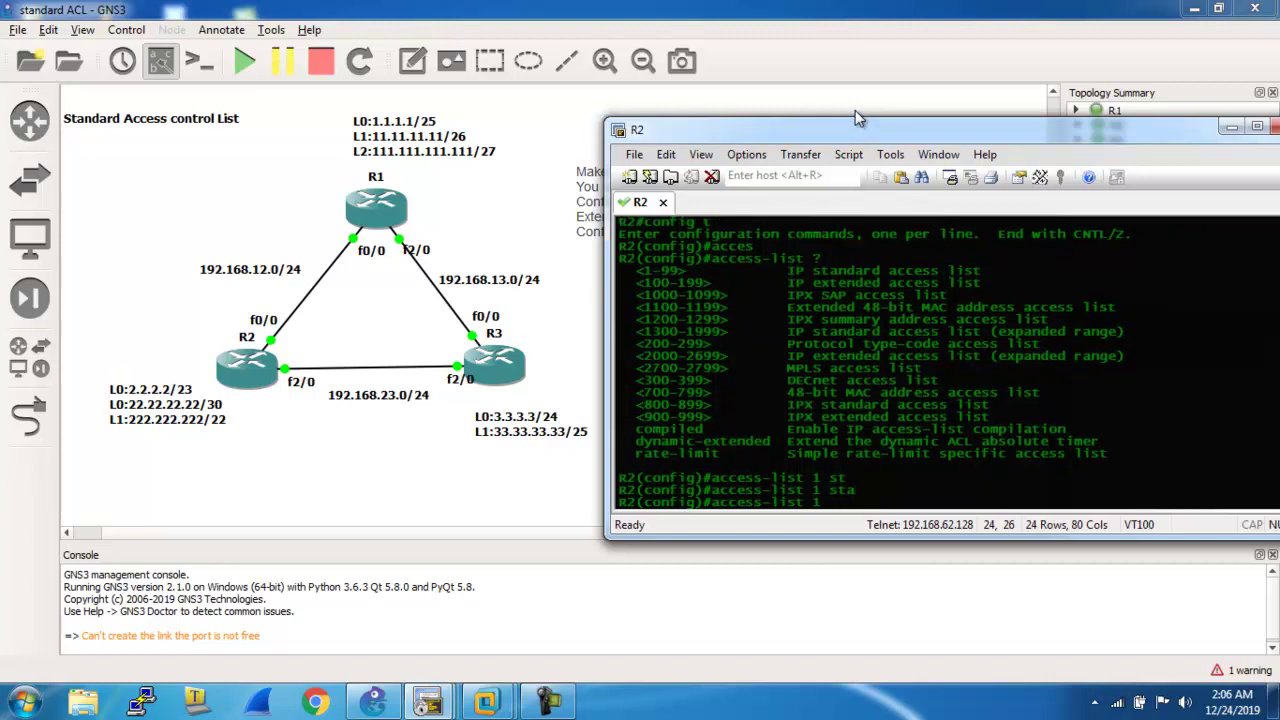
pyautogui.write('?')
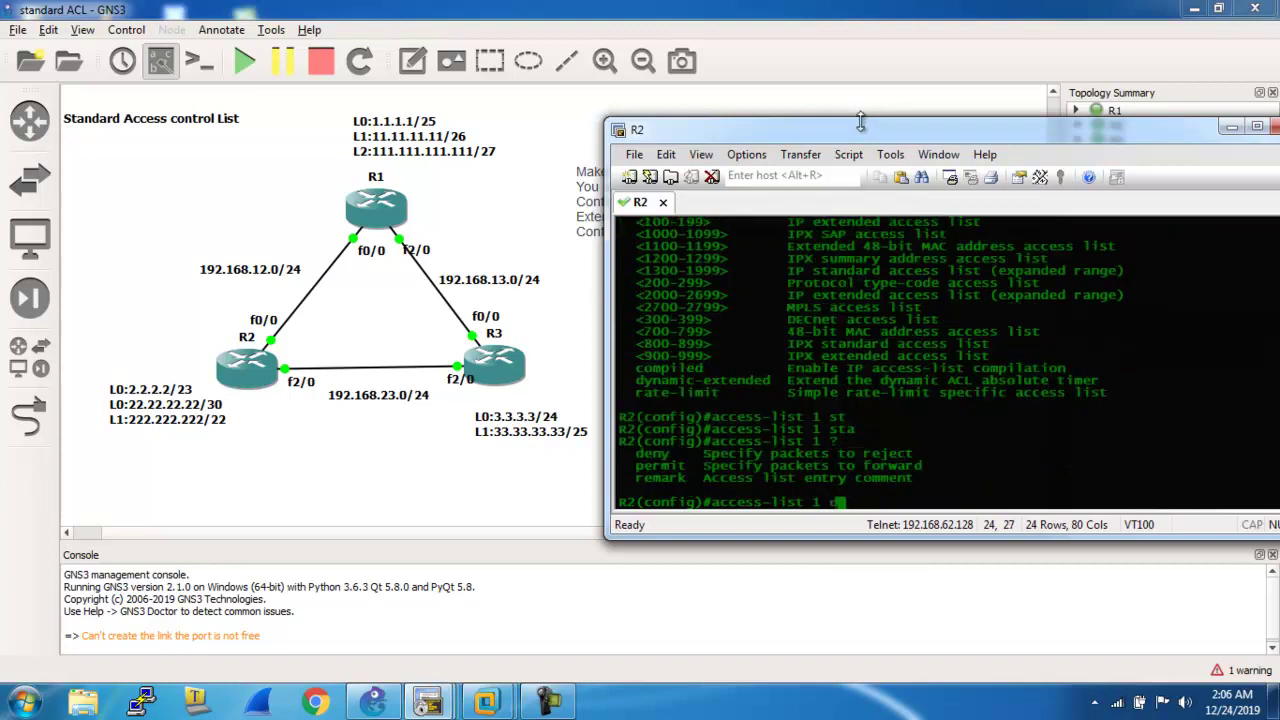
pyautogui.press('BackSpace')
pyautogui.press('BackSpace')
pyautogui.press('BackSpace')
pyautogui.press('BackSpace')
pyautogui.press('BackSpace')
pyautogui.press('BackSpace')
pyautogui.press('BackSpace')
pyautogui.press('BackSpace')
pyautogui.press('BackSpace')
pyautogui.press('BackSpace')
pyautogui.press('BackSpace')
pyautogui.press('BackSpace')
pyautogui.press('BackSpace')
pyautogui.press('BackSpace')
# Look up the "ip access-list" options on R2 and create standard IP access list 1.
pyautogui.write('ip acces')
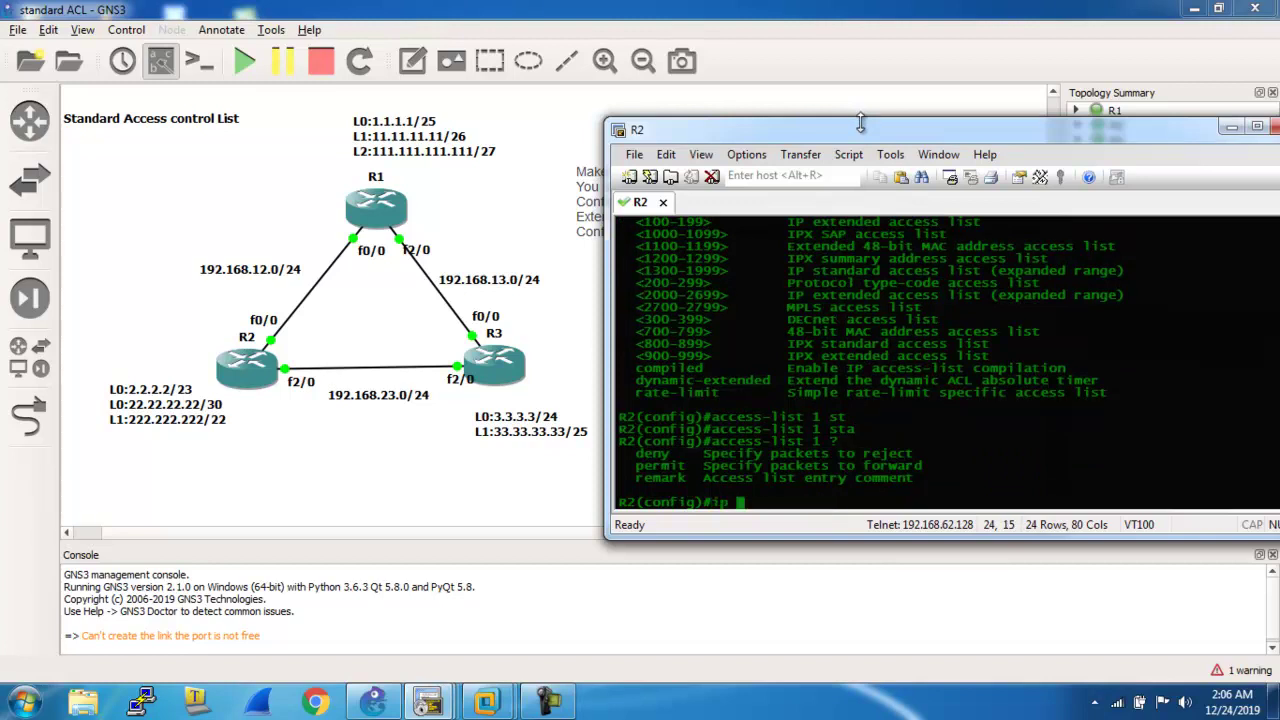
pyautogui.press('Tab')
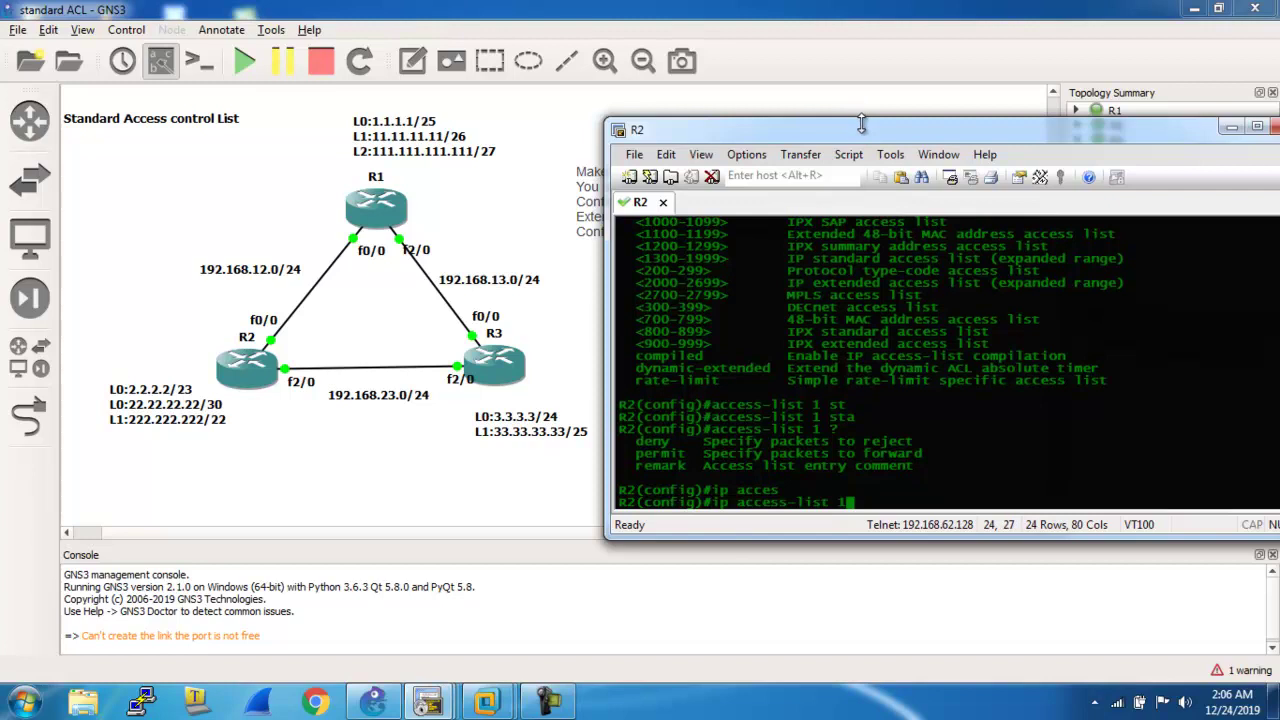
pyautogui.write('1 ?')
pyautogui.press('BackSpace')
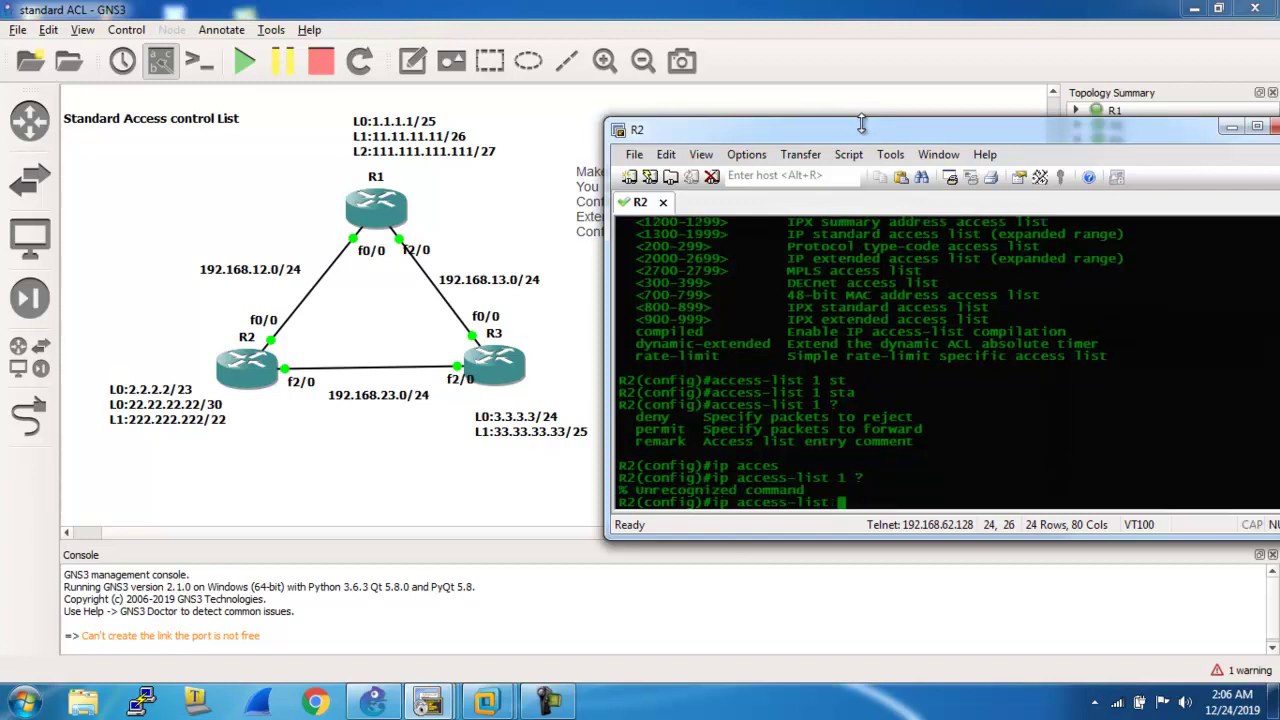
pyautogui.write('?sta')
pyautogui.press('Tab')
pyautogui.write('?')
pyautogui.write('1')
pyautogui.press('Return')
# List the deny options for access list 1 on R2, enter source 1.1.1.0 with its option help, and consult the task notes on wildcards.
pyautogui.write('den')
pyautogui.press('Tab')
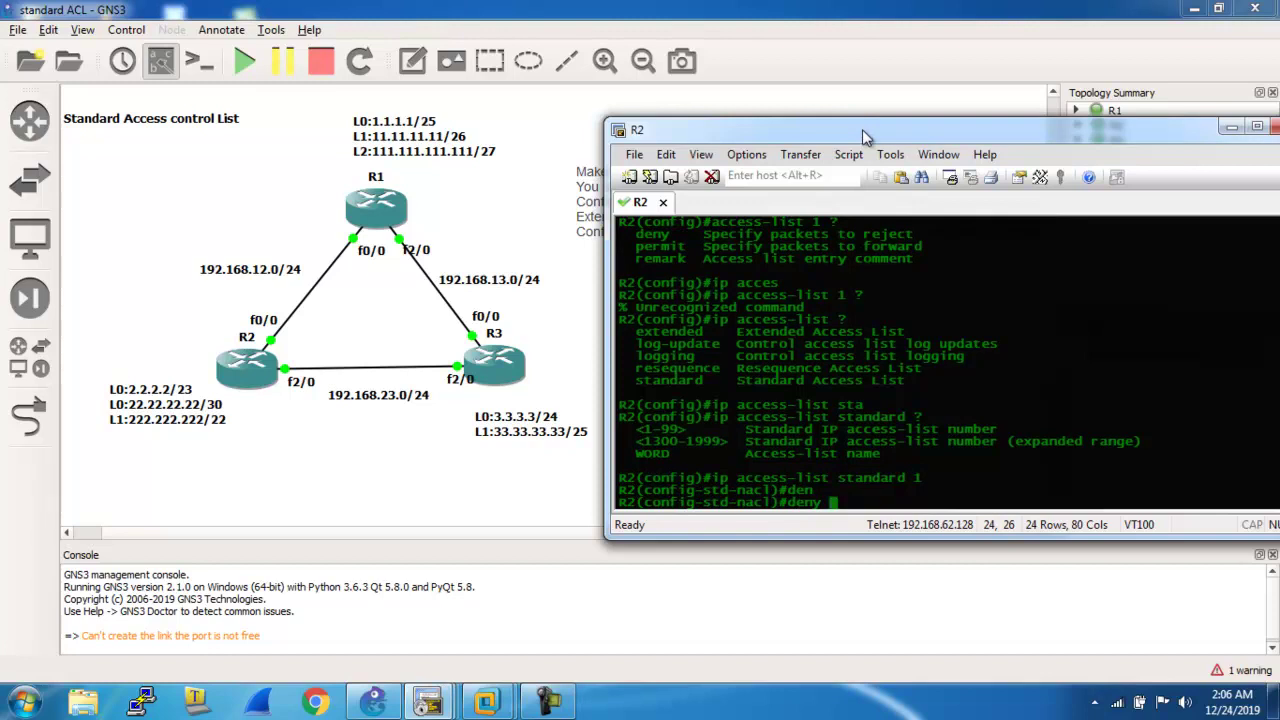
pyautogui.write('?')
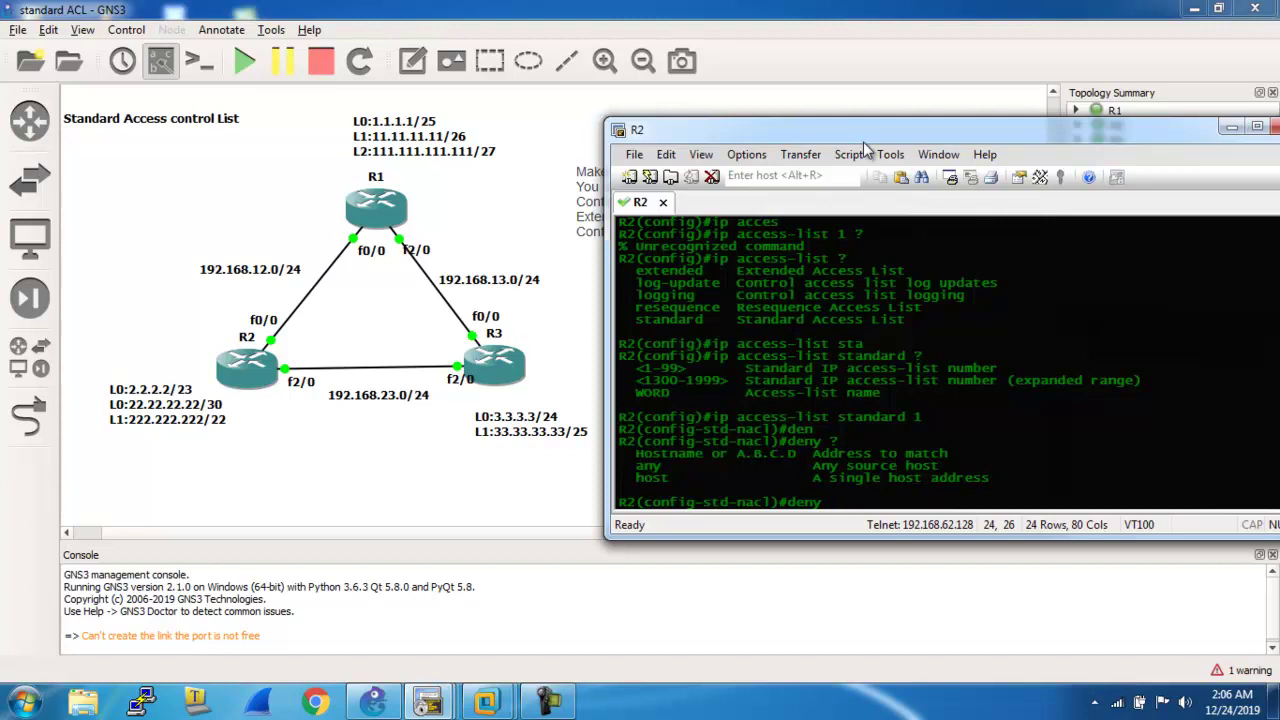
pyautogui.write('1.1.1.0 ?')
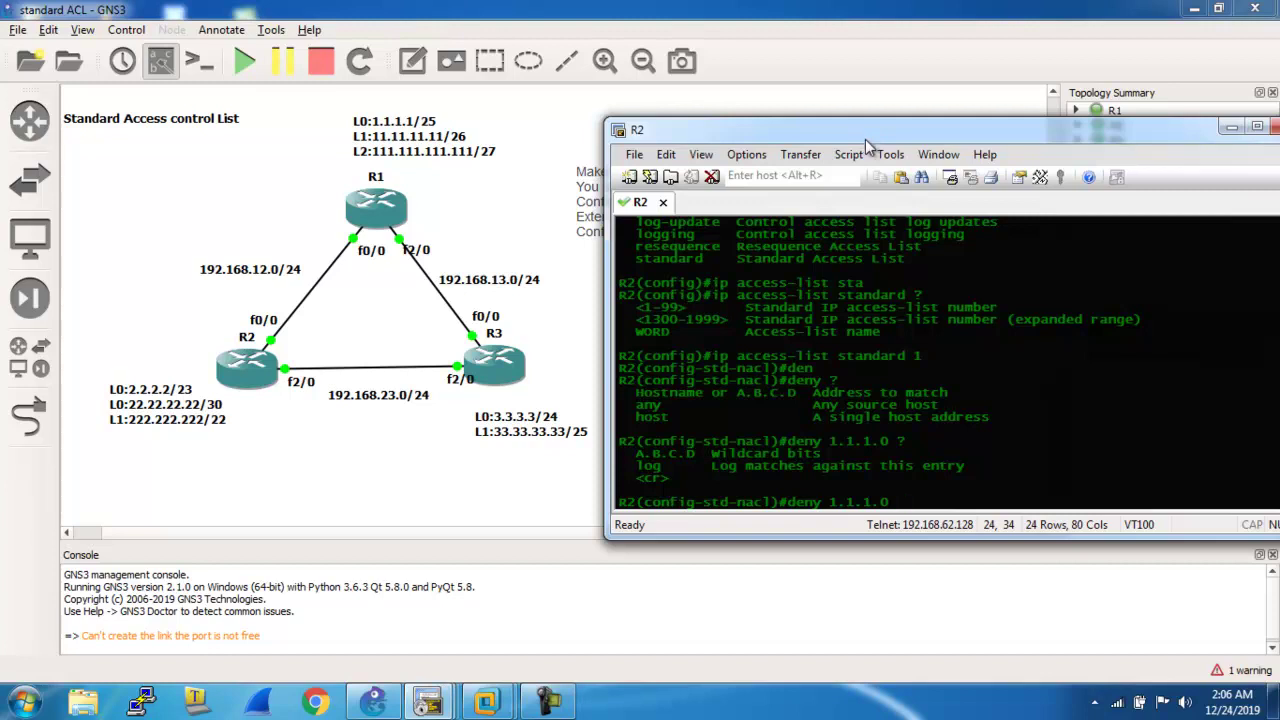
pyautogui.moveTo(866, 143); pyautogui.dragTo(824, 295)
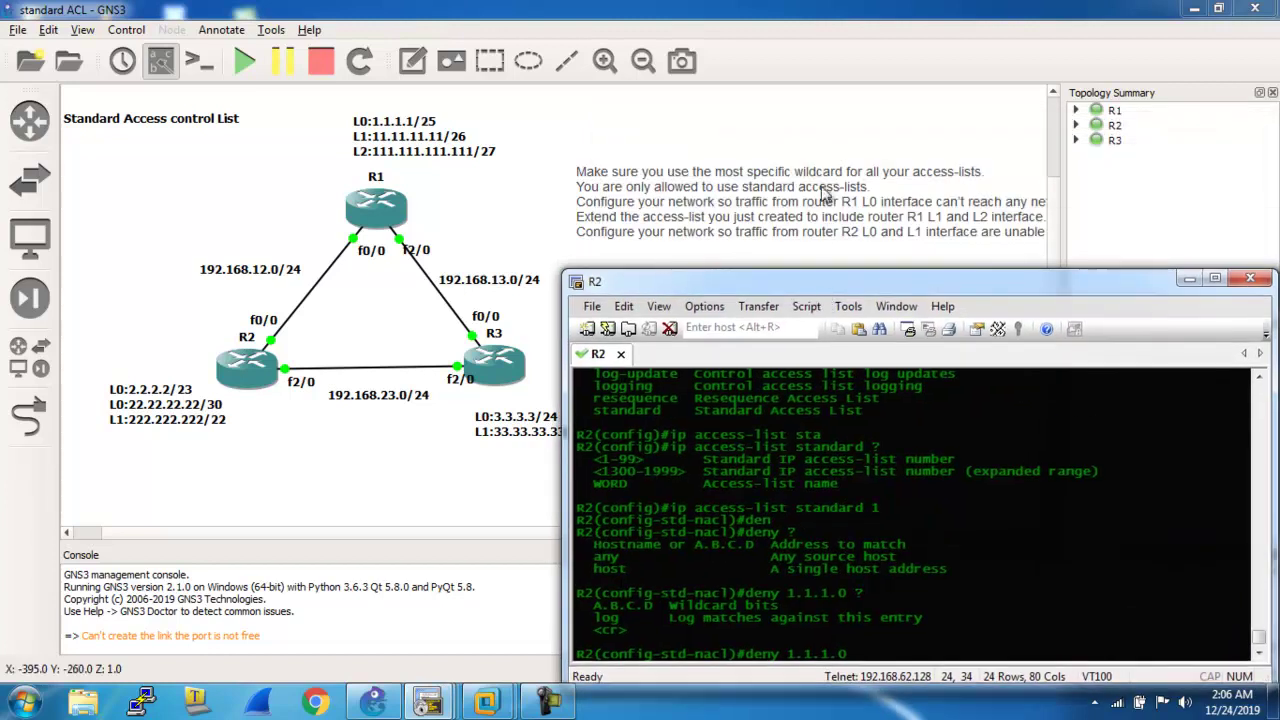
pyautogui.moveTo(810, 228); pyautogui.dragTo(820, 168)
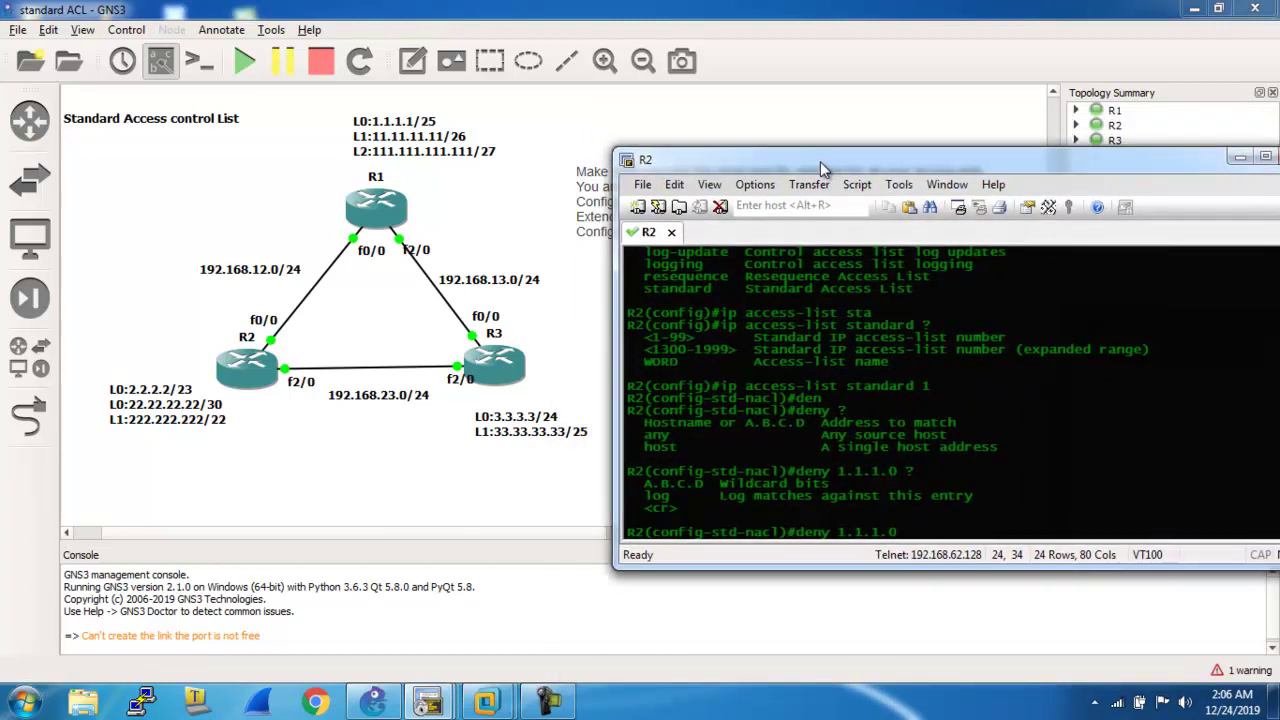
# Begin the wildcard mask with "0.0.0." and work out its last octet in Calculator as 255 minus 128.
pyautogui.write('0.0.0.')
pyautogui.press('super+r')
pyautogui.write('cmd')
pyautogui.press('Return')
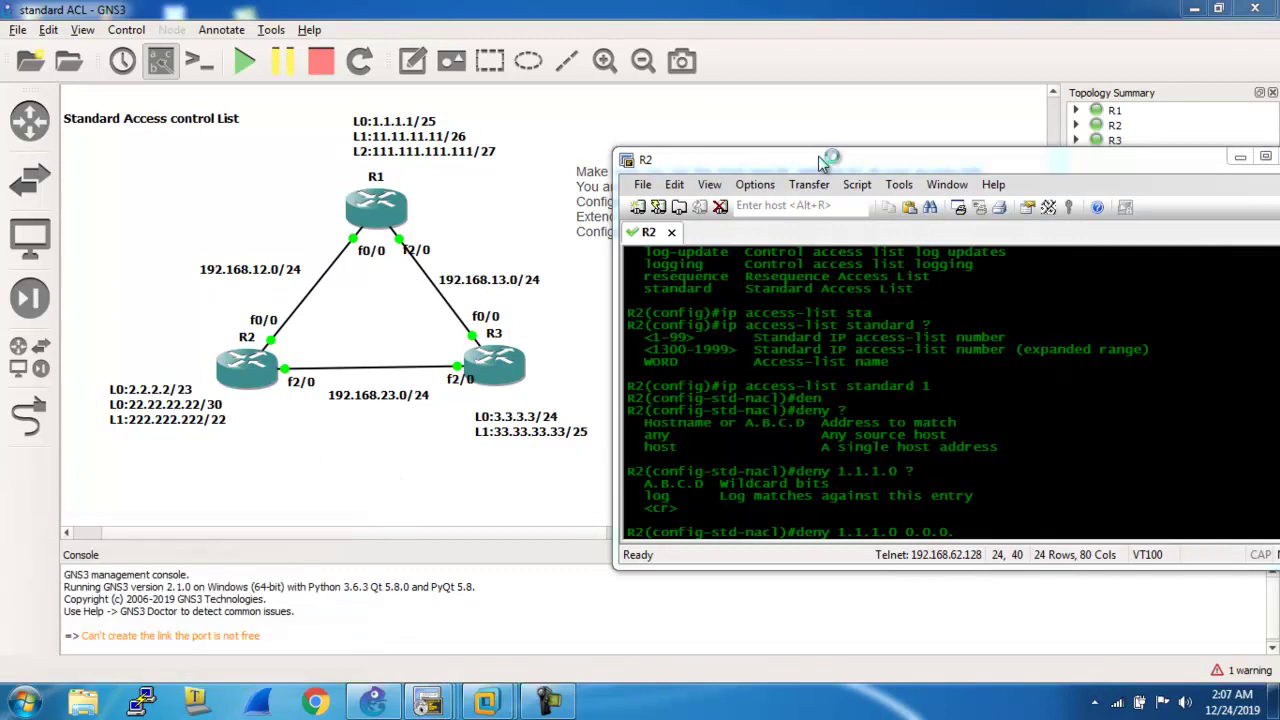
pyautogui.click(934, 272)
pyautogui.click(934, 242)
pyautogui.click(934, 242)
pyautogui.click(1008, 272)
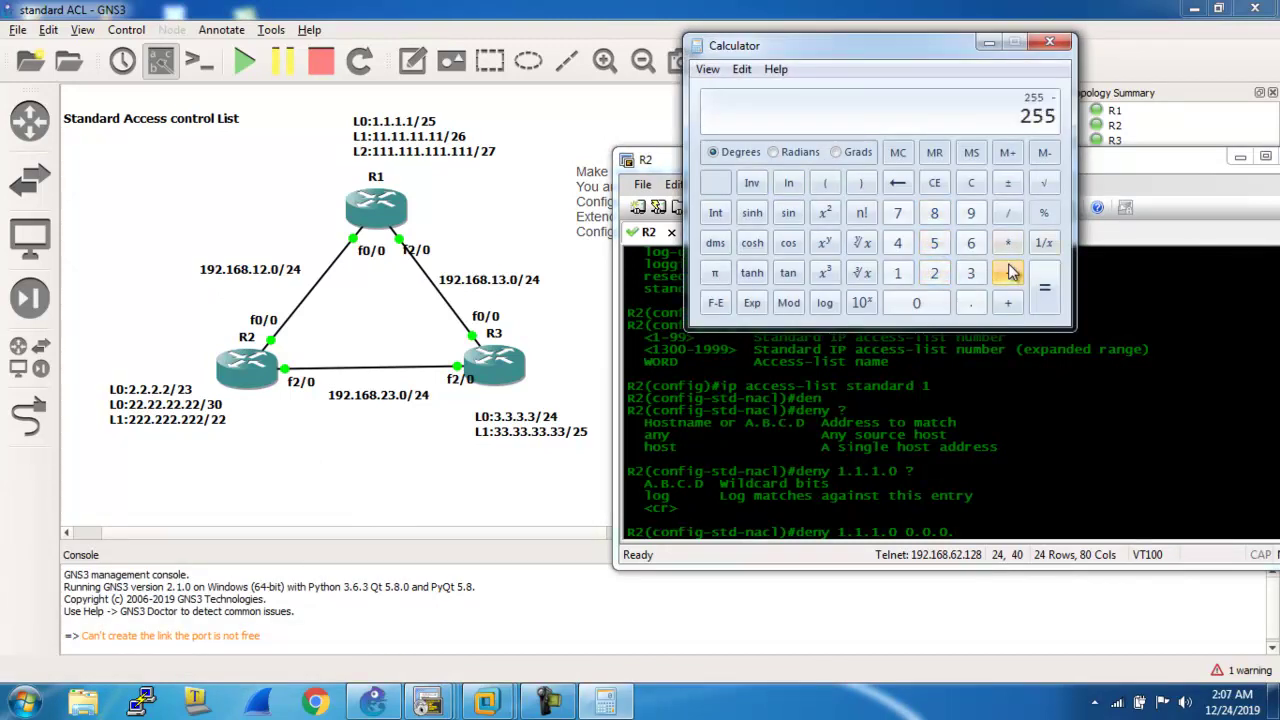
pyautogui.click(897, 272)
pyautogui.click(934, 272)
pyautogui.click(936, 214)
pyautogui.click(1044, 287)
pyautogui.click(1048, 43)
# Complete the access list 1 entry on R2 as "deny 1.1.1.0 0.0.0.127", checking the remaining options before submitting it.
pyautogui.click(804, 281)
pyautogui.write('127')
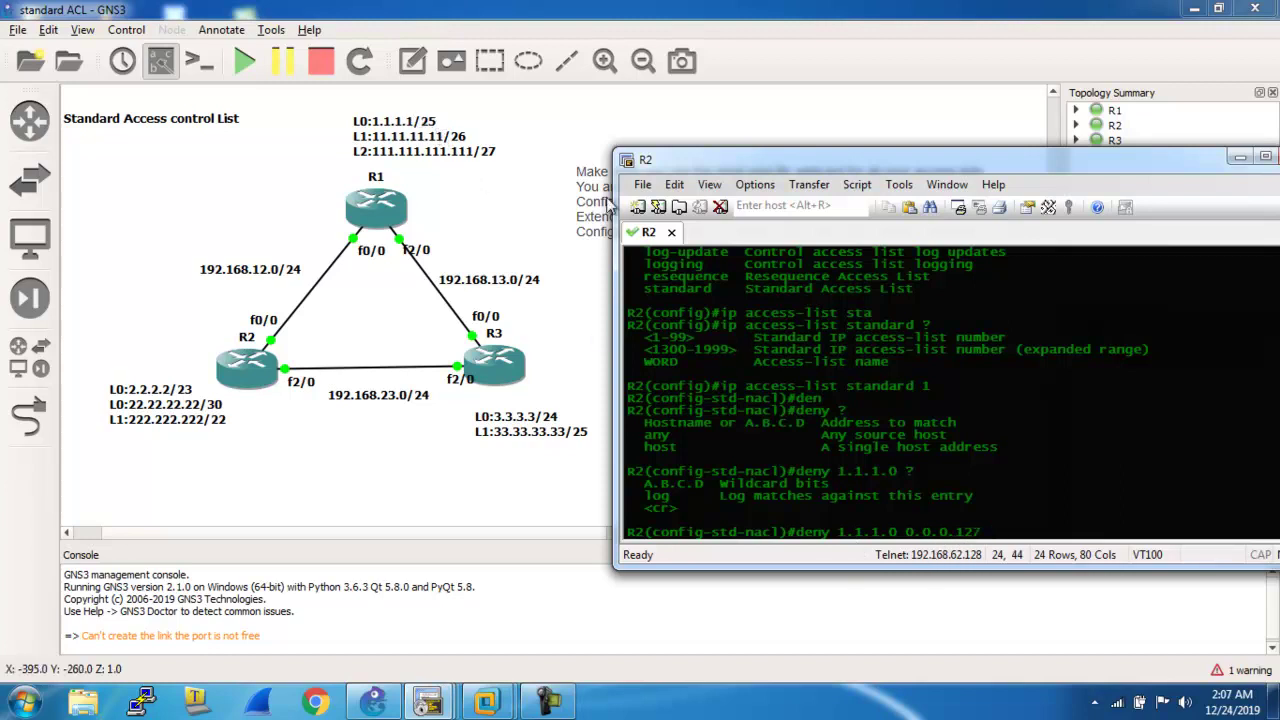
pyautogui.click(1004, 533)
pyautogui.write('??')
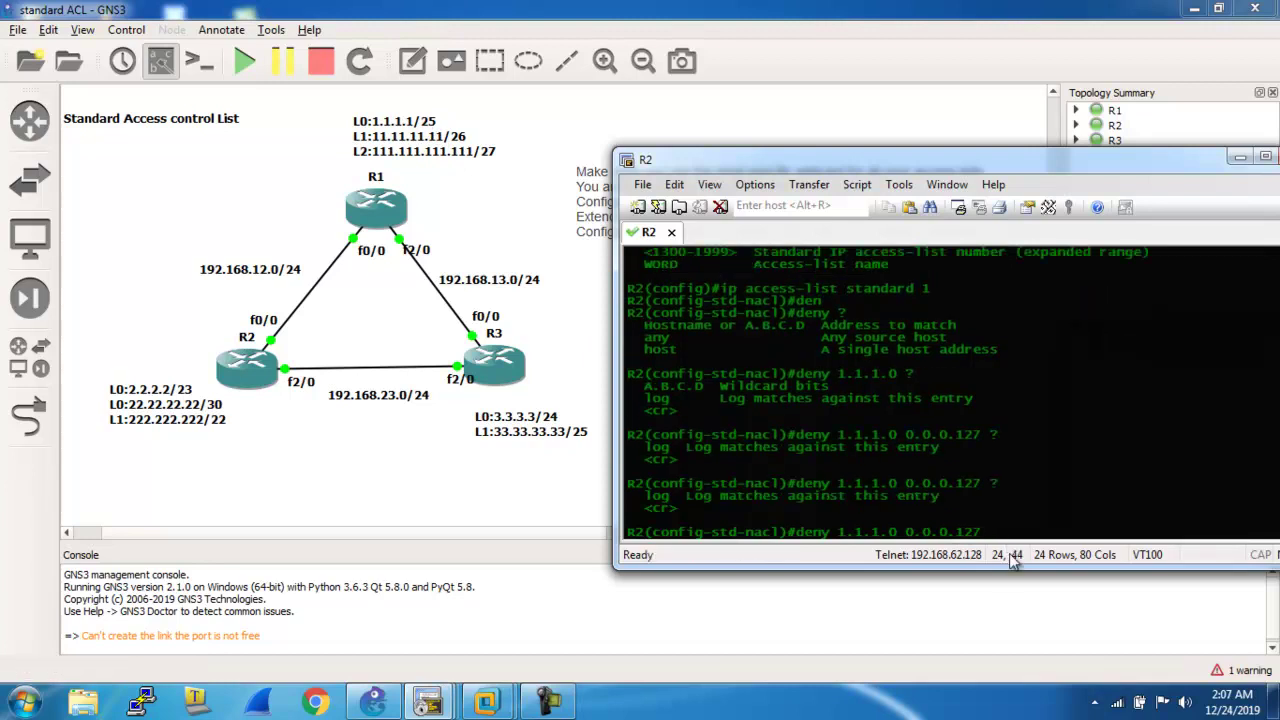
pyautogui.press('Return')
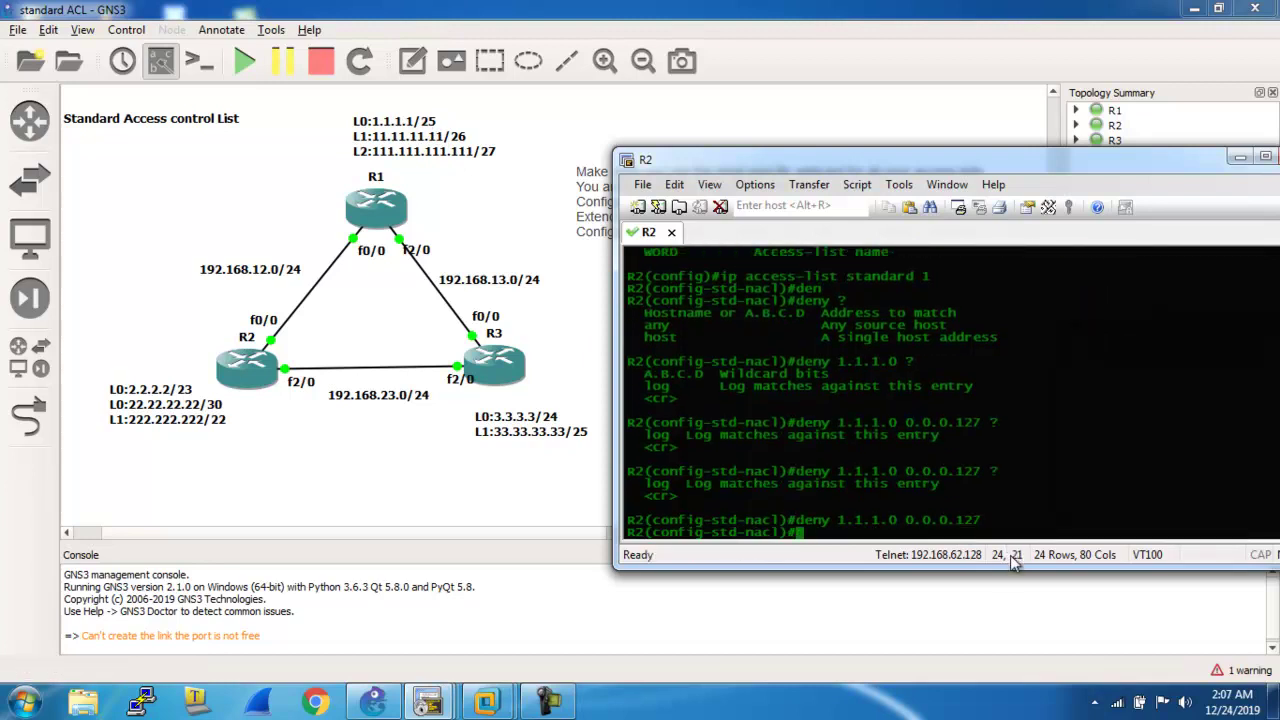
# Add "permit any" to access list 1 on R2 and leave configuration mode.
pyautogui.write('permi')
pyautogui.press('Tab')
pyautogui.write('any')
pyautogui.press('Tab')
pyautogui.write('any')
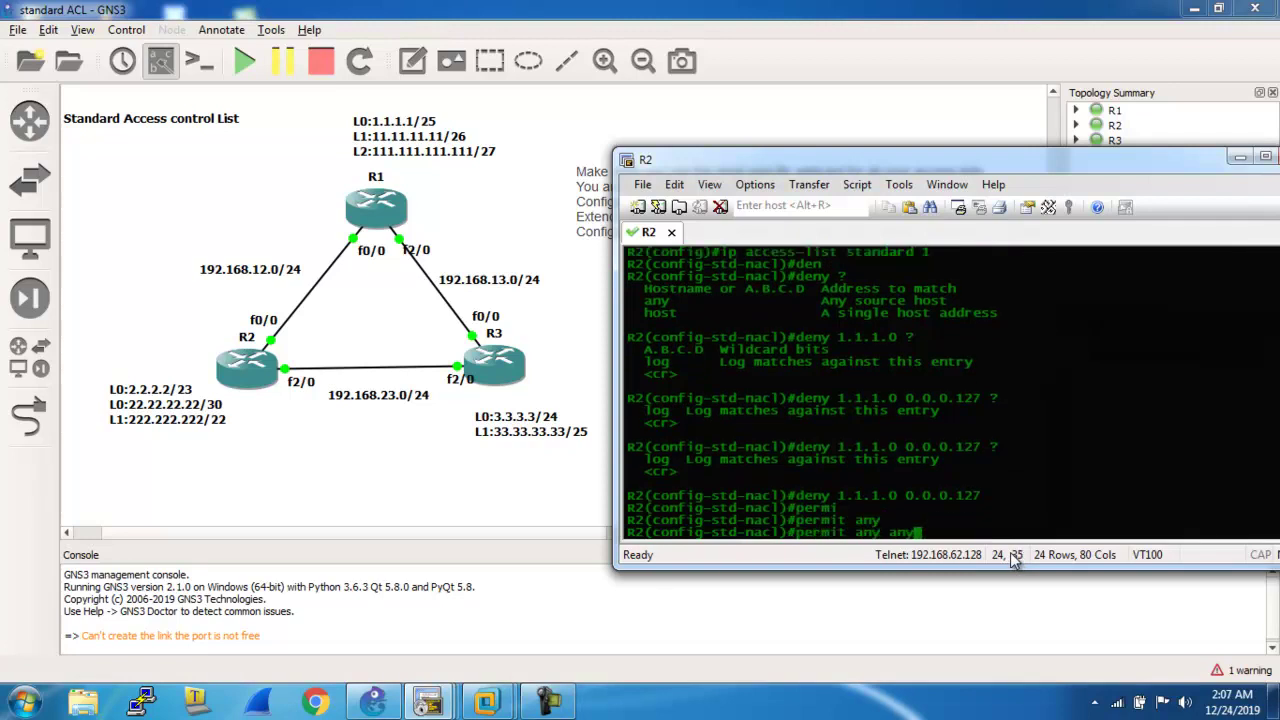
pyautogui.press('BackSpace')
pyautogui.press('BackSpace')
pyautogui.press('BackSpace')
pyautogui.press('BackSpace')
pyautogui.press('Return')
pyautogui.write('exit')
pyautogui.press('Return')
pyautogui.write('exit')
pyautogui.press('Return')
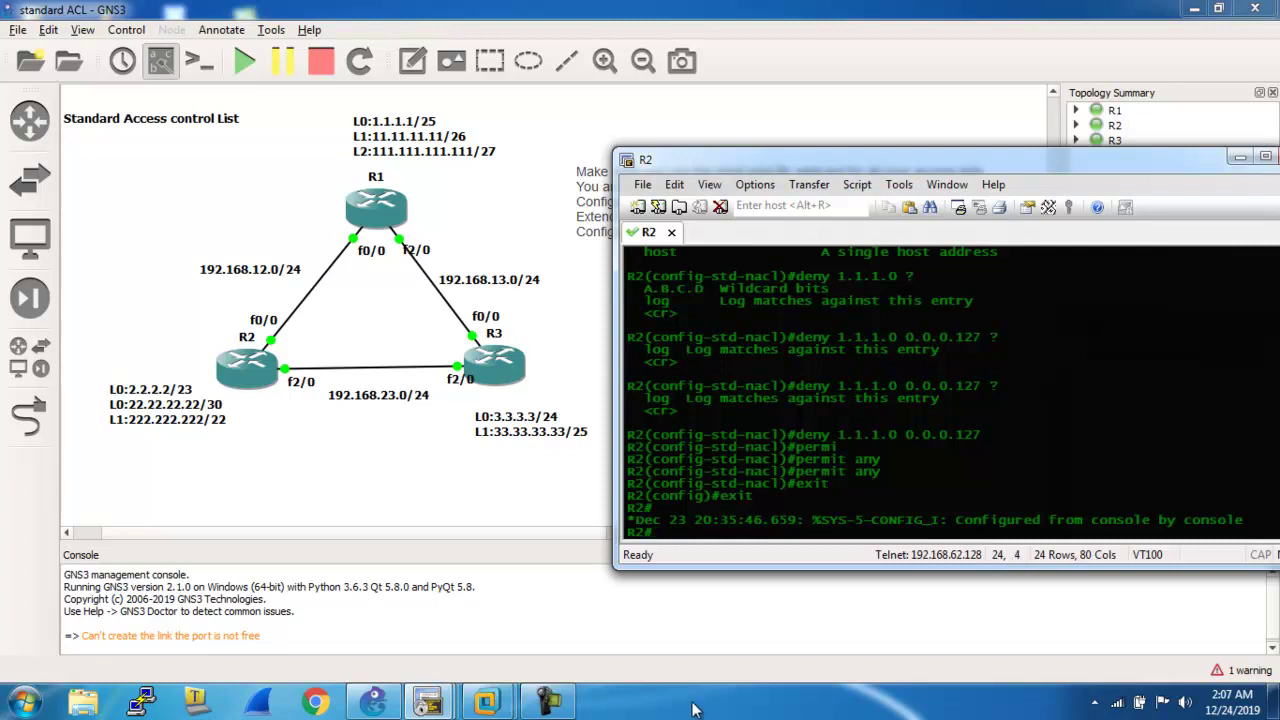
# Bring up the R1 console beside the topology diagram and ping 2.2.2.2.
pyautogui.moveTo(431, 707)
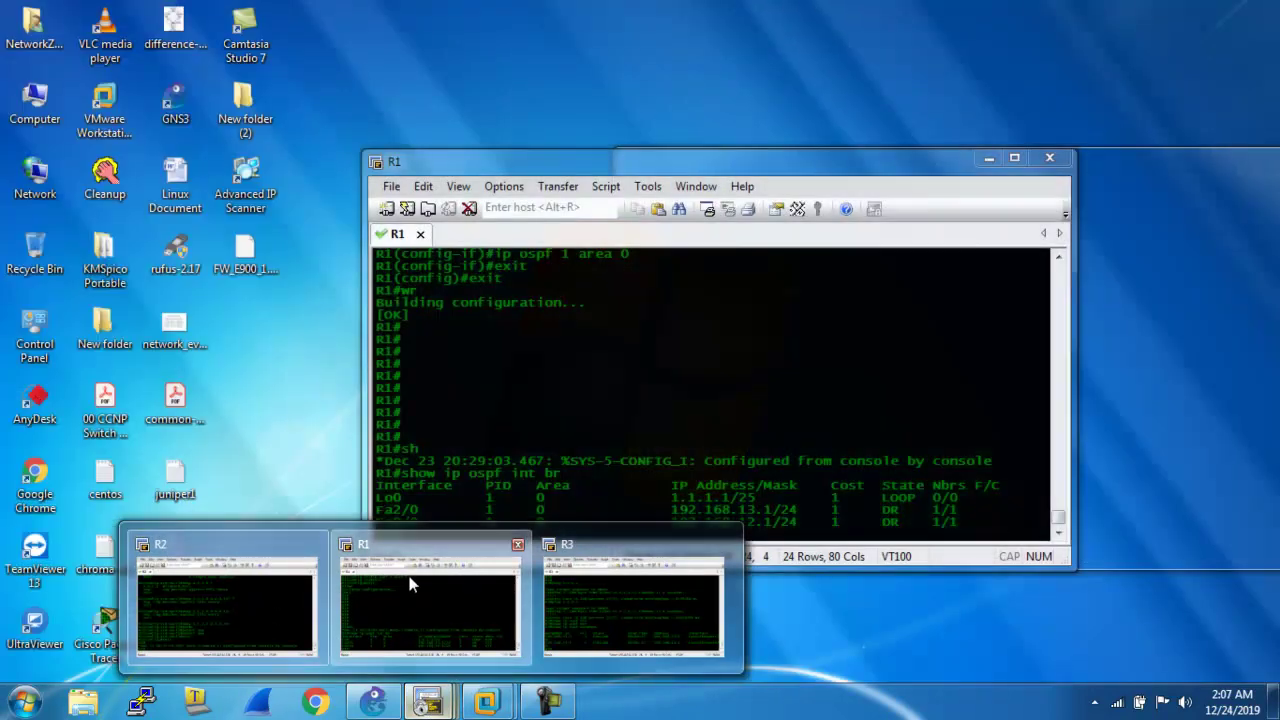
pyautogui.click(409, 583)
pyautogui.moveTo(518, 162); pyautogui.dragTo(728, 133)
pyautogui.write('ping 2.2.2.2')
pyautogui.press('Return')
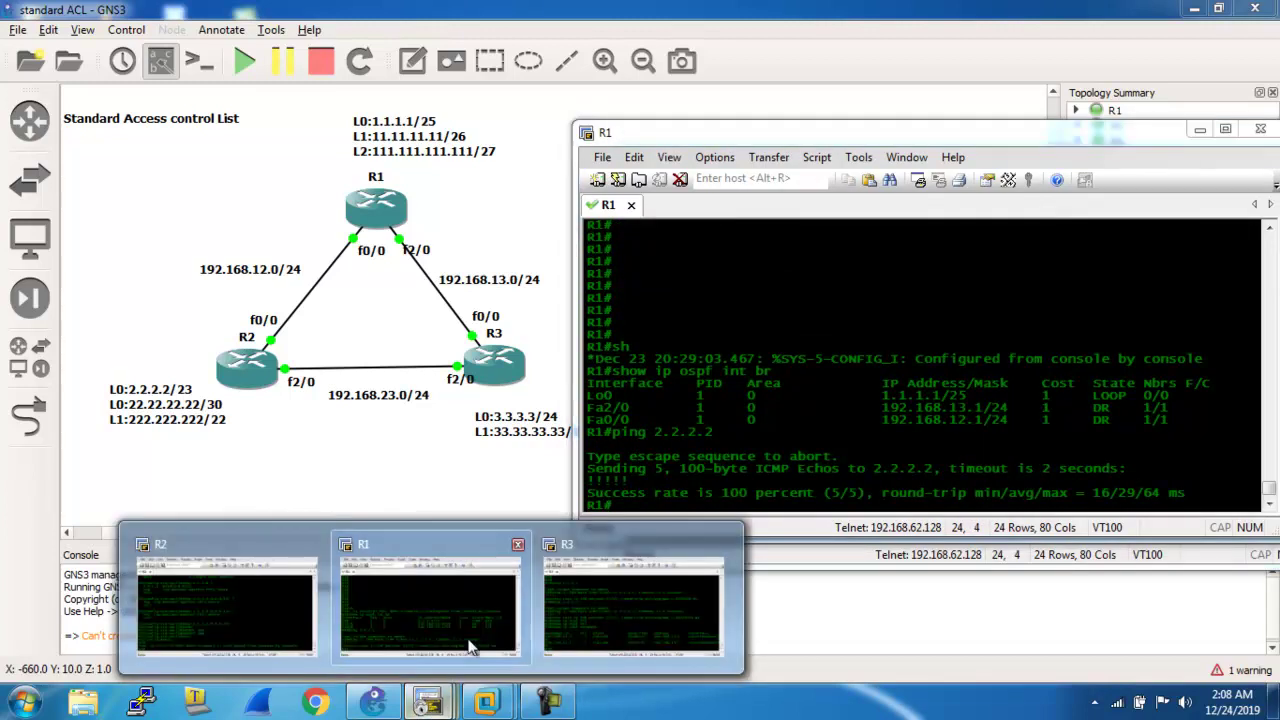
# Return to the R2 console and enter global configuration mode.
pyautogui.moveTo(428, 700)
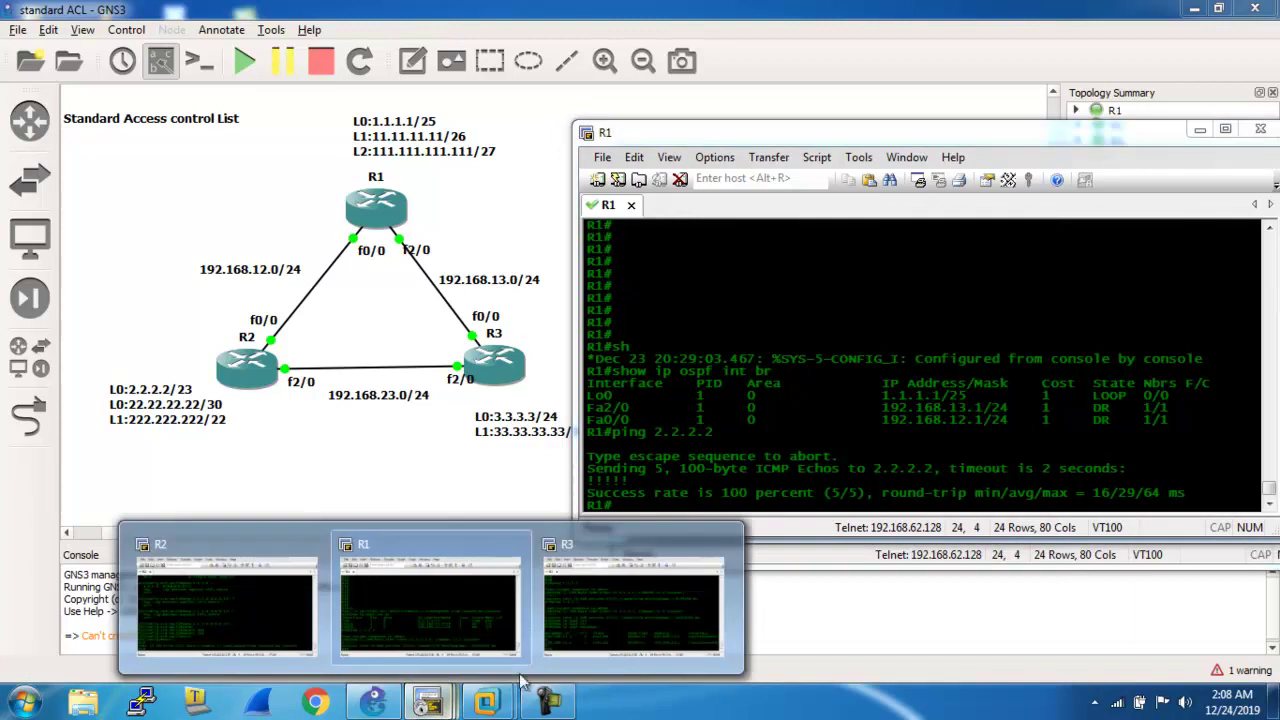
pyautogui.click(267, 603)
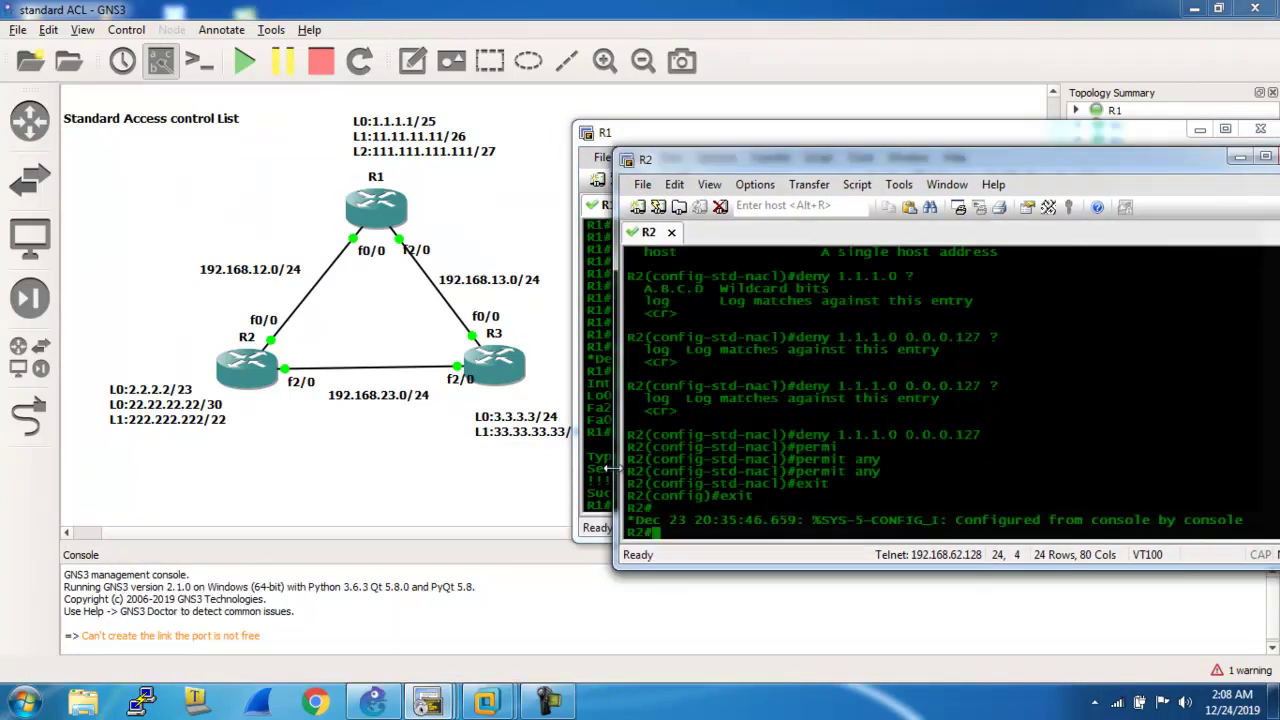
pyautogui.tripleClick(701, 516)
pyautogui.write('config t')
pyautogui.press('Return')
pyautogui.write('int')
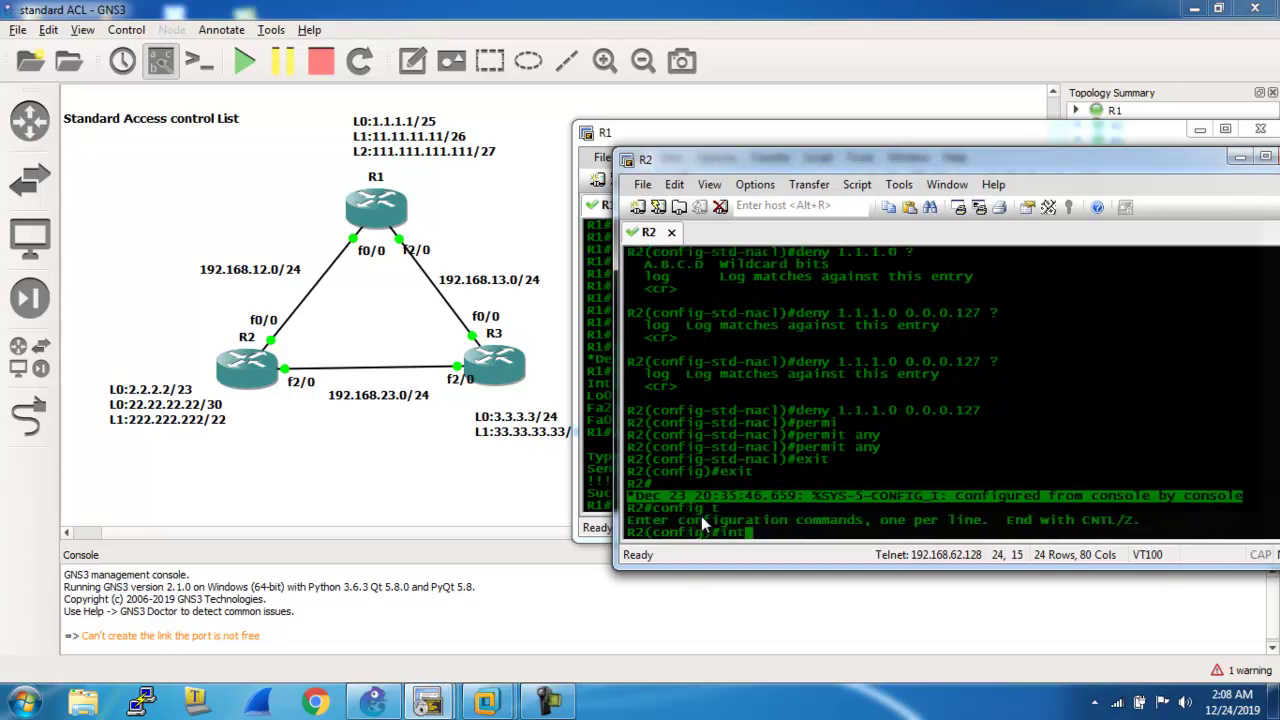
pyautogui.write(' fa0/0')
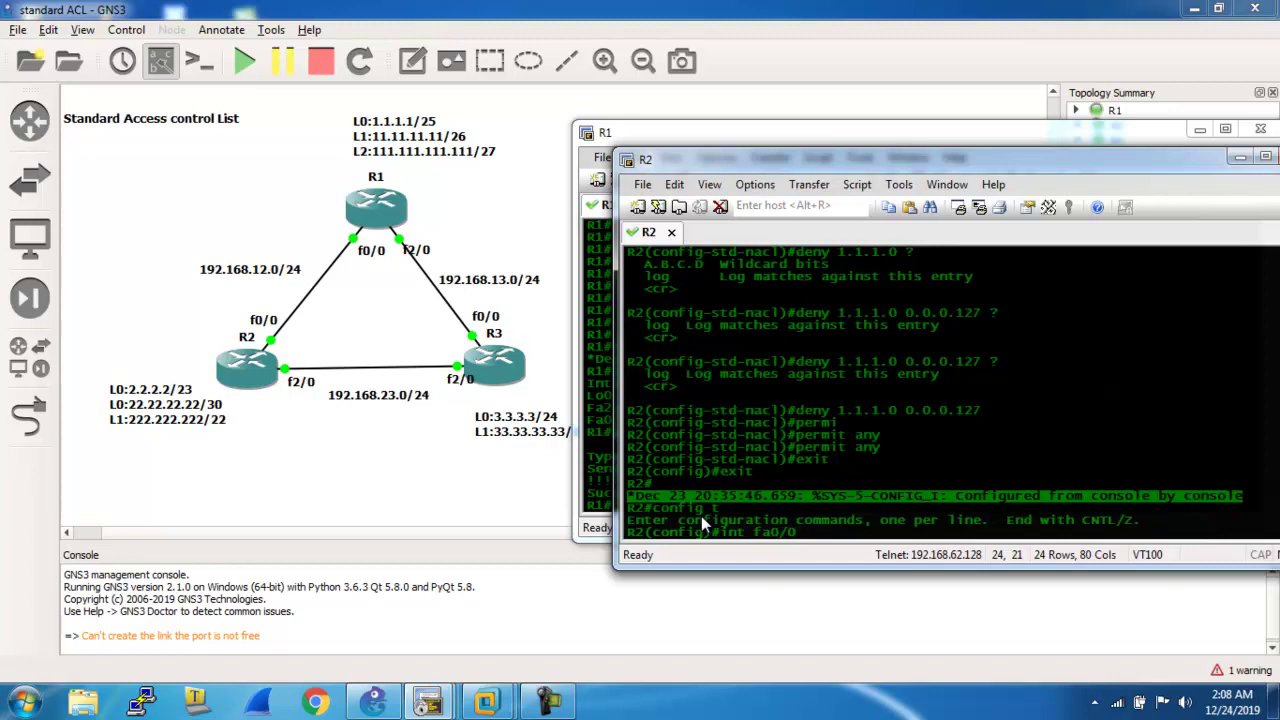
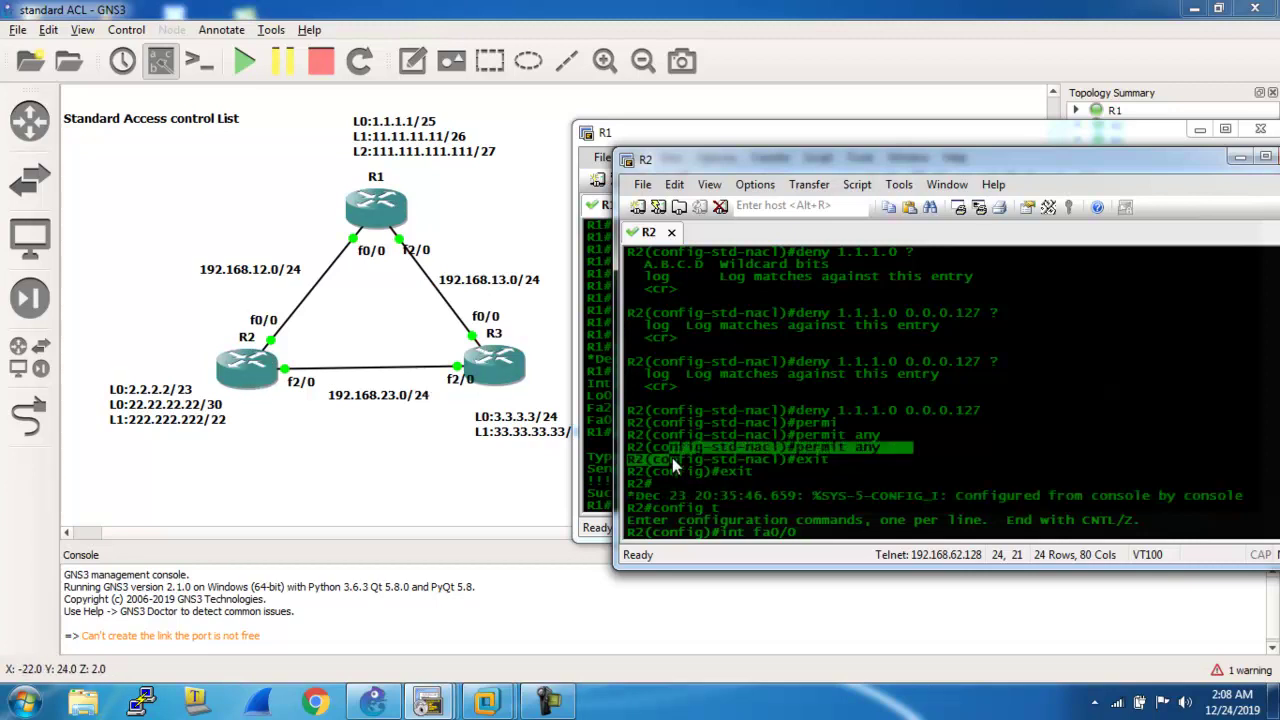
pyautogui.press('Return')
pyautogui.write('ip acces')
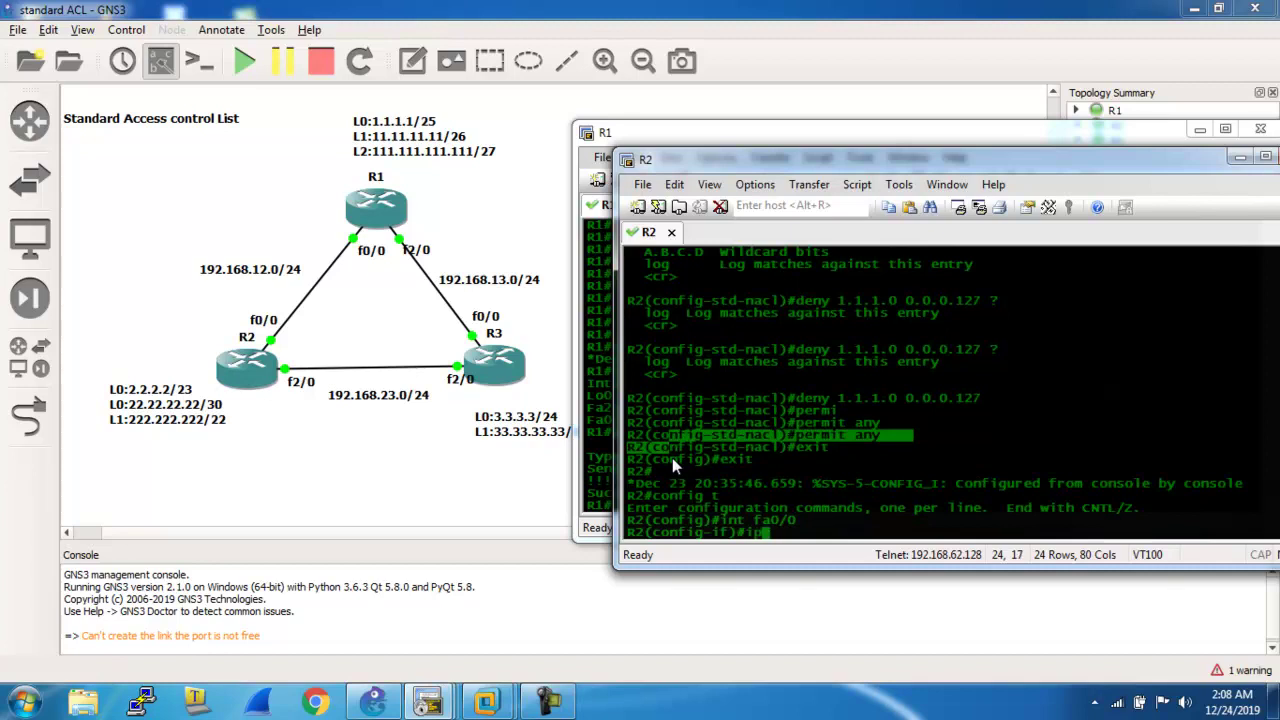
pyautogui.press('Tab')
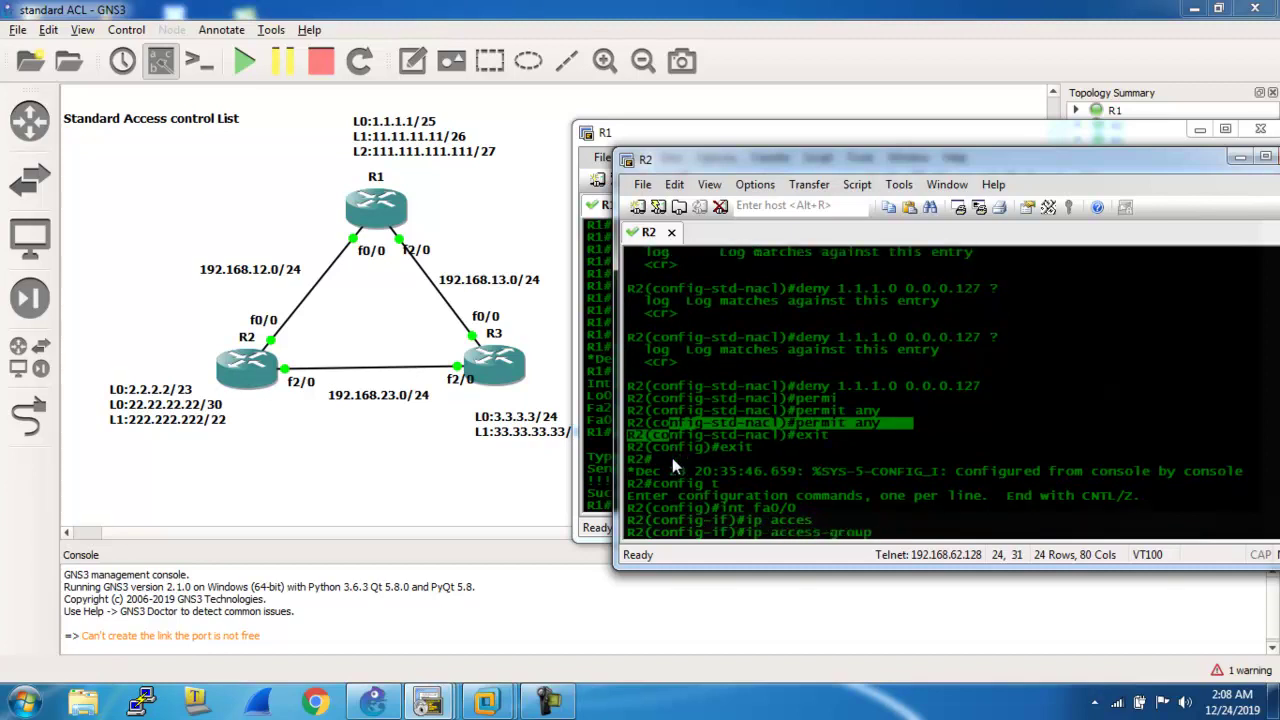
pyautogui.write('1')
pyautogui.click(768, 485)
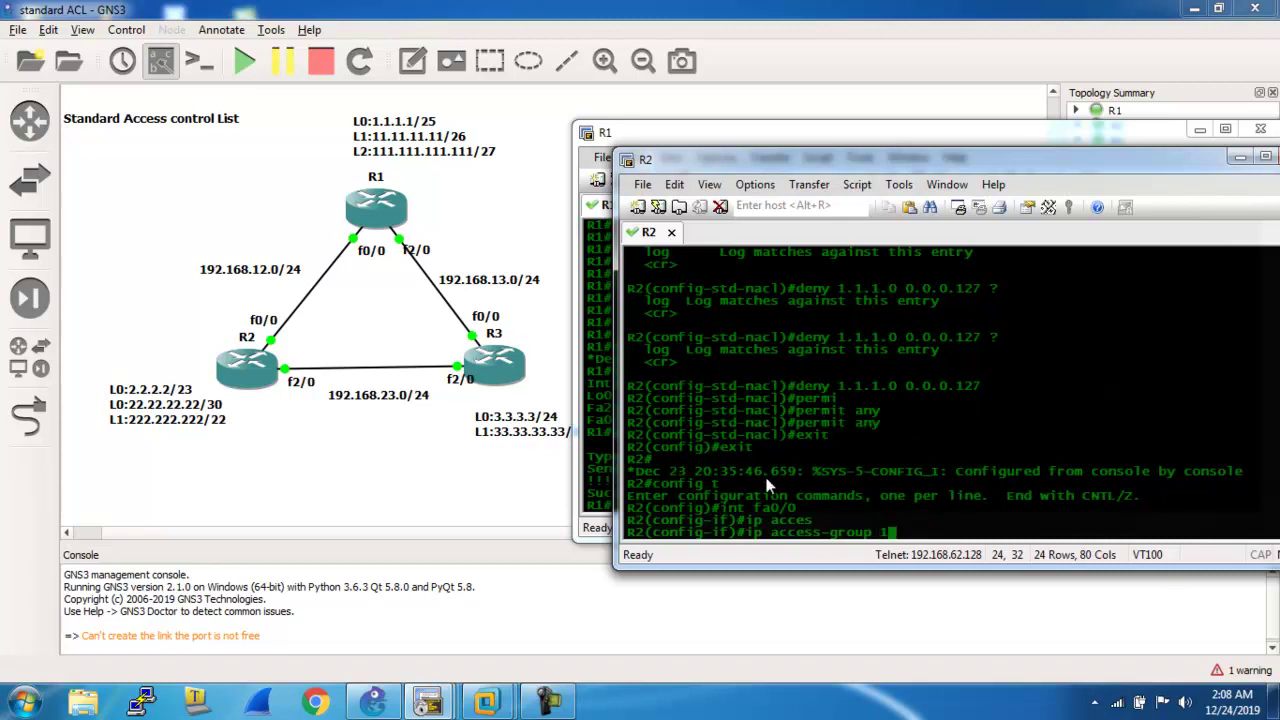
pyautogui.press('BackSpace')
pyautogui.press('BackSpace')
pyautogui.press('BackSpace')
pyautogui.press('BackSpace')
pyautogui.press('BackSpace')
pyautogui.press('BackSpace')
pyautogui.press('BackSpace')
pyautogui.press('BackSpace')
pyautogui.press('BackSpace')
pyautogui.press('BackSpace')
pyautogui.press('BackSpace')
pyautogui.press('BackSpace')
pyautogui.press('BackSpace')
pyautogui.press('BackSpace')
pyautogui.press('BackSpace')
pyautogui.press('BackSpace')
pyautogui.press('BackSpace')
pyautogui.write('exit')
pyautogui.press('Return')
# Display the access-list section of R2's running configuration with "do show run | sec access".
pyautogui.write('do show run | sec acces')
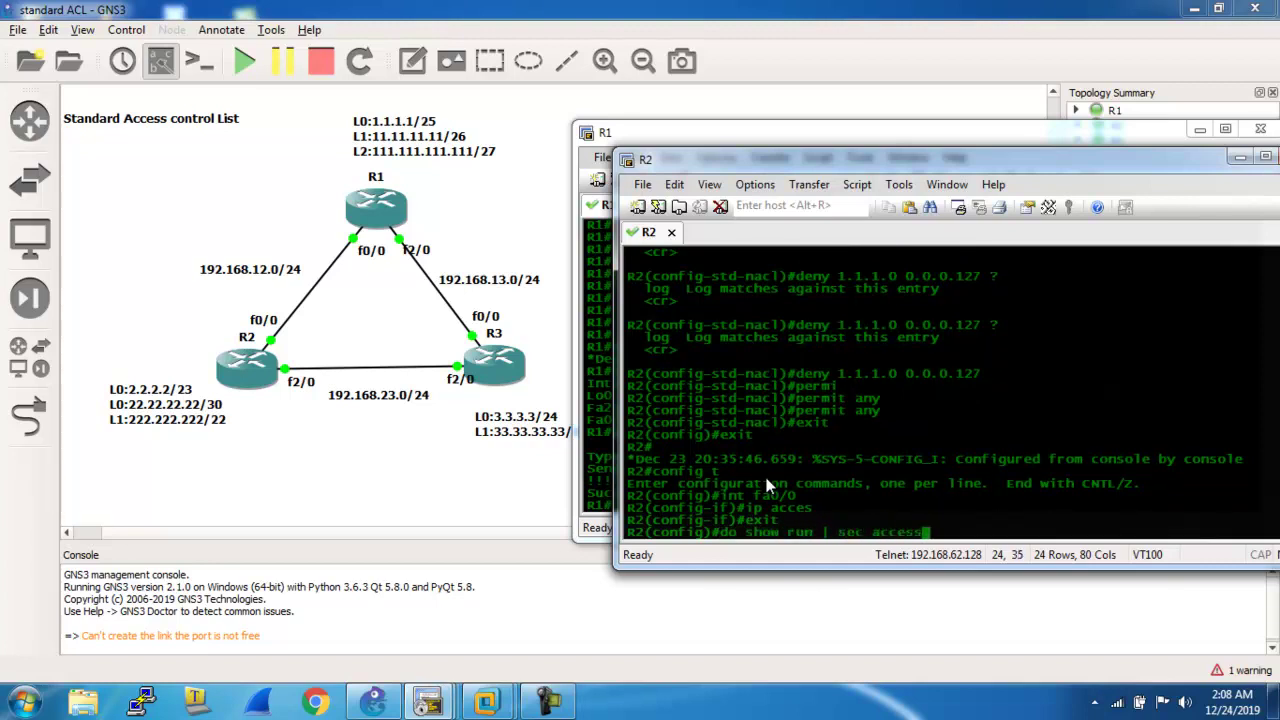
pyautogui.write('s')
pyautogui.press('Return')
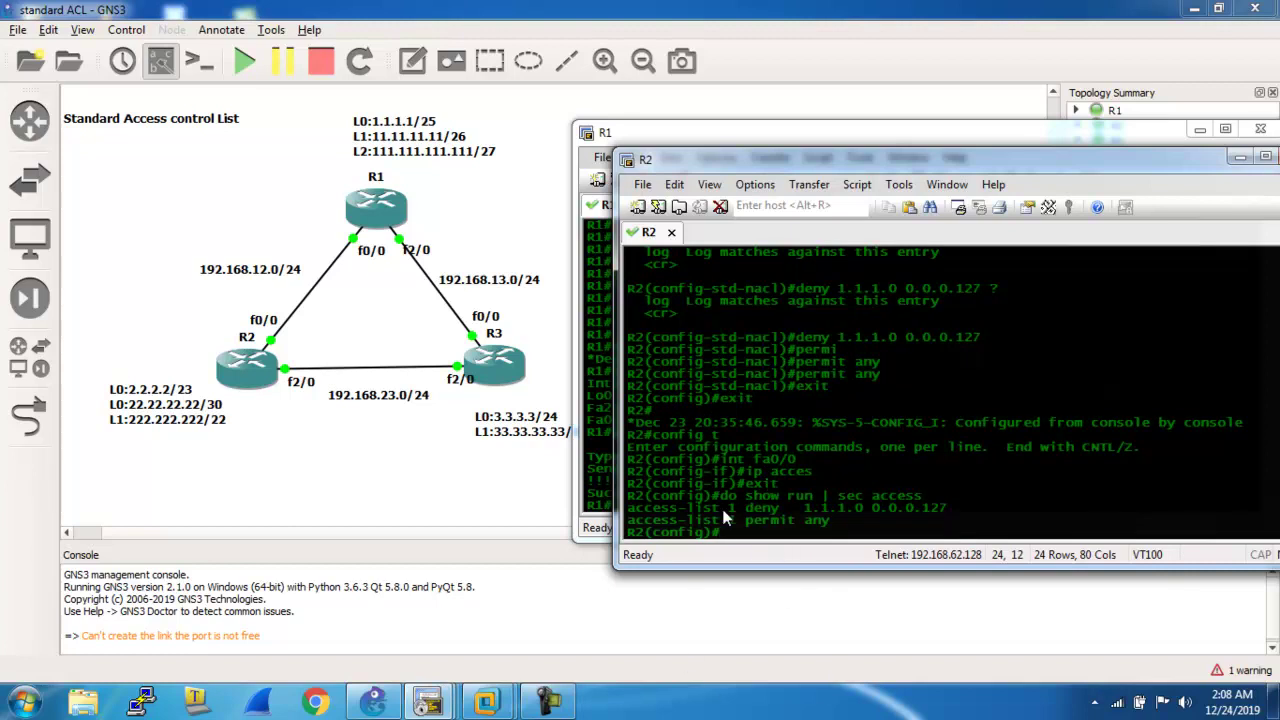
# Apply access list 1 inbound on R2's fa0/0 interface with "ip access-group 1 in".
pyautogui.write('int fa')
pyautogui.press('BackSpace')
pyautogui.write('a0/0')
pyautogui.press('Return')
pyautogui.write('ip acces')
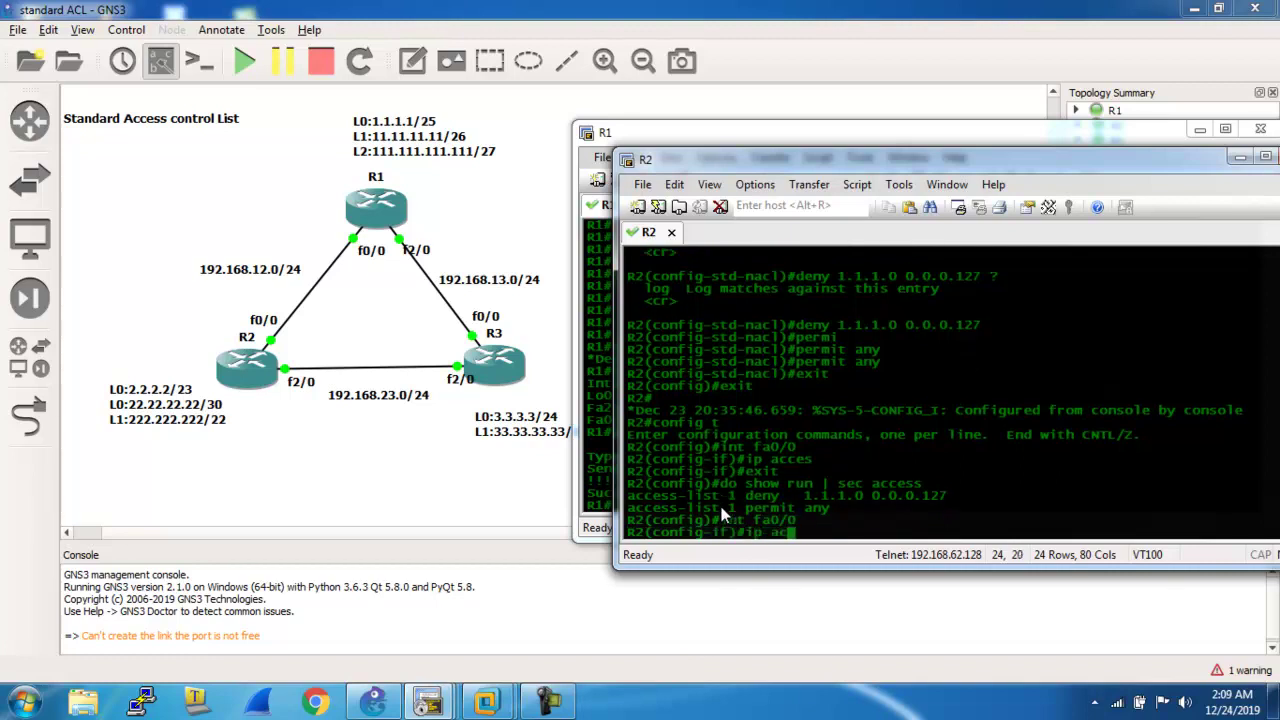
pyautogui.press('Tab')
pyautogui.write('1 in')
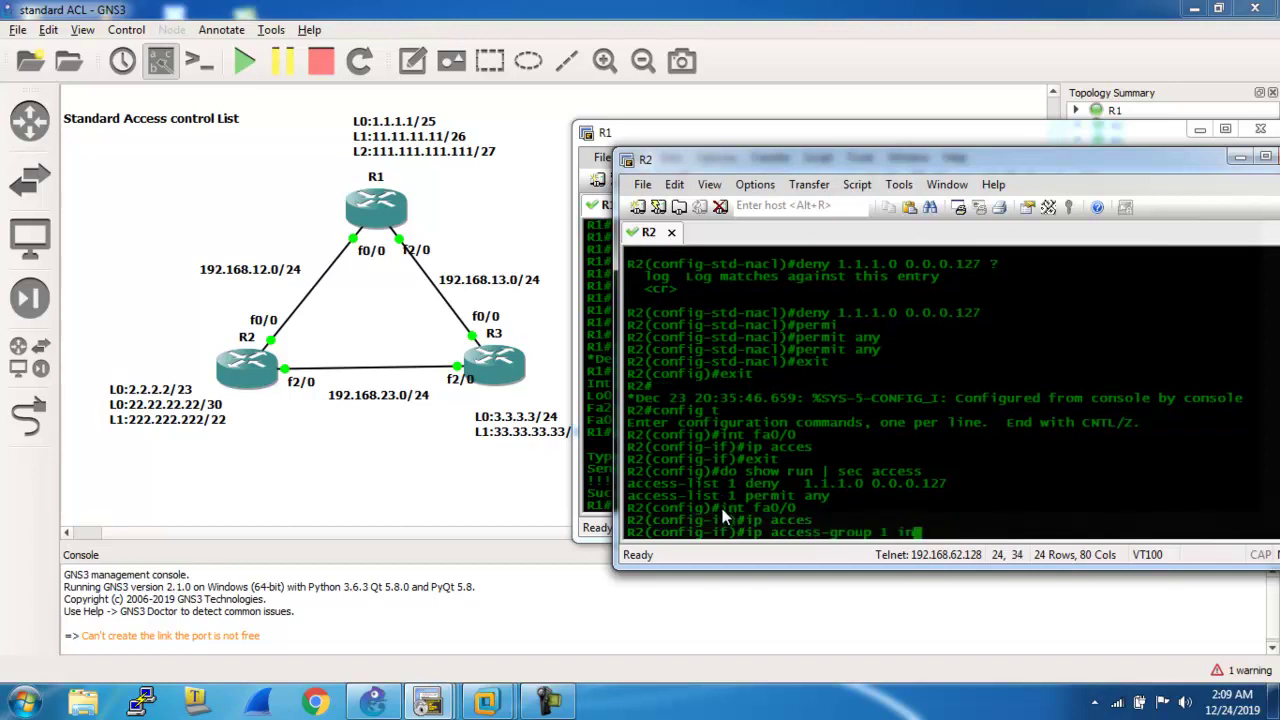
pyautogui.press('Return')
# Apply access list 1 inbound on R2's fa2/0 interface as well.
pyautogui.write('int fa2/0')
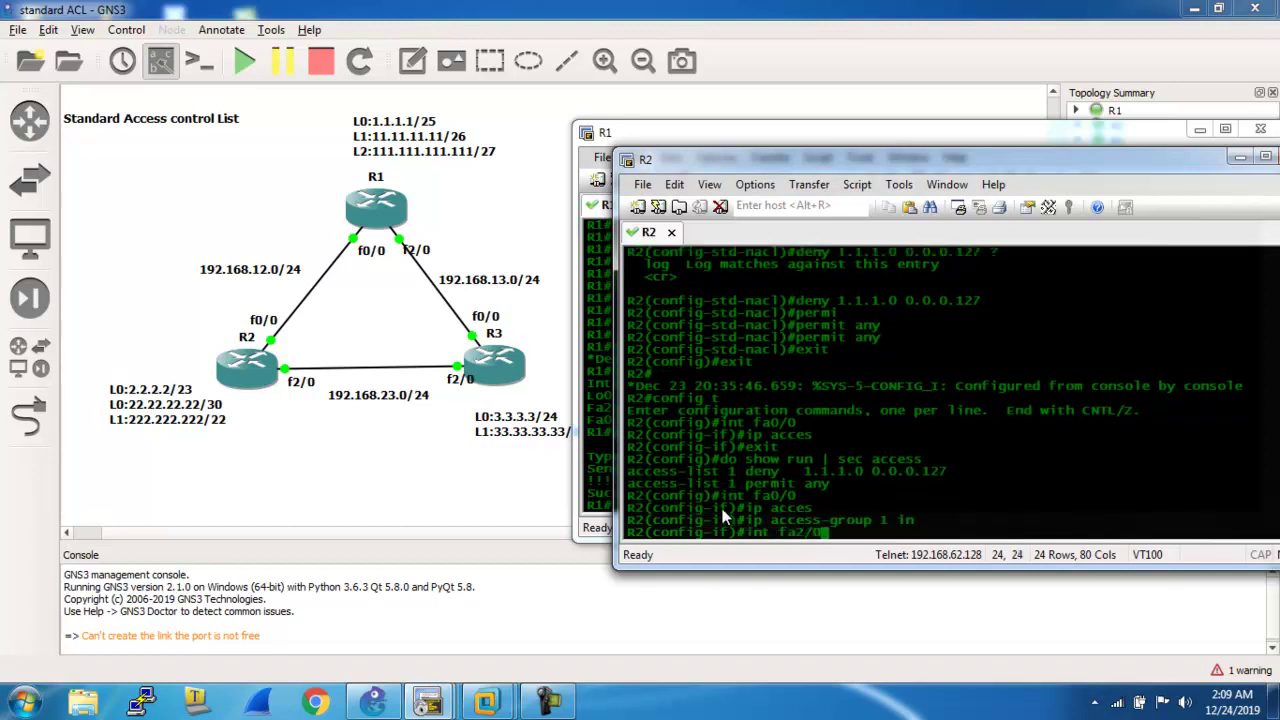
pyautogui.press('Return')
pyautogui.write('ip acces')
pyautogui.press('Tab')
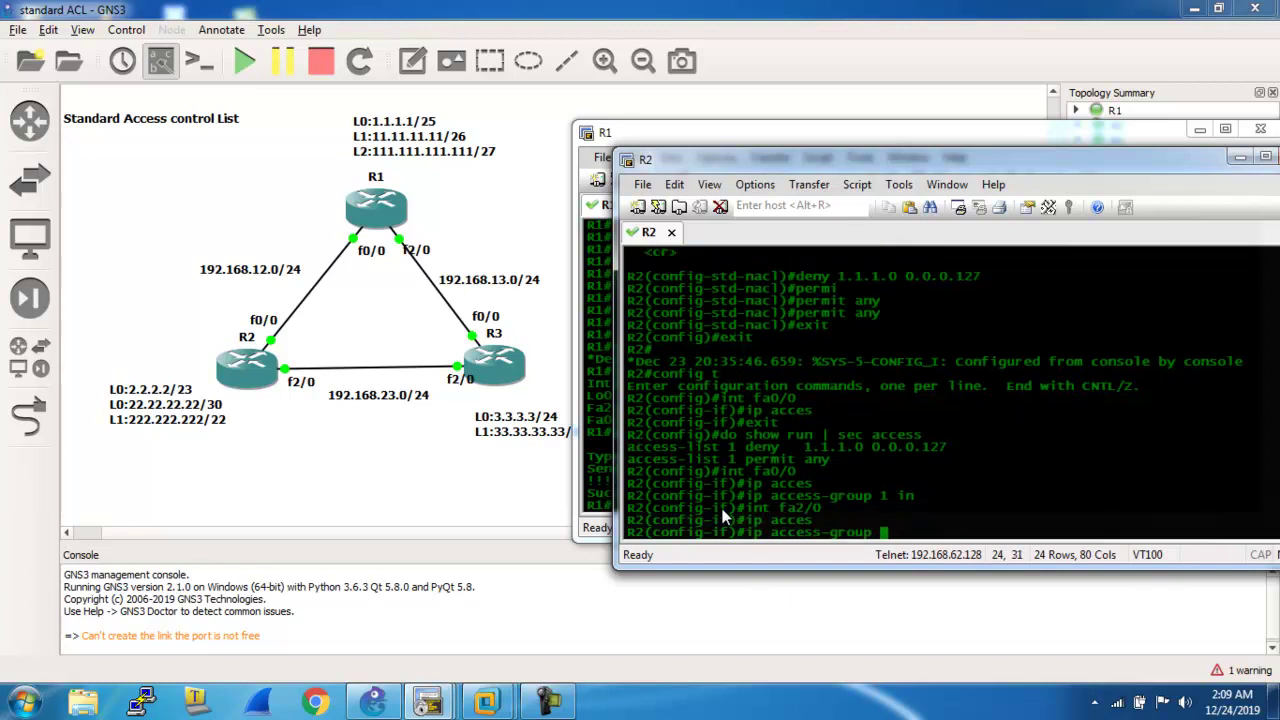
pyautogui.write('1 in')
pyautogui.press('Return')
# Leave configuration mode on R2 and save the configuration with "wr".
pyautogui.write('ex')
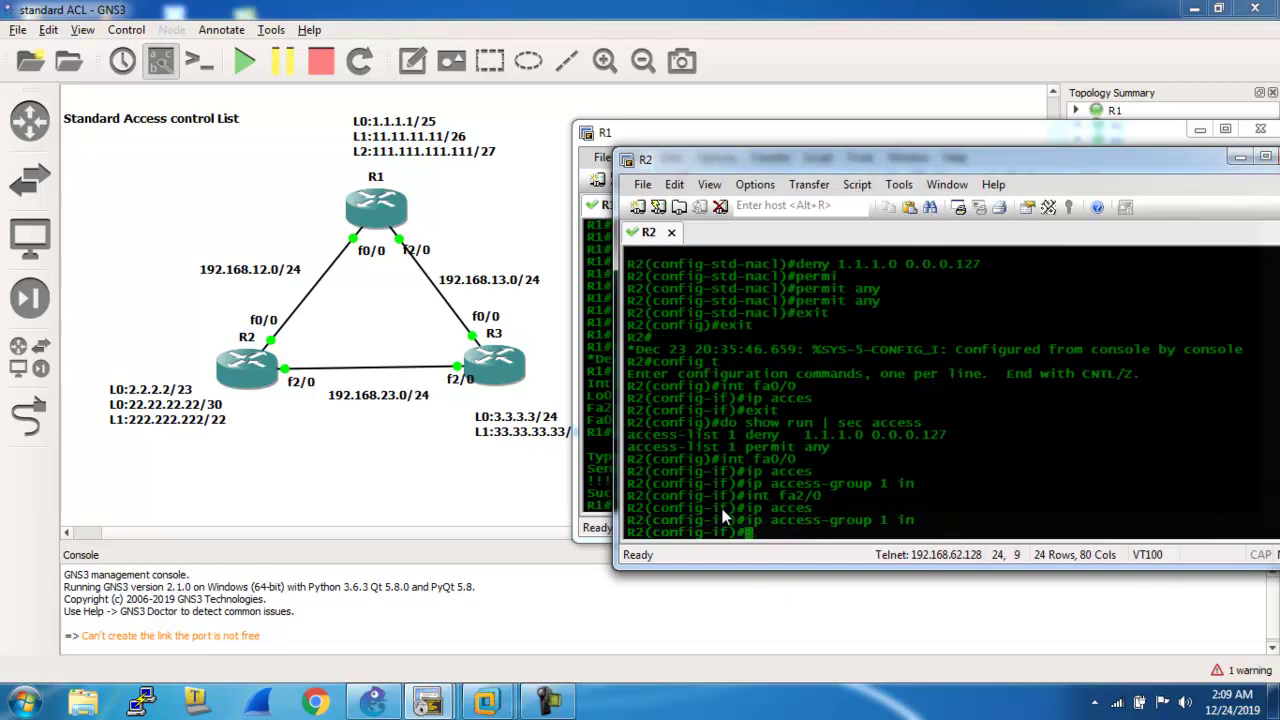
pyautogui.write('it')
pyautogui.press('Return')
pyautogui.write('exit')
pyautogui.press('Return')
pyautogui.write('wr')
pyautogui.press('Return')
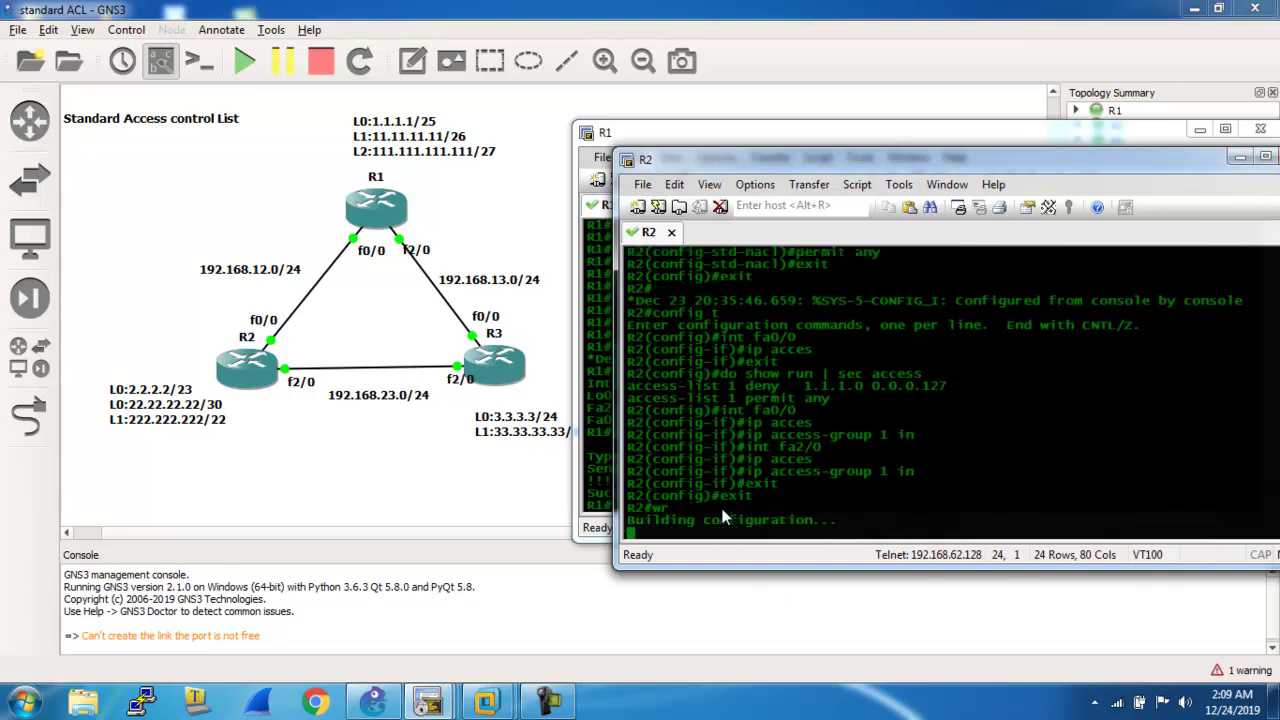
# Repeat the ping to 2.2.2.2 from R1 three times and bring the R2 console back to the front.
pyautogui.click(597, 495)
pyautogui.press('Up')
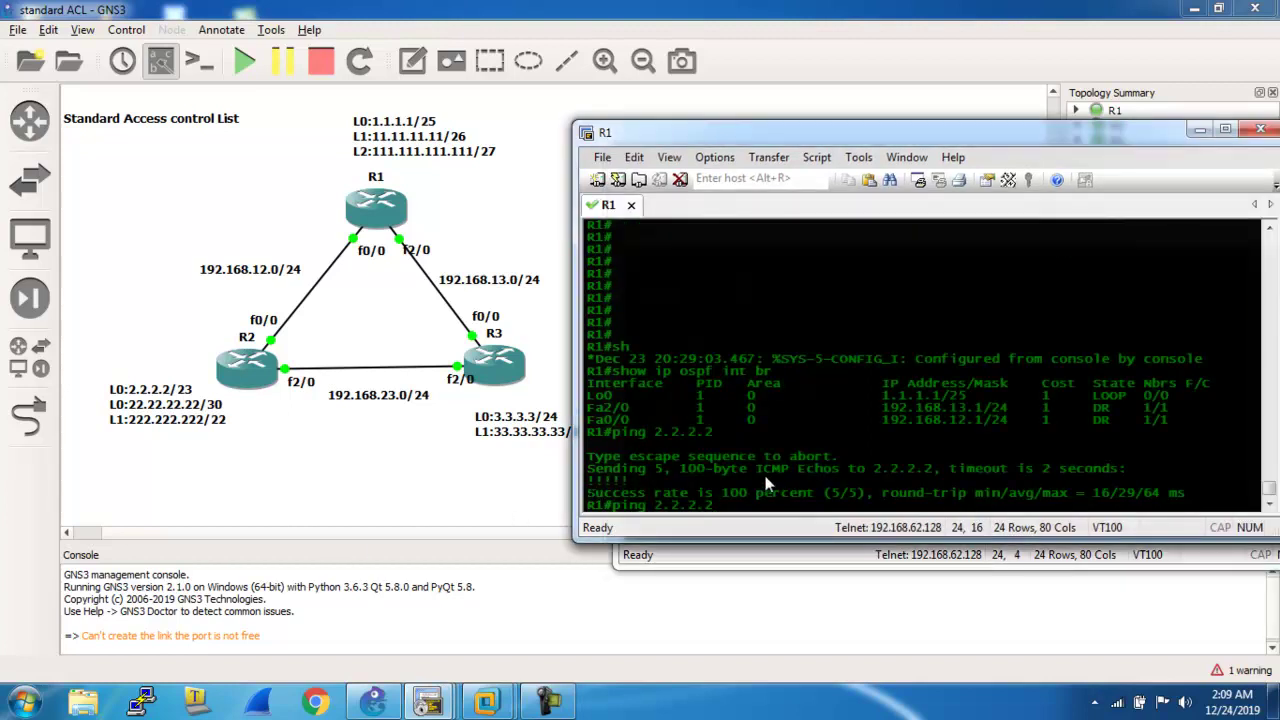
pyautogui.press('Return')
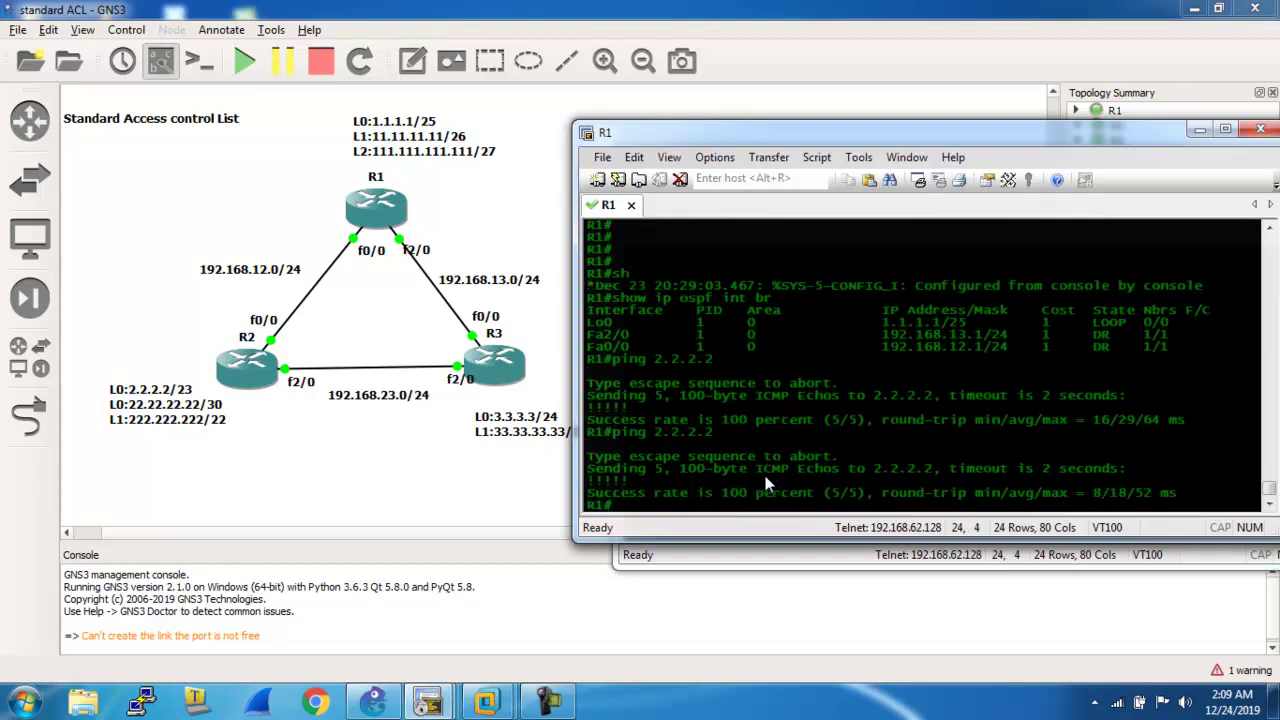
pyautogui.press('Up')
pyautogui.press('Return')
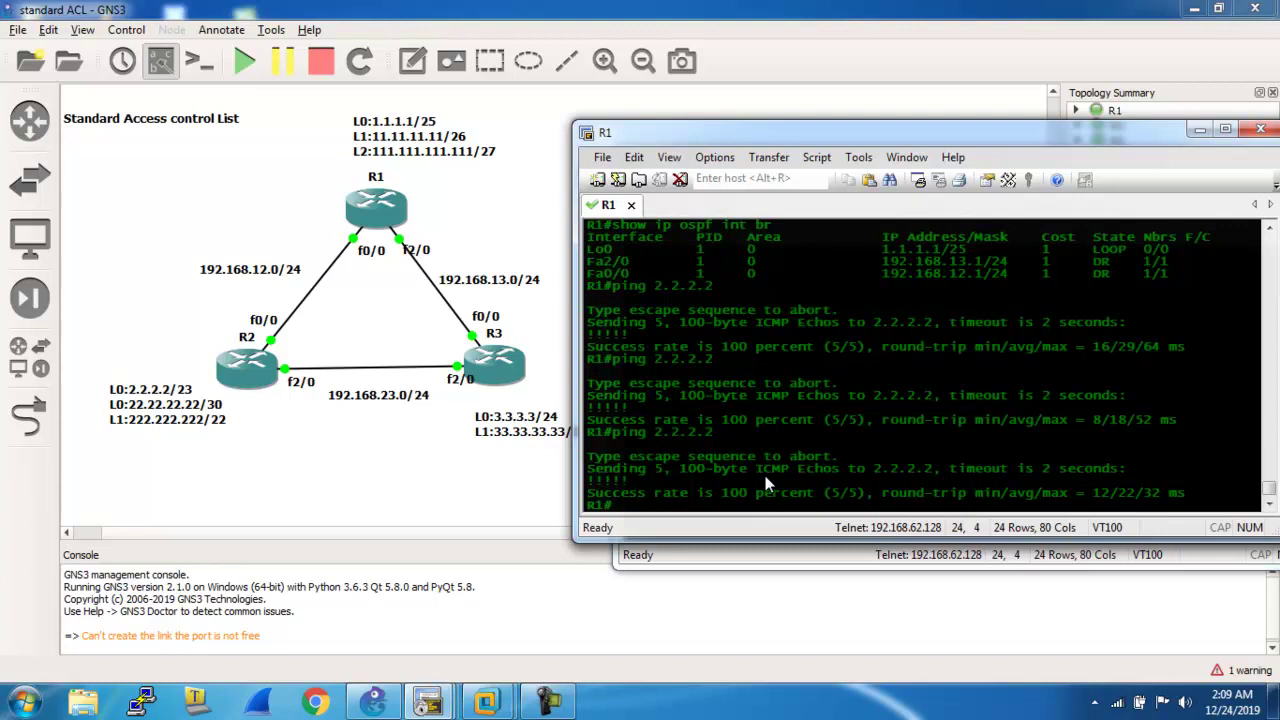
pyautogui.press('Up')
pyautogui.press('Return')
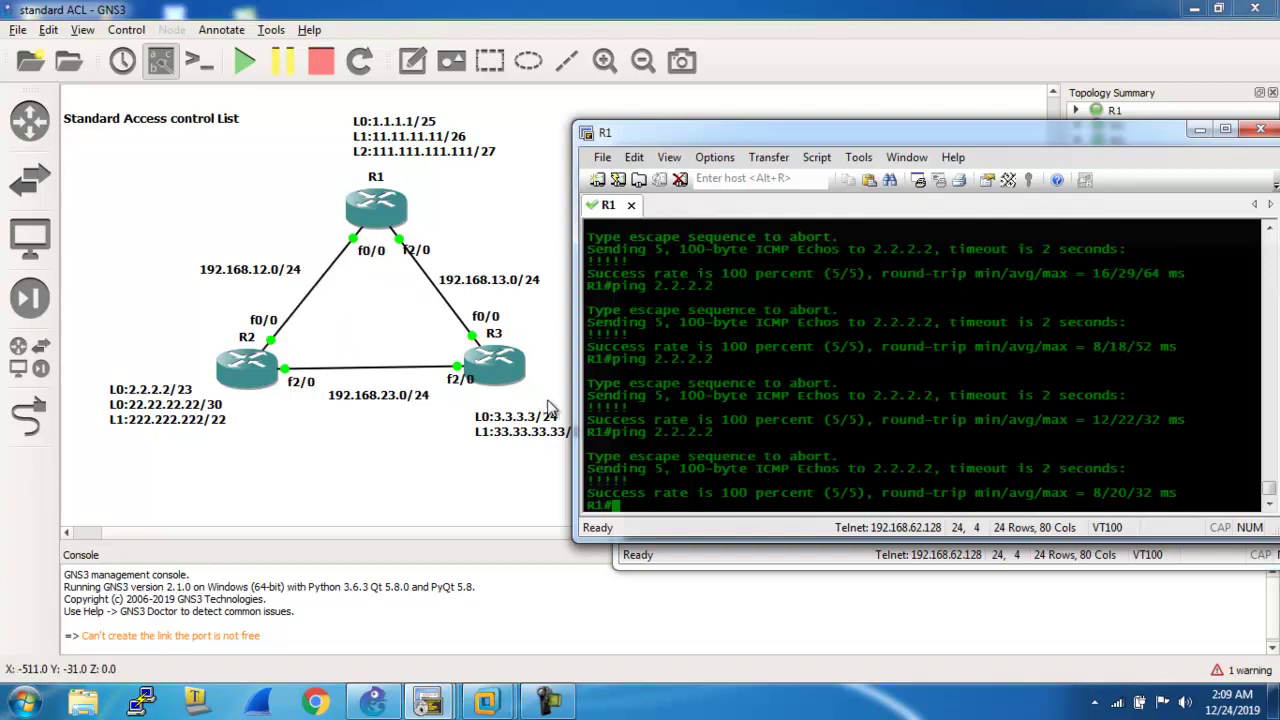
pyautogui.click(700, 560)
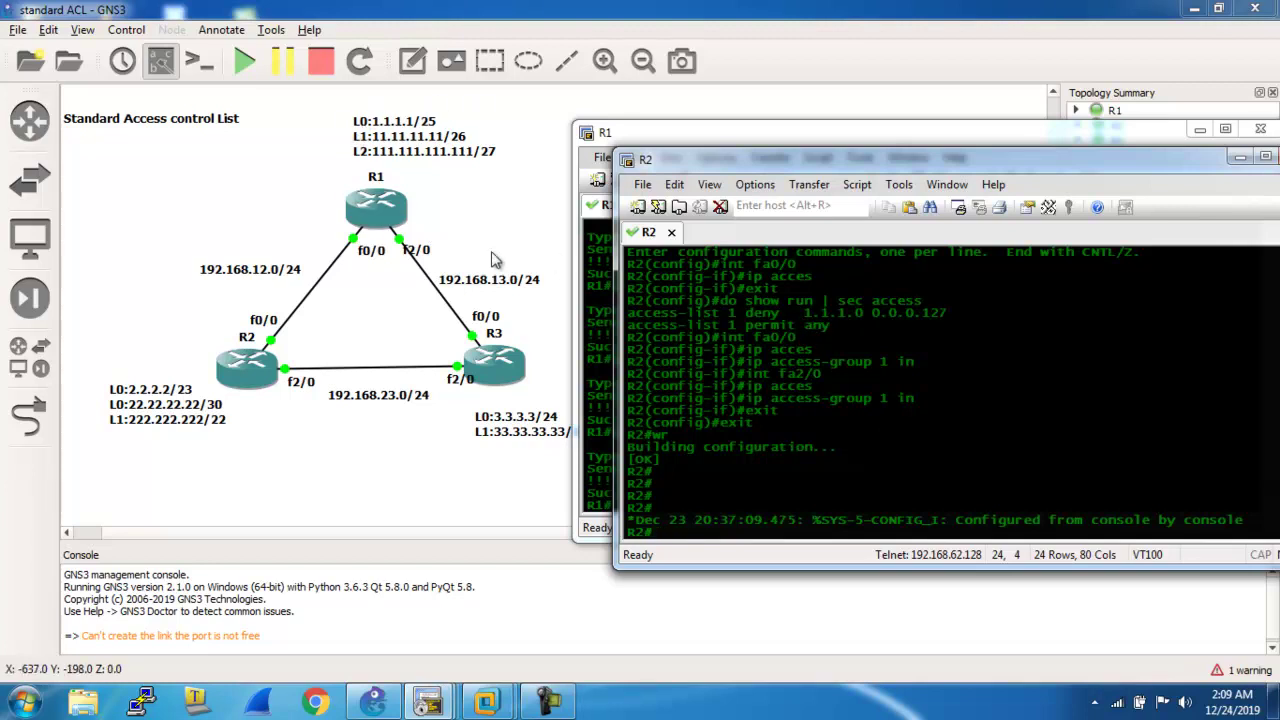
# On R1, ping 2.2.2.2 with the source set to loopback 0 ("ping 2.2.2.2 source l0") and repeat it once.
pyautogui.click(607, 375)
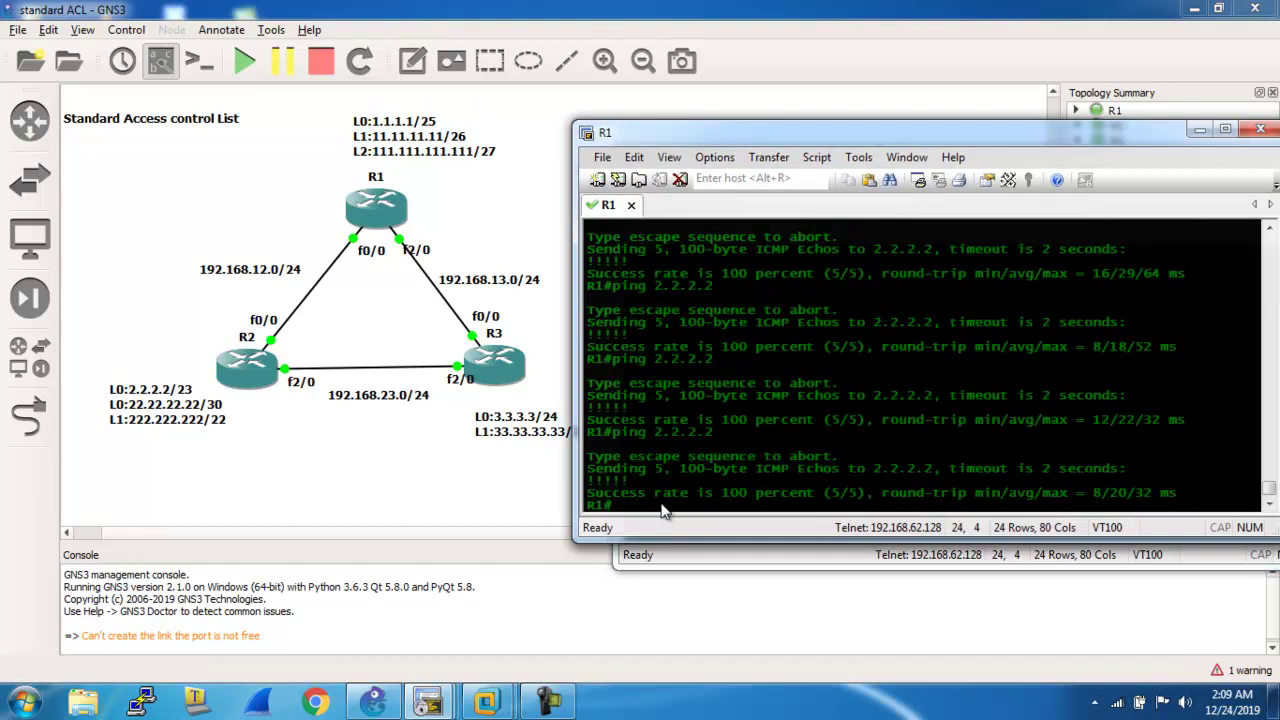
pyautogui.press('Up')
pyautogui.write('sour')
pyautogui.press('Tab')
pyautogui.write('l')
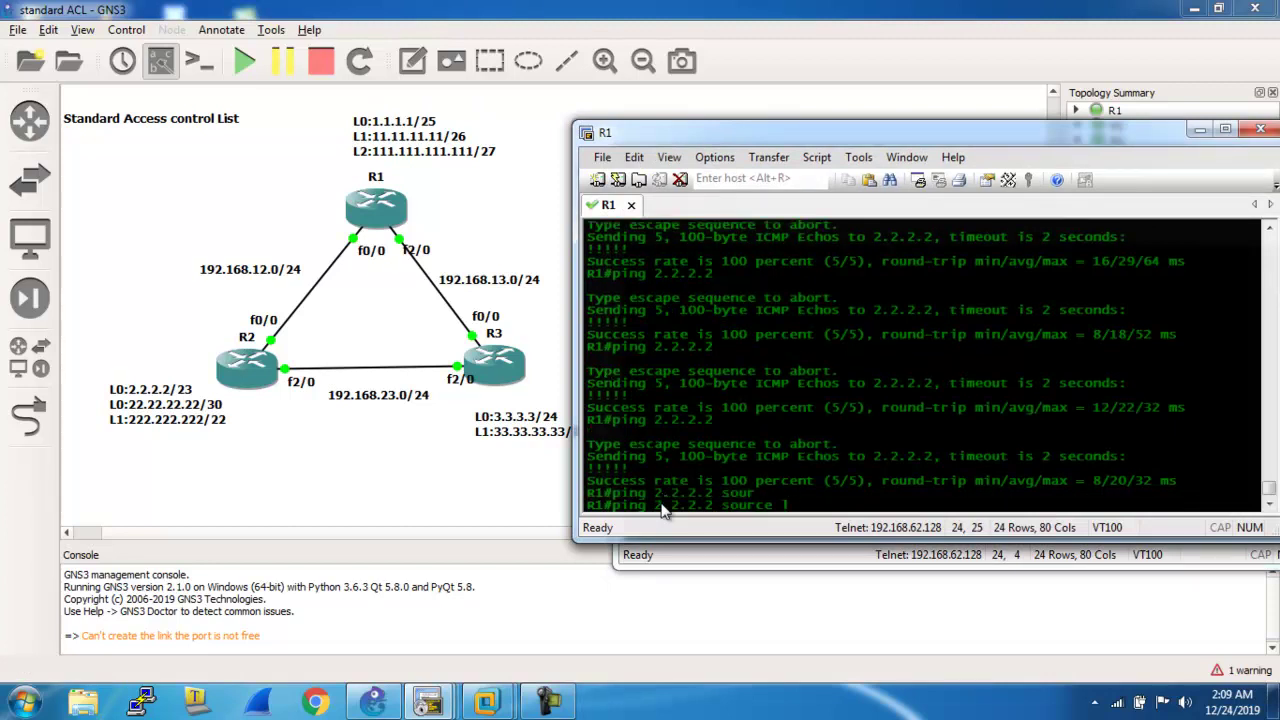
pyautogui.write('o')
pyautogui.press('Return')
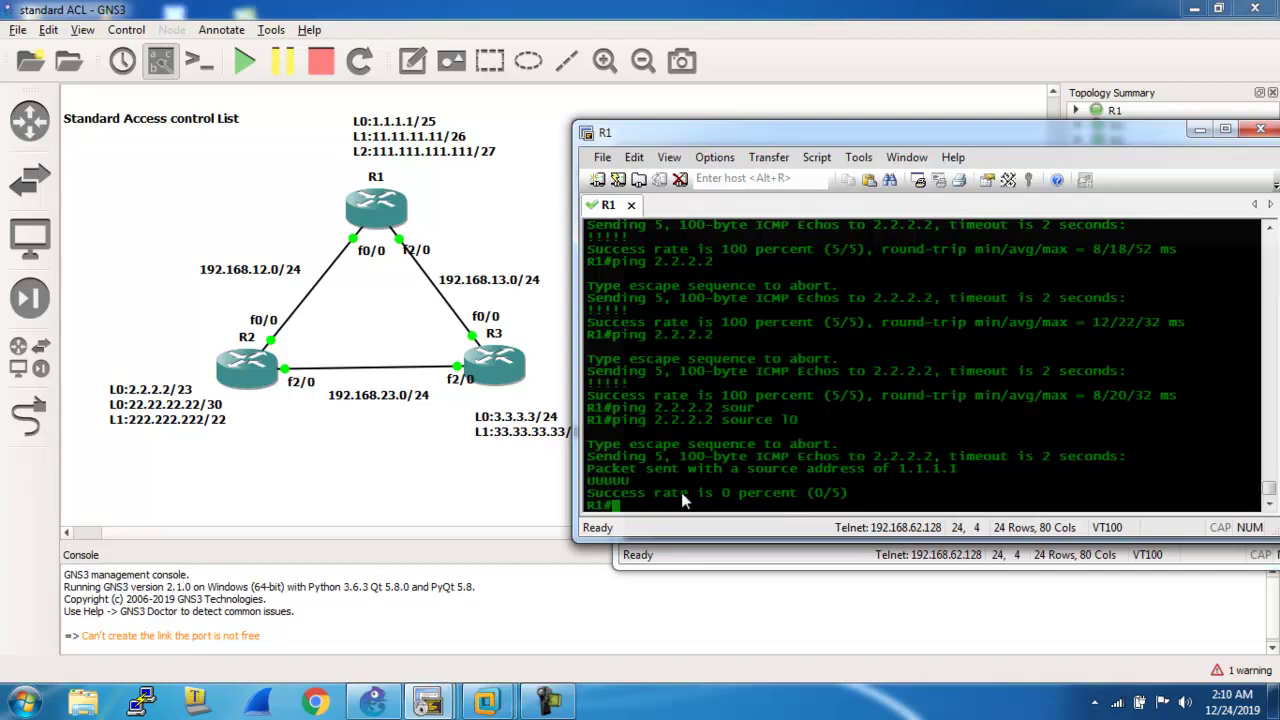
pyautogui.press('Up')
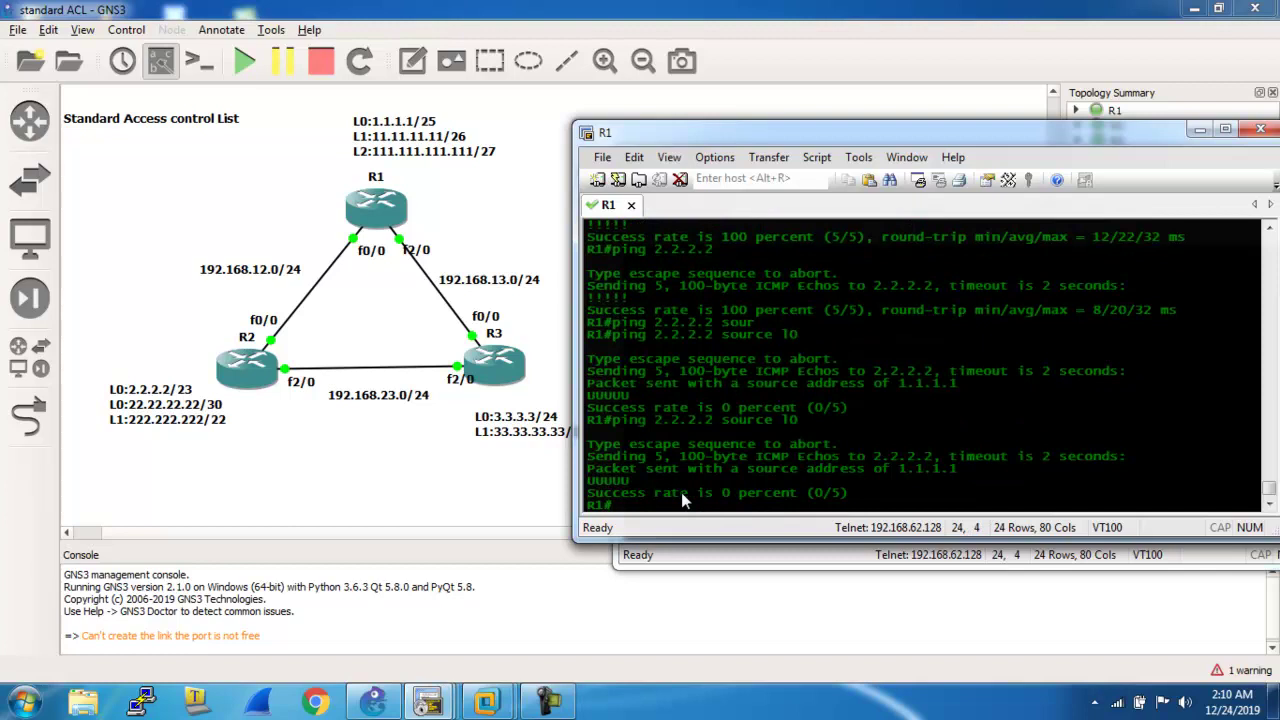
# Ping 22.22.22.22 from R1, and view R1's full routing table with "show ip route".
pyautogui.write('ping 22.22.22.22')
pyautogui.press('Return')
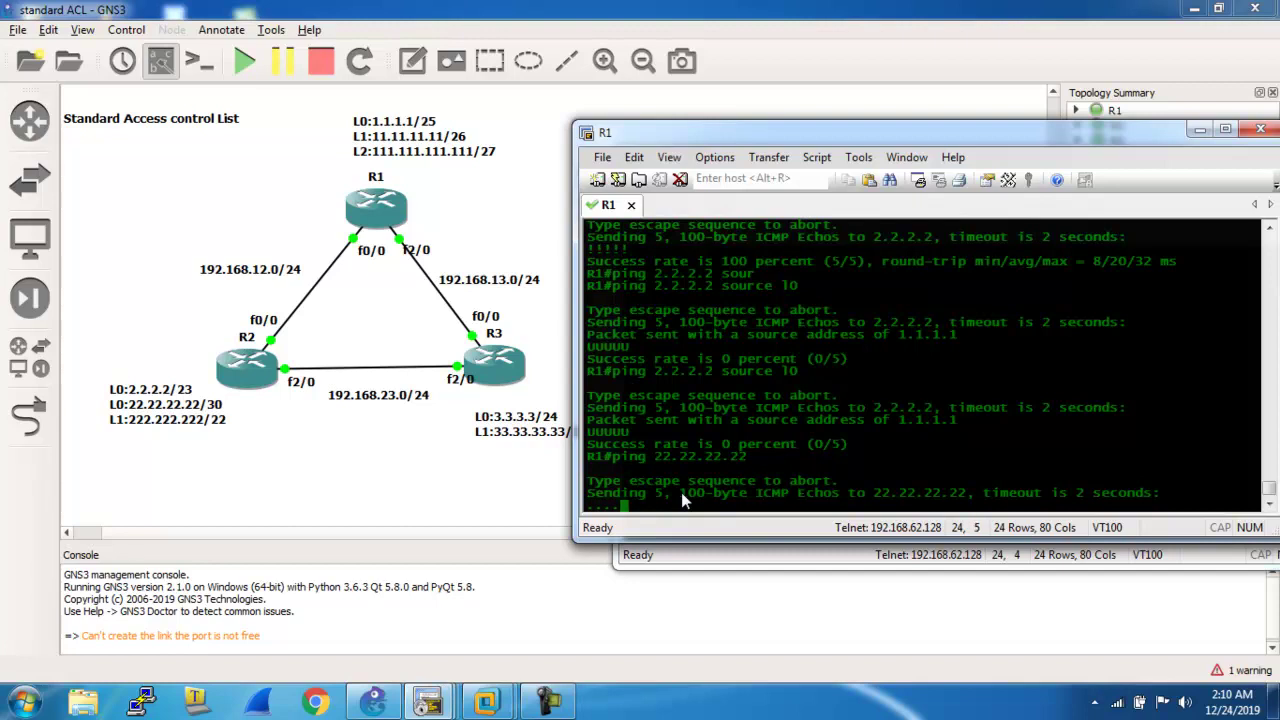
pyautogui.write('show ip route')
pyautogui.press('Return')
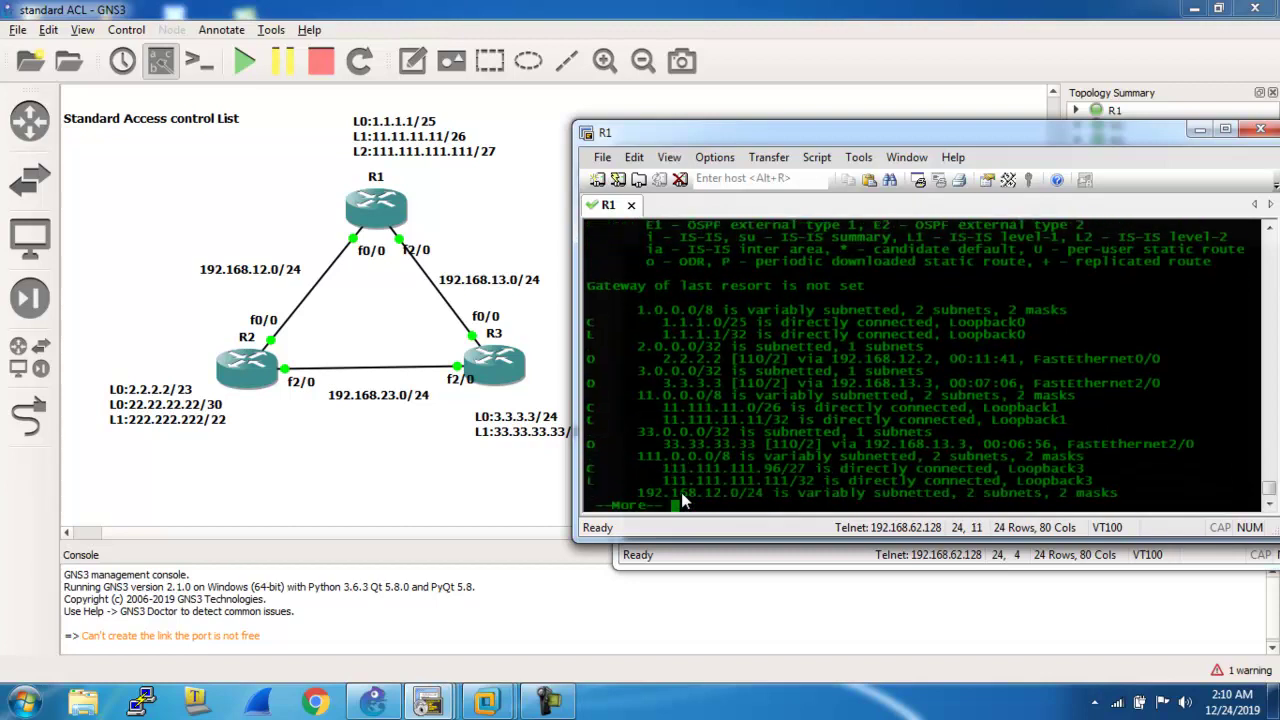
pyautogui.press('space')
pyautogui.press('Return')
pyautogui.press('Return')
pyautogui.press('Return')
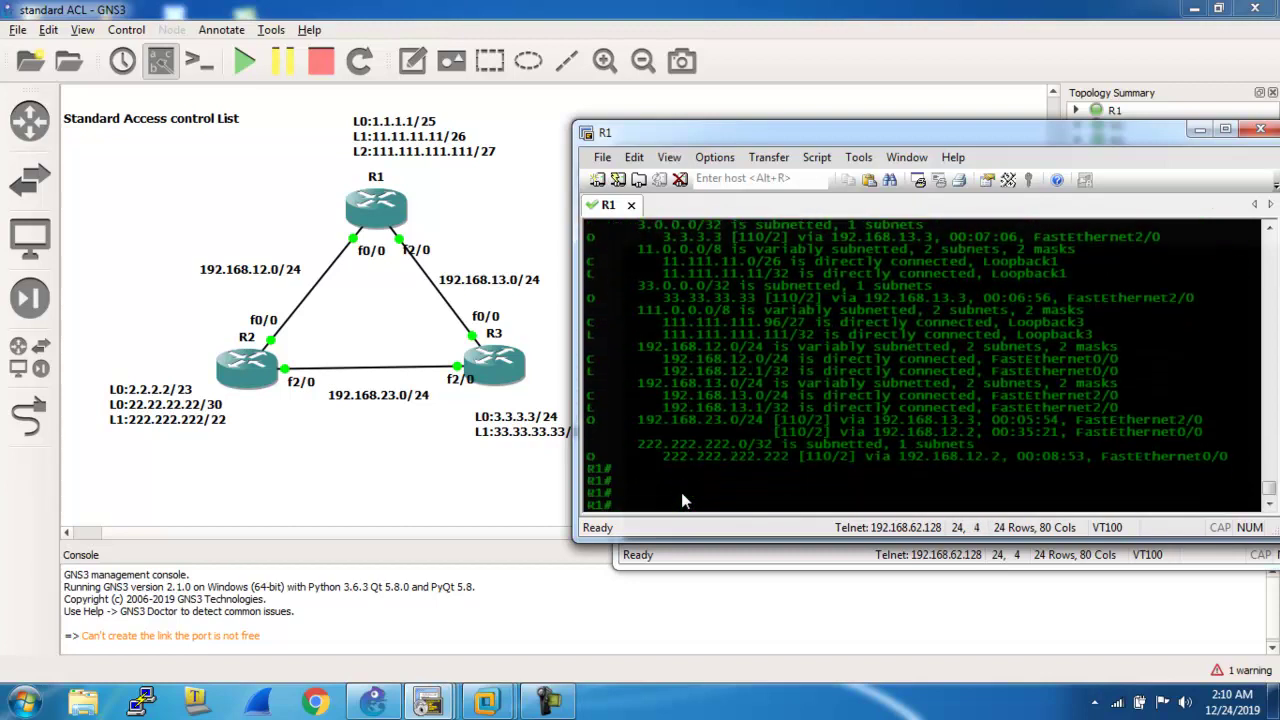
# Switch to the R2 console and list its interfaces and addresses with "show ip int br".
pyautogui.click(682, 560)
pyautogui.write('show ip in')
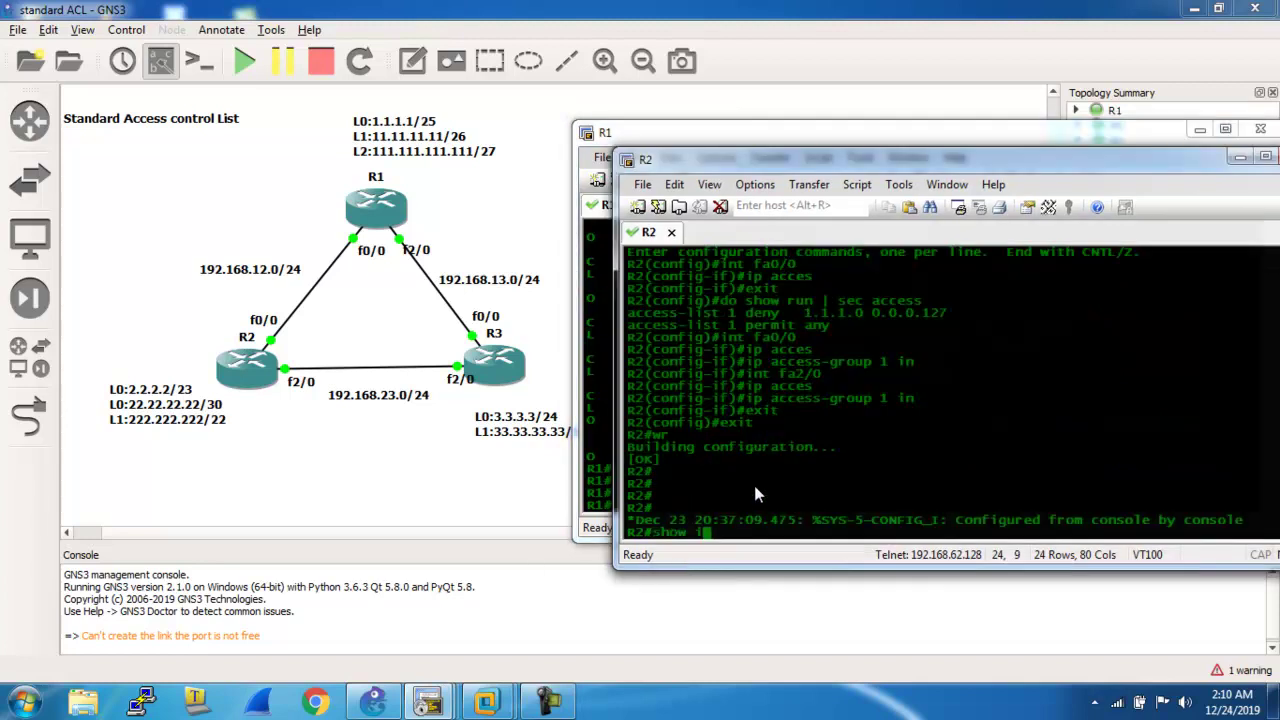
pyautogui.write('t br')
pyautogui.press('Return')
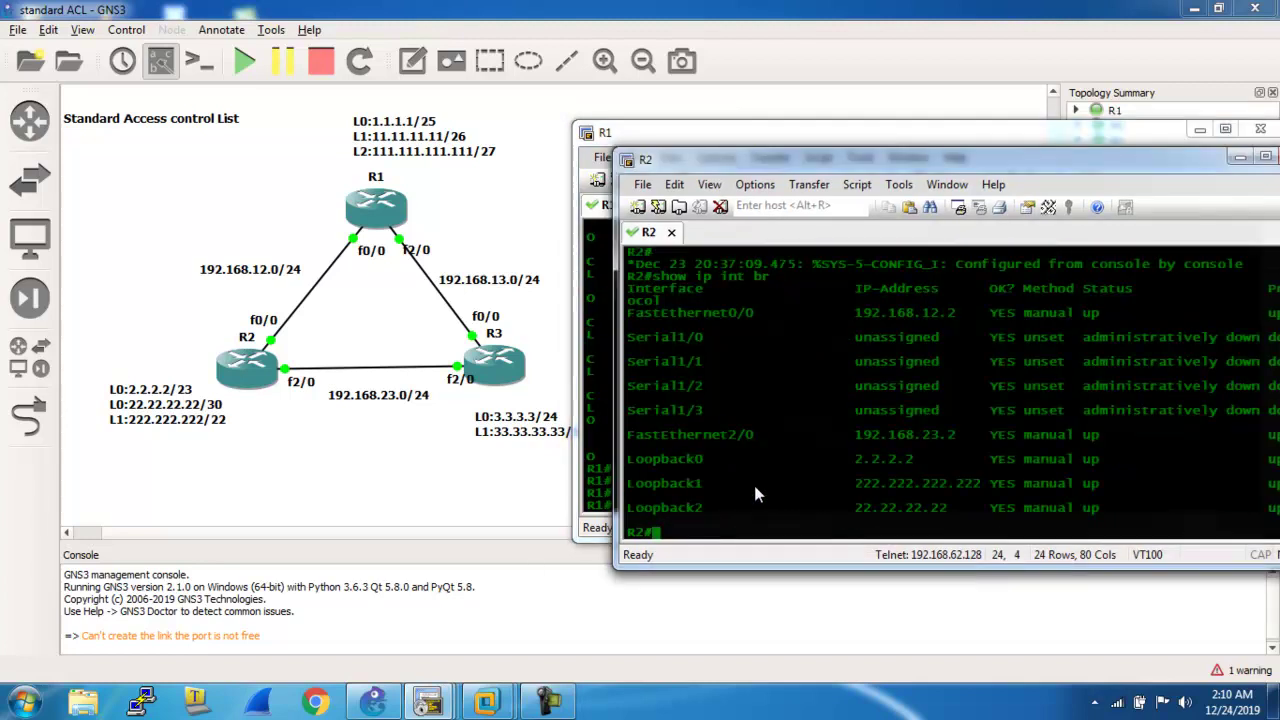
# Display the brief OSPF interface summary on R2 with show ip ospf int br.
pyautogui.write('show ip ospf')
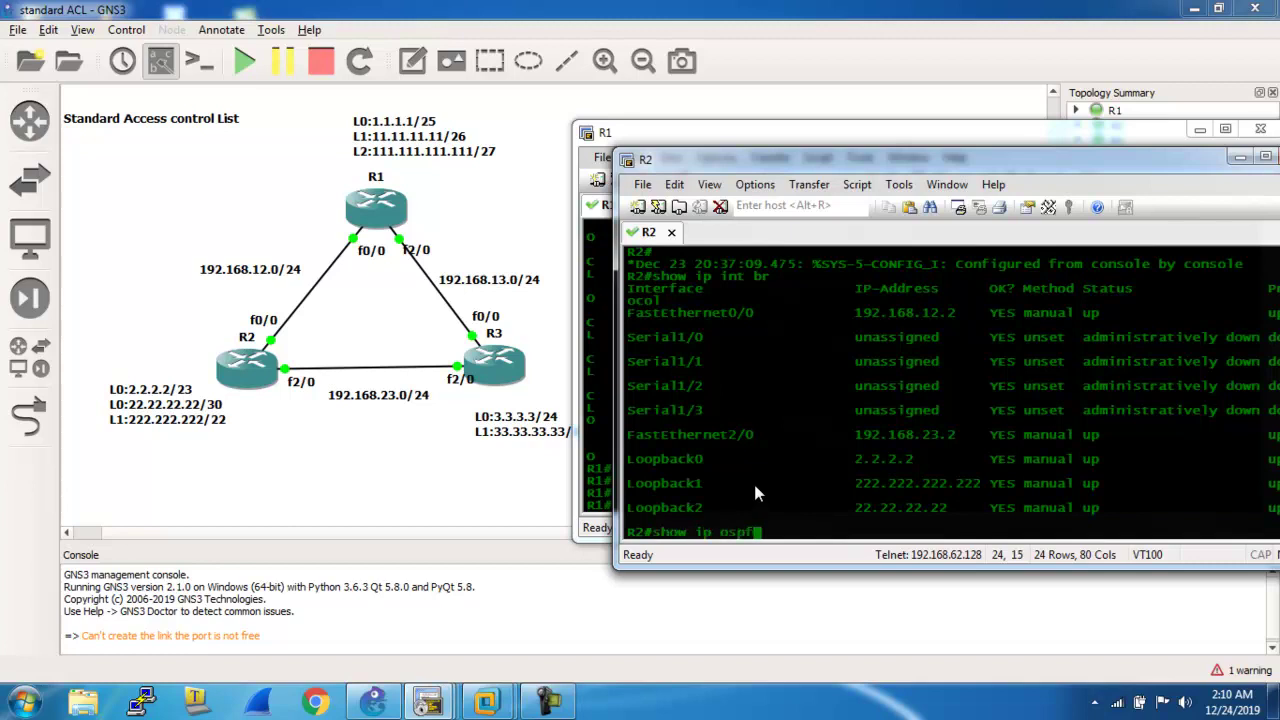
pyautogui.write(' int br')
pyautogui.press('Return')
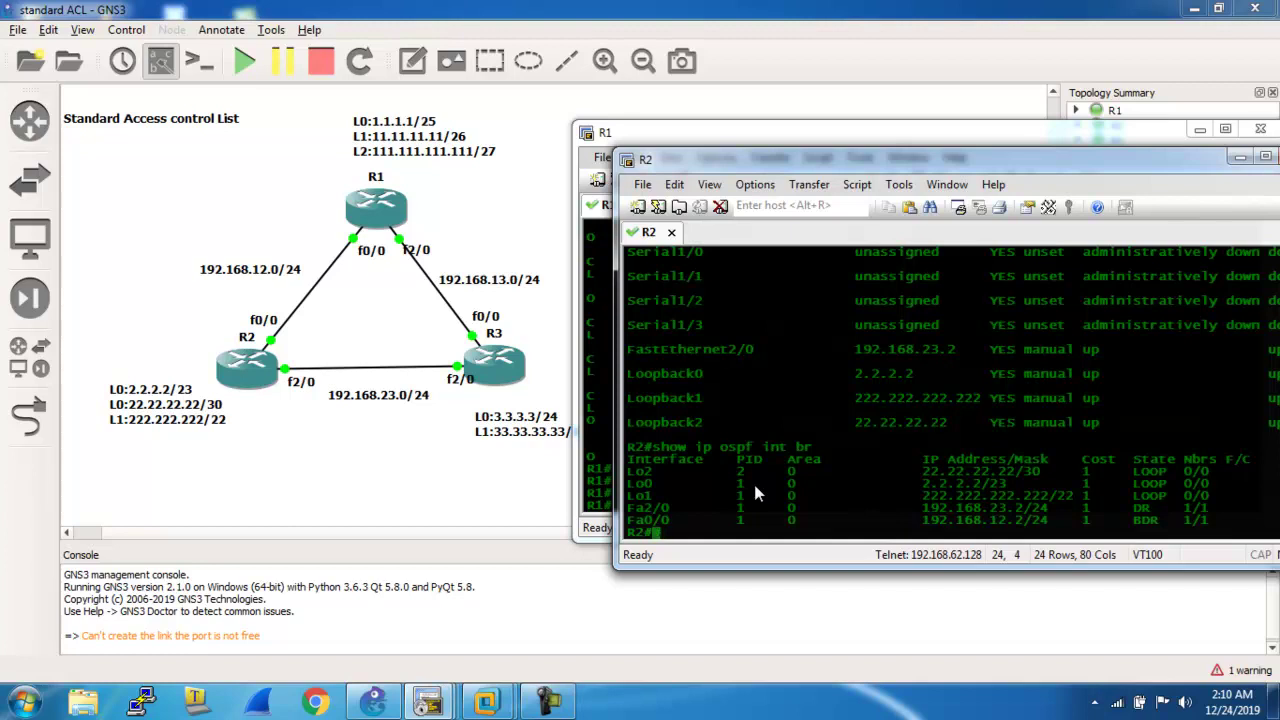
pyautogui.write('config')
pyautogui.press('BackSpace')
pyautogui.press('BackSpace')
pyautogui.press('BackSpace')
pyautogui.press('BackSpace')
pyautogui.press('BackSpace')
pyautogui.press('BackSpace')
pyautogui.press('BackSpace')
pyautogui.write('show urn')
pyautogui.press('Return')
pyautogui.press('Return')
# Page through R2's running configuration, examining the interface, OSPF process and access-list sections, and quit the listing.
pyautogui.write('show run')
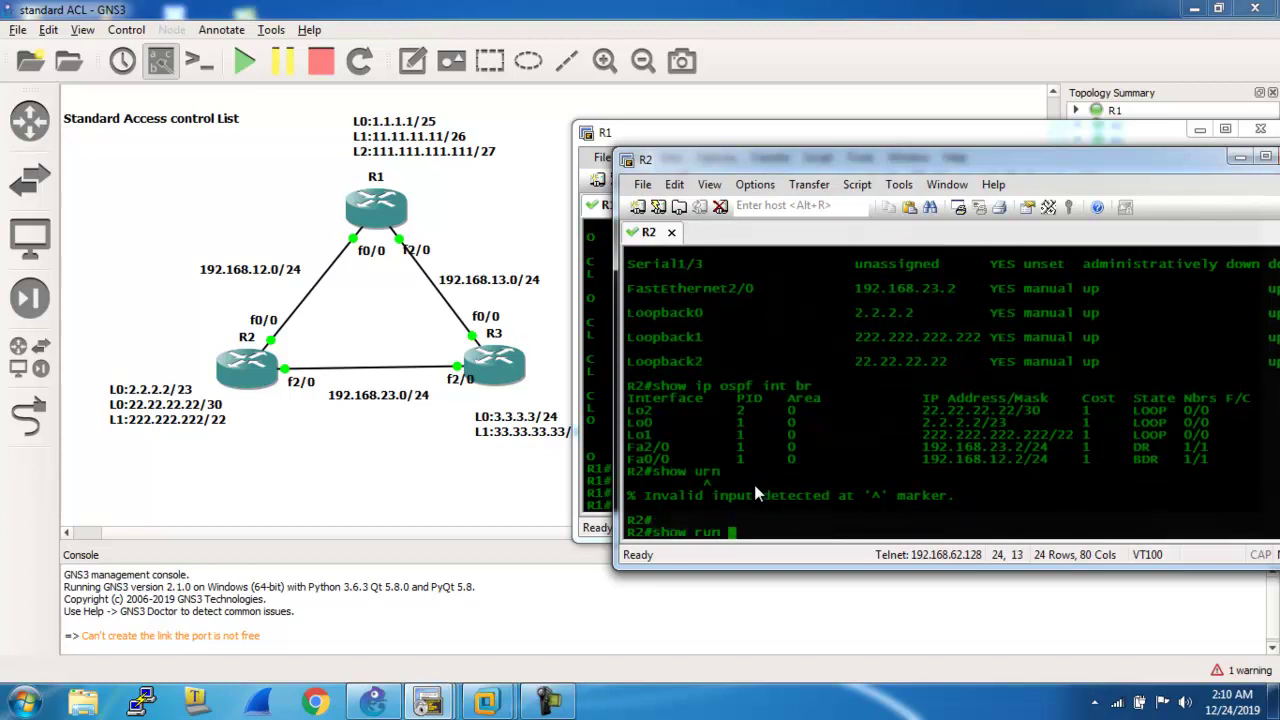
pyautogui.press('Return')
pyautogui.press('Return')
pyautogui.press('Return')
pyautogui.press('Return')
pyautogui.press('Return')
pyautogui.press('Return')
pyautogui.press('Return')
pyautogui.press('Return')
pyautogui.press('Return')
pyautogui.press('Return')
pyautogui.press('Return')
pyautogui.press('Return')
pyautogui.press('Return')
pyautogui.press('Return')
pyautogui.press('Return')
pyautogui.press('Return')
pyautogui.press('Return')
pyautogui.press('Return')
pyautogui.press('Return')
pyautogui.press('Return')
pyautogui.press('Return')
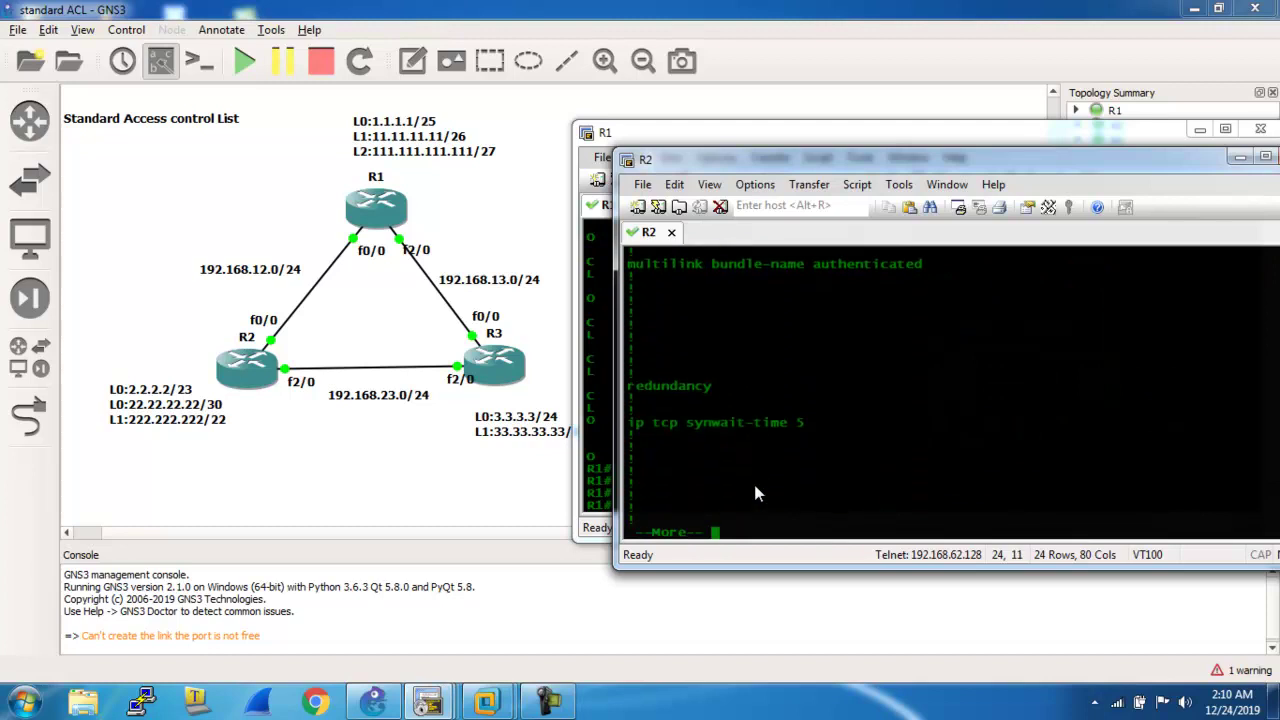
pyautogui.press('Return')
pyautogui.press('Return')
pyautogui.press('Return')
pyautogui.press('Return')
pyautogui.press('Return')
pyautogui.press('Return')
pyautogui.press('Return')
pyautogui.press('Return')
pyautogui.press('Return')
pyautogui.press('Return')
pyautogui.press('Return')
pyautogui.press('Return')
pyautogui.press('Return')
pyautogui.press('Return')
pyautogui.press('Return')
pyautogui.press('Return')
pyautogui.press('Return')
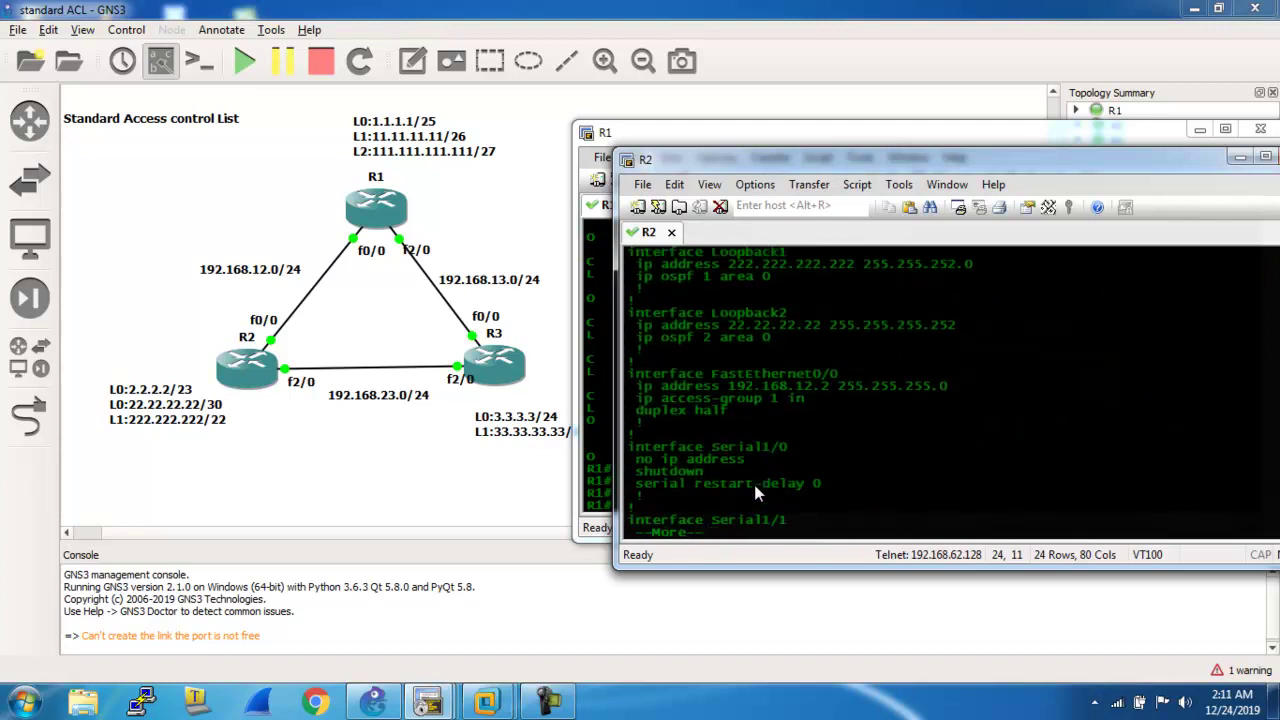
pyautogui.press('Return')
pyautogui.press('Return')
pyautogui.press('Return')
pyautogui.press('Return')
pyautogui.press('Return')
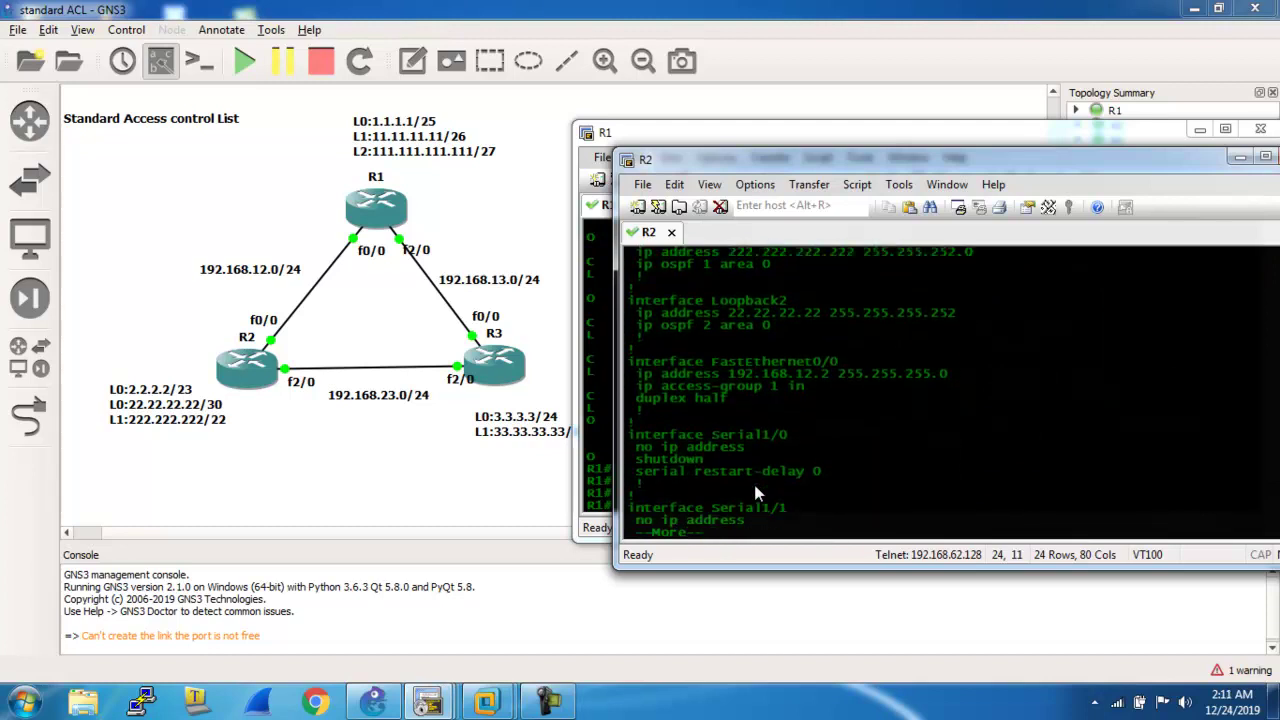
pyautogui.press('Return')
pyautogui.press('Return')
pyautogui.press('Return')
pyautogui.press('Return')
pyautogui.press('Return')
pyautogui.press('Return')
pyautogui.press('Return')
pyautogui.press('Return')
pyautogui.press('Return')
pyautogui.press('Return')
pyautogui.press('Return')
pyautogui.press('Return')
pyautogui.press('Return')
pyautogui.press('Return')
pyautogui.press('Return')
pyautogui.press('Return')
pyautogui.press('Return')
pyautogui.press('Return')
pyautogui.press('Return')
pyautogui.press('Return')
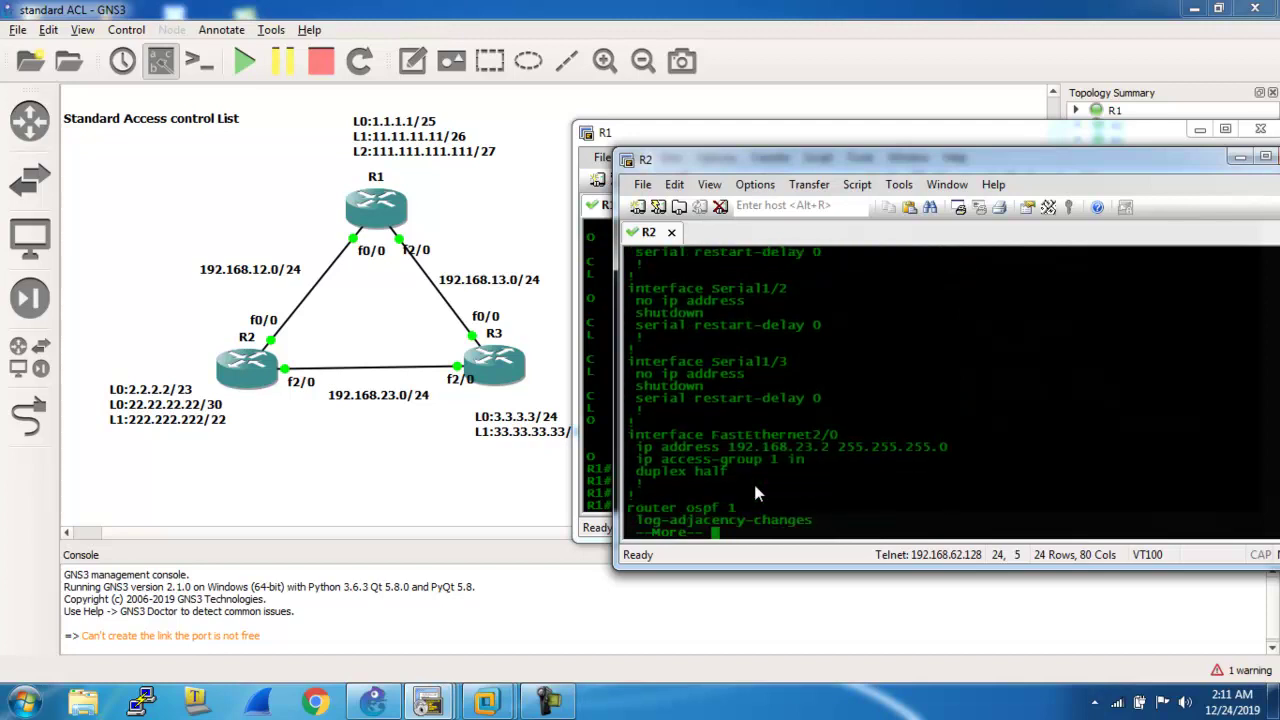
pyautogui.press('Return')
pyautogui.press('Return')
pyautogui.press('Return')
pyautogui.press('Return')
pyautogui.press('Return')
pyautogui.press('Return')
pyautogui.press('Return')
pyautogui.press('Return')
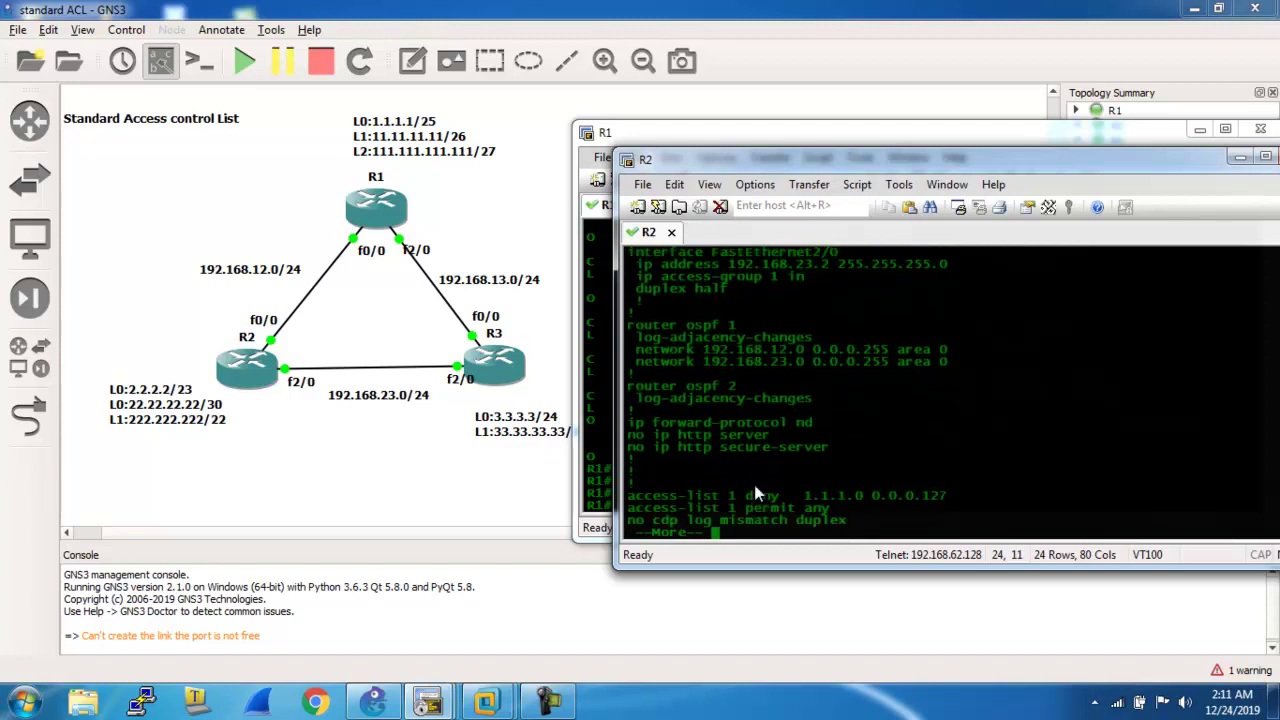
pyautogui.press('Return')
pyautogui.press('Return')
pyautogui.press('Return')
pyautogui.write('q')
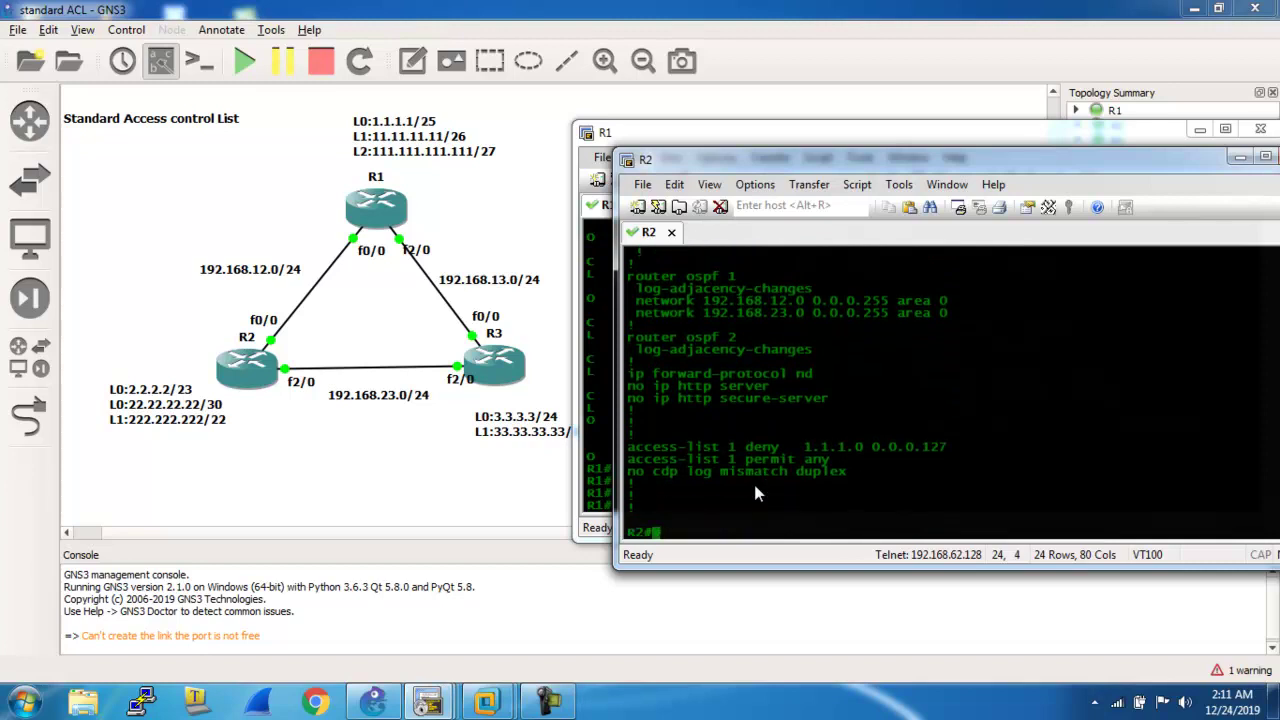
# Enter global configuration mode on R2 and remove OSPF process 2.
pyautogui.write('config t')
pyautogui.press('Return')
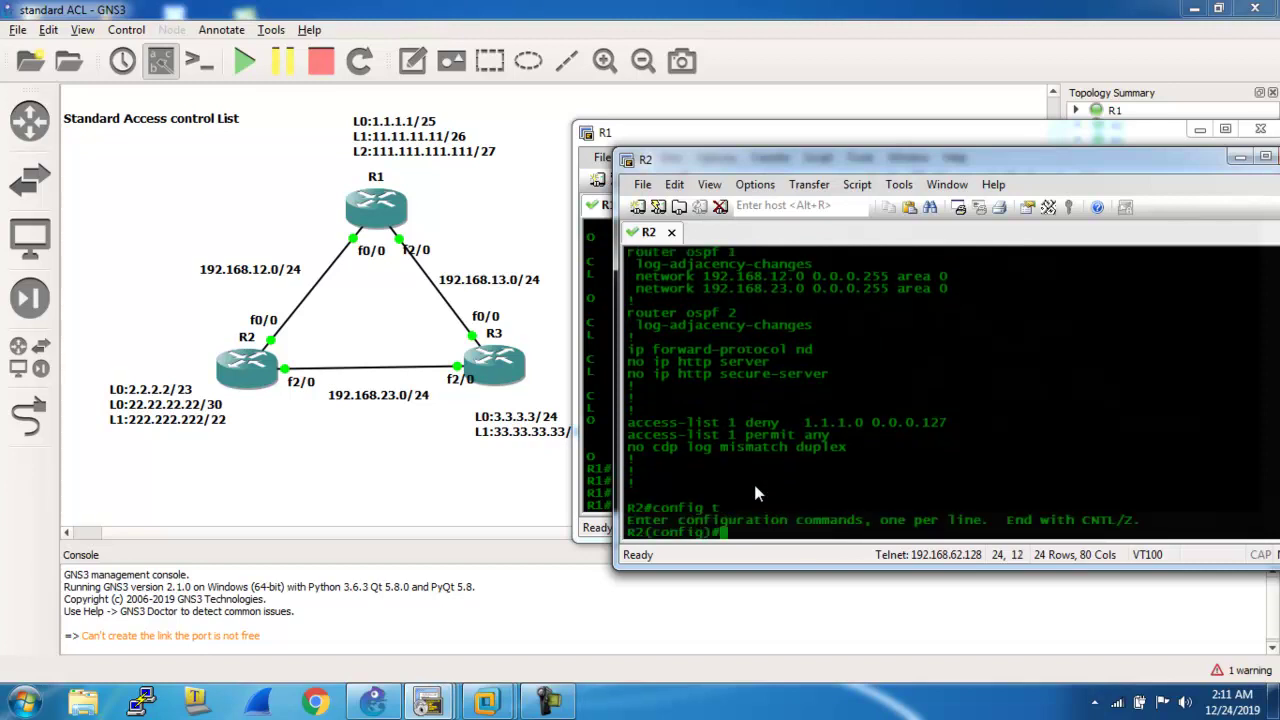
pyautogui.write('no router ospf 2')
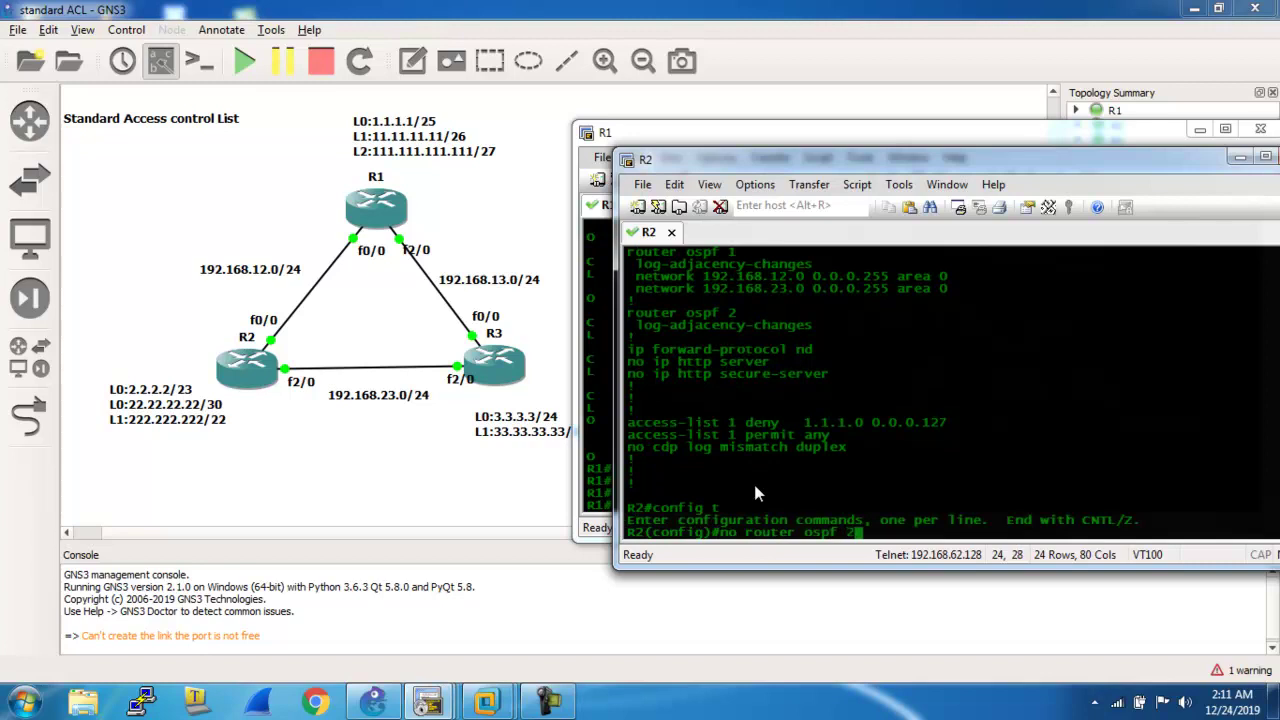
pyautogui.press('Return')
# Assign R2's Loopback2 interface to OSPF process 2, area 0, and return to privileged mode.
pyautogui.write('int l')
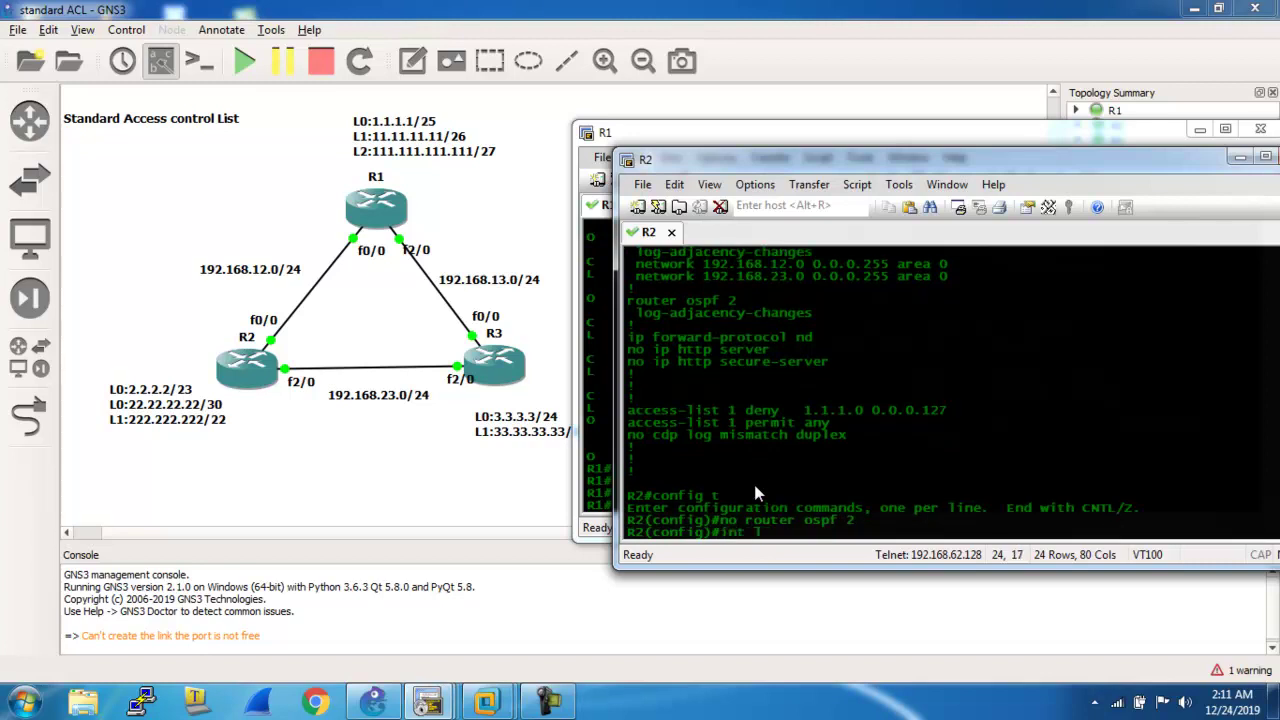
pyautogui.write('2')
pyautogui.press('Return')
pyautogui.write('ip osp')
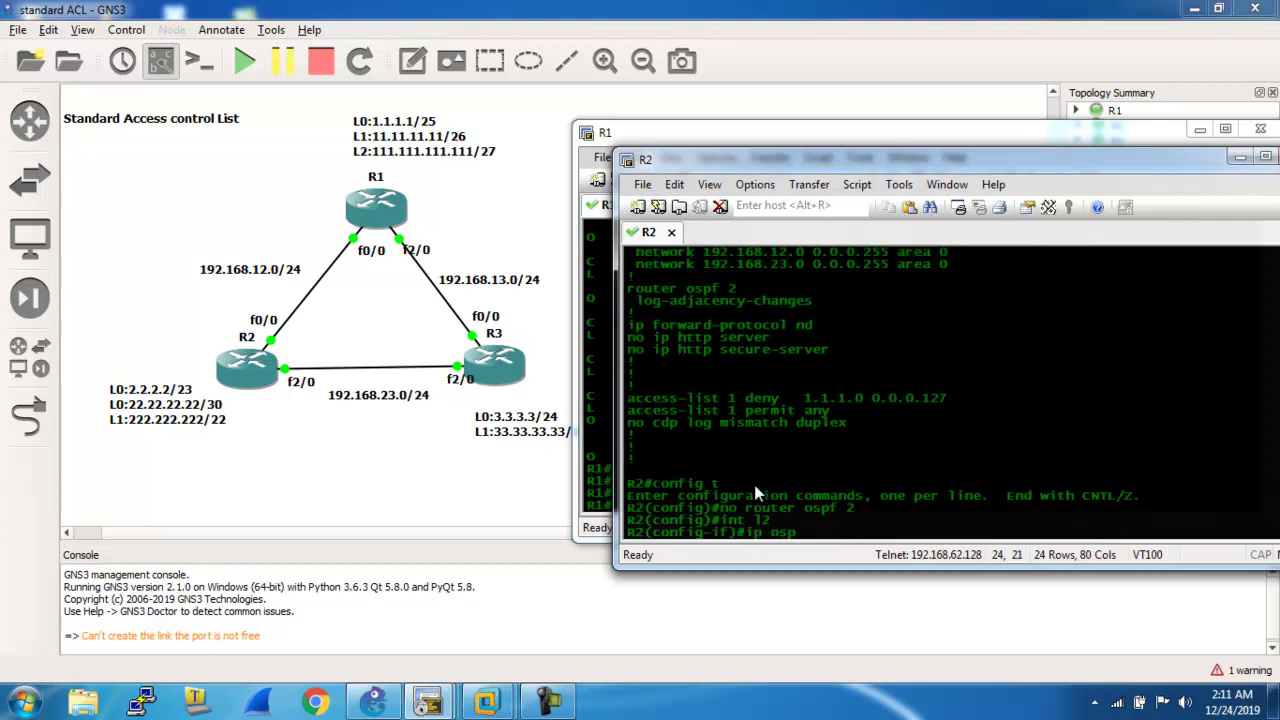
pyautogui.write('f 2 area 0')
pyautogui.press('Return')
pyautogui.write('exit')
pyautogui.press('Return')
pyautogui.write('exit')
pyautogui.press('Return')
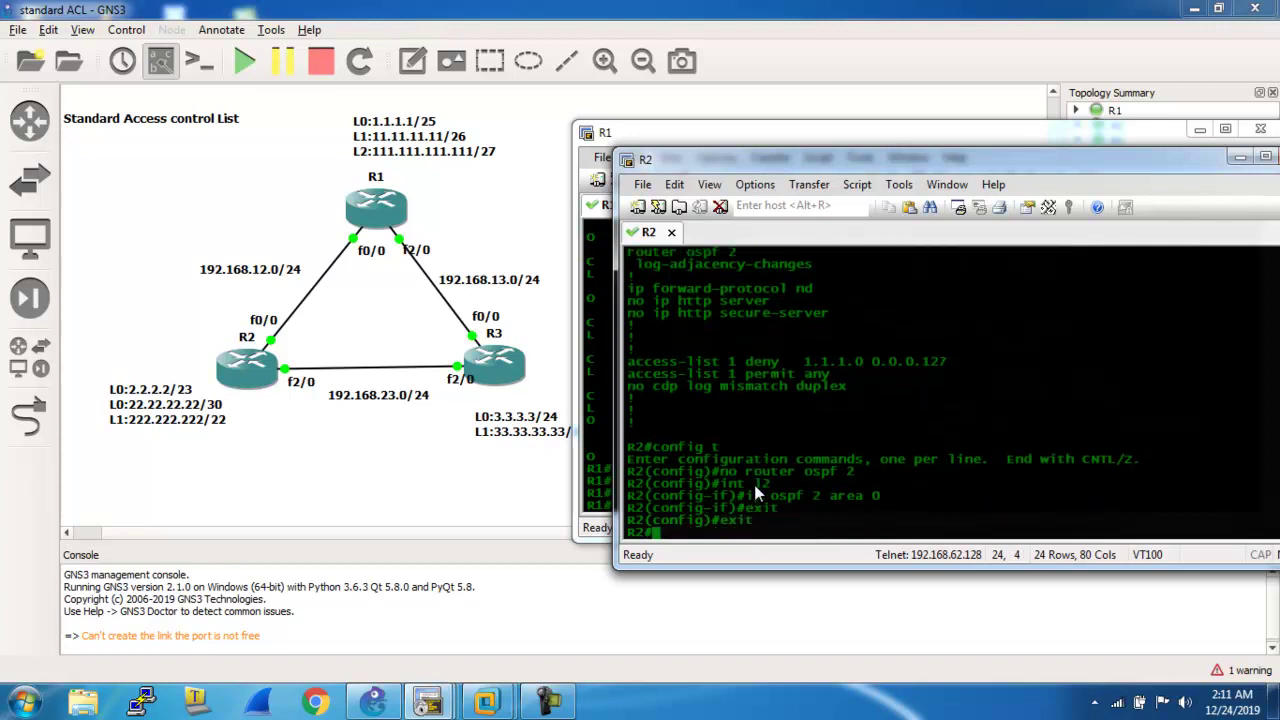
# Switch to the R1 console and display its IP routing table to check for R2's loopback networks.
pyautogui.click(600, 336)
pyautogui.write('show r')
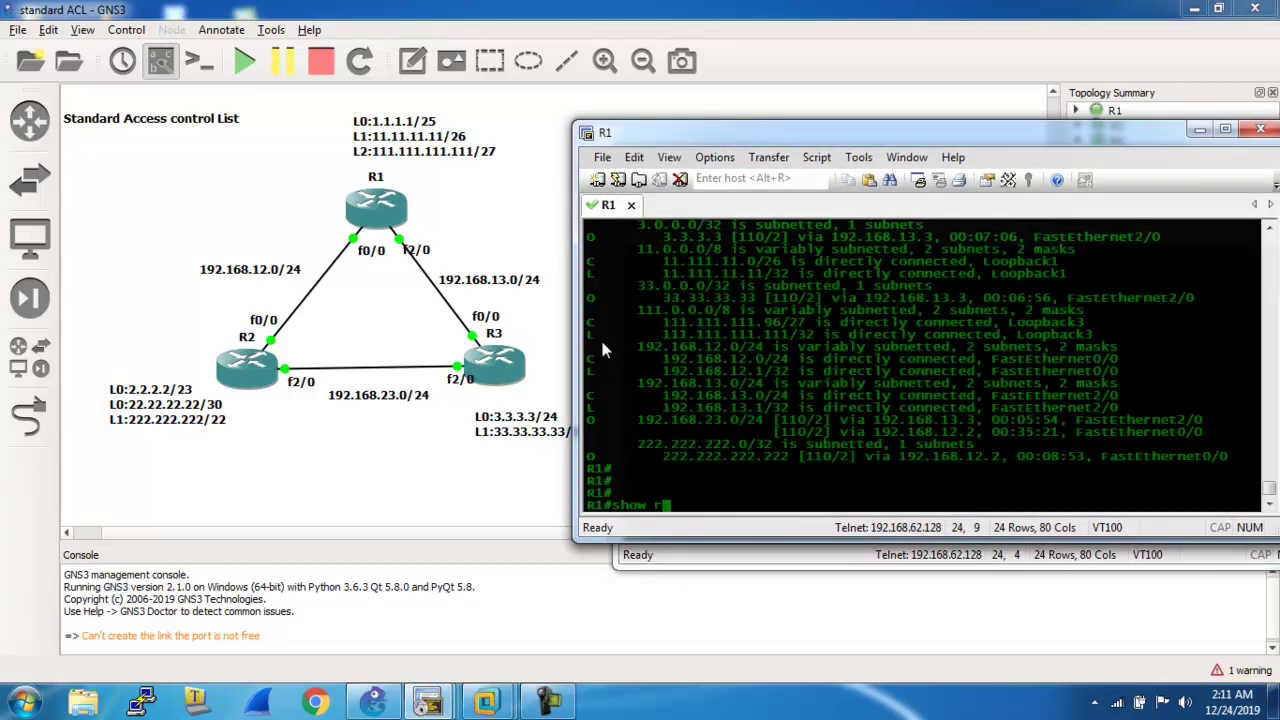
pyautogui.write('ip route')
pyautogui.press('Return')
pyautogui.press('Return')
pyautogui.press('Return')
pyautogui.press('Return')
pyautogui.press('Return')
pyautogui.press('Return')
pyautogui.press('Return')
pyautogui.press('Return')
pyautogui.press('Return')
pyautogui.press('Return')
pyautogui.press('Return')
pyautogui.press('Return')
pyautogui.press('Return')
pyautogui.press('Return')
pyautogui.press('Return')
pyautogui.press('Return')
pyautogui.press('Return')
pyautogui.press('Return')
pyautogui.press('Return')
pyautogui.press('Return')
pyautogui.press('Return')
pyautogui.press('Return')
pyautogui.press('Return')
# Ping 22.22.22.22 from R1 with a repeat count of 100.
pyautogui.write('ping 22.22.22.22 re')
pyautogui.press('Tab')
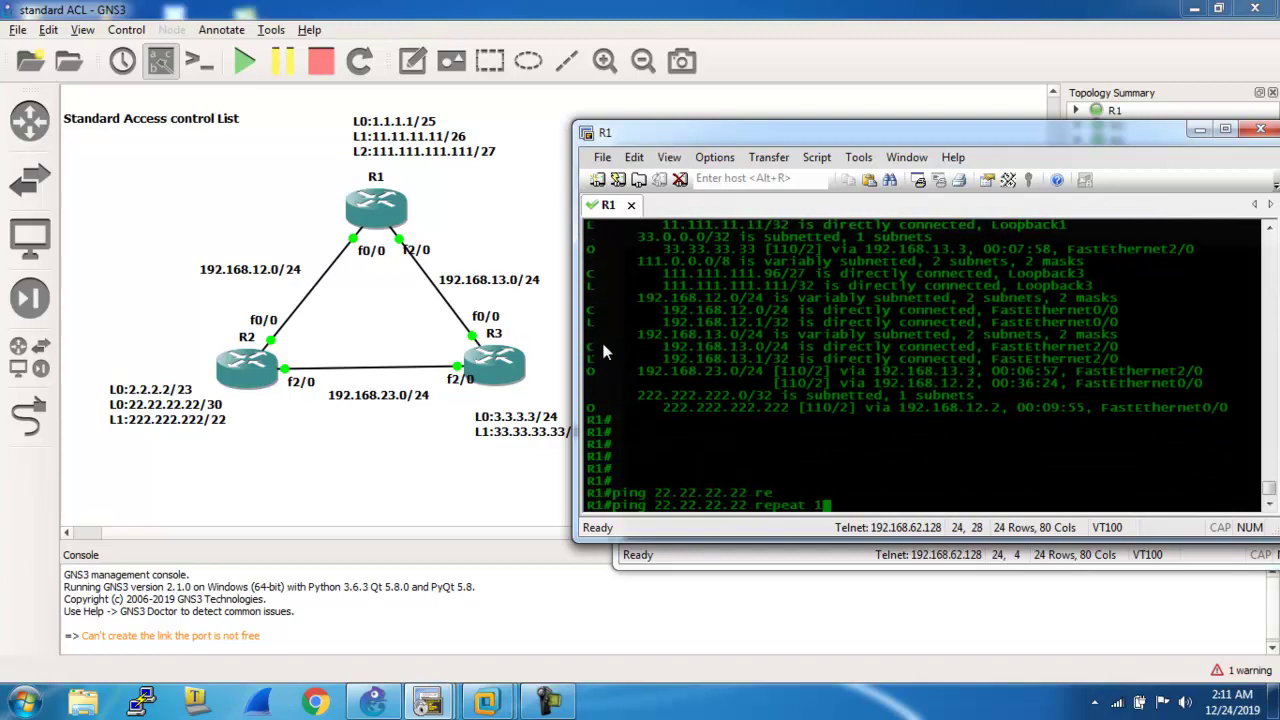
pyautogui.write('100')
pyautogui.press('Return')
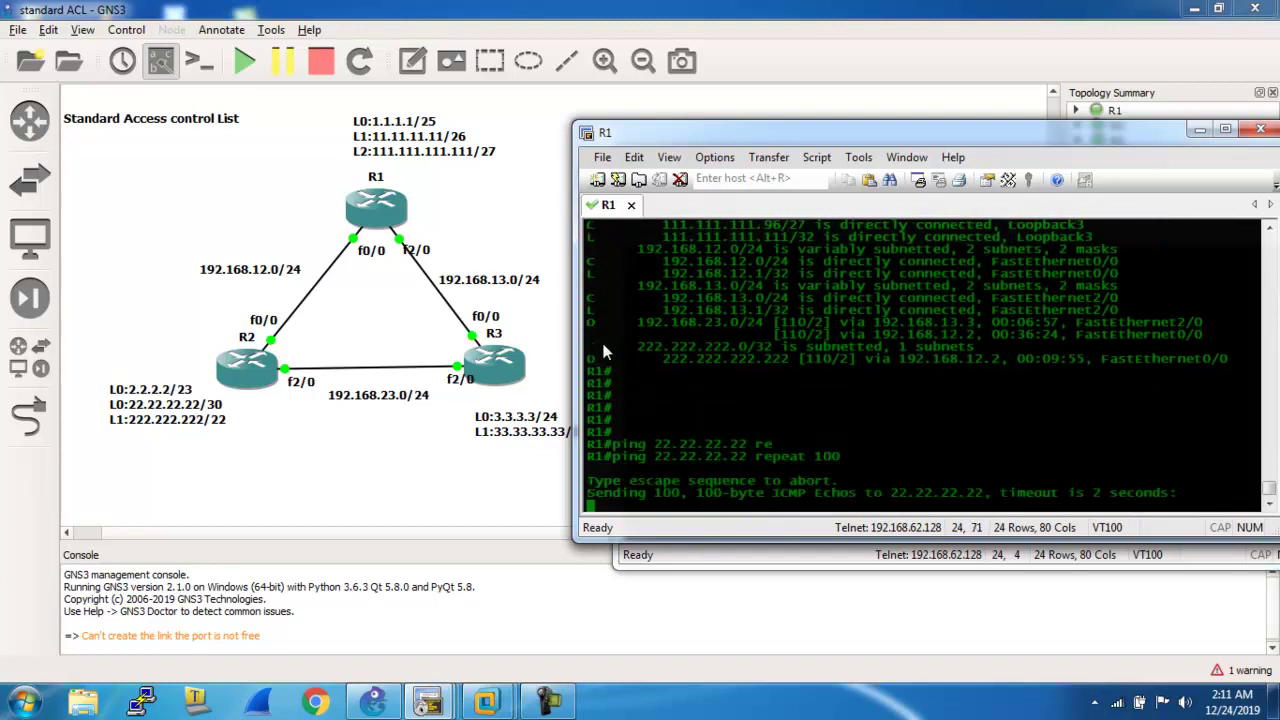
# Switch to the R2 console and display the brief IP interface and OSPF interface summaries.
pyautogui.click(676, 556)
pyautogui.write('show ip int br')
pyautogui.press('Return')
pyautogui.write('show ip')
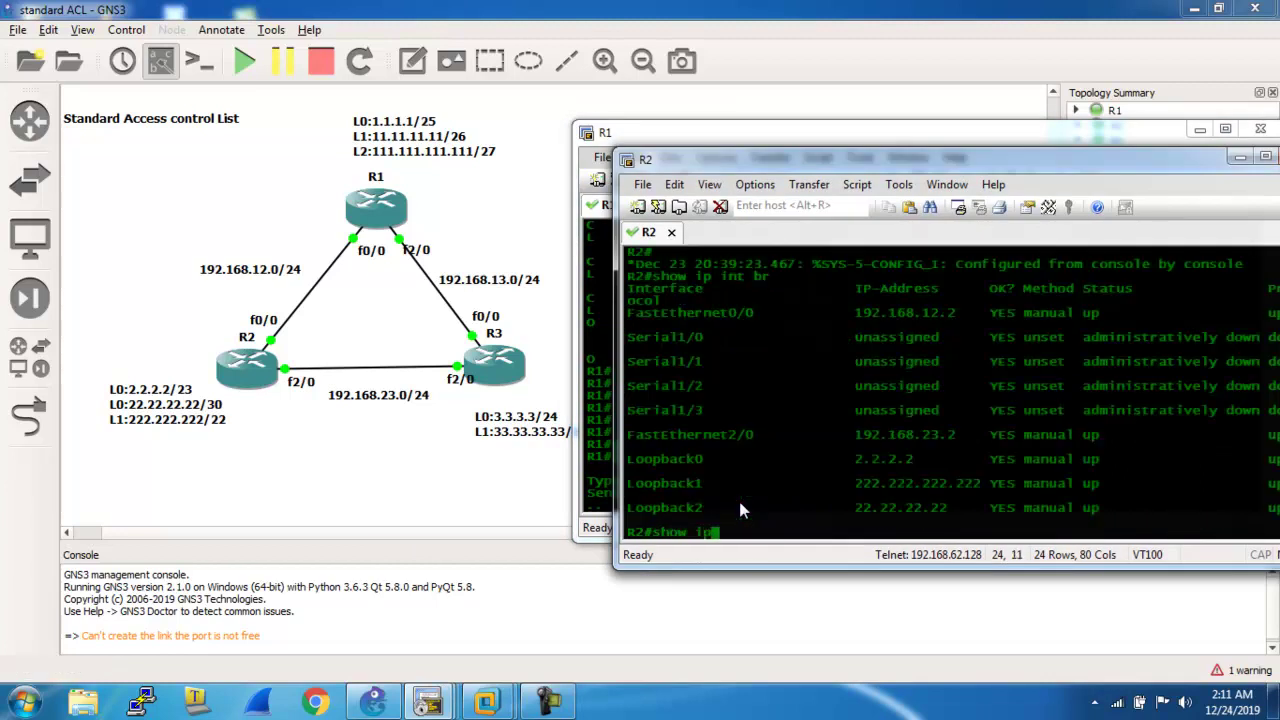
pyautogui.write(' ospf int br')
pyautogui.press('Return')
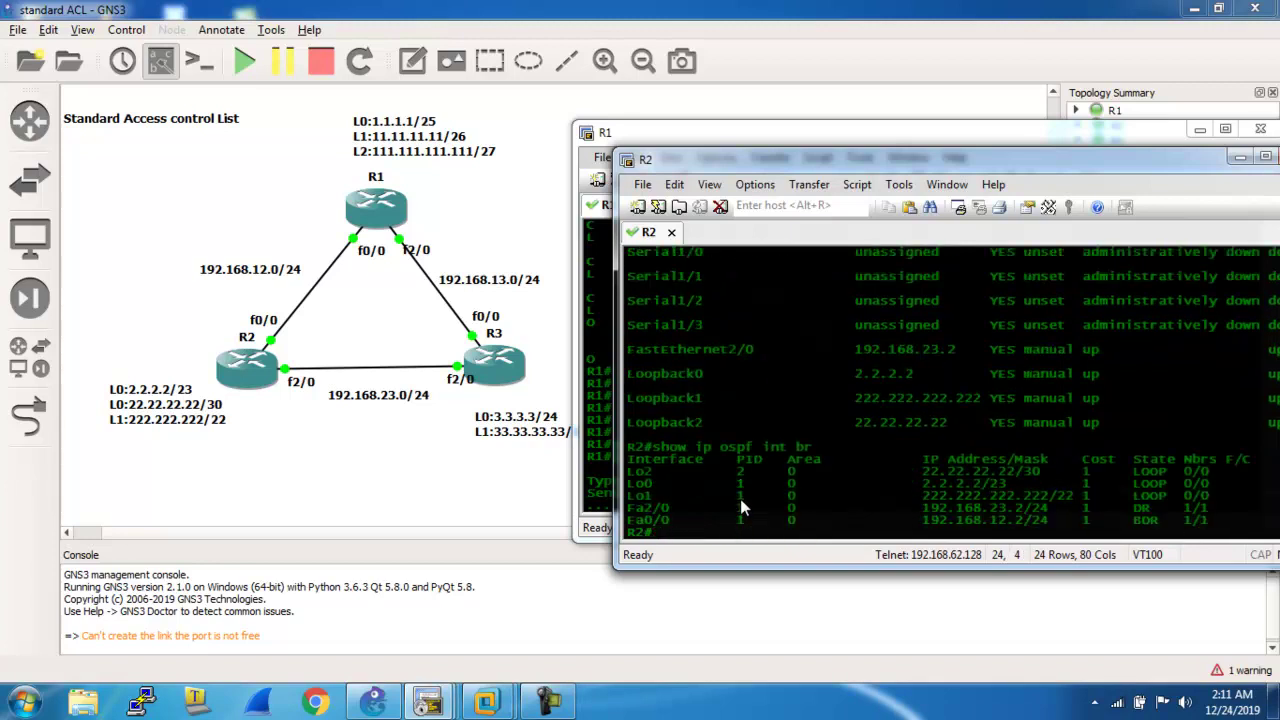
# Page through R2's running configuration to examine the OSPF settings of its loopback interfaces.
pyautogui.write('show run')
pyautogui.press('Return')
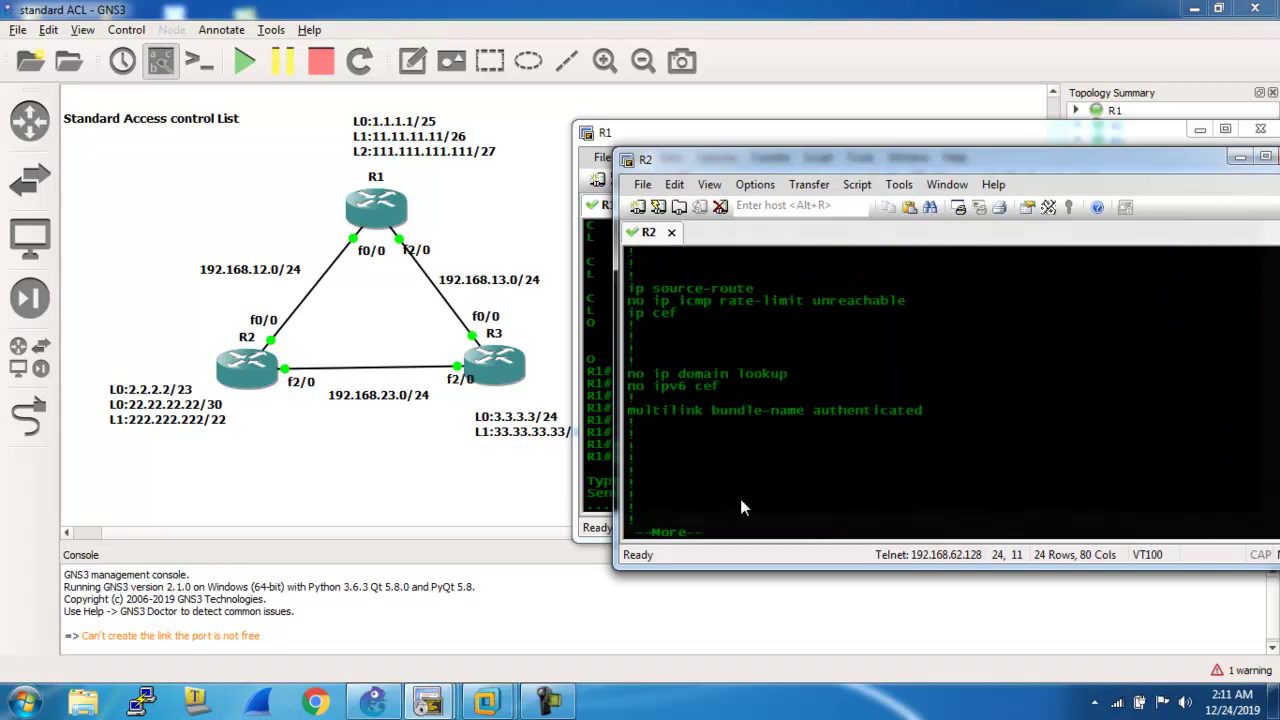
pyautogui.press('Return')
pyautogui.press('Return')
pyautogui.press('Return')
pyautogui.press('Return')
pyautogui.press('Return')
pyautogui.press('Return')
pyautogui.press('Return')
pyautogui.press('Return')
pyautogui.press('Return')
pyautogui.press('Return')
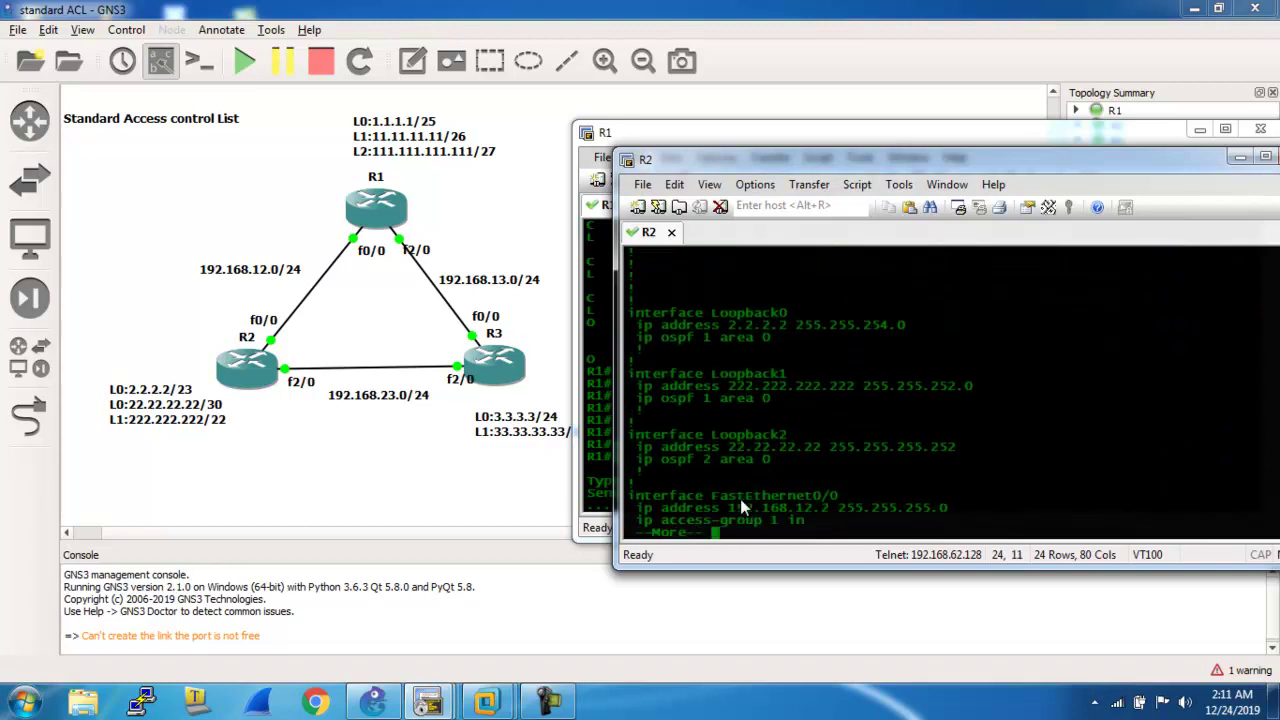
pyautogui.press('Return')
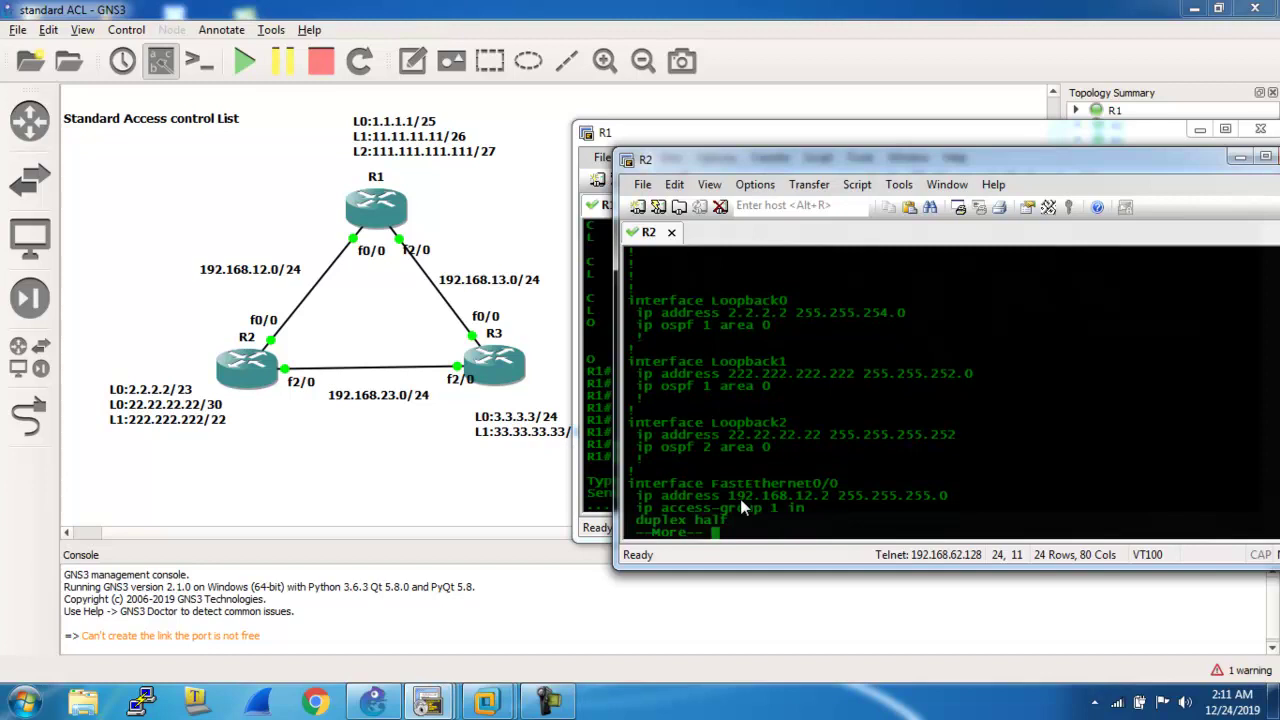
# Remove the OSPF process 2 area 0 assignment from R2's Loopback2 interface.
pyautogui.write('qconfig t')
pyautogui.press('Return')
pyautogui.write('int l2')
pyautogui.press('Return')
pyautogui.write('no ip os')
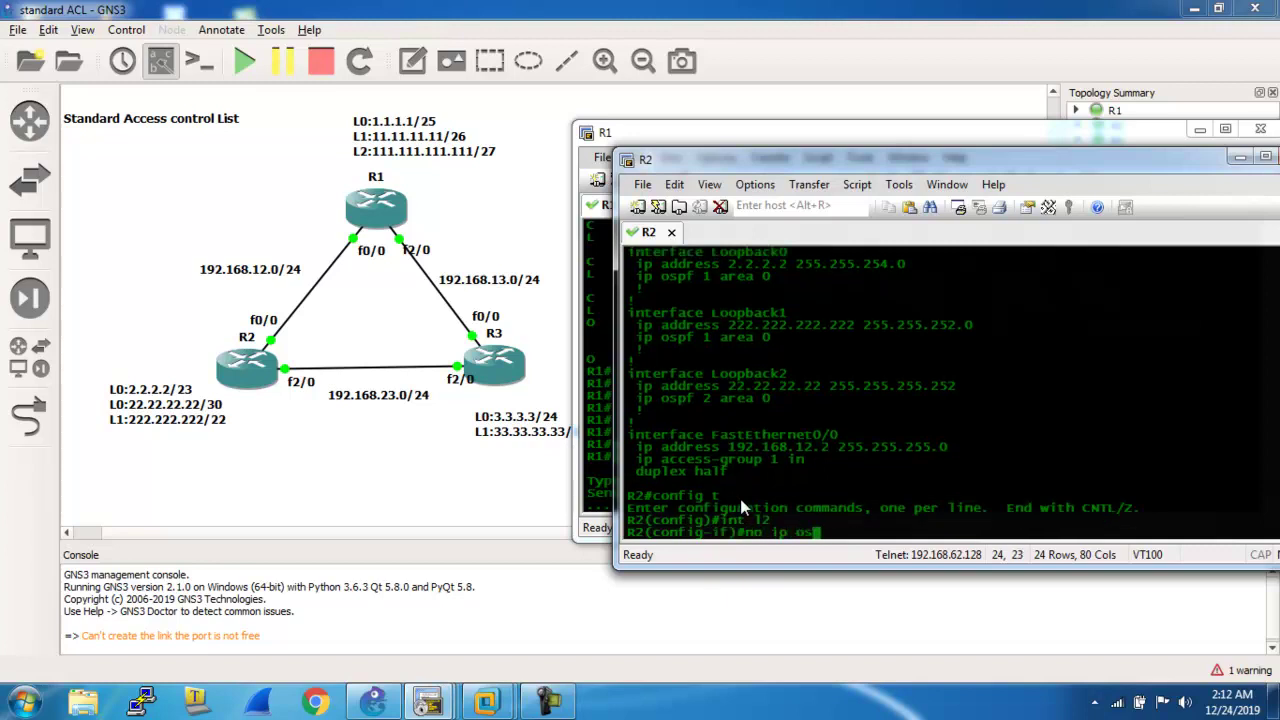
pyautogui.press('Tab')
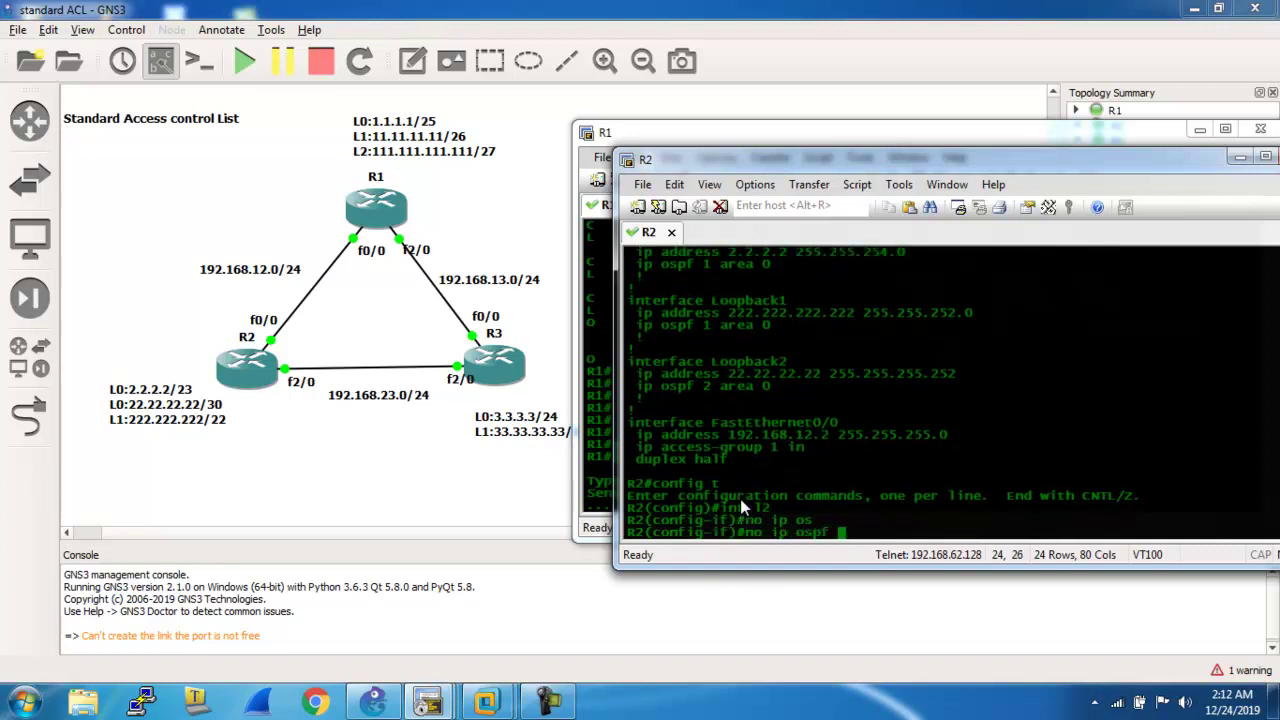
pyautogui.write('2 area 0')
pyautogui.press('Return')
# Enable OSPF process 1 in area 0 on R2's Loopback2 and leave configuration mode.
pyautogui.write('ip ospf 21')
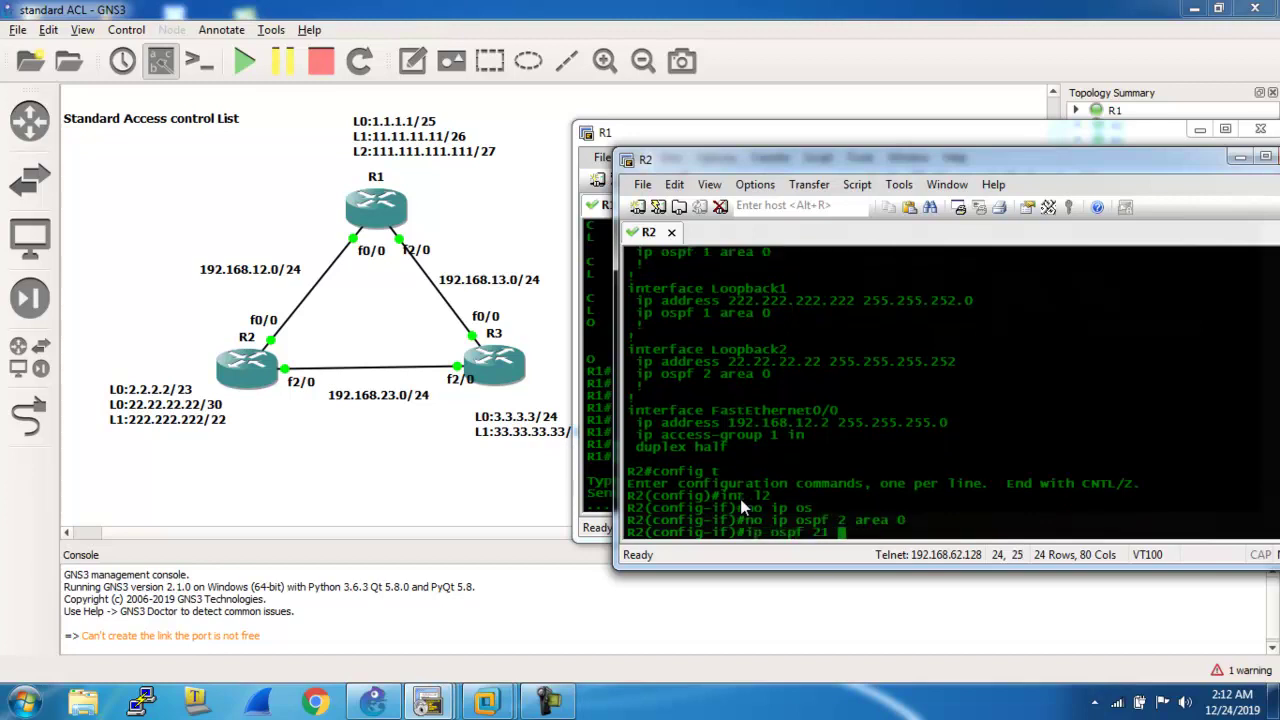
pyautogui.write('2 ar')
pyautogui.press('BackSpace')
pyautogui.press('BackSpace')
pyautogui.press('BackSpace')
pyautogui.press('BackSpace')
pyautogui.press('BackSpace')
pyautogui.write('1 area 0')
pyautogui.press('Return')
pyautogui.write('exit')
pyautogui.press('Return')
pyautogui.write('exit')
pyautogui.press('Return')
# Display the brief OSPF interface summary on R2 to check Loopback2's process ID.
pyautogui.write('show ip ')
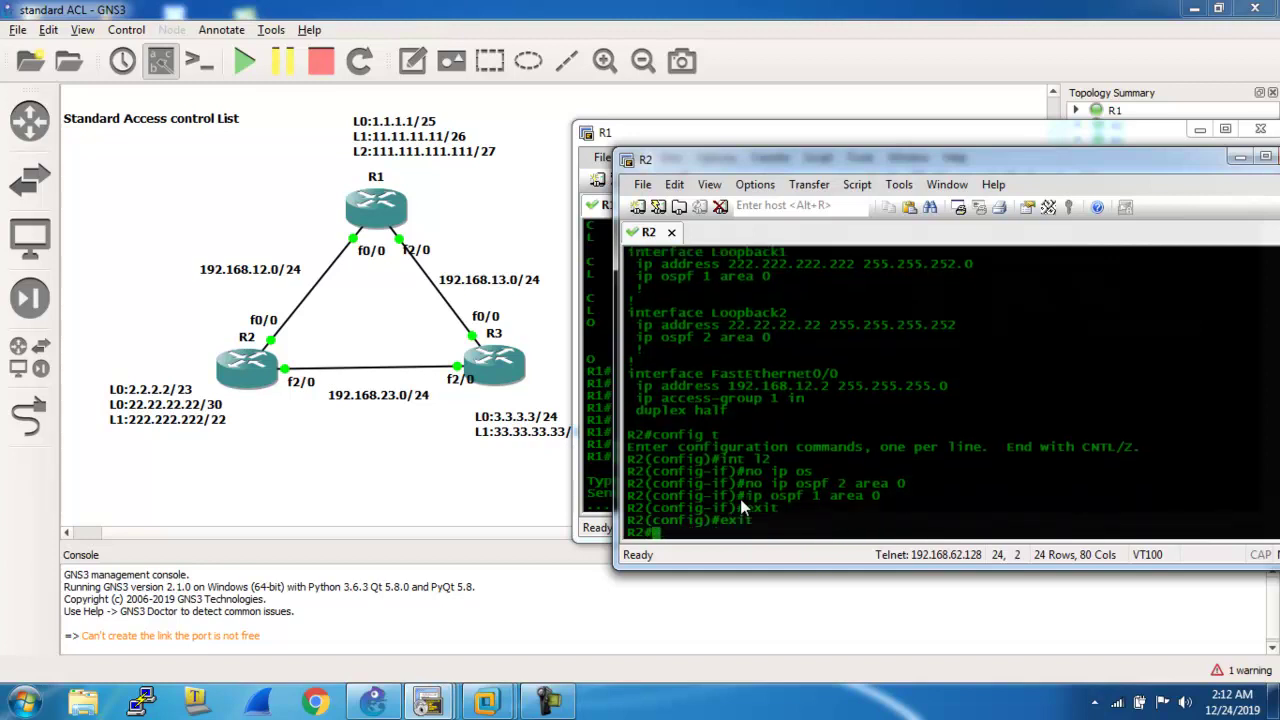
pyautogui.write('ops')
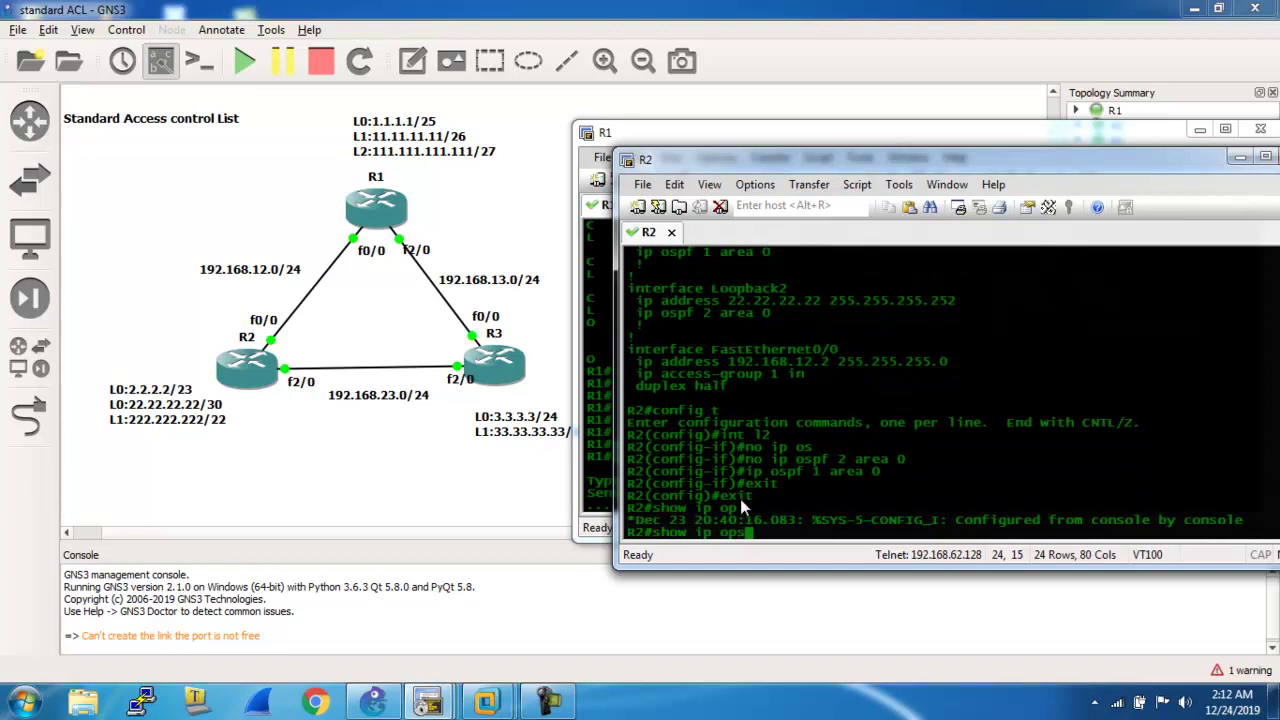
pyautogui.press('Tab')
pyautogui.write('int br')
pyautogui.press('Return')
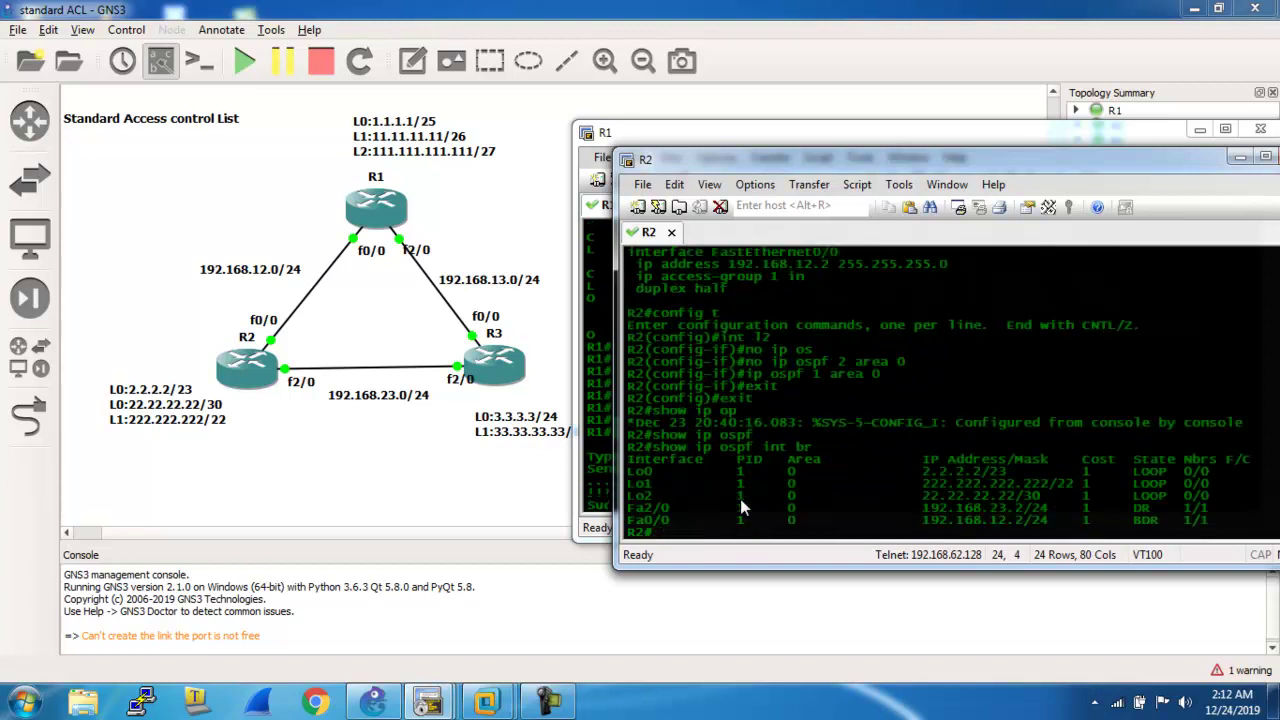
# Switch to the R1 console and repeat the 100-packet ping to 22.22.22.22.
pyautogui.click(603, 473)
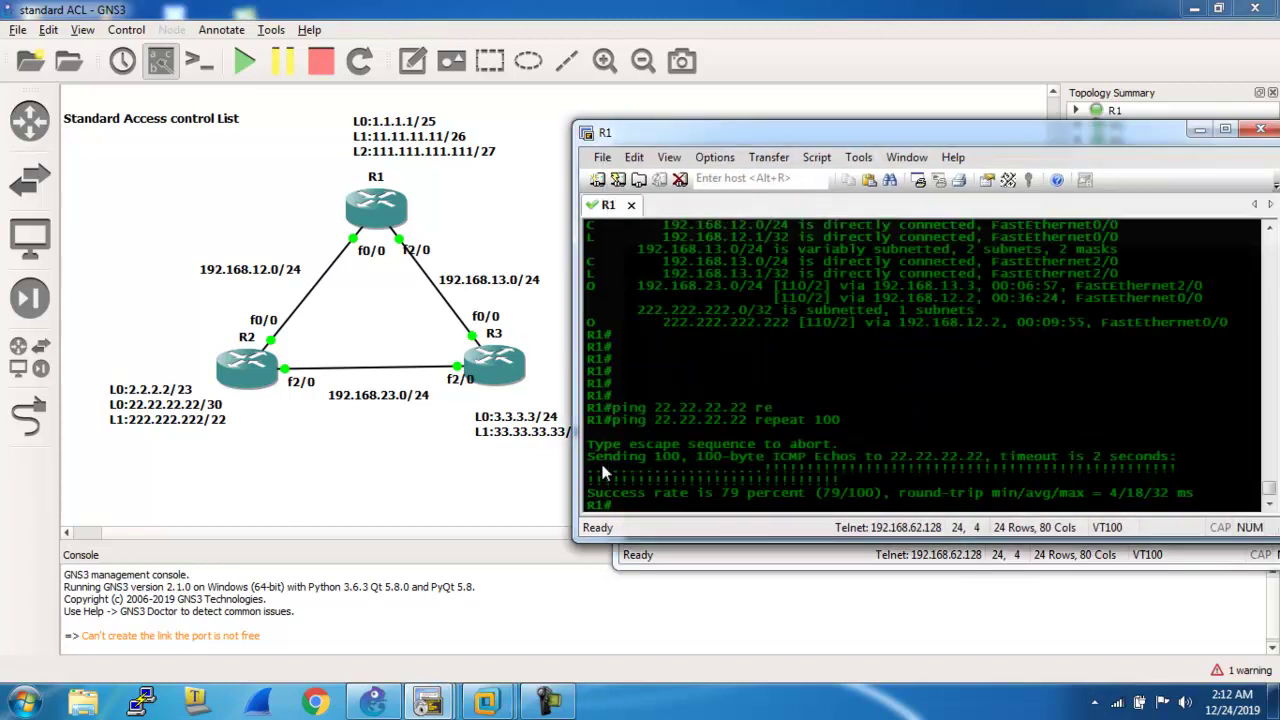
pyautogui.press('Up')
pyautogui.press('Return')
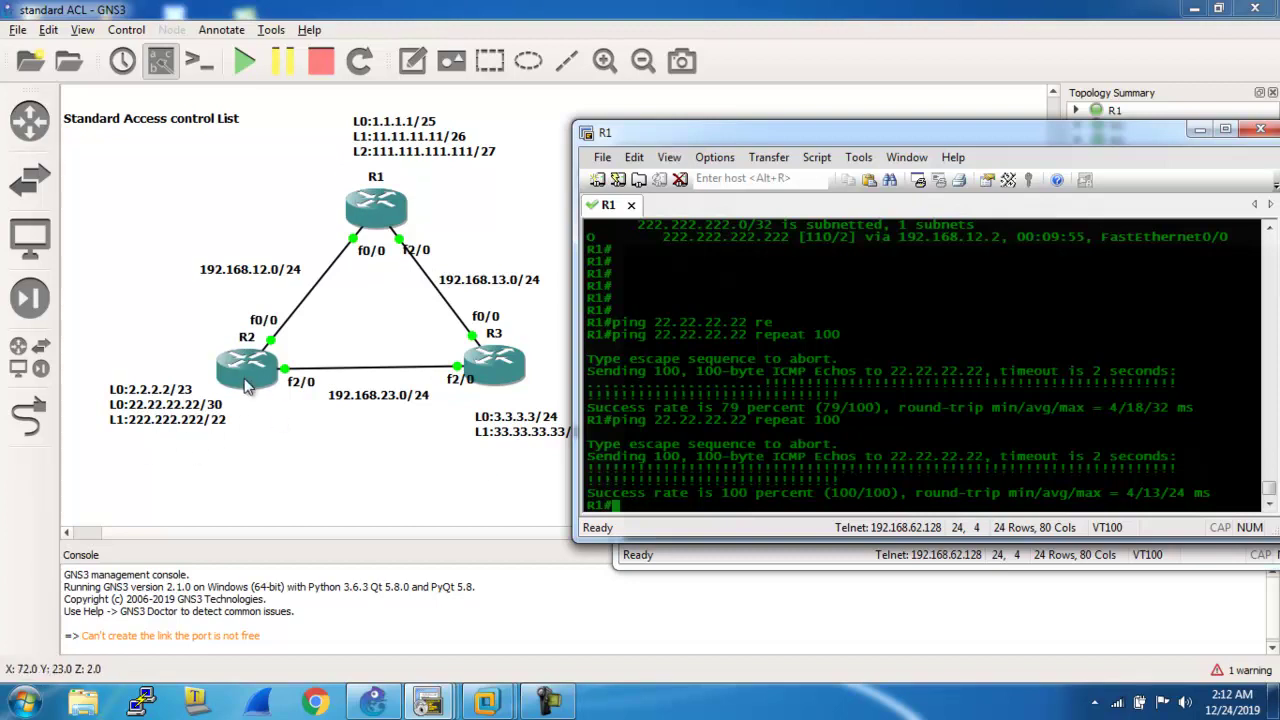
# Ping 22.22.22.22 from R1 using loopback interface l1 as the source.
pyautogui.press('Up')
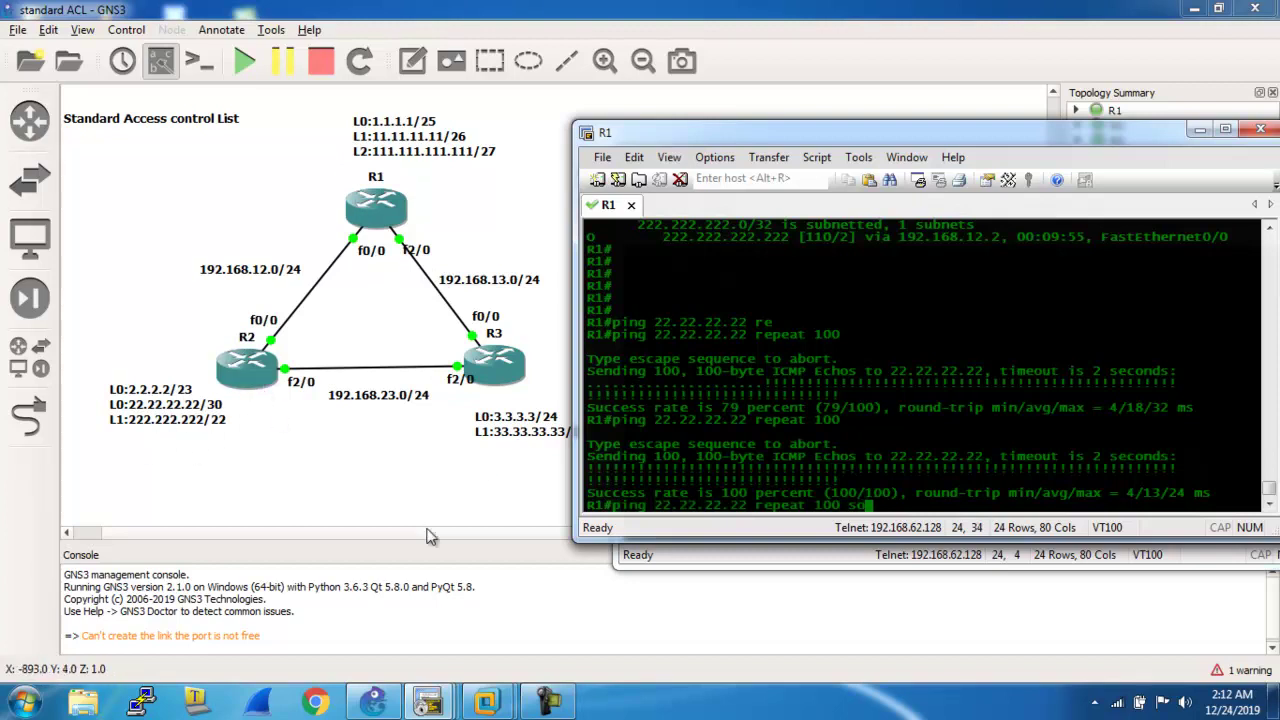
pyautogui.press('BackSpace')
pyautogui.press('BackSpace')
pyautogui.press('BackSpace')
pyautogui.press('BackSpace')
pyautogui.press('BackSpace')
pyautogui.press('BackSpace')
pyautogui.press('BackSpace')
pyautogui.press('BackSpace')
pyautogui.press('BackSpace')
pyautogui.press('BackSpace')
pyautogui.write('sou')
pyautogui.press('Tab')
pyautogui.write('l1')
pyautogui.press('Return')
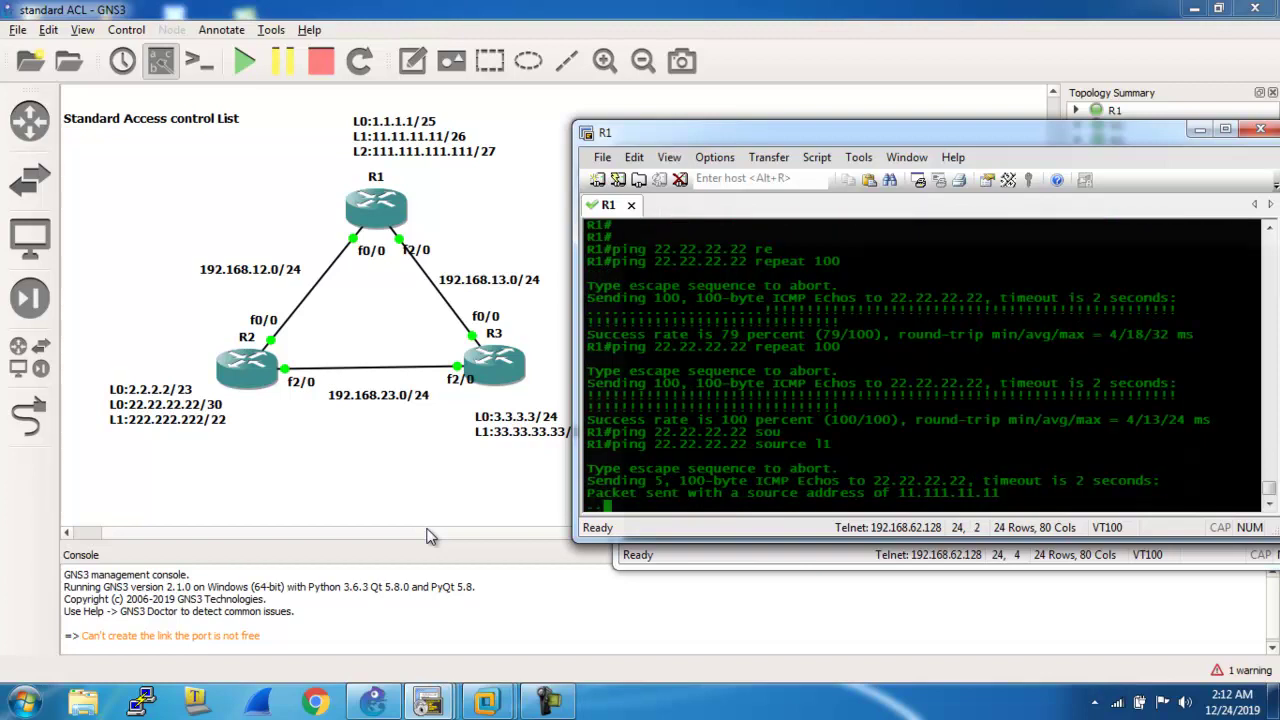
# Clear the console windows out of the way to examine the lab task notes beside the topology.
pyautogui.click(1200, 133)
pyautogui.moveTo(893, 162); pyautogui.dragTo(1013, 303)
pyautogui.click(505, 534)
pyautogui.moveTo(505, 534); pyautogui.dragTo(585, 540)
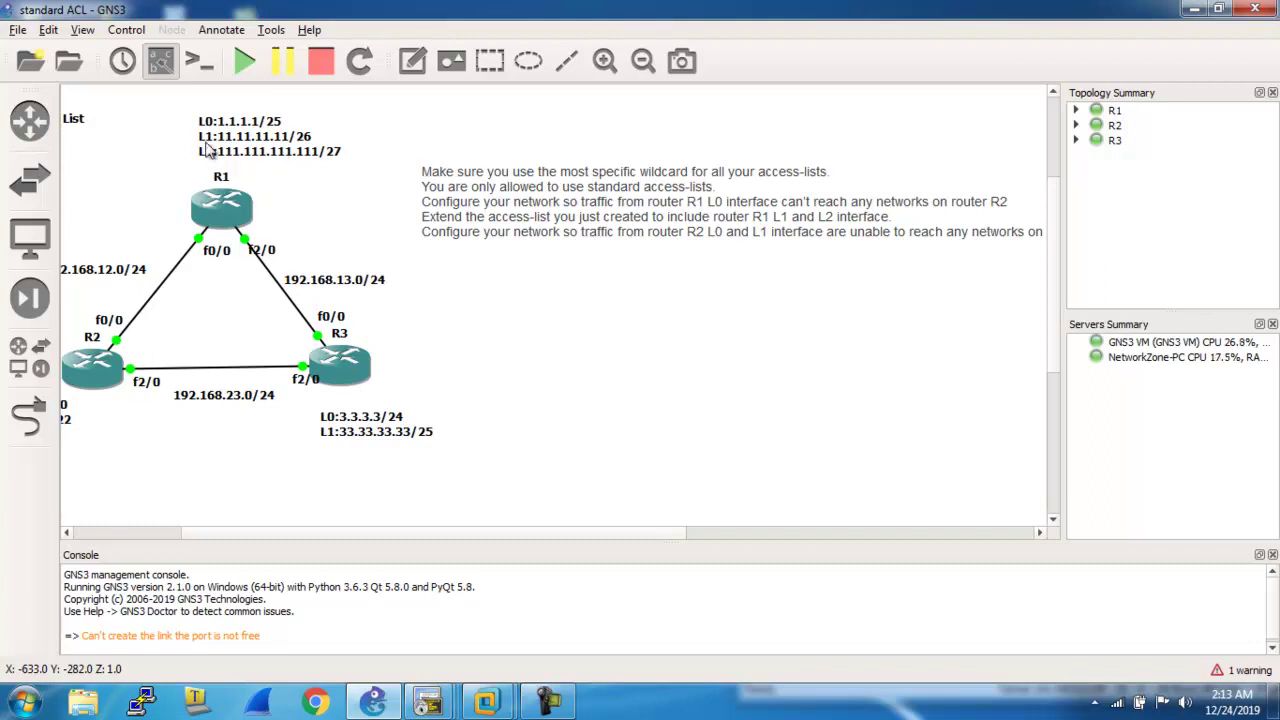
# Return to the R1 console and display its access lists.
pyautogui.moveTo(430, 698)
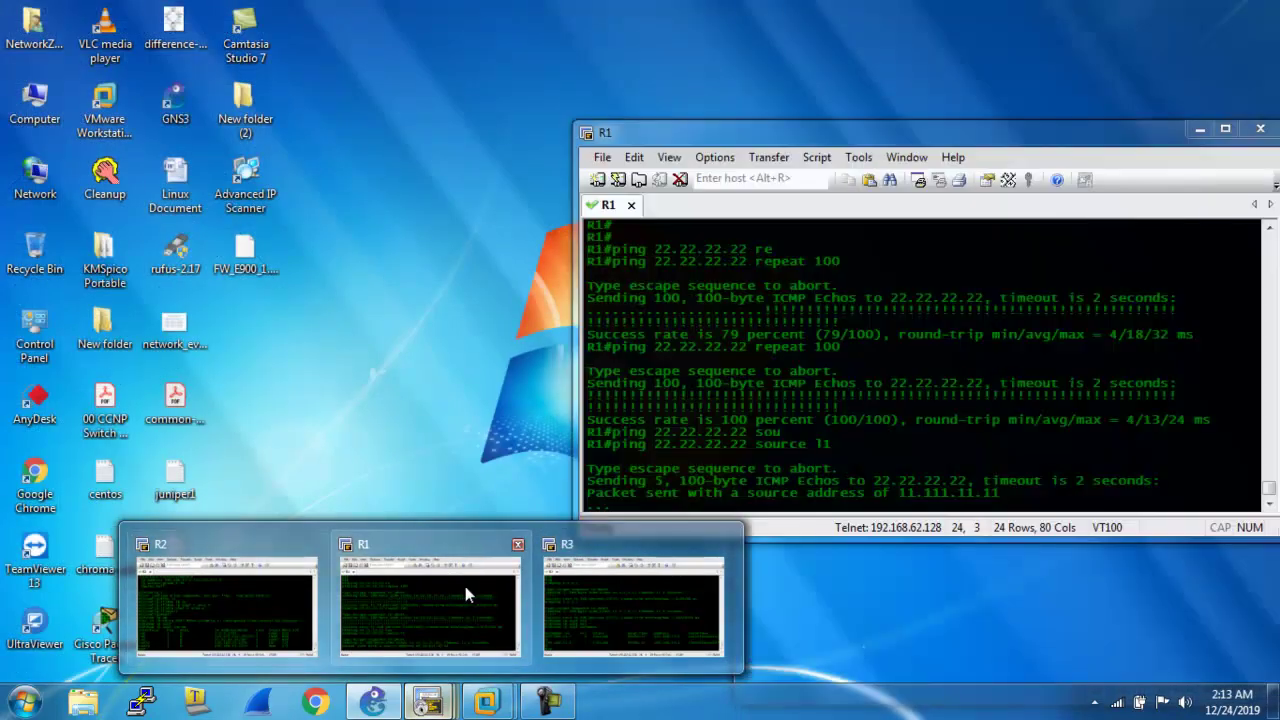
pyautogui.click(465, 586)
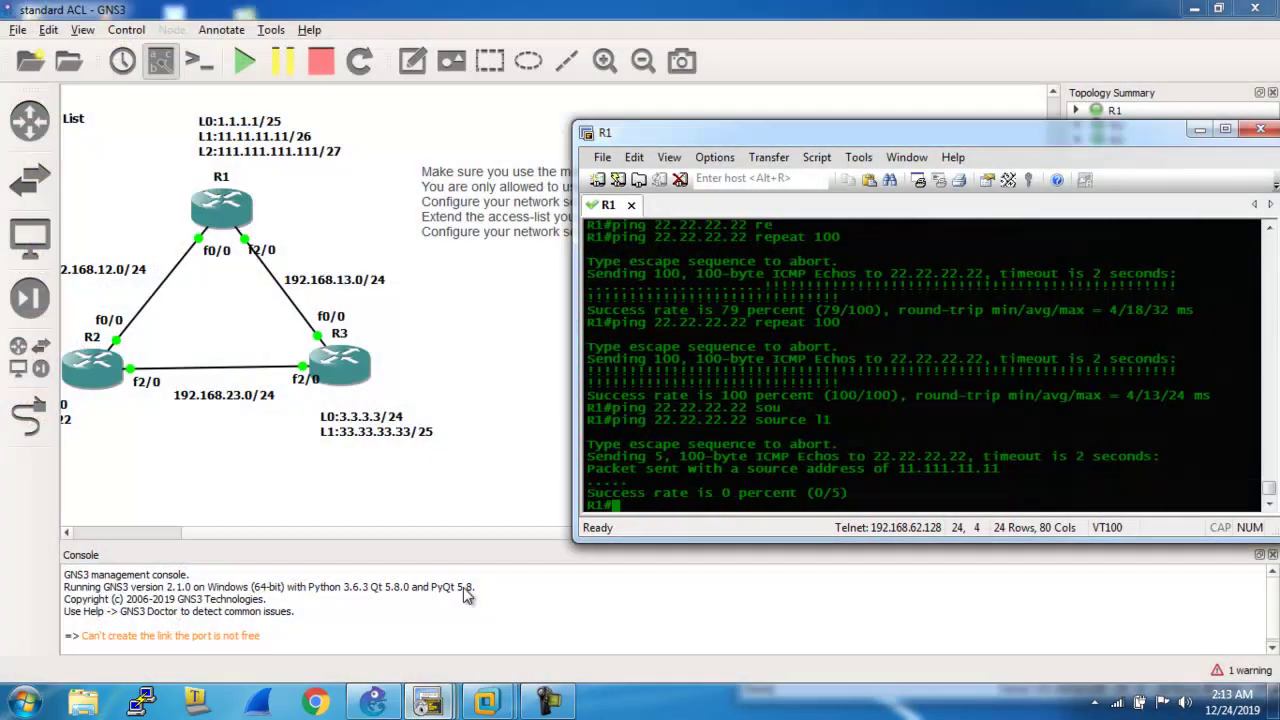
pyautogui.write('show acce')
pyautogui.press('Tab')
pyautogui.write('ss-li')
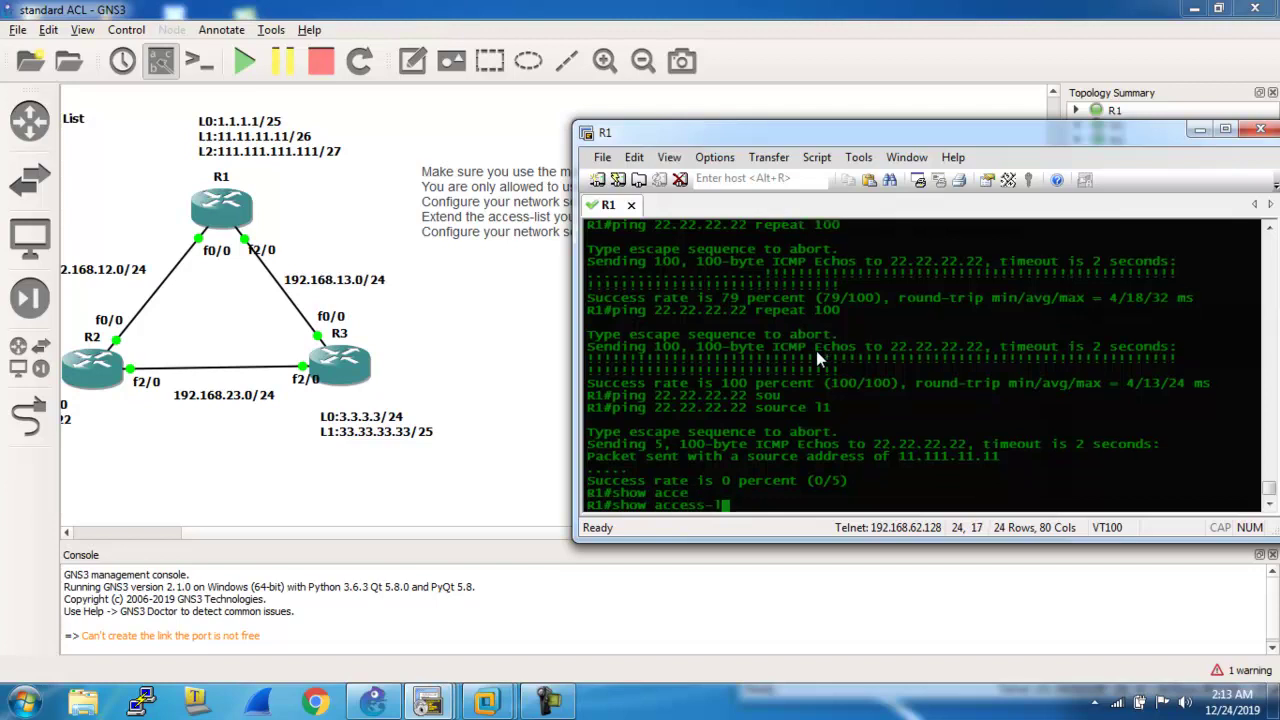
pyautogui.press('Tab')
pyautogui.press('Return')
pyautogui.write('show')
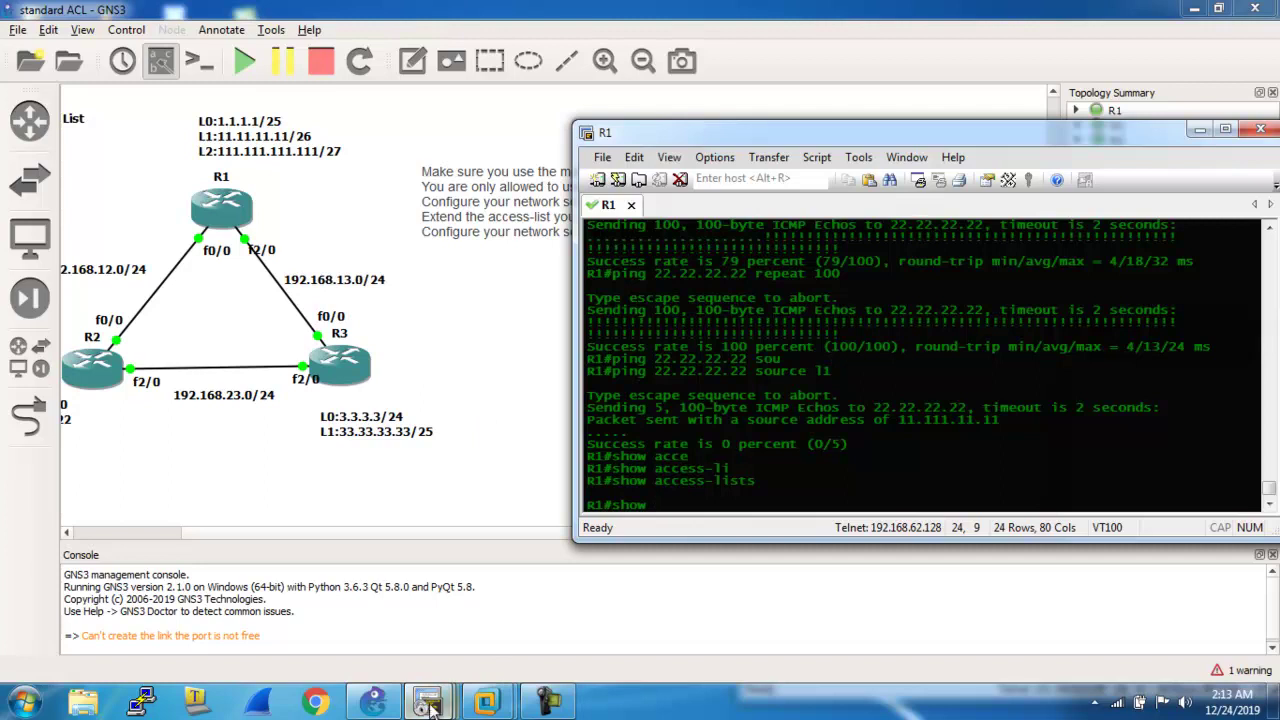
# Switch to the R2 console and display its access lists.
pyautogui.moveTo(432, 708)
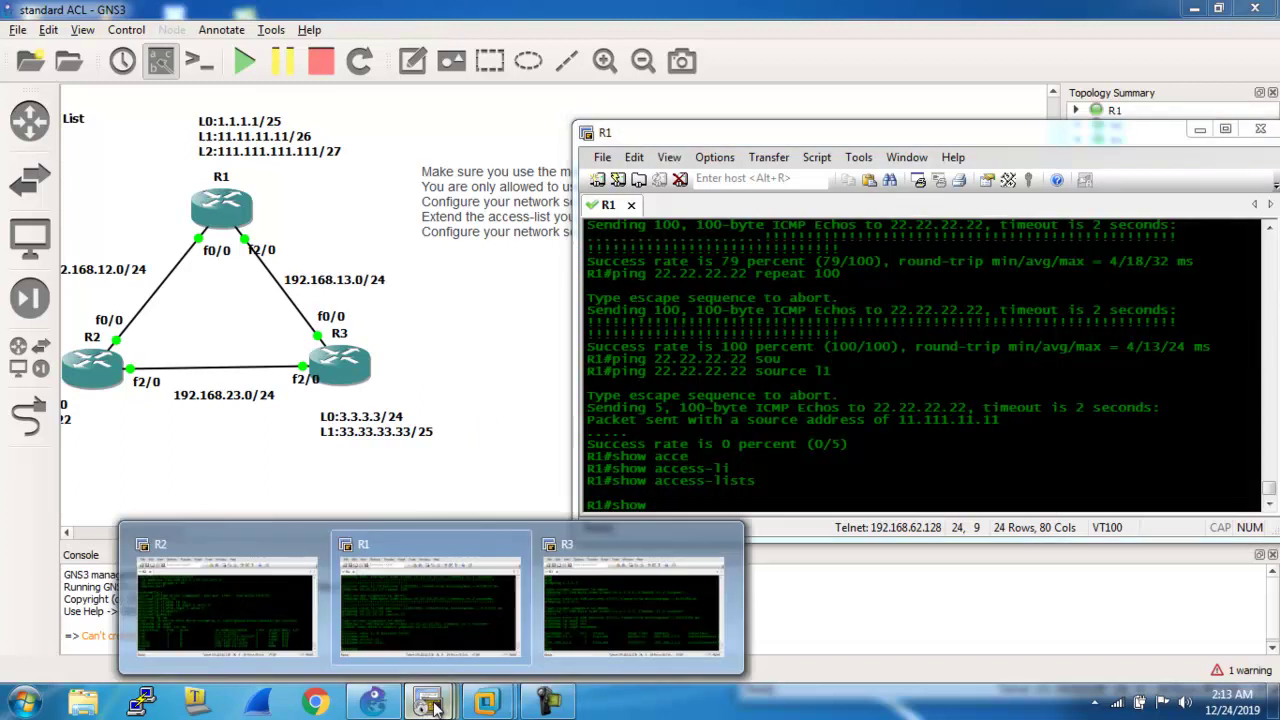
pyautogui.click(239, 603)
pyautogui.moveTo(870, 296); pyautogui.dragTo(835, 182)
pyautogui.write('show')
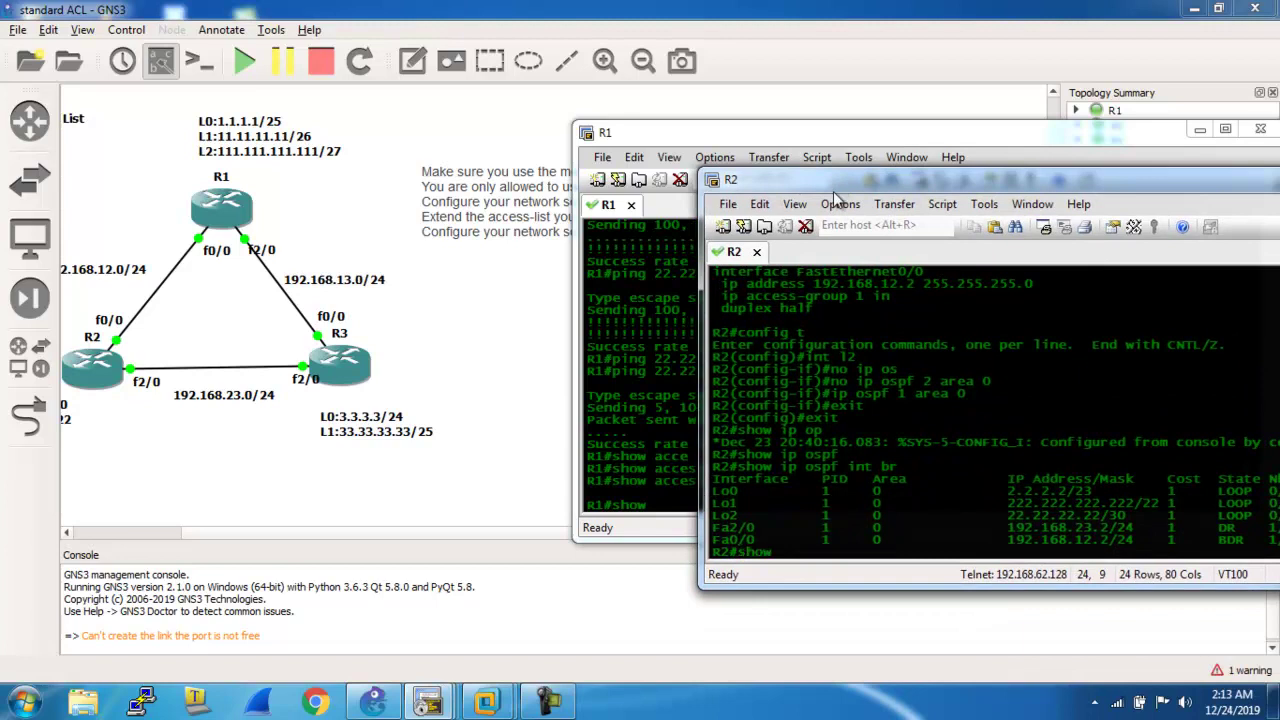
pyautogui.write(' acce')
pyautogui.press('Tab')
pyautogui.write('ss-li')
pyautogui.press('Tab')
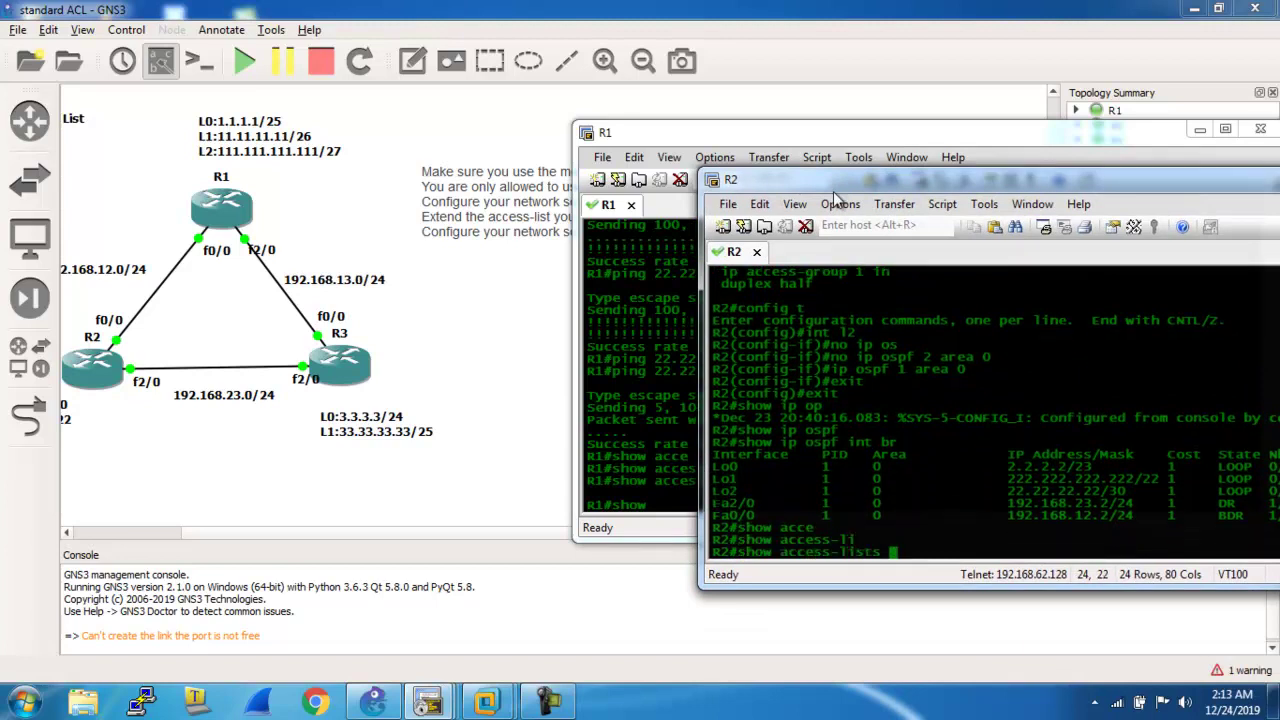
pyautogui.press('Return')
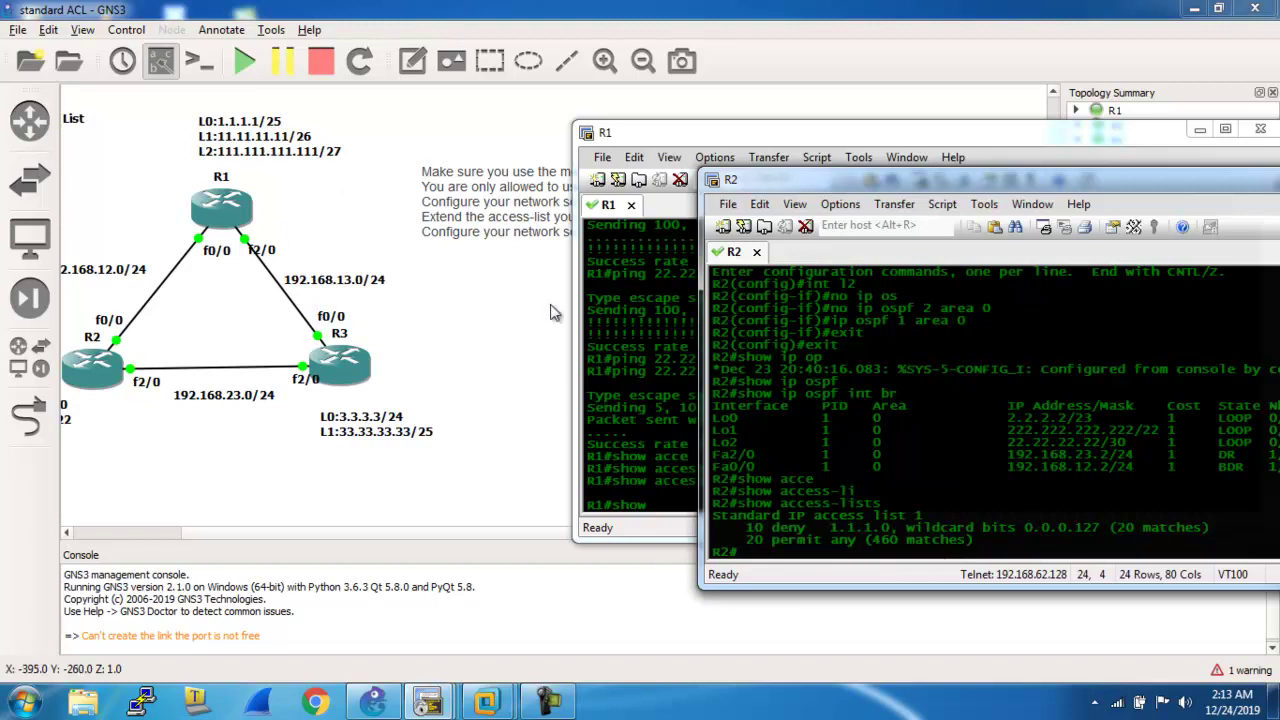
# Clear the unfinished command on R1 and reposition the R1 and R2 consoles to uncover the lab task notes.
pyautogui.click(633, 410)
pyautogui.press('BackSpace')
pyautogui.press('BackSpace')
pyautogui.press('BackSpace')
pyautogui.press('BackSpace')
pyautogui.press('BackSpace')
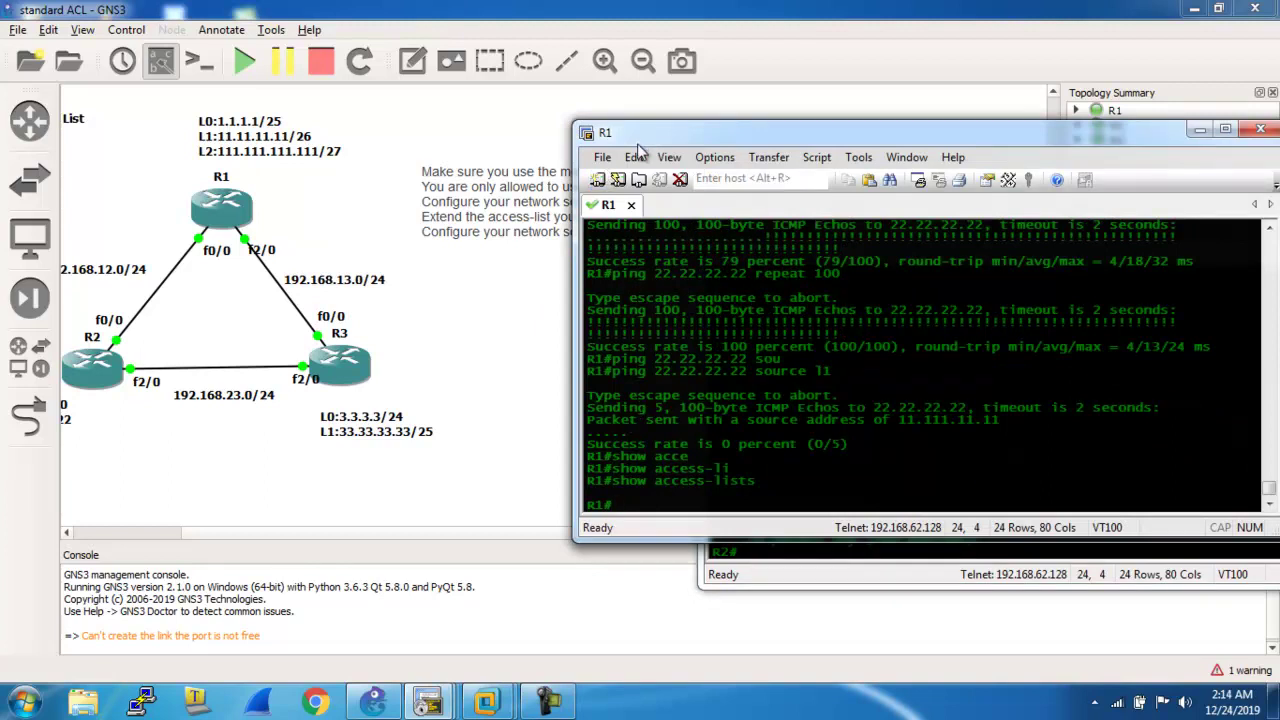
pyautogui.moveTo(643, 140); pyautogui.dragTo(594, 357)
pyautogui.moveTo(767, 186); pyautogui.dragTo(684, 373)
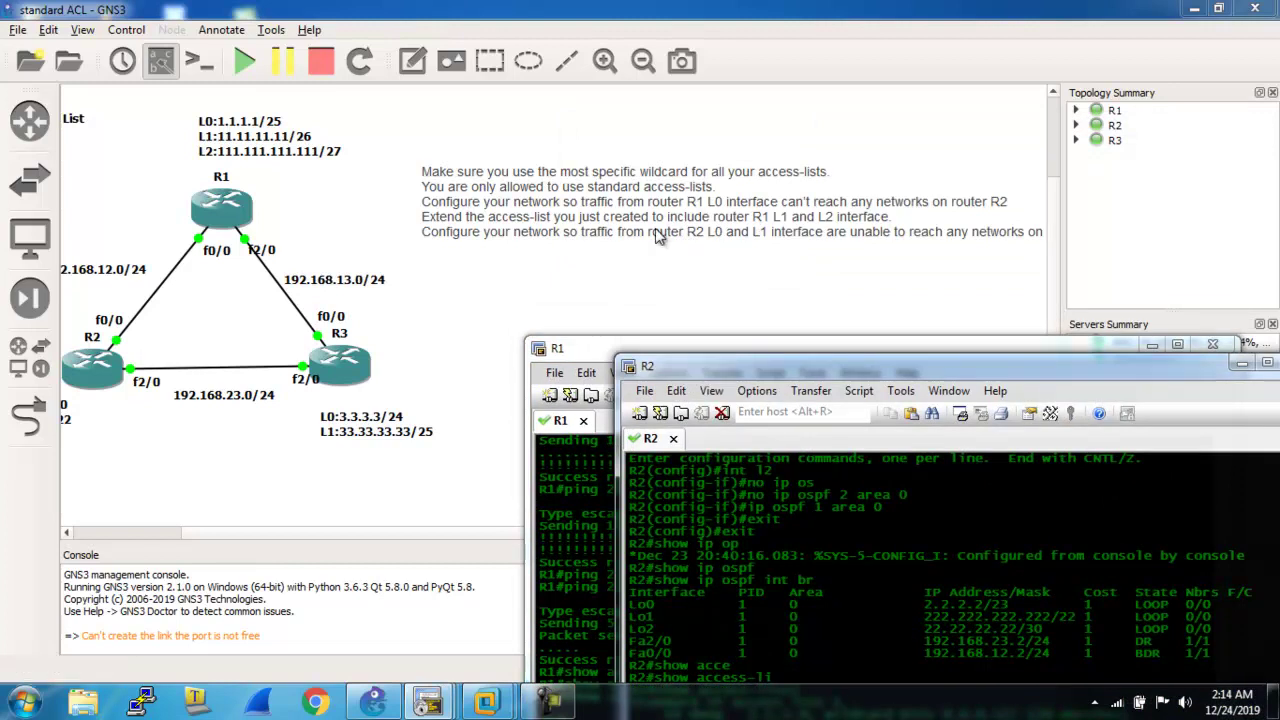
# Bring the R1 console forward and ping 2.2.2.2 using loopback interface l1 as the source.
pyautogui.click(632, 345)
pyautogui.doubleClick(597, 351)
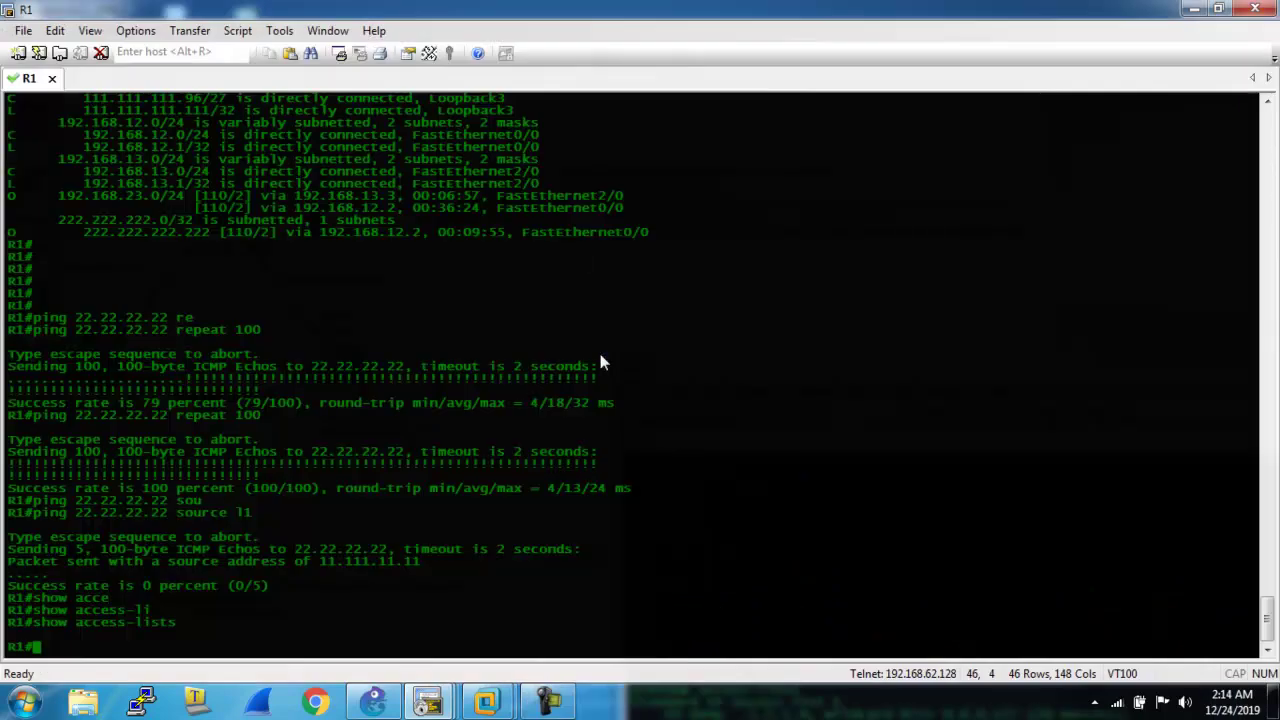
pyautogui.click(1218, 9)
pyautogui.moveTo(692, 350); pyautogui.dragTo(745, 154)
pyautogui.write('ping ')
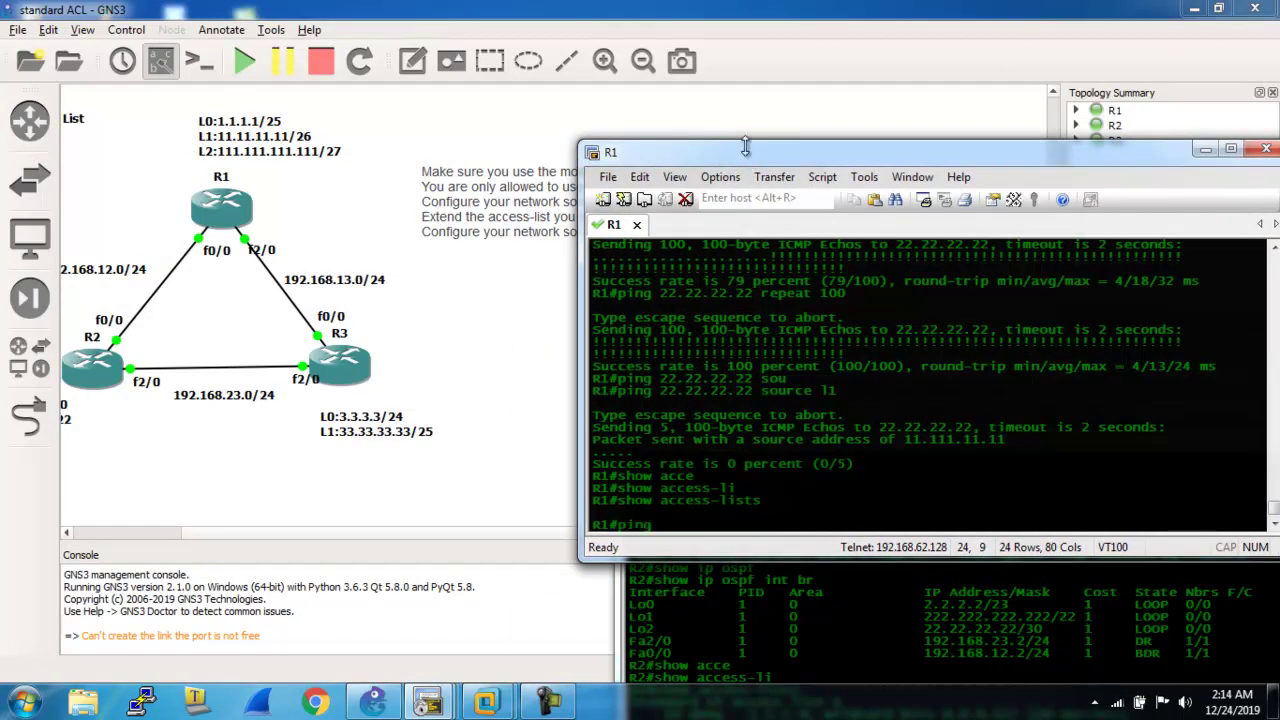
pyautogui.write('2.2.2.2 so')
pyautogui.press('Tab')
pyautogui.write('l1')
pyautogui.press('Return')
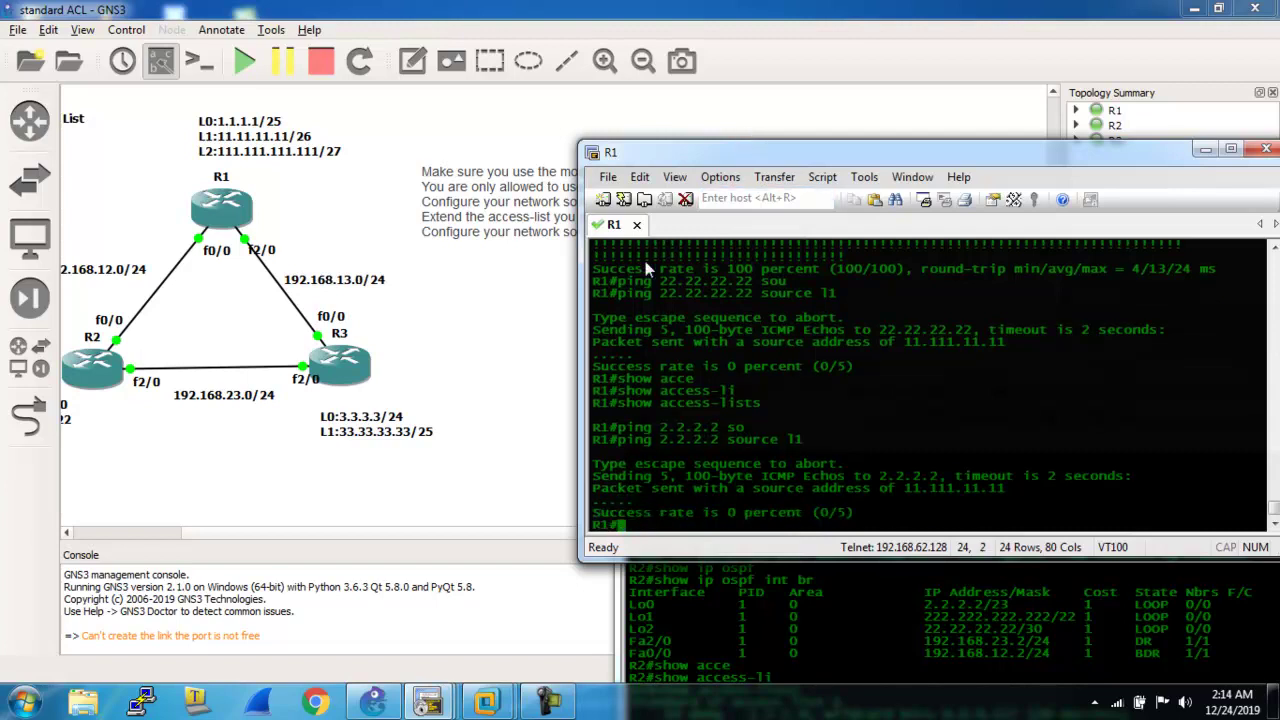
# Enter configuration mode on R1 and enable OSPF process 1 in area 0 on Loopback1.
pyautogui.write('config t')
pyautogui.press('Return')
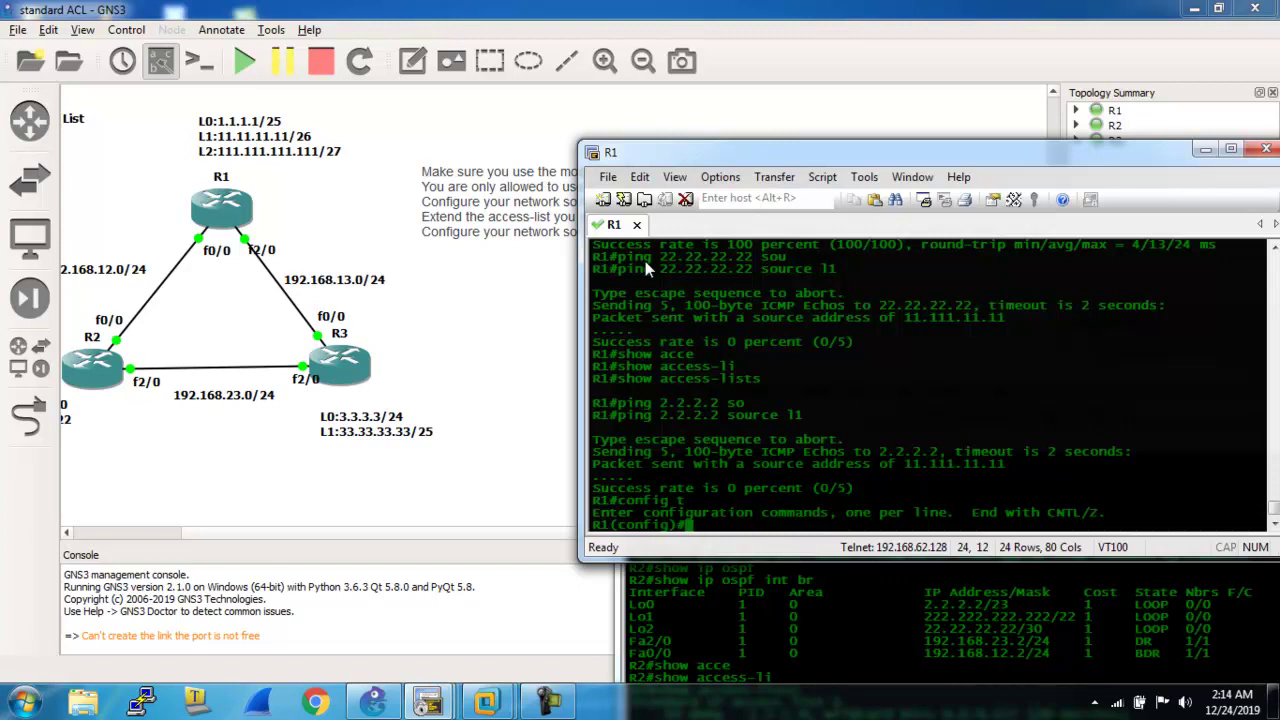
pyautogui.write('int l1')
pyautogui.press('Return')
pyautogui.write('ip ospf 2')
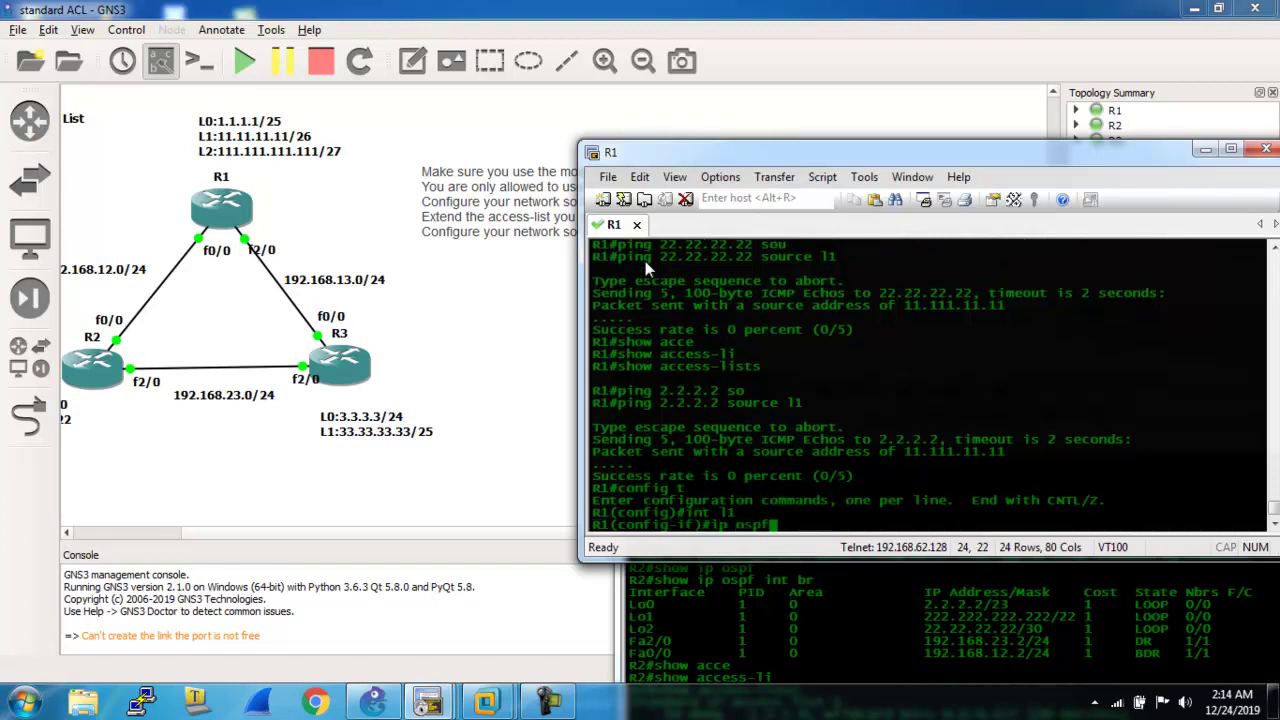
pyautogui.press('BackSpace')
pyautogui.press('BackSpace')
pyautogui.write('1 r')
pyautogui.write('rea 0')
pyautogui.press('Return')
# Assign R1's Loopback2 interface to OSPF process 1 in area 0.
pyautogui.write('int l2')
pyautogui.press('Return')
pyautogui.write('ip ospf 2 a')
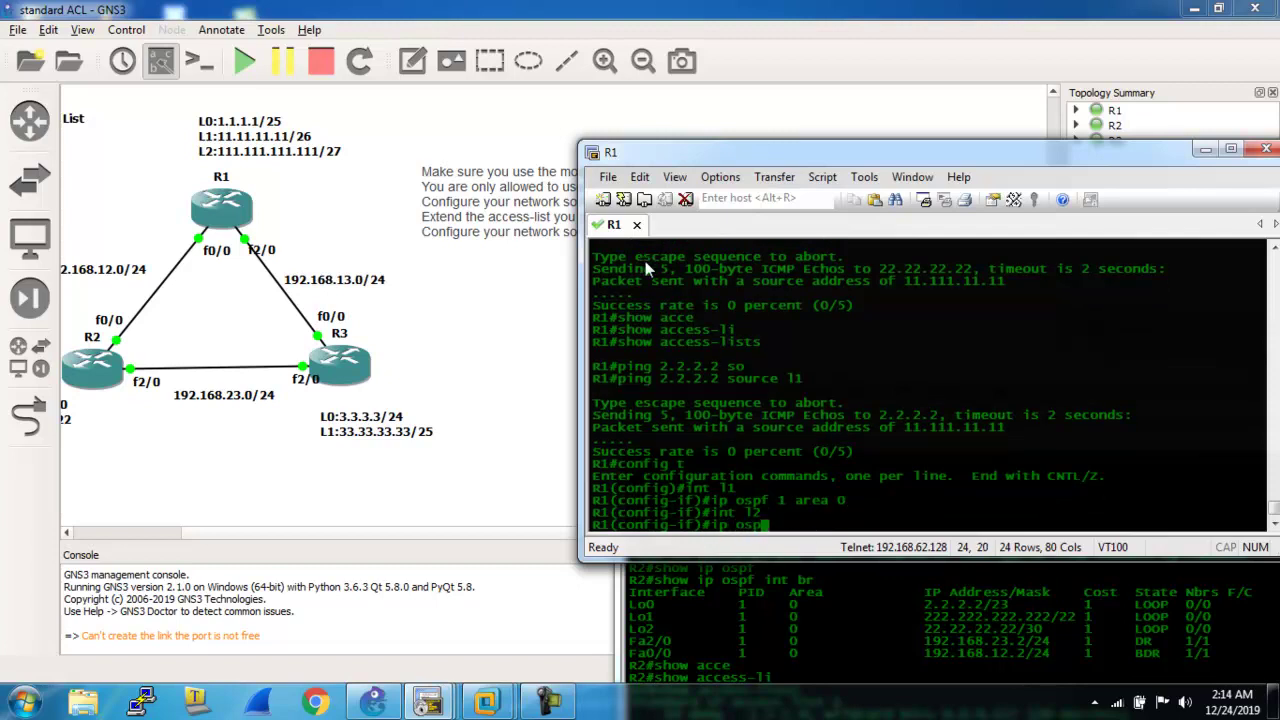
pyautogui.press('BackSpace')
pyautogui.press('BackSpace')
pyautogui.press('BackSpace')
pyautogui.write('1 rea 0')
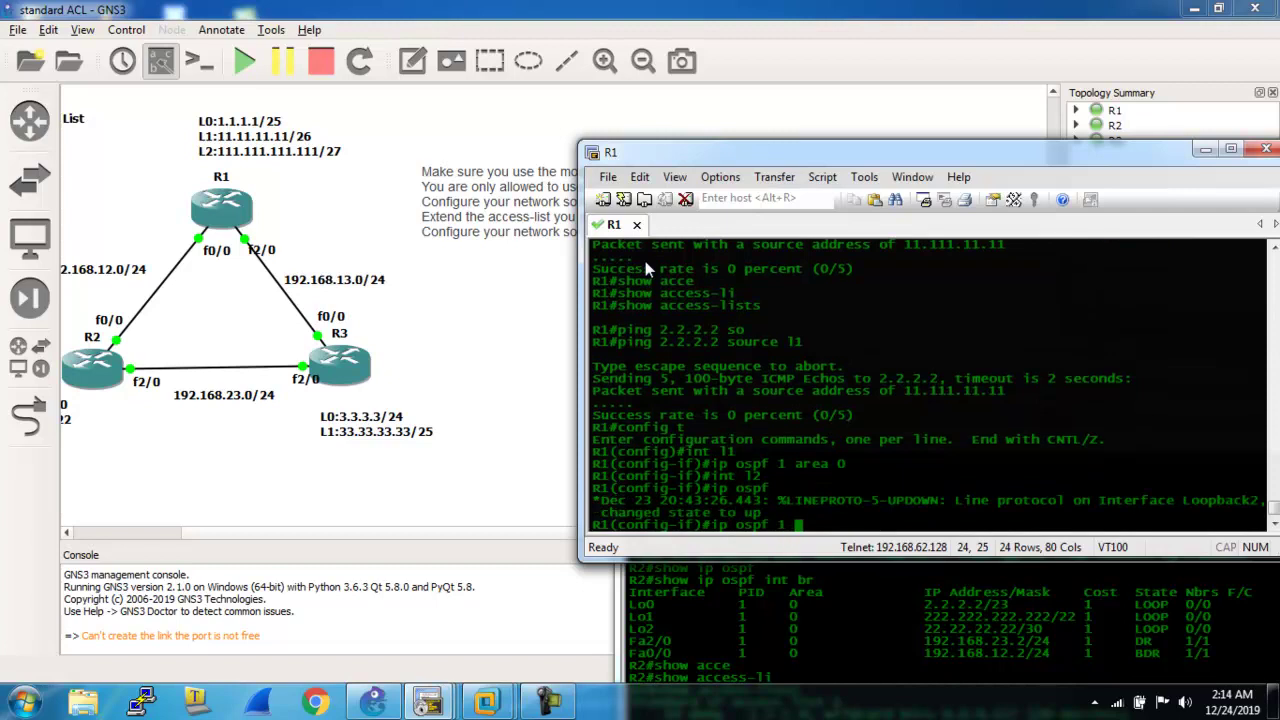
pyautogui.press('BackSpace')
pyautogui.press('BackSpace')
pyautogui.press('BackSpace')
pyautogui.press('BackSpace')
pyautogui.press('BackSpace')
pyautogui.write('area 0')
pyautogui.press('Return')
# Leave configuration mode on R1 and display the brief IP interface summary to check the loopback addresses.
pyautogui.write('do sh')
pyautogui.press('BackSpace')
pyautogui.press('BackSpace')
pyautogui.press('BackSpace')
pyautogui.press('BackSpace')
pyautogui.press('BackSpace')
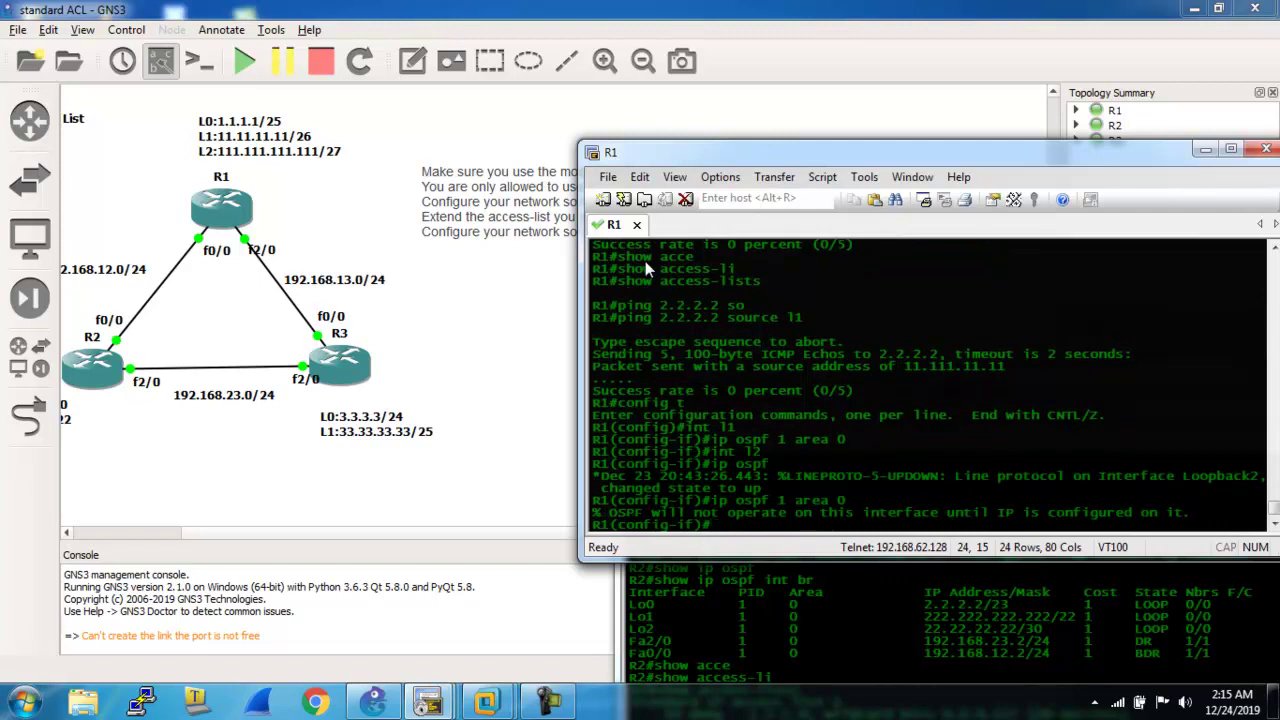
pyautogui.write('exit')
pyautogui.press('Return')
pyautogui.write('exit')
pyautogui.press('Return')
pyautogui.write('show ip ')
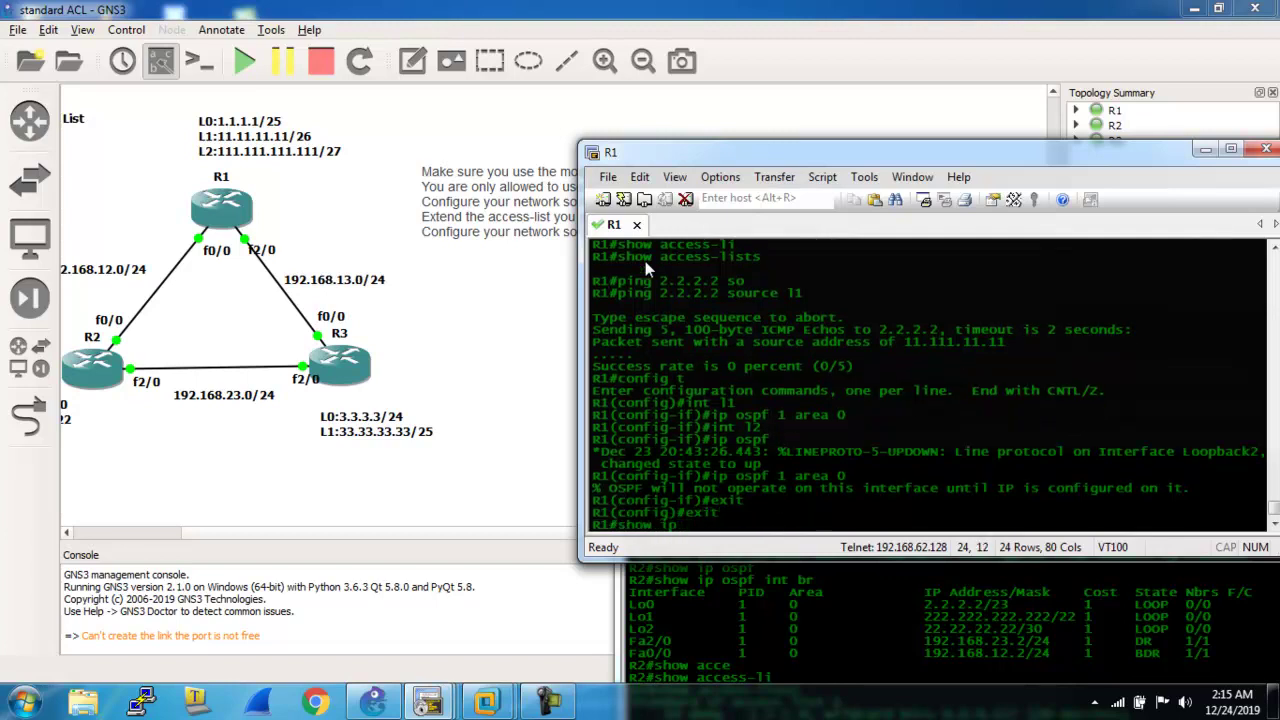
pyautogui.write('int br')
pyautogui.press('Return')
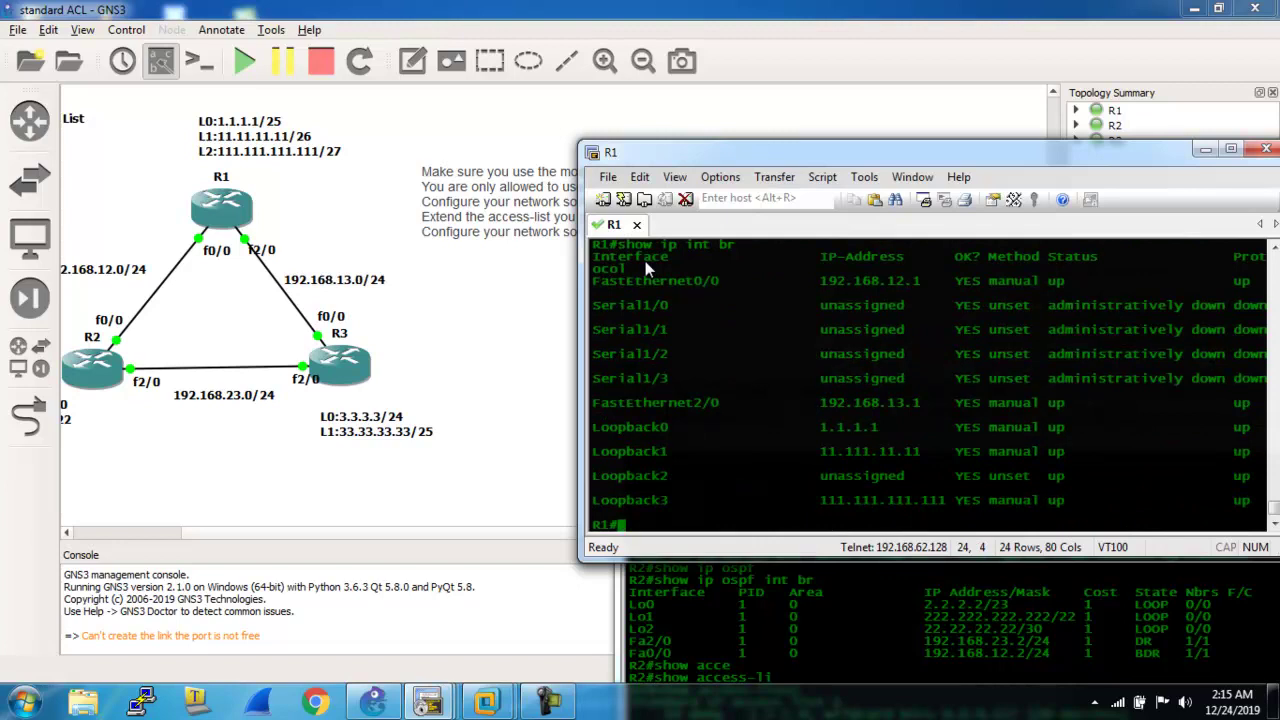
# Enable OSPF process 1 in area 0 on R1's Loopback3 and leave configuration mode.
pyautogui.write('config t')
pyautogui.press('Return')
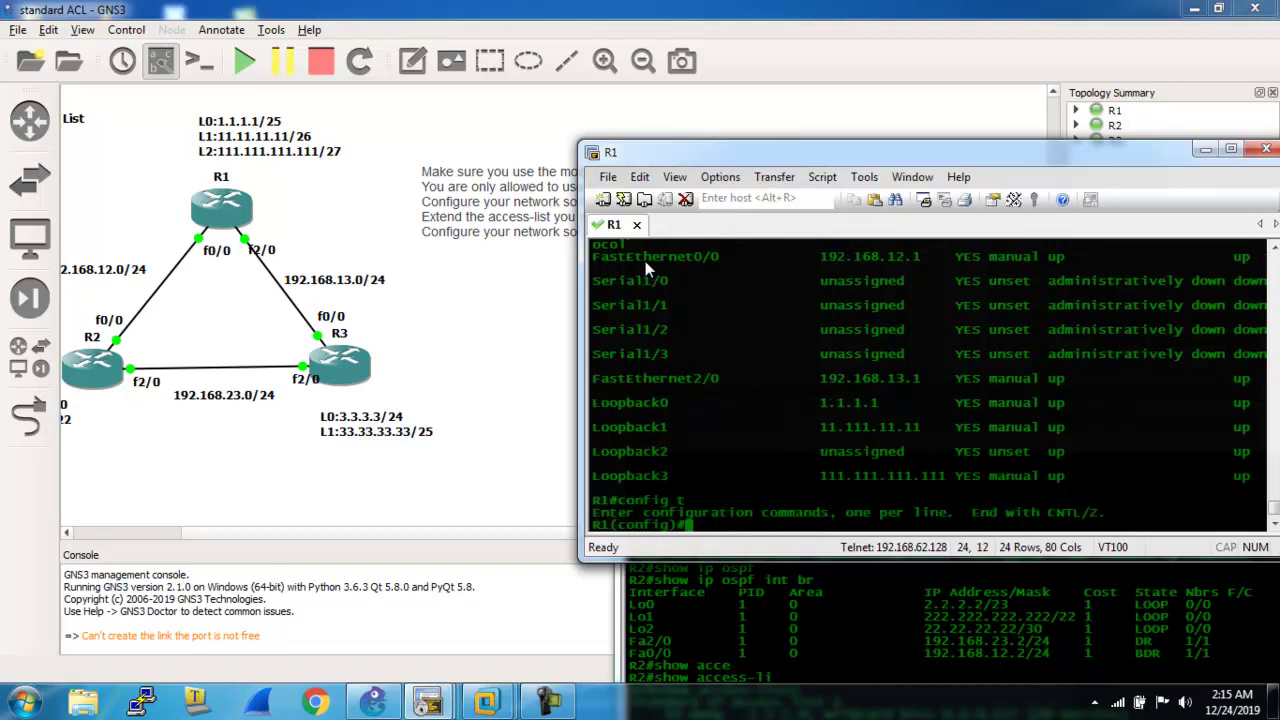
pyautogui.write('int l3')
pyautogui.press('Return')
pyautogui.write('ip o')
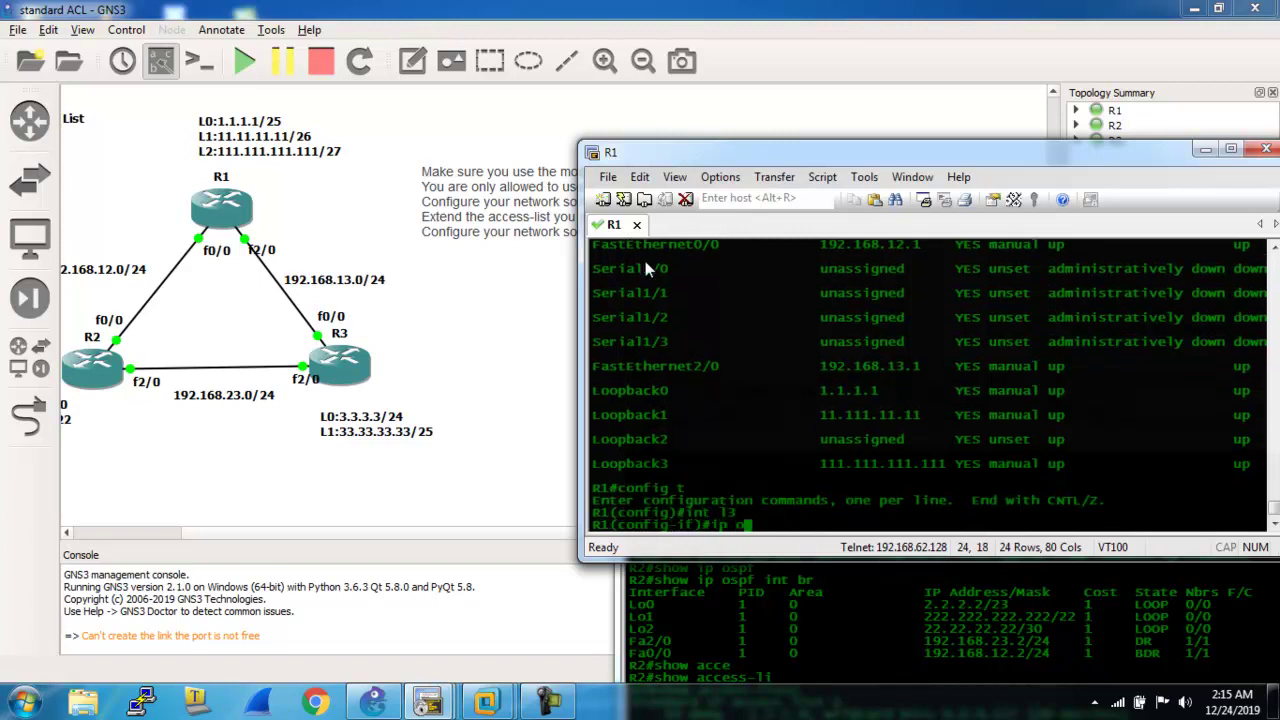
pyautogui.write('spf 1 area 0')
pyautogui.press('Return')
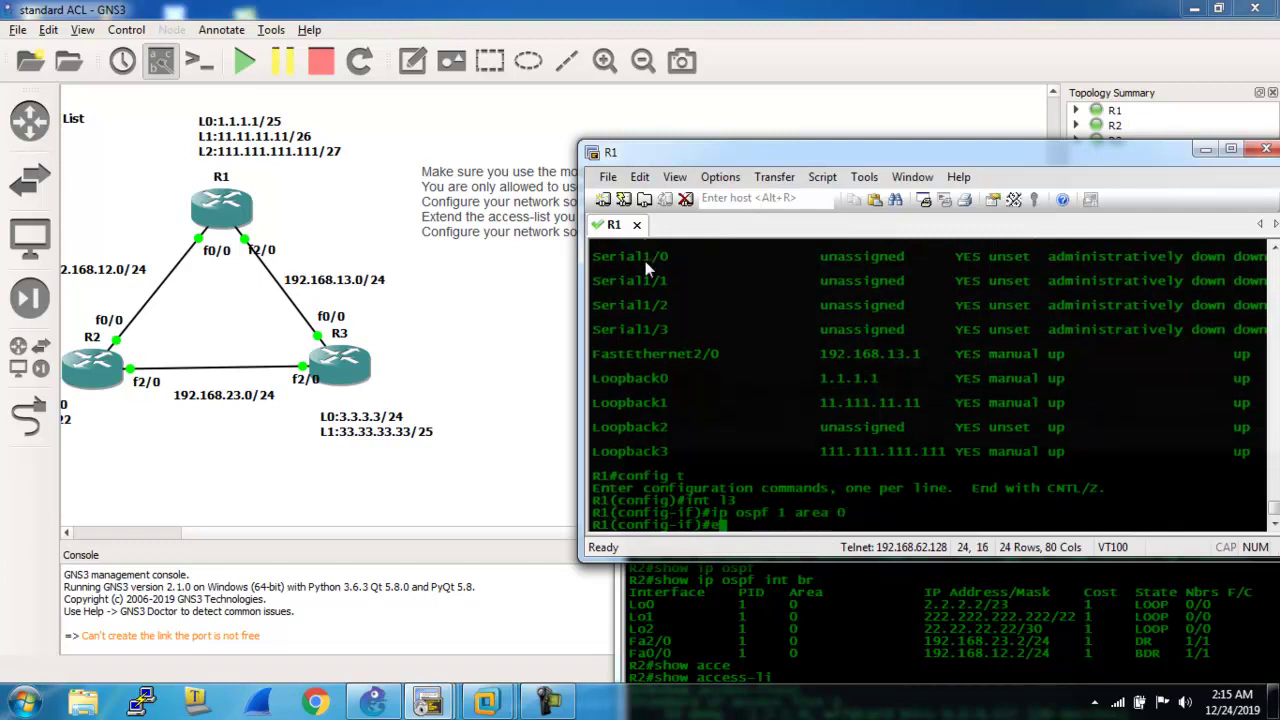
pyautogui.write('exit')
pyautogui.press('Return')
pyautogui.write('exit')
pyautogui.press('Return')
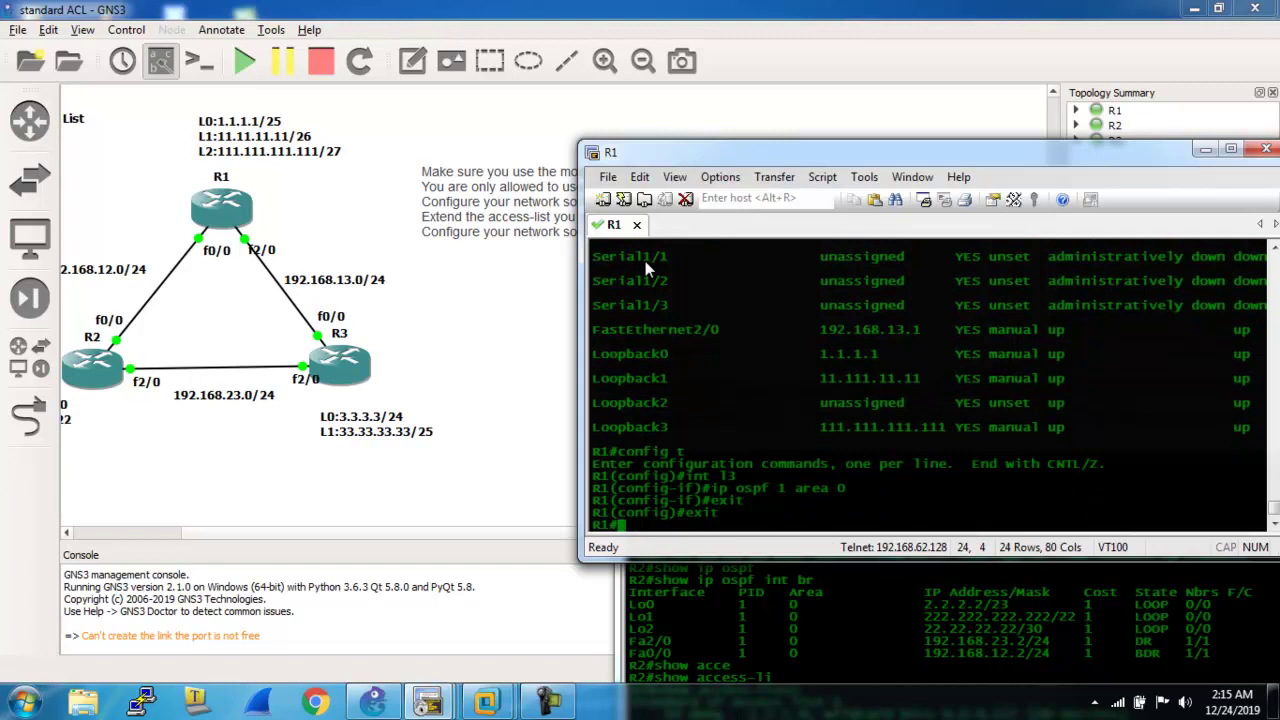
# Ping 2.2.2.2 from R1 using Loopback3 as the source.
pyautogui.write('ping 2.2.2.2 s')
pyautogui.press('Tab')
pyautogui.write('o')
pyautogui.press('Tab')
pyautogui.write('l2')
pyautogui.press('BackSpace')
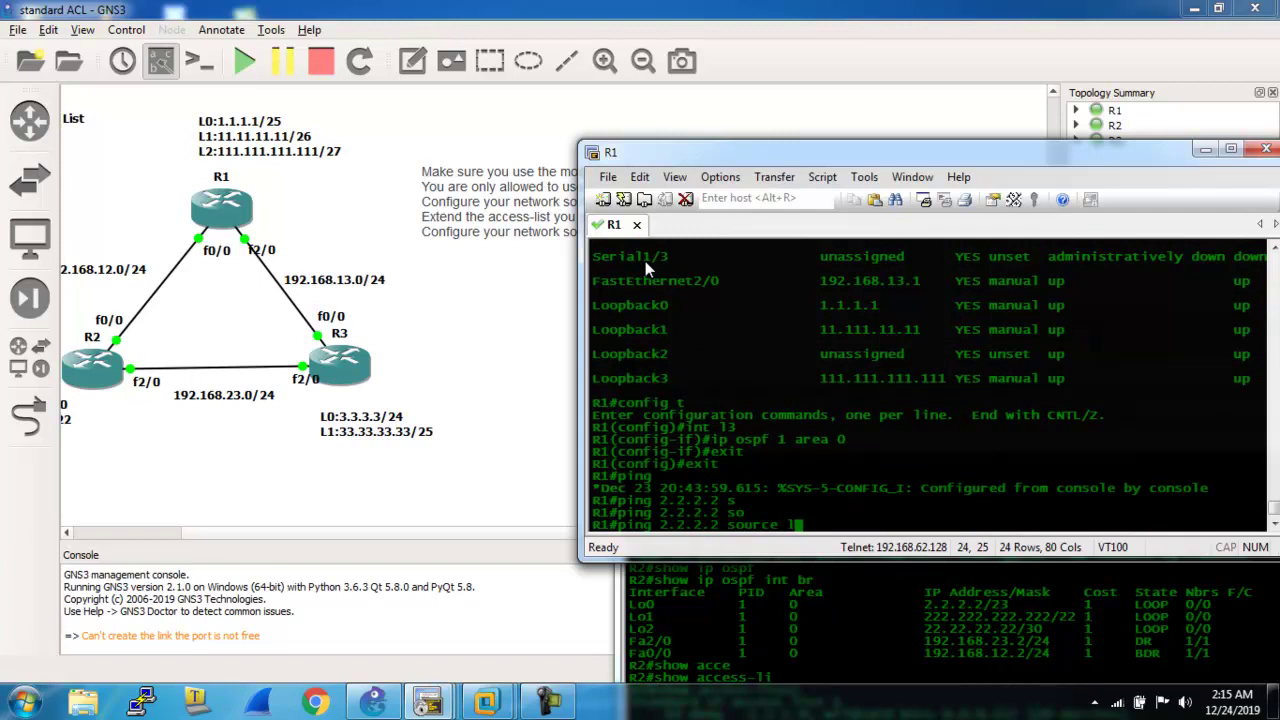
pyautogui.write('3')
pyautogui.press('Return')
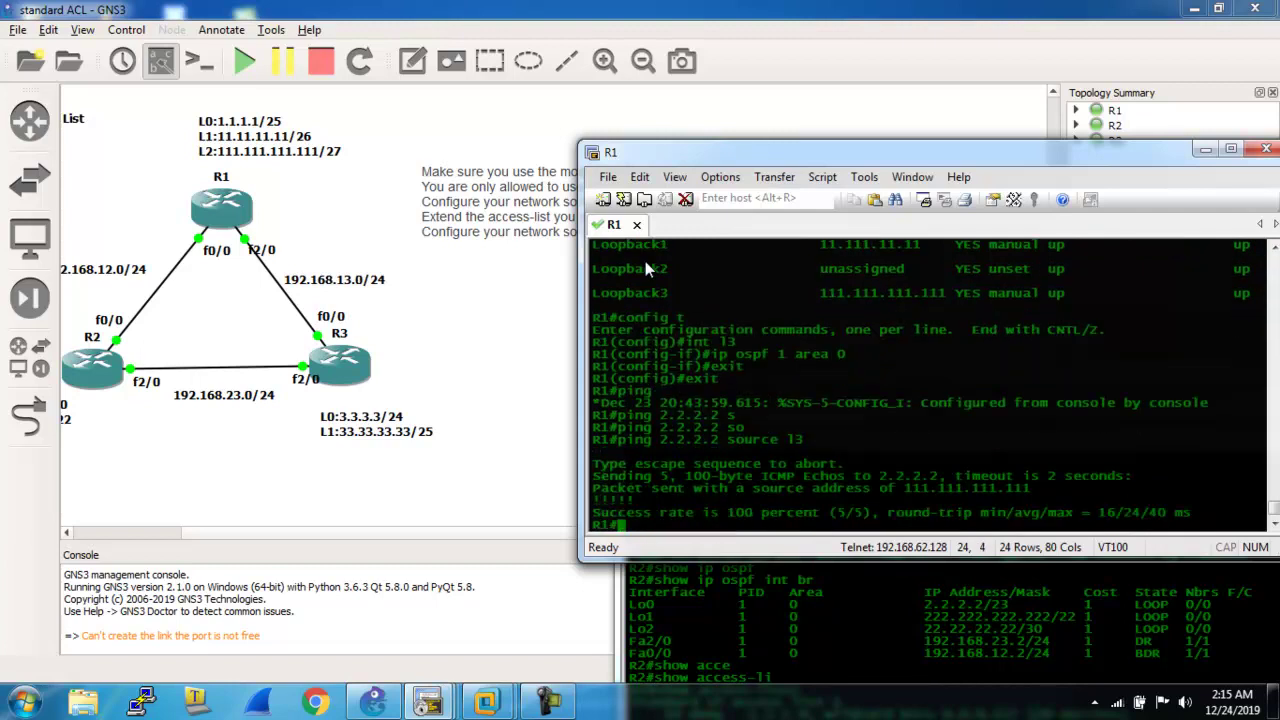
# Switch from R1's console to R2's and display the configured access lists.
pyautogui.click(1206, 150)
pyautogui.moveTo(714, 378); pyautogui.dragTo(674, 288)
pyautogui.press('Tab')
pyautogui.press('Return')
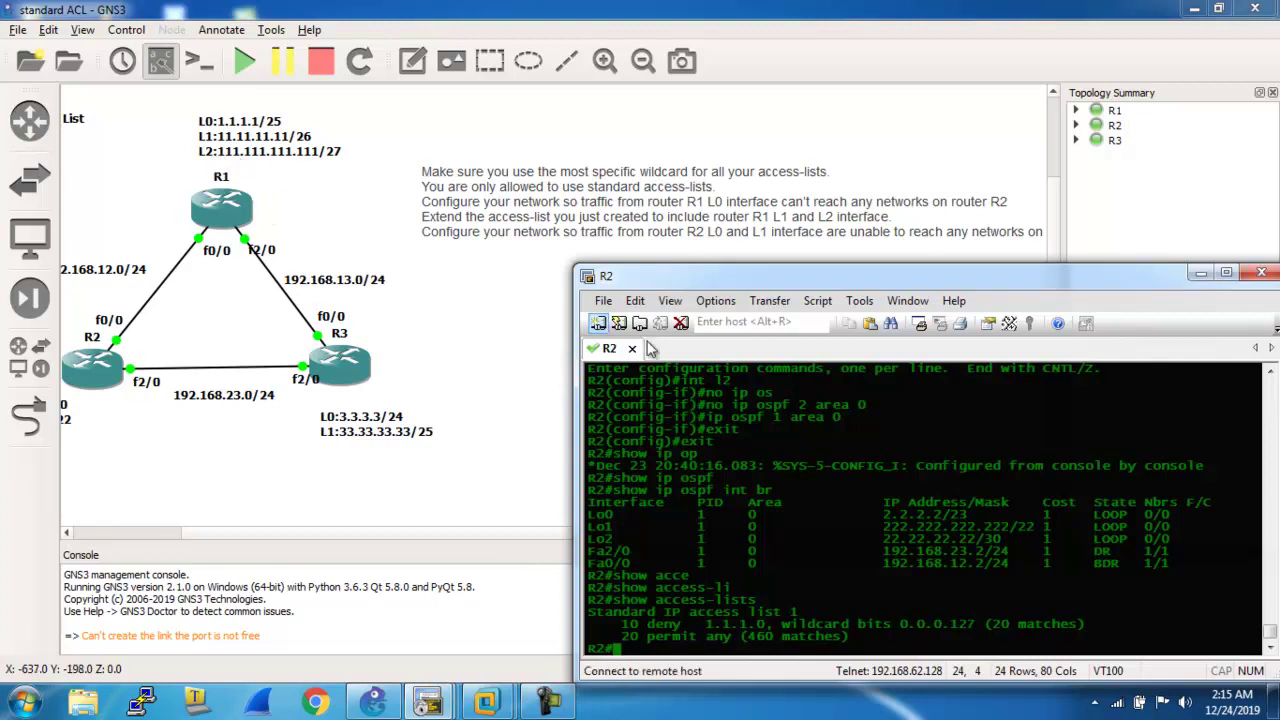
pyautogui.moveTo(754, 288); pyautogui.dragTo(750, 274)
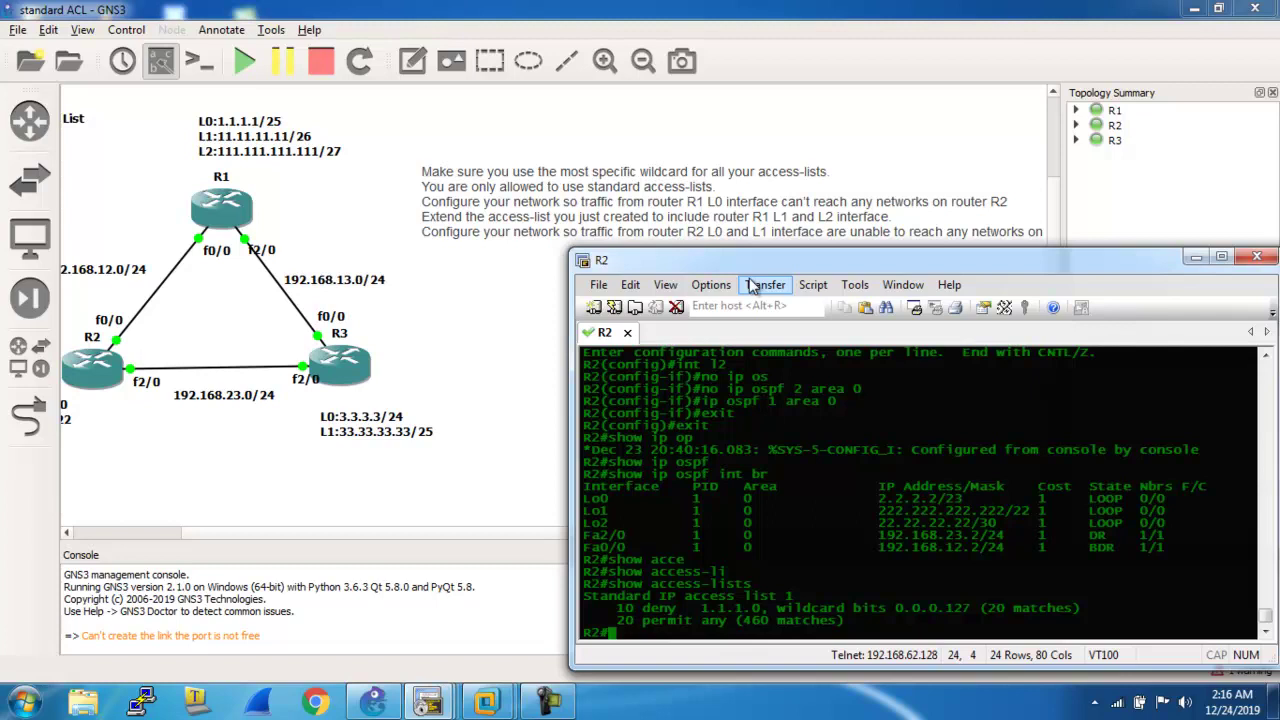
# Enter configuration mode on R2 and open standard IP access list 1 for editing.
pyautogui.write('config t')
pyautogui.press('Return')
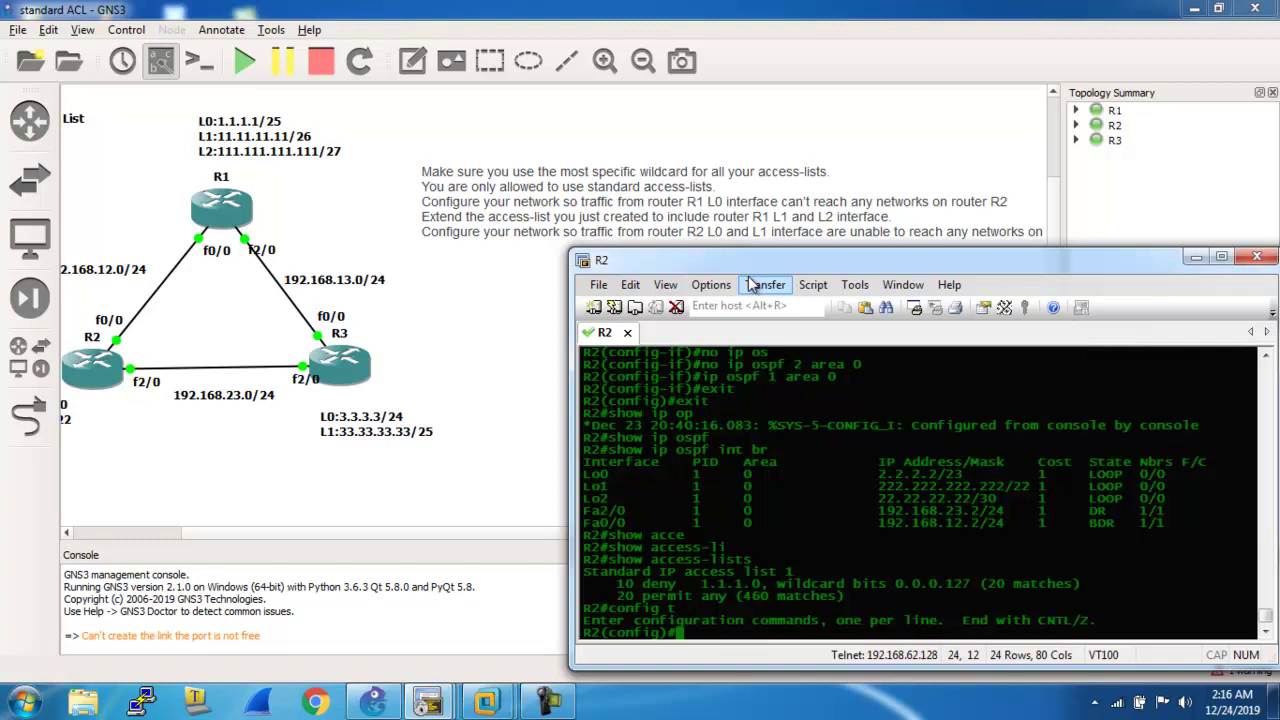
pyautogui.write('ip acc')
pyautogui.press('Tab')
pyautogui.write('e')
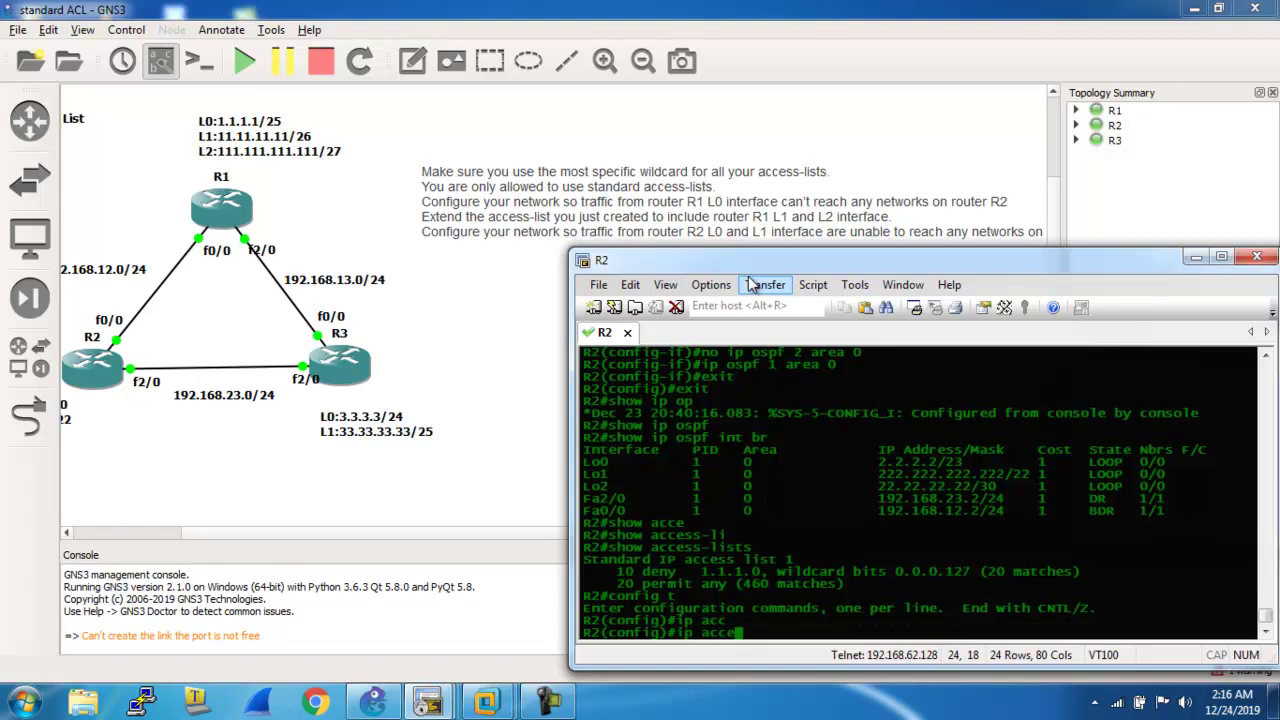
pyautogui.press('Tab')
pyautogui.write('s')
pyautogui.press('Tab')
pyautogui.write('1')
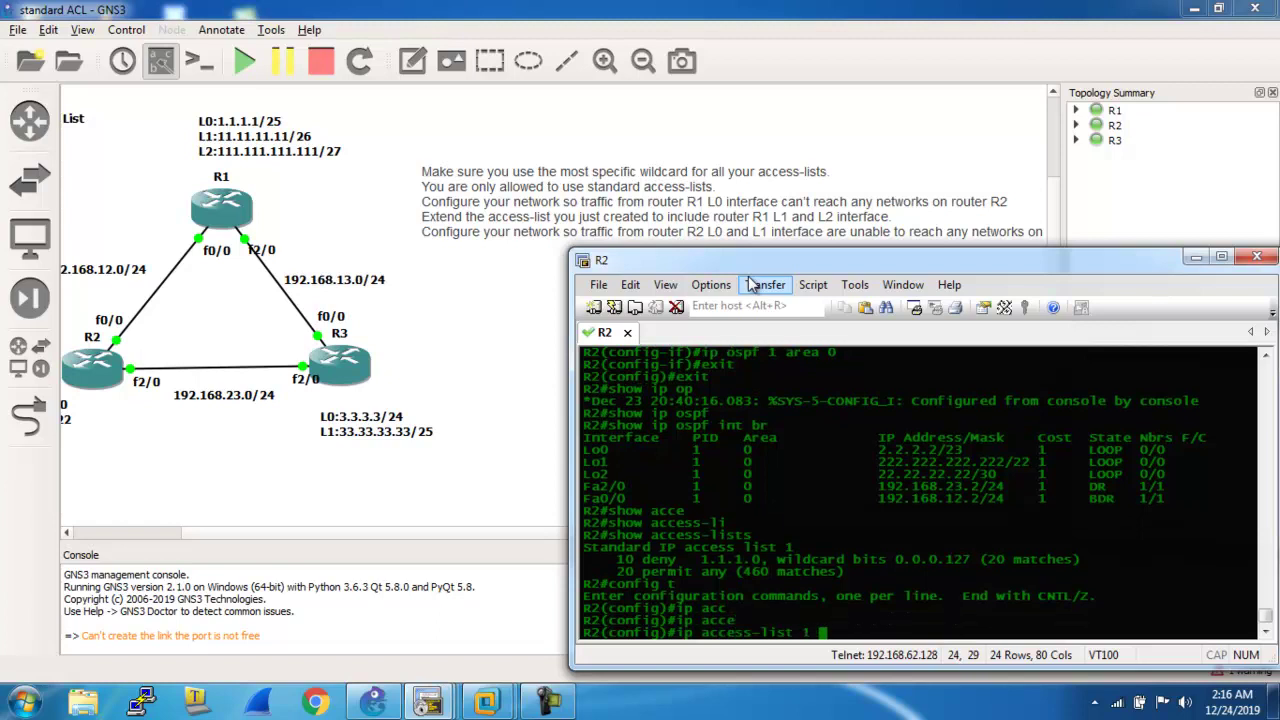
pyautogui.press('BackSpace')
pyautogui.press('BackSpace')
pyautogui.write('sta')
pyautogui.press('Tab')
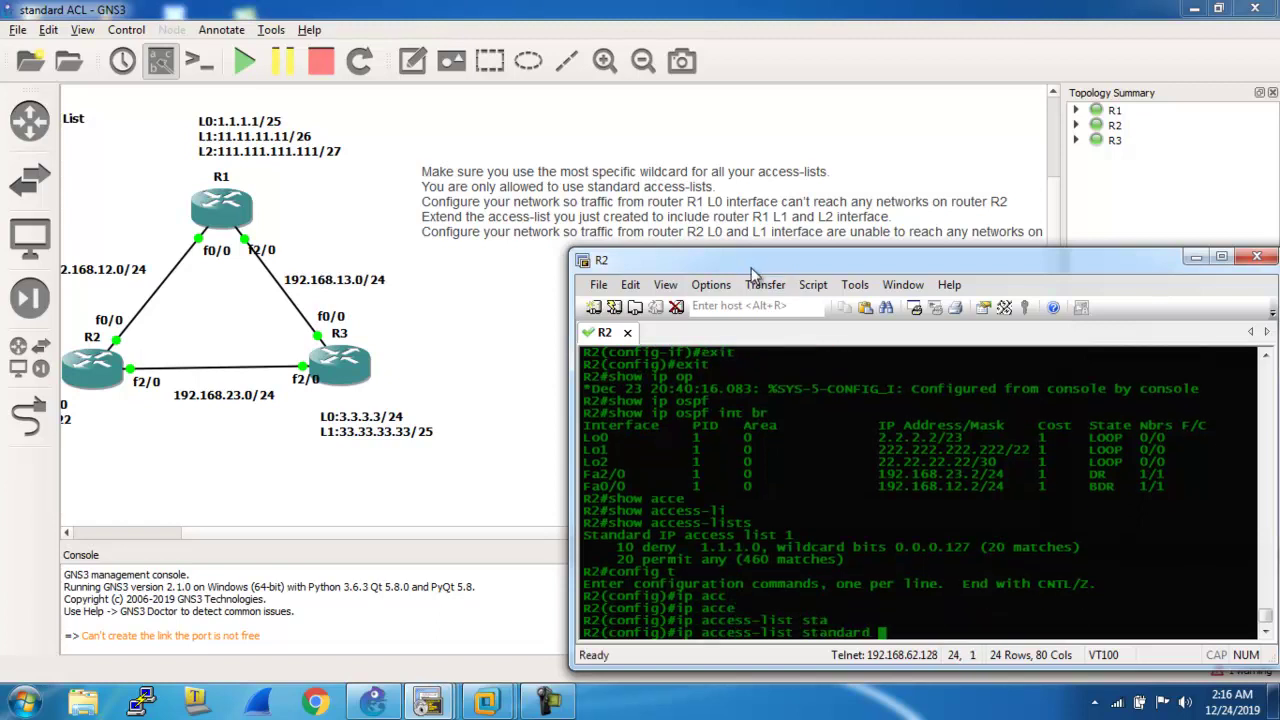
pyautogui.write('1')
pyautogui.press('Return')
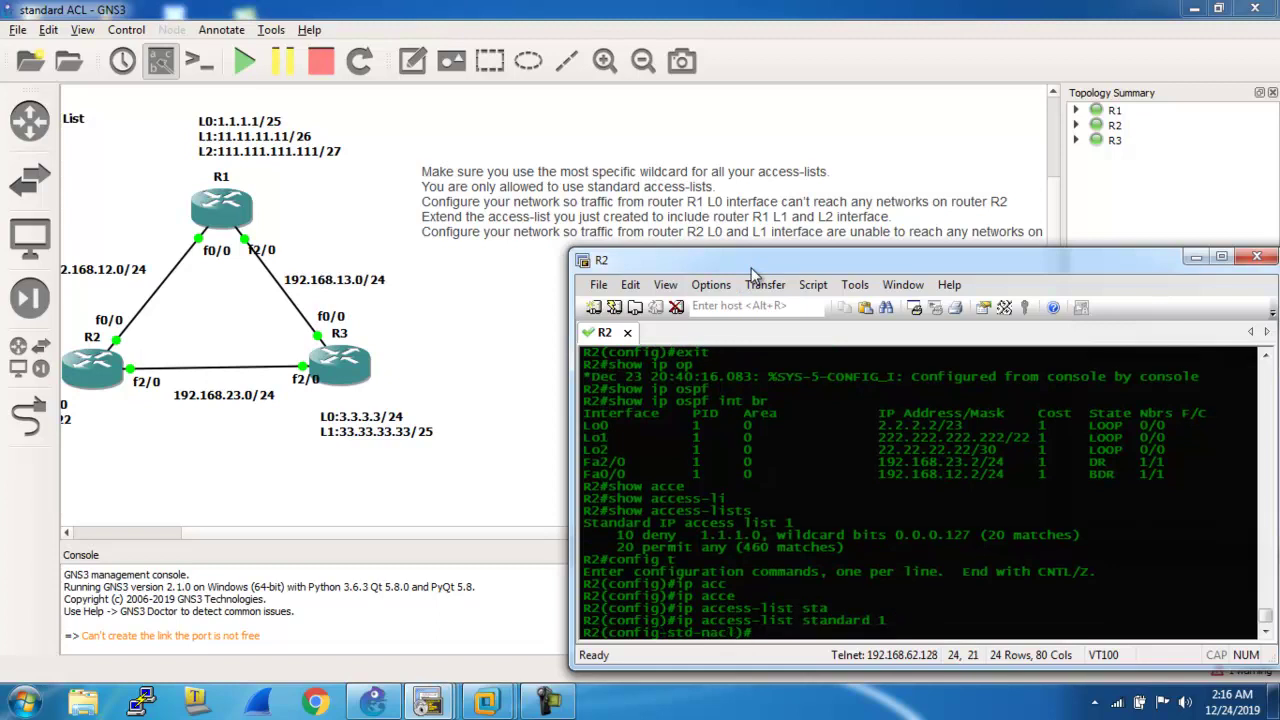
# Begin a deny entry for source address 11.11.11.11 in R2's access list 1, without submitting it.
pyautogui.write('den')
pyautogui.press('Tab')
pyautogui.write('11.11.11.')
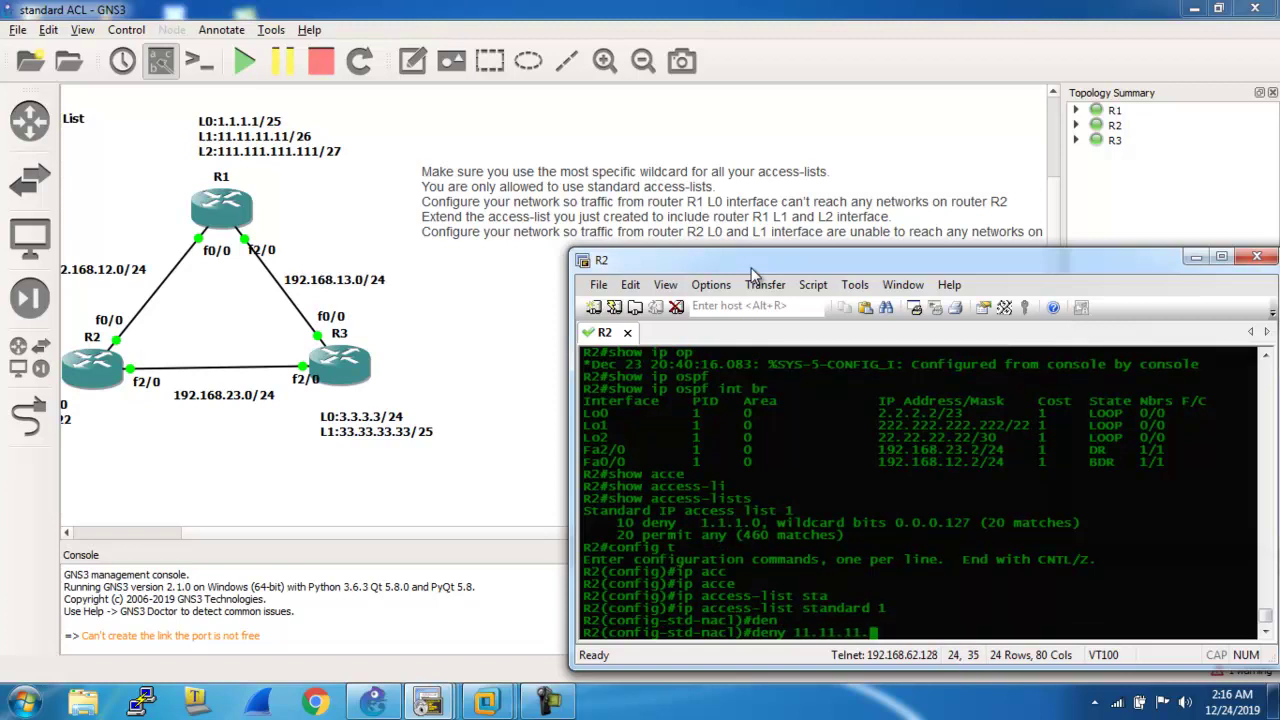
pyautogui.write(' 11')
# Open the Windows Calculator, subtract 192 from 255 to get the /26 wildcard value, and close it.
pyautogui.press('super+r')
pyautogui.write('cal')
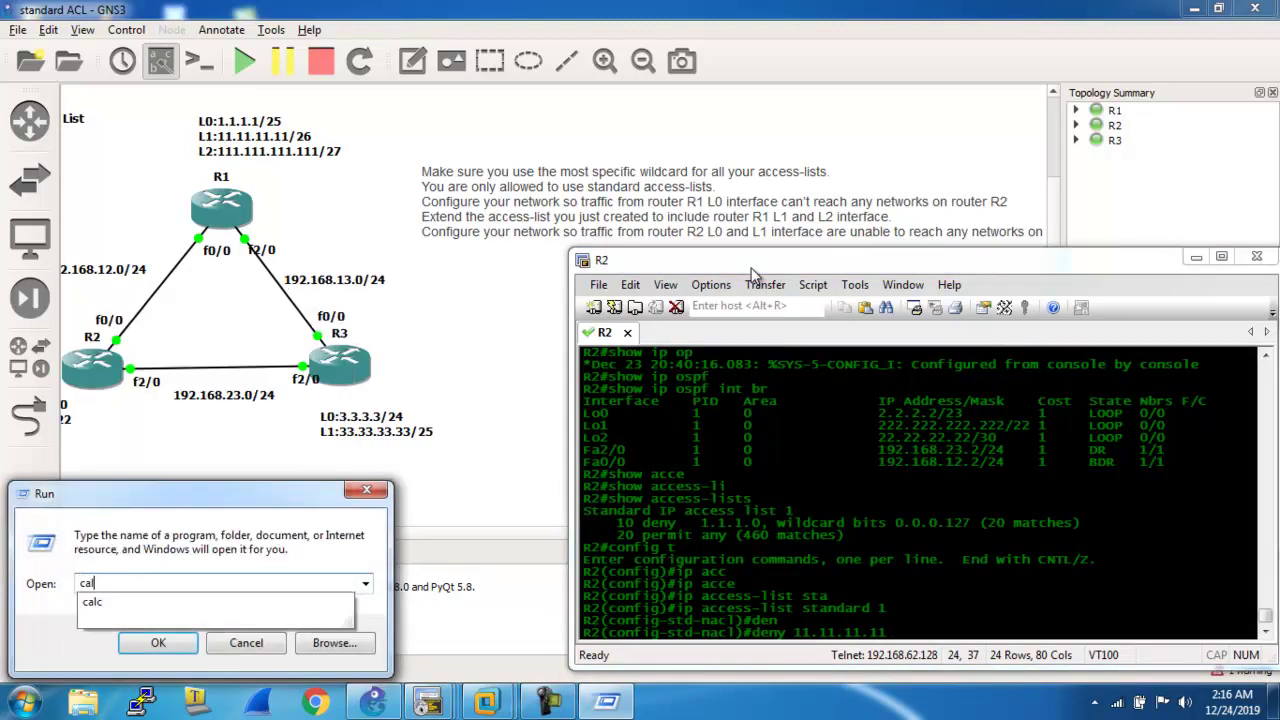
pyautogui.write('c')
pyautogui.press('Return')
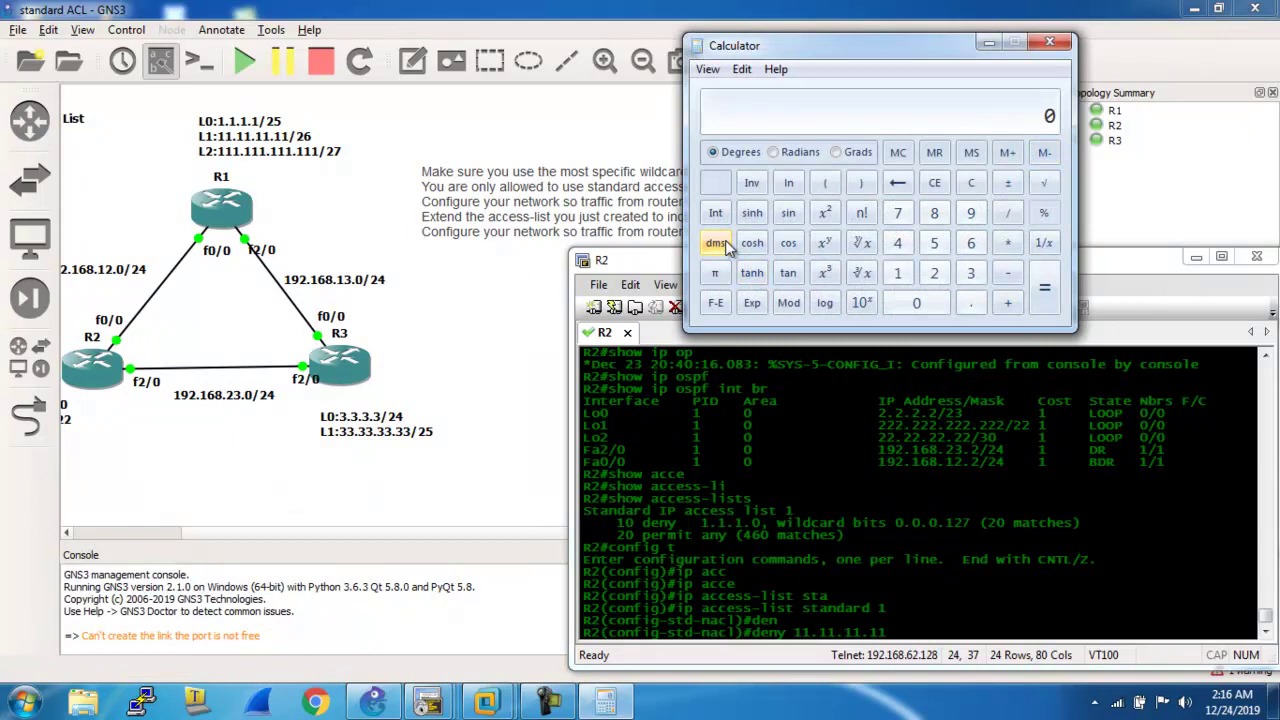
pyautogui.click(935, 275)
pyautogui.click(937, 247)
pyautogui.click(937, 247)
pyautogui.click(1007, 273)
pyautogui.click(908, 271)
pyautogui.click(970, 214)
pyautogui.click(934, 273)
pyautogui.click(1044, 290)
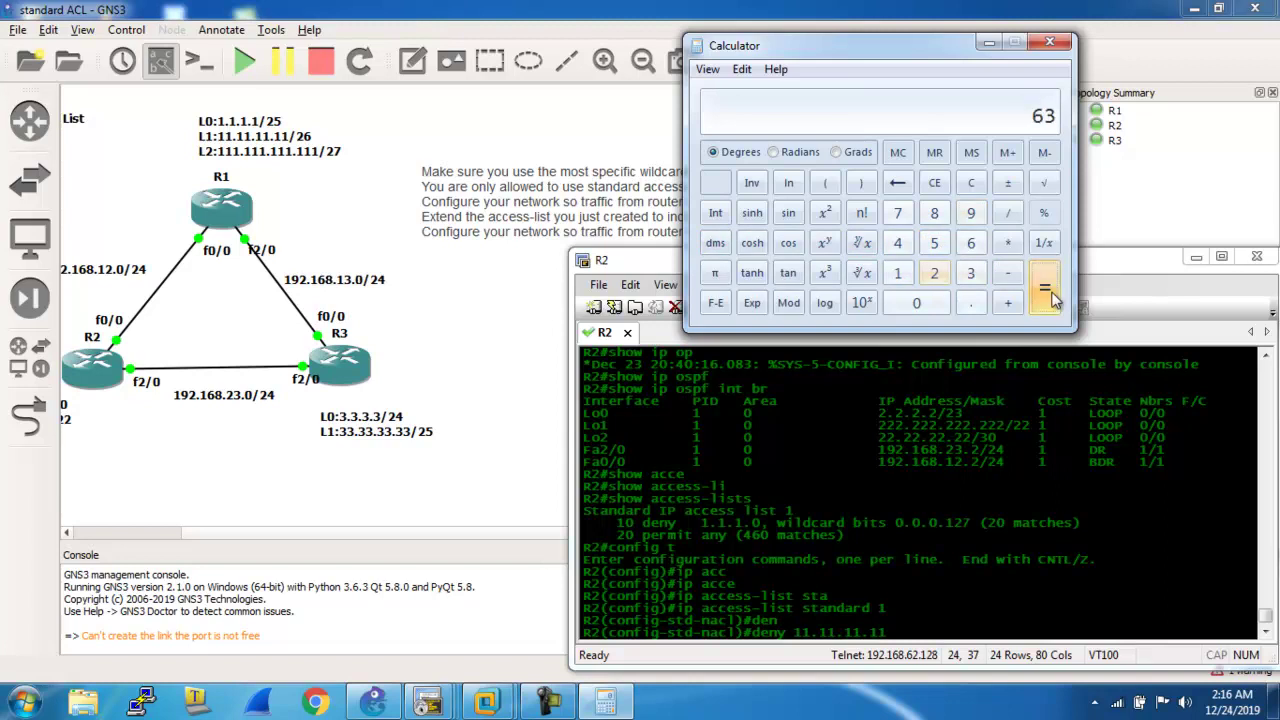
pyautogui.click(1049, 42)
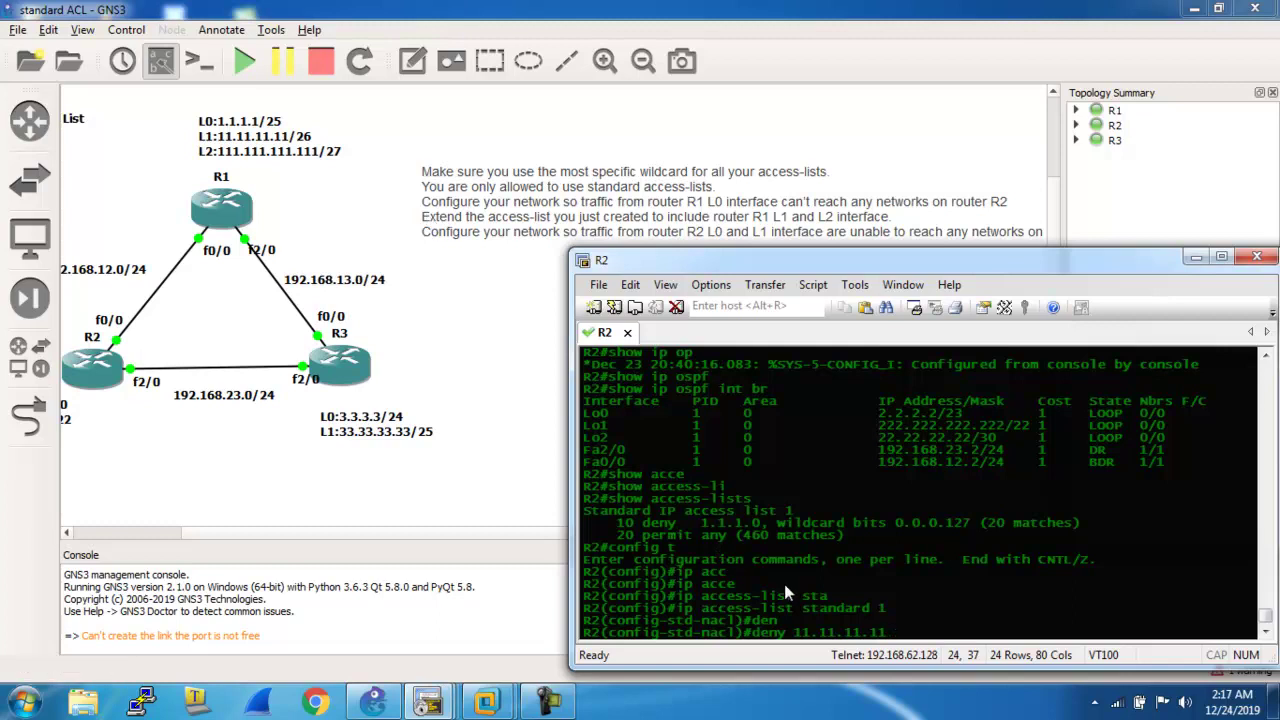
# Complete the 11.11.11.11 deny entry with wildcard 0.0.0.63 and leave configuration mode on R2.
pyautogui.write('0.0.0.63')
pyautogui.press('Return')
pyautogui.write('exit')
pyautogui.press('Return')
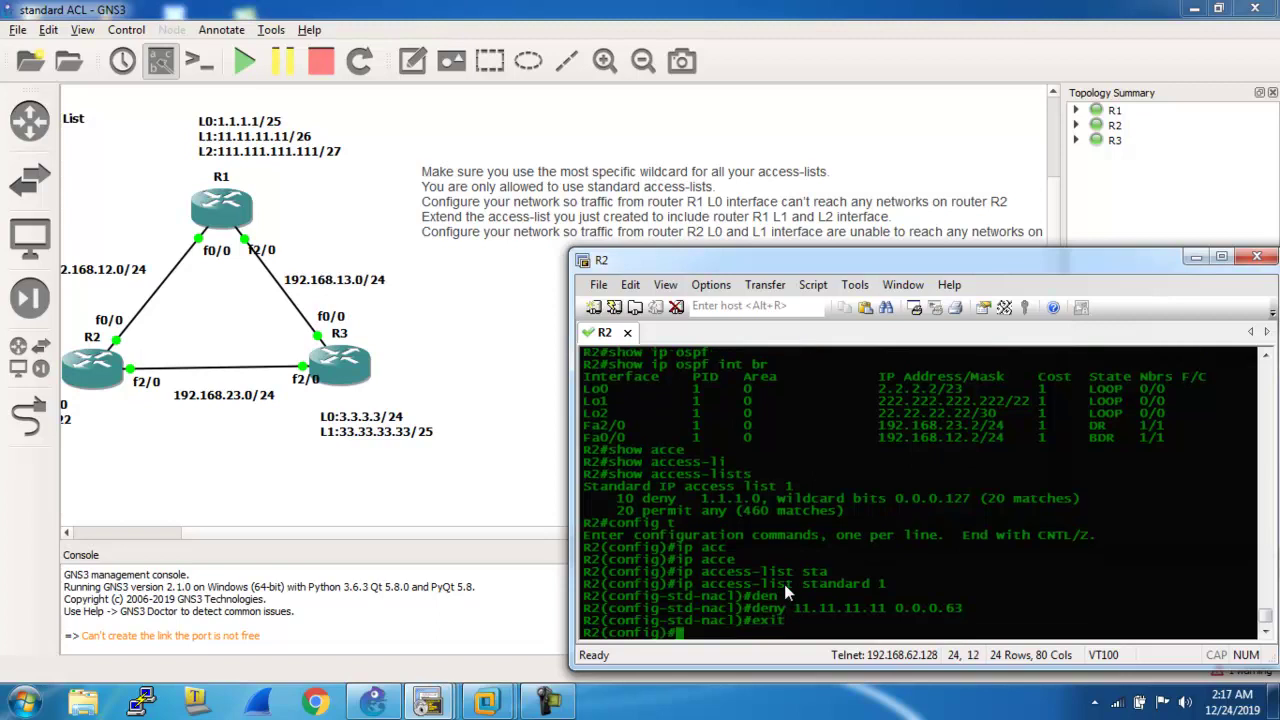
pyautogui.write('exit')
pyautogui.press('Return')
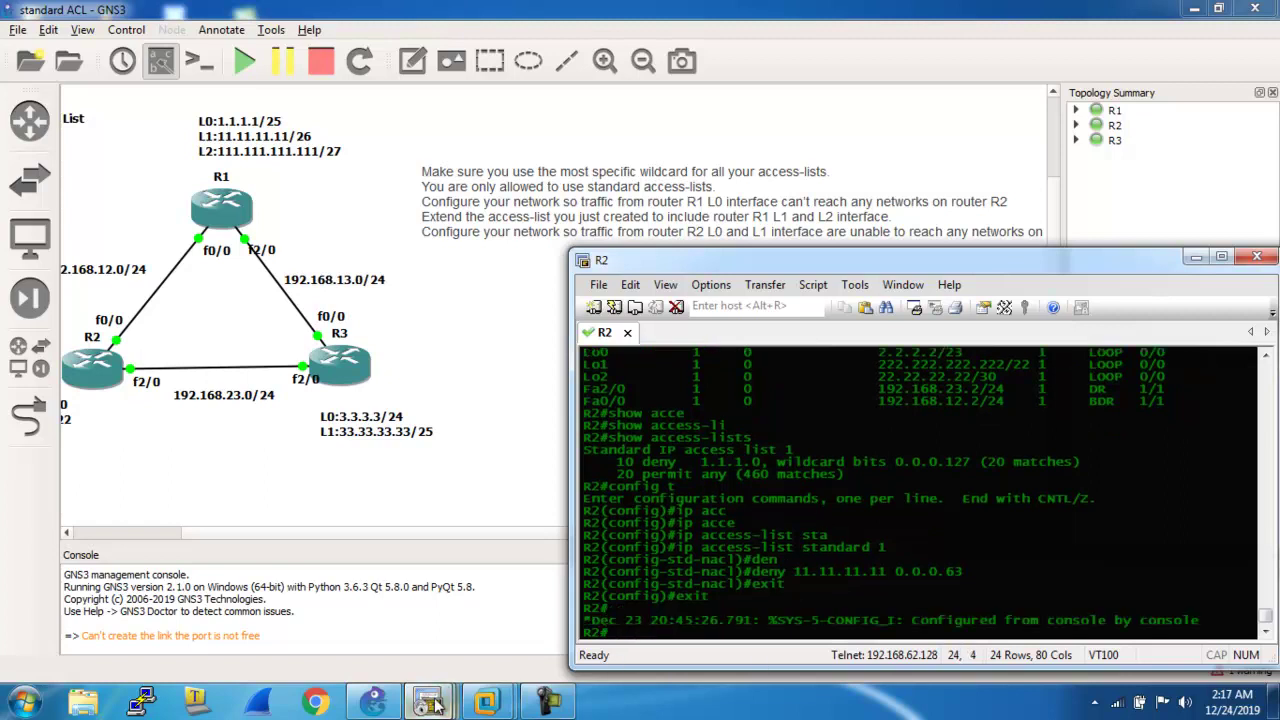
# Switch to R1's console and ping 2.2.2.2 using Loopback1 as the source to test the new deny entry.
pyautogui.moveTo(432, 706)
pyautogui.click(432, 600)
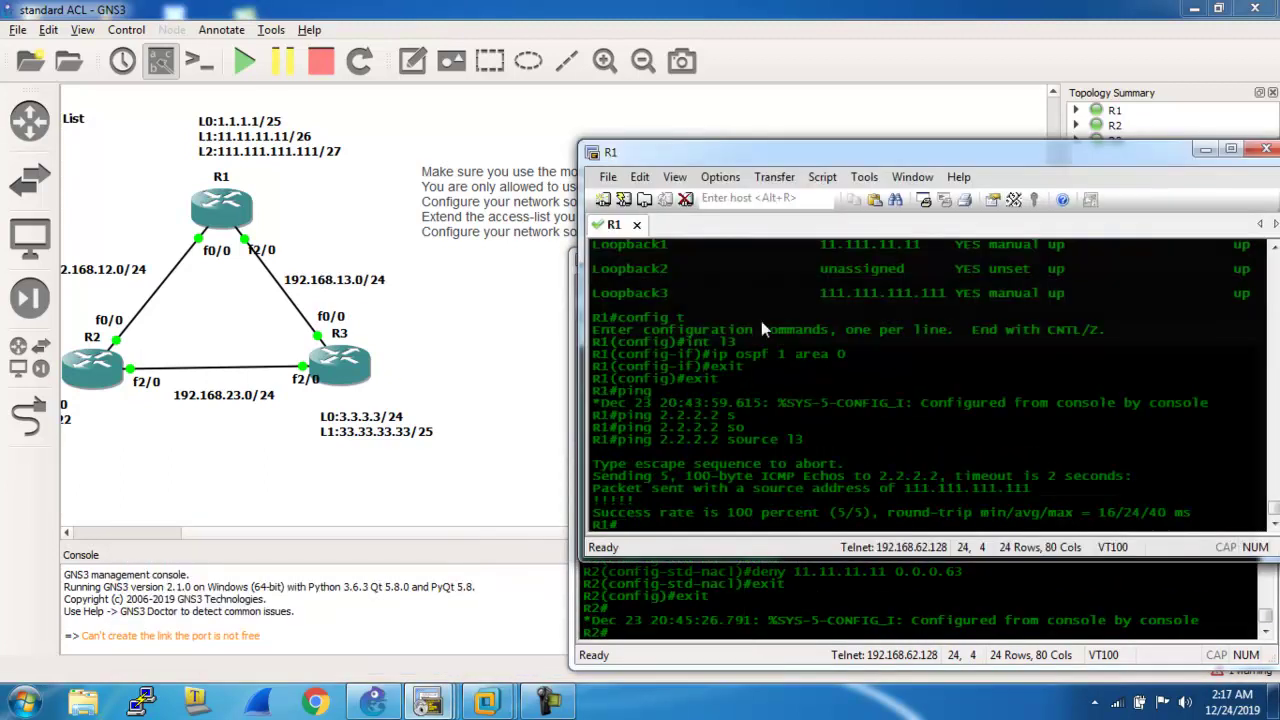
pyautogui.click(641, 620)
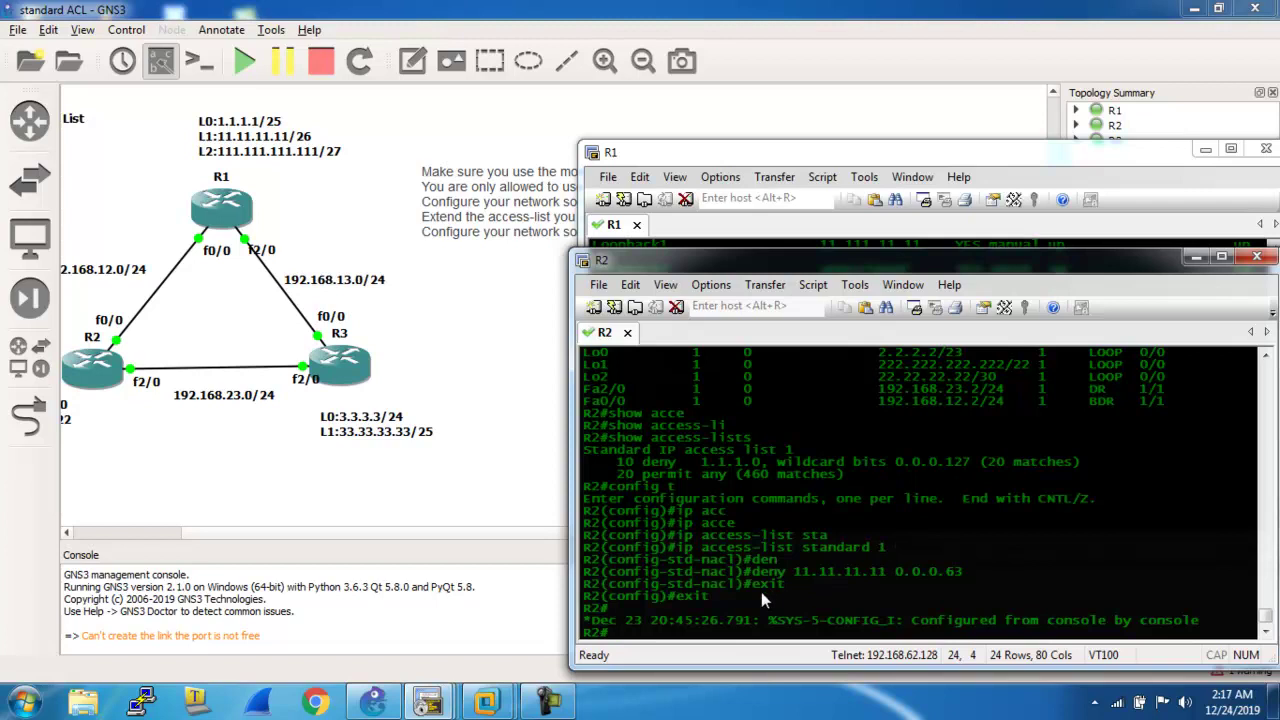
pyautogui.click(664, 158)
pyautogui.write('ping ')
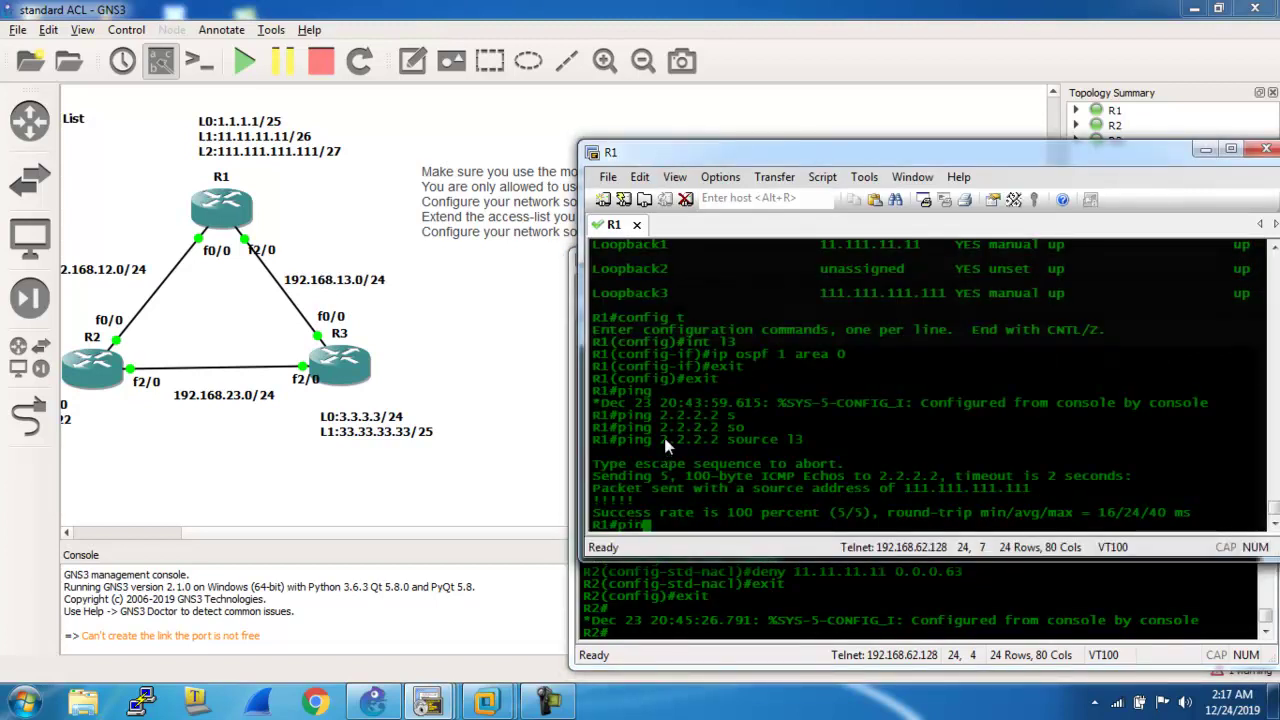
pyautogui.write('2.2.2.2 so')
pyautogui.press('Tab')
pyautogui.write('l')
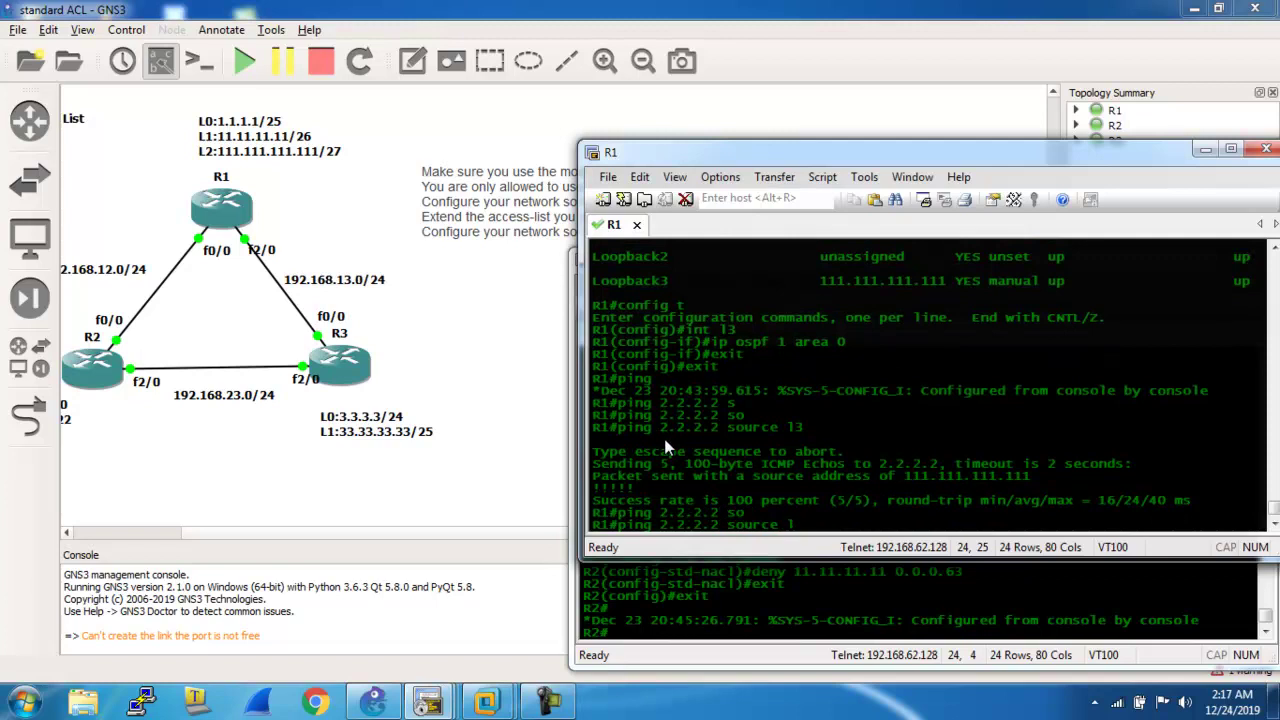
pyautogui.write('1')
pyautogui.press('Return')
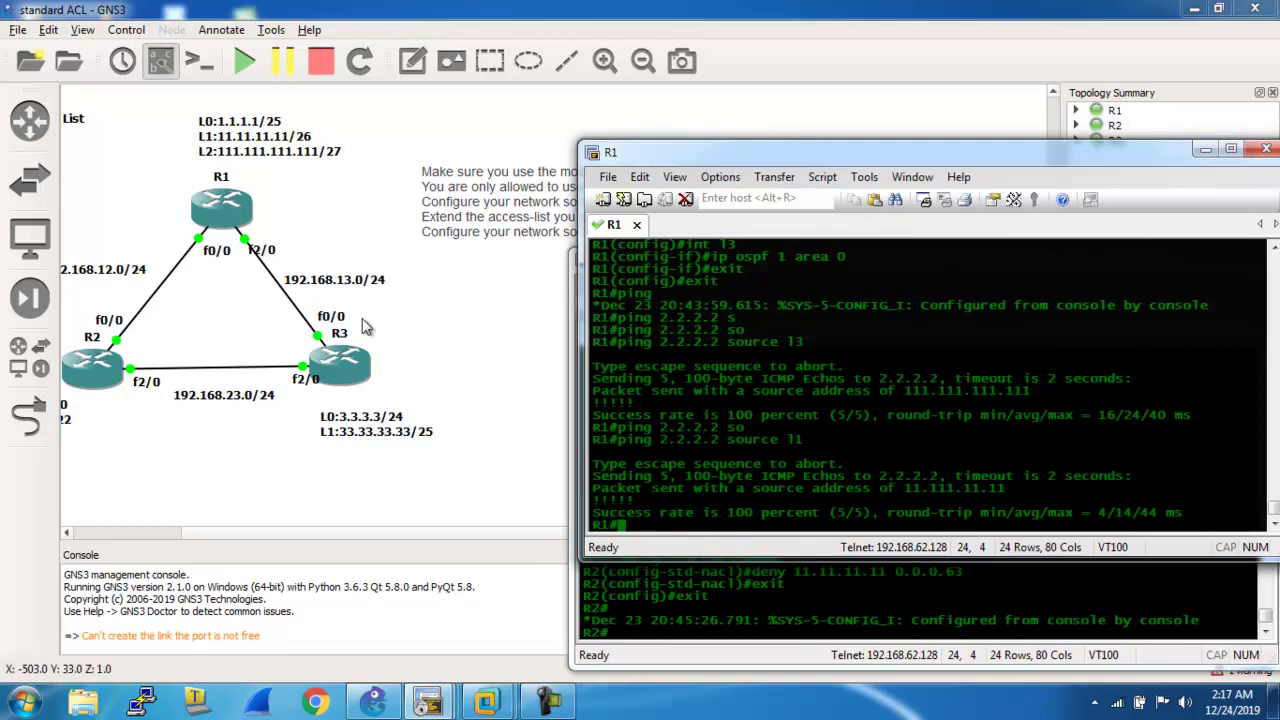
# Return to R2's console and display the access lists to check the entries of list 1.
pyautogui.click(680, 643)
pyautogui.write('show ru')
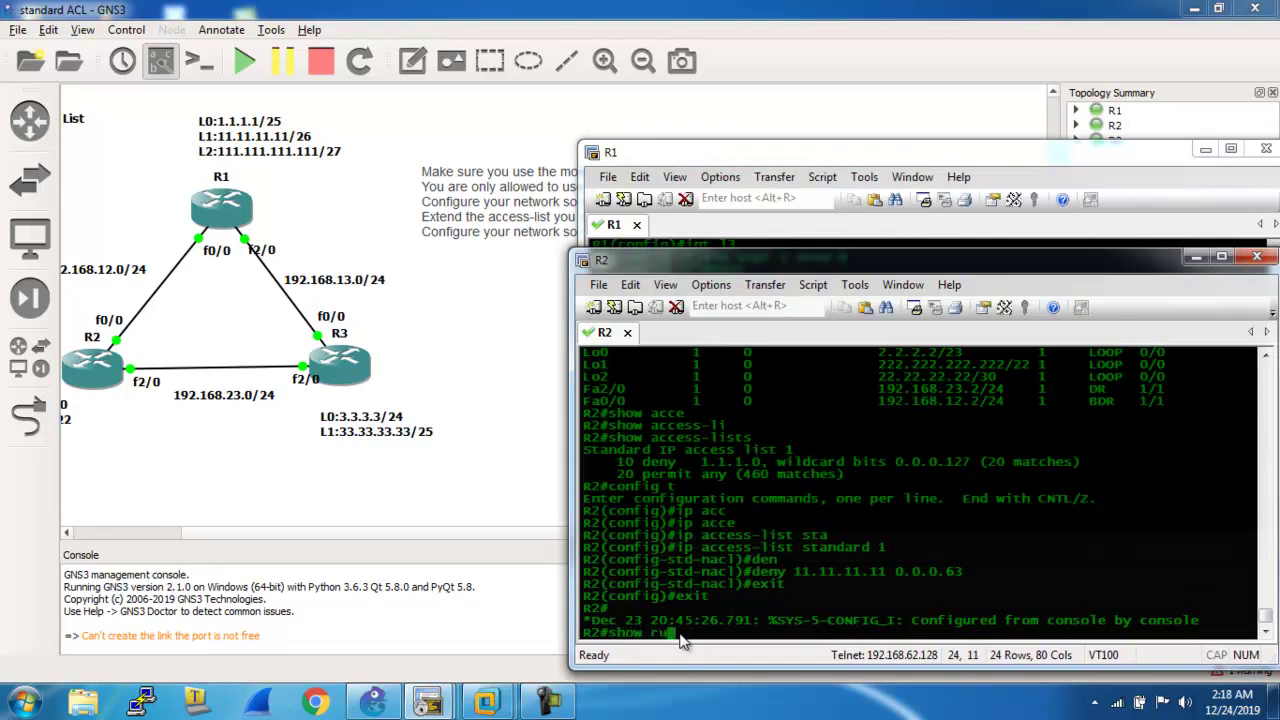
pyautogui.press('BackSpace')
pyautogui.press('BackSpace')
pyautogui.write('acc')
pyautogui.press('Tab')
pyautogui.write('e')
pyautogui.press('Tab')
pyautogui.write('ss-li')
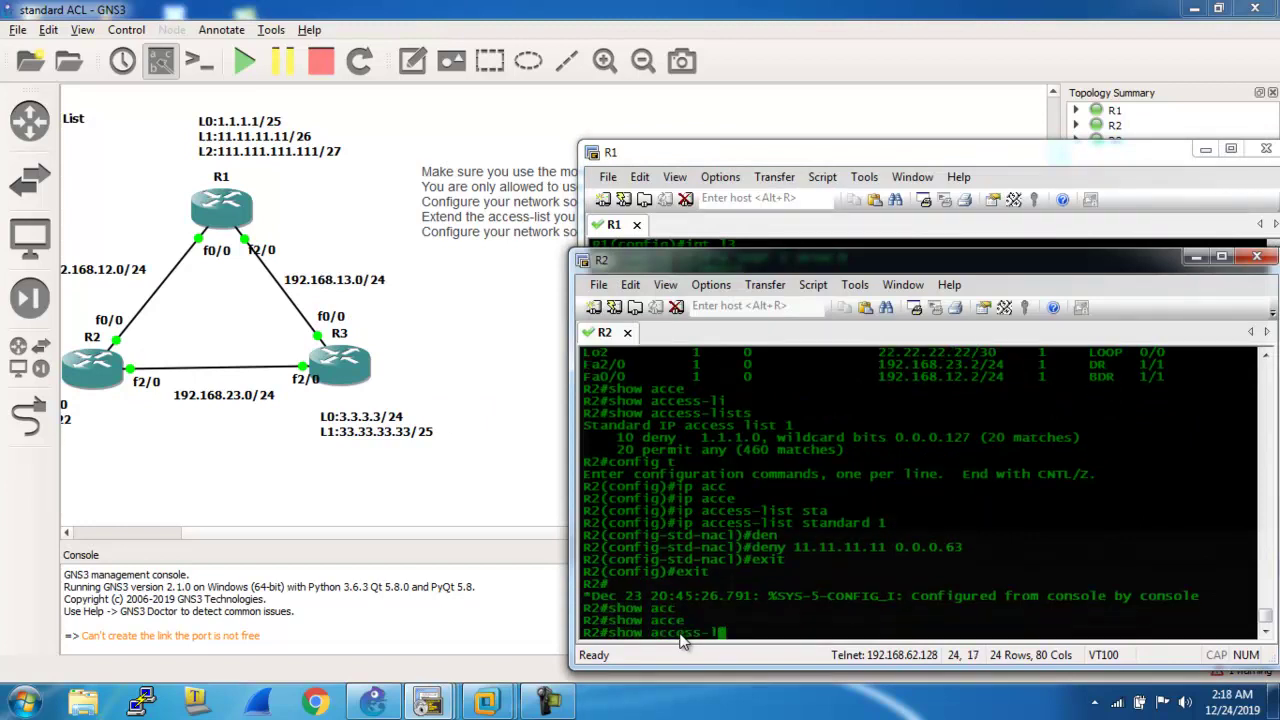
pyautogui.press('Tab')
pyautogui.press('Return')
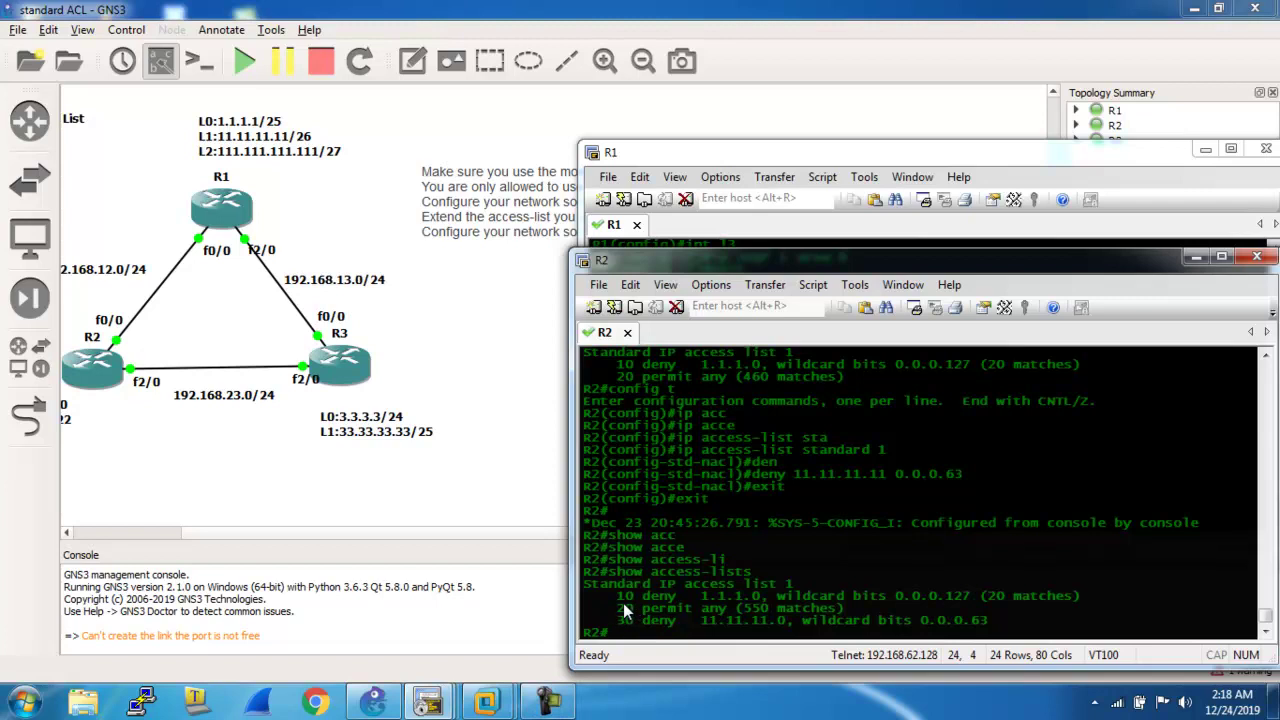
# Examine the sequence order of entries 10, 20 and 30 in R2's access list 1, comparing the permit any entry with the deny entries.
pyautogui.moveTo(613, 598); pyautogui.dragTo(655, 603)
pyautogui.click(684, 594)
pyautogui.moveTo(615, 595); pyautogui.dragTo(1094, 592)
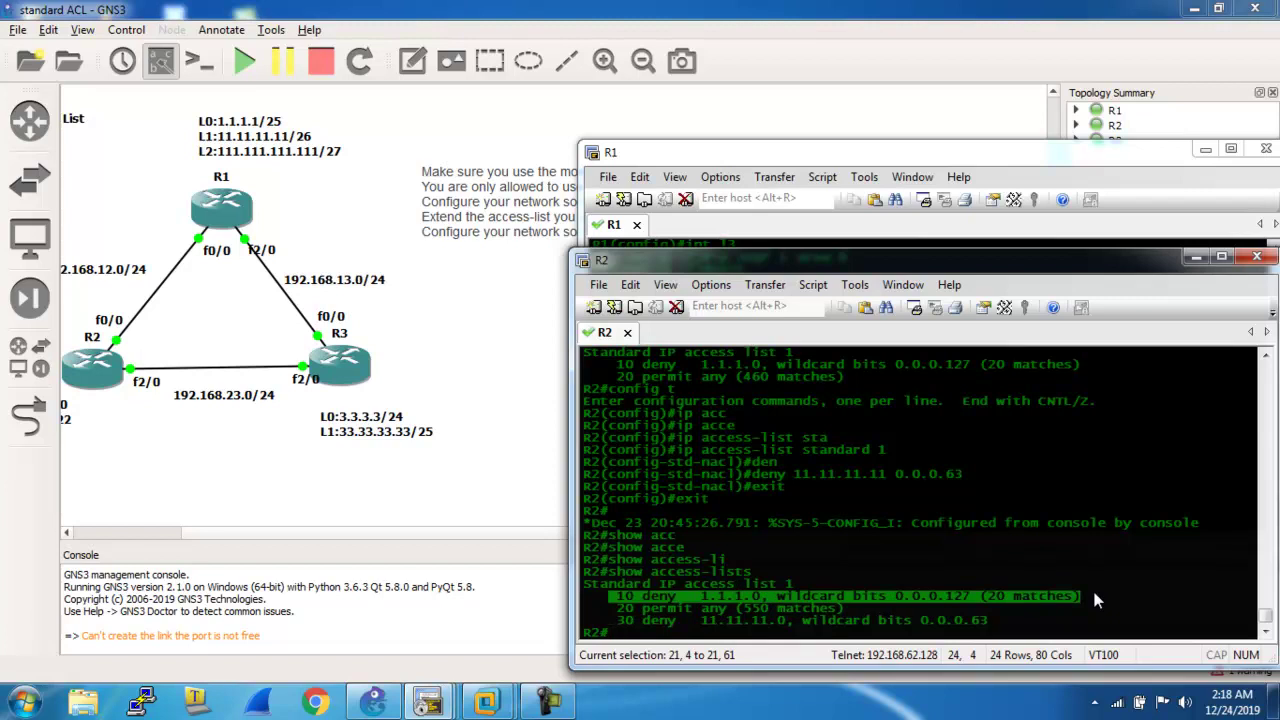
pyautogui.click(663, 620)
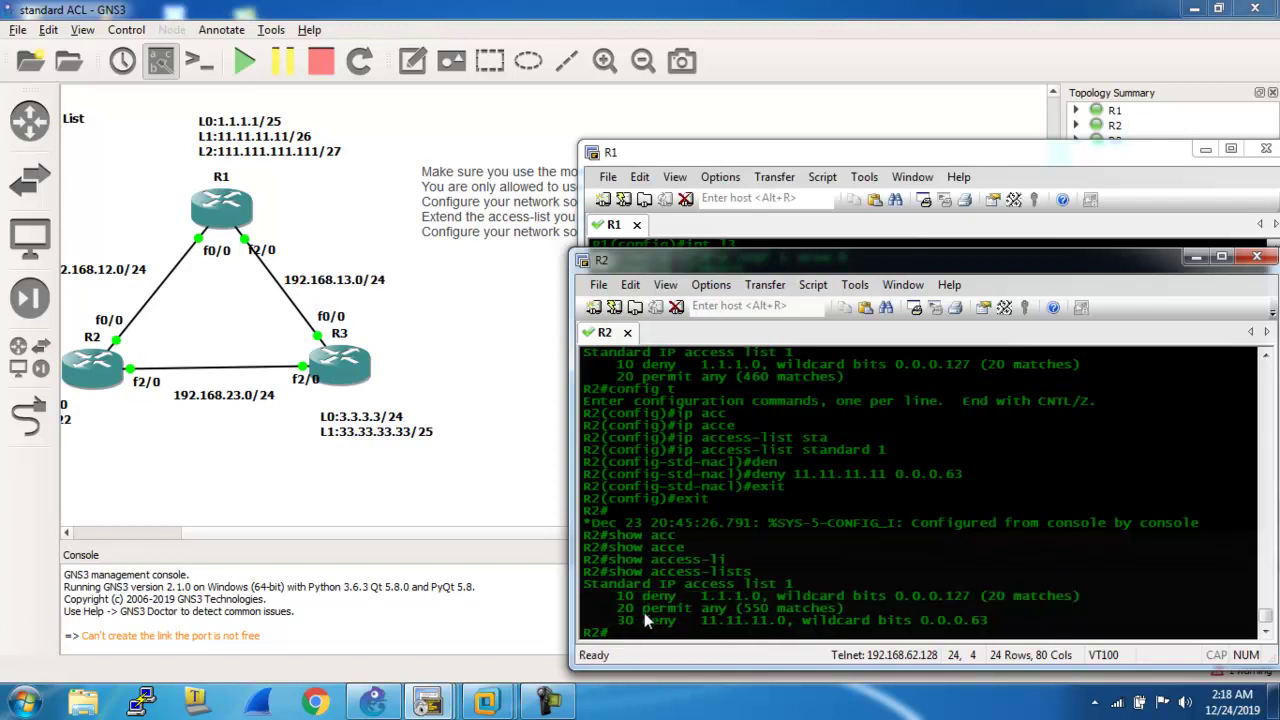
pyautogui.moveTo(609, 608); pyautogui.dragTo(636, 608)
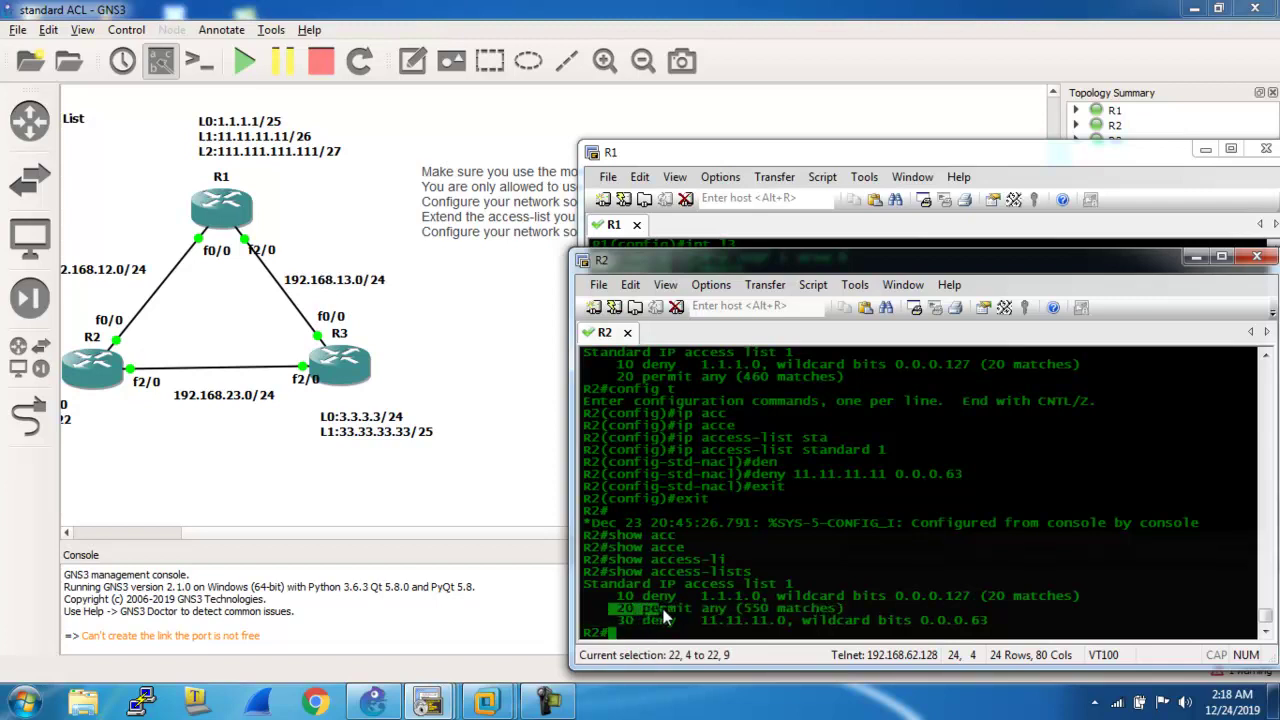
pyautogui.moveTo(636, 608); pyautogui.dragTo(807, 610)
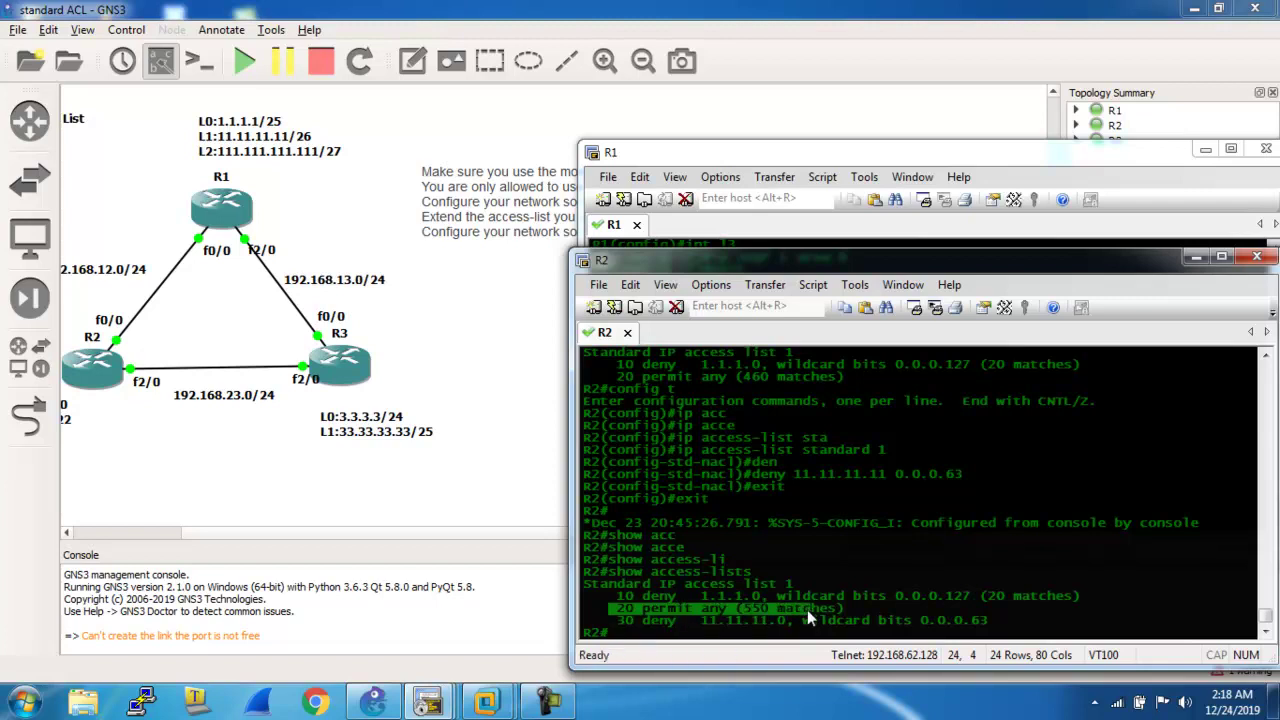
pyautogui.click(615, 618)
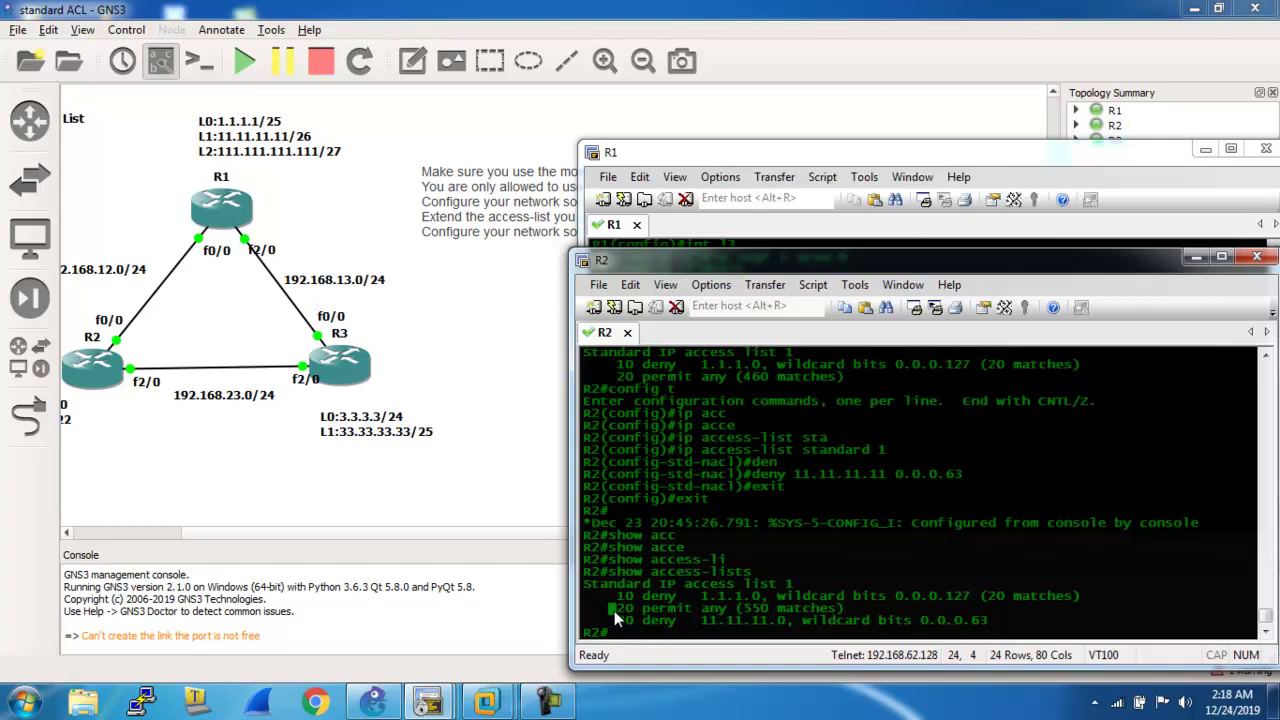
pyautogui.moveTo(613, 617); pyautogui.dragTo(828, 618)
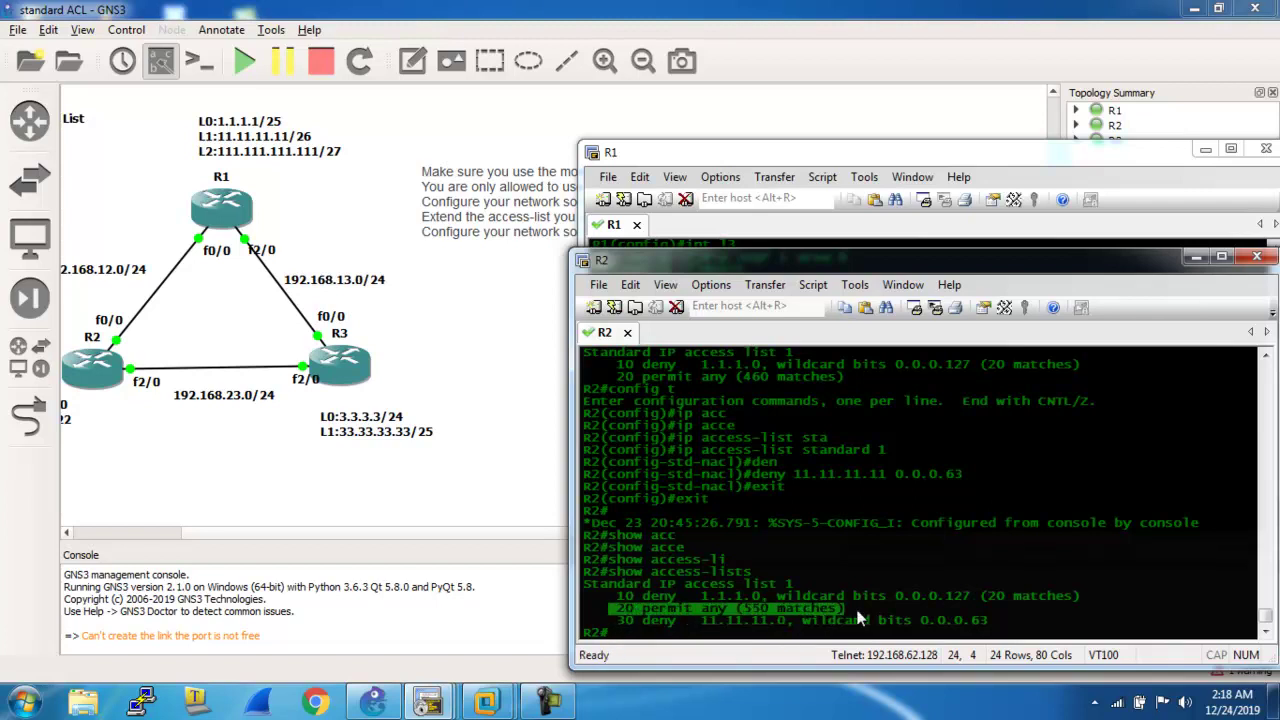
pyautogui.click(738, 610)
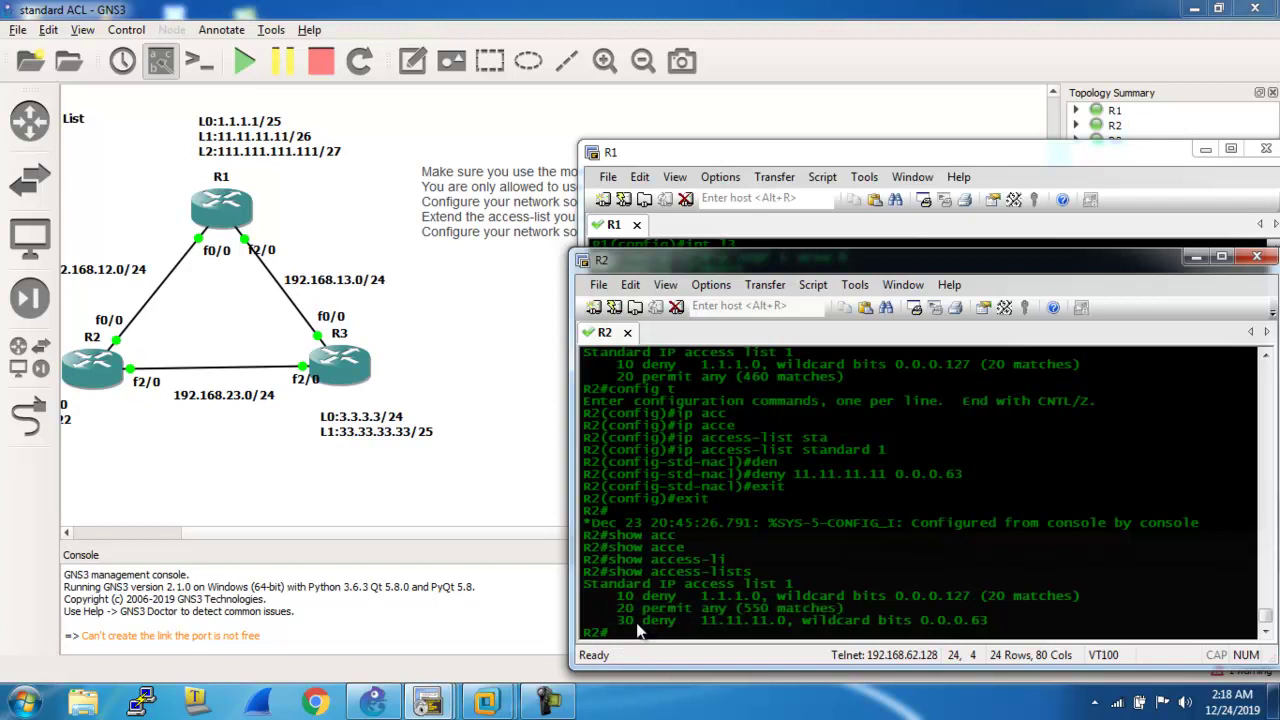
pyautogui.moveTo(620, 622); pyautogui.dragTo(866, 636)
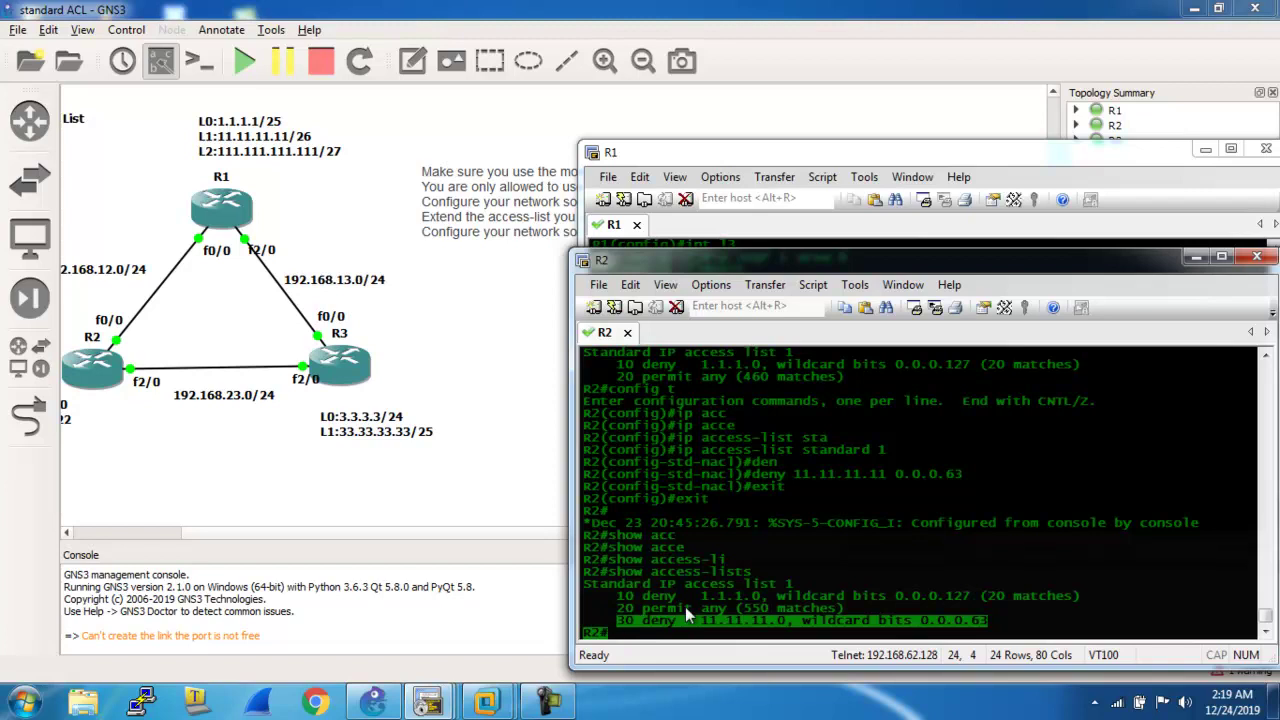
pyautogui.click(606, 615)
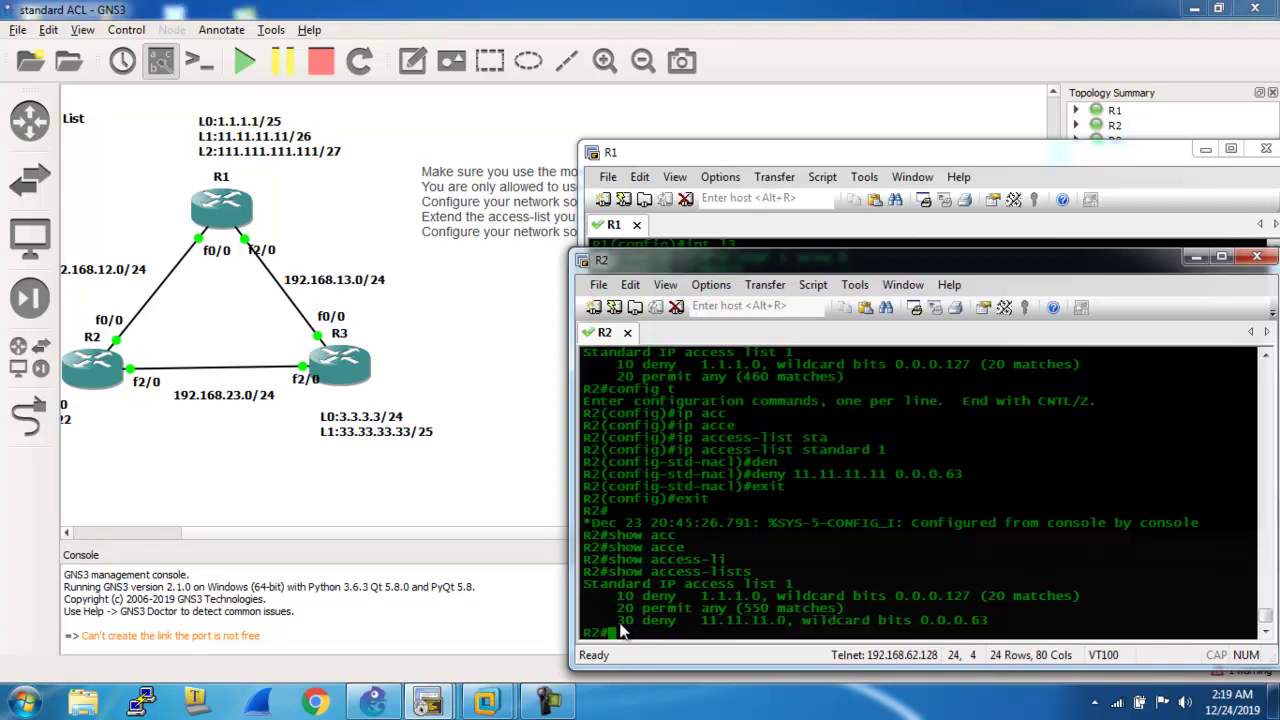
pyautogui.moveTo(616, 621); pyautogui.dragTo(990, 627)
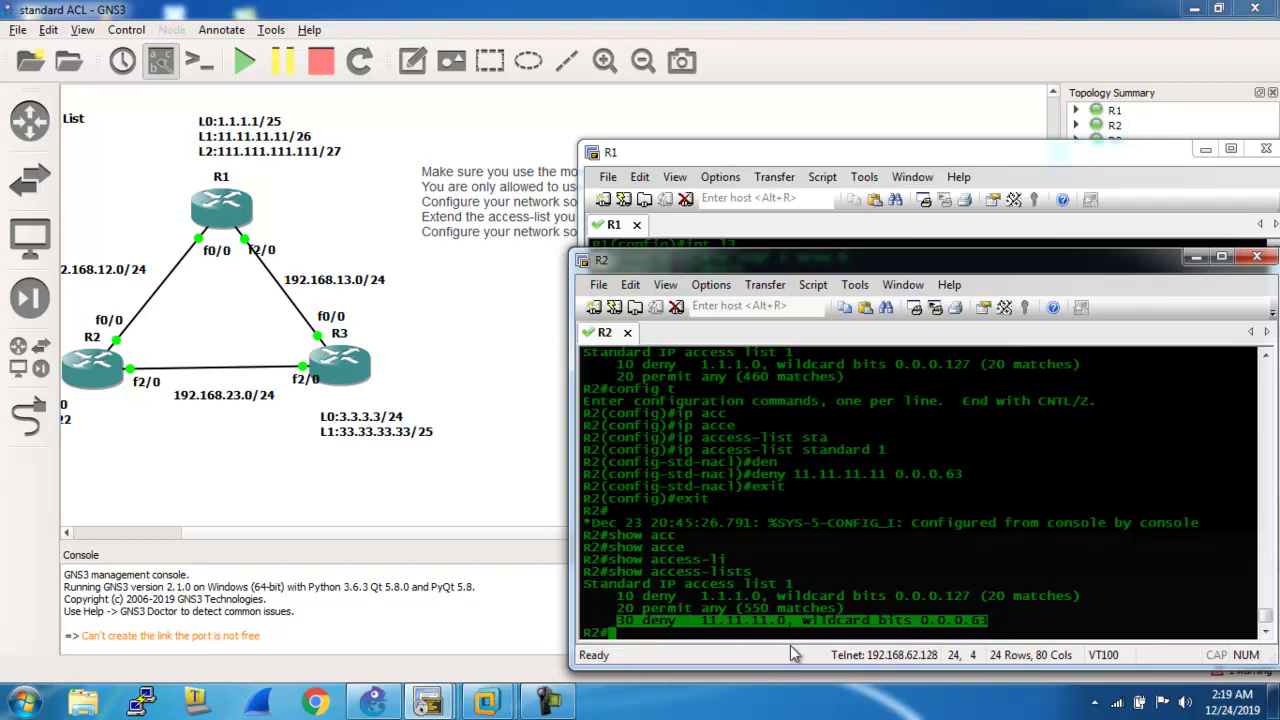
pyautogui.click(644, 637)
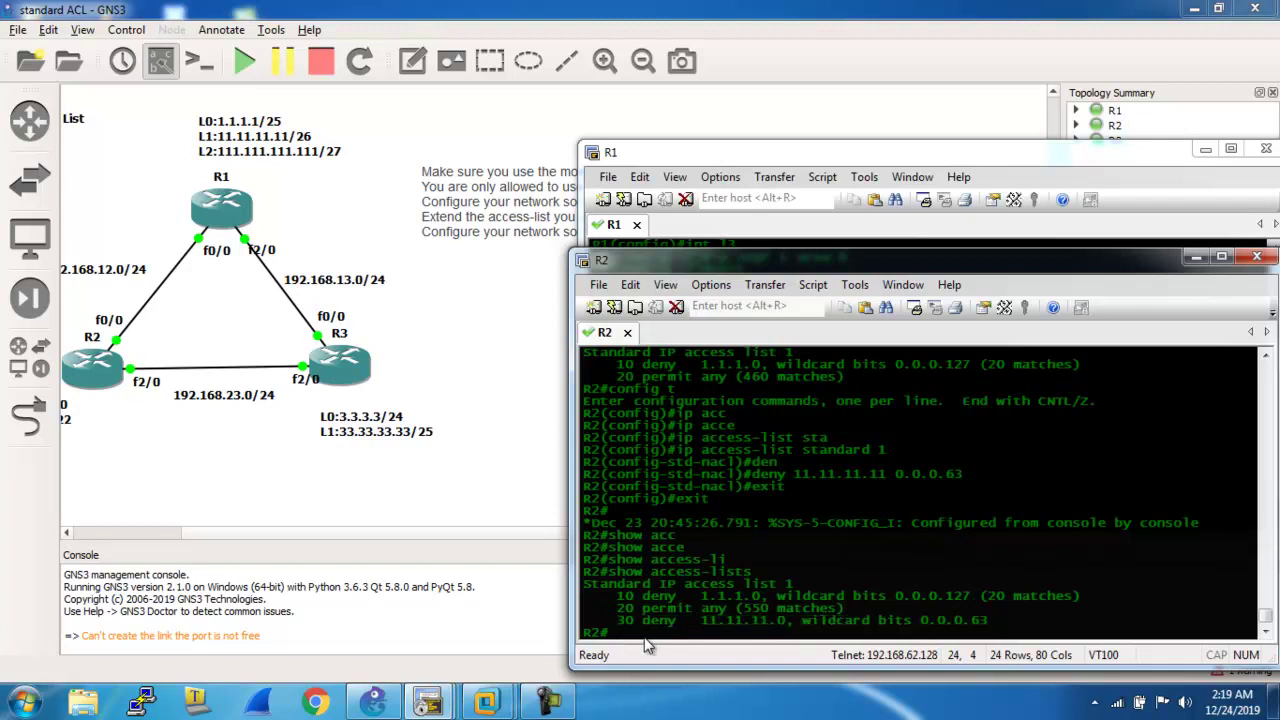
# Enter configuration mode for standard IP access list 1 on R2 and list its available commands, including sequence number and no.
pyautogui.write('config t')
pyautogui.press('Return')
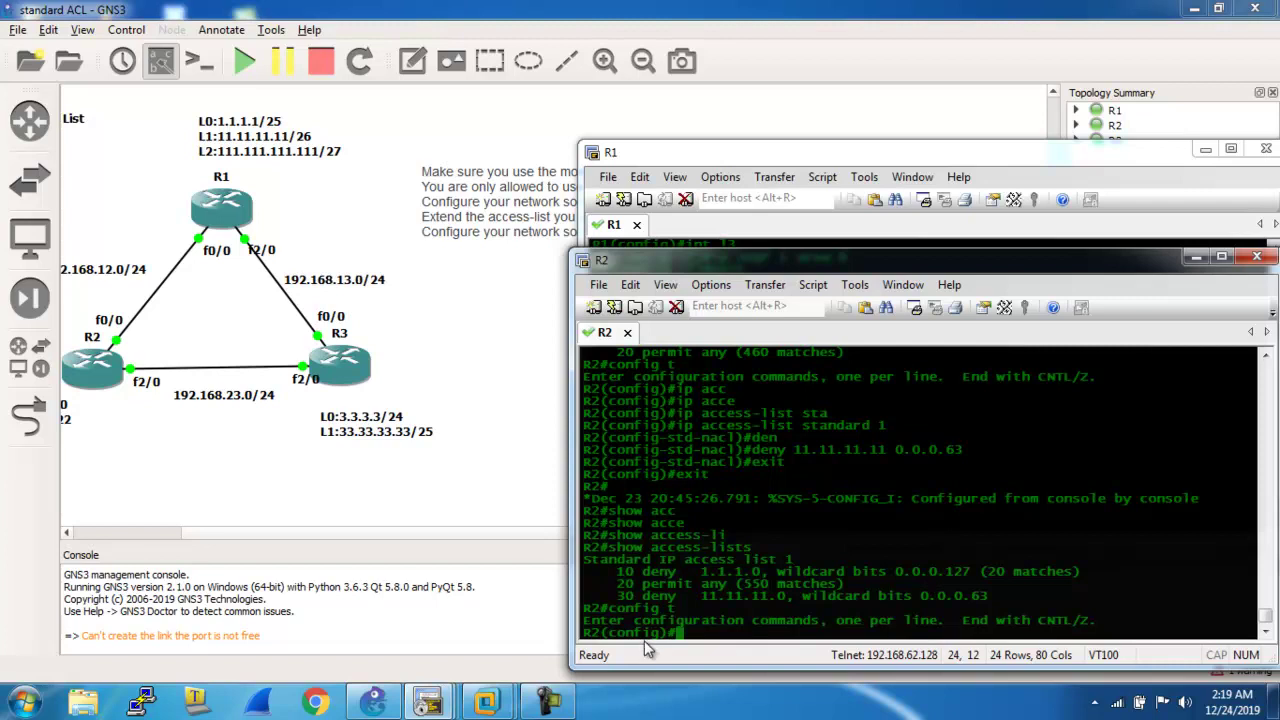
pyautogui.write('ip acces')
pyautogui.press('Tab')
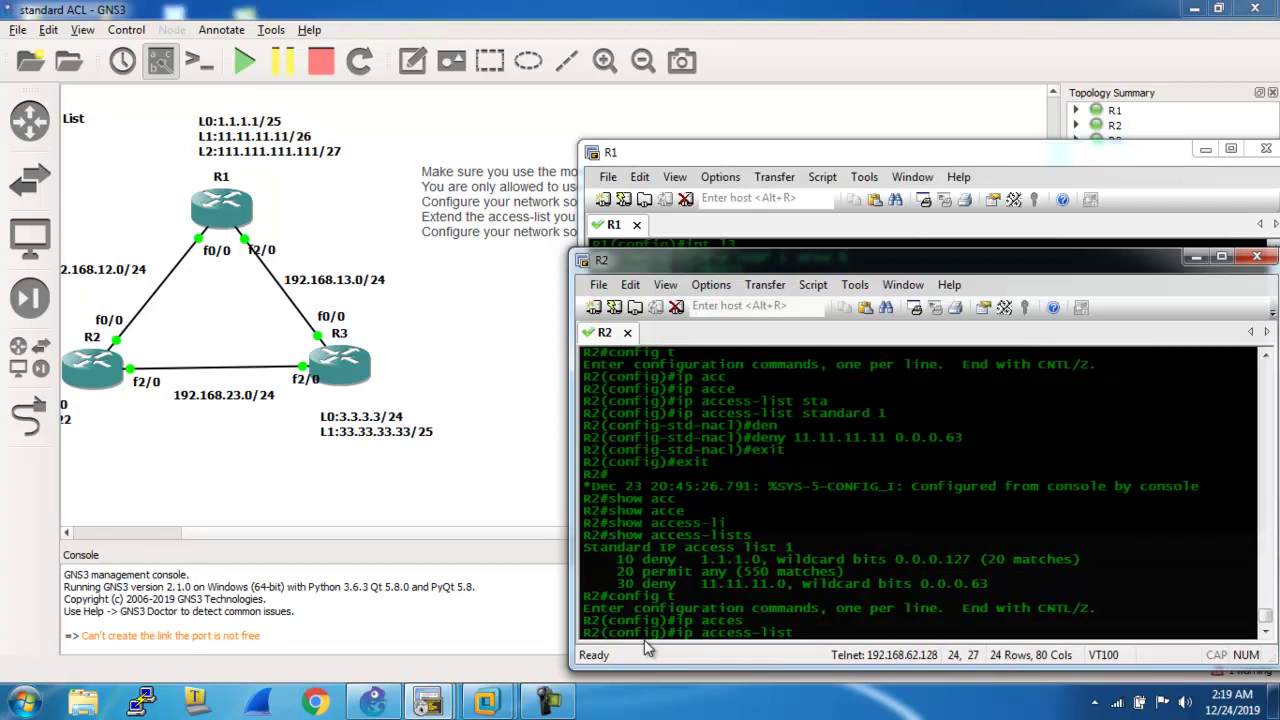
pyautogui.write('st')
pyautogui.press('Tab')
pyautogui.write('?')
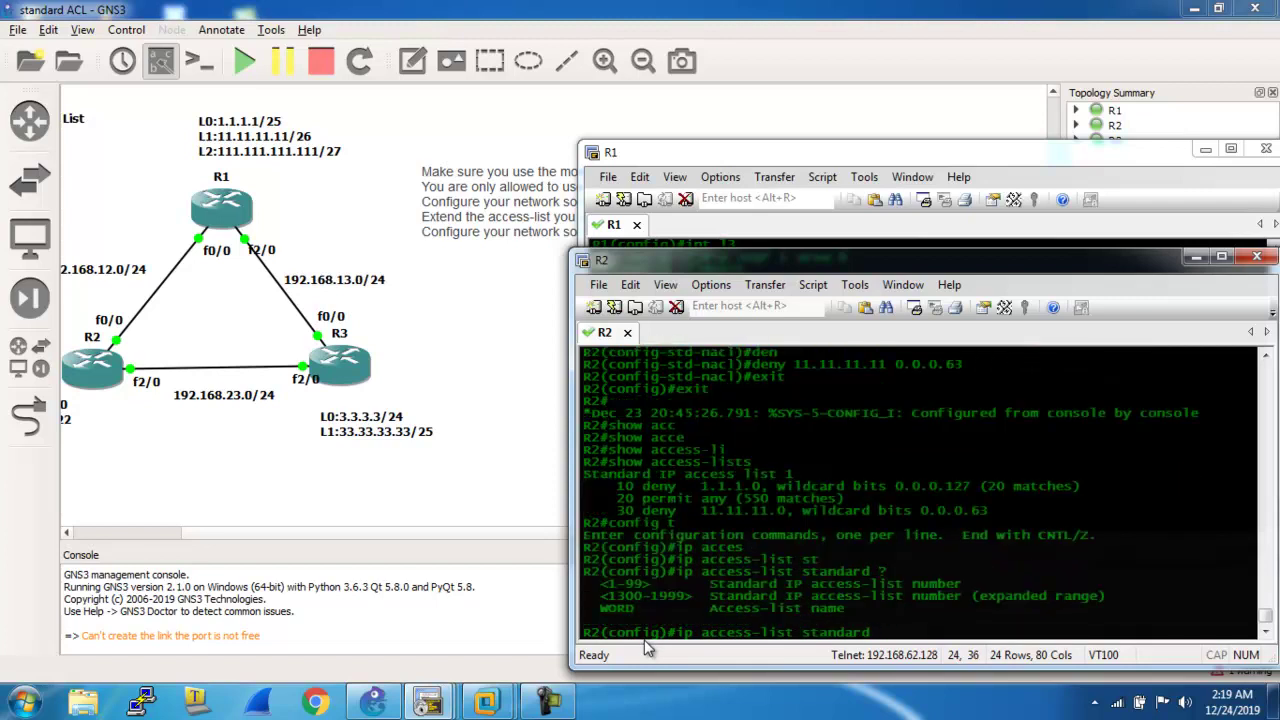
pyautogui.write('1')
pyautogui.press('Return')
pyautogui.write('?')
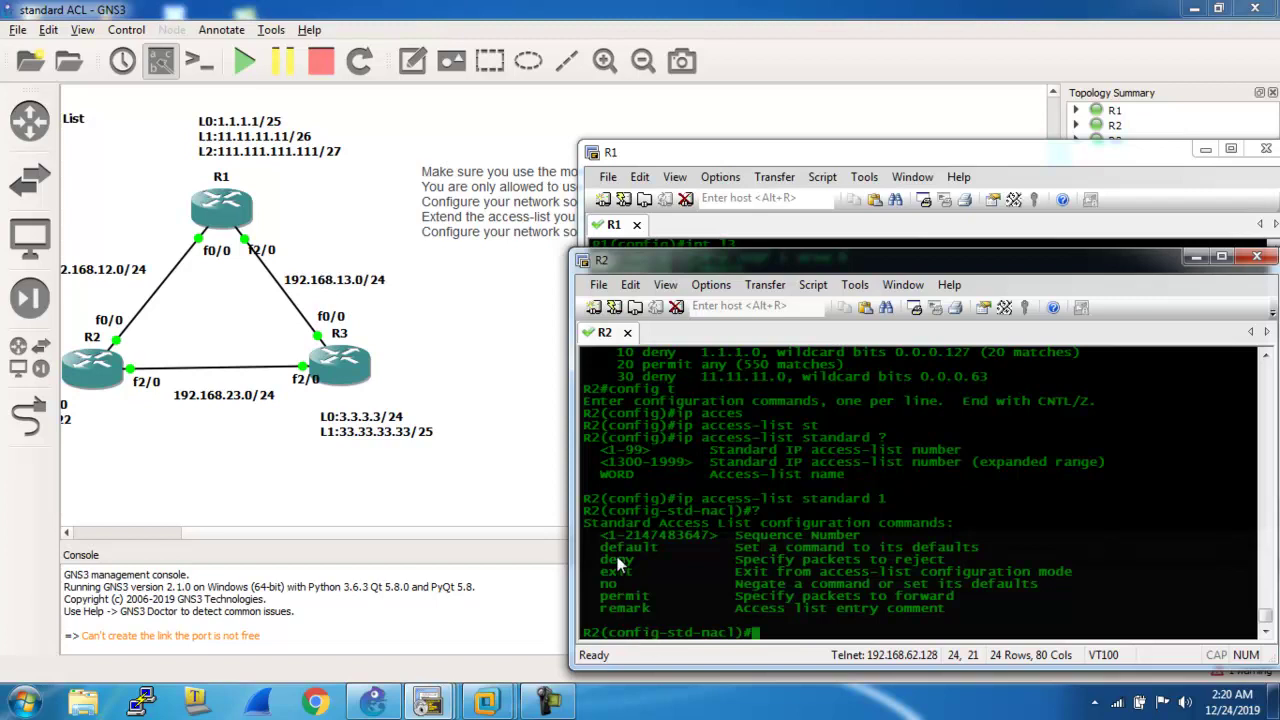
pyautogui.moveTo(604, 536); pyautogui.dragTo(868, 533)
pyautogui.moveTo(600, 581); pyautogui.dragTo(741, 594)
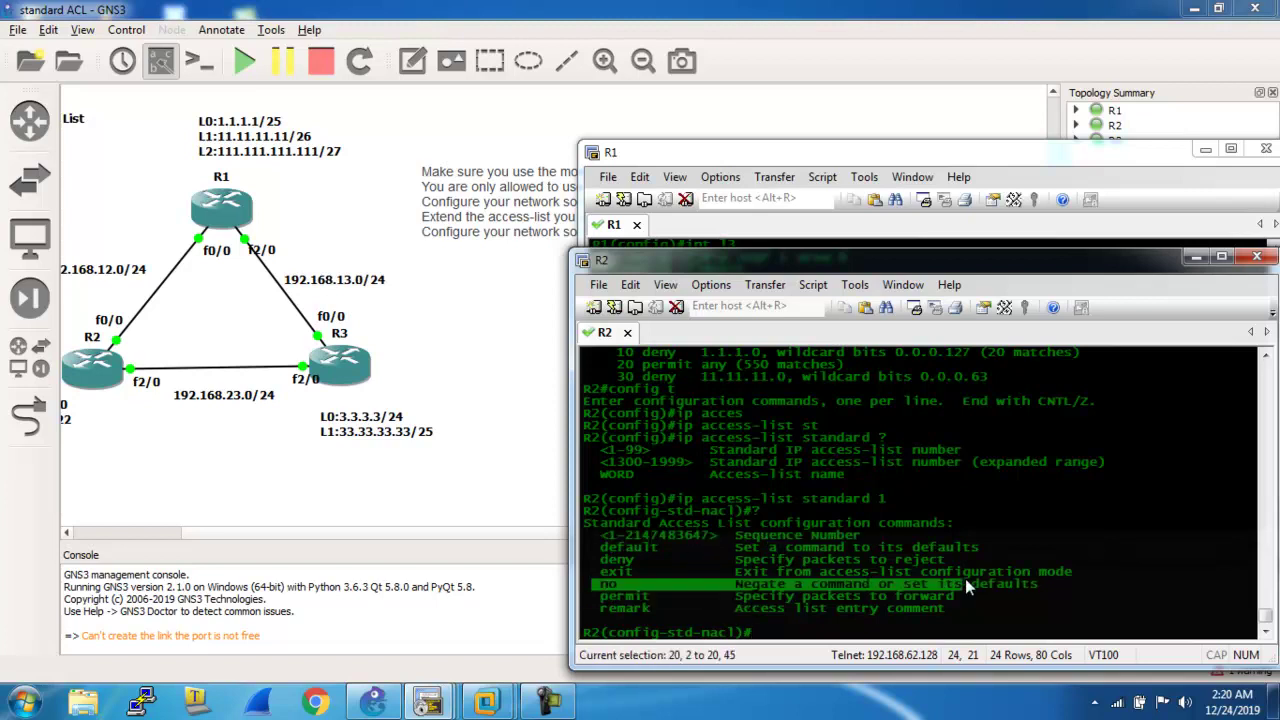
# Arrange the R1 and R2 console windows side by side so both can be read, keeping R2 ready for input.
pyautogui.moveTo(803, 263); pyautogui.dragTo(1090, 254)
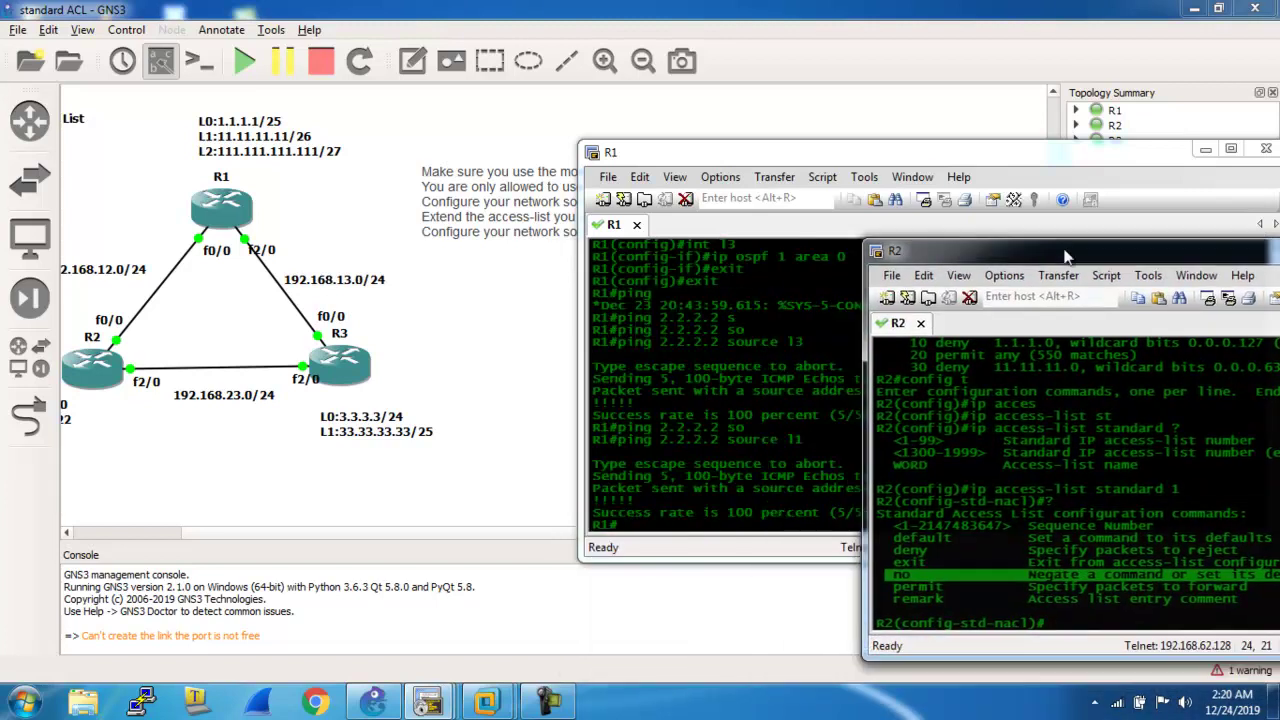
pyautogui.moveTo(869, 159); pyautogui.dragTo(566, 175)
pyautogui.moveTo(1068, 262); pyautogui.dragTo(889, 195)
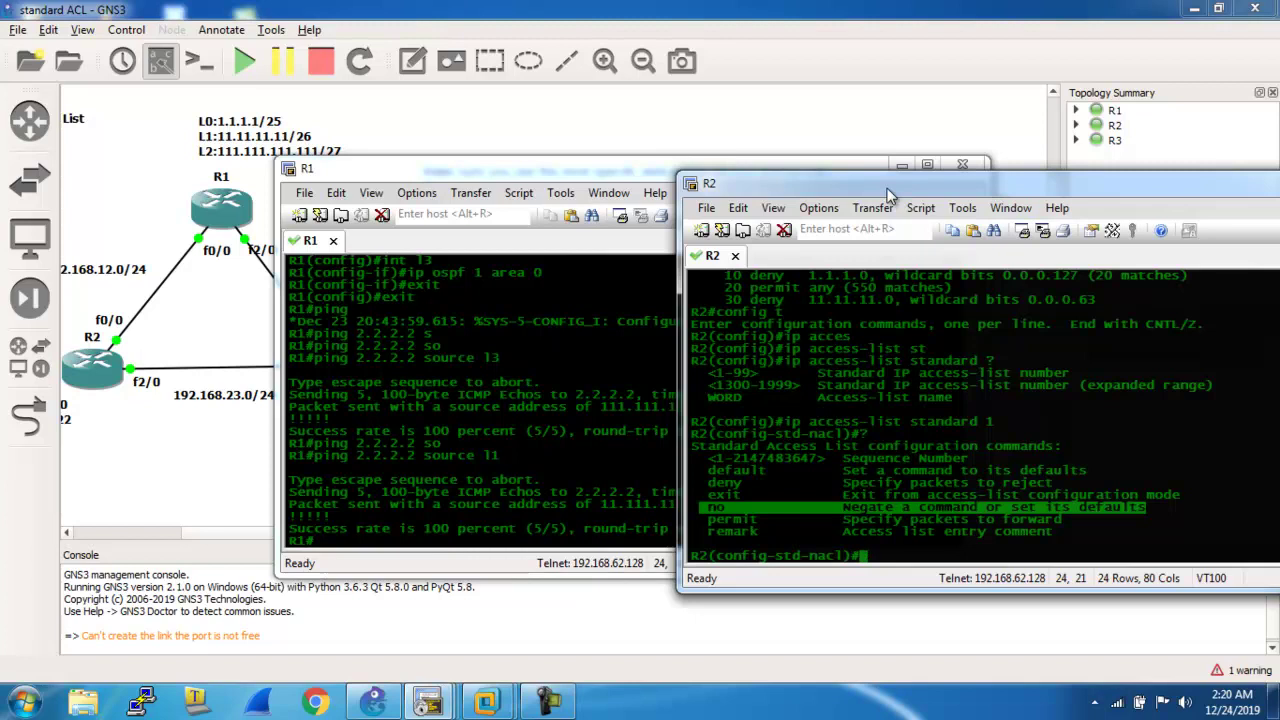
# Try to add a deny entry for 11.11.11.0 with wildcard 0.0.0.63 at sequence number 5 in access list 1.
pyautogui.write('5 ')
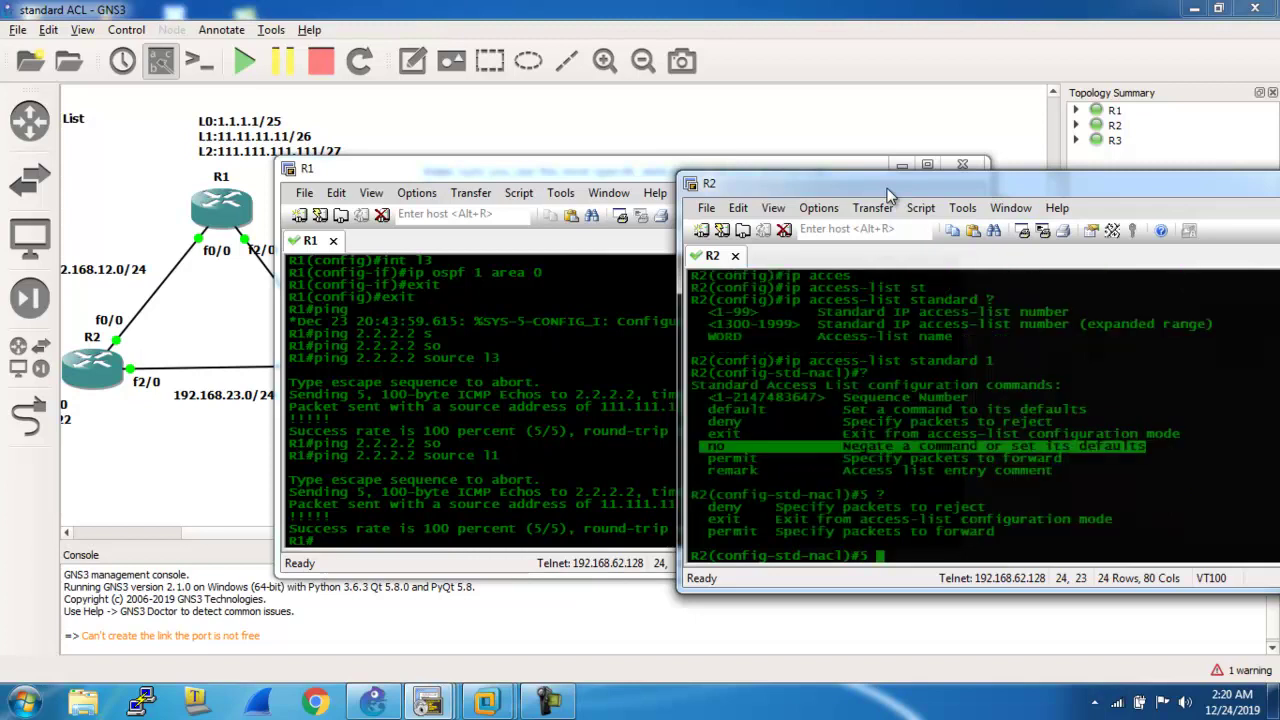
pyautogui.write('?ee')
pyautogui.press('Tab')
pyautogui.write('ny ')
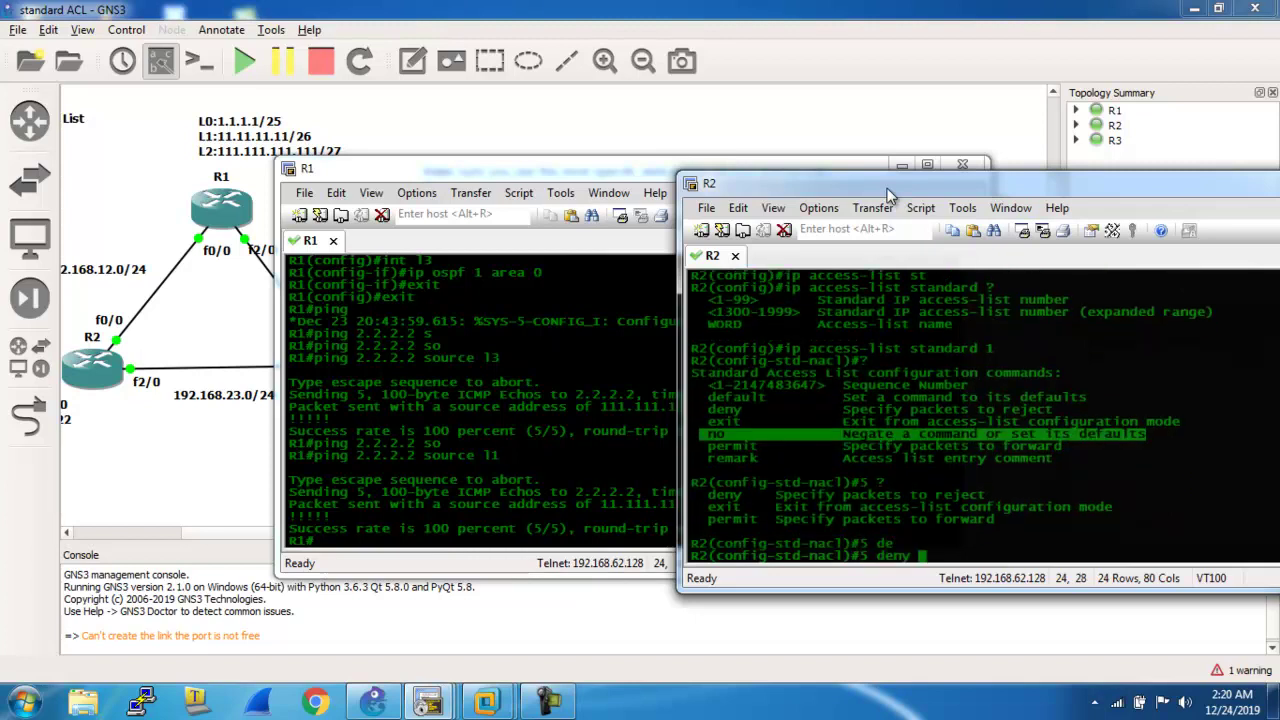
pyautogui.write('11.11.11.0 0.0.0.')
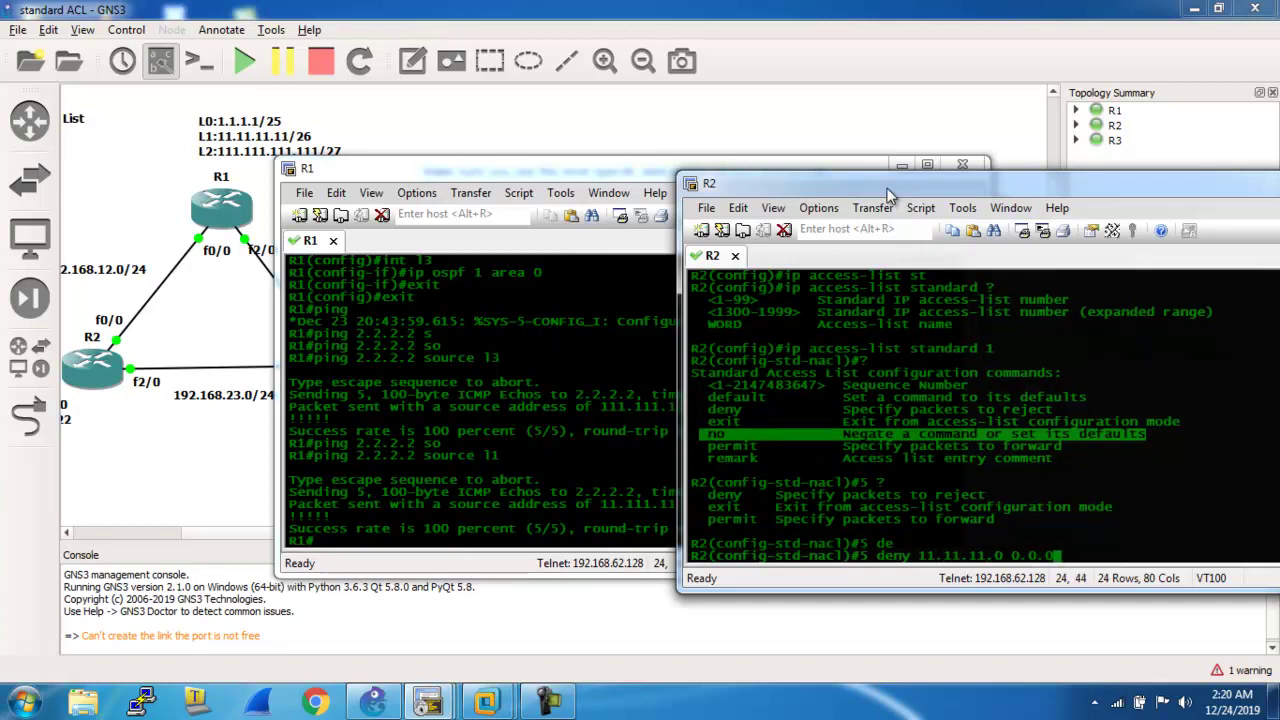
pyautogui.write('63')
pyautogui.press('Return')
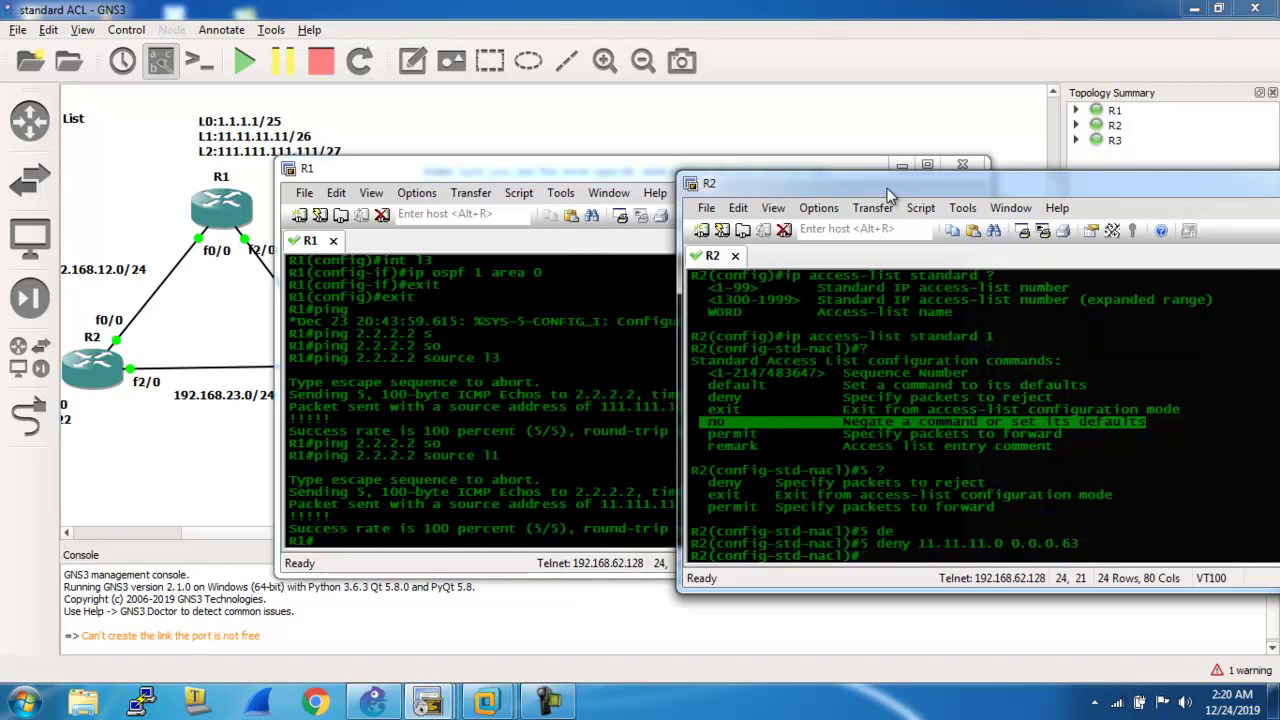
# Check the options of the no command in access list 1's configuration, discard the started no deny command and list the mode's commands.
pyautogui.write('?no ')
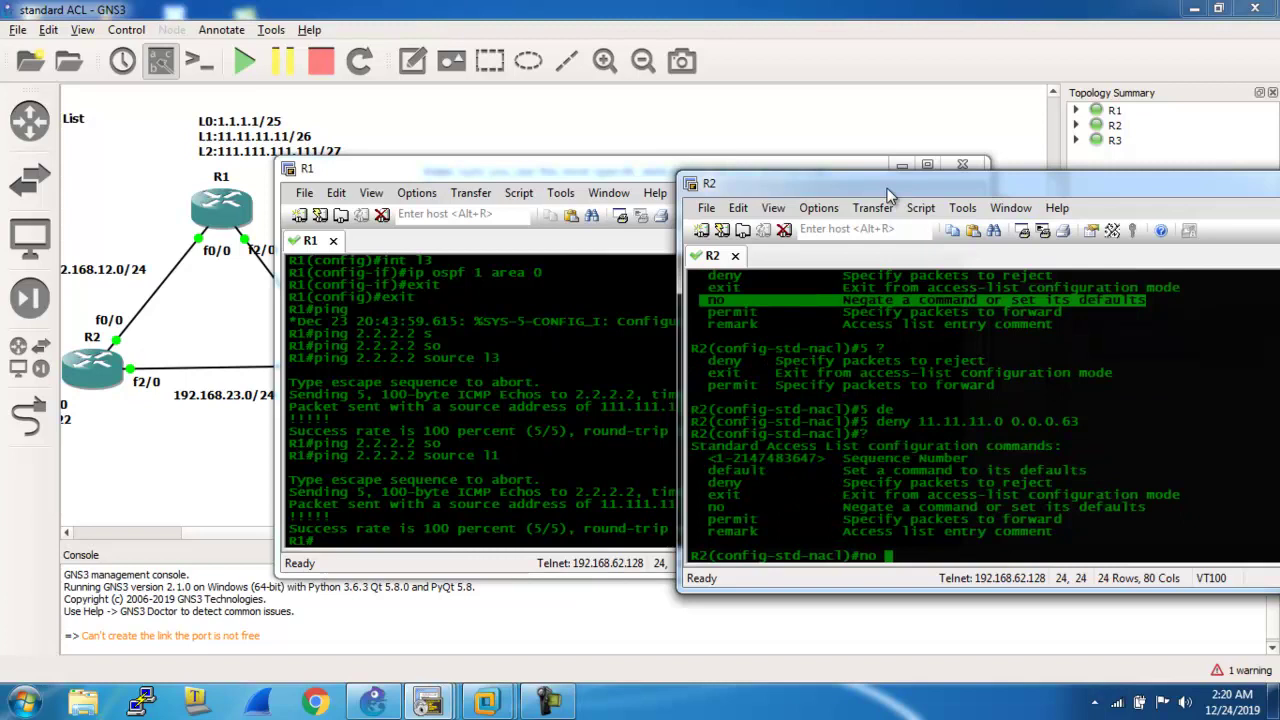
pyautogui.write('?de')
pyautogui.press('Tab')
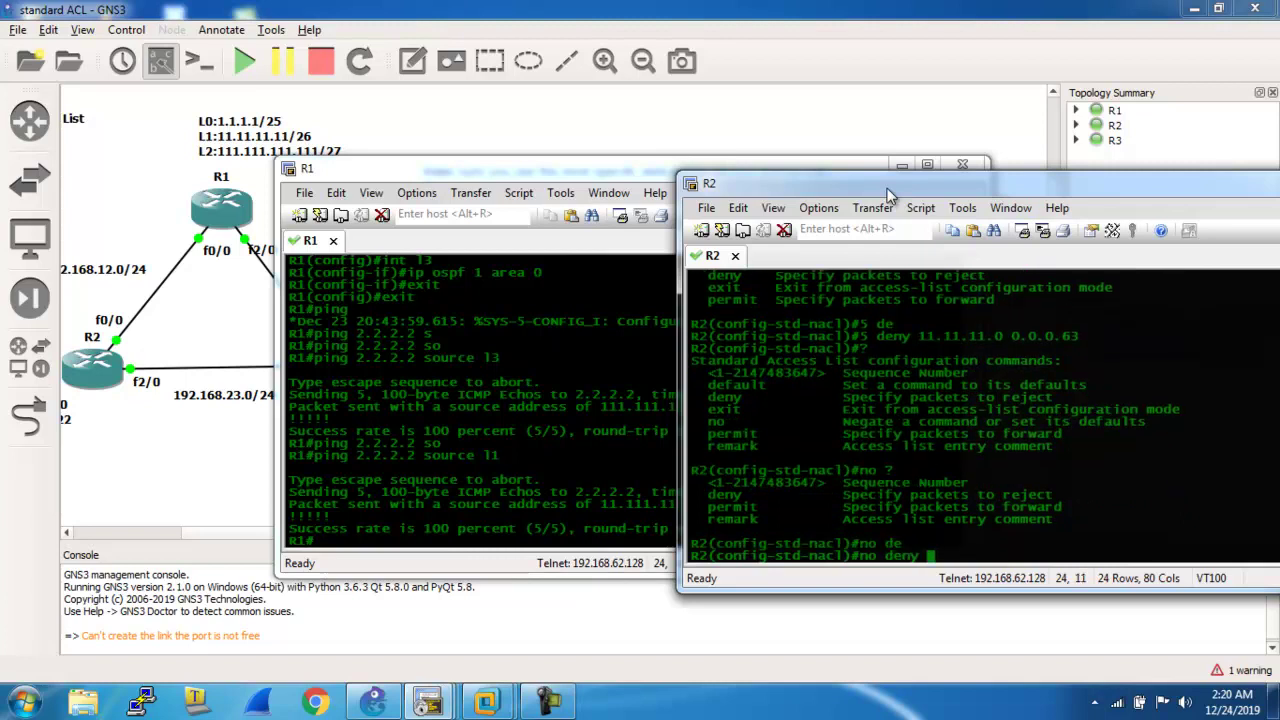
pyautogui.press('BackSpace')
pyautogui.press('BackSpace')
pyautogui.press('BackSpace')
pyautogui.press('BackSpace')
pyautogui.press('BackSpace')
pyautogui.press('BackSpace')
pyautogui.press('BackSpace')
pyautogui.write('?')
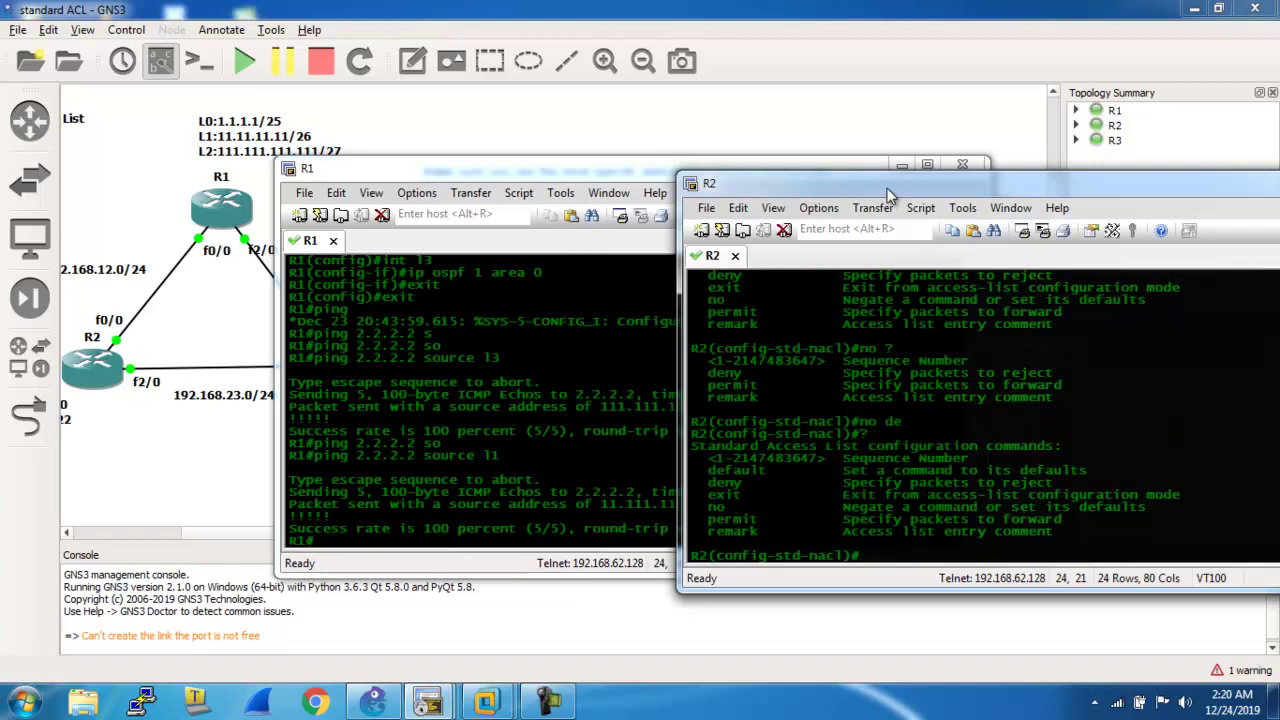
# Display R2's access lists from within configuration mode to check the entries of list 1.
pyautogui.write('do show acces')
pyautogui.press('Tab')
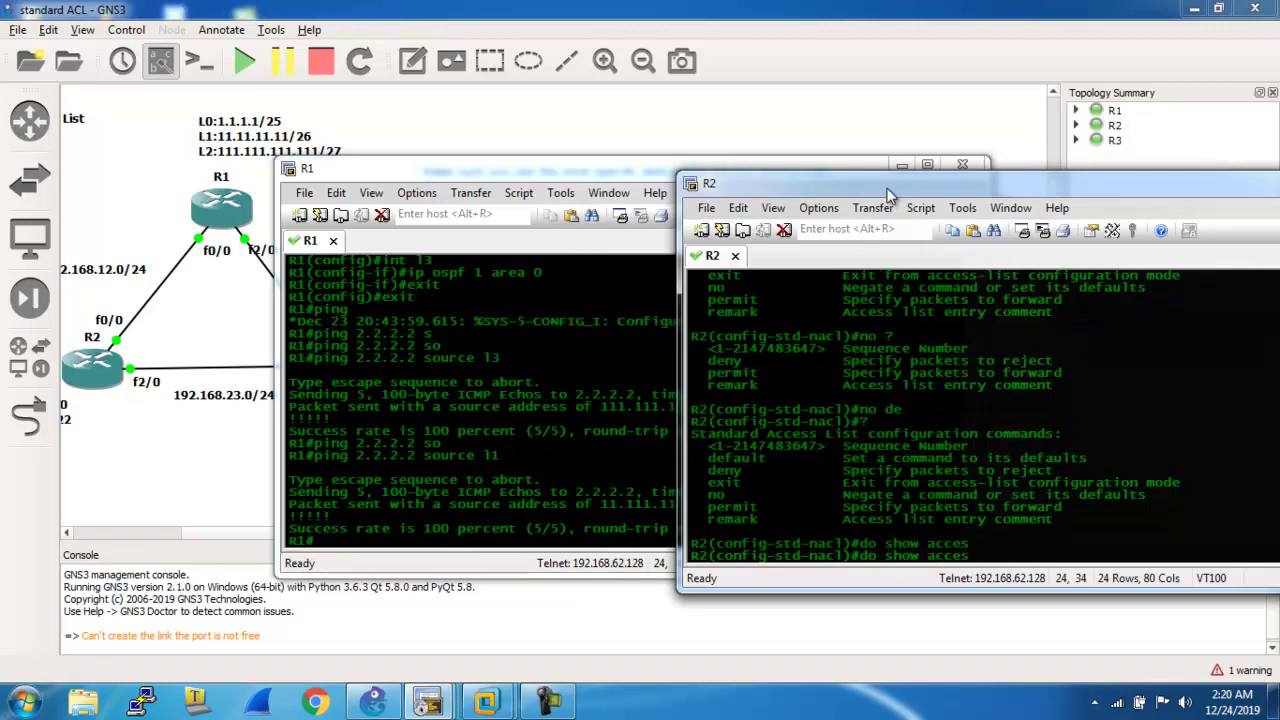
pyautogui.write('s-li')
pyautogui.press('Tab')
pyautogui.press('Return')
pyautogui.write('do show access-list')
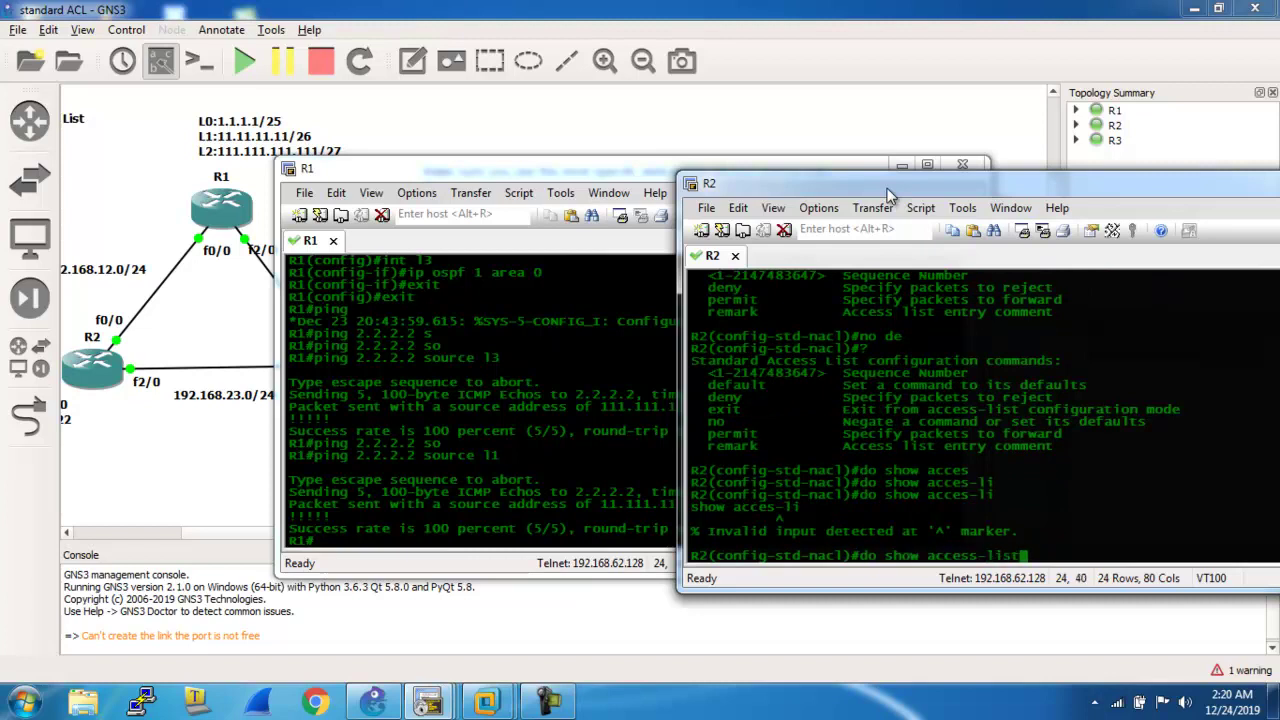
pyautogui.press('Return')
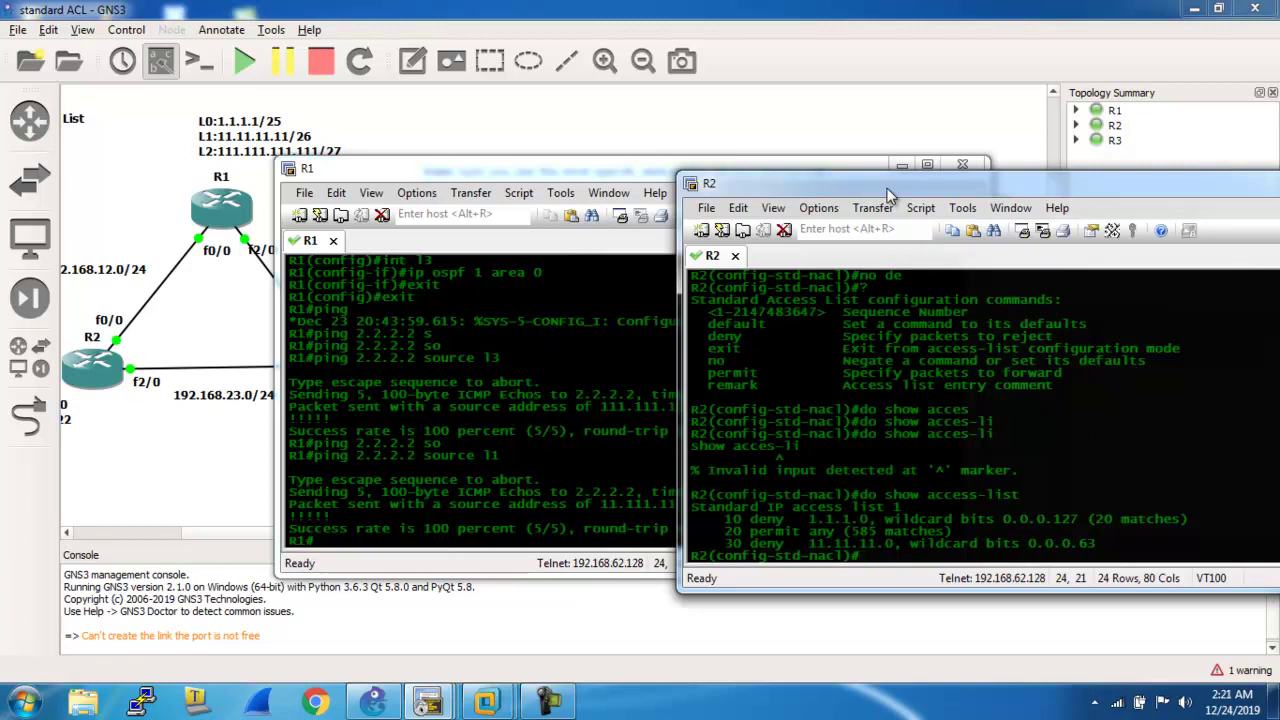
# Leave configuration mode on R2 and display the running configuration.
pyautogui.write('exit')
pyautogui.press('Return')
pyautogui.write('exit')
pyautogui.press('Return')
pyautogui.write('show run')
pyautogui.press('Return')
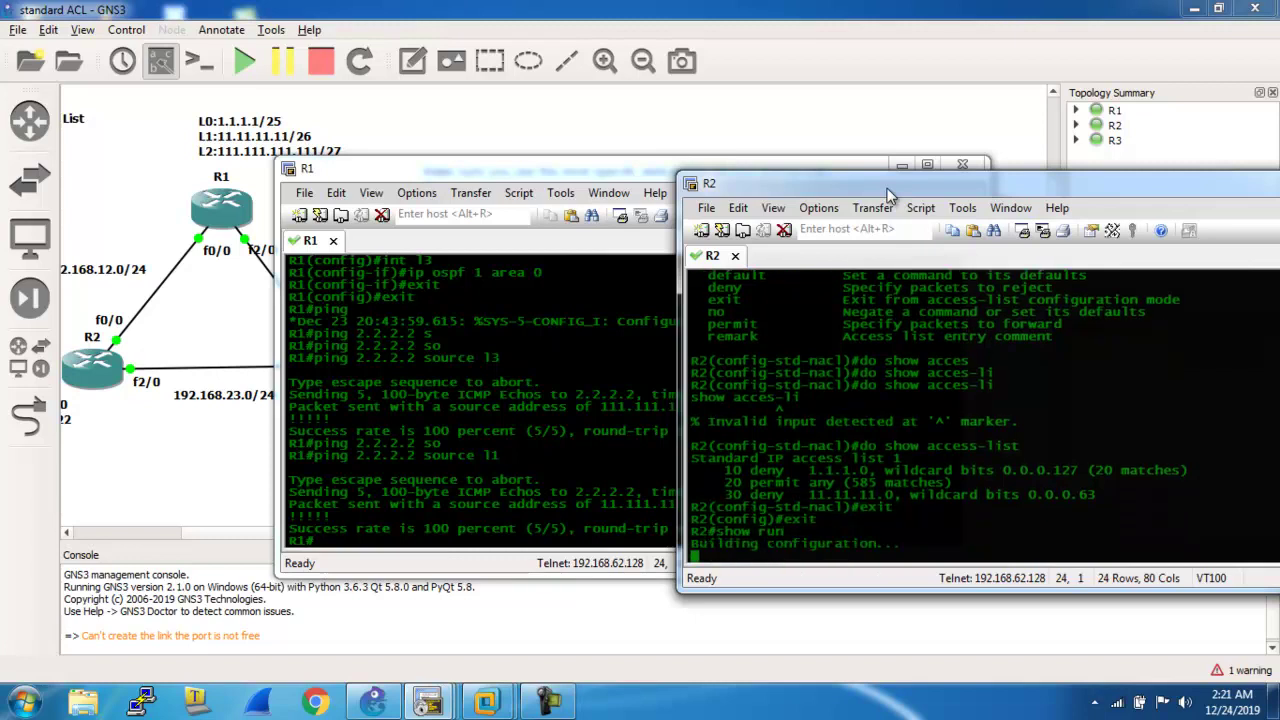
# Display R2's access lists from privileged mode to check the sequence numbers in list 1.
pyautogui.write('show acces')
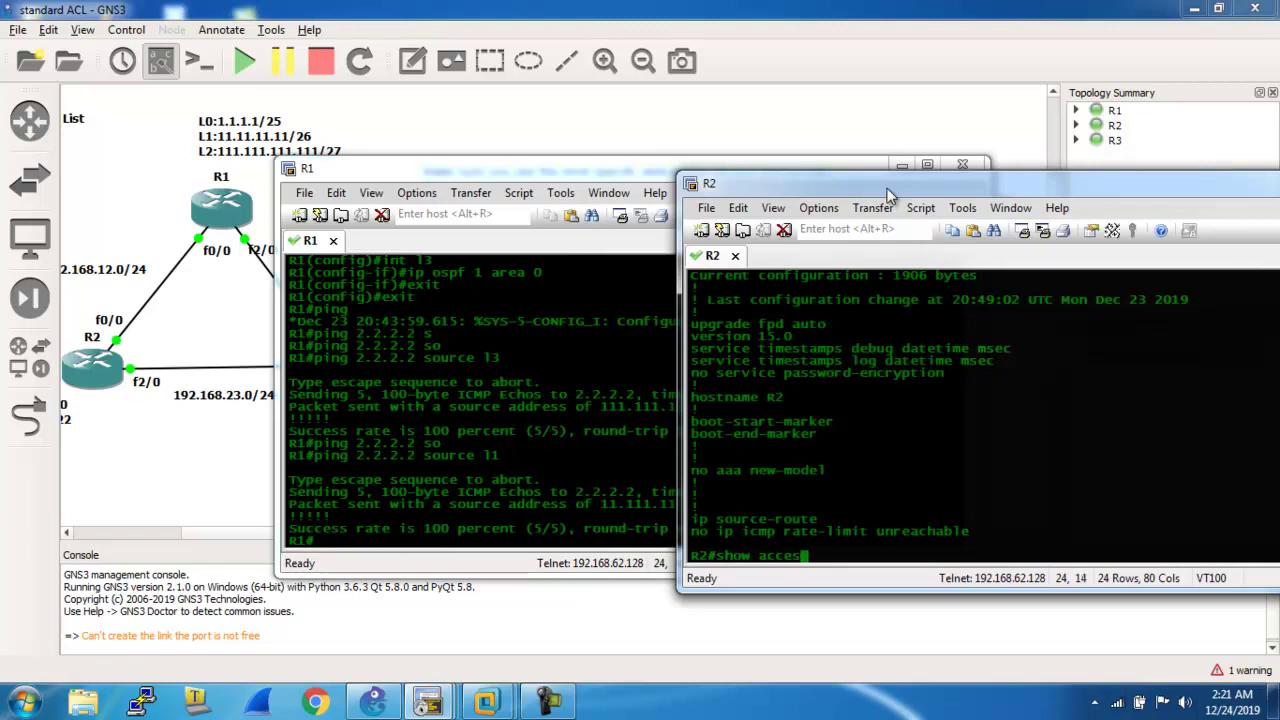
pyautogui.press('Tab')
pyautogui.write('s-li')
pyautogui.press('Tab')
pyautogui.press('Return')
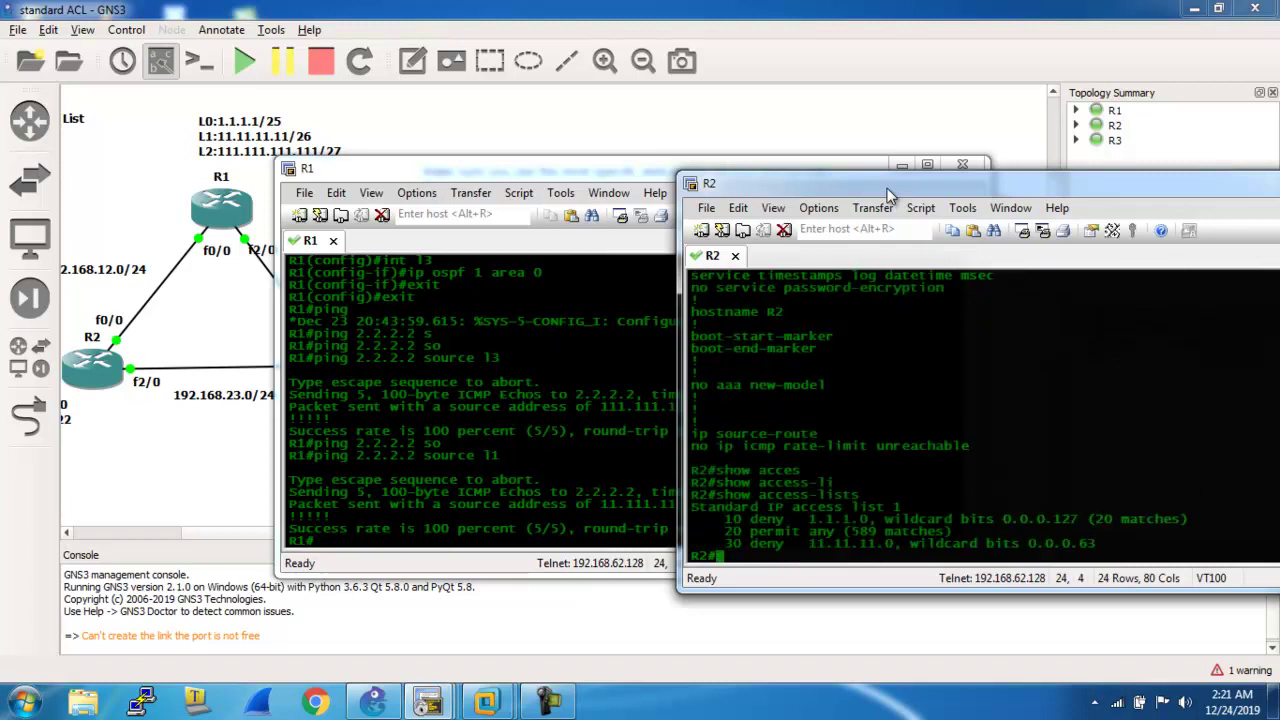
# Re-enter configuration mode for standard IP access list 1 on R2 and list its commands.
pyautogui.write('config t')
pyautogui.press('Return')
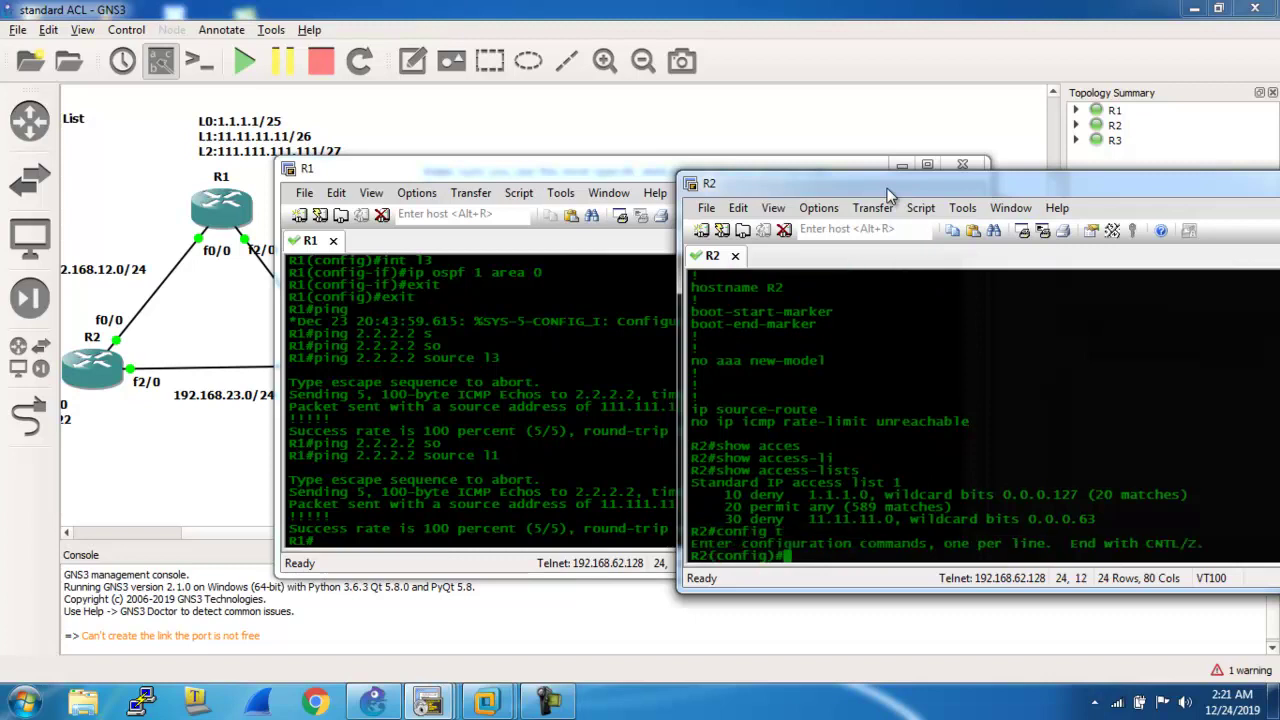
pyautogui.write('int')
pyautogui.press('BackSpace')
pyautogui.press('BackSpace')
pyautogui.press('BackSpace')
pyautogui.press('BackSpace')
pyautogui.write('ip acces')
pyautogui.press('Tab')
pyautogui.write('li')
pyautogui.press('Tab')
pyautogui.press('BackSpace')
pyautogui.press('BackSpace')
pyautogui.write('st')
pyautogui.press('Tab')
pyautogui.write('1')
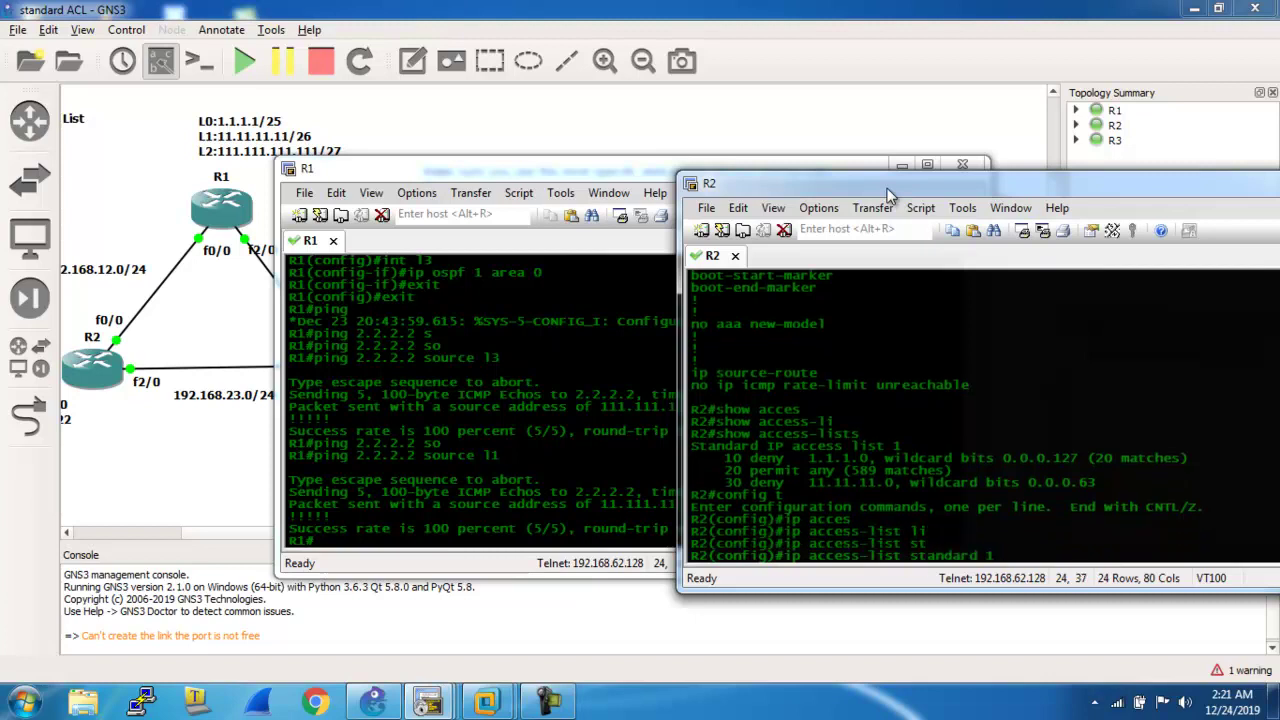
pyautogui.press('Return')
pyautogui.write('?')
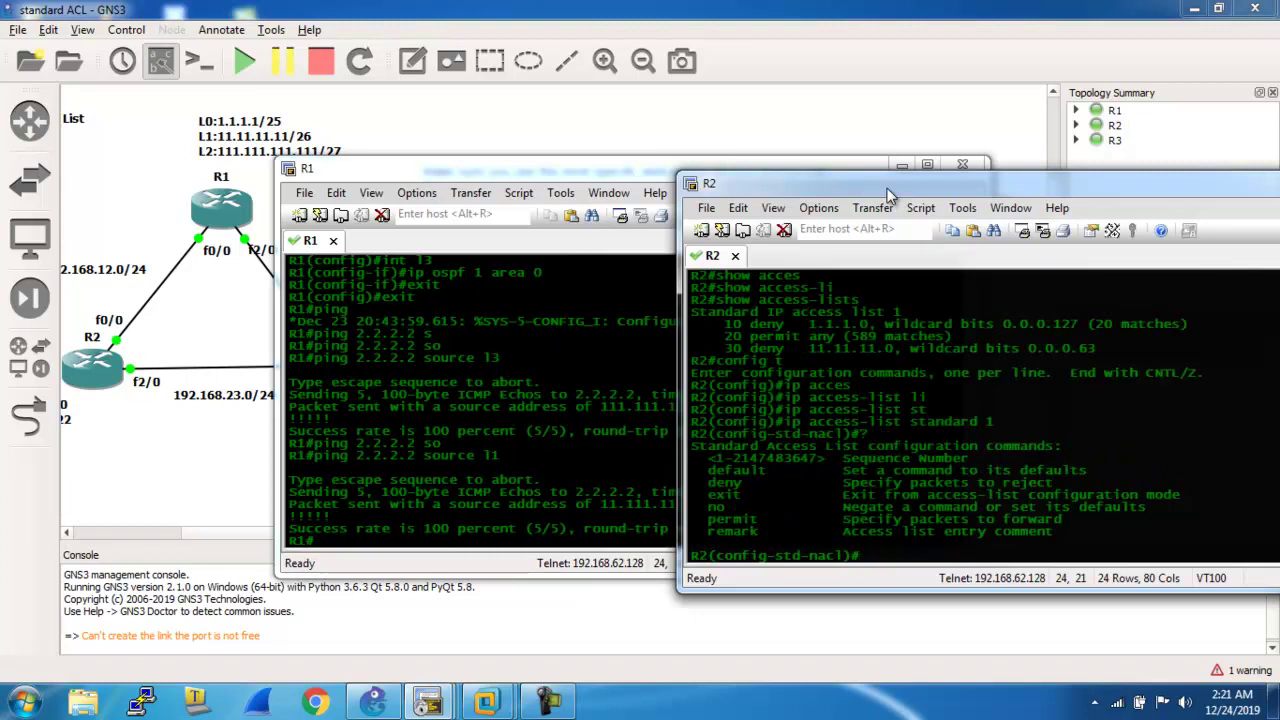
# Try again to add 11.11.11.0 with wildcard 0.0.0.63 as deny entry 5 and exit configuration mode.
pyautogui.write('5 ?de')
pyautogui.press('Tab')
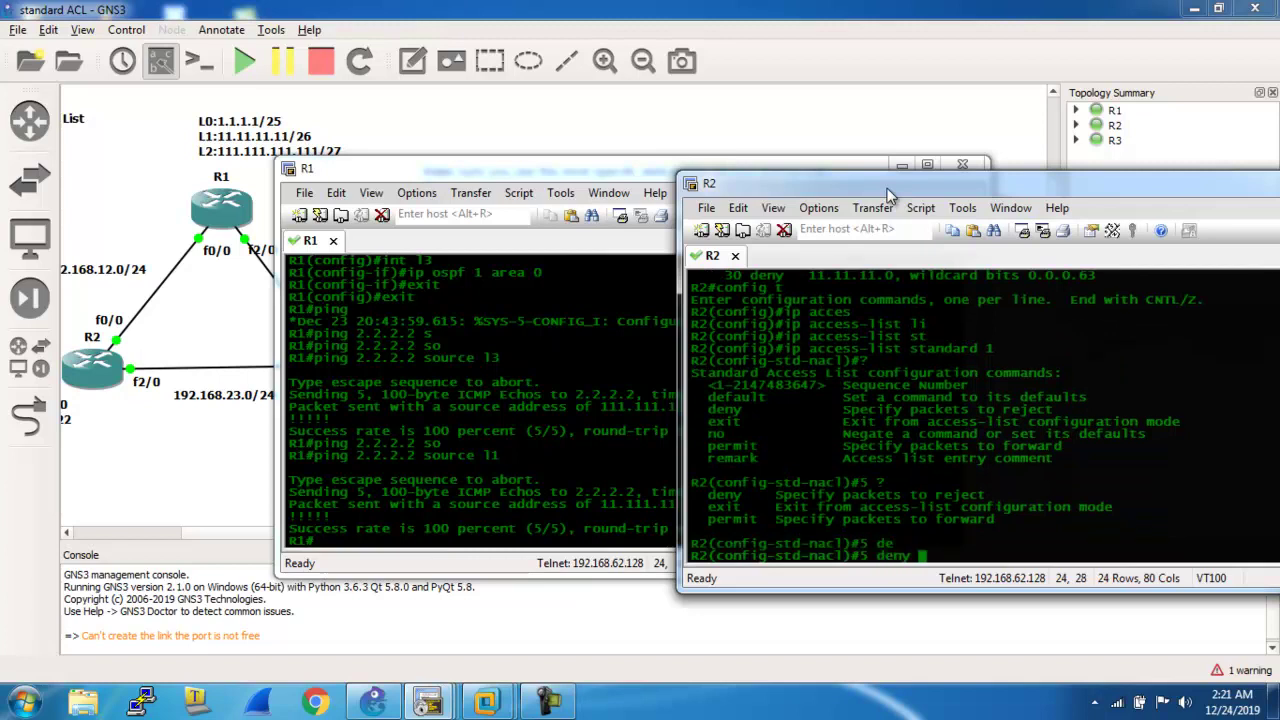
pyautogui.write('11.11.11.0 0.0.0.63 ?')
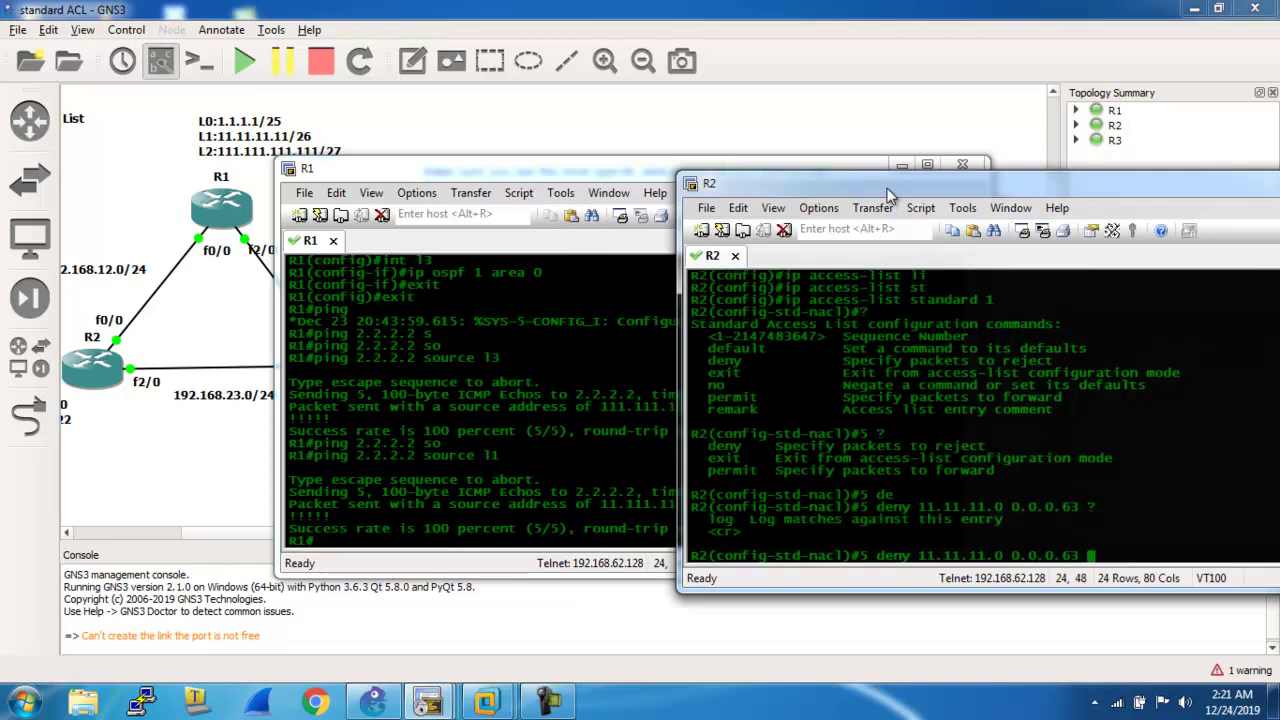
pyautogui.press('Return')
pyautogui.write('exit')
pyautogui.press('Return')
pyautogui.write('exi')
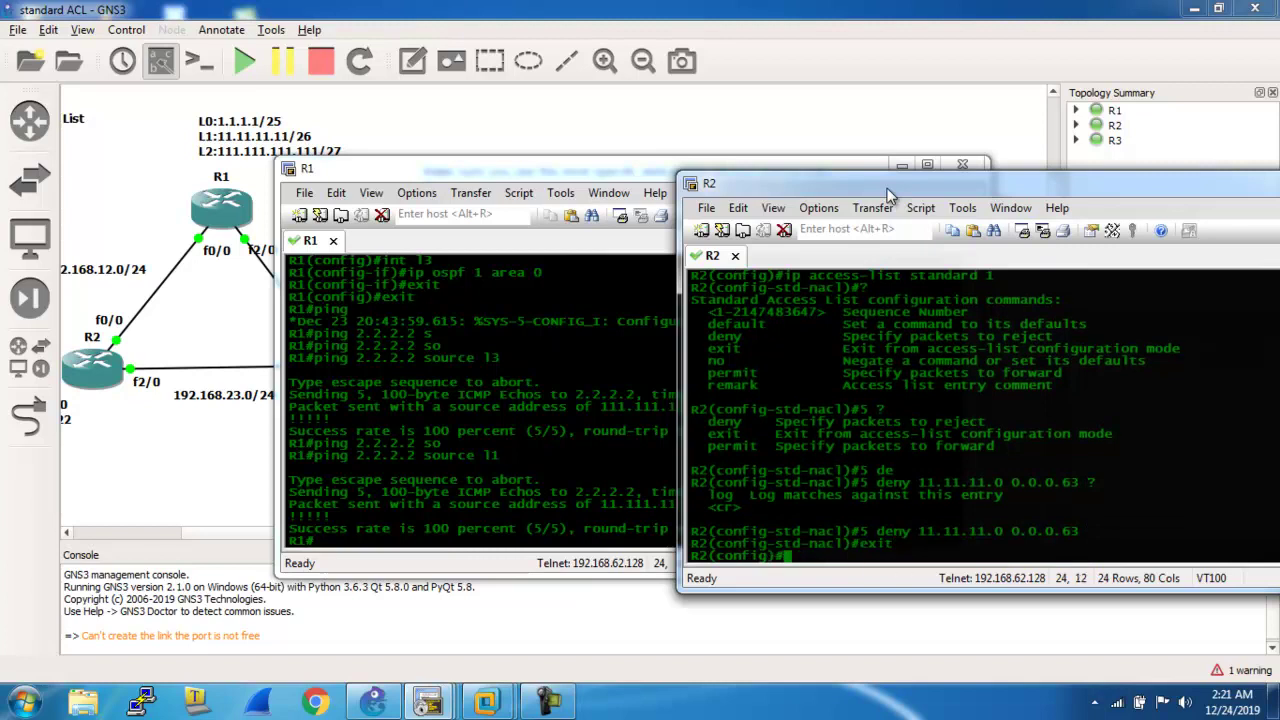
pyautogui.write('t')
pyautogui.press('Return')
# Display R2's access lists to check whether deny entry 5 is in list 1.
pyautogui.write('show ')
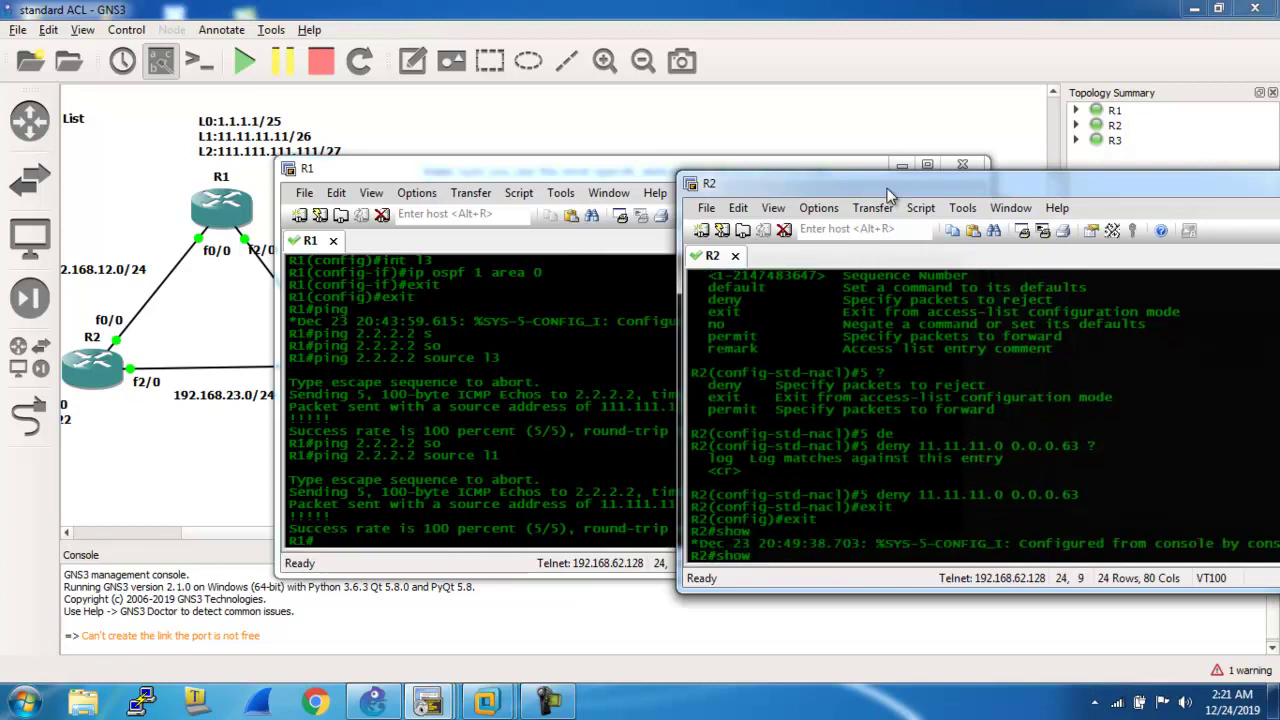
pyautogui.write('acces')
pyautogui.press('Tab')
pyautogui.write('s-li')
pyautogui.press('Tab')
pyautogui.press('Return')
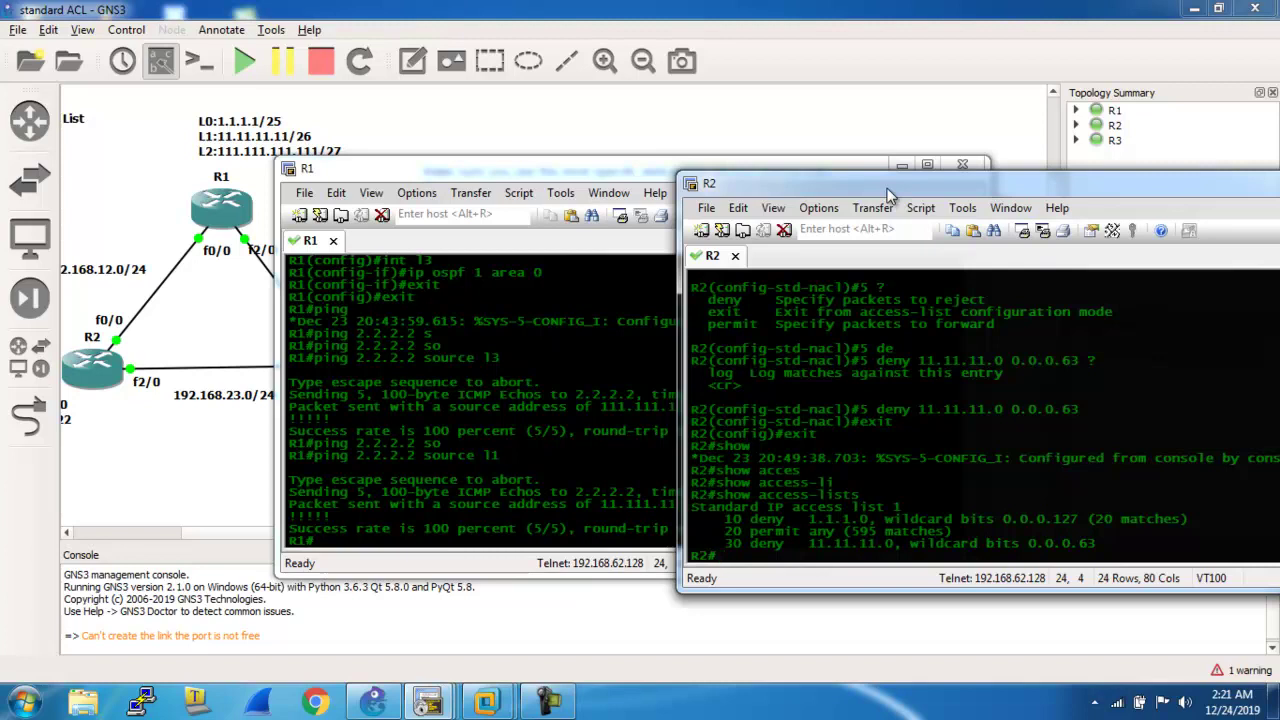
pyautogui.write('show ip')
pyautogui.press('BackSpace')
pyautogui.press('BackSpace')
pyautogui.press('BackSpace')
pyautogui.press('BackSpace')
pyautogui.press('BackSpace')
pyautogui.press('BackSpace')
pyautogui.press('BackSpace')
# Open standard IP access list 1 for editing in R2's global configuration mode.
pyautogui.write('config t')
pyautogui.press('Return')
pyautogui.write('ip acces')
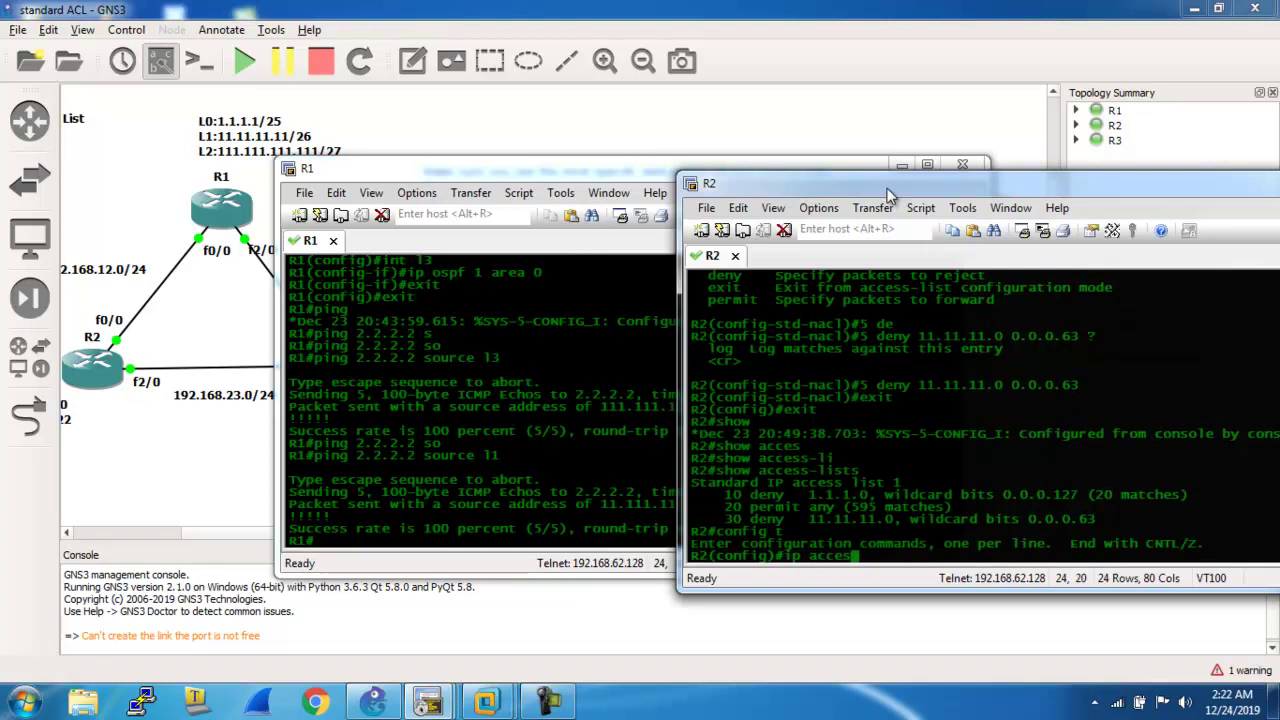
pyautogui.press('Tab')
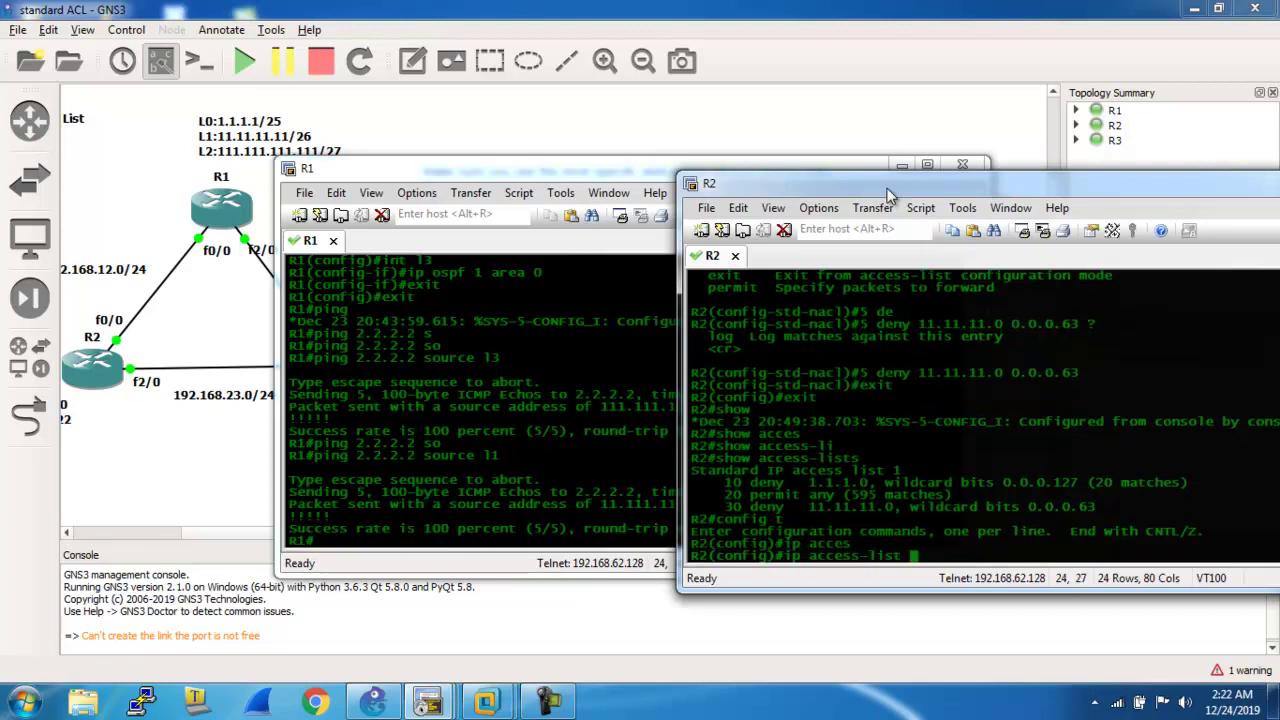
pyautogui.write('st')
pyautogui.press('Tab')
pyautogui.write('1')
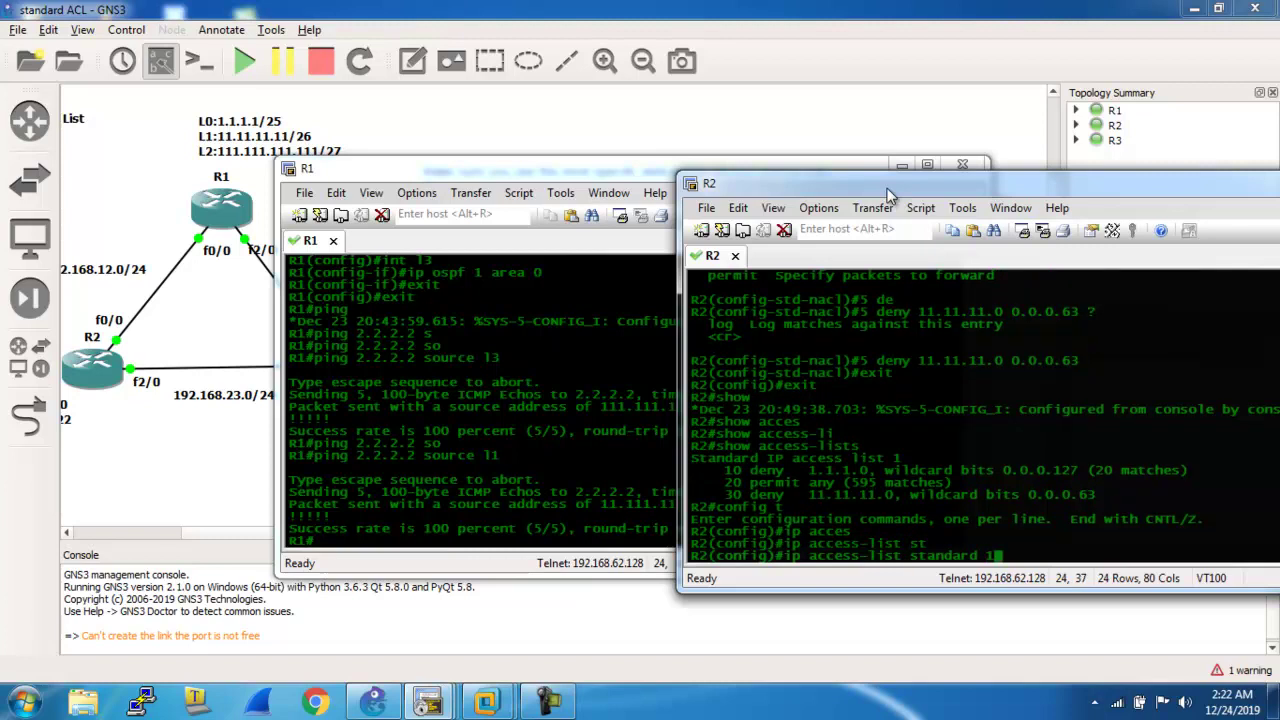
pyautogui.press('Return')
# Enter a deny entry for 11.11.11.0 with wildcard 0.0.0.63 at sequence number 15 and leave configuration mode.
pyautogui.write('?15 ')
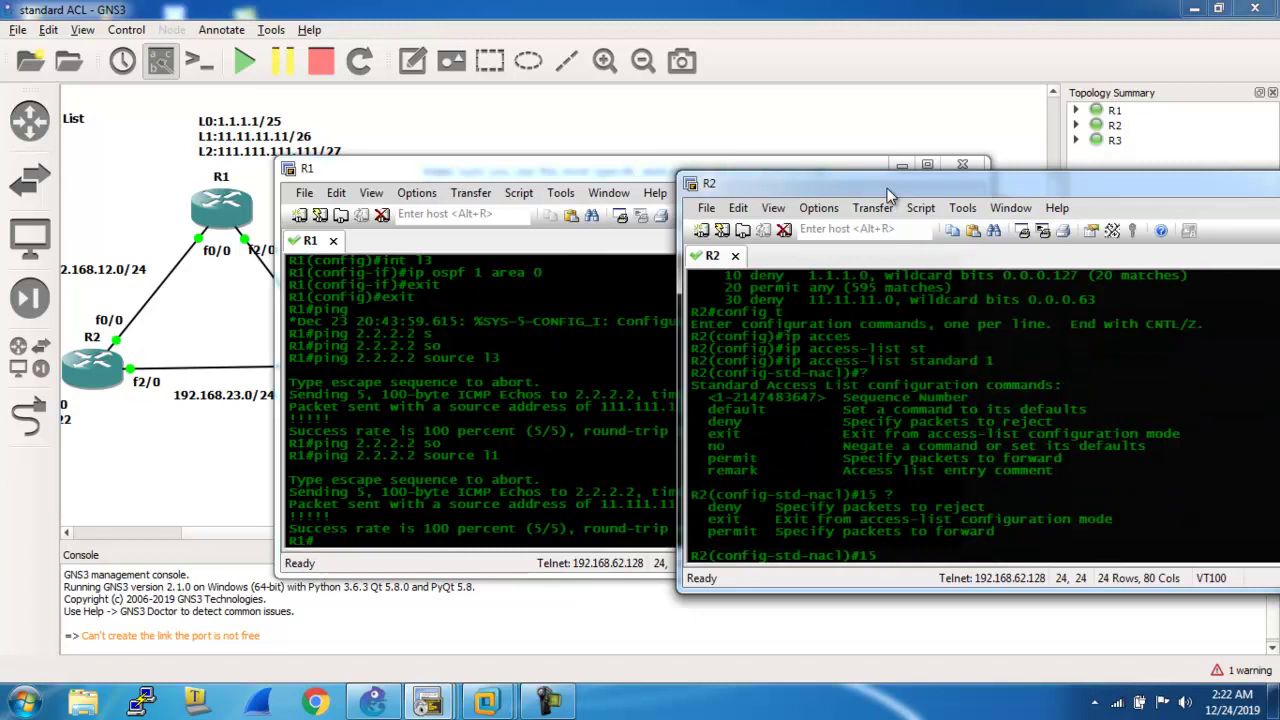
pyautogui.write('?de')
pyautogui.press('Tab')
pyautogui.write('11.11.11.0 0')
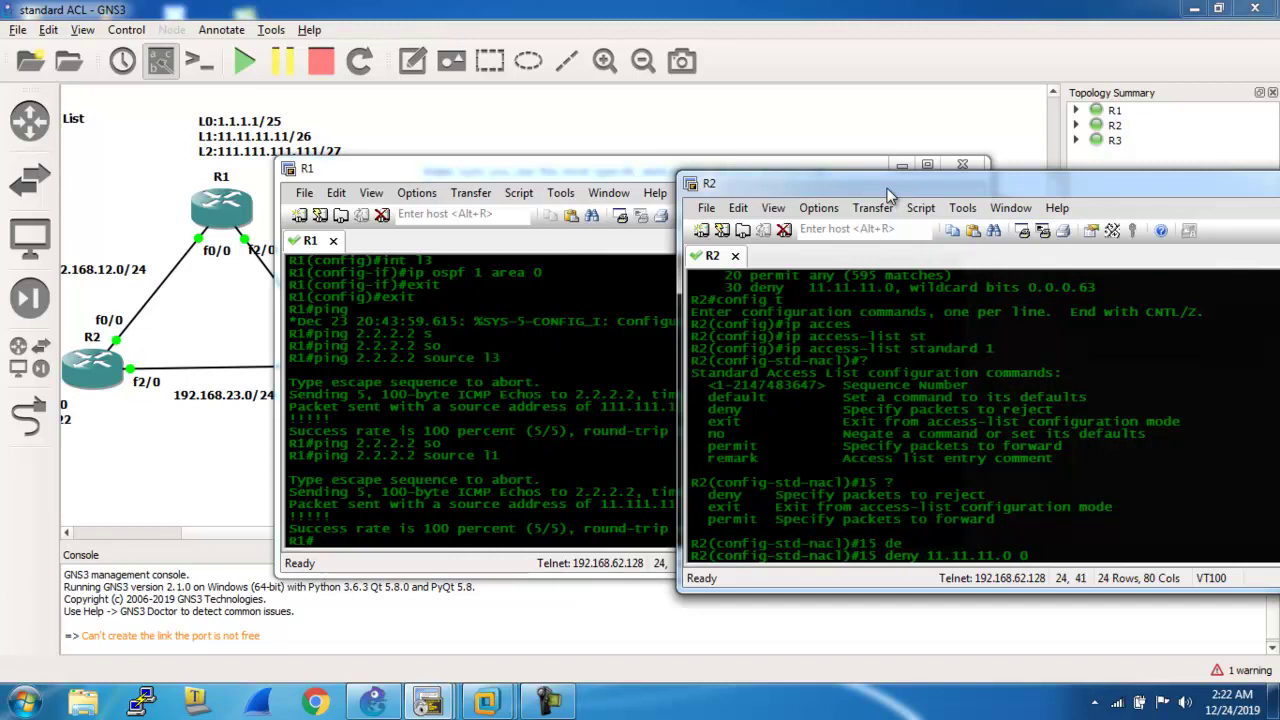
pyautogui.write('.0.0.63')
pyautogui.press('Return')
pyautogui.write('exit')
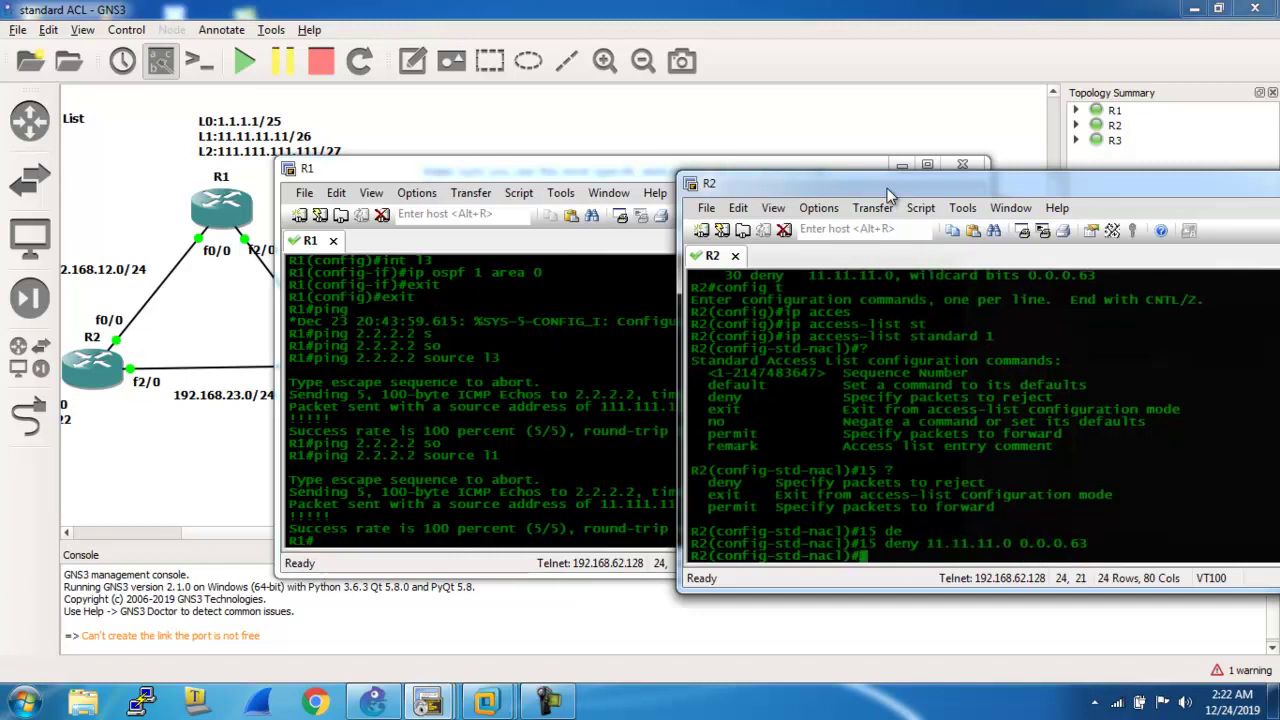
pyautogui.press('Return')
pyautogui.write('exit')
pyautogui.press('Return')
# Display R2's access lists to check whether deny entry 15 is in list 1.
pyautogui.write('show a')
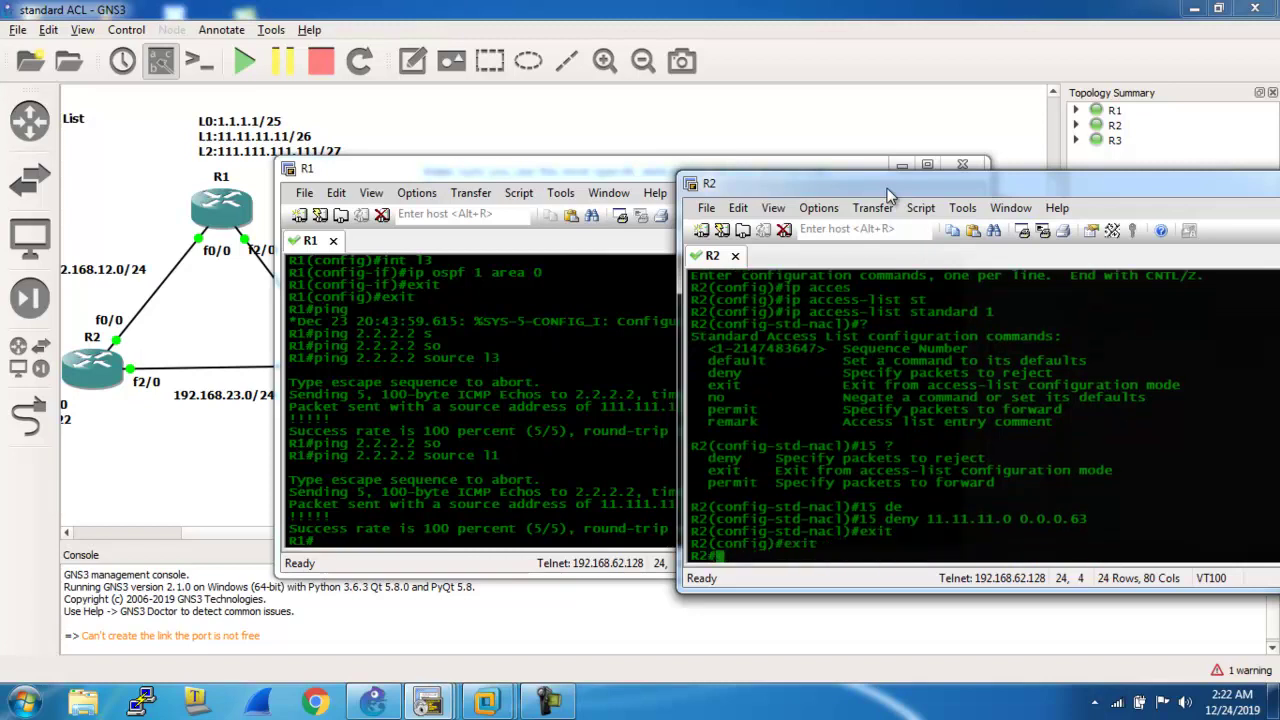
pyautogui.write('cces')
pyautogui.press('Tab')
pyautogui.write('s-')
pyautogui.press('Return')
pyautogui.press('Up')
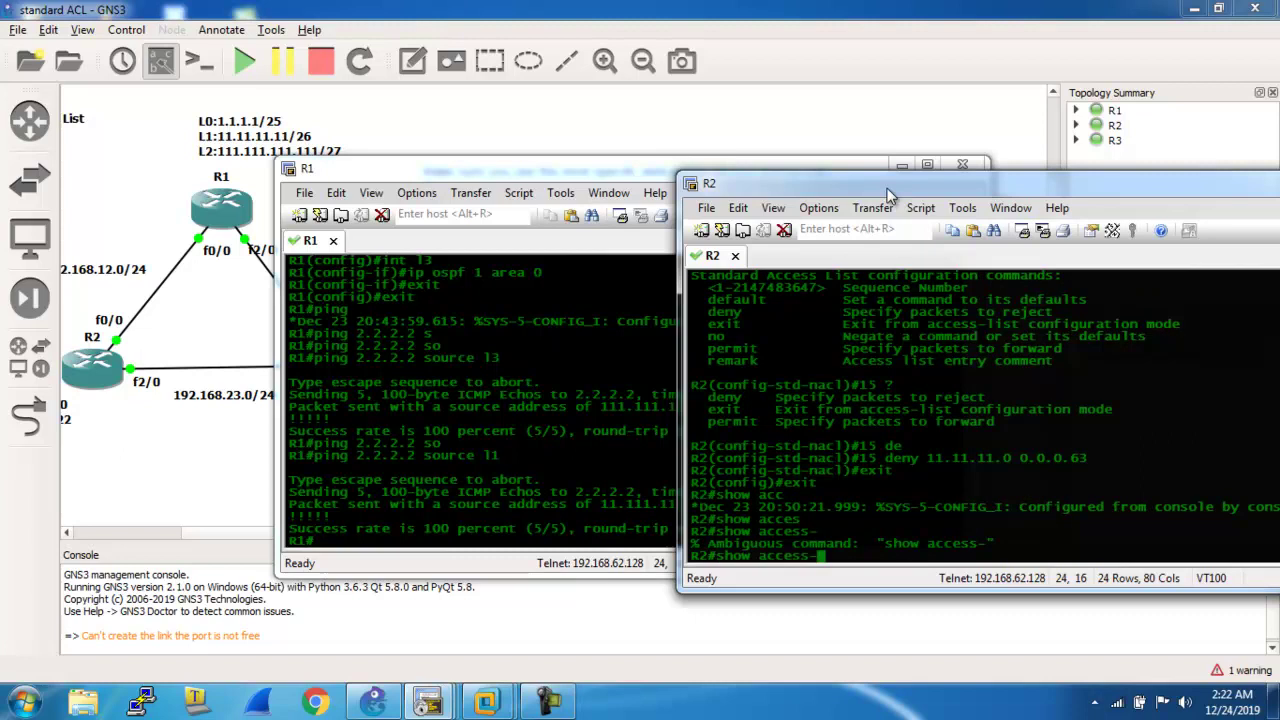
pyautogui.write('lists')
pyautogui.press('Tab')
pyautogui.press('Return')
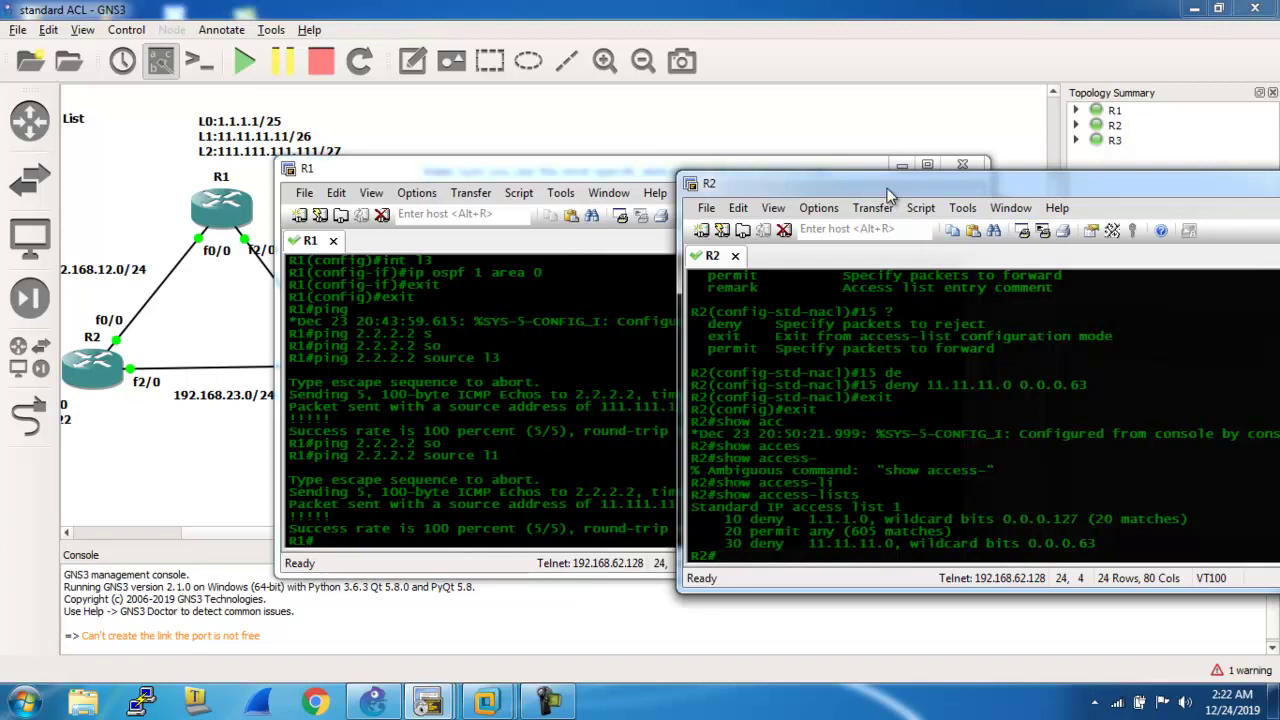
pyautogui.press('Return')
pyautogui.press('Return')
pyautogui.press('Return')
pyautogui.press('Return')
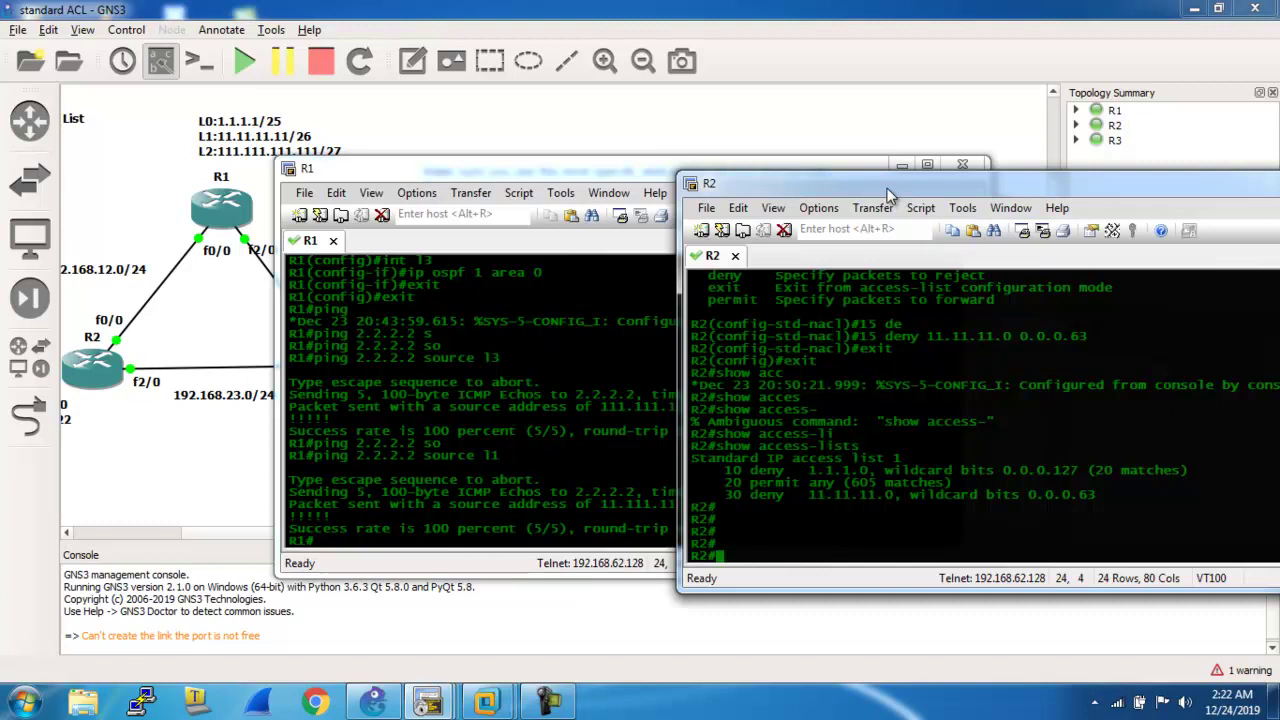
# Enter R2's global configuration mode and try to remove IP access list 1 without specifying its type.
pyautogui.write('config t')
pyautogui.press('Return')
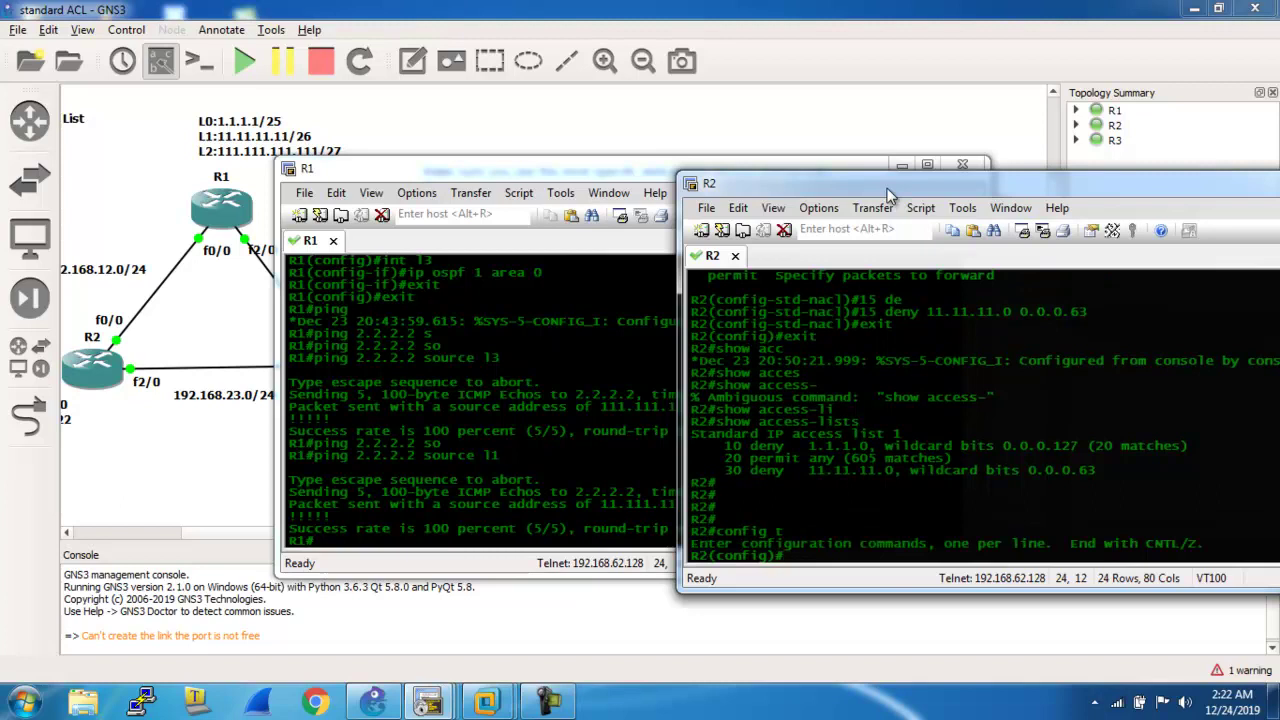
pyautogui.write('no ip aacc')
pyautogui.press('Tab')
pyautogui.press('BackSpace')
pyautogui.press('BackSpace')
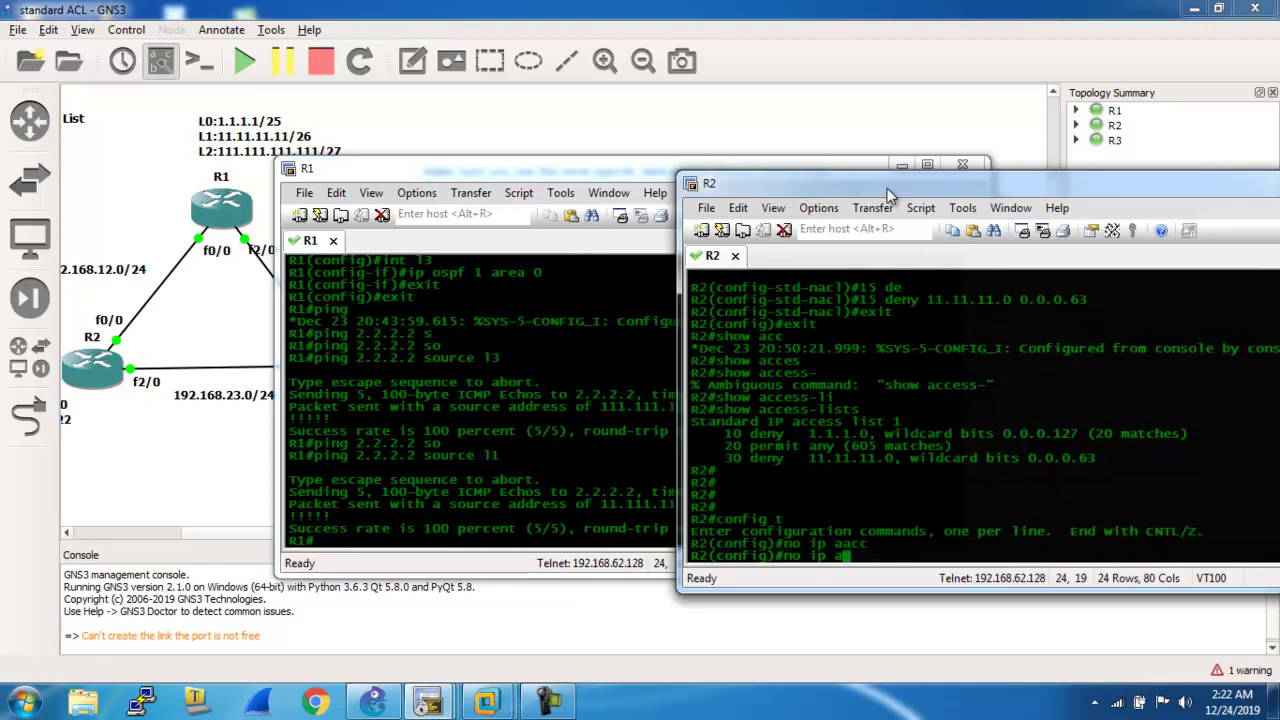
pyautogui.press('Tab')
pyautogui.write('ce')
pyautogui.press('Tab')
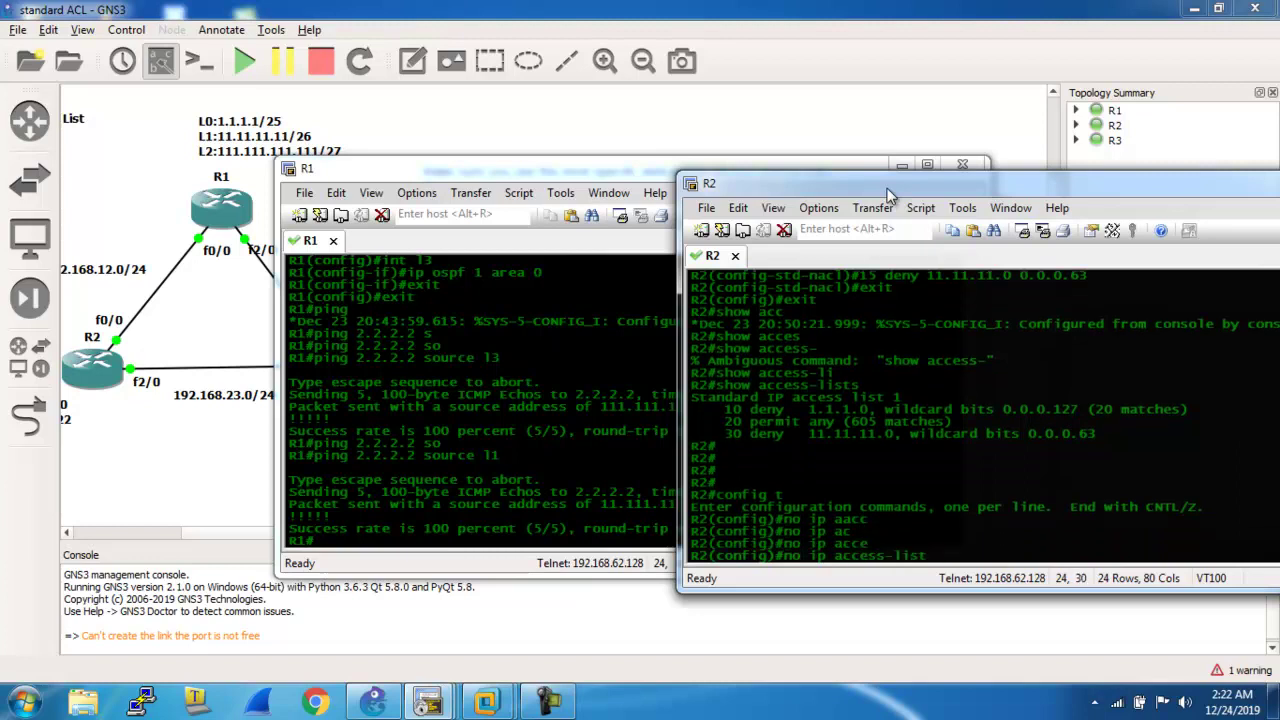
pyautogui.write('1')
pyautogui.press('Return')
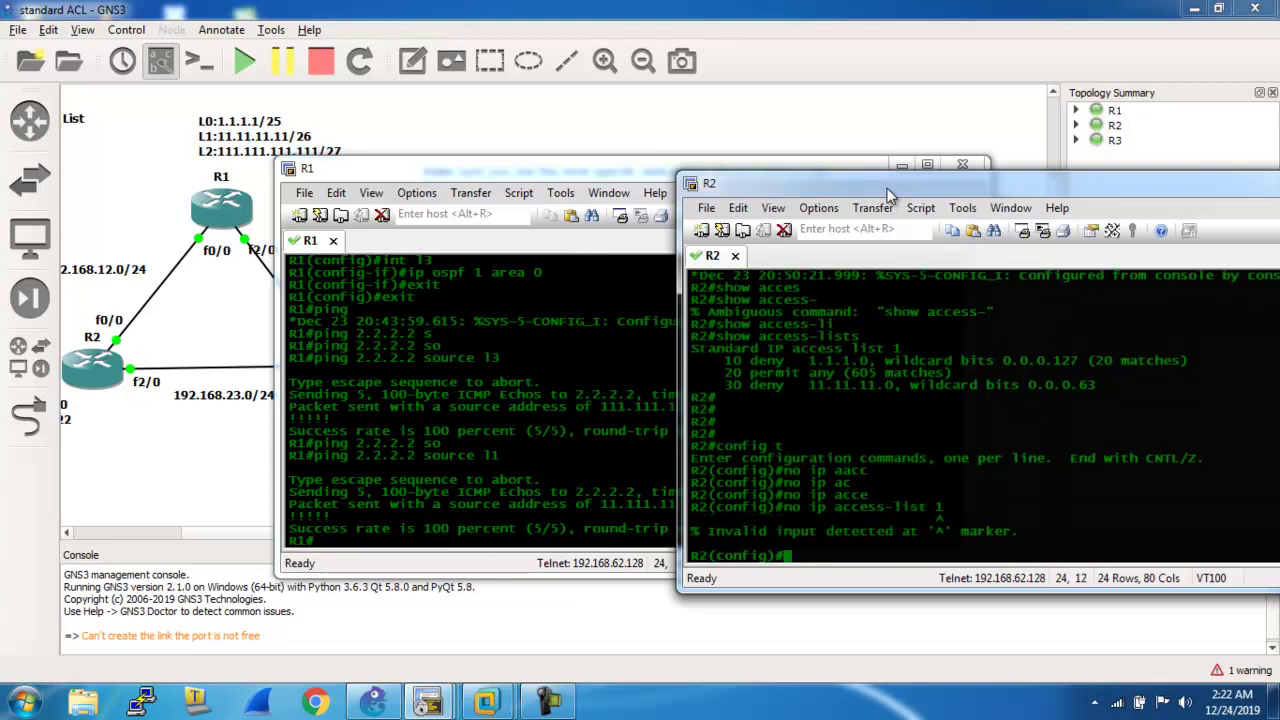
# Remove IP access list 1 from R2, specifying it as a standard list.
pyautogui.press('Up')
pyautogui.write('st')
pyautogui.press('Tab')
pyautogui.press('BackSpace')
pyautogui.press('BackSpace')
pyautogui.press('BackSpace')
pyautogui.press('BackSpace')
pyautogui.write('sy')
pyautogui.press('Tab')
pyautogui.press('BackSpace')
pyautogui.press('BackSpace')
pyautogui.write('st')
pyautogui.press('Tab')
pyautogui.write('1')
pyautogui.press('Return')
# Recreate standard IP access list 1 on R2 and enter its configuration mode.
pyautogui.write('ip acces')
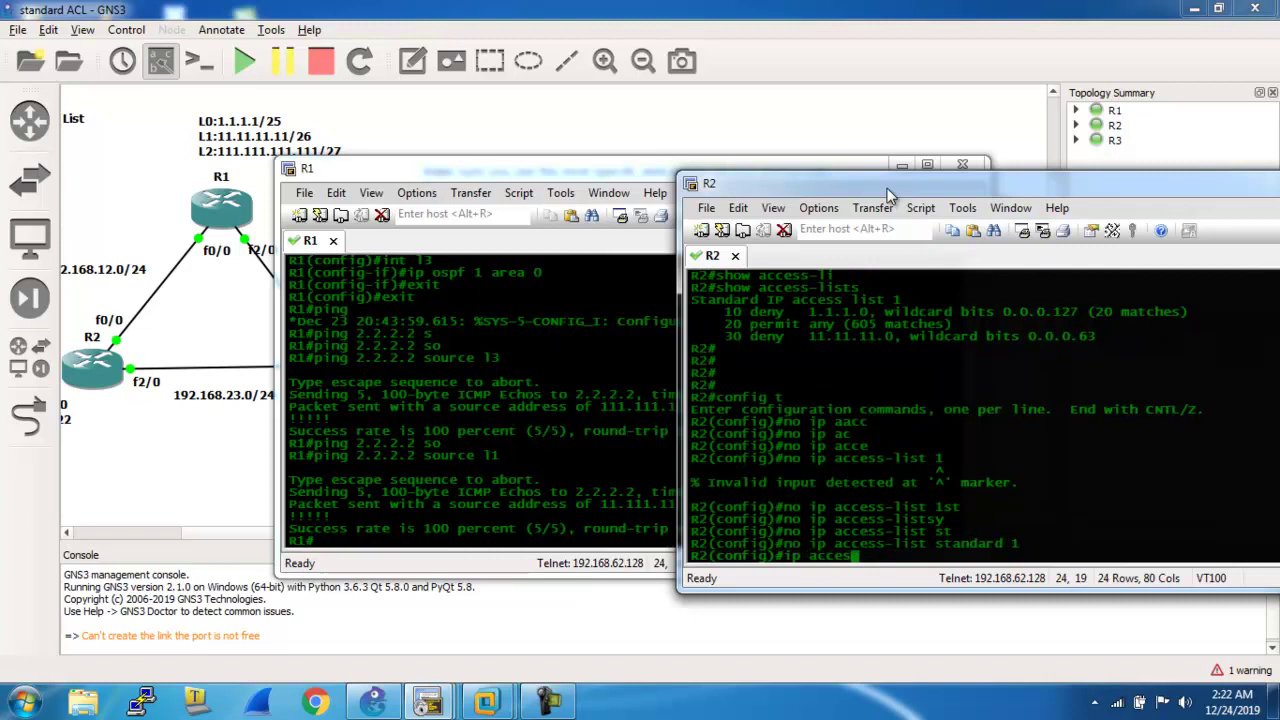
pyautogui.press('Tab')
pyautogui.write('st')
pyautogui.press('Tab')
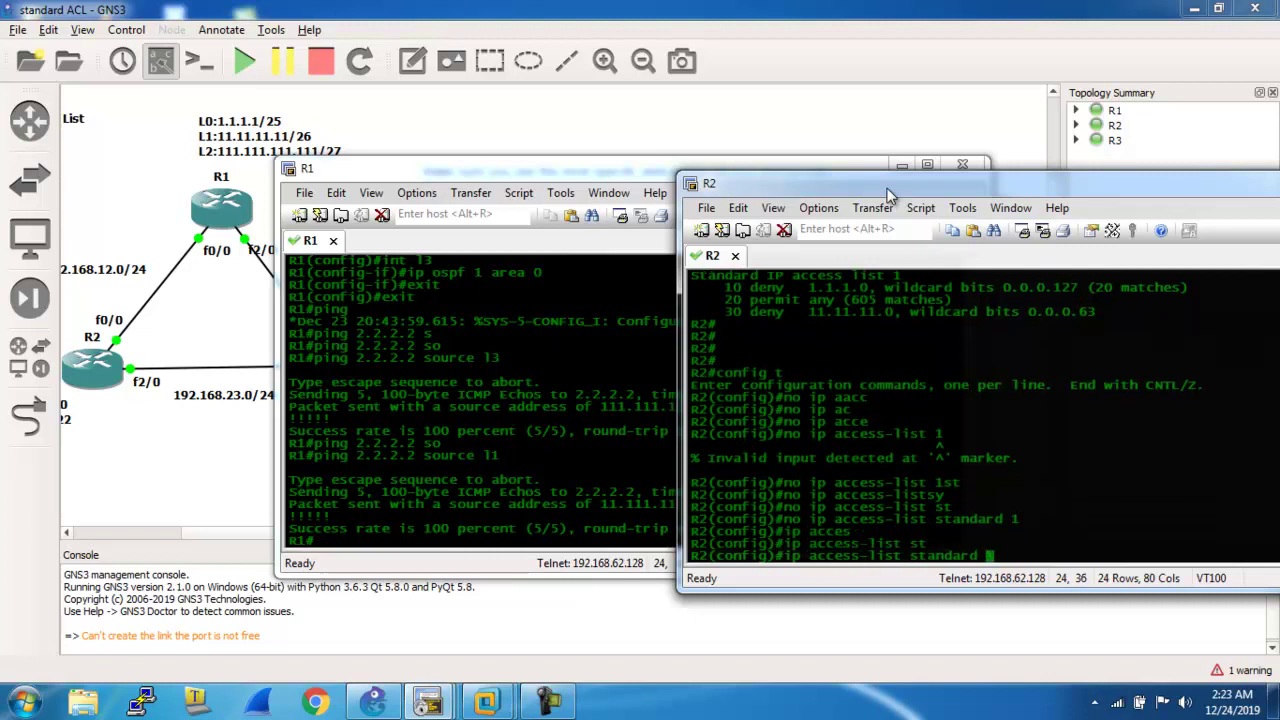
pyautogui.write('1')
pyautogui.press('Return')
# Add a deny entry for 1.1.1.0 with wildcard 0.0.0.127 to access list 1.
pyautogui.write('d-nacl)#de')
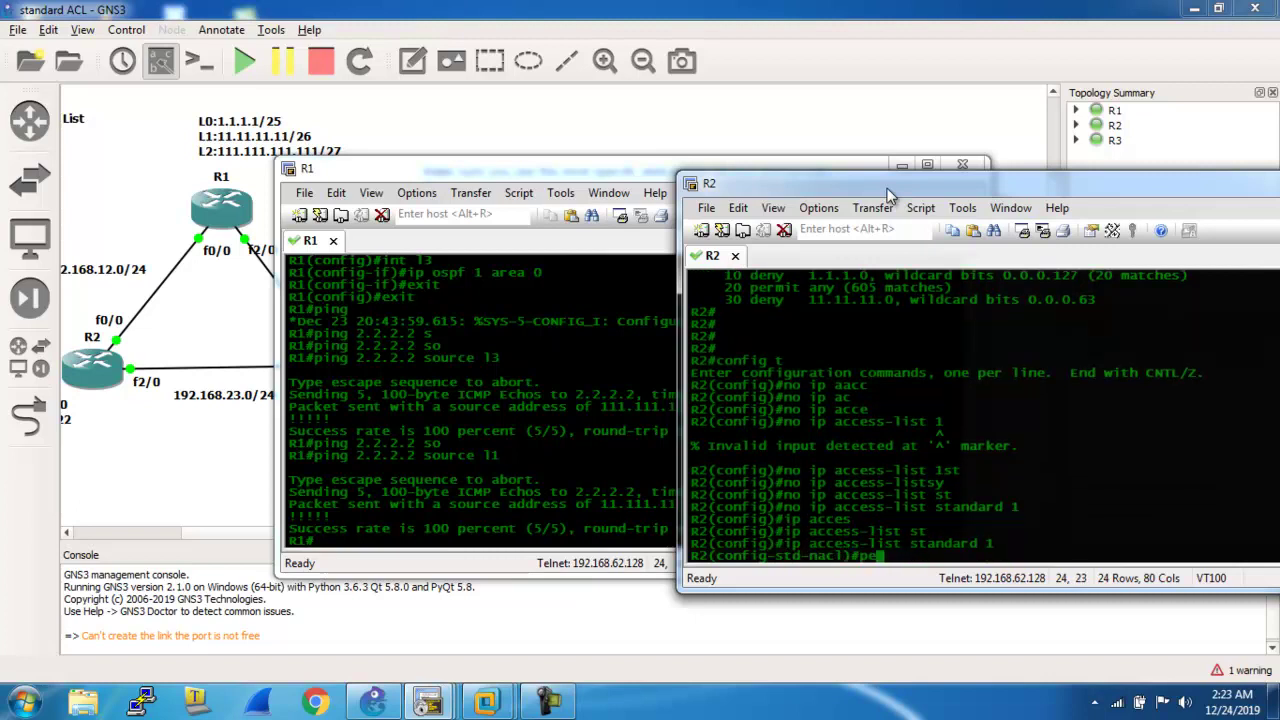
pyautogui.write('n')
pyautogui.press('Tab')
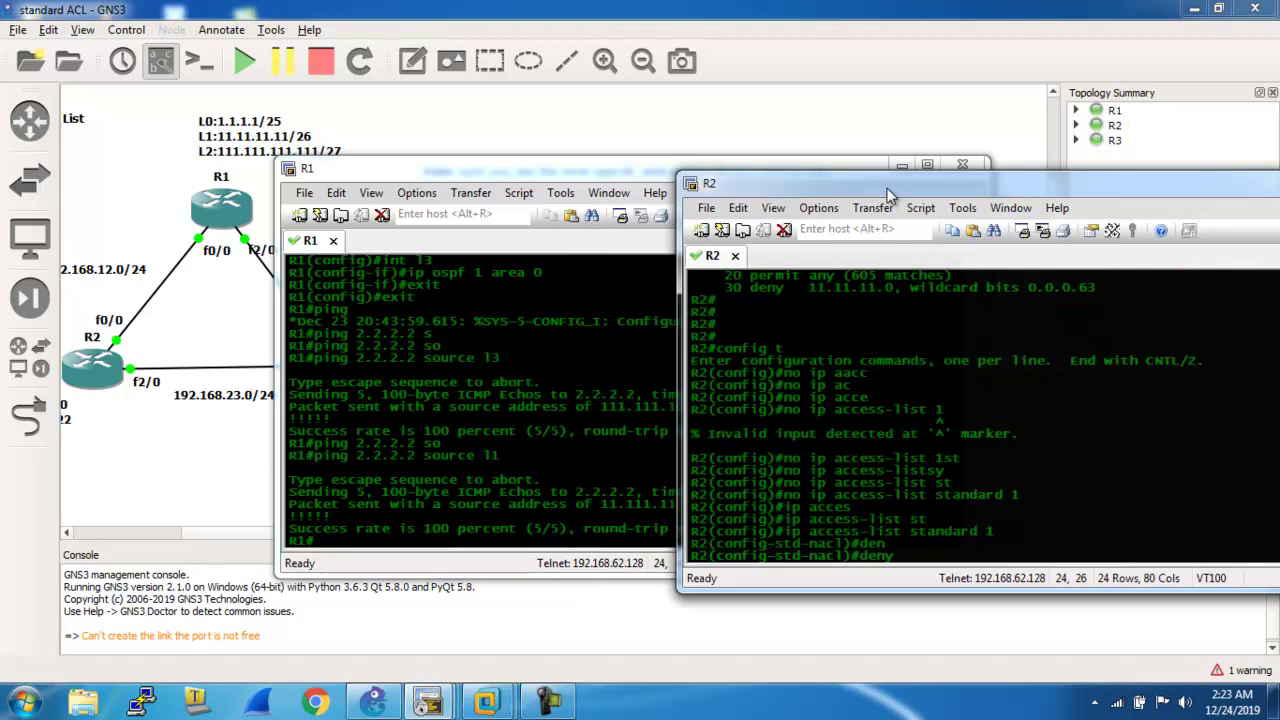
pyautogui.write('1.1.1.0 0.0.0.127')
pyautogui.press('Return')
# Add a deny entry for 11.11.11.0 with wildcard 0.0.0.63 to access list 1.
pyautogui.write('de')
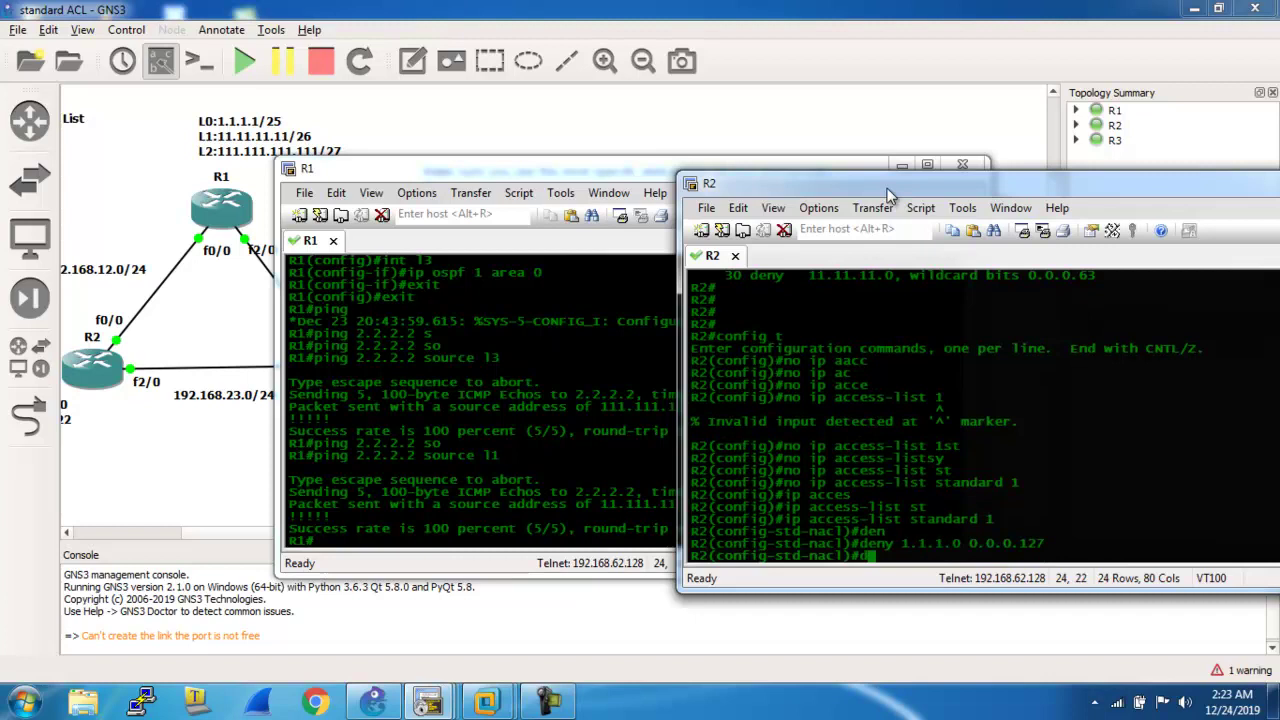
pyautogui.press('Tab')
pyautogui.write('n')
pyautogui.press('Tab')
pyautogui.write('11')
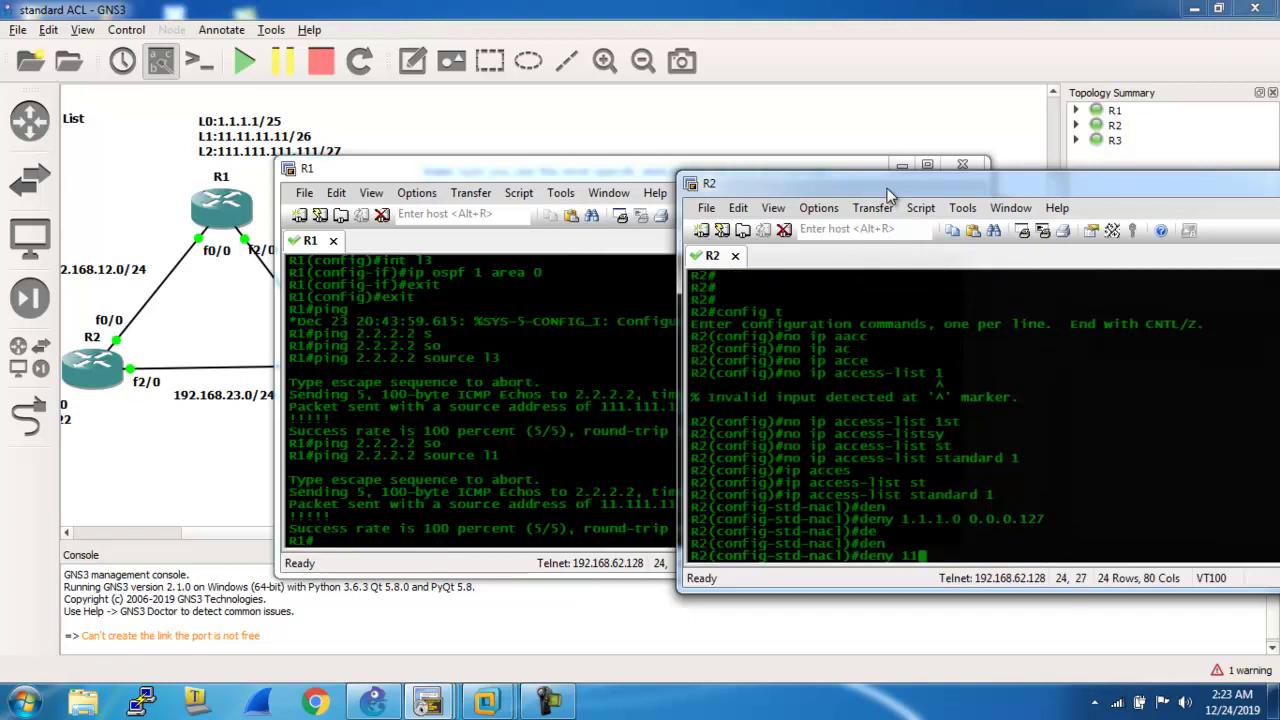
pyautogui.write('.11.11.0 0.0.0.63')
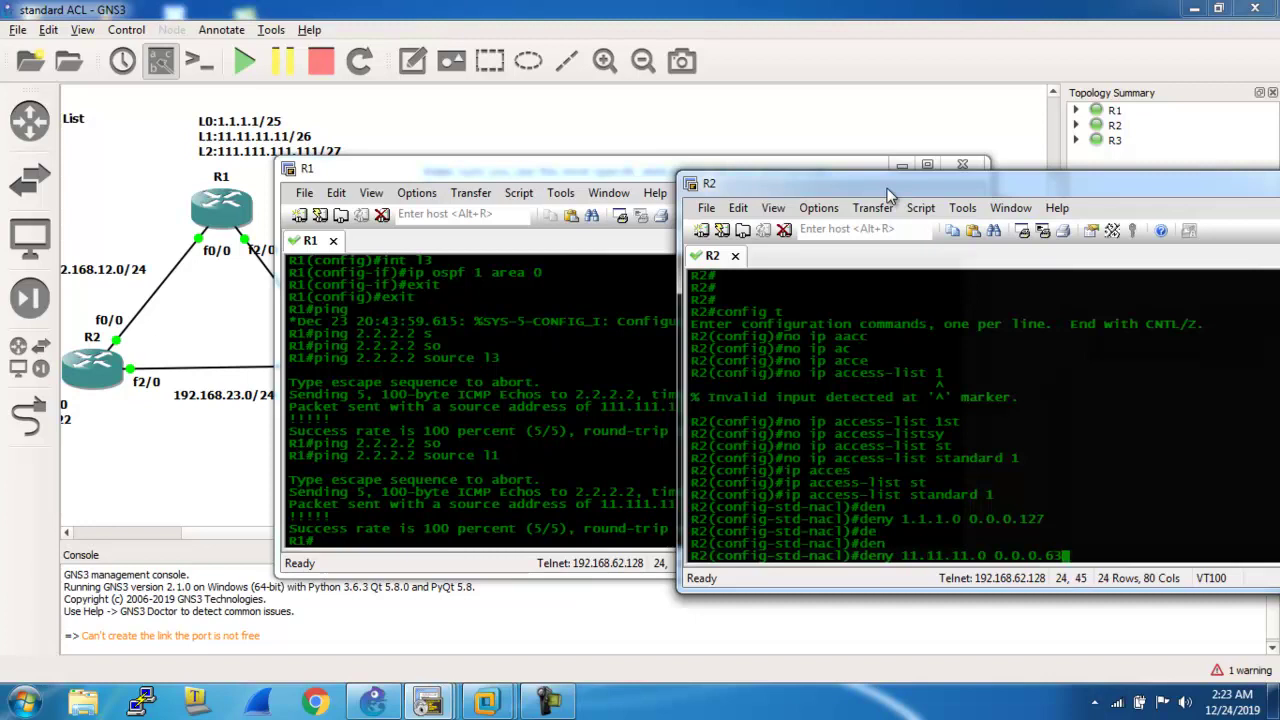
pyautogui.press('Return')
pyautogui.write('per')
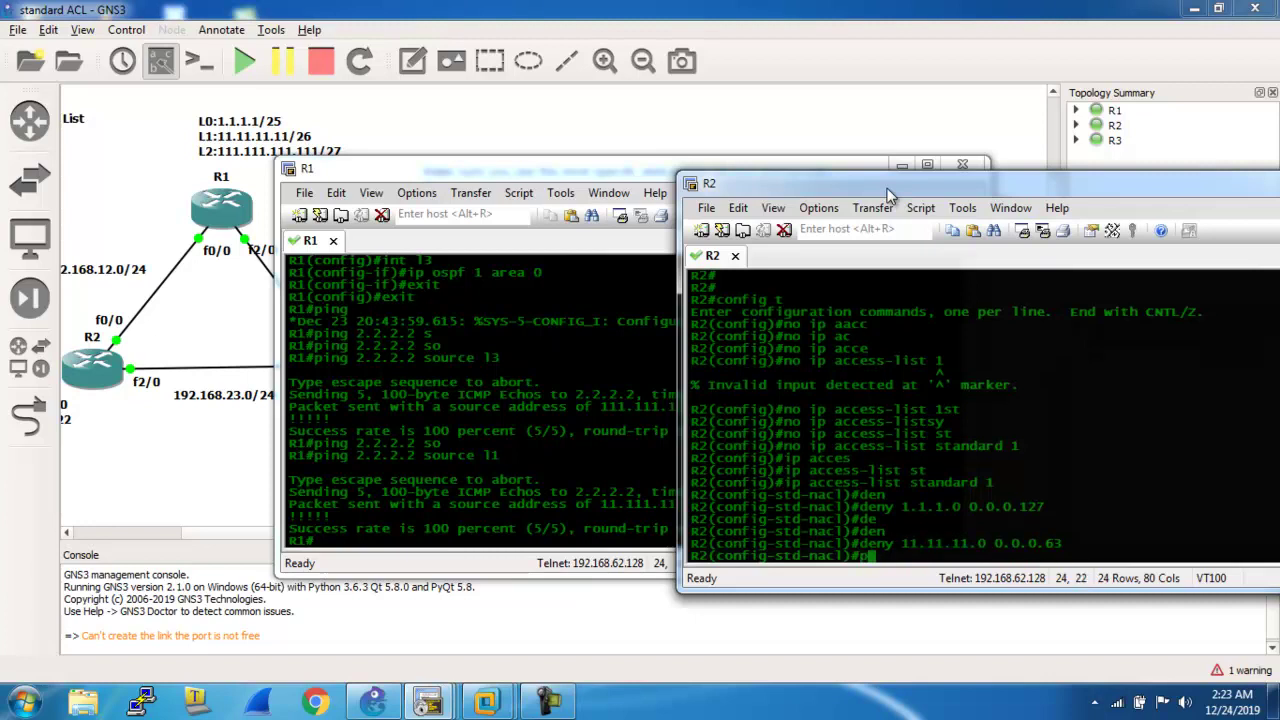
pyautogui.press('Tab')
pyautogui.write('mi')
pyautogui.press('Tab')
pyautogui.press('BackSpace')
pyautogui.press('BackSpace')
pyautogui.press('BackSpace')
pyautogui.press('BackSpace')
pyautogui.press('BackSpace')
pyautogui.press('BackSpace')
pyautogui.press('BackSpace')
pyautogui.press('BackSpace')
pyautogui.press('BackSpace')
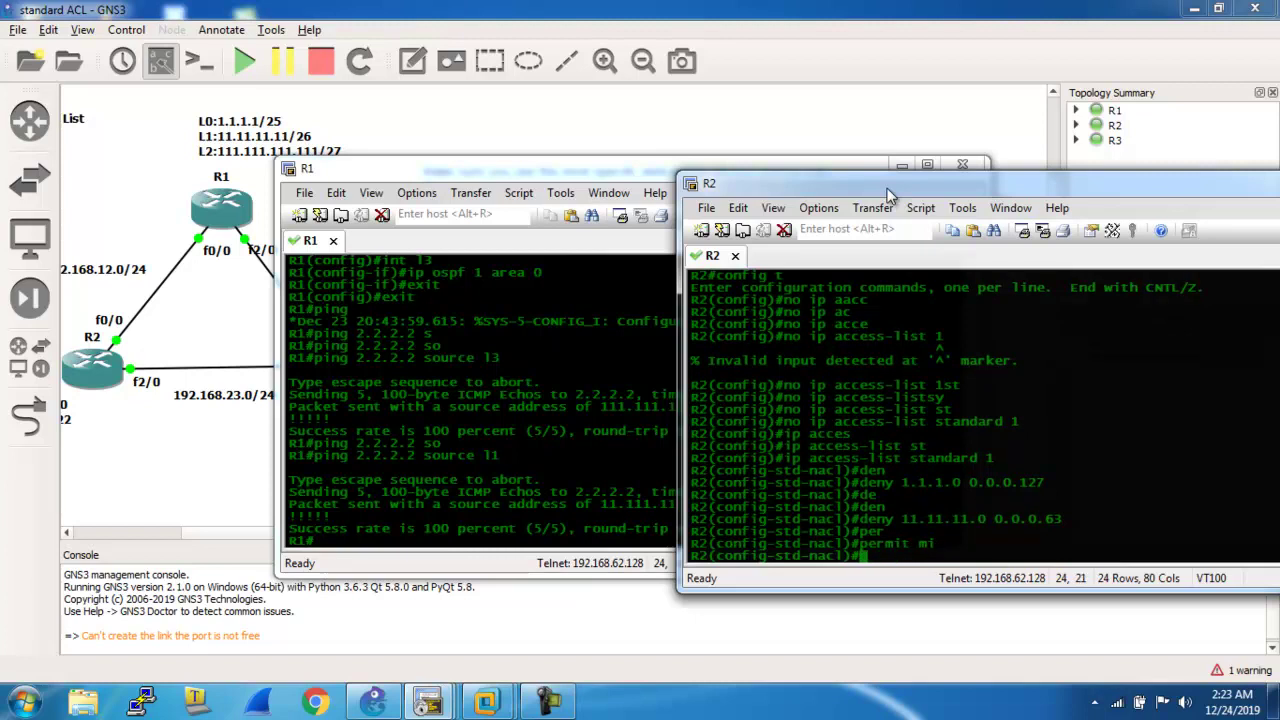
pyautogui.write('e')
pyautogui.press('Tab')
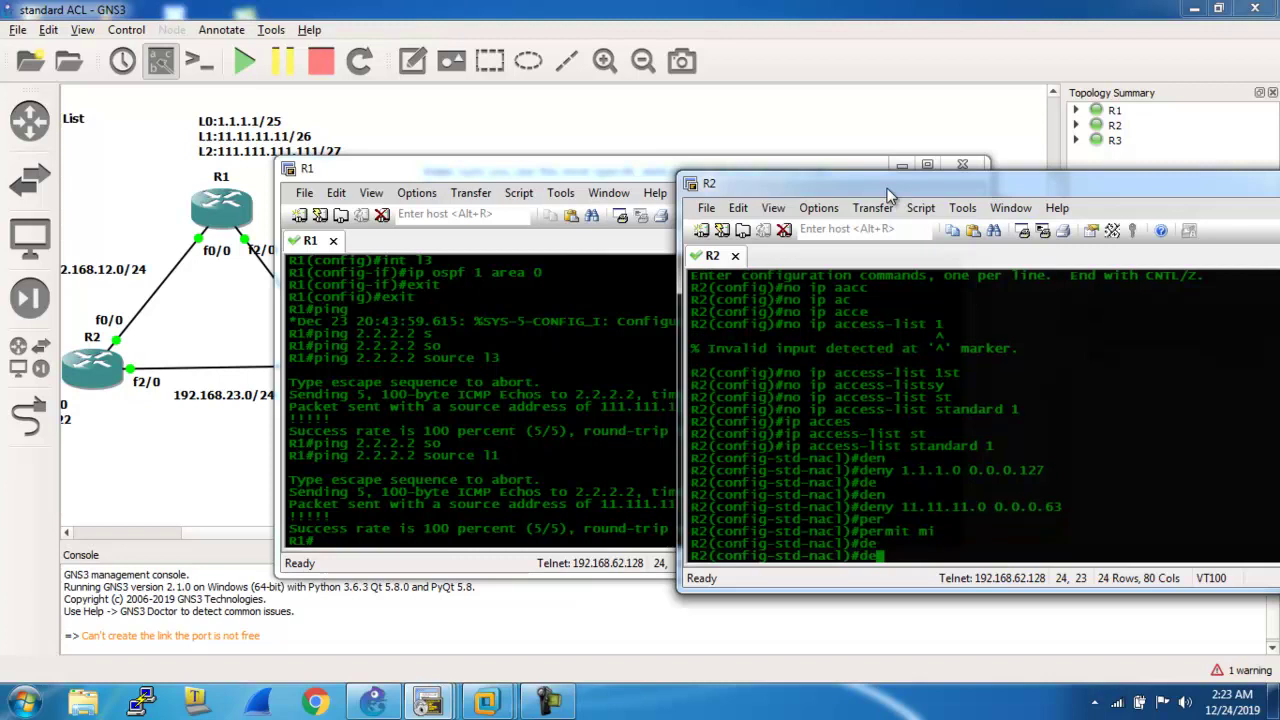
pyautogui.write('n')
pyautogui.press('Tab')
pyautogui.write('111.111.1')
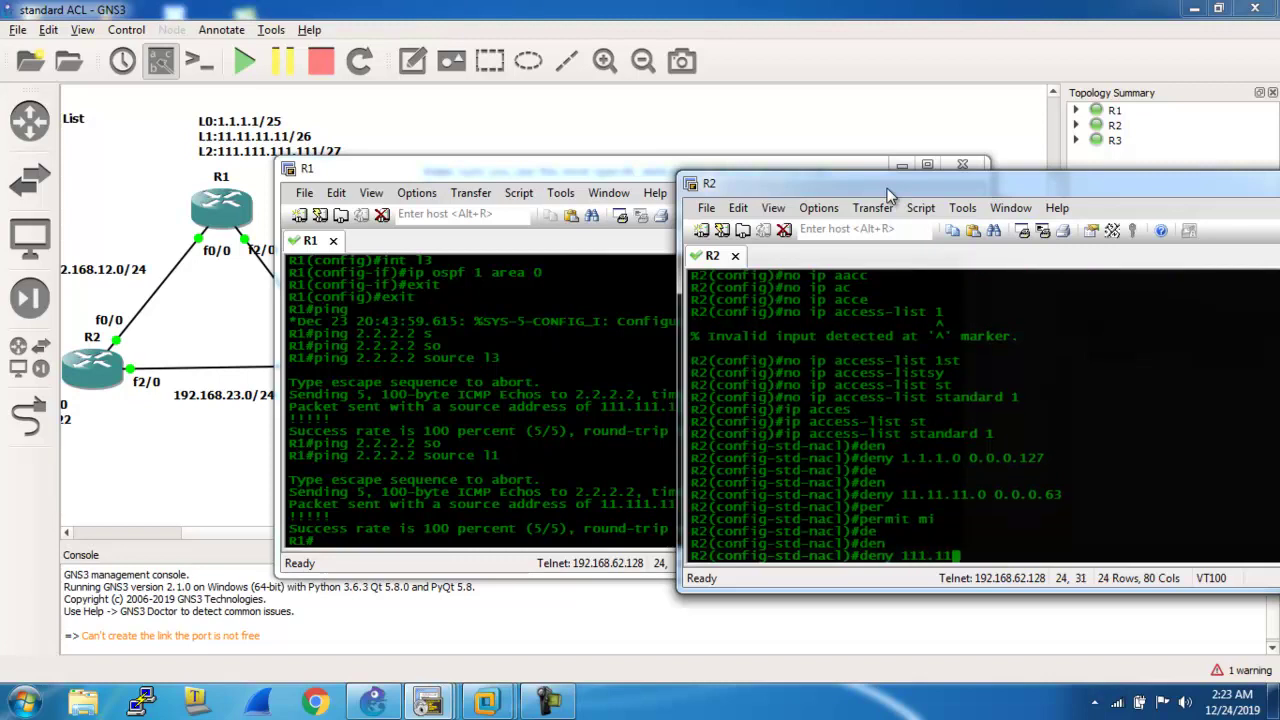
pyautogui.write('1.1')
# Rearrange the R1 and R2 terminal windows to check R1's loopback addresses and prefixes in the topology.
pyautogui.moveTo(479, 165); pyautogui.dragTo(387, 233)
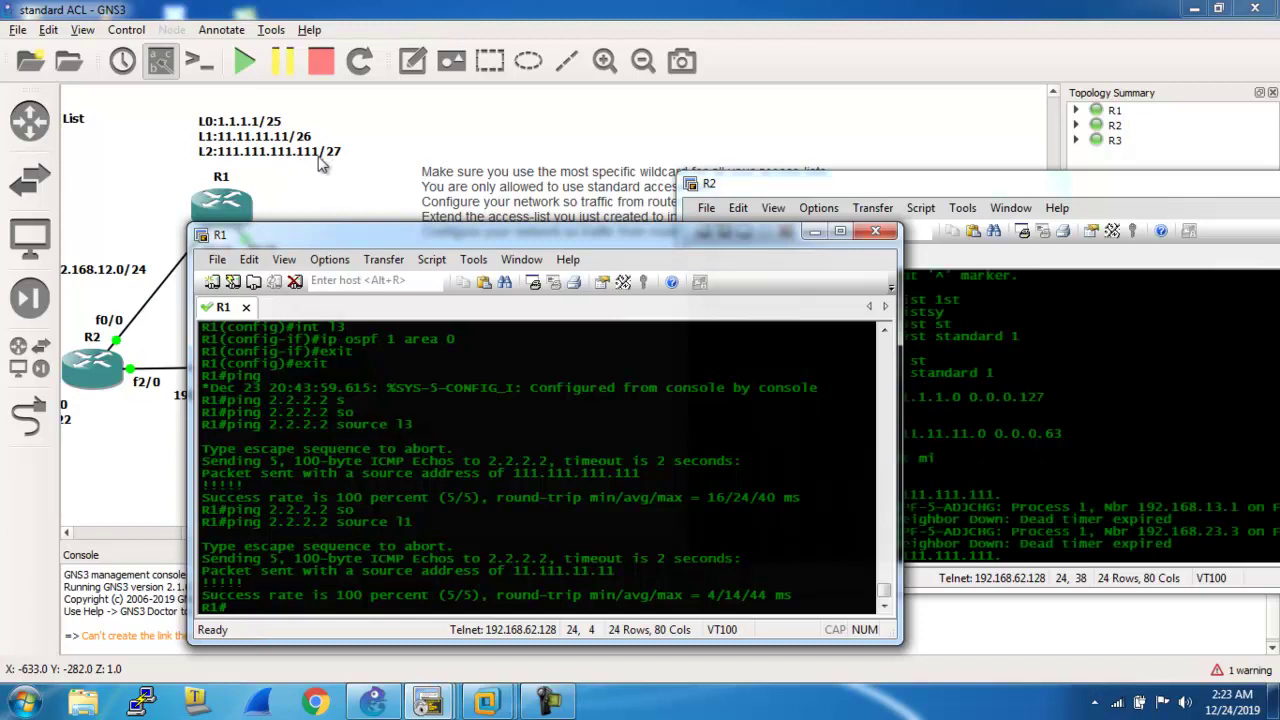
pyautogui.click(990, 198)
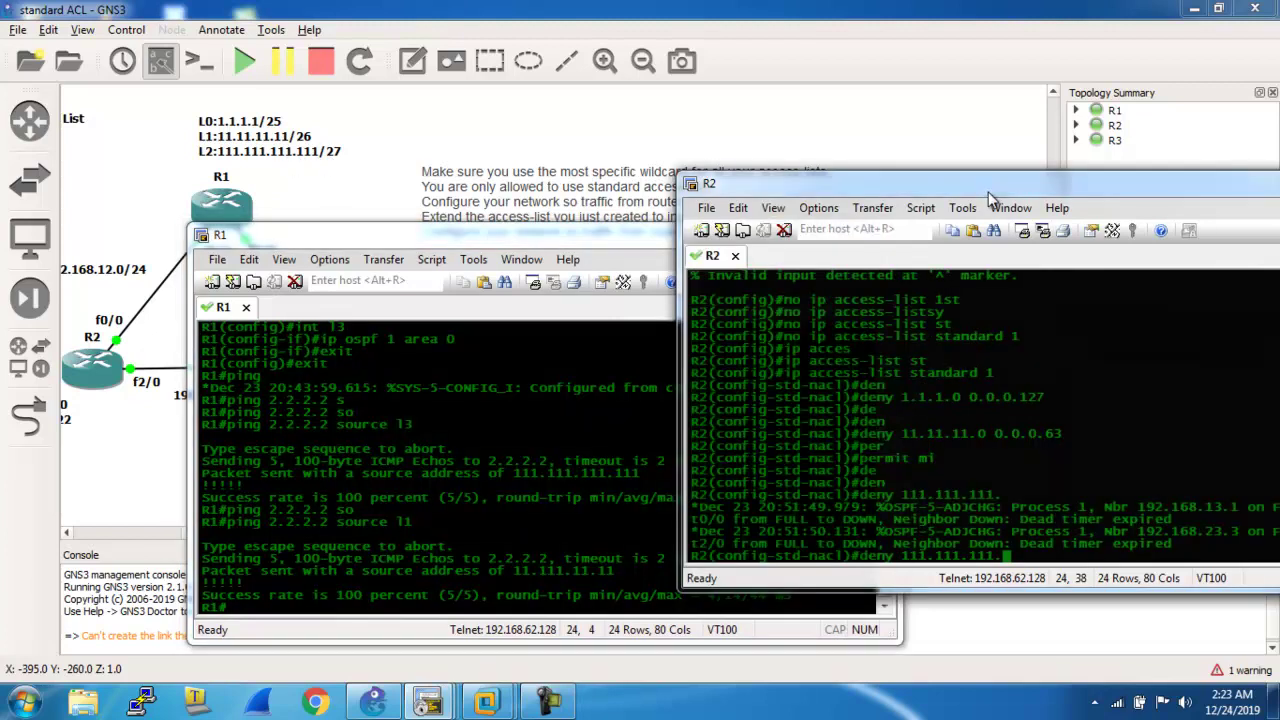
pyautogui.moveTo(988, 182); pyautogui.dragTo(866, 156)
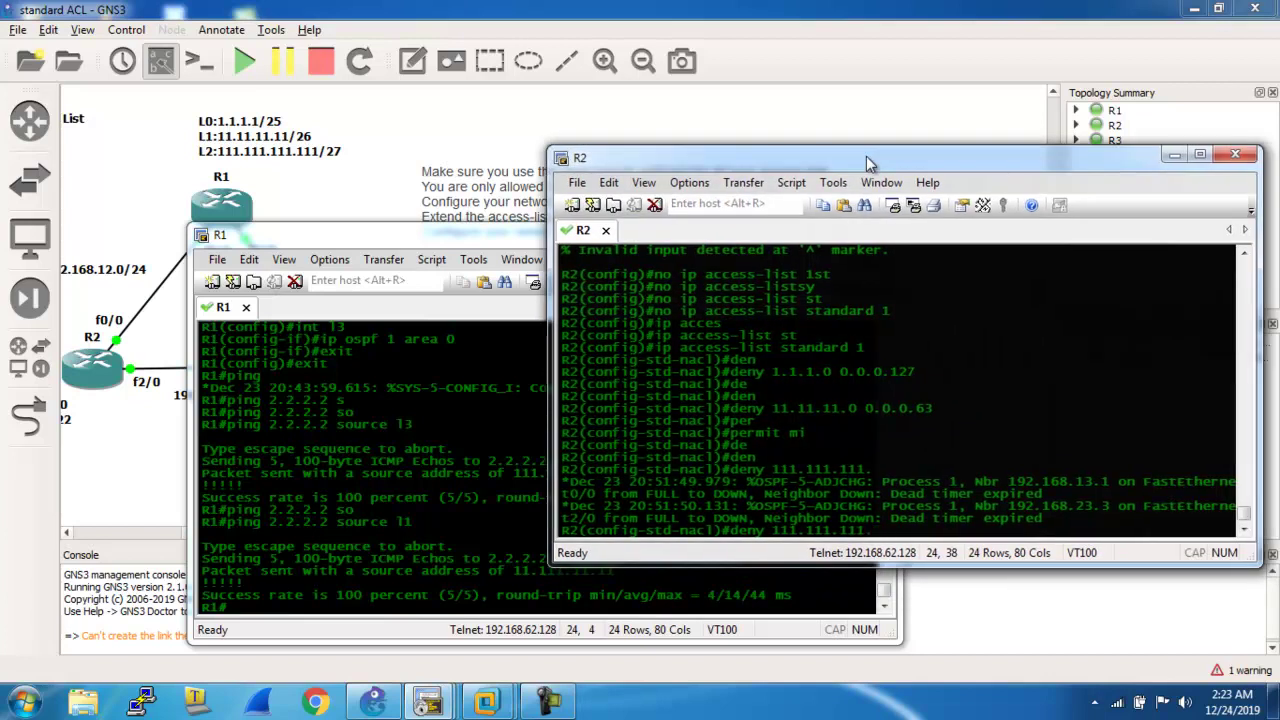
# Erase the unfinished deny command from R2's prompt.
pyautogui.press('BackSpace')
pyautogui.press('BackSpace')
pyautogui.press('BackSpace')
pyautogui.press('BackSpace')
pyautogui.press('BackSpace')
pyautogui.press('BackSpace')
pyautogui.press('BackSpace')
pyautogui.press('BackSpace')
pyautogui.press('BackSpace')
pyautogui.press('BackSpace')
pyautogui.press('BackSpace')
pyautogui.press('BackSpace')
pyautogui.press('BackSpace')
pyautogui.press('BackSpace')
pyautogui.press('BackSpace')
pyautogui.press('BackSpace')
pyautogui.press('BackSpace')
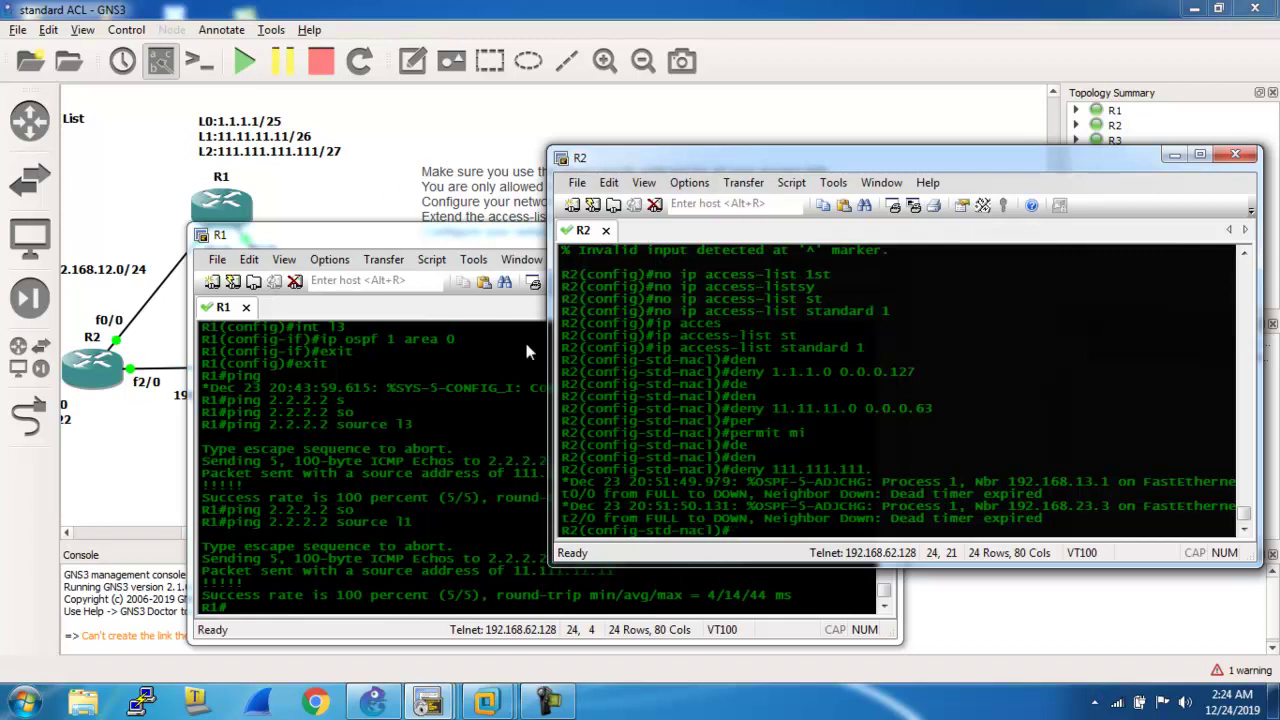
# Begin a deny entry for 111.111.111.96 in access list 1, stopping before the wildcard's last octet.
pyautogui.write('de')
pyautogui.press('Tab')
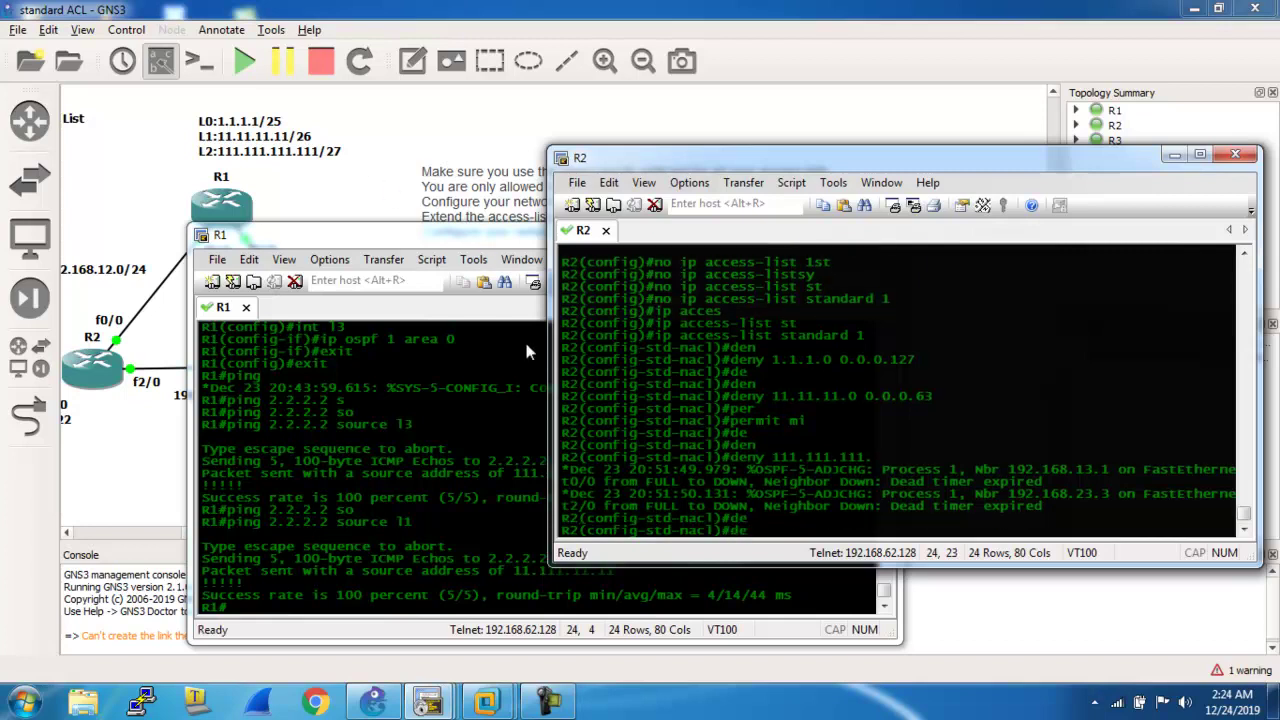
pyautogui.write('n')
pyautogui.press('Tab')
pyautogui.write('111.111.111.96 0.0.0.')
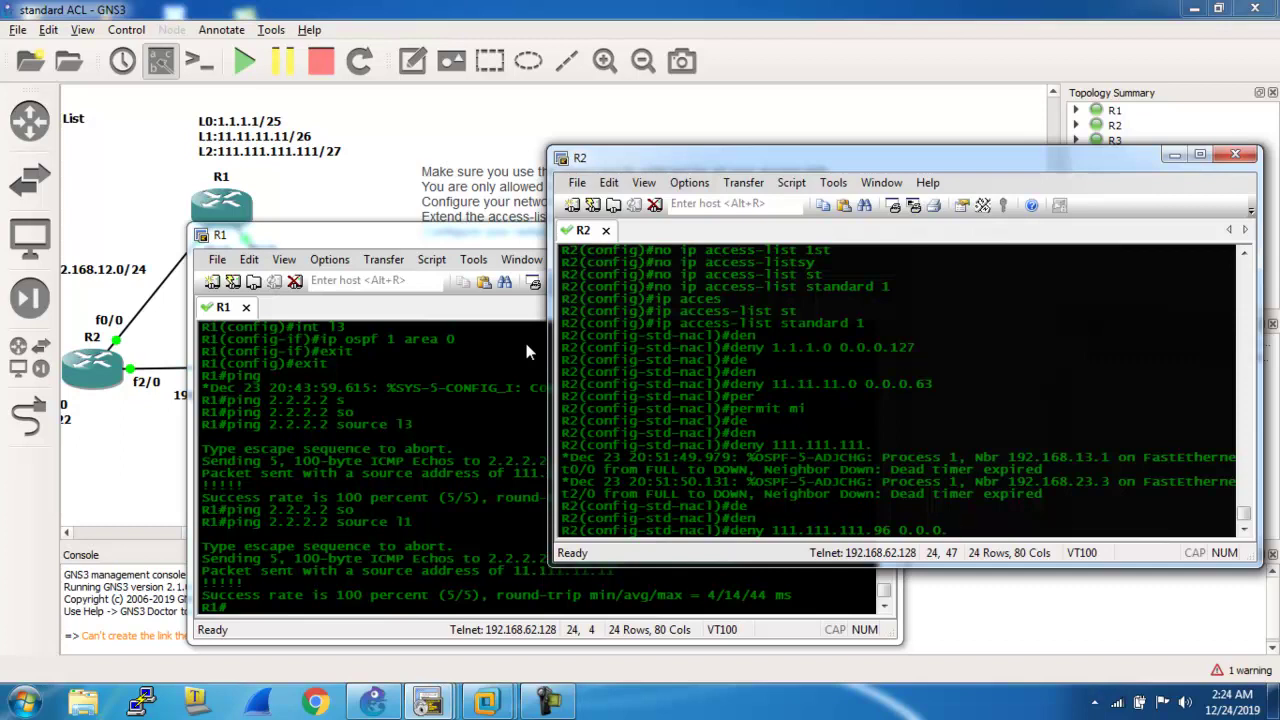
# Open the Windows Calculator and subtract 224 from 255 to find the wildcard's last octet.
pyautogui.press('super+r')
pyautogui.write('cal')
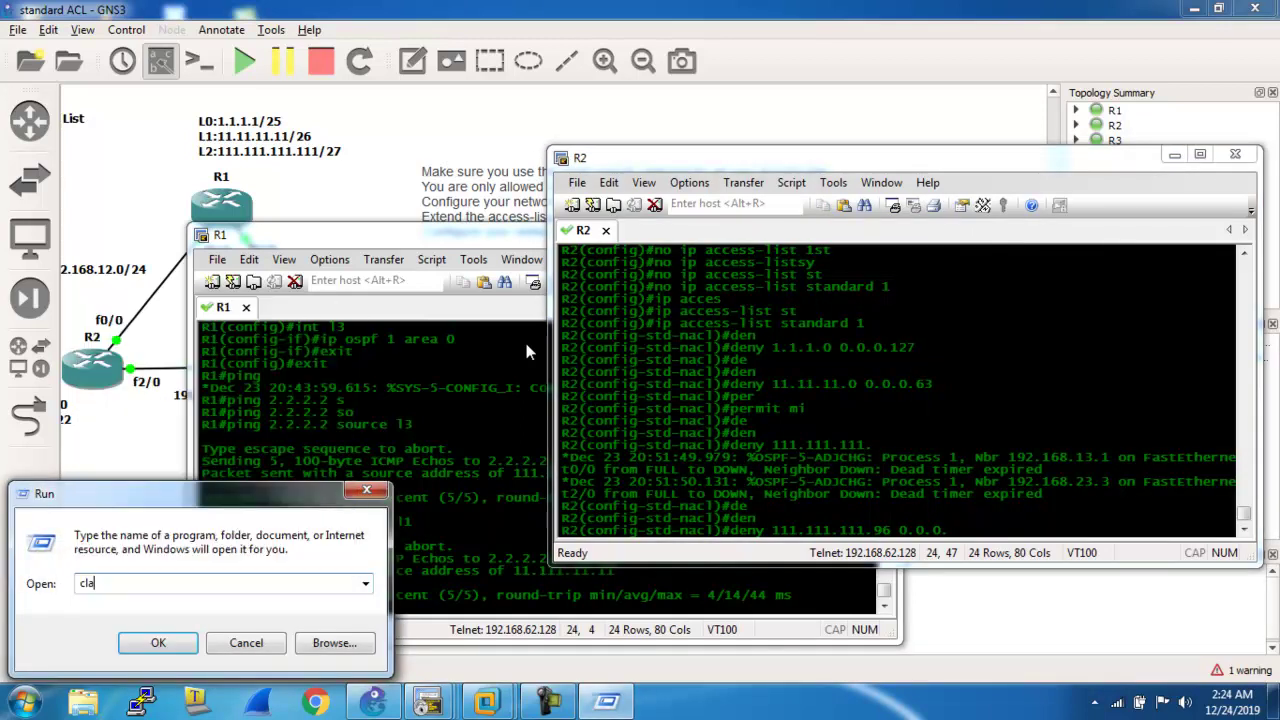
pyautogui.write('c')
pyautogui.press('Return')
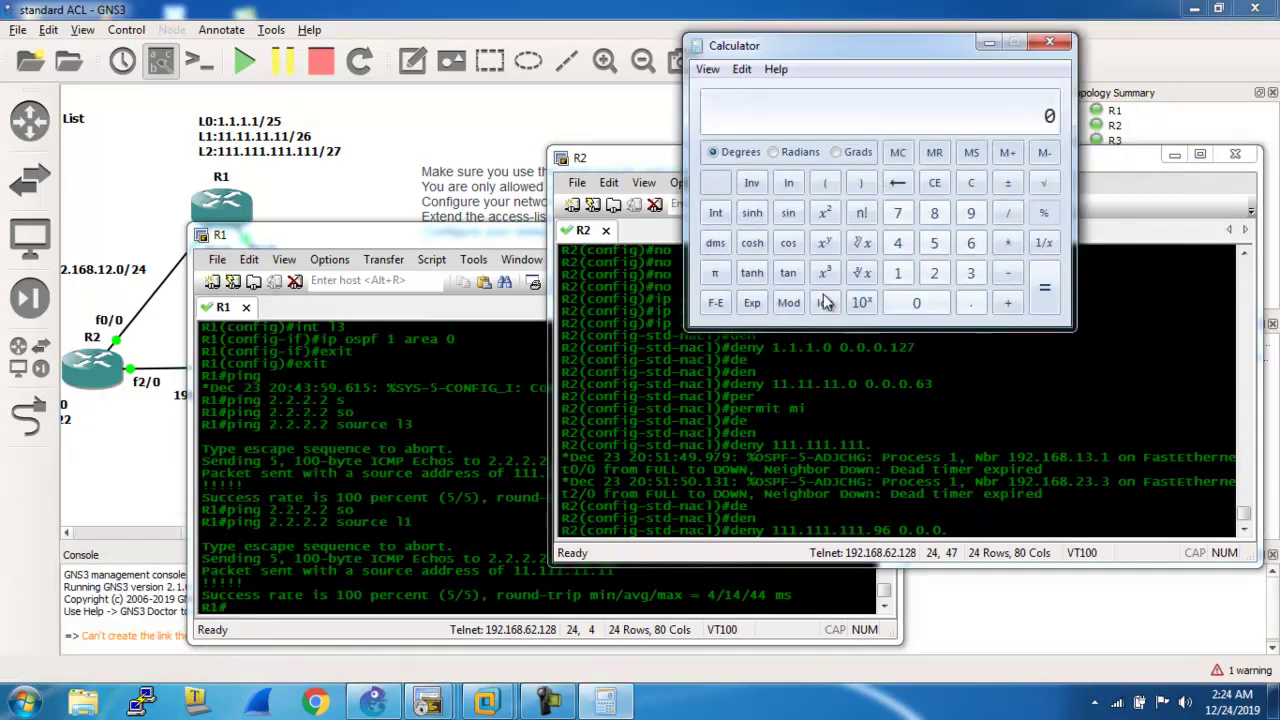
pyautogui.click(934, 273)
pyautogui.doubleClick(934, 243)
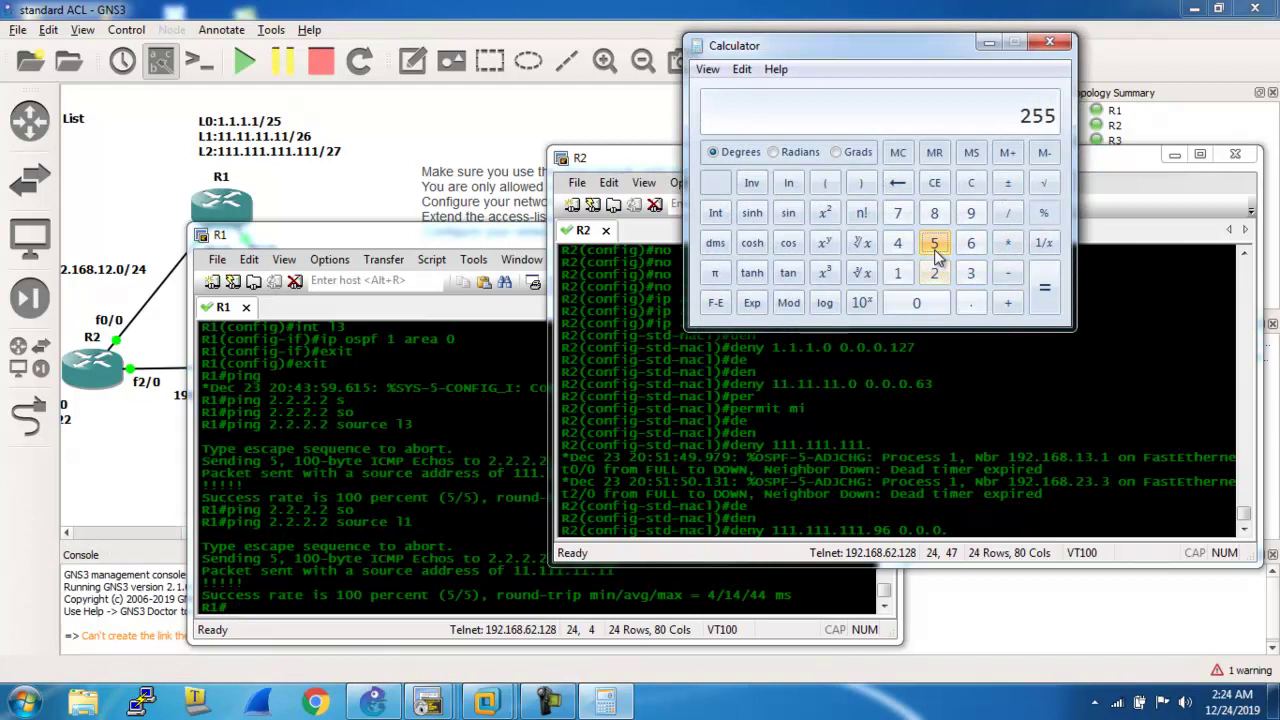
pyautogui.click(1008, 280)
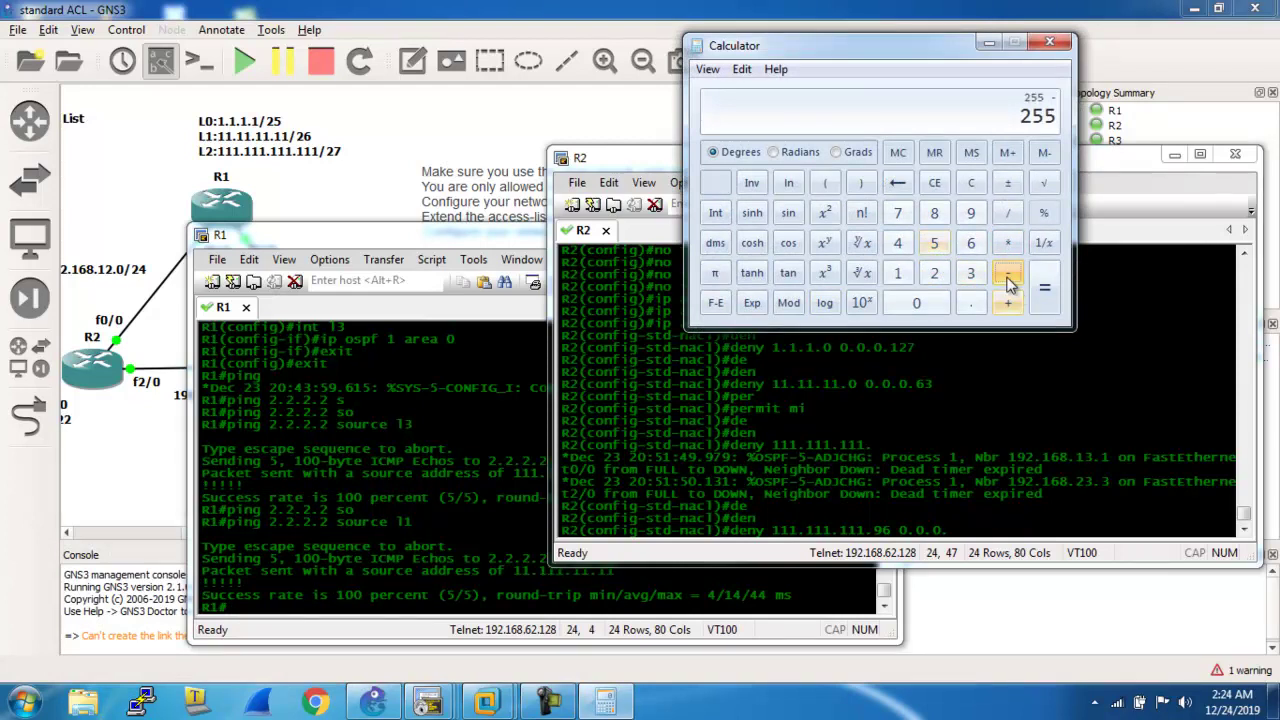
pyautogui.click(934, 273)
pyautogui.click(934, 273)
pyautogui.click(897, 243)
pyautogui.click(1044, 292)
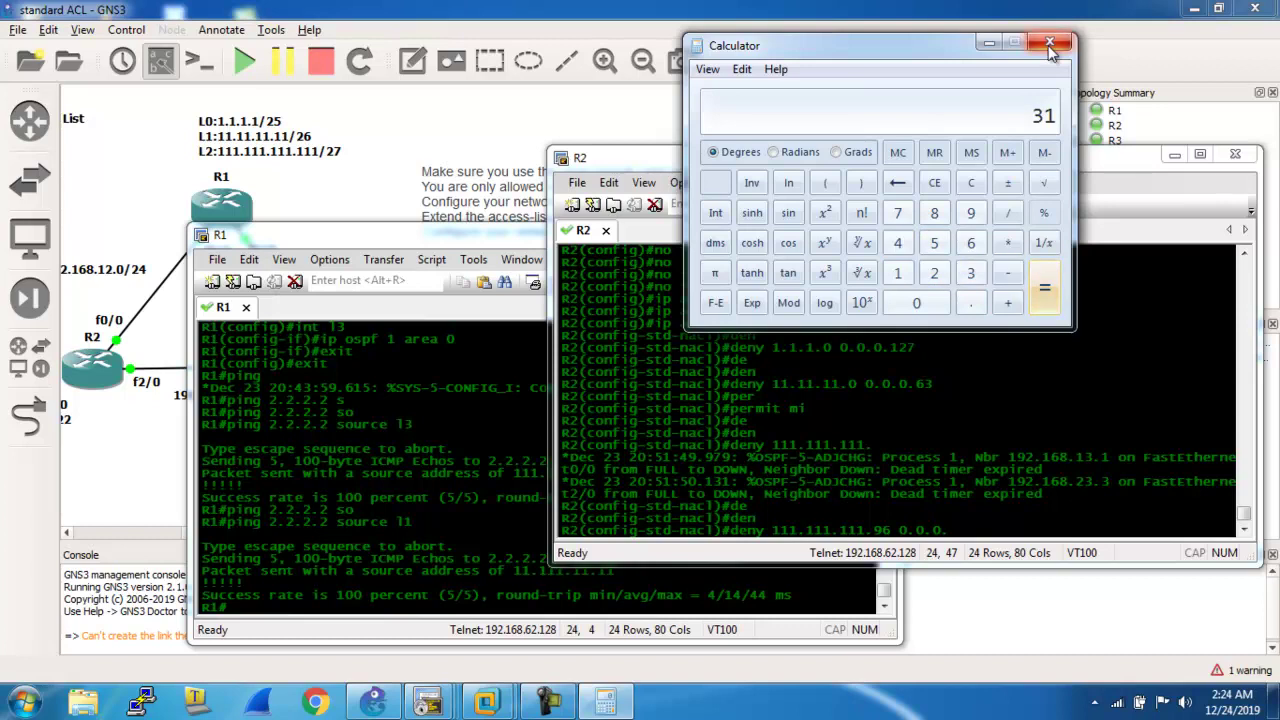
# Return to R2's terminal and complete the deny entry for 111.111.111.96 with wildcard 0.0.0.31.
pyautogui.click(879, 267)
pyautogui.write('31')
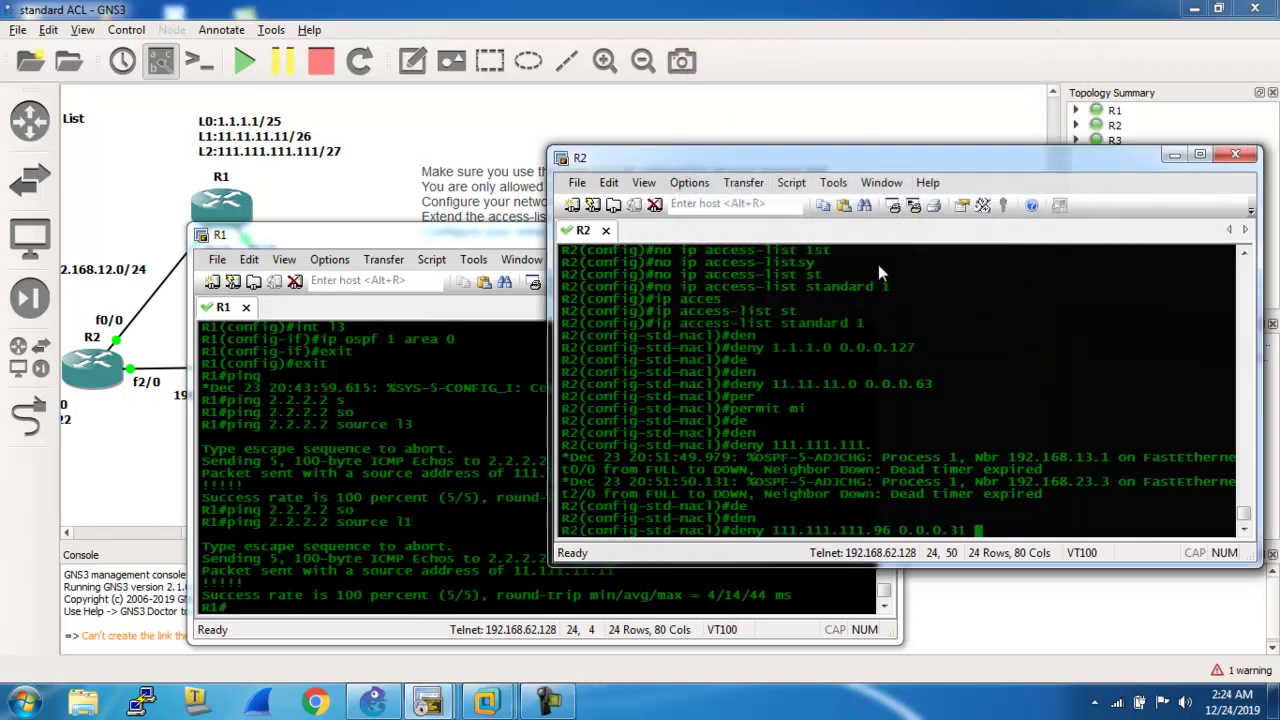
pyautogui.press('Return')
# Try to add a permit any any entry to access list 1.
pyautogui.write('per')
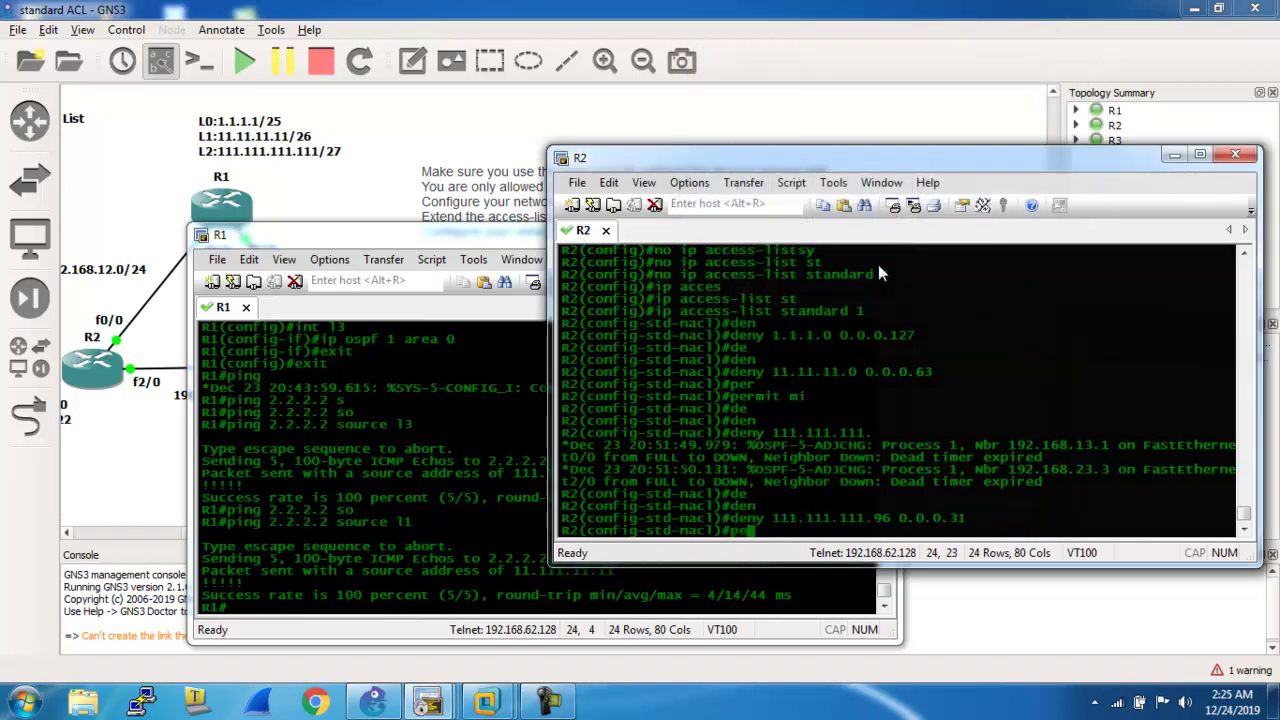
pyautogui.press('Tab')
pyautogui.write('any')
pyautogui.press('Tab')
pyautogui.write('an')
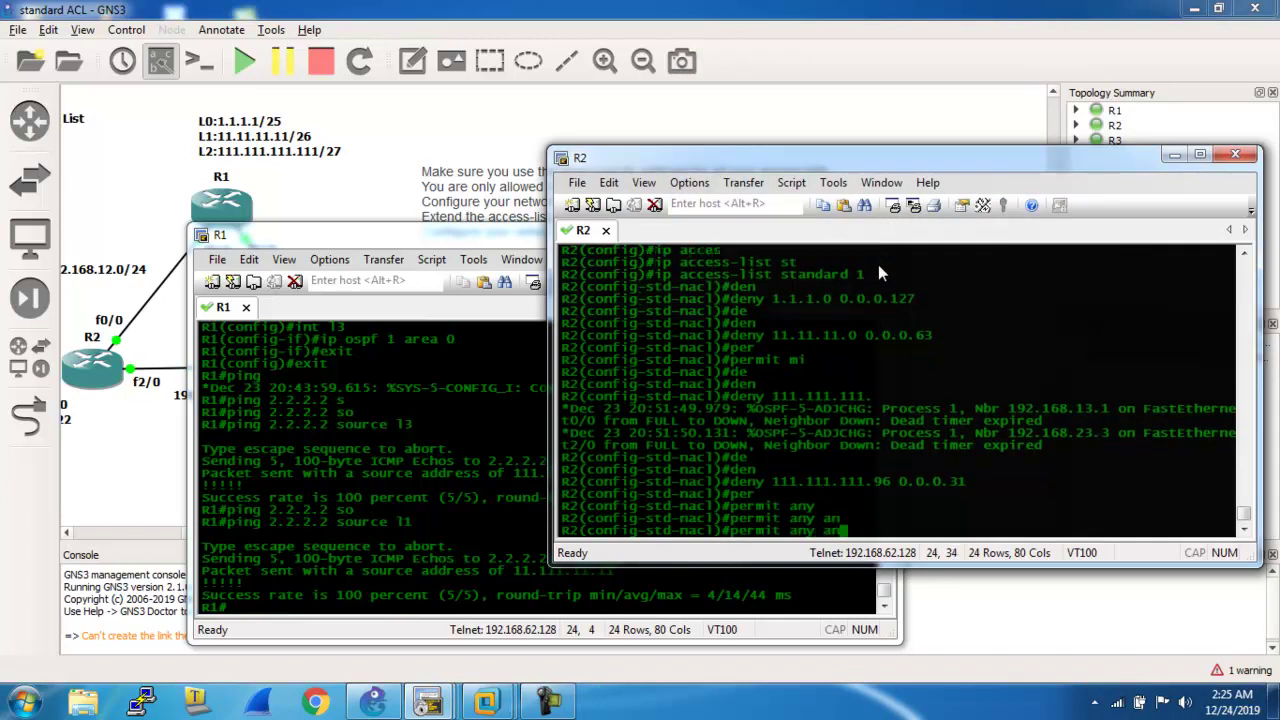
pyautogui.press('Tab')
pyautogui.press('Return')
# Add a permit any entry at the end of access list 1 and exit configuration mode on R2.
pyautogui.press('Up')
pyautogui.press('BackSpace')
pyautogui.press('BackSpace')
pyautogui.press('BackSpace')
pyautogui.press('Return')
pyautogui.write('ext')
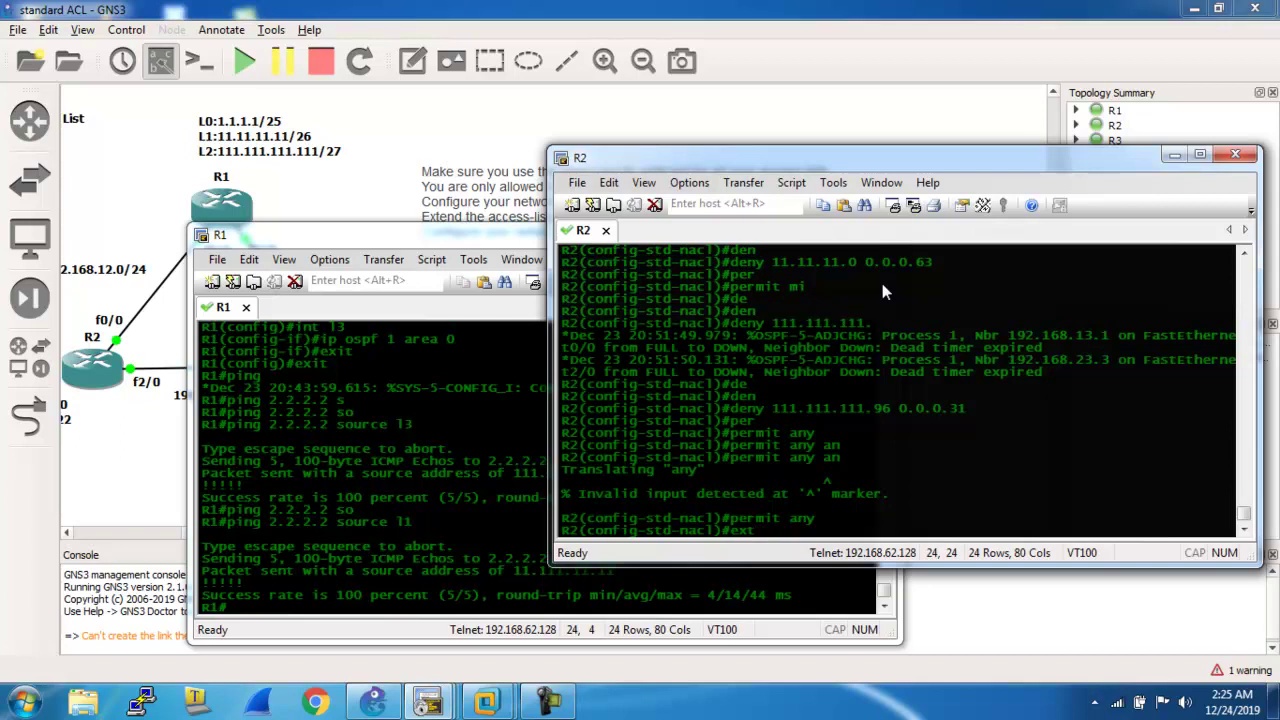
pyautogui.press('BackSpace')
pyautogui.write('it')
pyautogui.press('Return')
pyautogui.write('exit')
pyautogui.press('Return')
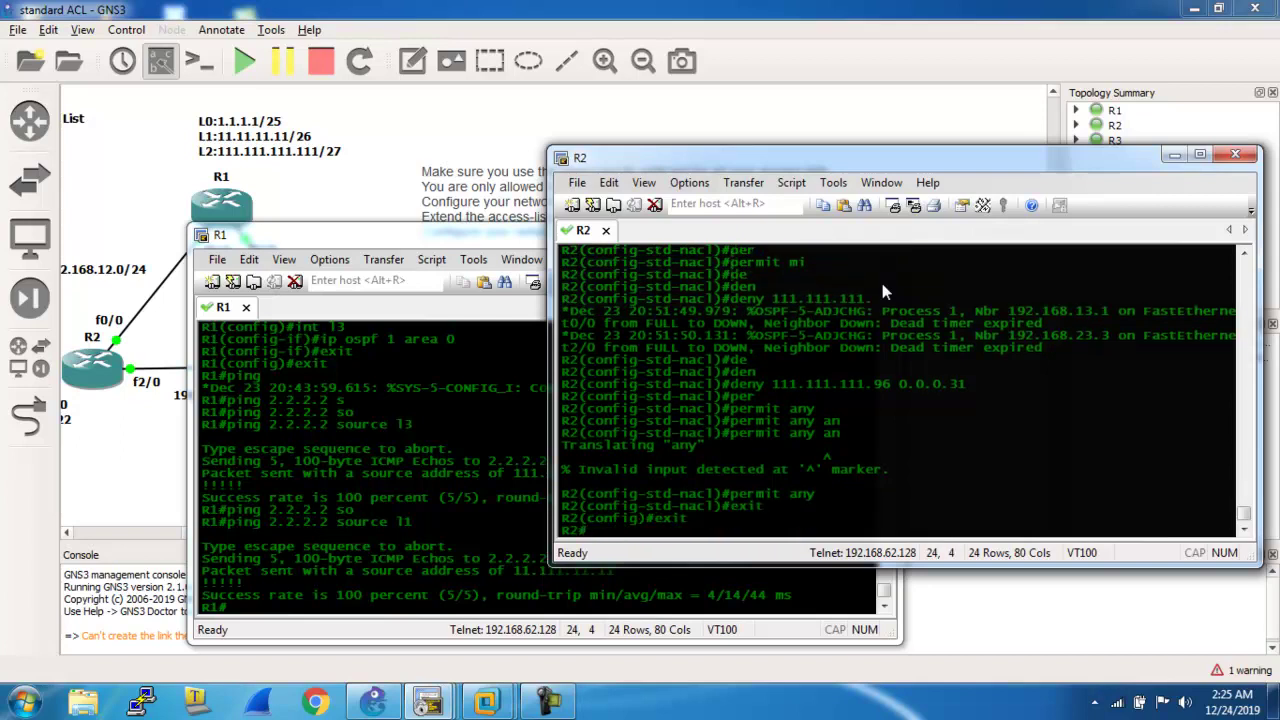
# Save R2's running configuration with the wr command.
pyautogui.write('show')
pyautogui.press('BackSpace')
pyautogui.press('BackSpace')
pyautogui.press('BackSpace')
pyautogui.press('BackSpace')
pyautogui.write('wr')
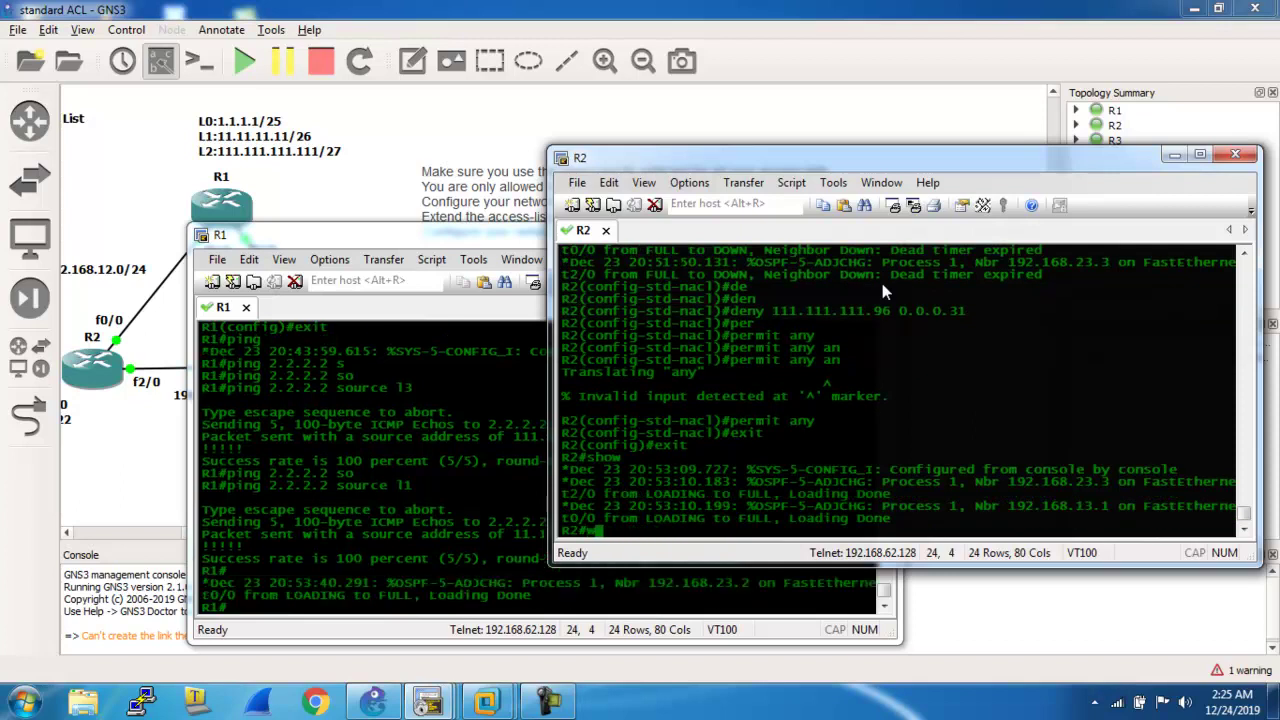
pyautogui.press('Return')
pyautogui.press('Return')
pyautogui.press('Return')
pyautogui.press('Return')
pyautogui.press('Return')
pyautogui.press('Return')
pyautogui.press('Return')
pyautogui.press('Return')
pyautogui.press('Return')
pyautogui.press('Return')
pyautogui.press('Return')
pyautogui.press('Return')
pyautogui.press('Return')
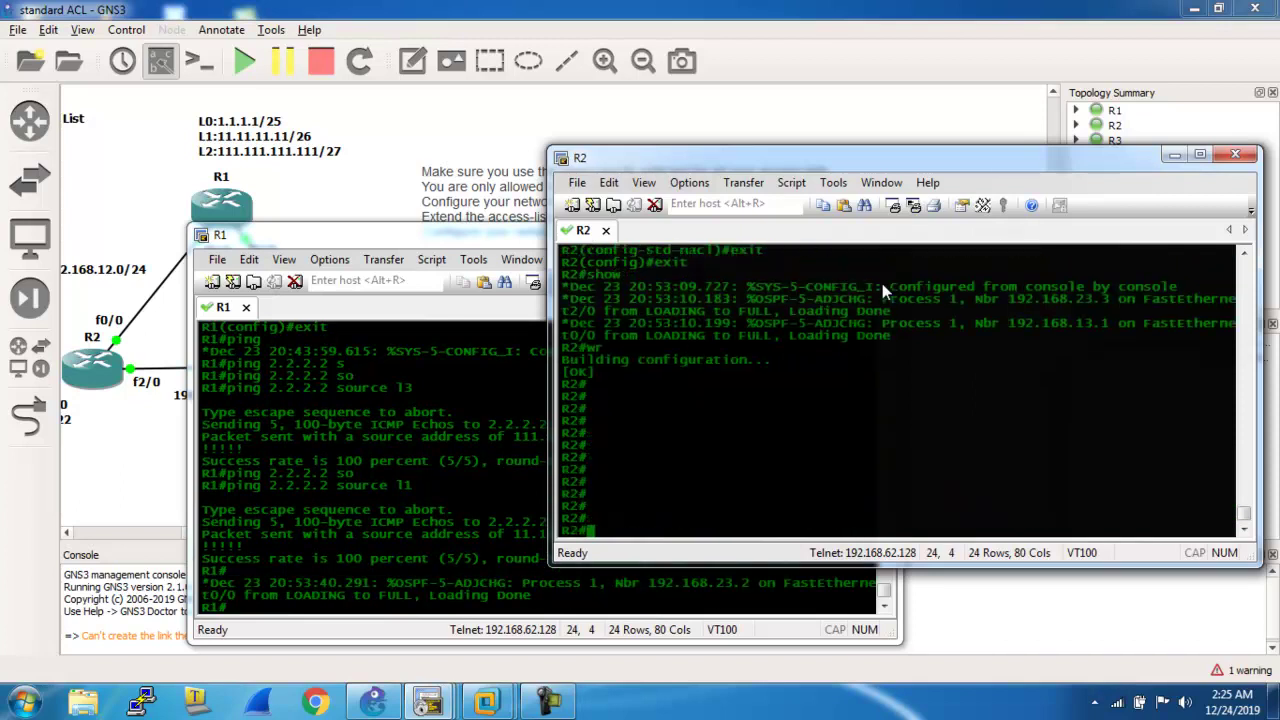
# Switch to R1's terminal and ping 2.2.2.2 without a source, plus once sourced from loopback l0.
pyautogui.click(324, 230)
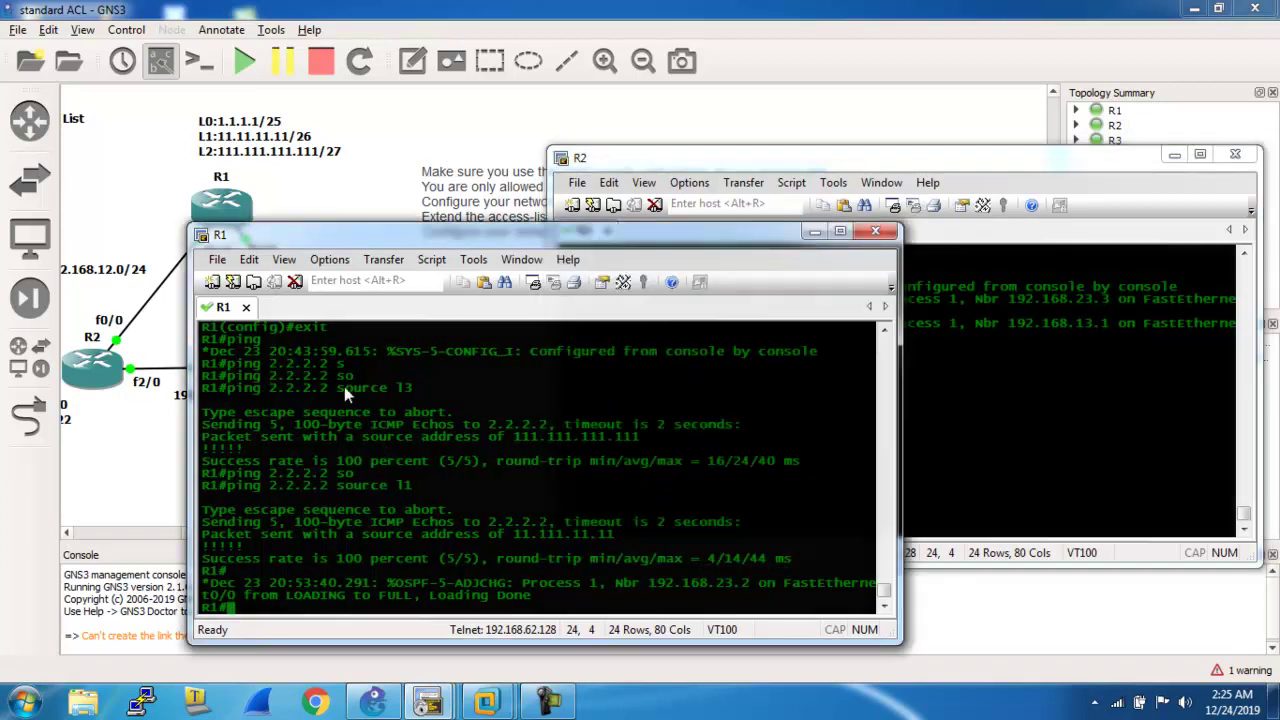
pyautogui.moveTo(327, 241); pyautogui.dragTo(583, 140)
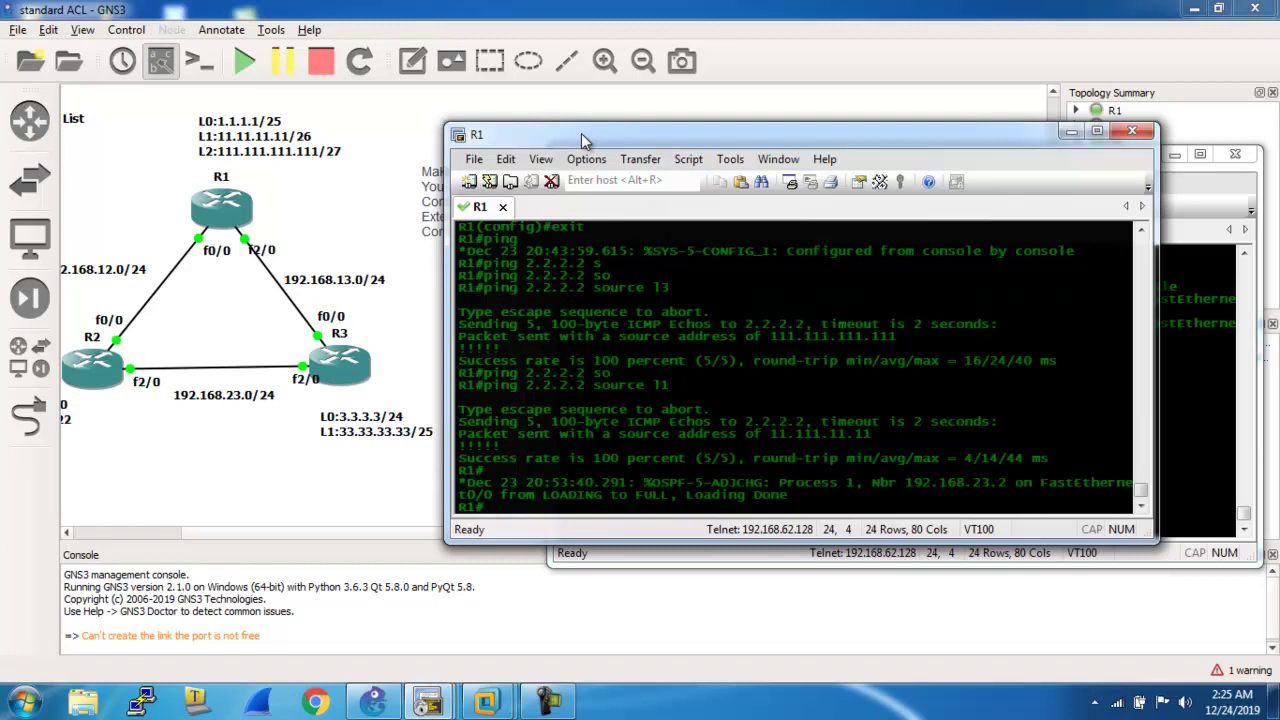
pyautogui.write('ping 2.2.2.2')
pyautogui.press('Return')
pyautogui.write('ping')
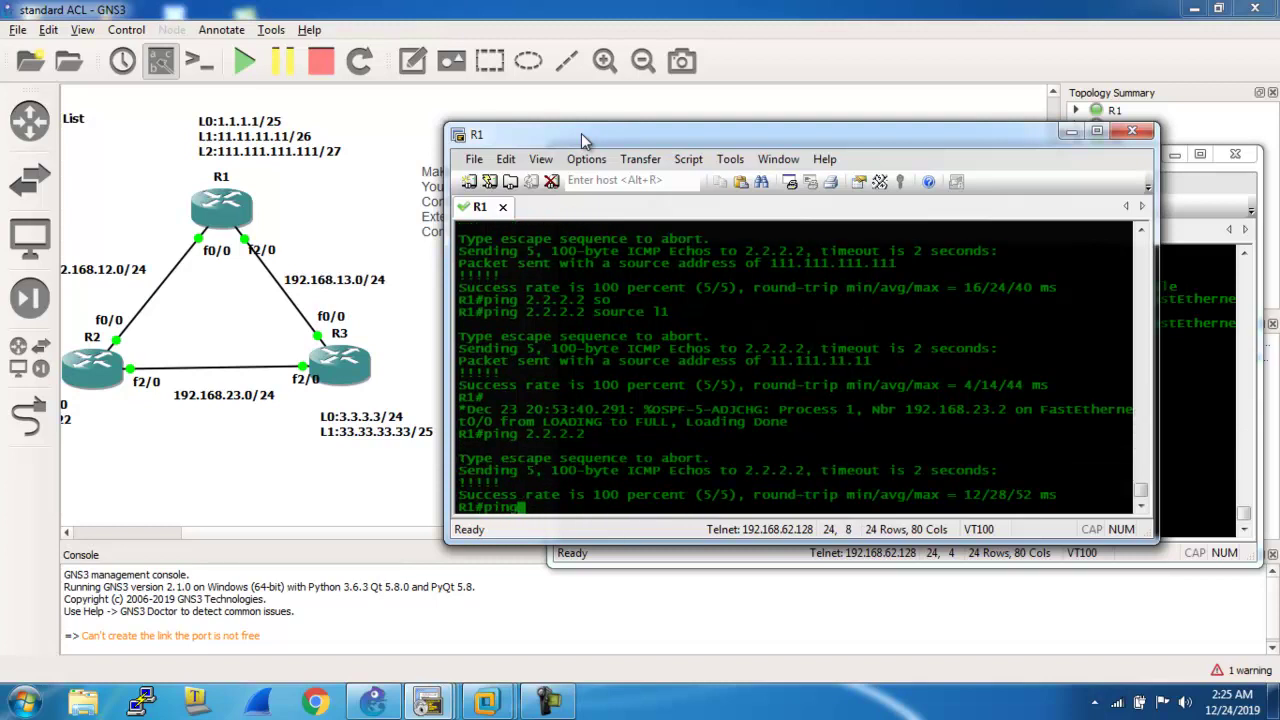
pyautogui.write(' 2.2.2.2 so')
pyautogui.press('Tab')
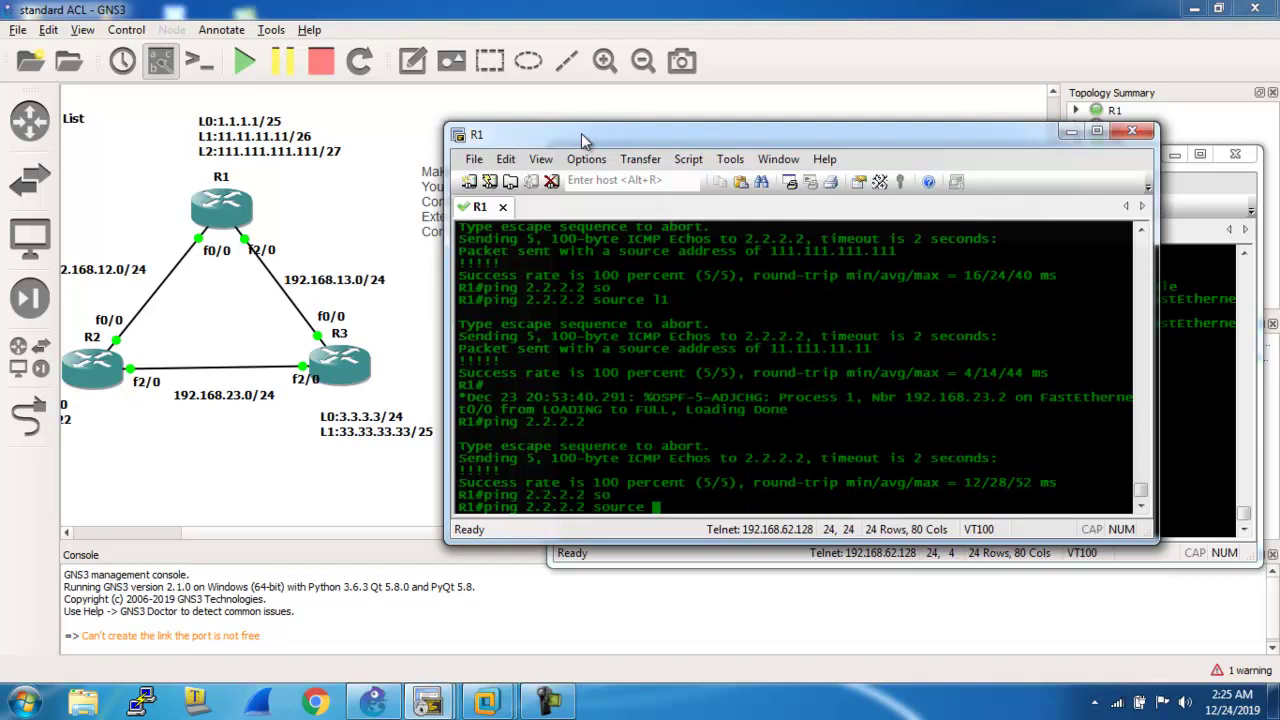
pyautogui.write('l10')
pyautogui.press('Return')
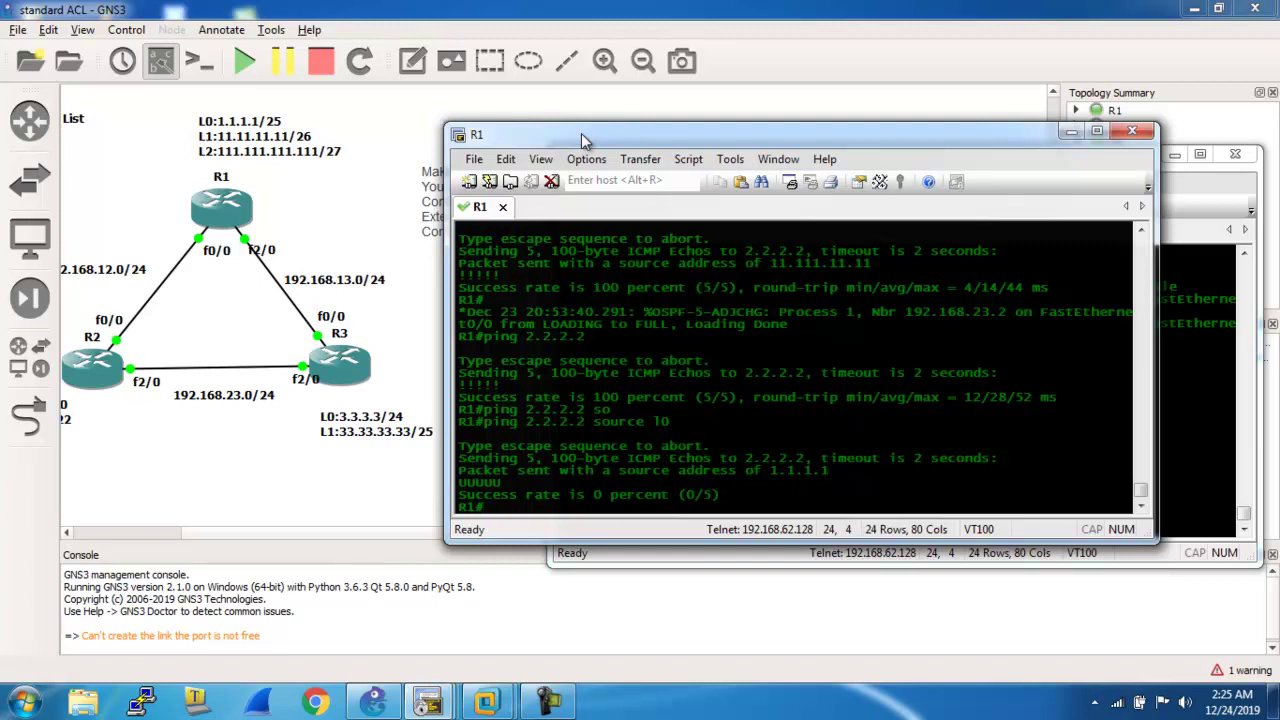
# Ping 2.2.2.2 from R1 sourced from loopback l1 and again sourced from l3.
pyautogui.write('ping 2.2.2.2 so')
pyautogui.press('Tab')
pyautogui.write('l1')
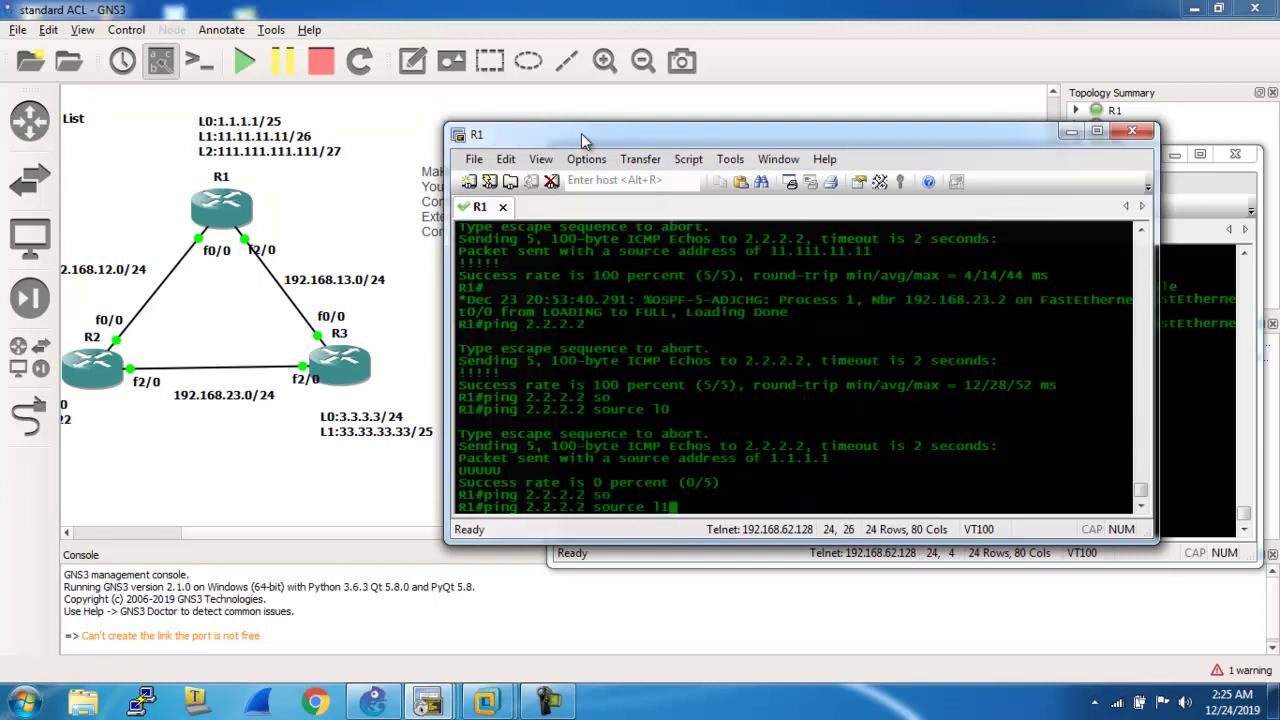
pyautogui.press('Return')
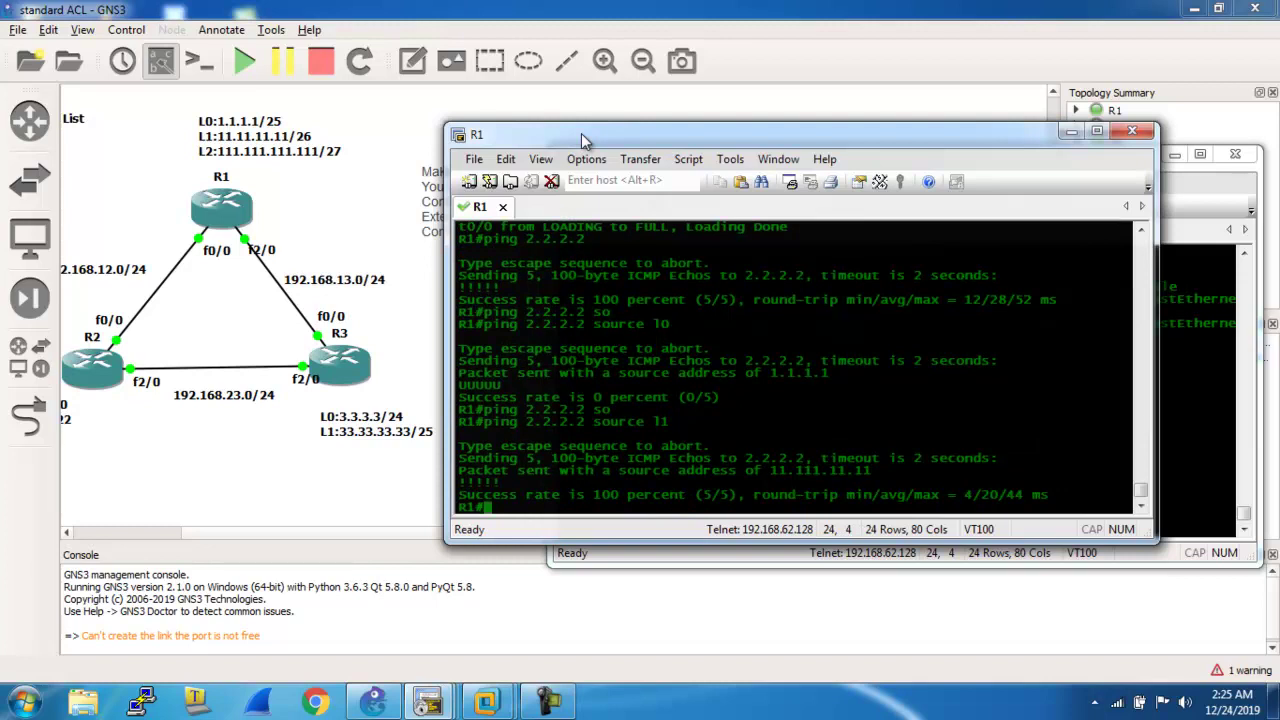
pyautogui.press('Up')
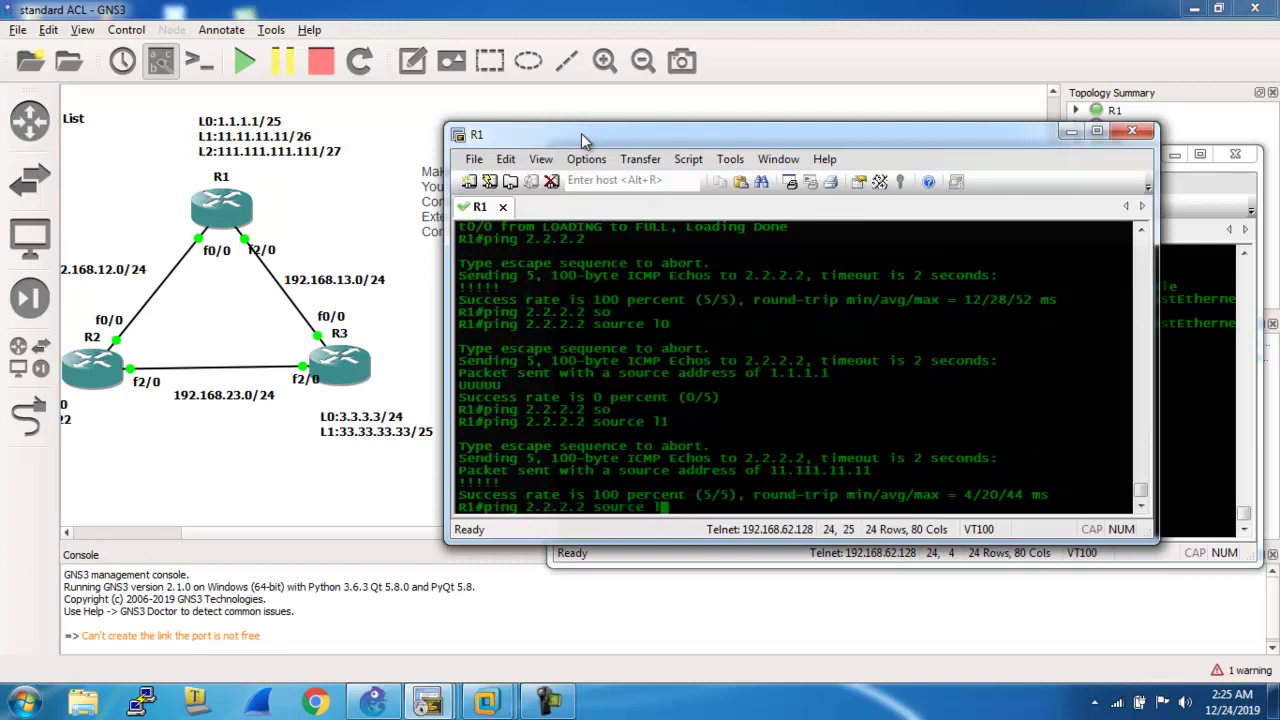
pyautogui.write('3')
pyautogui.press('Return')
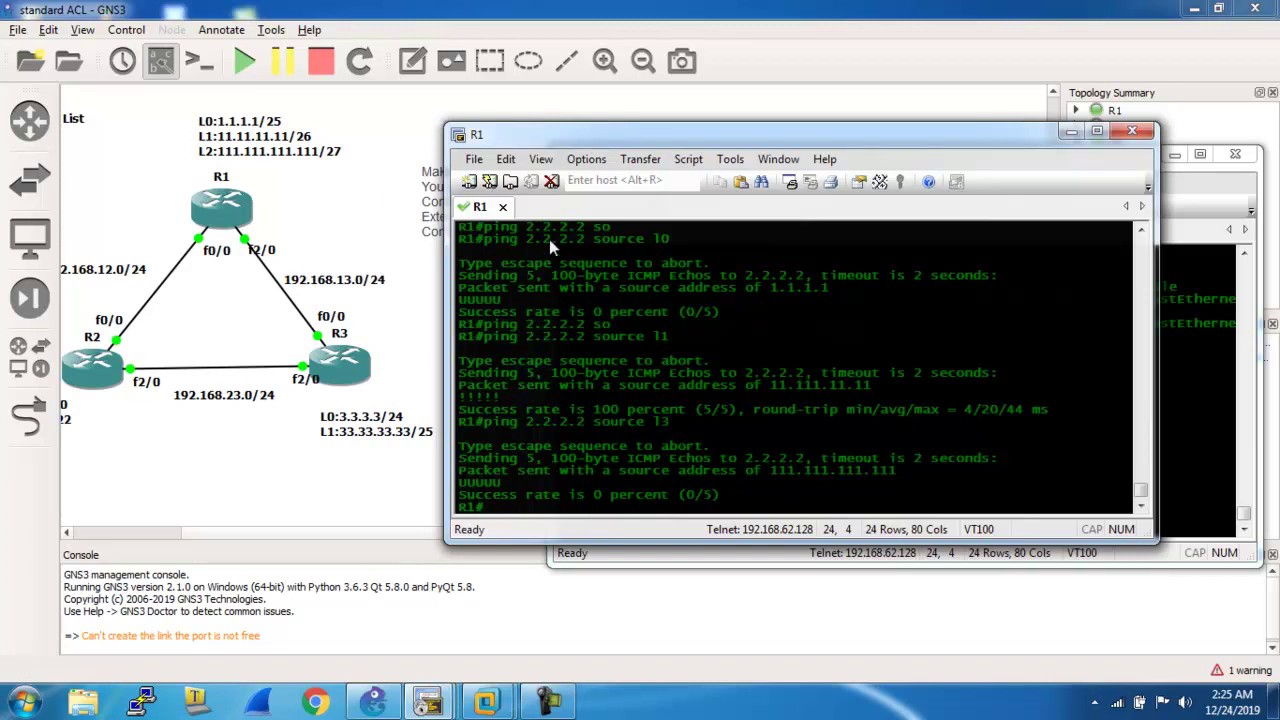
# Show R1's brief IP interface summary to check the loopback addresses.
pyautogui.moveTo(660, 147); pyautogui.dragTo(538, 565)
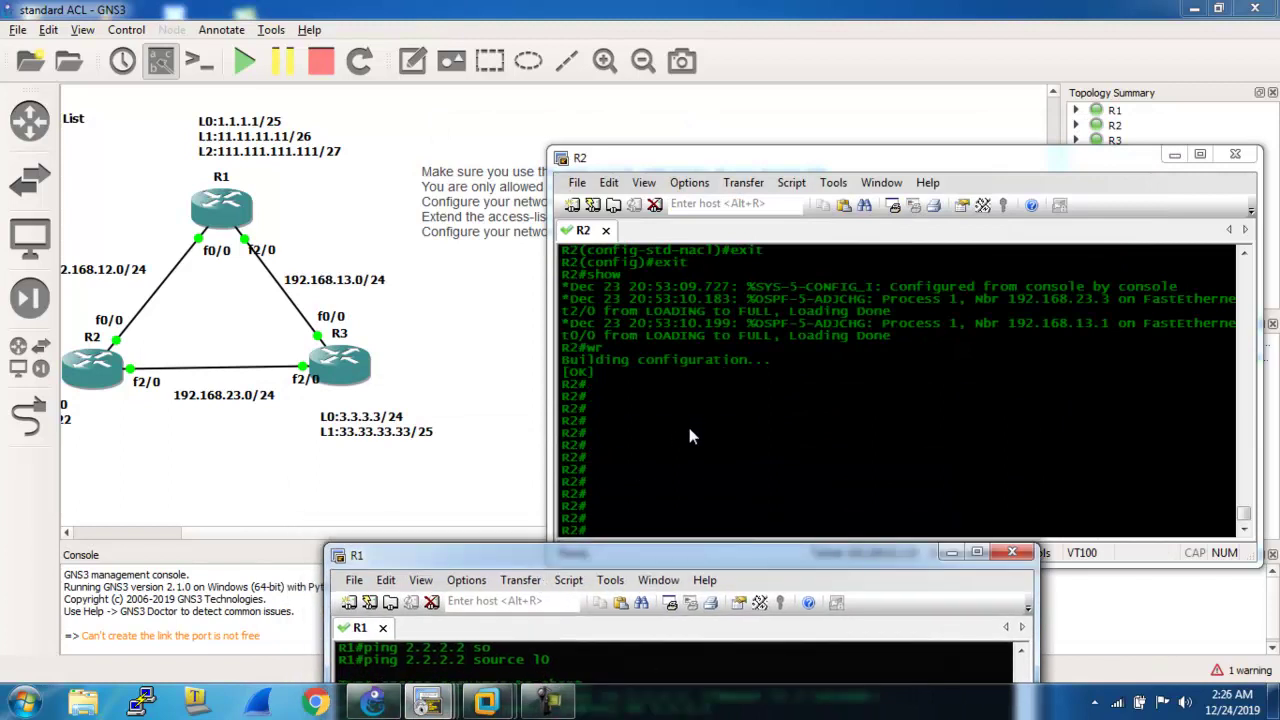
pyautogui.moveTo(555, 563); pyautogui.dragTo(638, 205)
pyautogui.write('show ip in t')
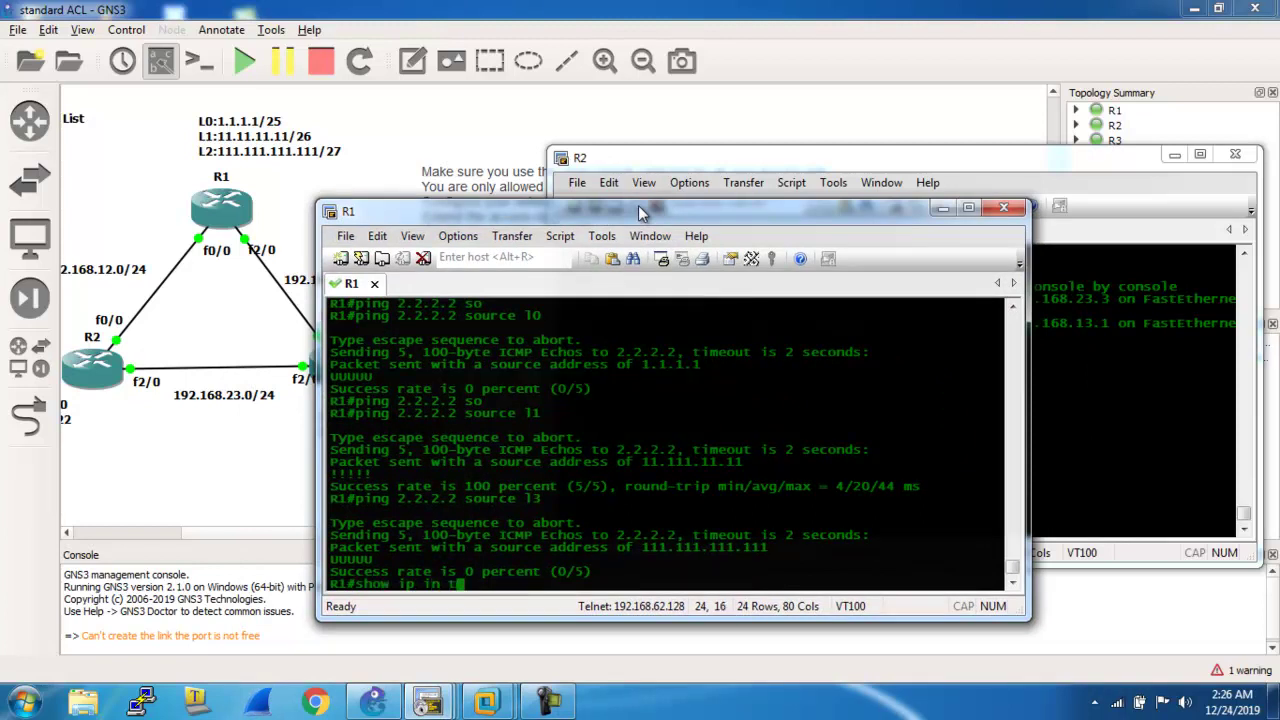
pyautogui.write('br')
pyautogui.press('Return')
pyautogui.write('show ip int ')
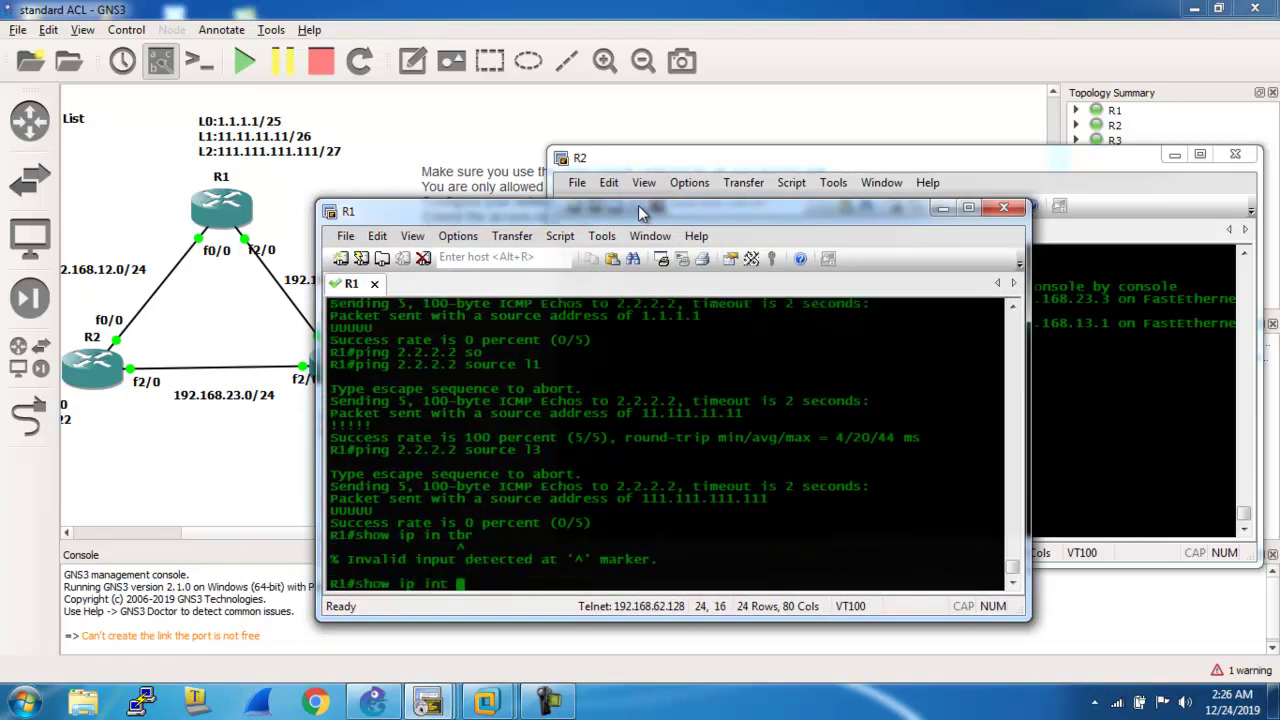
pyautogui.write('br')
pyautogui.press('Return')
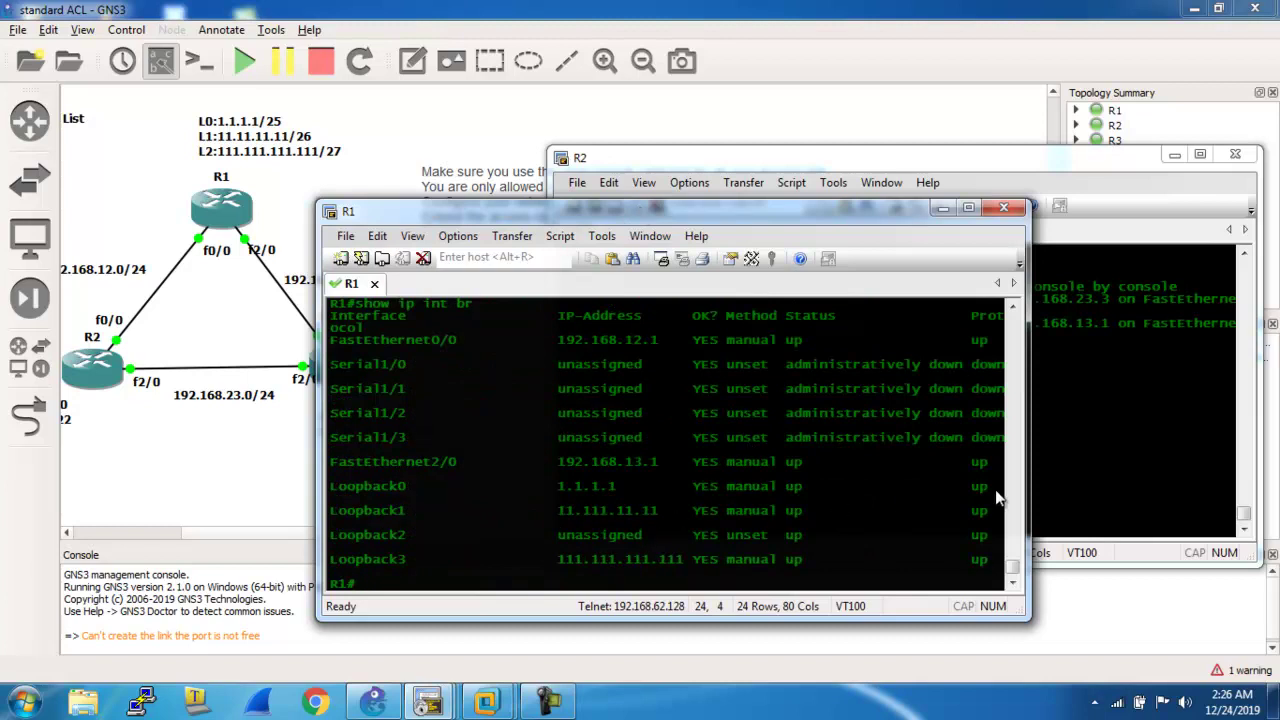
# Switch to R2's terminal and show its access lists to check the match counters of each entry.
pyautogui.click(1081, 425)
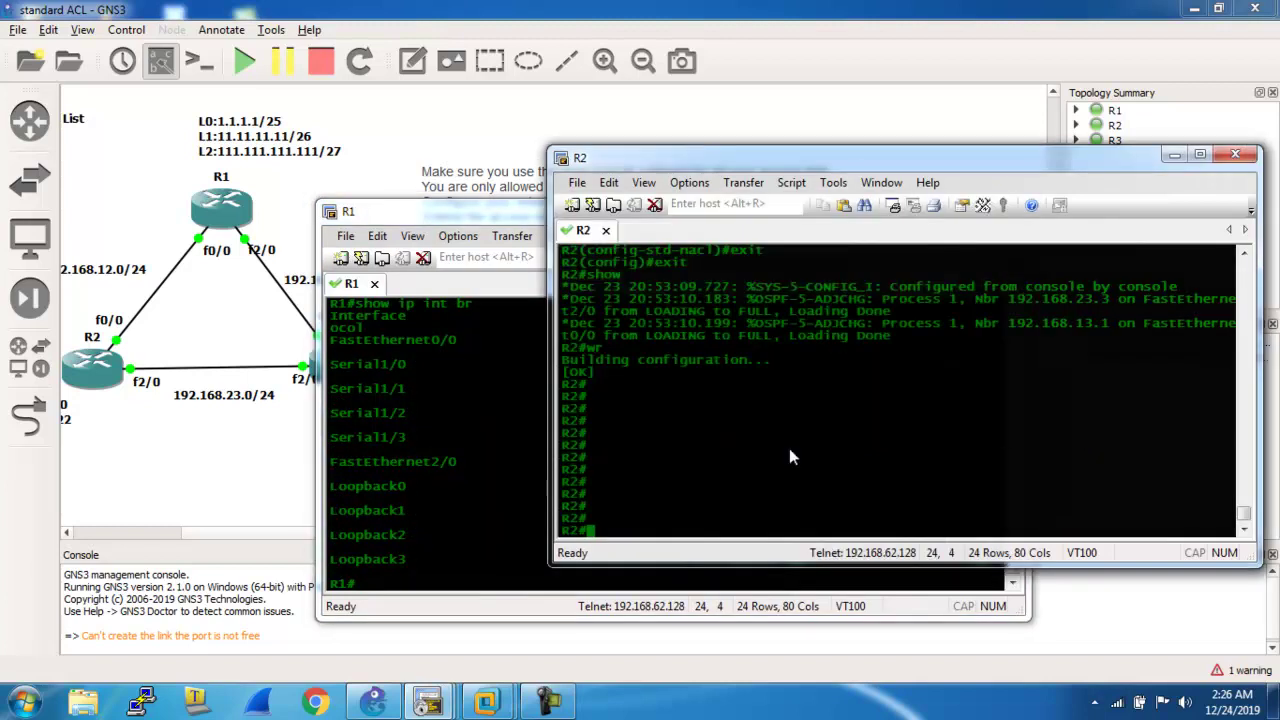
pyautogui.write('show acc')
pyautogui.press('Tab')
pyautogui.write('e')
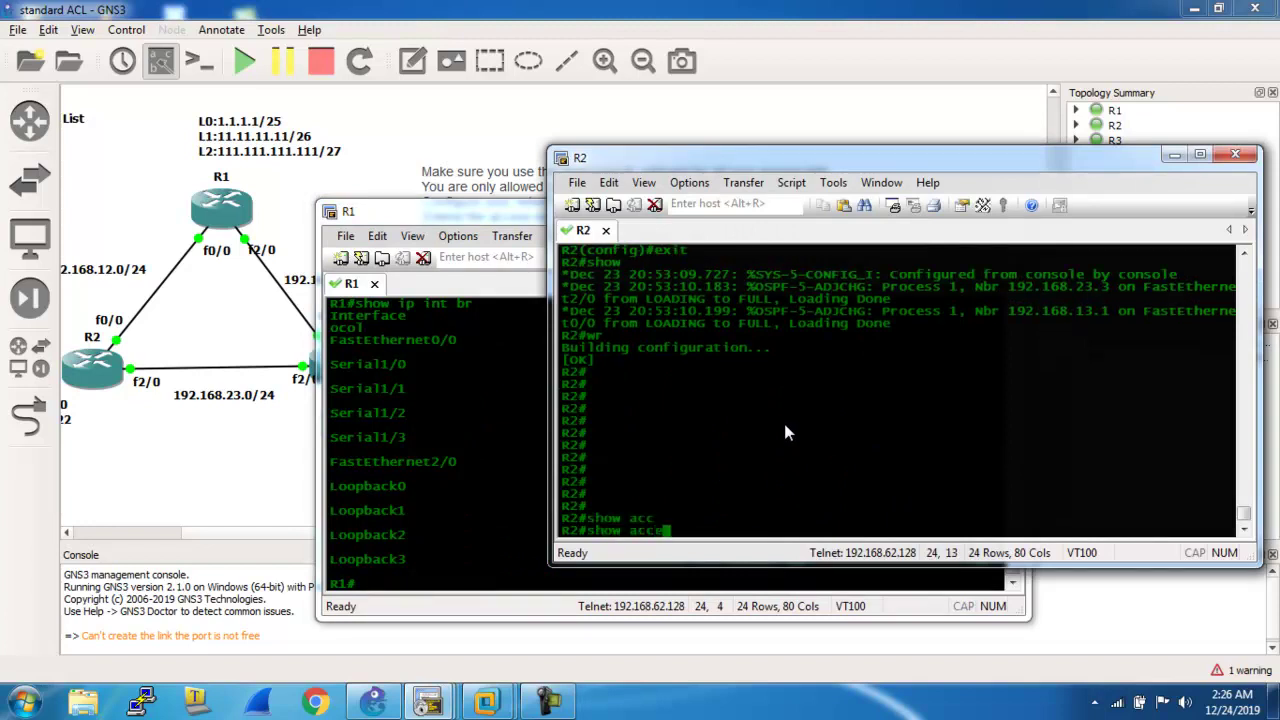
pyautogui.press('Tab')
pyautogui.write('li')
pyautogui.press('Tab')
pyautogui.press('Return')
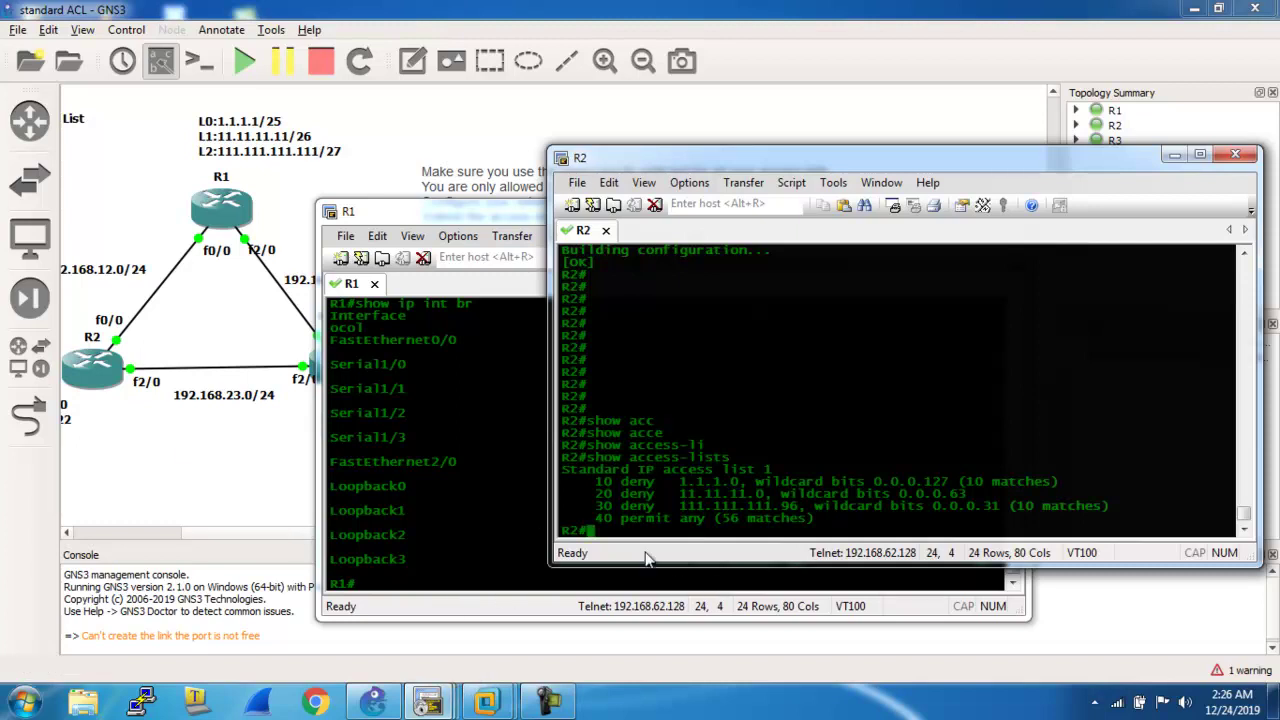
pyautogui.click(408, 550)
pyautogui.press('Up')
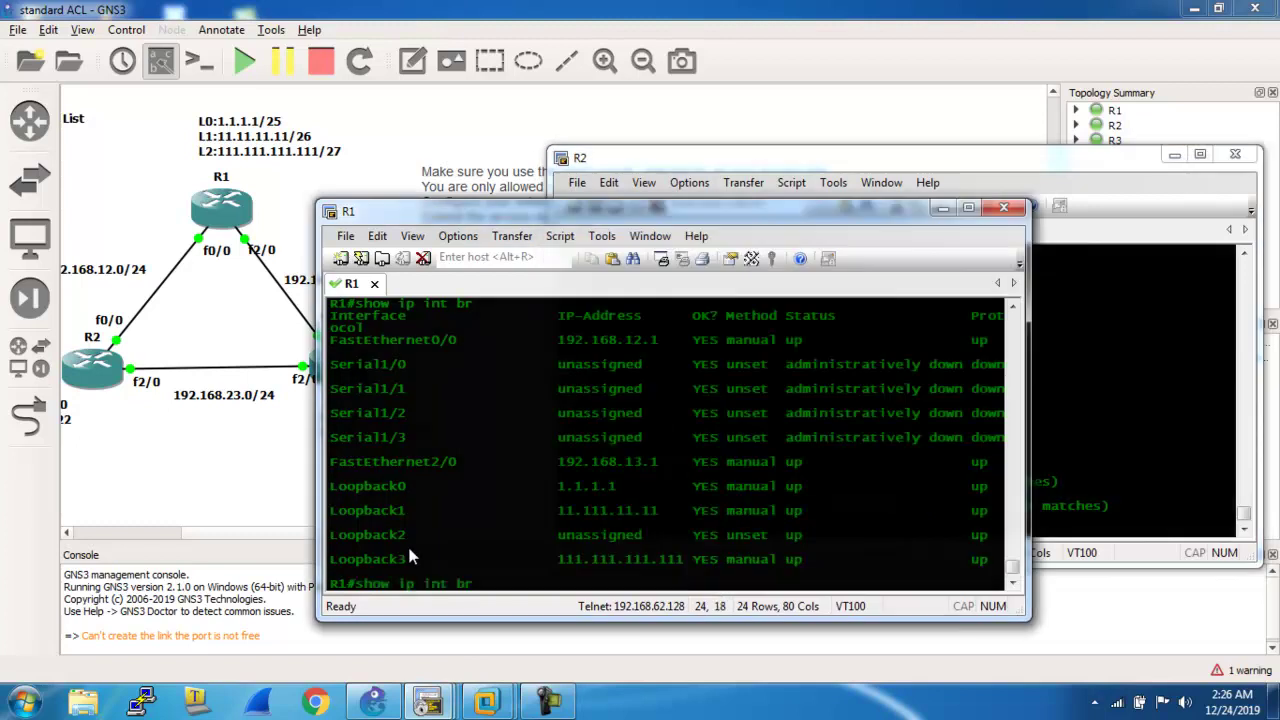
pyautogui.press('BackSpace')
pyautogui.press('BackSpace')
pyautogui.press('BackSpace')
pyautogui.press('BackSpace')
pyautogui.press('BackSpace')
pyautogui.press('BackSpace')
pyautogui.press('BackSpace')
pyautogui.press('BackSpace')
pyautogui.press('BackSpace')
pyautogui.press('BackSpace')
pyautogui.press('BackSpace')
pyautogui.press('BackSpace')
pyautogui.press('BackSpace')
pyautogui.press('BackSpace')
pyautogui.write('ping')
pyautogui.press('BackSpace')
pyautogui.press('BackSpace')
pyautogui.press('BackSpace')
pyautogui.press('BackSpace')
pyautogui.press('BackSpace')
# Place the R1 and R2 terminals side by side and compare Loopback1's address with entry 20 of access list 1.
pyautogui.moveTo(578, 511); pyautogui.dragTo(659, 515)
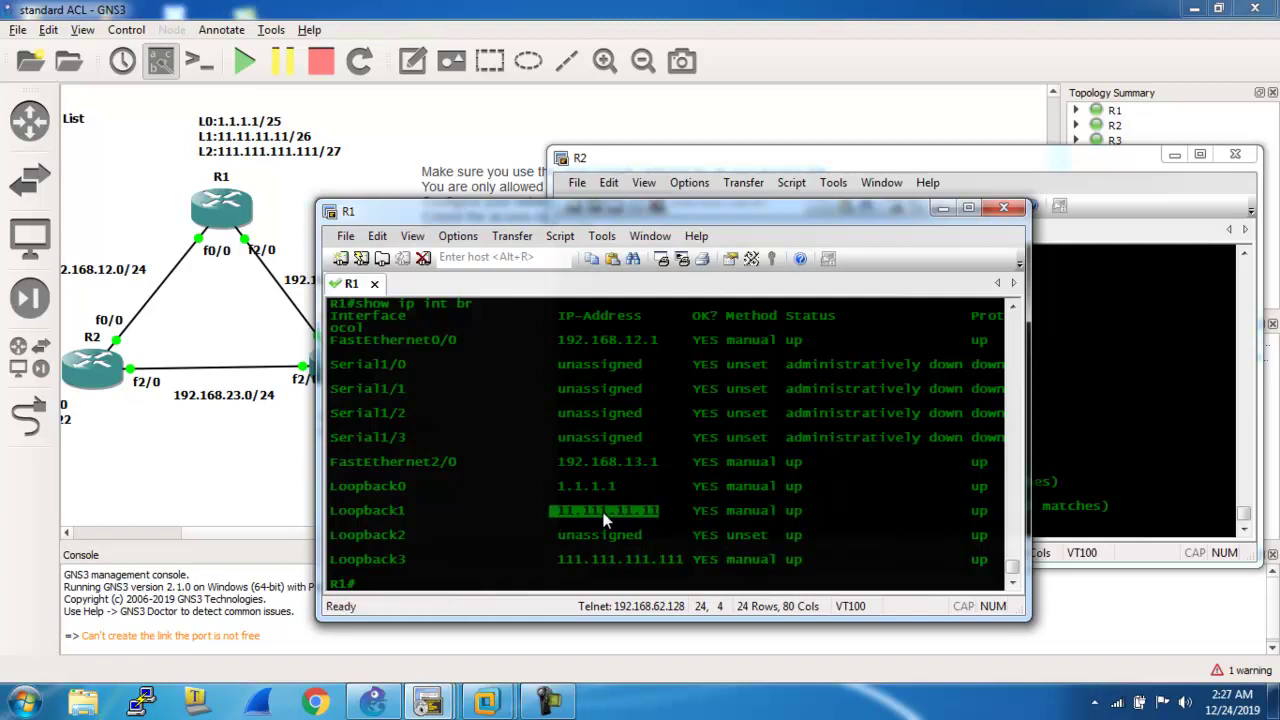
pyautogui.click(610, 511)
pyautogui.moveTo(715, 211); pyautogui.dragTo(409, 219)
pyautogui.moveTo(699, 162); pyautogui.dragTo(833, 173)
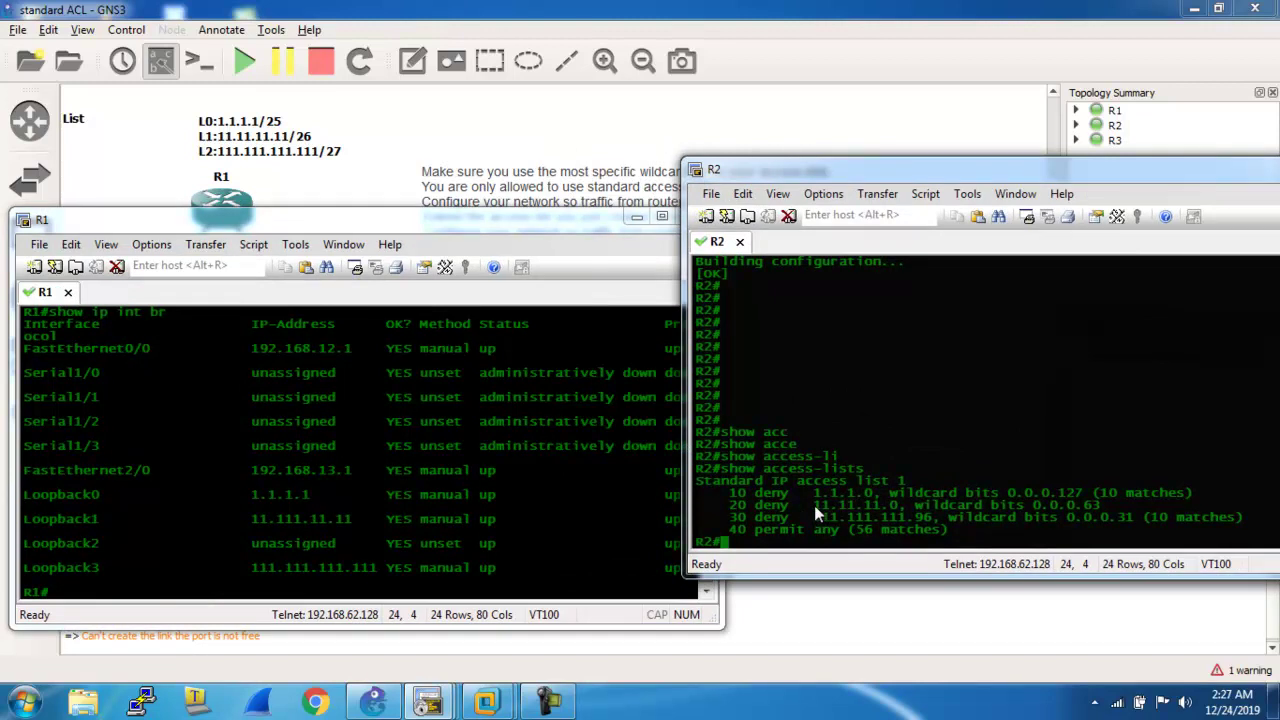
pyautogui.moveTo(814, 505); pyautogui.dragTo(906, 504)
# Return to R1's terminal and ping 2.2.2.2 twice with l1 as the source.
pyautogui.click(445, 493)
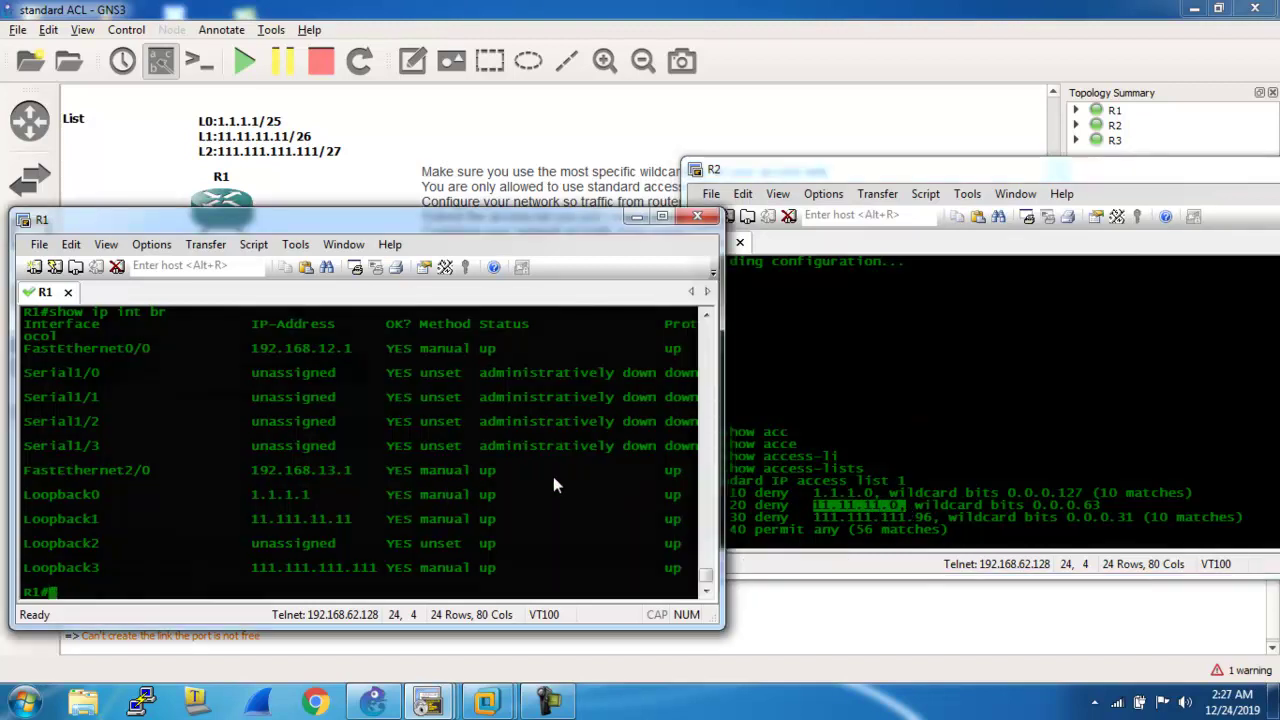
pyautogui.moveTo(445, 231); pyautogui.dragTo(891, 189)
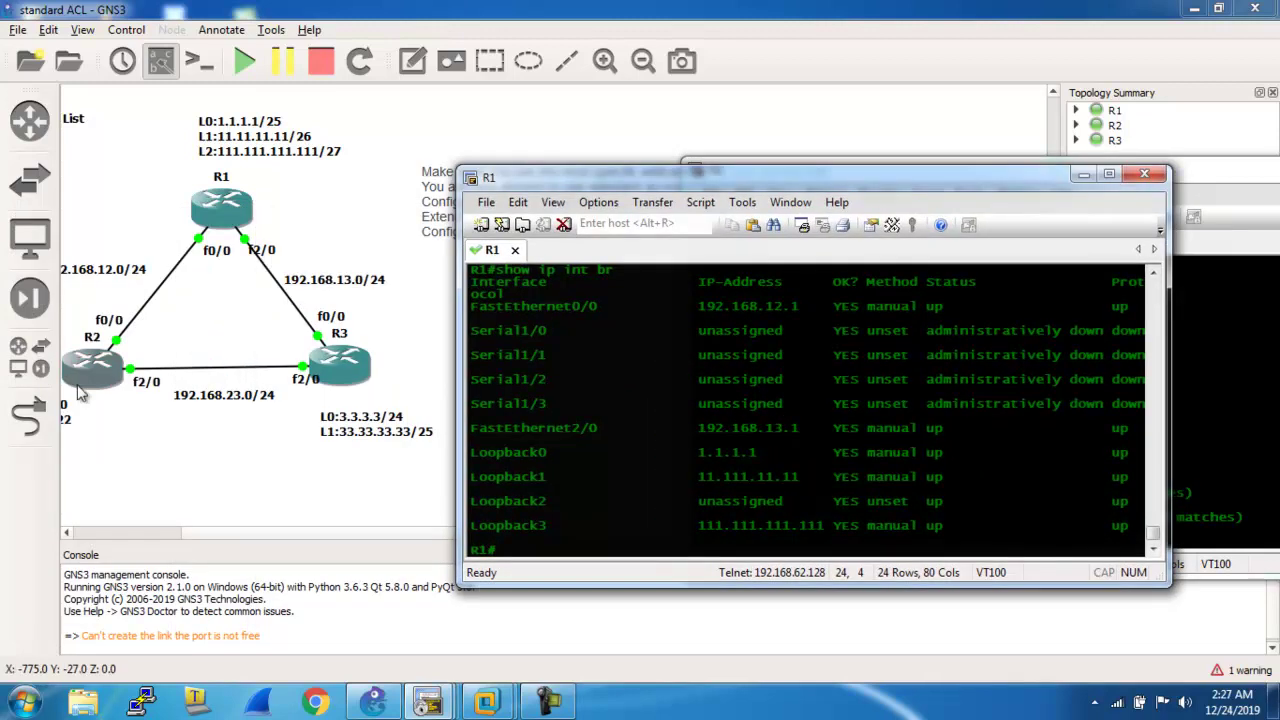
pyautogui.write('ping 2.2.2.2 source l3')
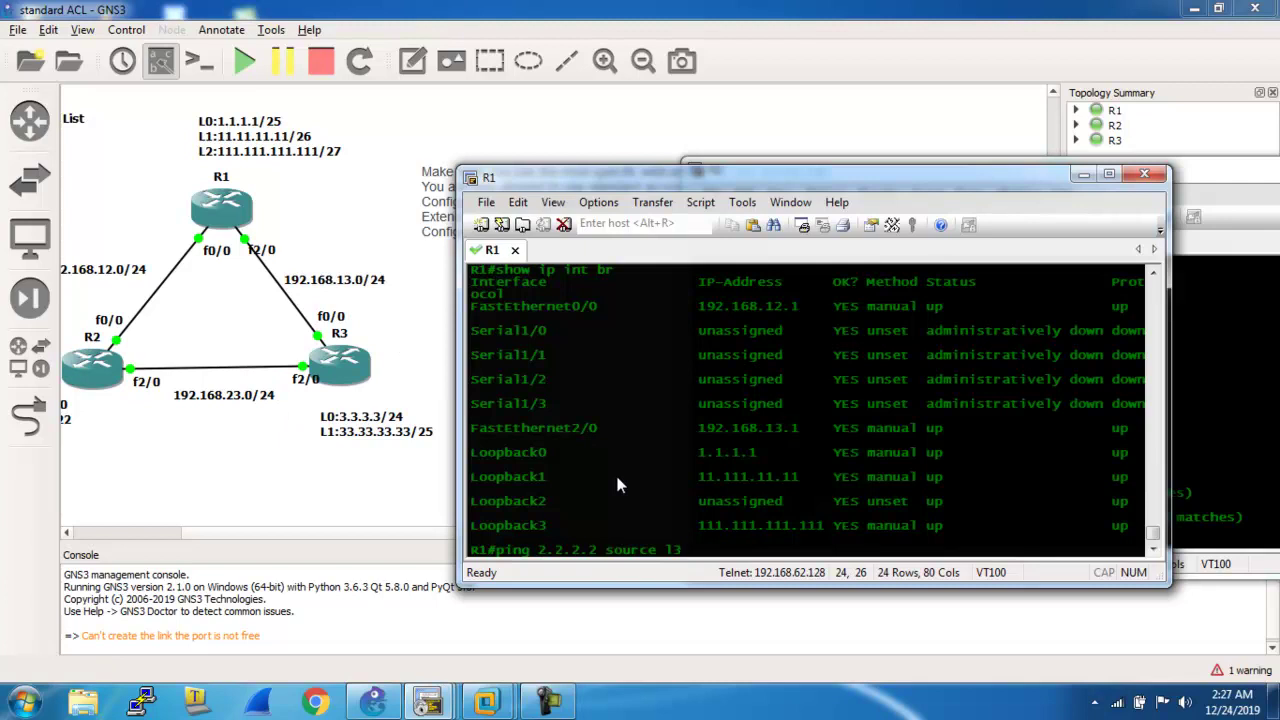
pyautogui.press('BackSpace')
pyautogui.write('1')
pyautogui.press('Return')
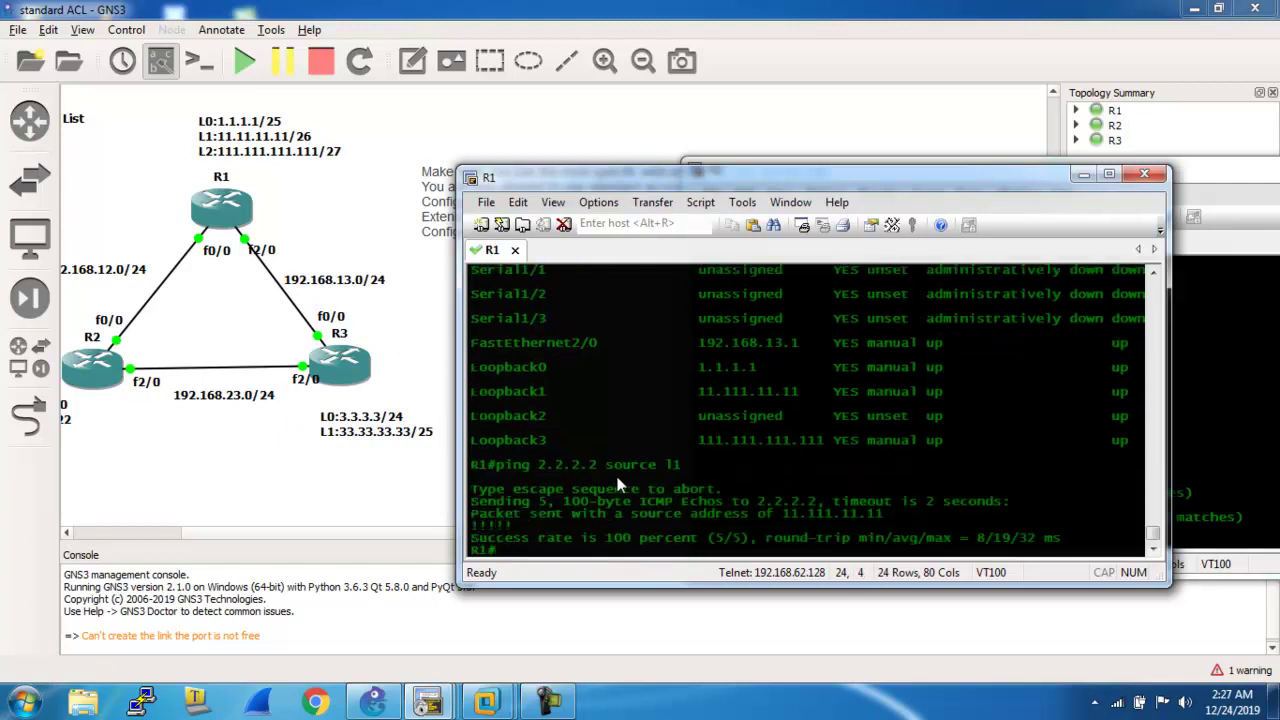
pyautogui.press('Up')
pyautogui.press('Return')
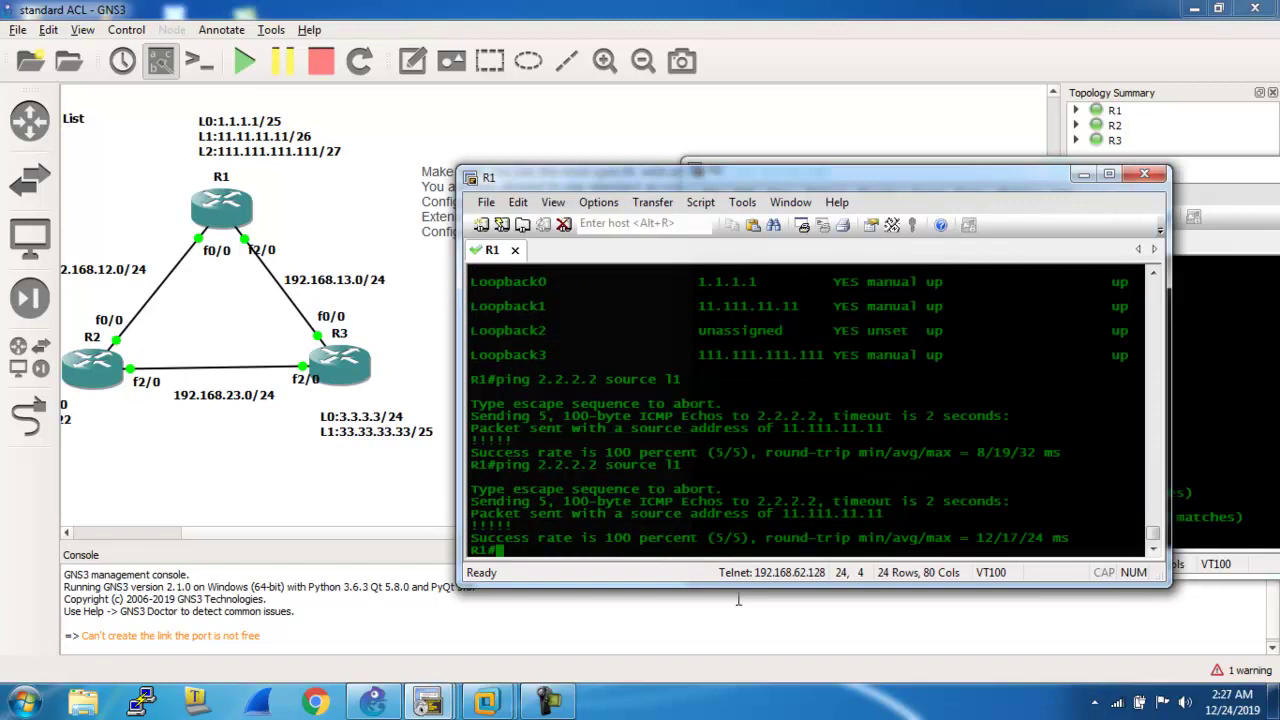
# Set R1's loopback 1 address to 11.11.11.11 with mask 255.255.255.192.
pyautogui.write('config t')
pyautogui.press('Return')
pyautogui.write('int l1')
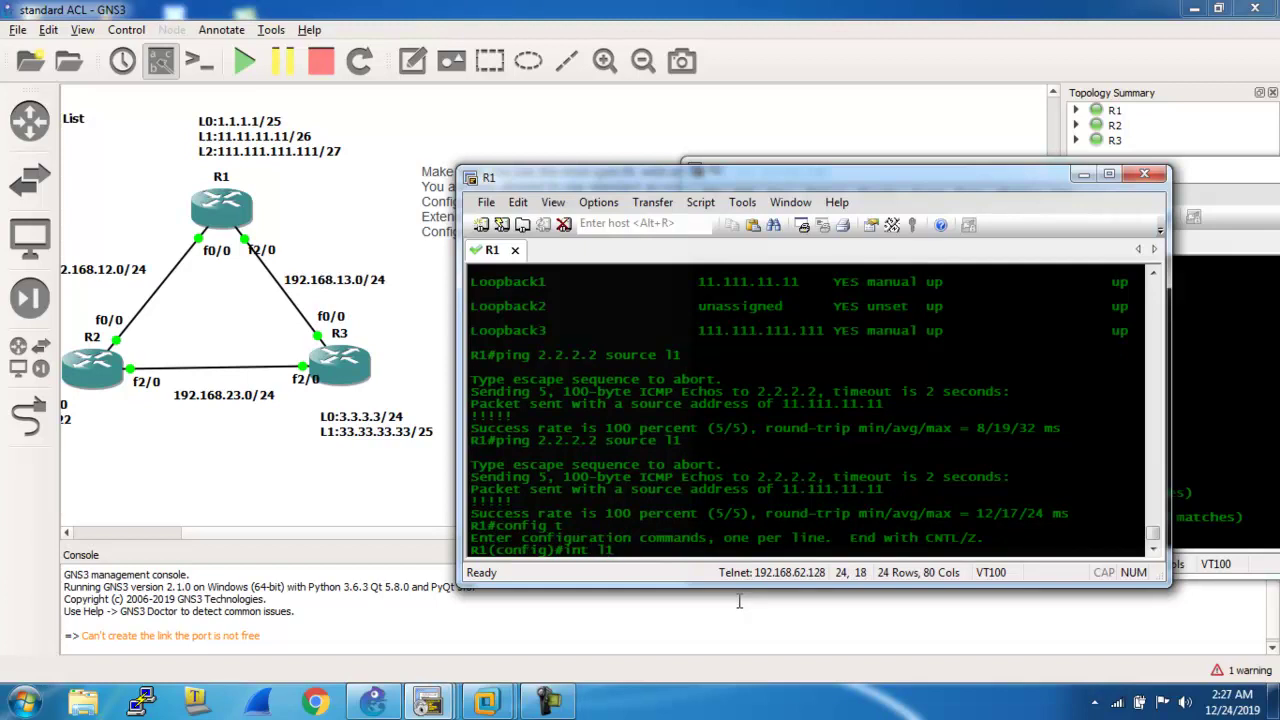
pyautogui.press('Return')
pyautogui.write('ip add 1')
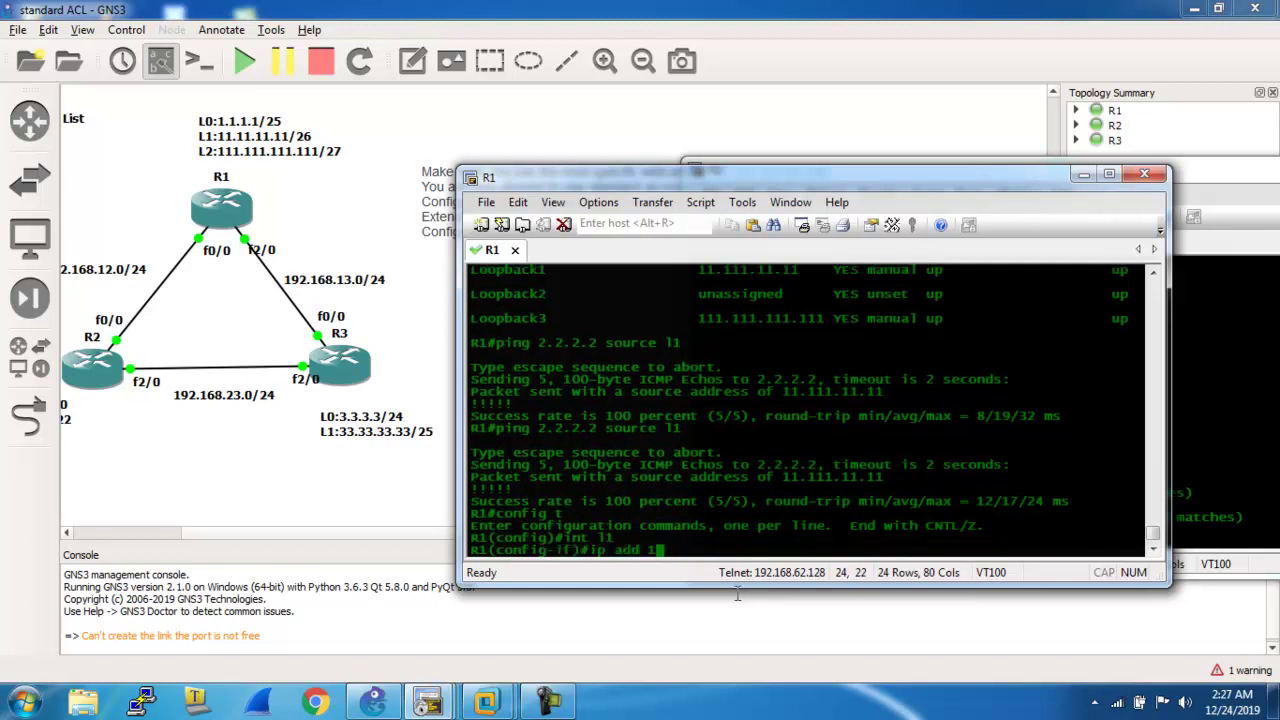
pyautogui.write('1.11.11.11 255.255.25')
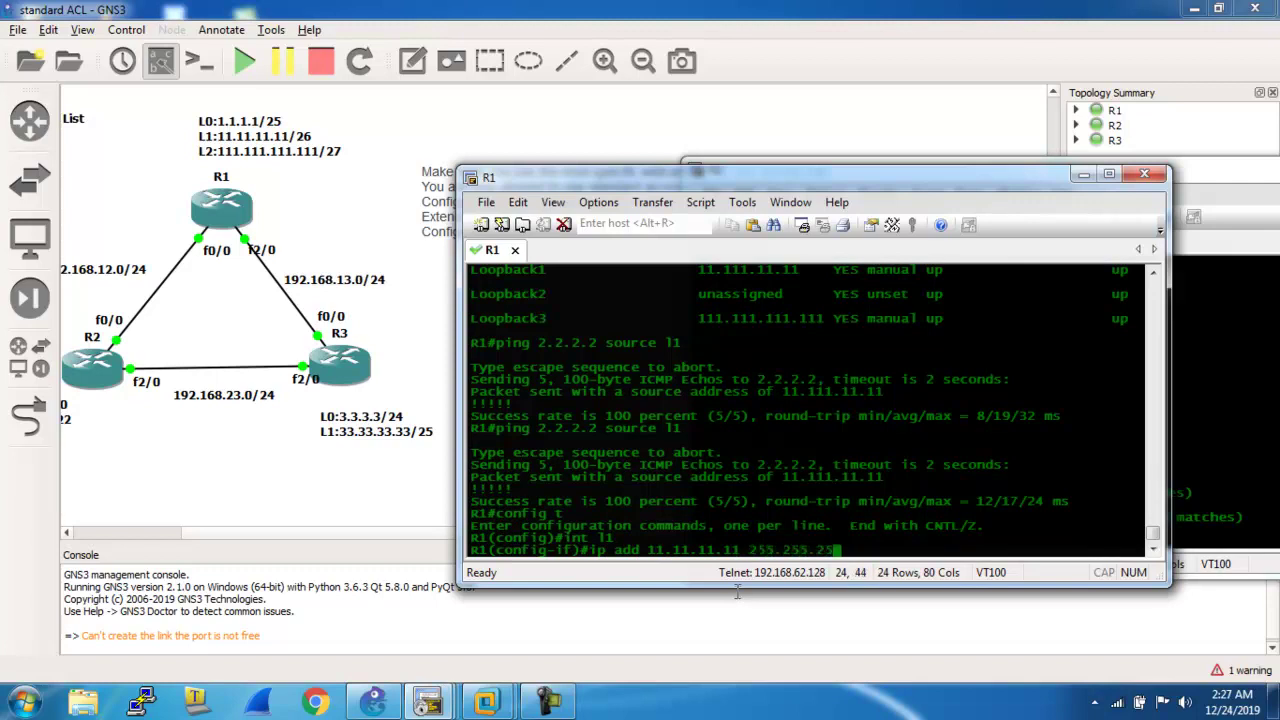
pyautogui.write('5.192')
pyautogui.press('Return')
# Exit configuration mode on R1 and save its running configuration with wr.
pyautogui.write('exit')
pyautogui.press('Return')
pyautogui.write('exit')
pyautogui.press('Return')
pyautogui.write('wr')
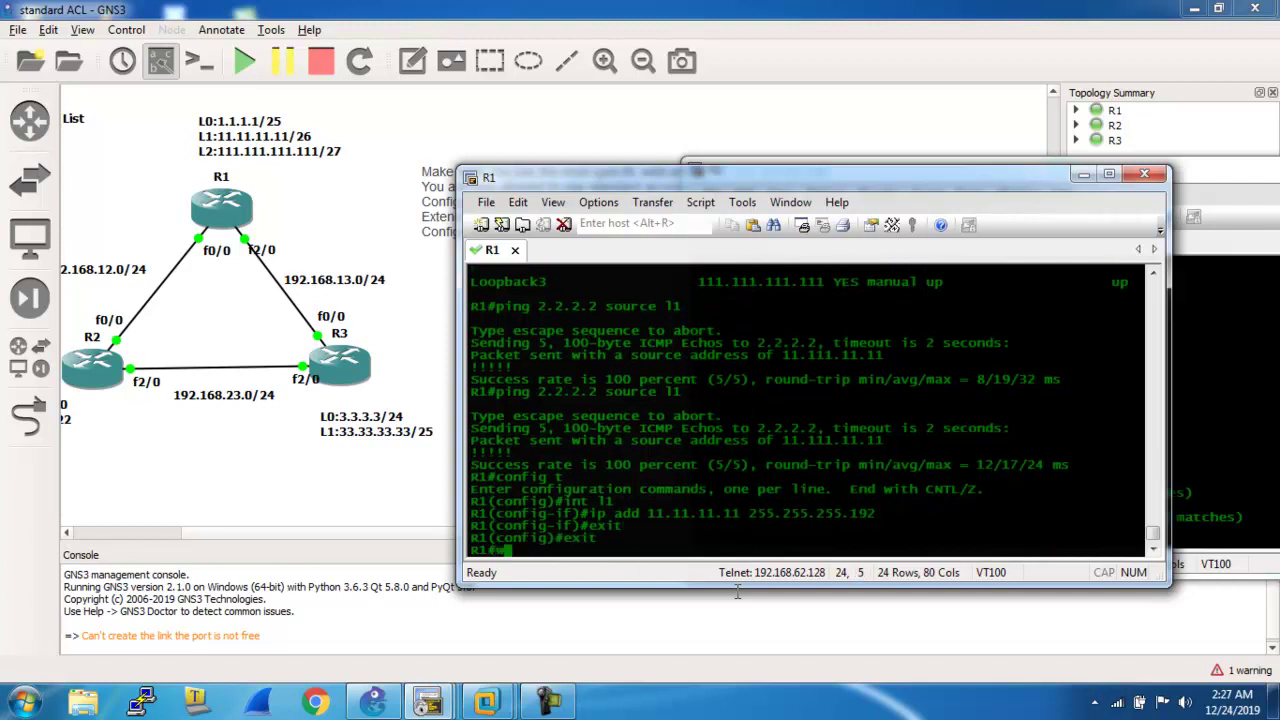
pyautogui.press('Return')
pyautogui.press('Return')
pyautogui.press('Return')
pyautogui.press('Return')
pyautogui.press('Return')
pyautogui.press('Return')
# Show R1's brief IP interface summary again to check Loopback1's new address.
pyautogui.write('show ')
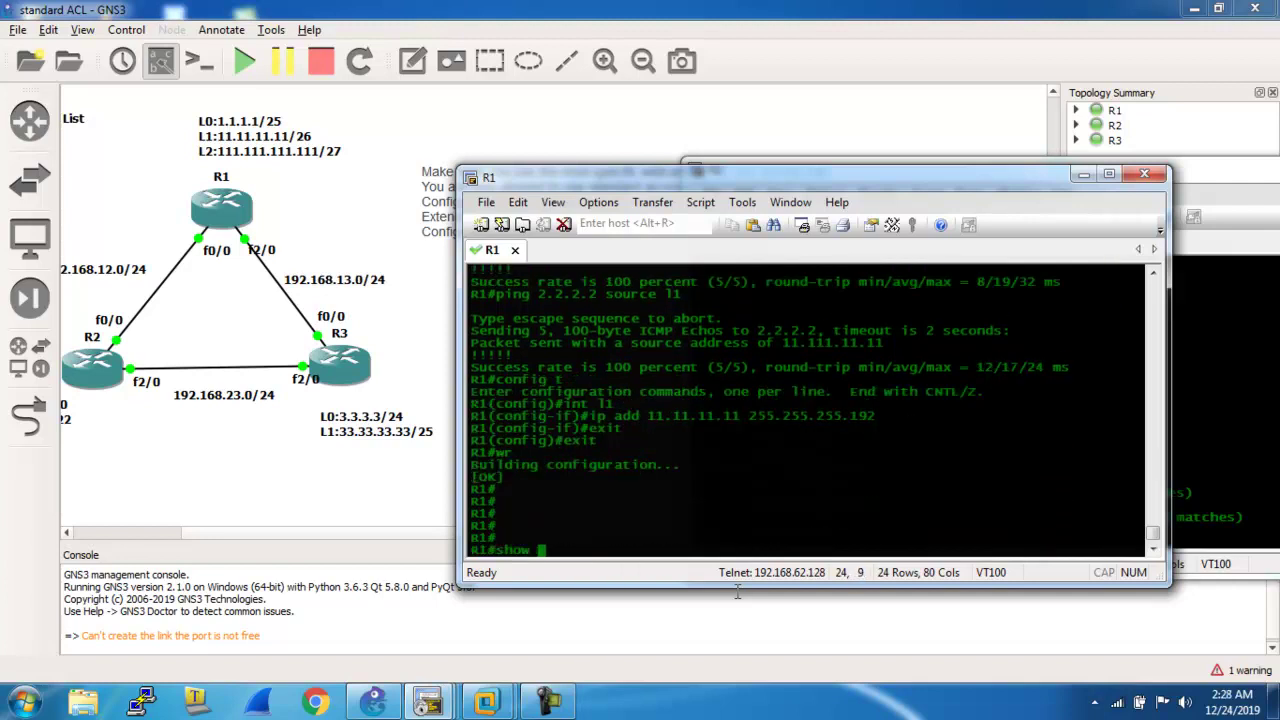
pyautogui.write('ip int br')
pyautogui.press('Return')
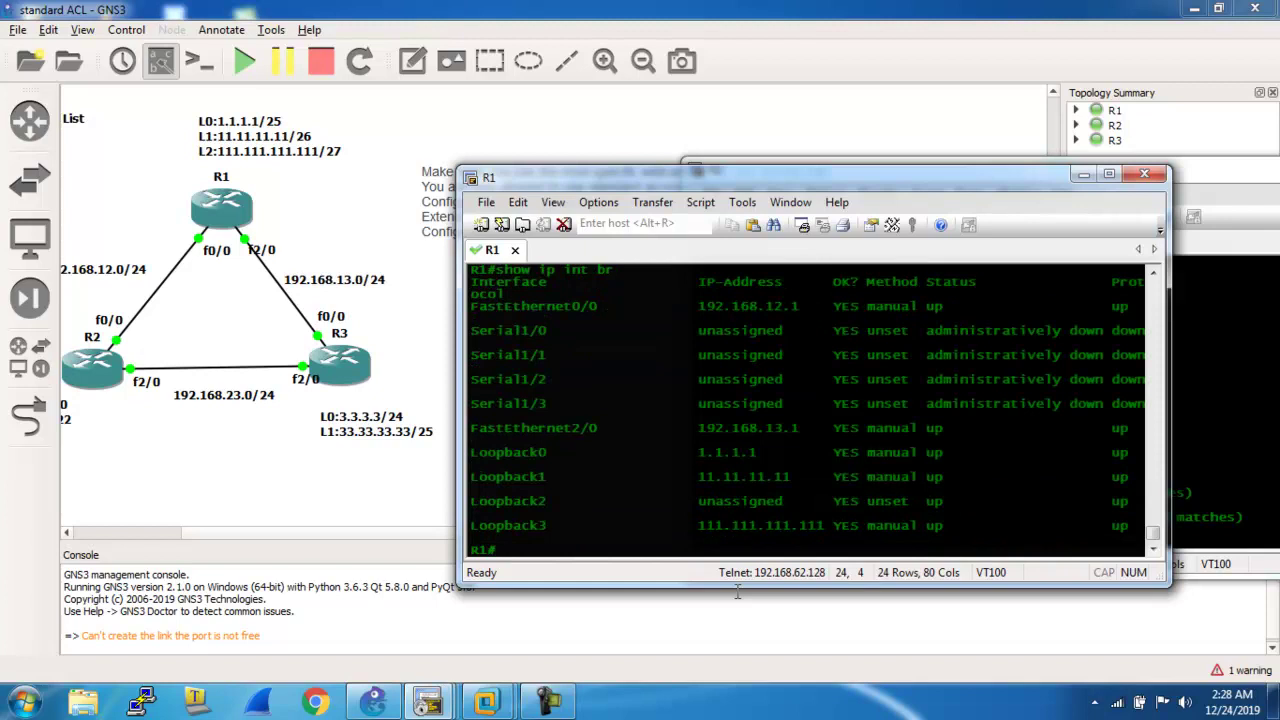
# Ping 2.2.2.2 from R1 sourced from l1 to test the deny entry against the corrected address.
pyautogui.write('ping 2.2.2.2 so')
pyautogui.press('Tab')
pyautogui.write('l1')
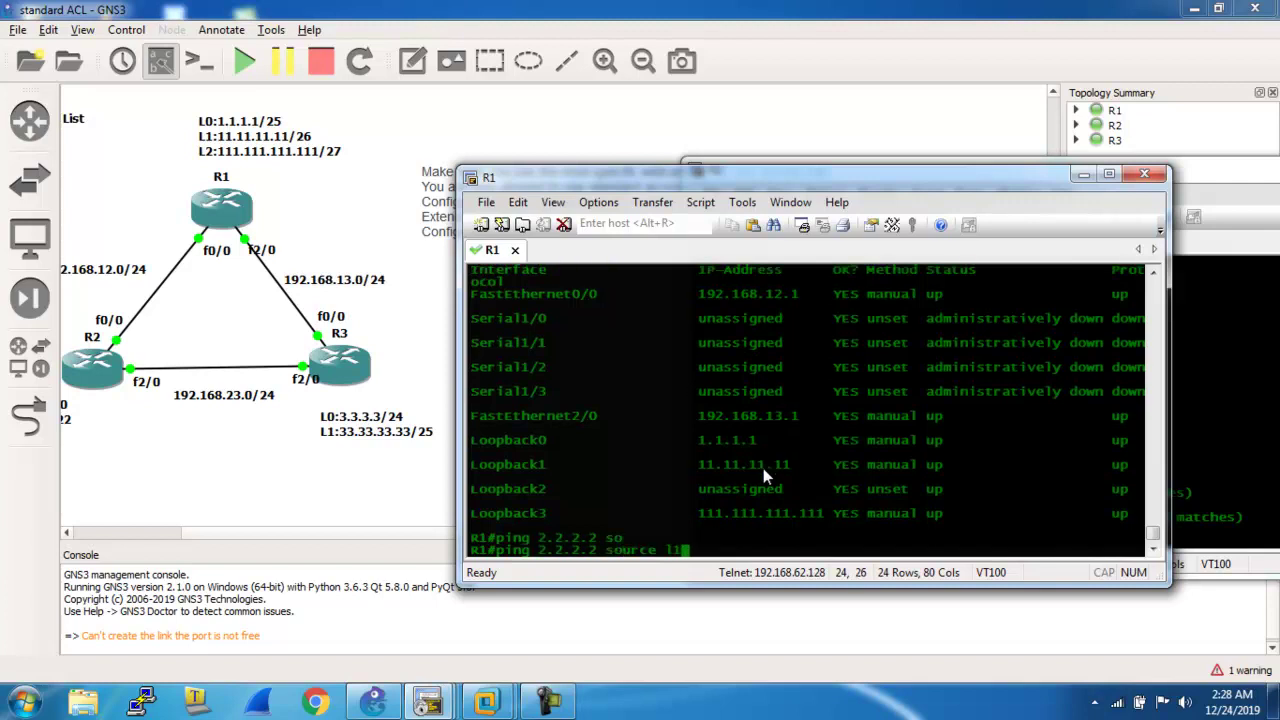
pyautogui.press('Return')
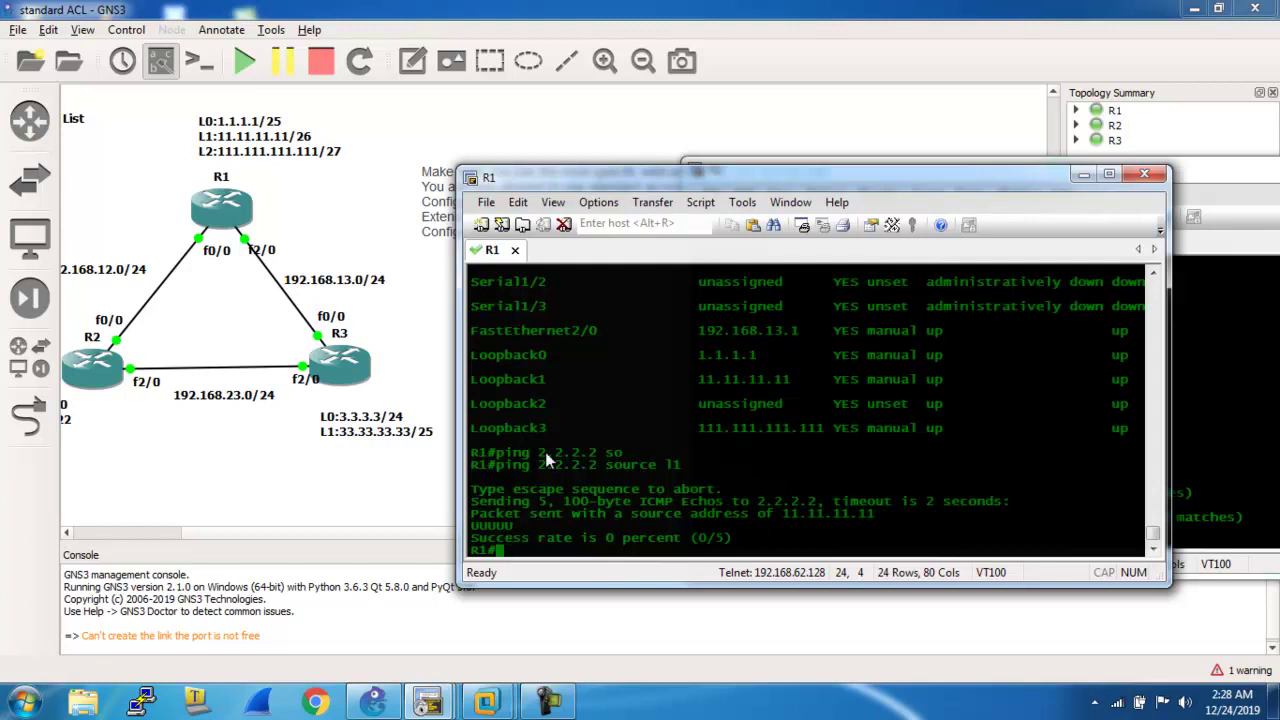
pyautogui.moveTo(607, 180); pyautogui.dragTo(565, 165)
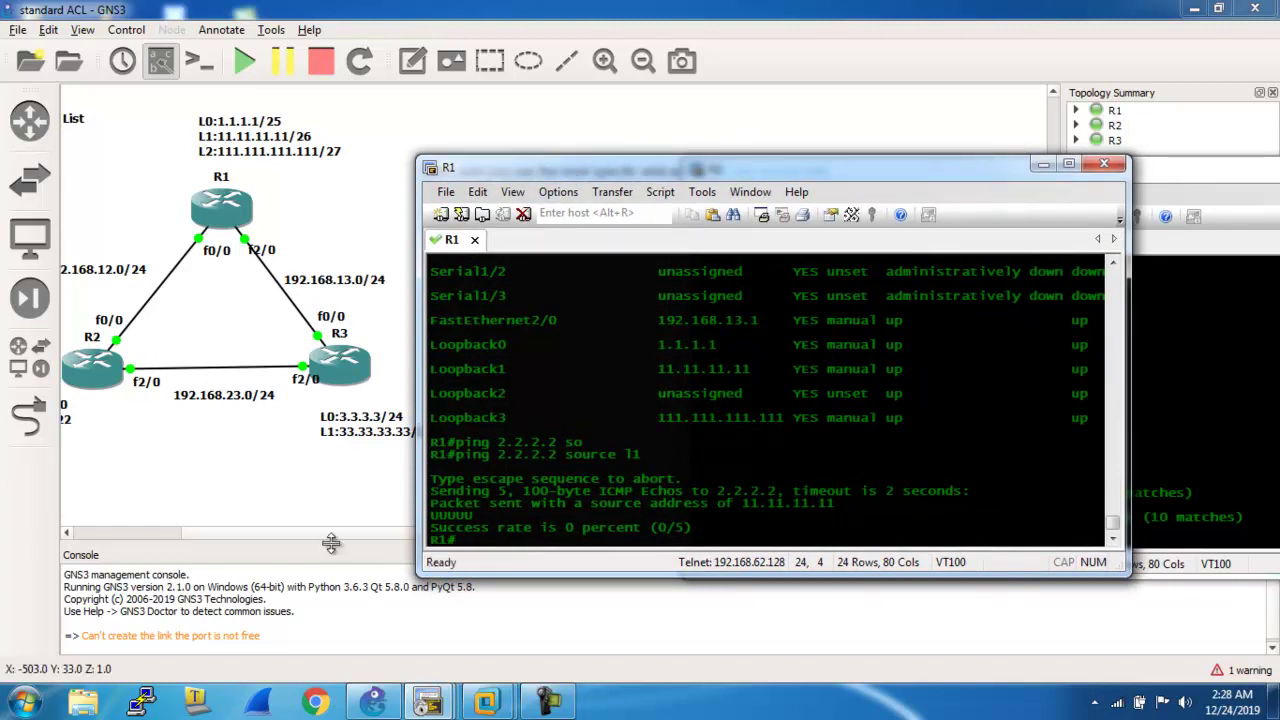
# Move the access-list task note slightly closer to the router topology so more of its requirements can be read.
pyautogui.moveTo(327, 534); pyautogui.dragTo(297, 534)
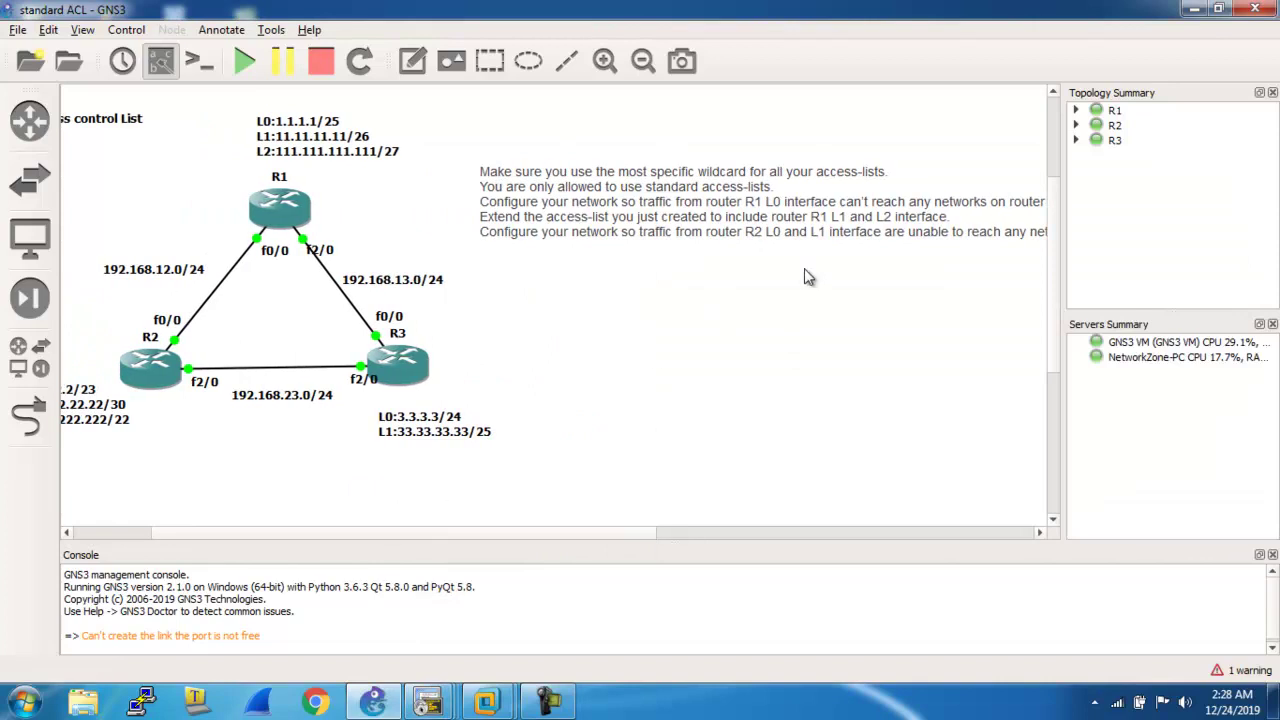
pyautogui.moveTo(775, 228); pyautogui.dragTo(723, 228)
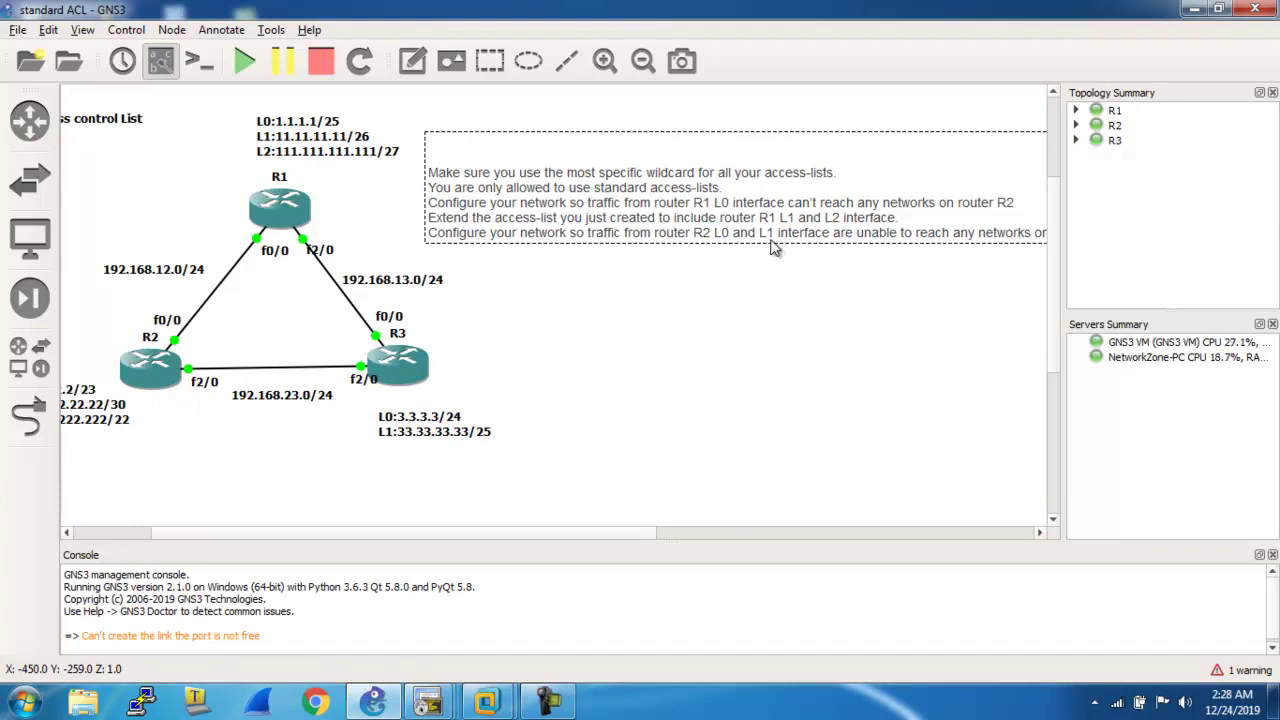
pyautogui.moveTo(594, 536); pyautogui.dragTo(553, 557)
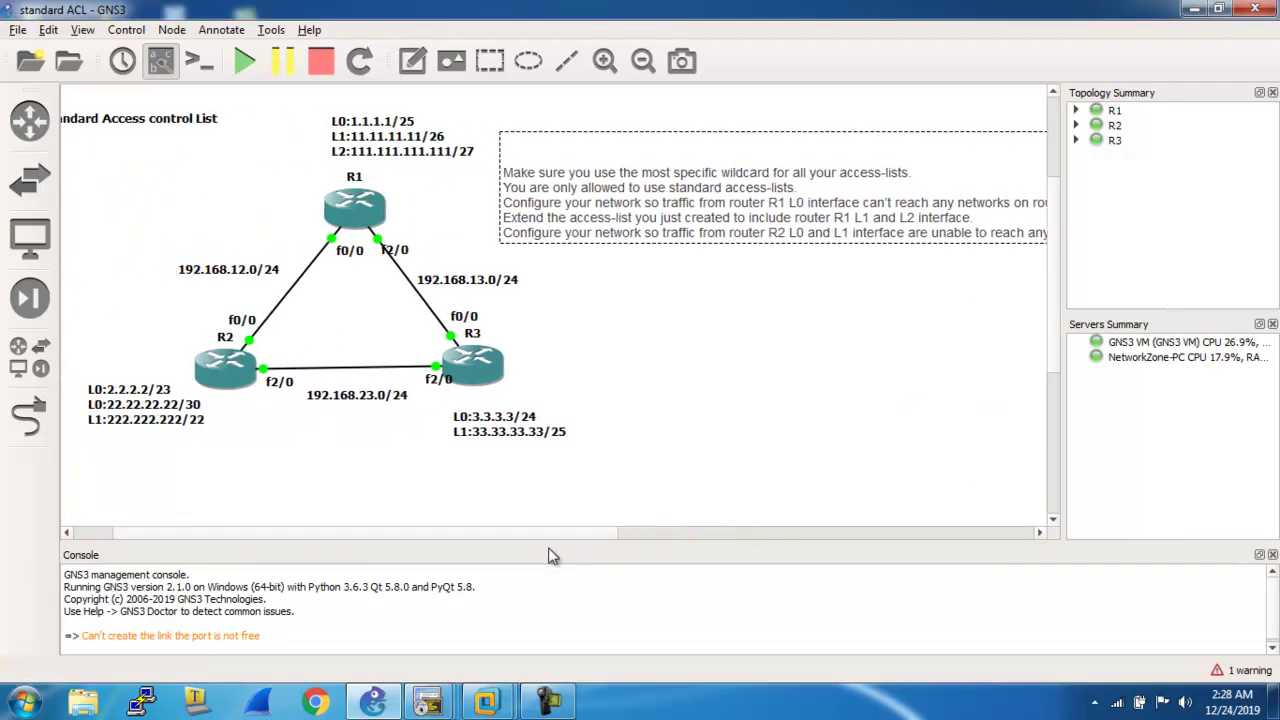
# Examine R2 and R3 in the topology, with their loopbacks and connecting links, for the requirement blocking traffic from R2's L0 and L1.
pyautogui.moveTo(412, 328); pyautogui.dragTo(574, 466)
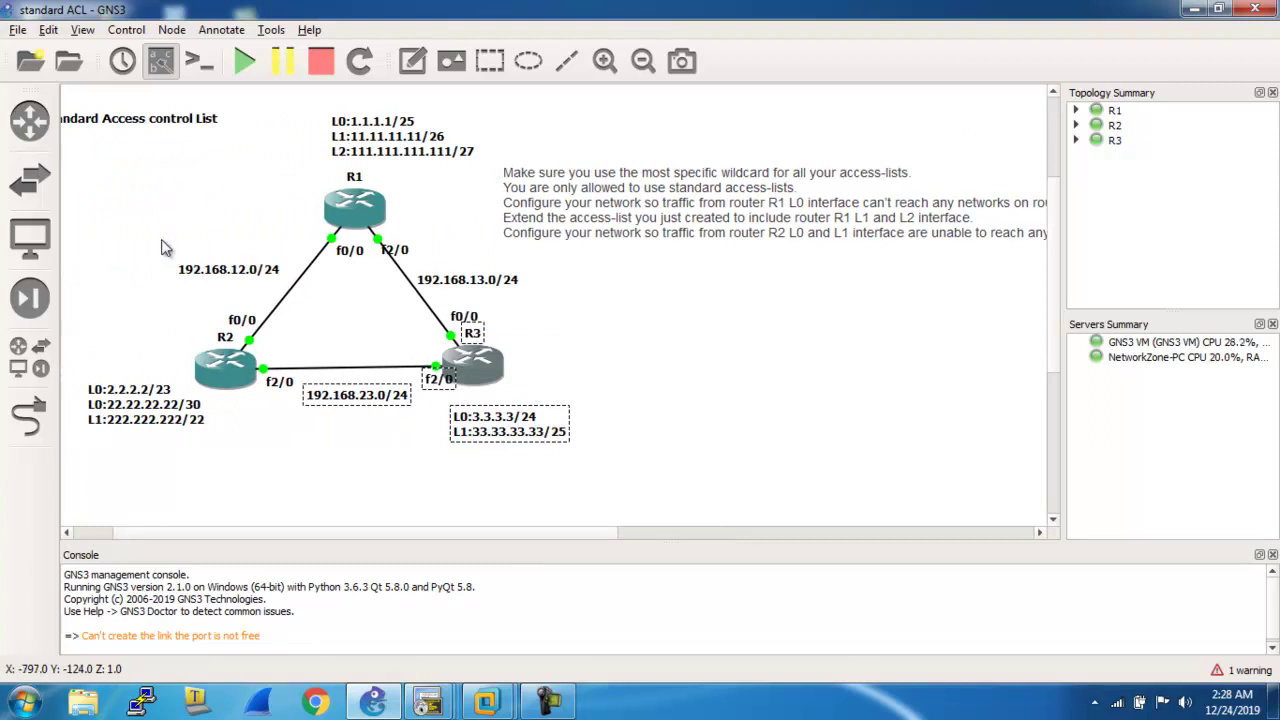
pyautogui.moveTo(108, 192); pyautogui.dragTo(343, 451)
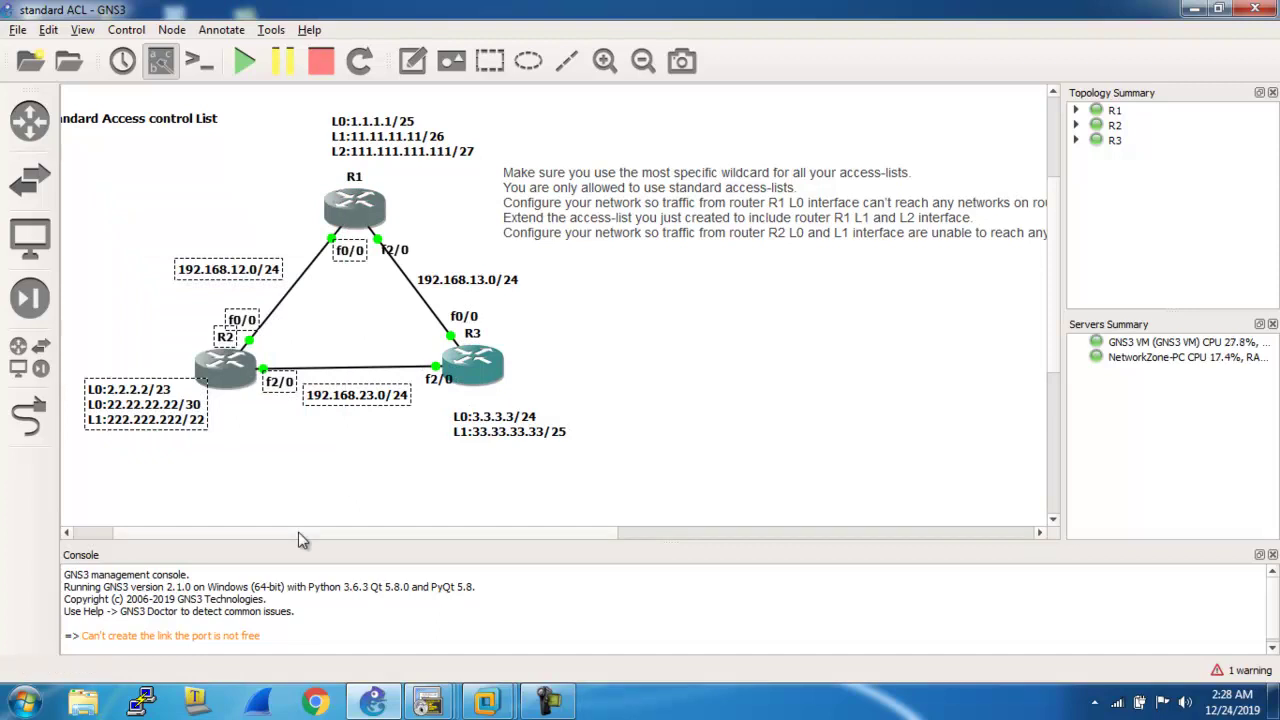
pyautogui.click(356, 510)
pyautogui.moveTo(104, 166); pyautogui.dragTo(389, 433)
pyautogui.click(598, 338)
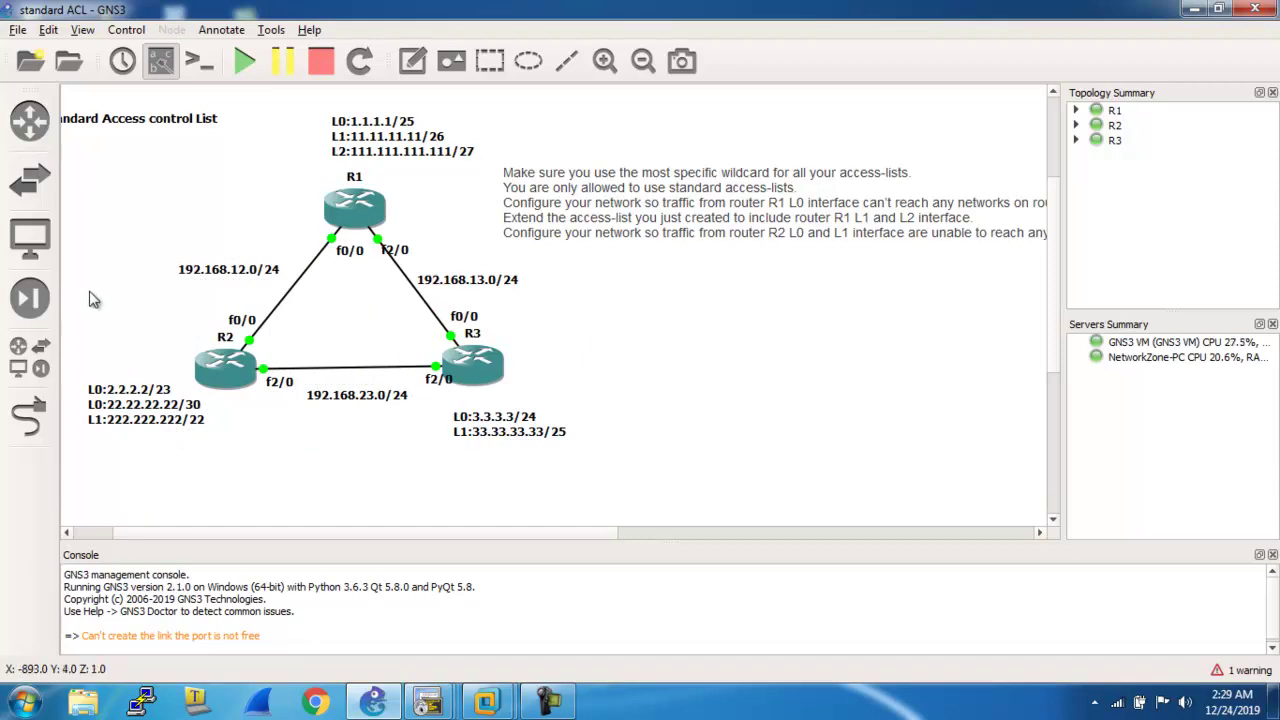
pyautogui.moveTo(89, 299); pyautogui.dragTo(236, 522)
pyautogui.moveTo(352, 348); pyautogui.dragTo(629, 463)
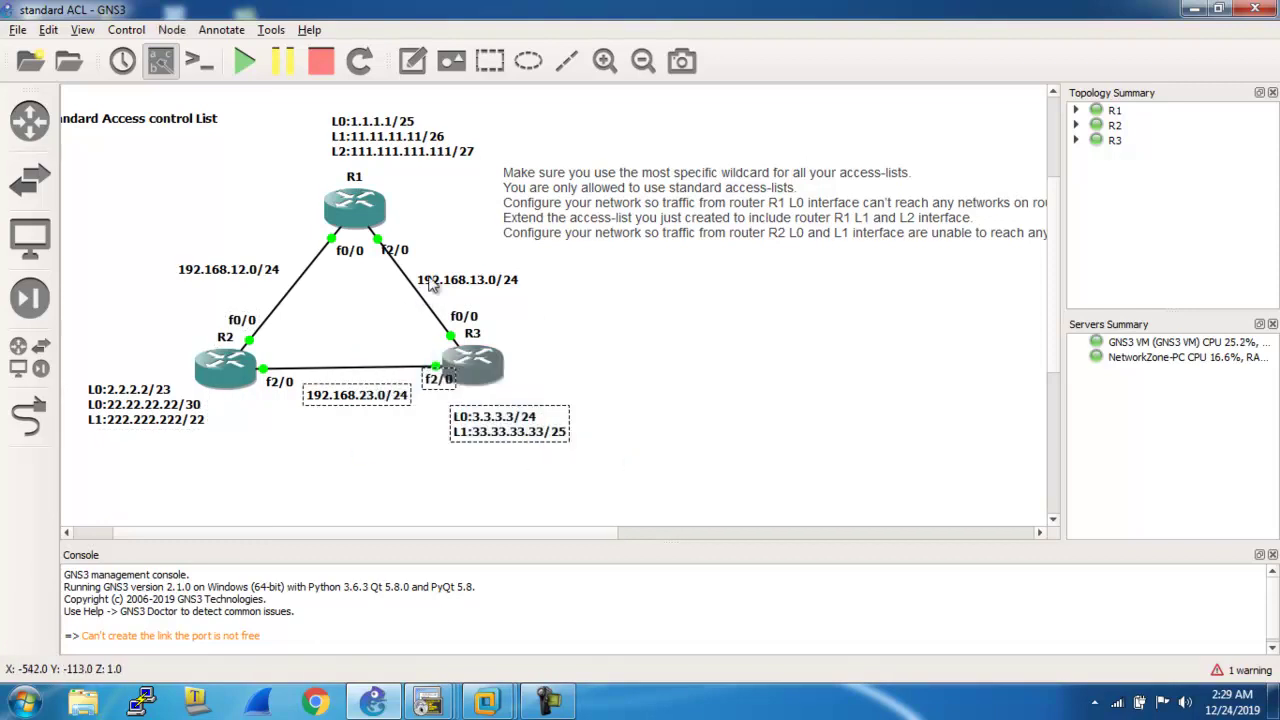
pyautogui.moveTo(424, 256); pyautogui.dragTo(537, 480)
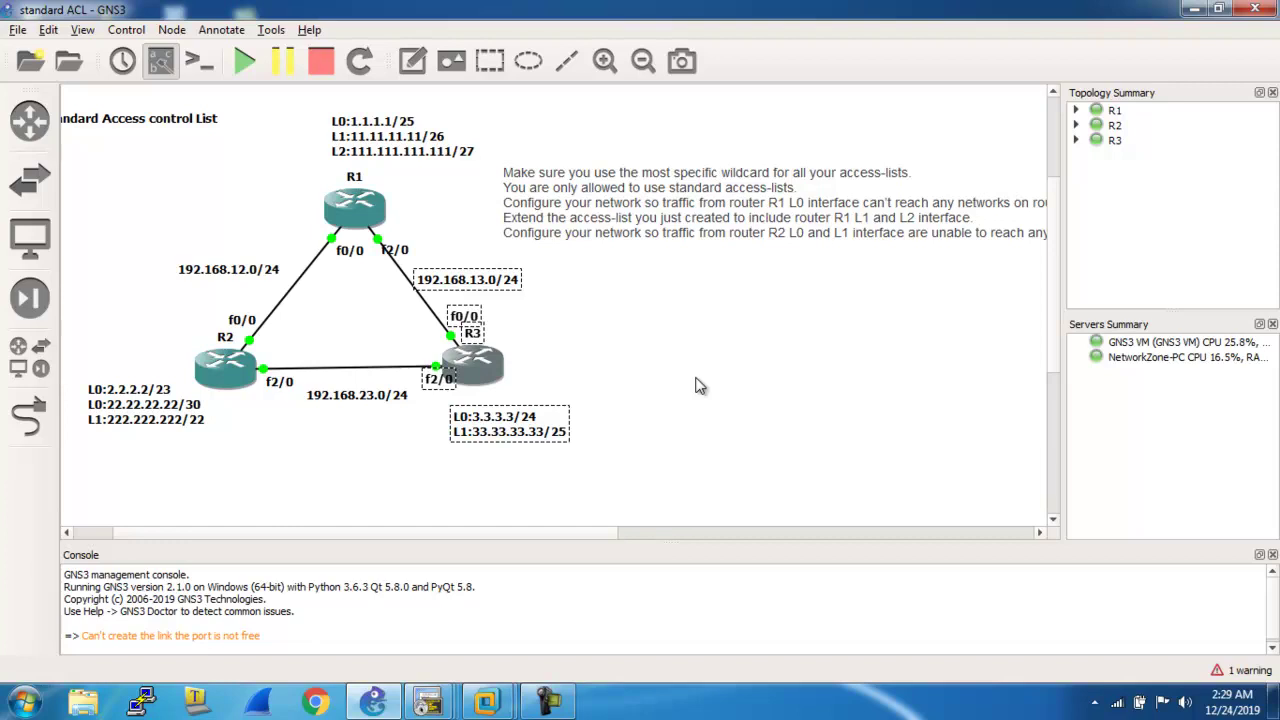
pyautogui.click(549, 699)
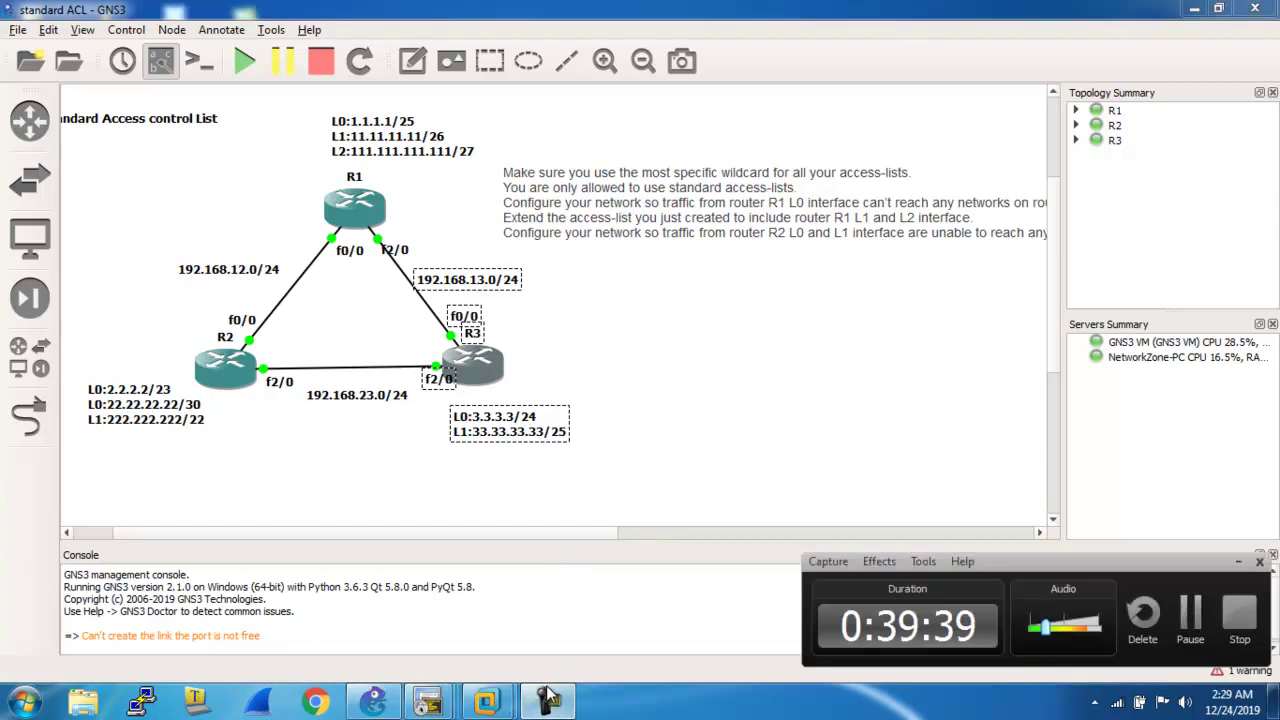